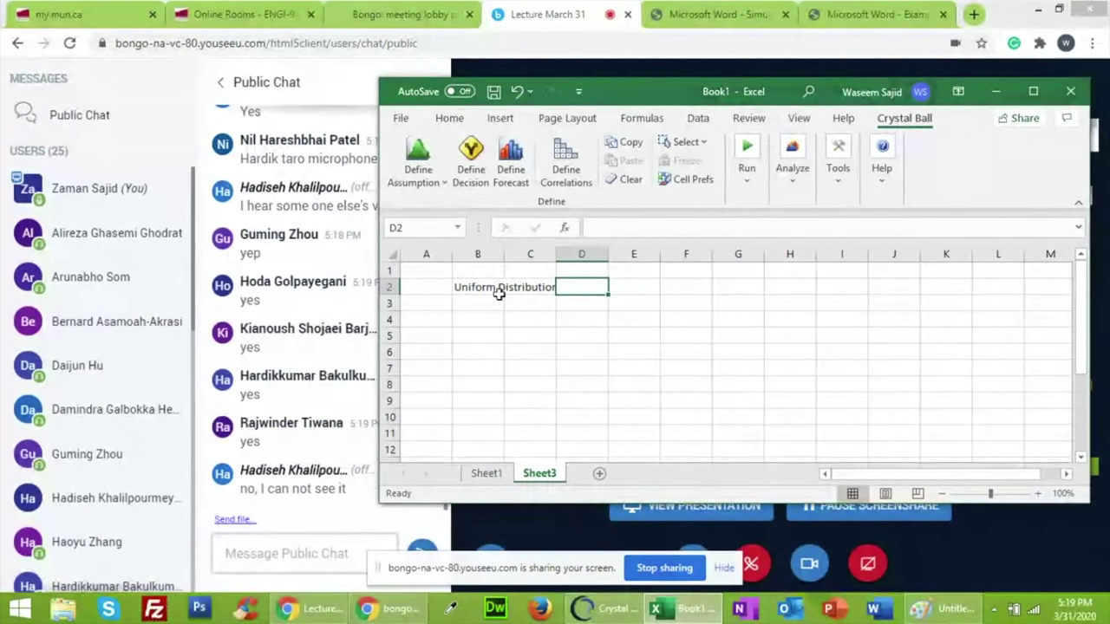
# Enter the uniform distribution expression "Min+ RAND()*(Max-Min)" as text in cell E2
pyautogui.press('Right')
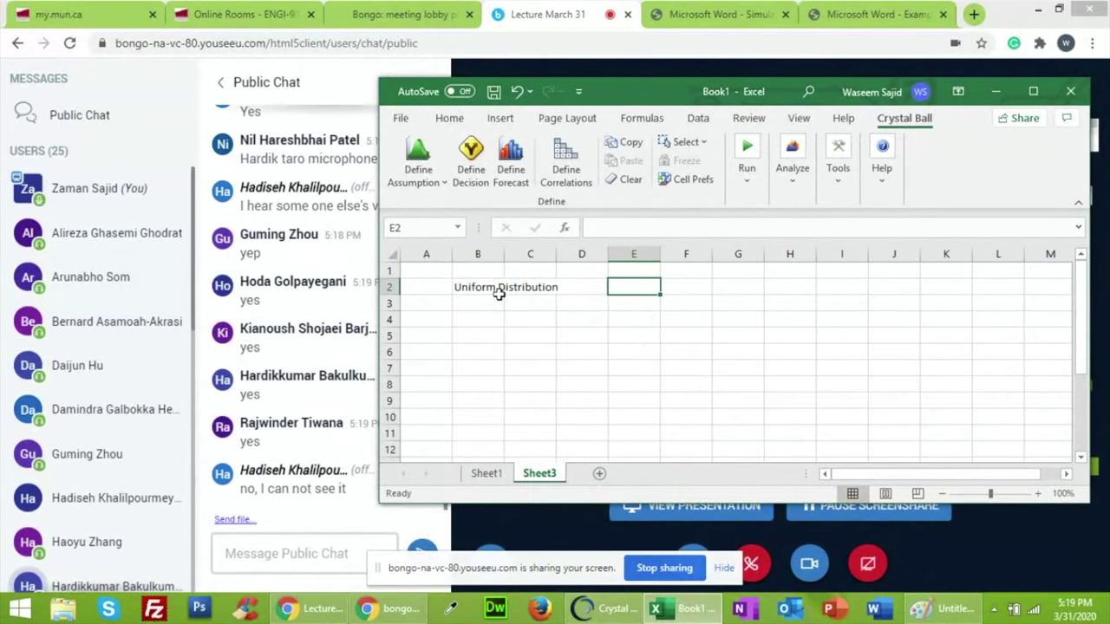
pyautogui.write('Min')
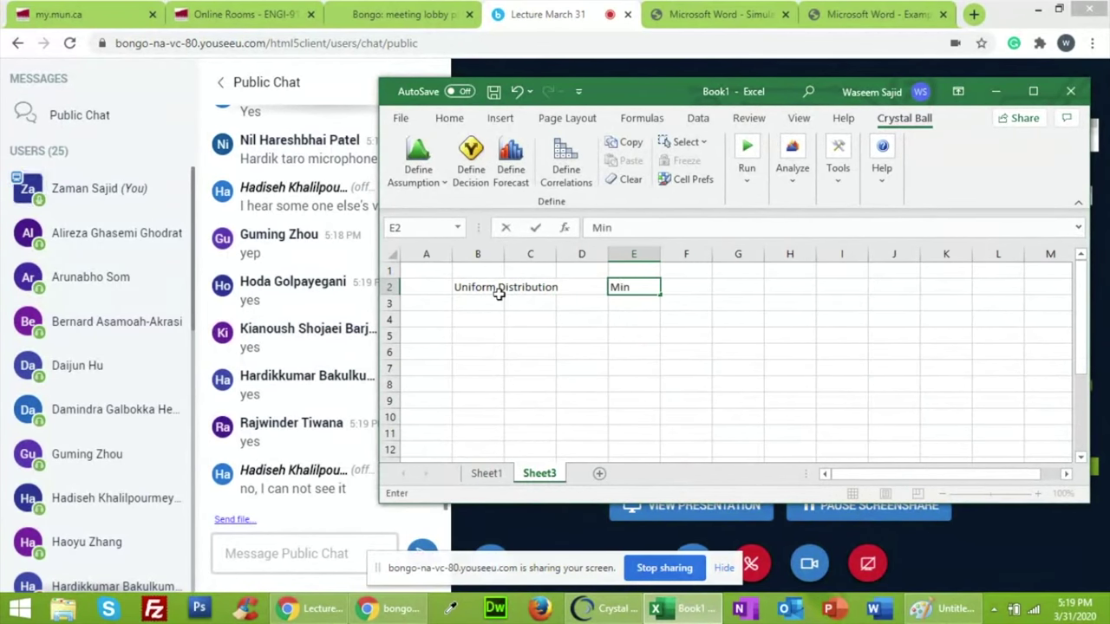
pyautogui.write('+ RAN')
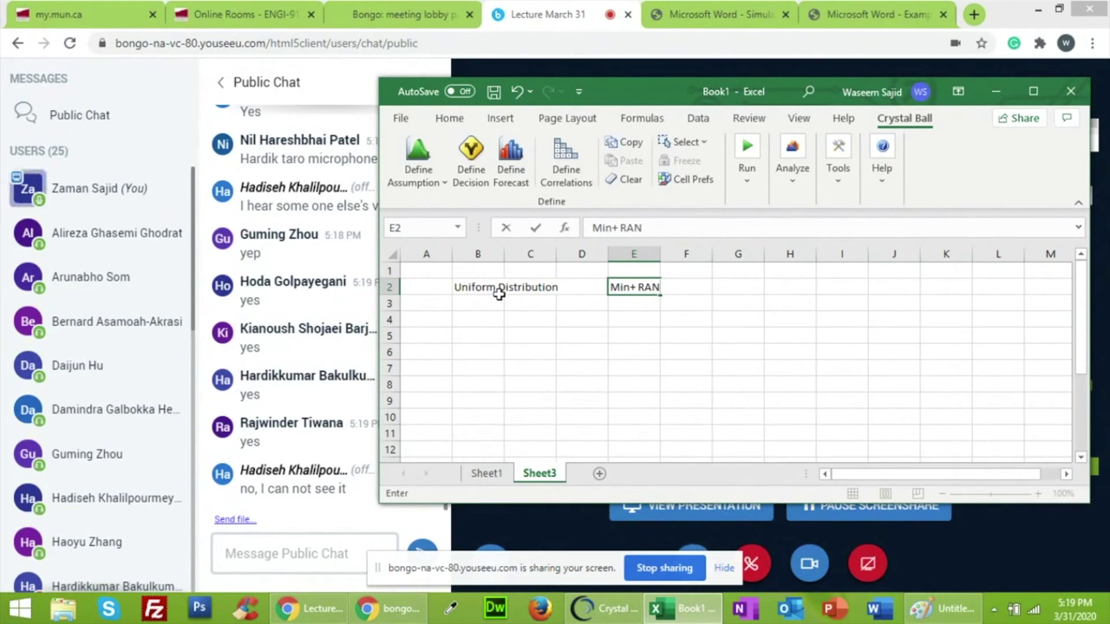
pyautogui.write('D()')
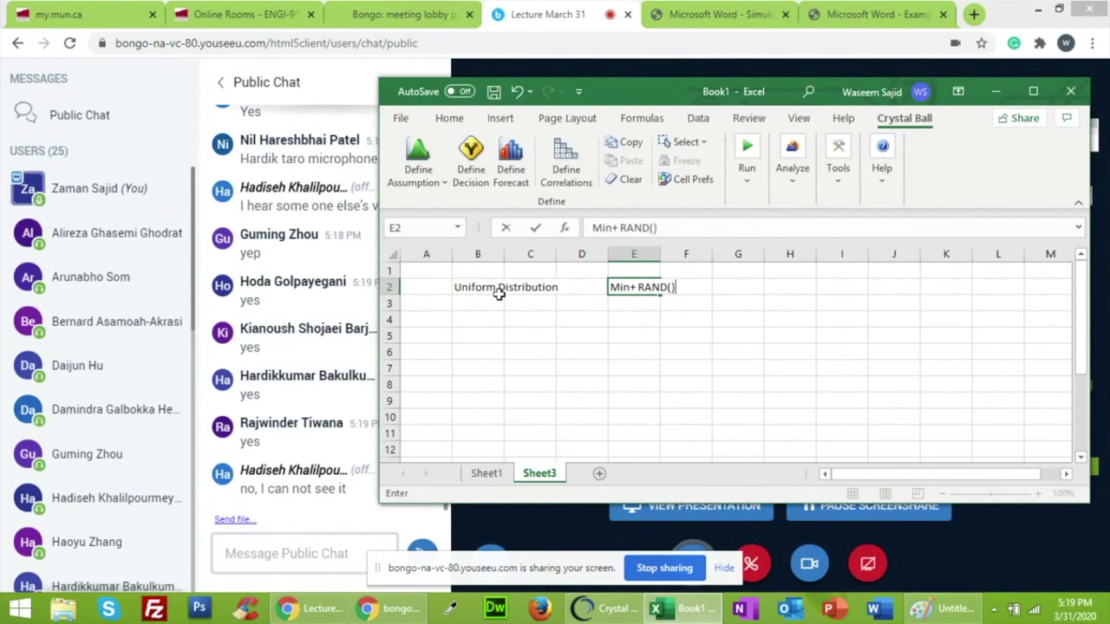
pyautogui.write('*(M')
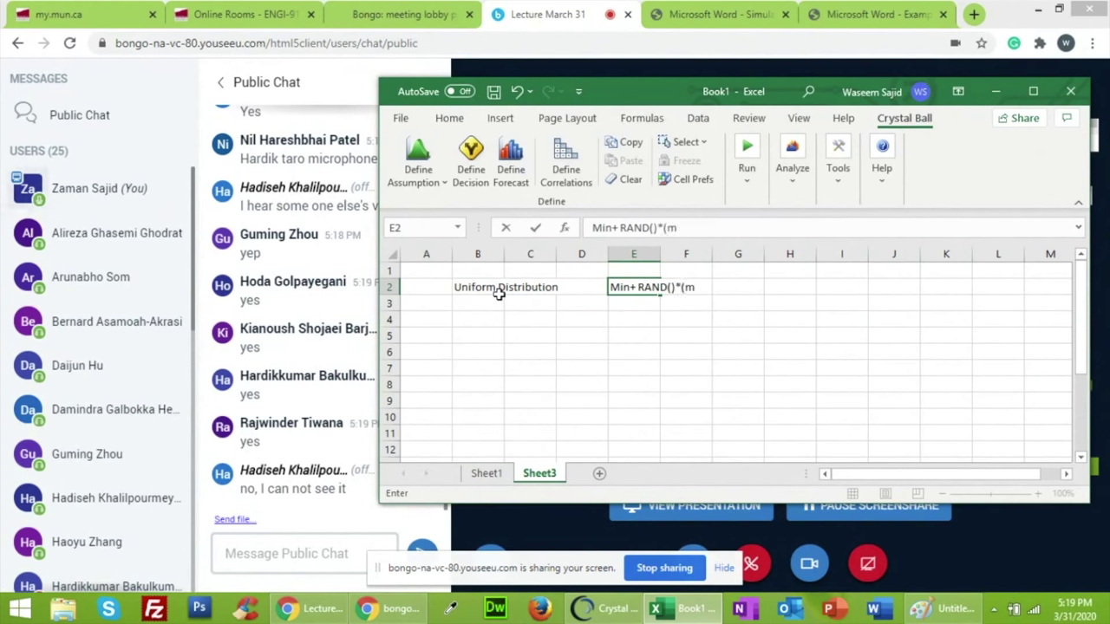
pyautogui.write('ax')
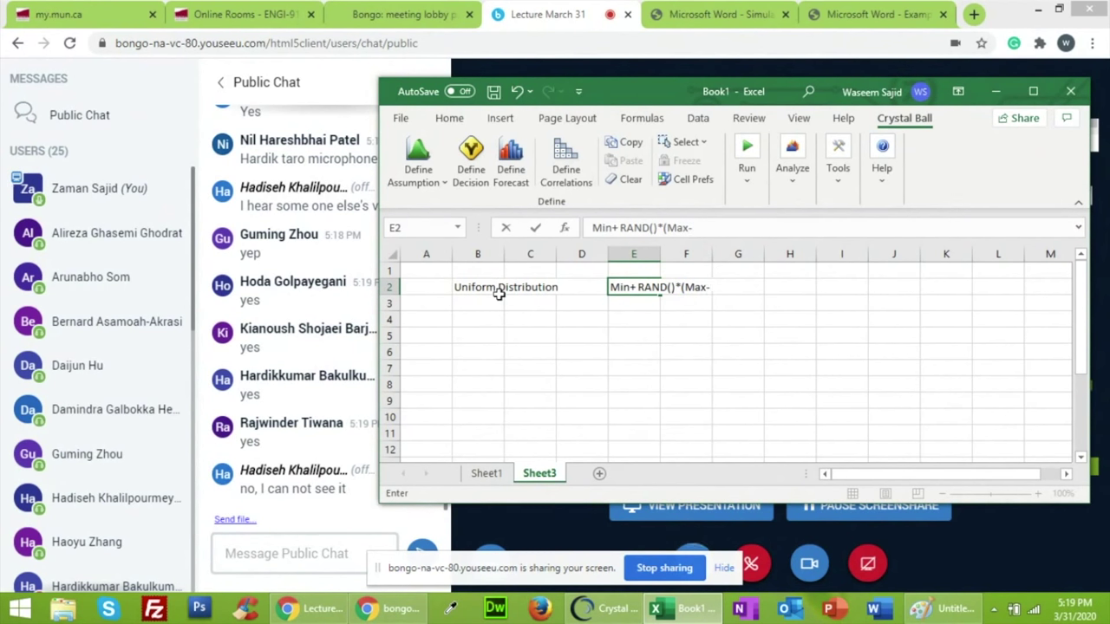
pyautogui.write('-Min)')
pyautogui.click(501, 299)
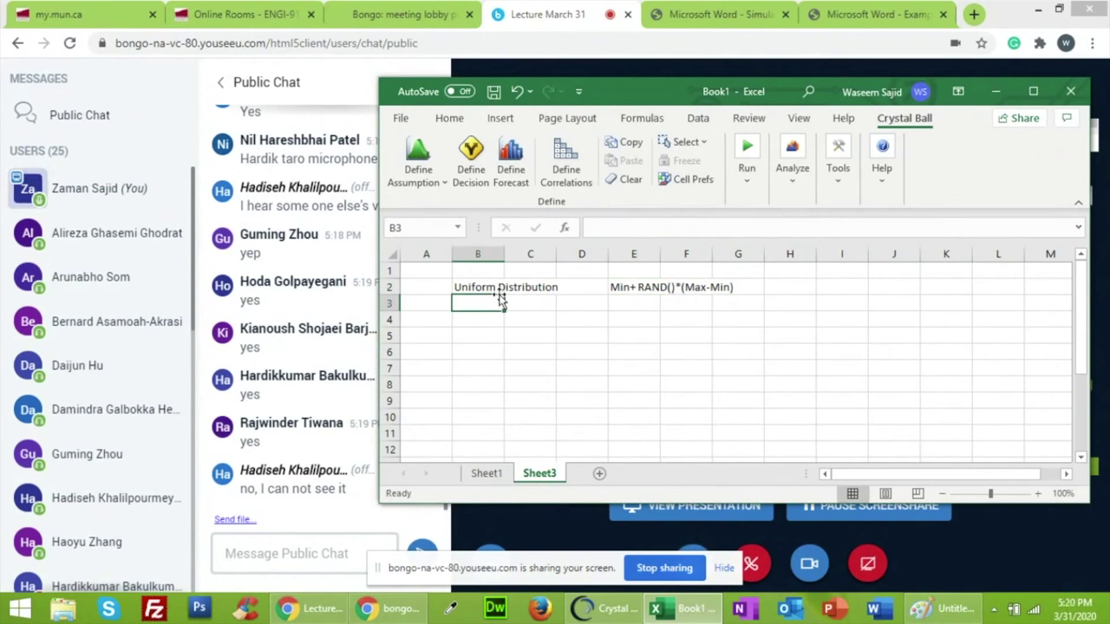
# Enter the formula =RAND() in cell B4 to generate a random number
pyautogui.click(491, 326)
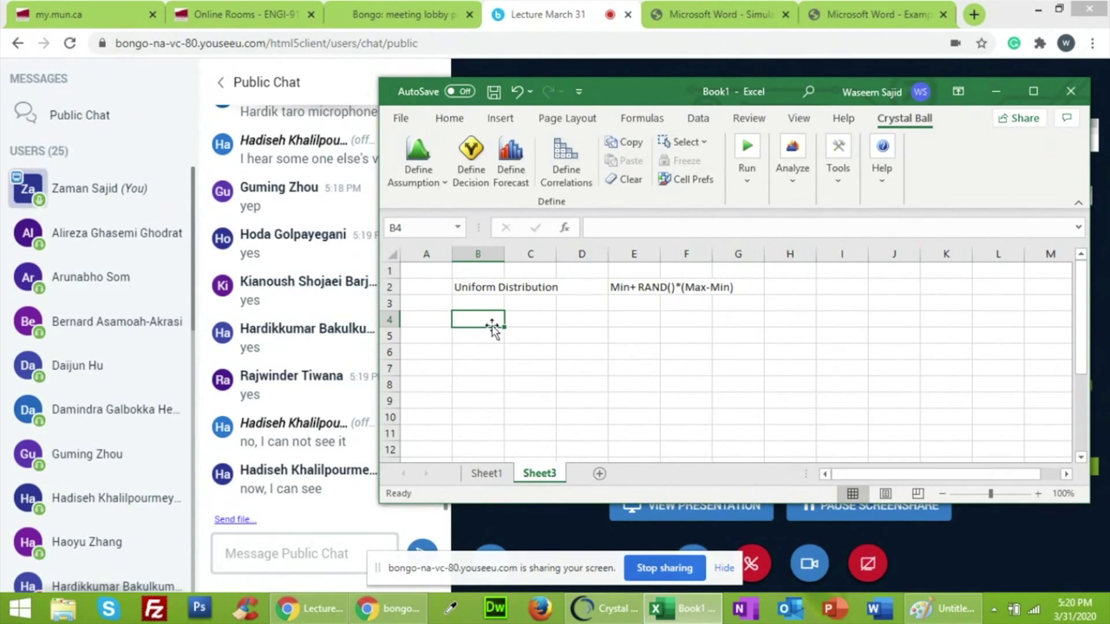
pyautogui.write('=')
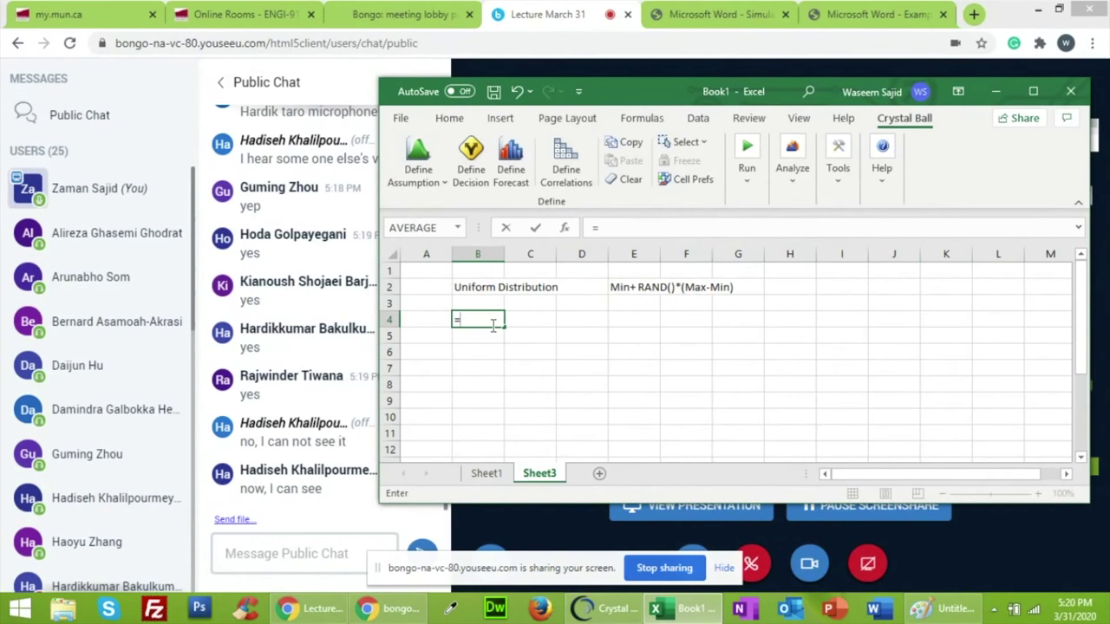
pyautogui.write('R')
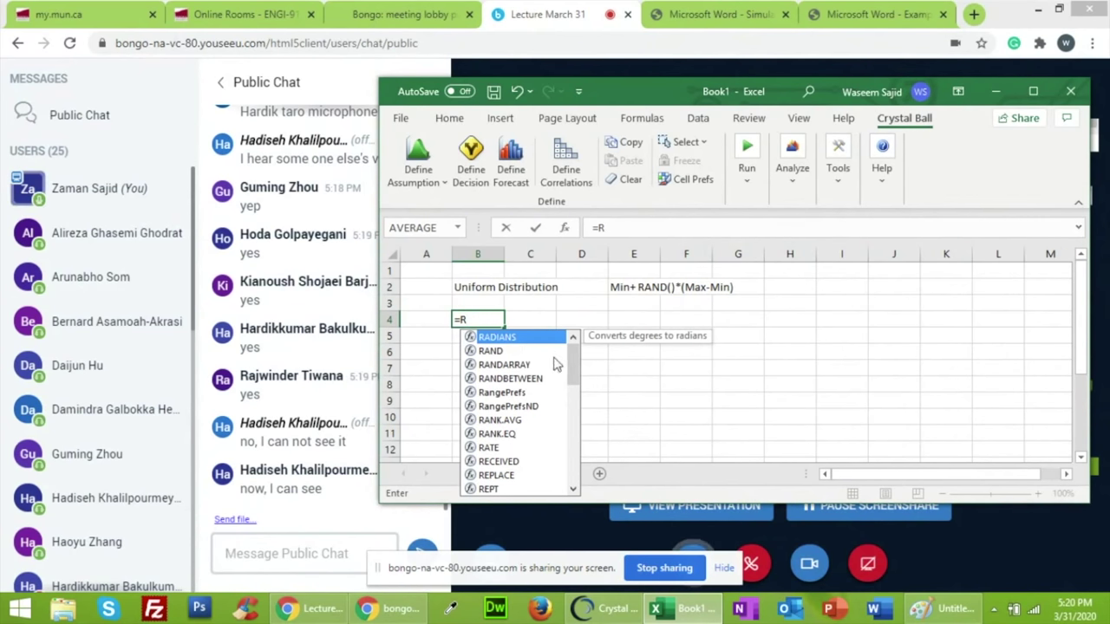
pyautogui.click(570, 425)
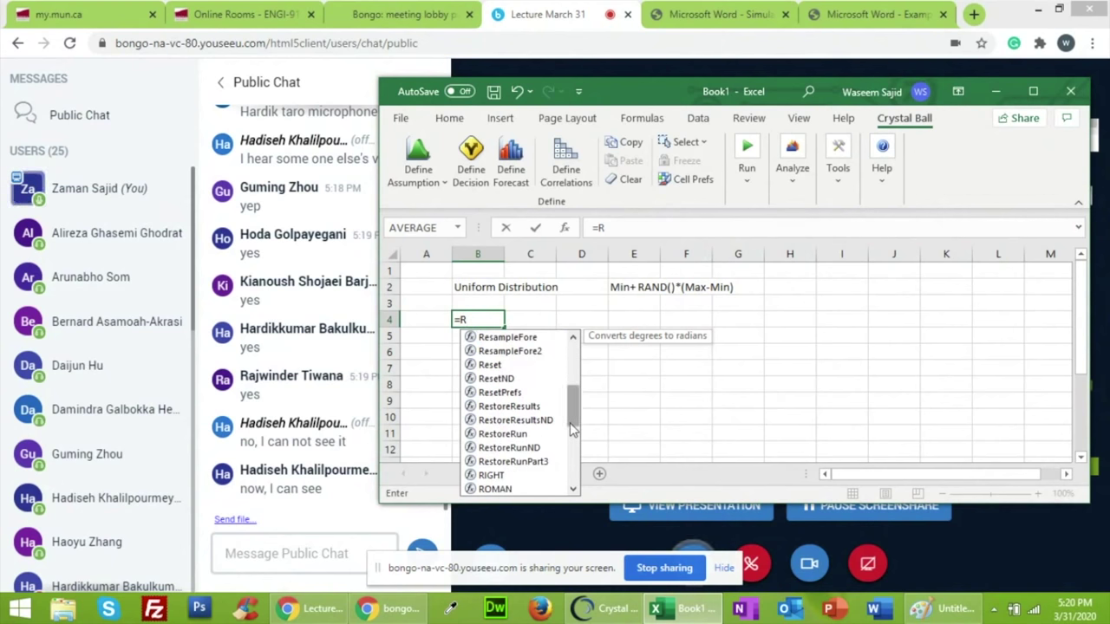
pyautogui.click(576, 470)
pyautogui.click(570, 376)
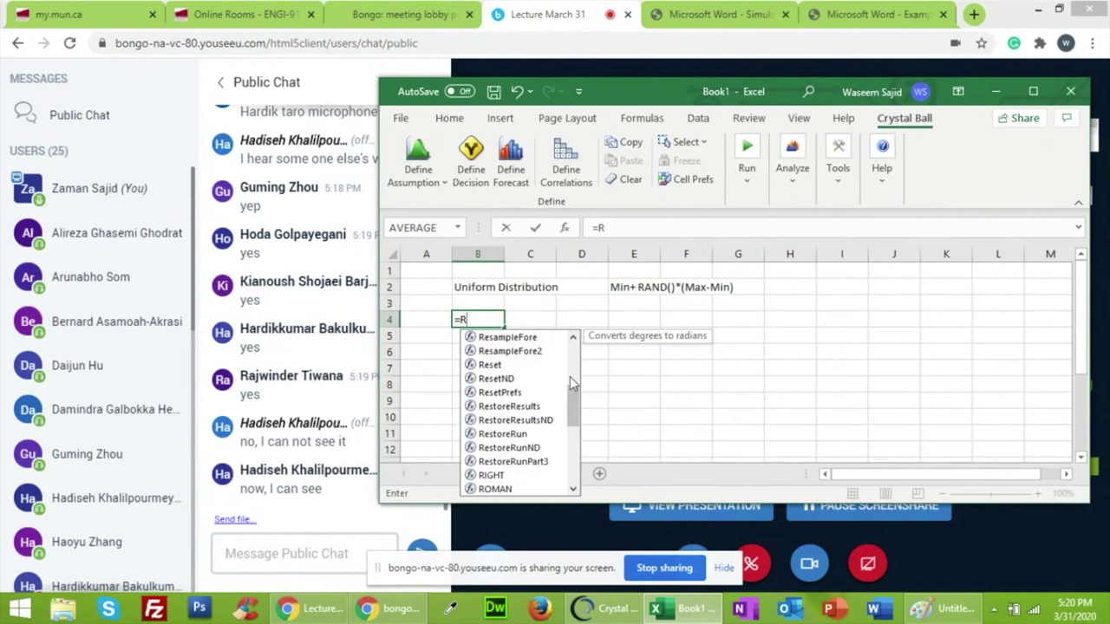
pyautogui.click(573, 338)
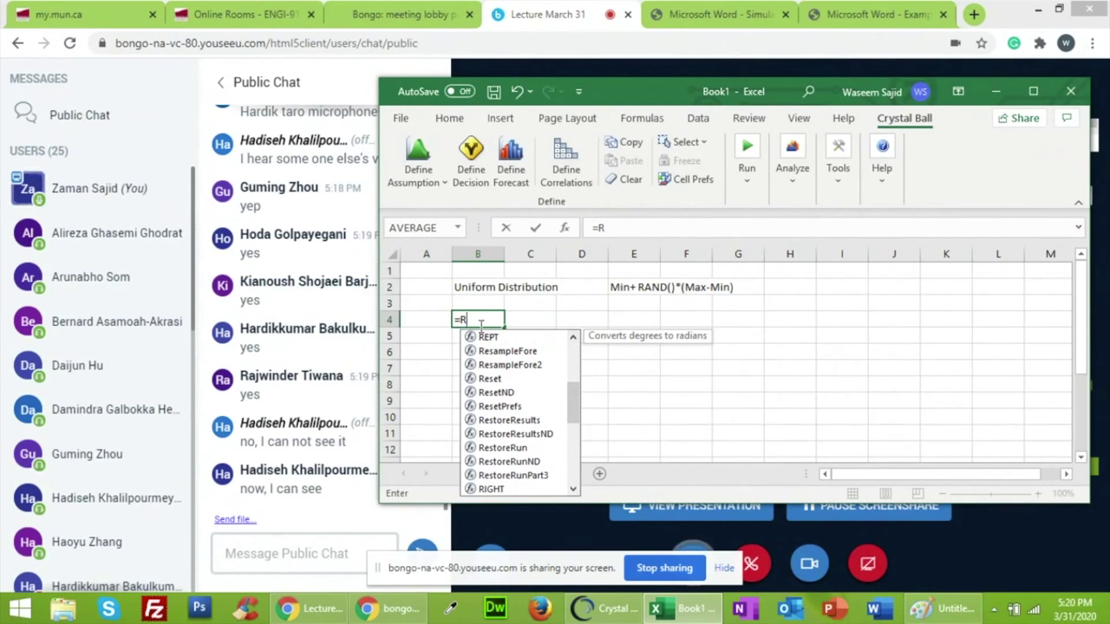
pyautogui.write('AND')
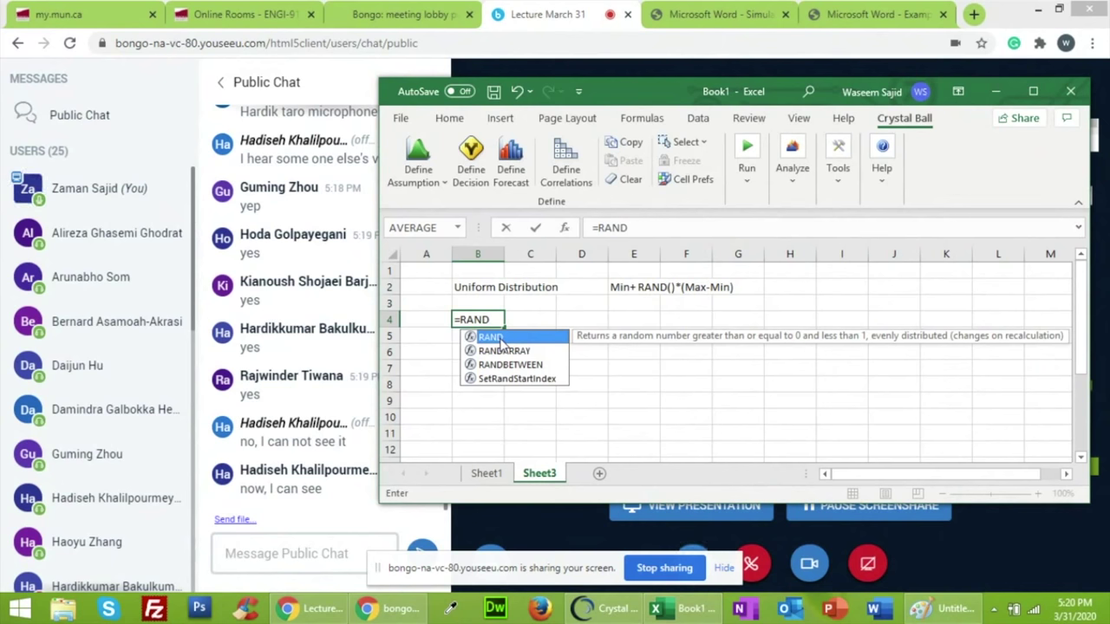
pyautogui.click(494, 320)
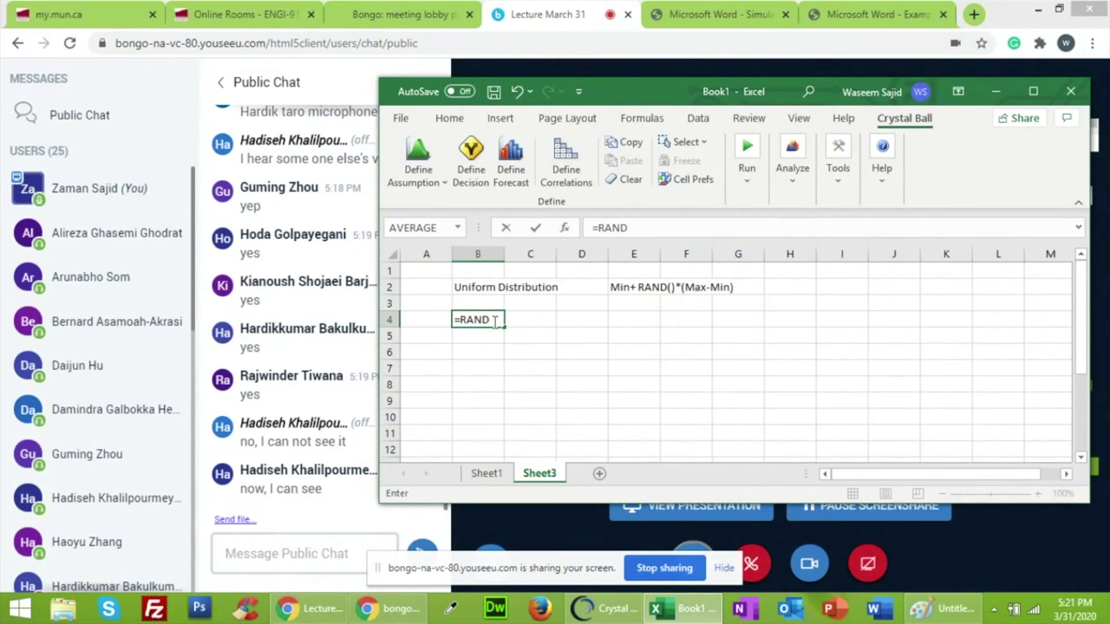
pyautogui.press('BackSpace')
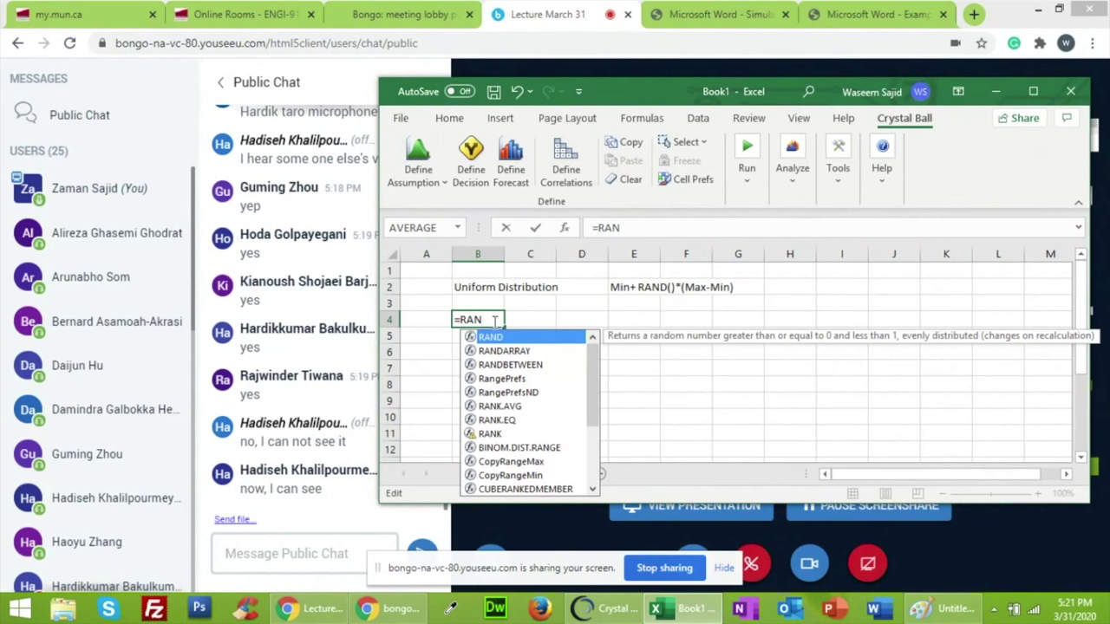
pyautogui.write('D')
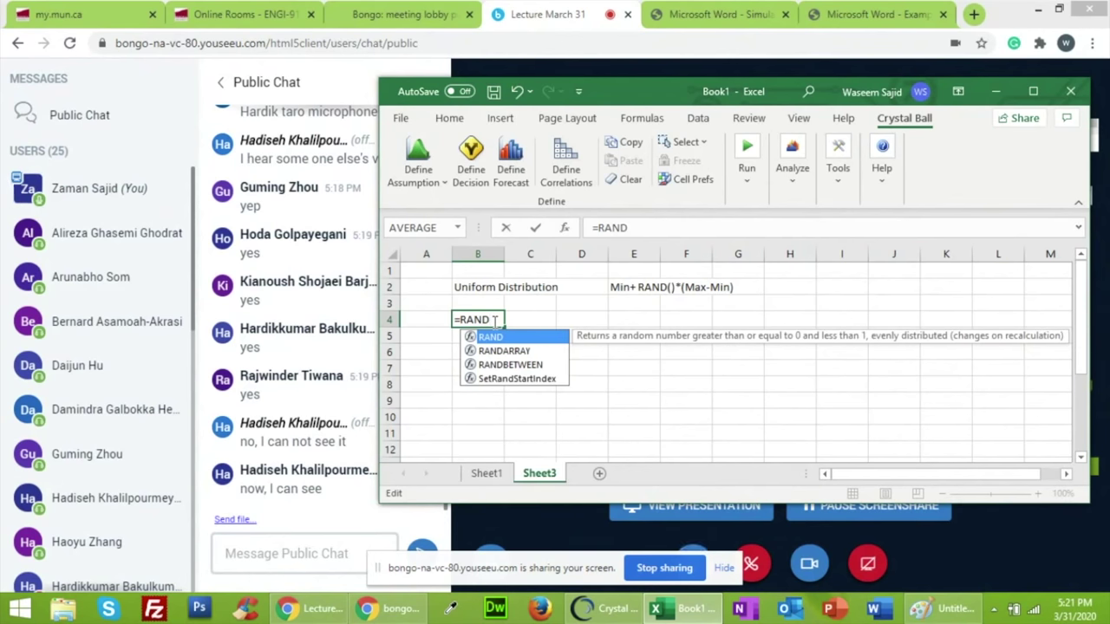
pyautogui.write('()')
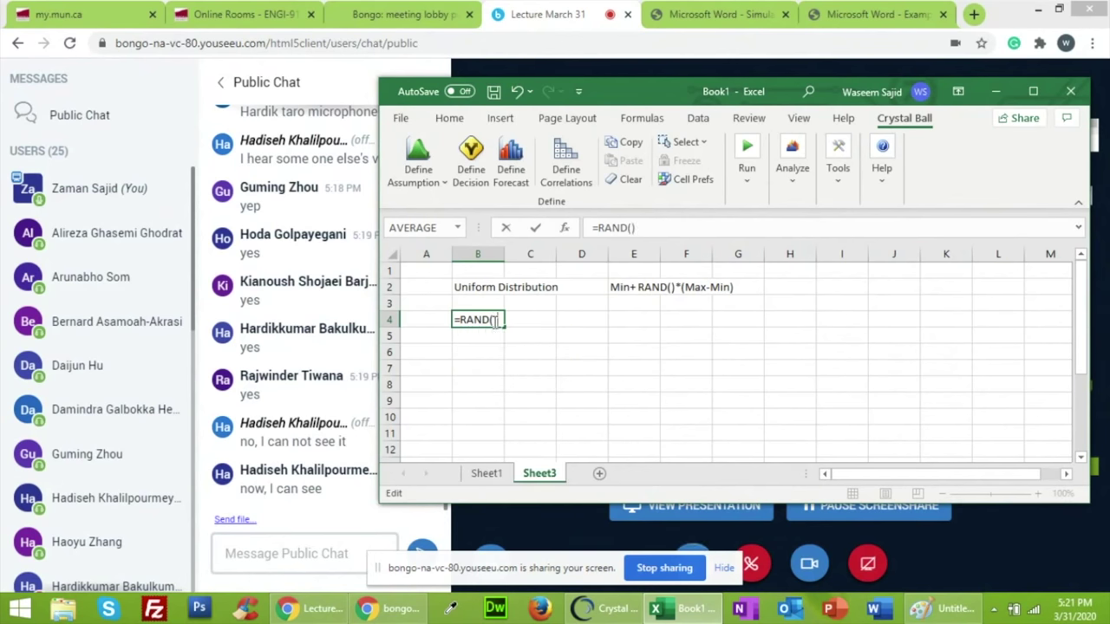
pyautogui.press('Return')
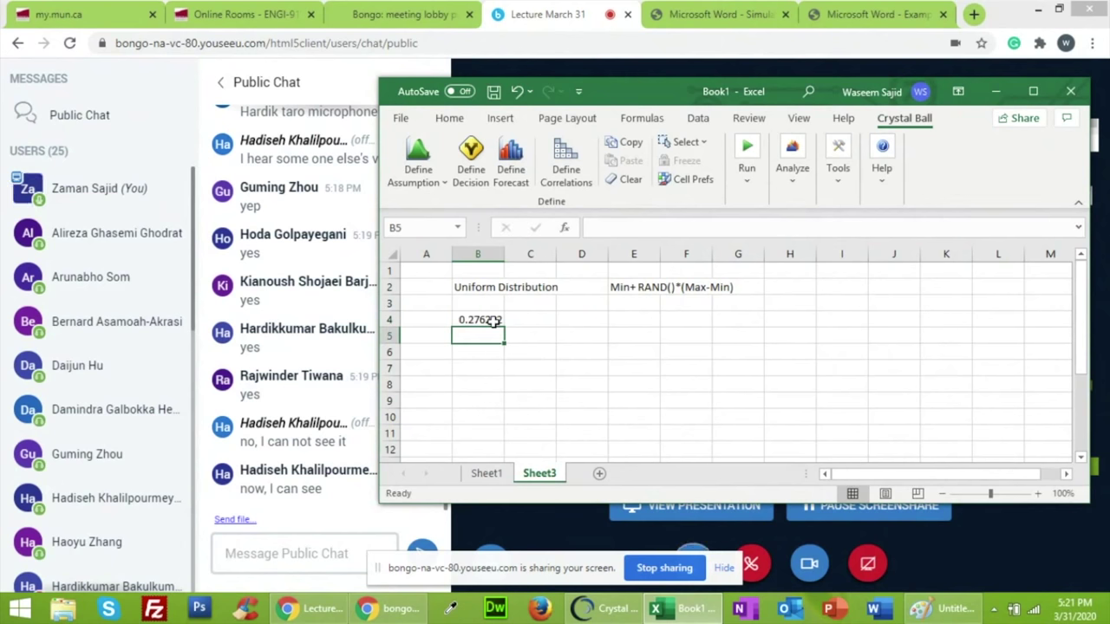
# Maximize the workbook window and enlarge the worksheet zoom to 210% for readability
pyautogui.click(549, 371)
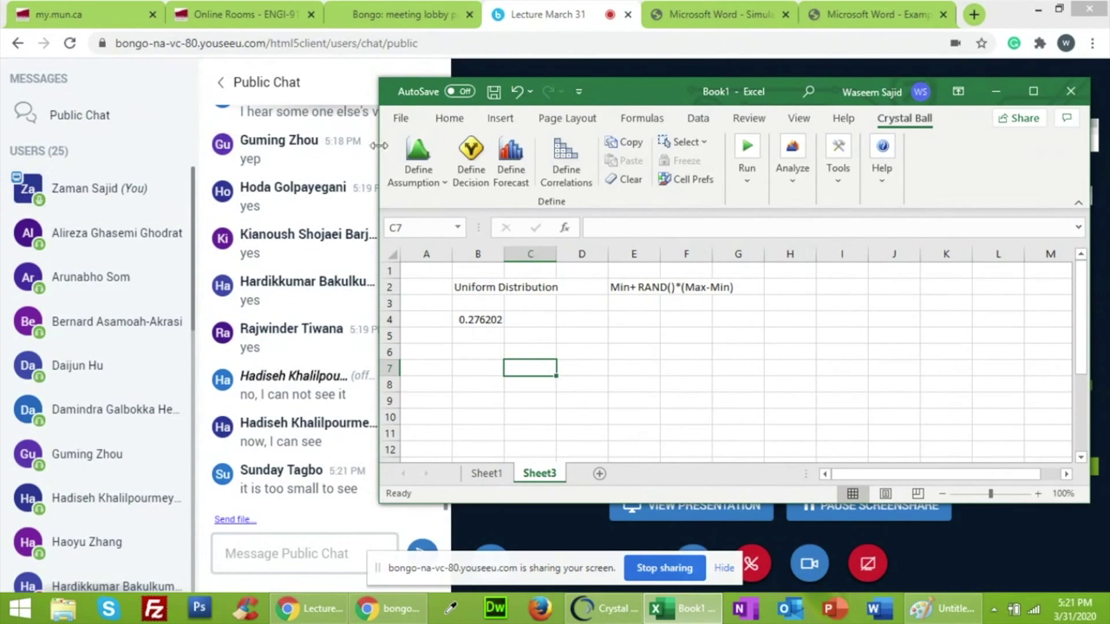
pyautogui.moveTo(379, 138); pyautogui.dragTo(69, 104)
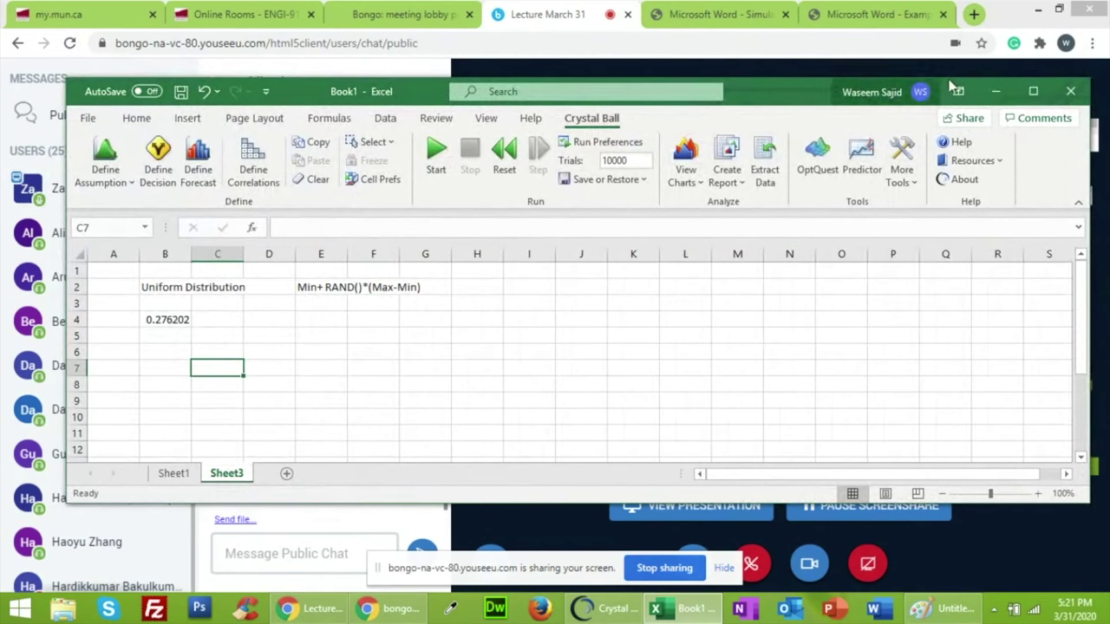
pyautogui.click(1032, 91)
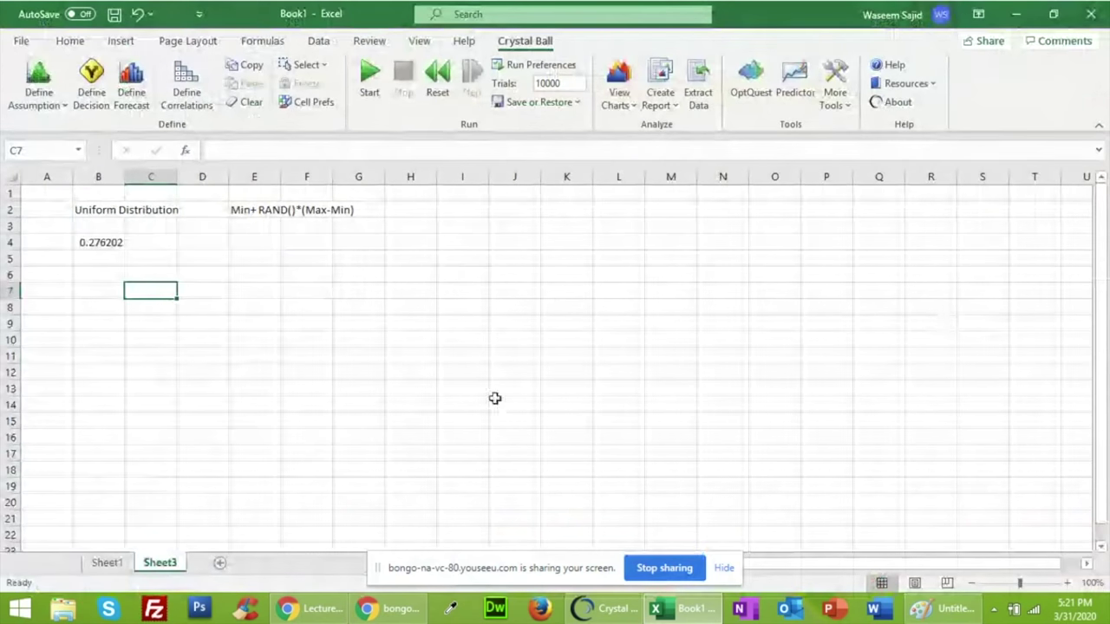
pyautogui.click(1067, 583)
pyautogui.click(1067, 582)
pyautogui.click(1067, 583)
pyautogui.click(1068, 583)
pyautogui.click(1067, 582)
pyautogui.click(1067, 582)
pyautogui.click(1067, 583)
pyautogui.click(1067, 583)
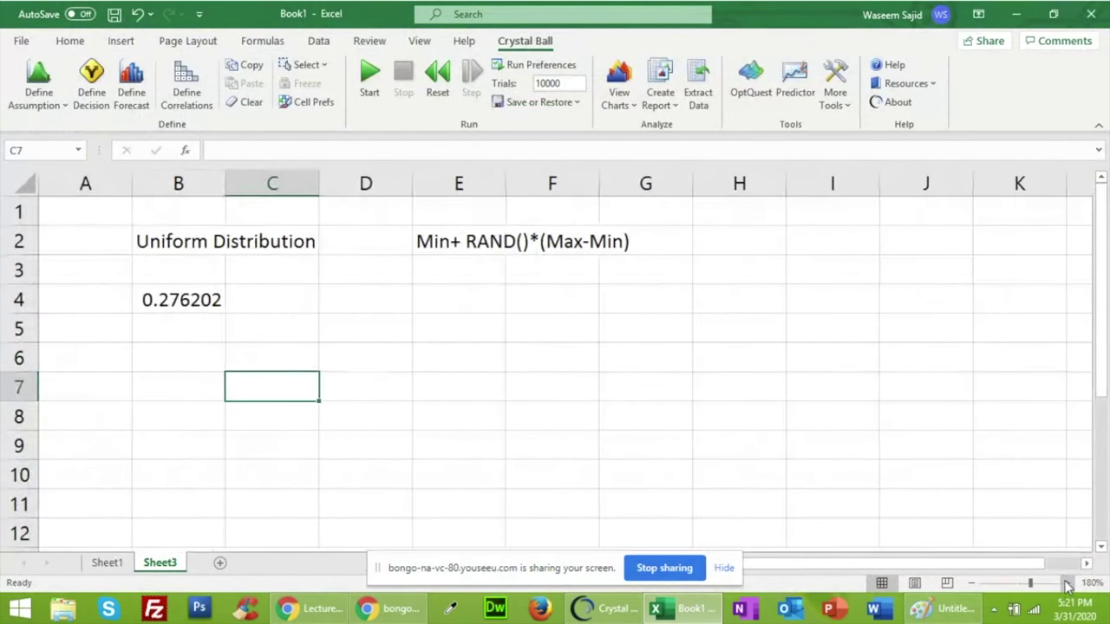
pyautogui.click(1067, 583)
pyautogui.click(1067, 583)
pyautogui.click(1067, 583)
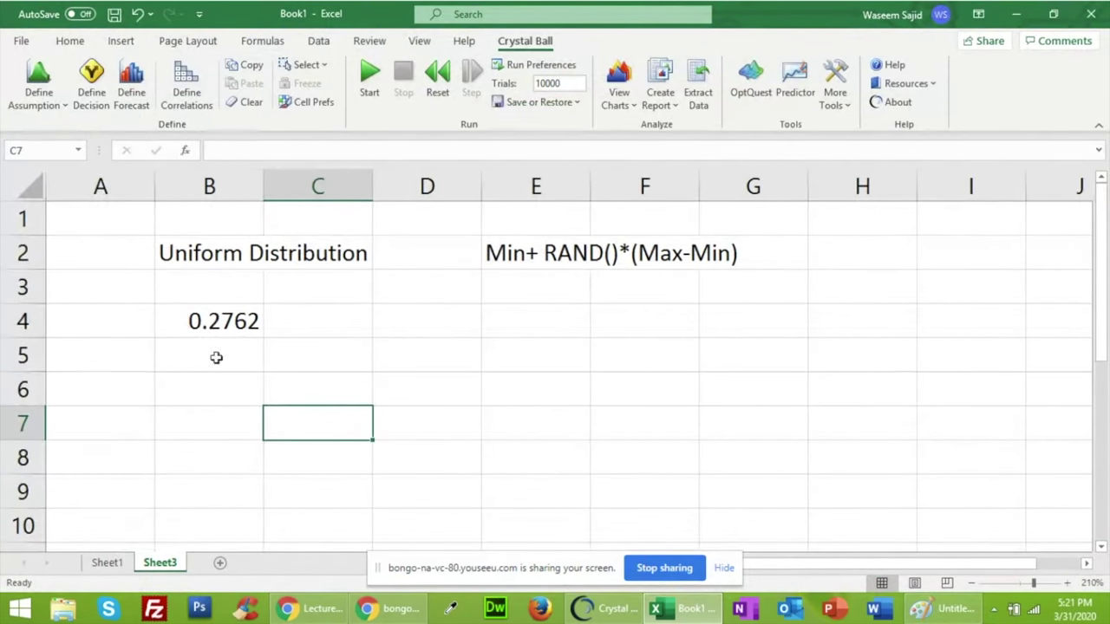
# Inspect the random-number formula in cell B4
pyautogui.click(225, 327)
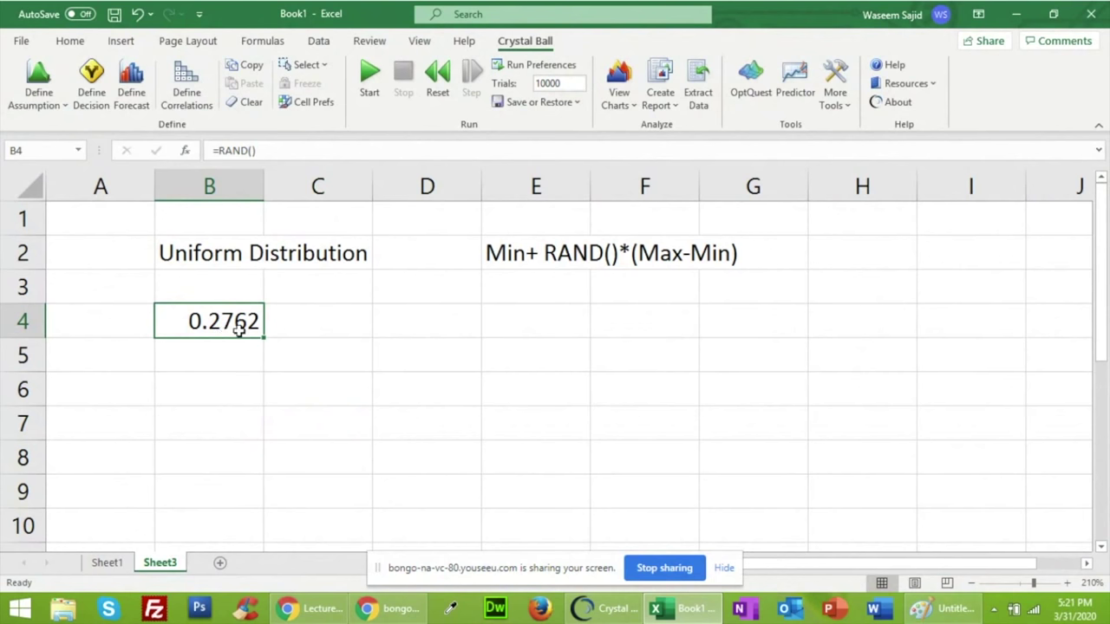
pyautogui.click(317, 347)
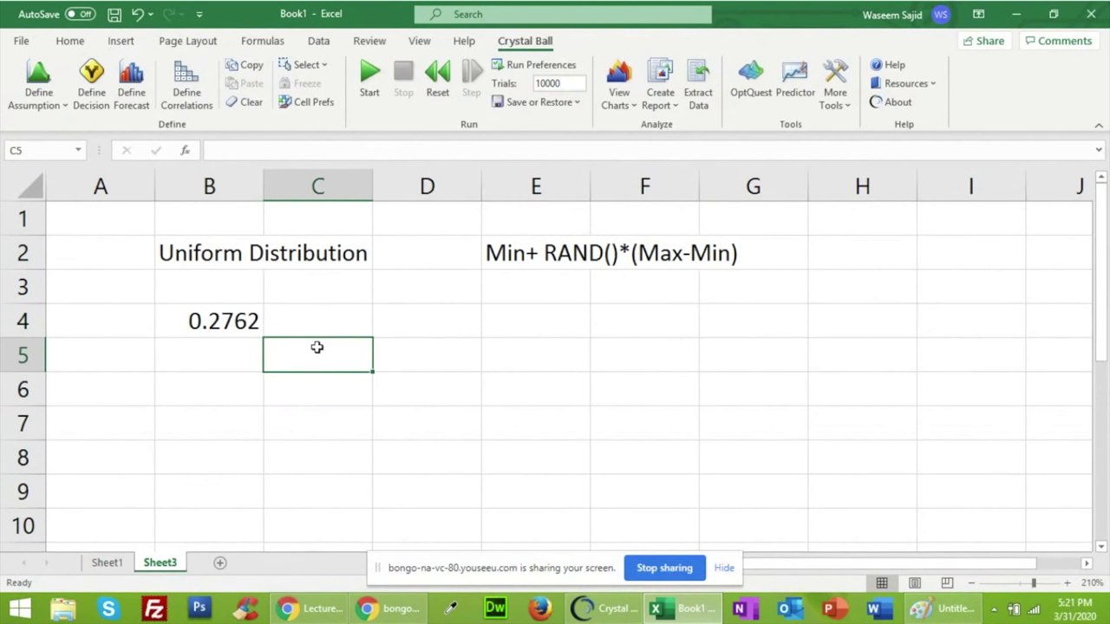
pyautogui.click(221, 317)
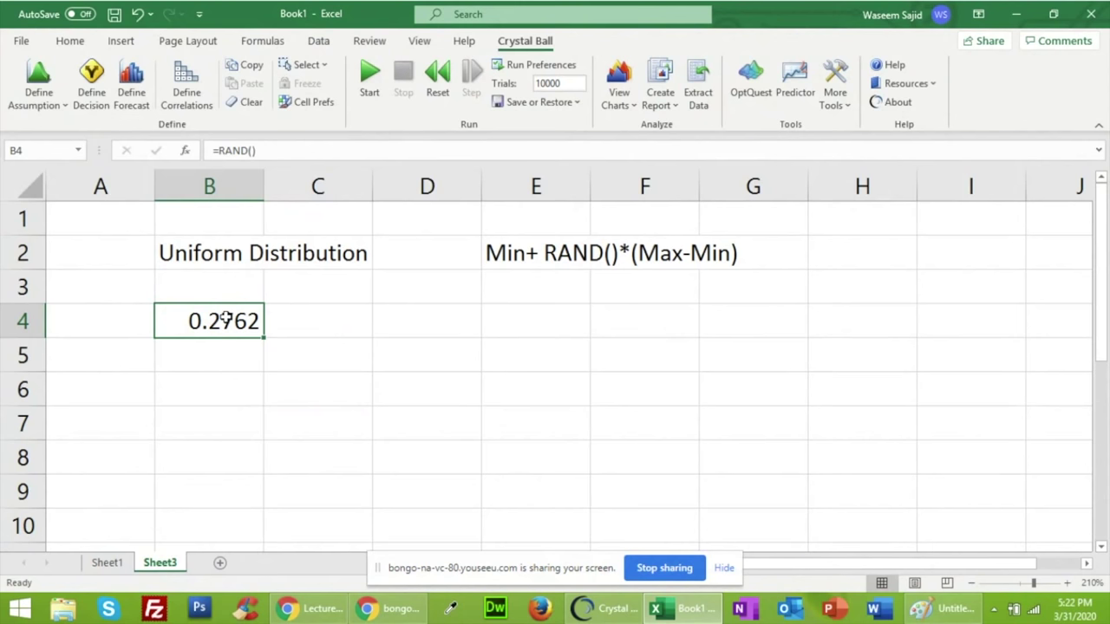
# Add the labels "Min" in cell D4 and "Max" in cell F4
pyautogui.click(439, 322)
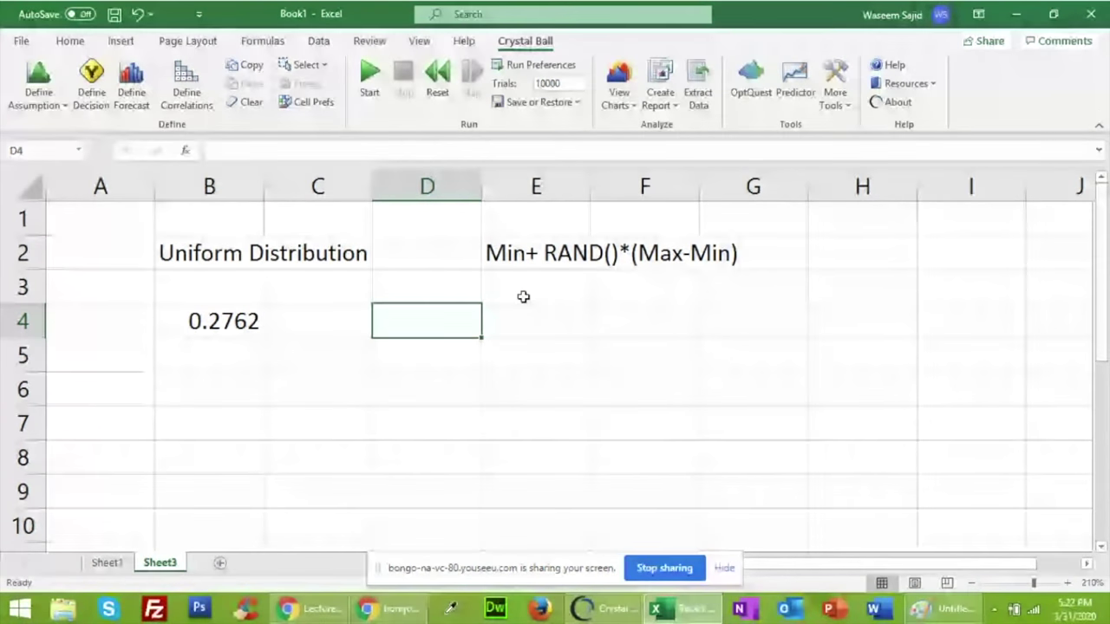
pyautogui.write('M')
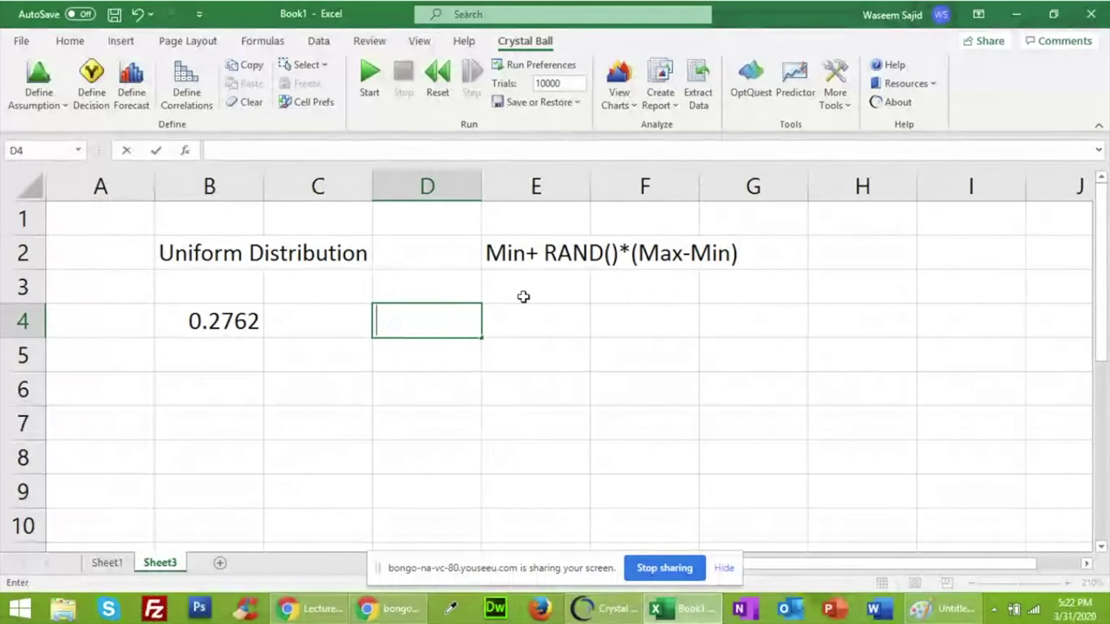
pyautogui.write('in')
pyautogui.press('Tab')
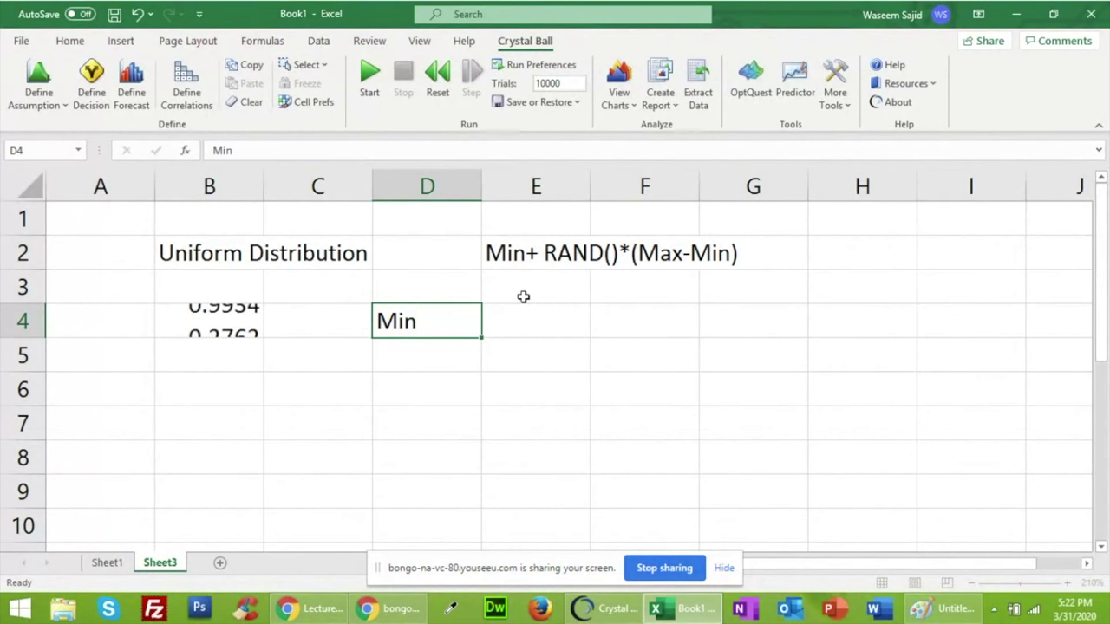
pyautogui.press('Tab')
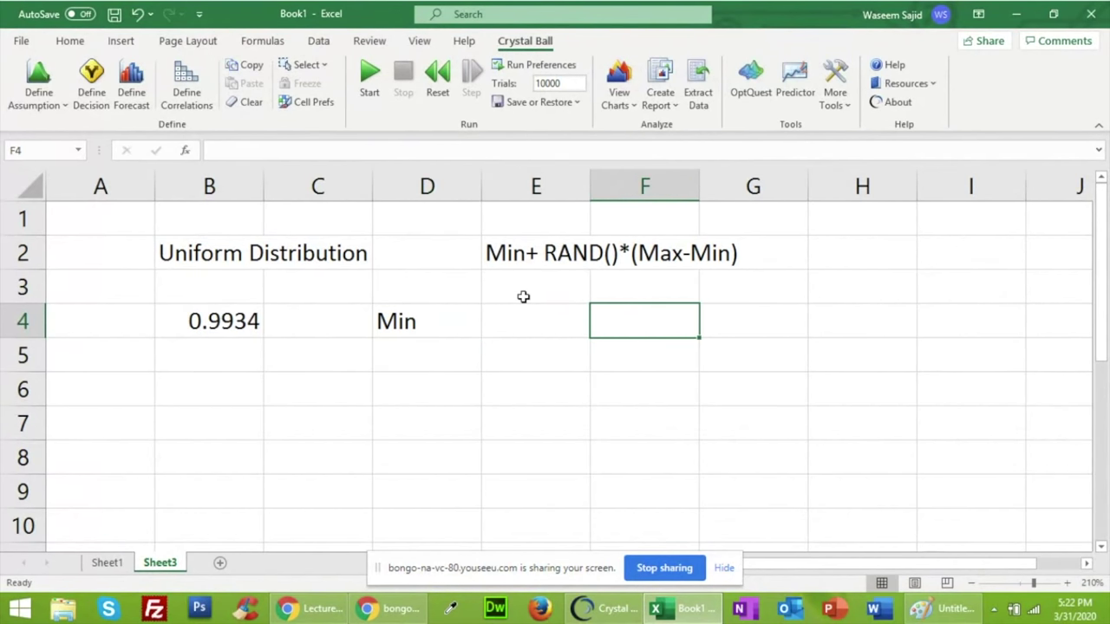
pyautogui.write('Max')
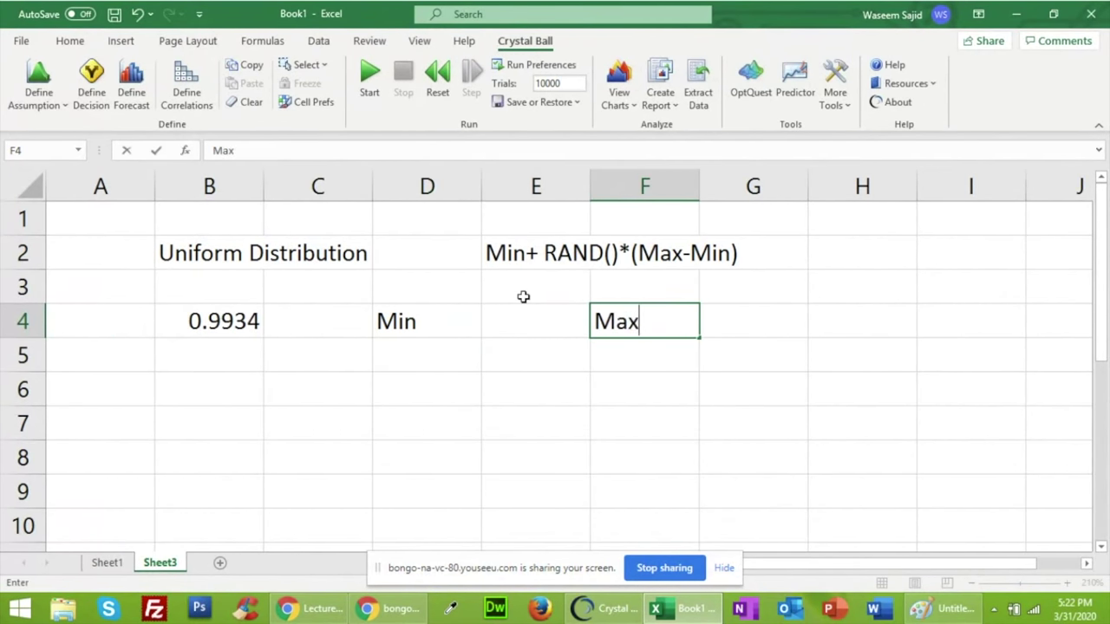
pyautogui.press('Return')
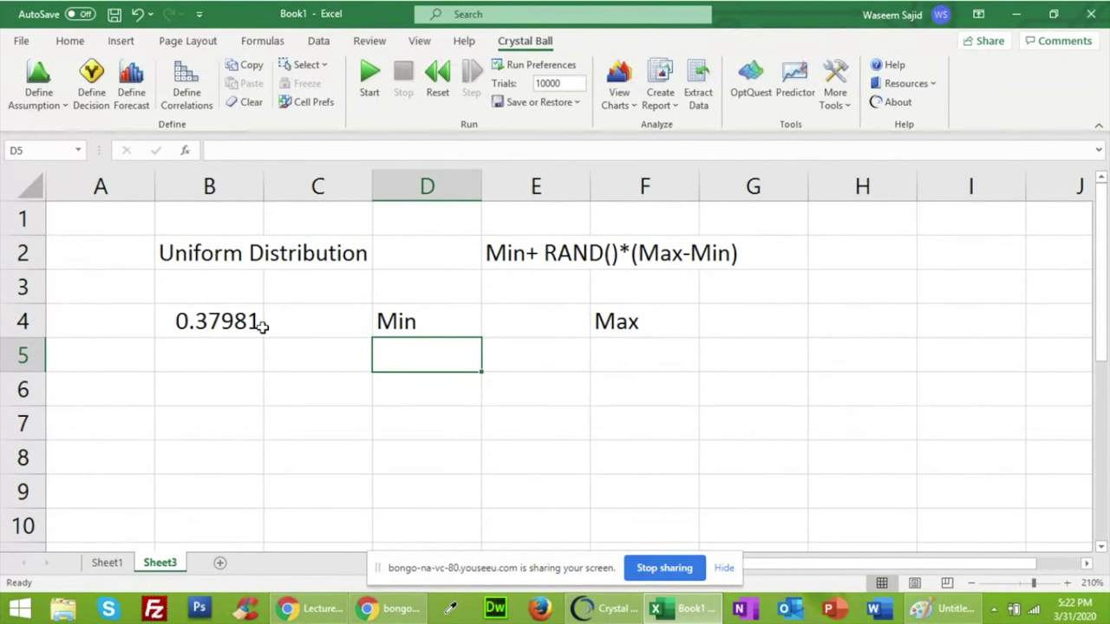
# Recalculate the worksheet five times to observe new random numbers in cell B4
pyautogui.press('F9')
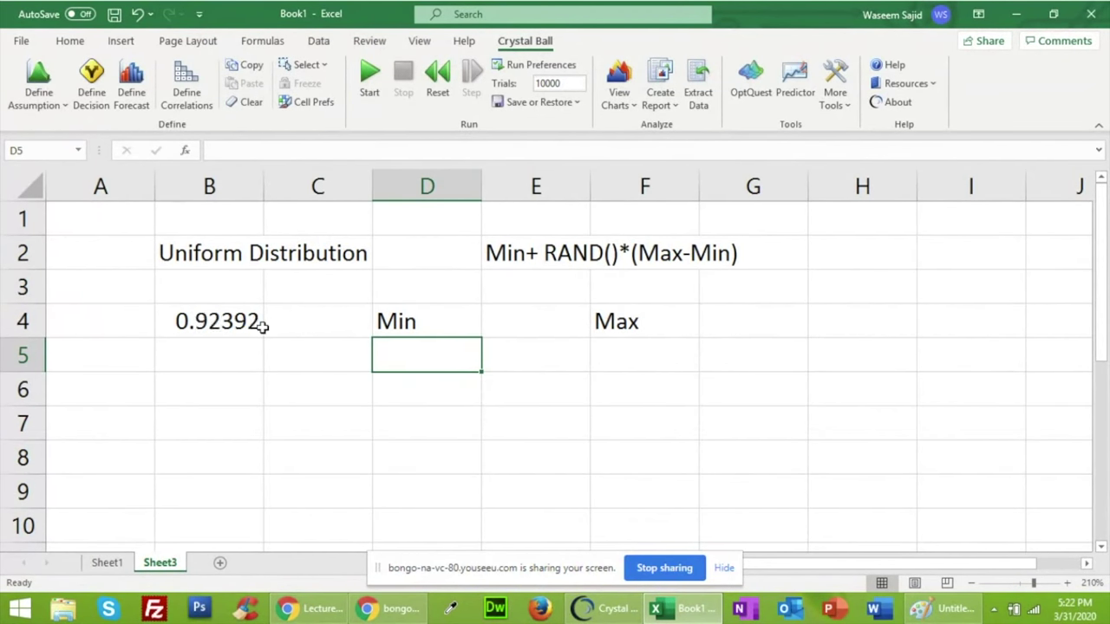
pyautogui.press('F9')
pyautogui.press('F9')
pyautogui.press('F9')
pyautogui.press('F9')
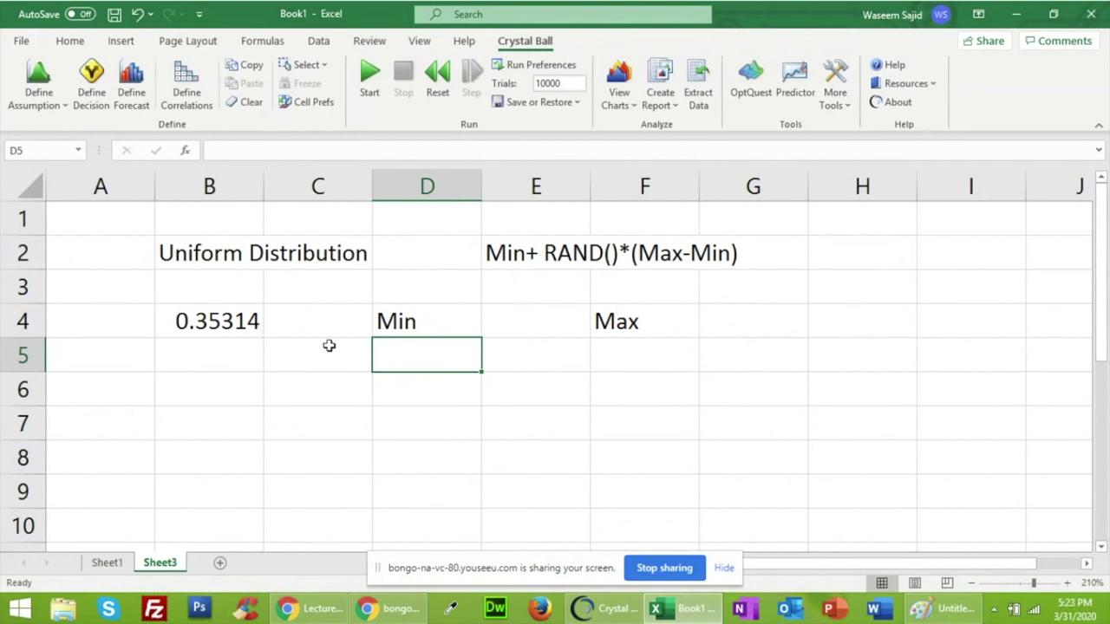
# Enter 2000 as the minimum in cell D5 and 2400 as the maximum in cell F5
pyautogui.write('2000')
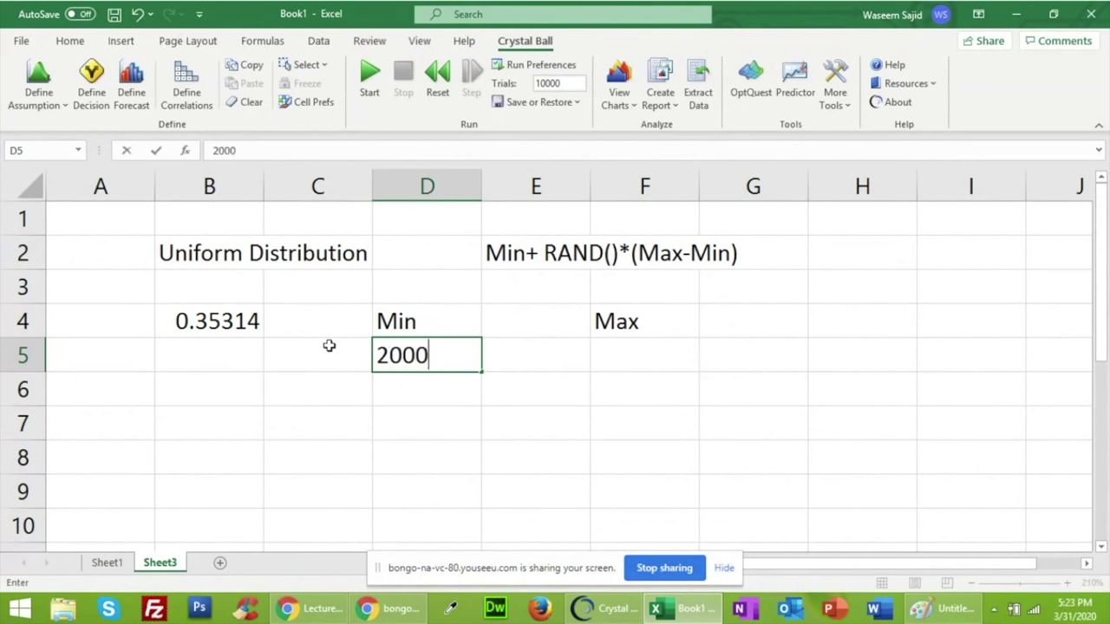
pyautogui.press('Tab')
pyautogui.press('Tab')
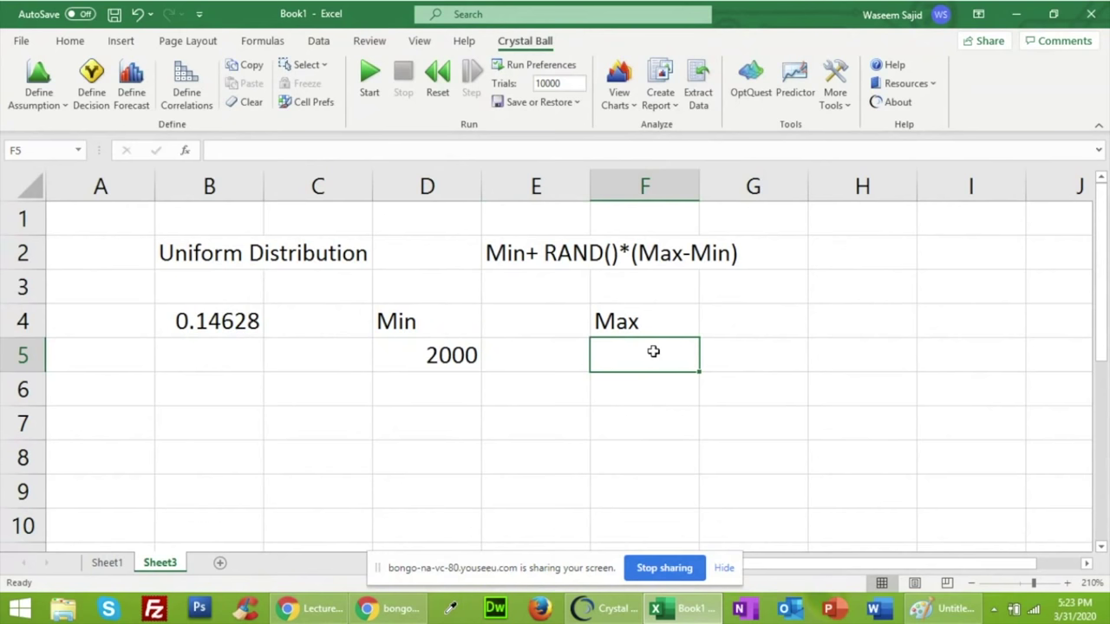
pyautogui.write('2400')
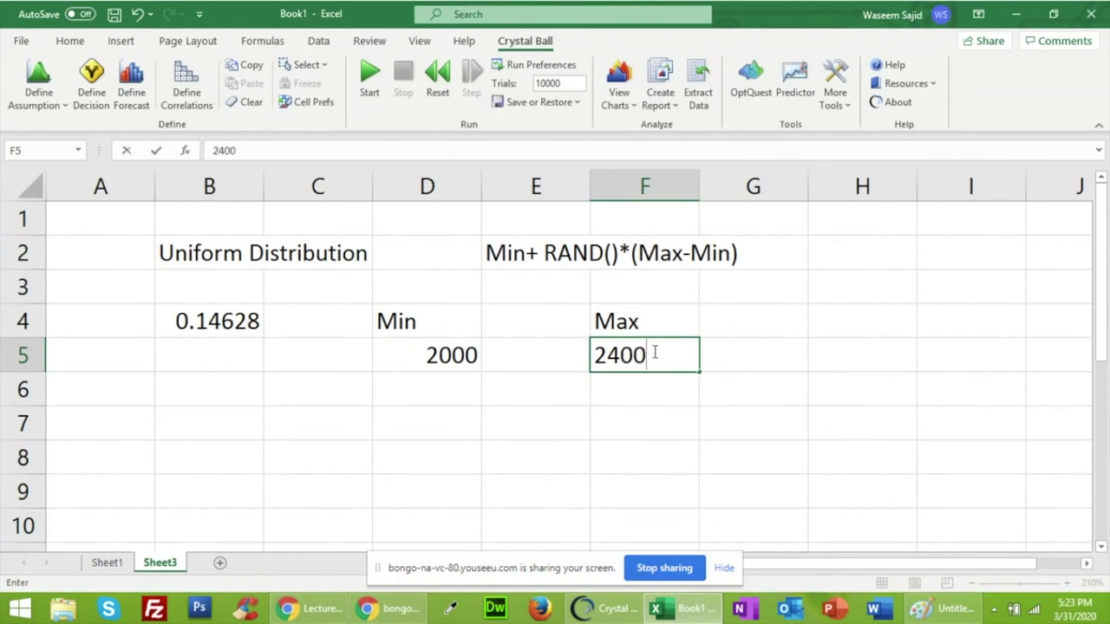
pyautogui.press('Return')
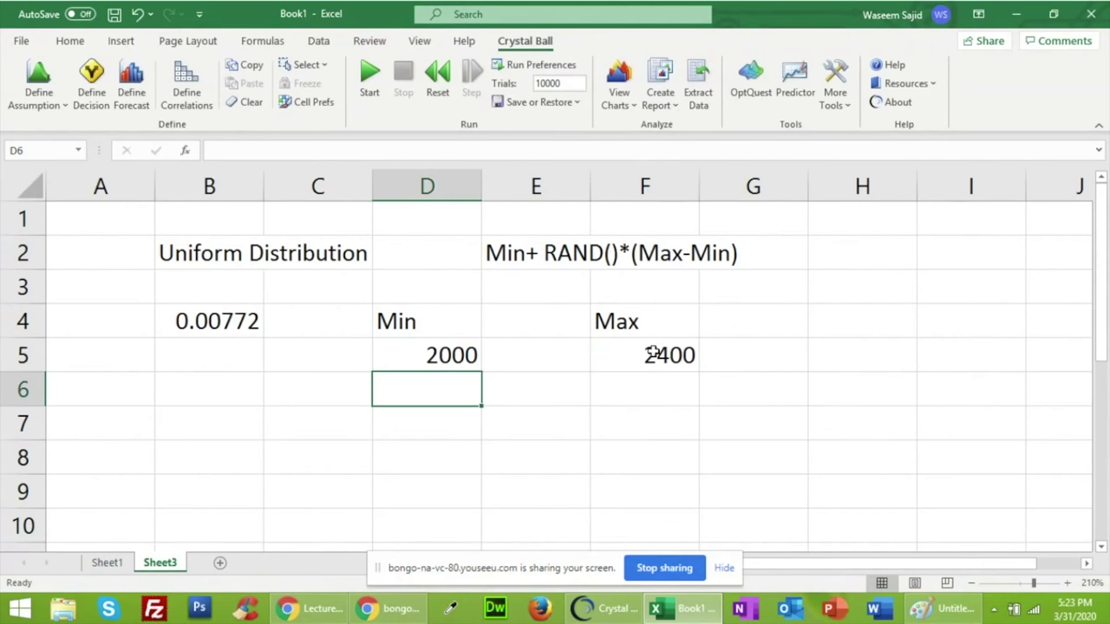
pyautogui.press('Return')
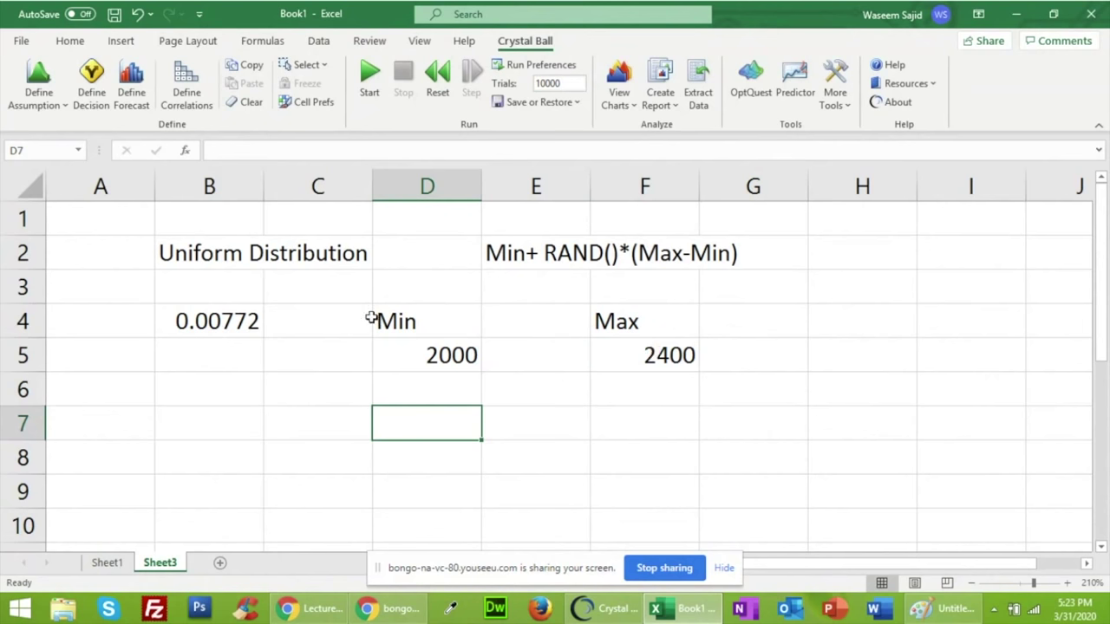
# Enter the uniform distribution formula =D5+B4*(F5-D5) in cell D7
pyautogui.click(519, 257)
pyautogui.click(403, 431)
pyautogui.write('=')
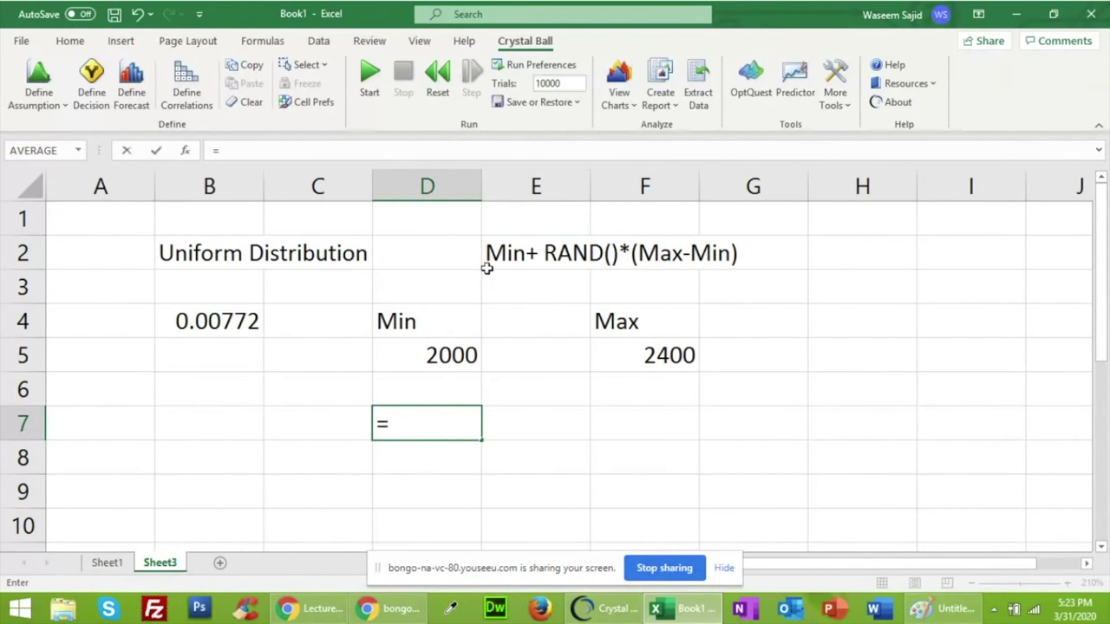
pyautogui.click(442, 356)
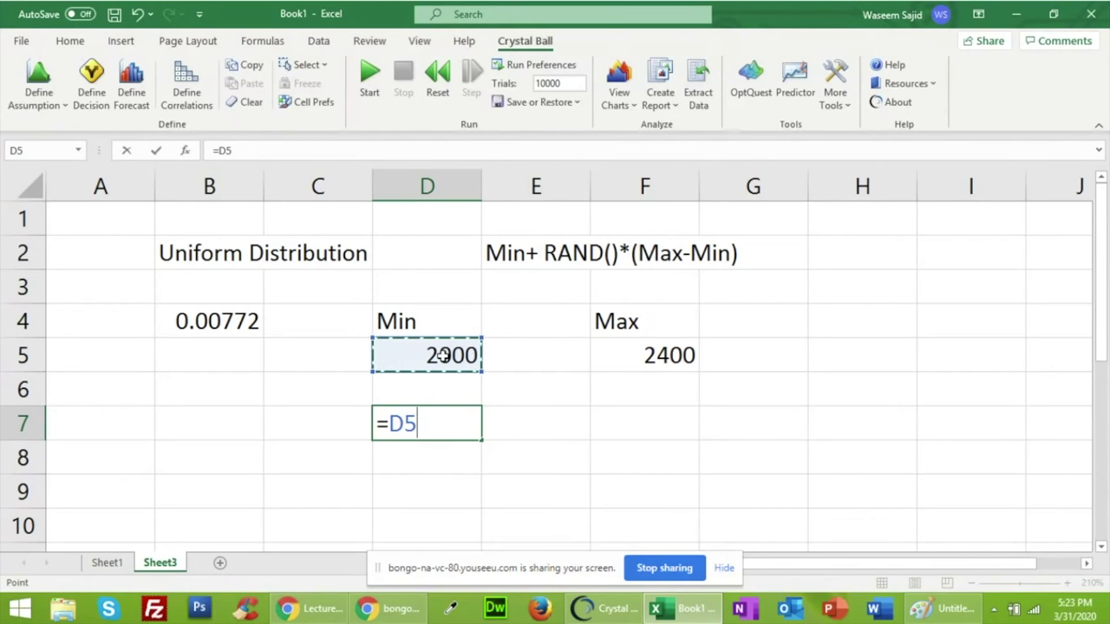
pyautogui.write('+')
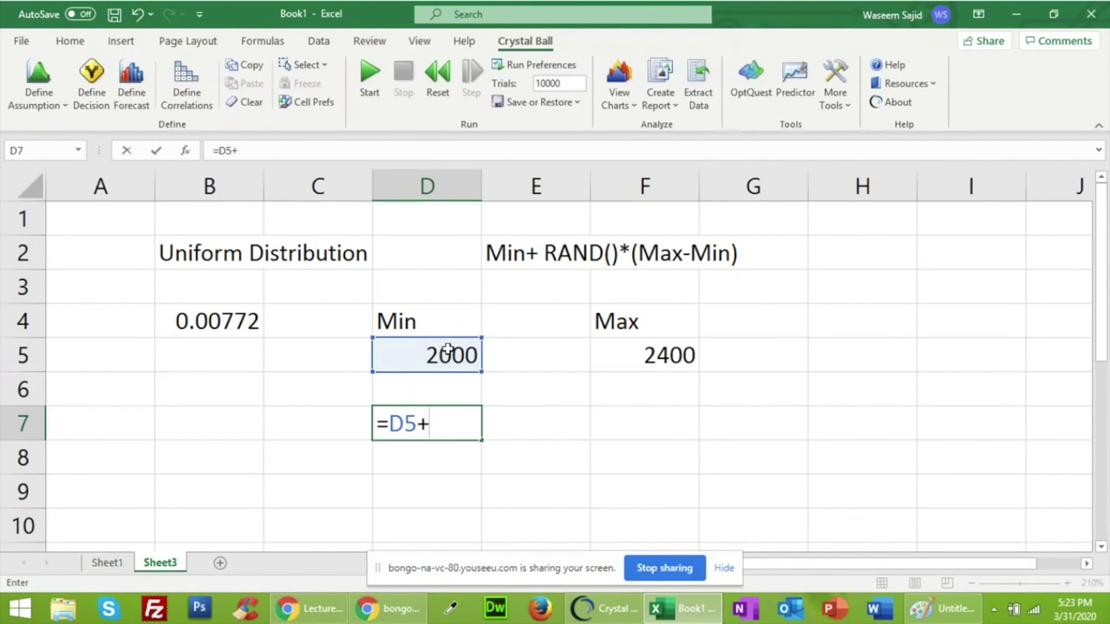
pyautogui.click(229, 321)
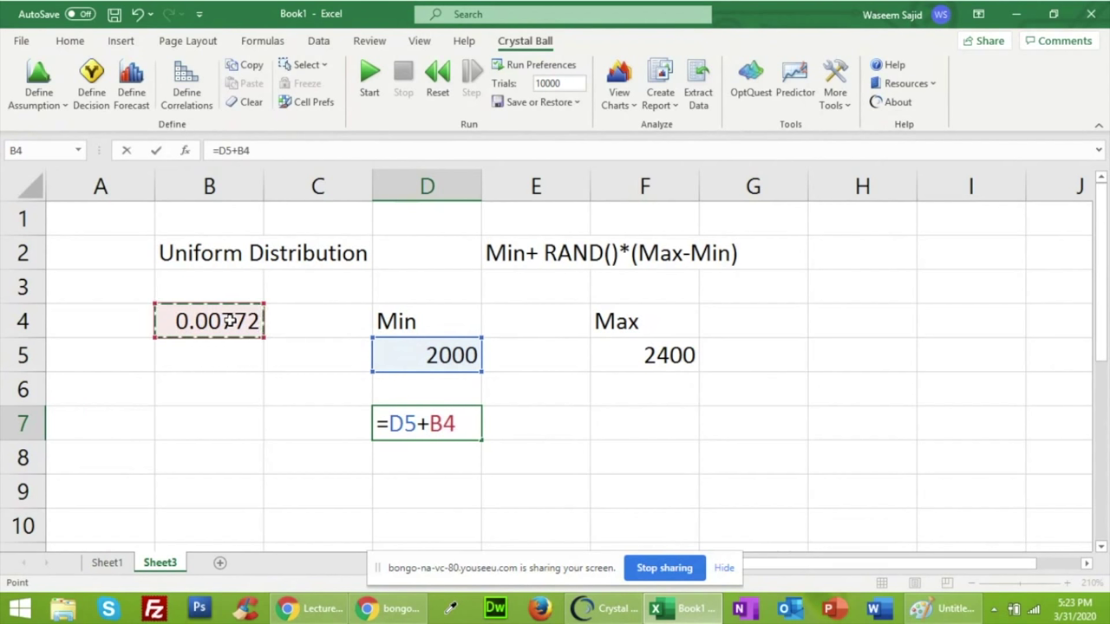
pyautogui.write('*')
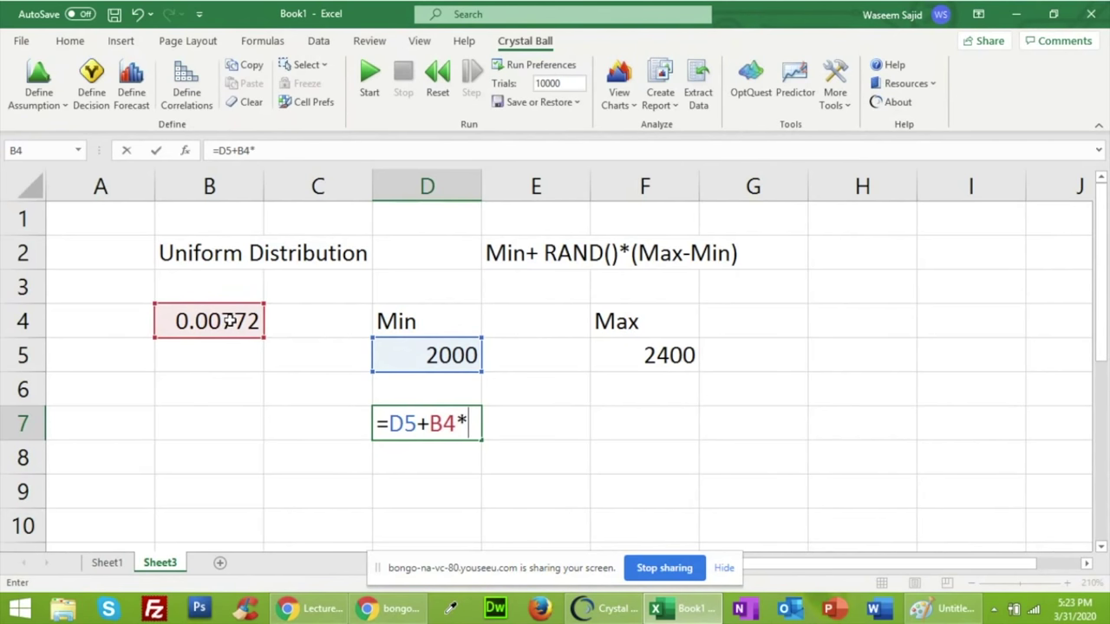
pyautogui.write('(')
pyautogui.click(639, 357)
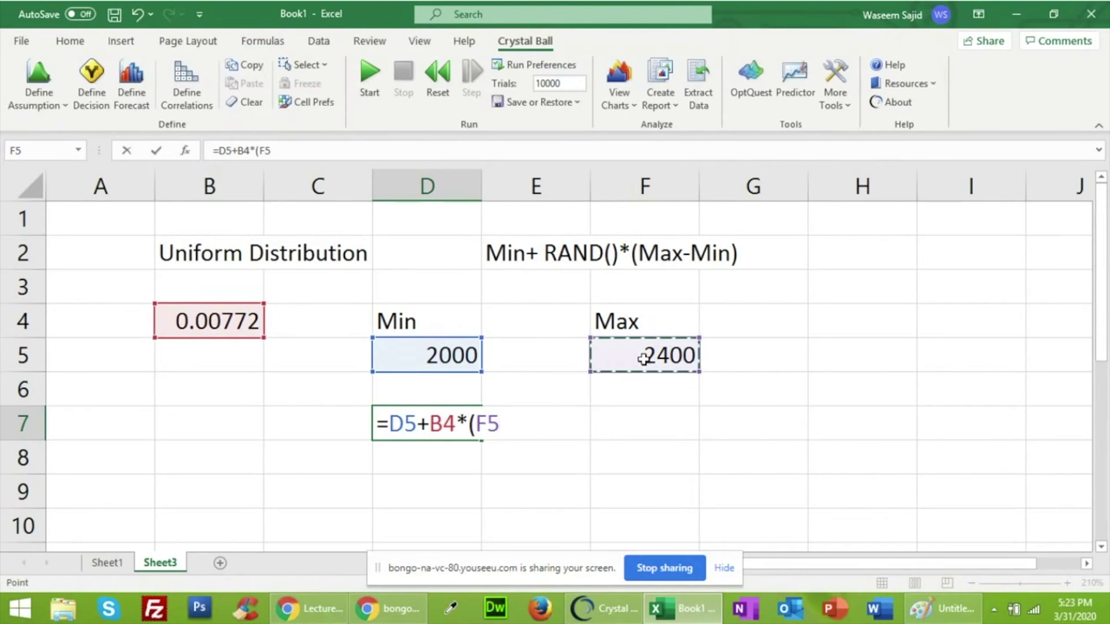
pyautogui.write('-')
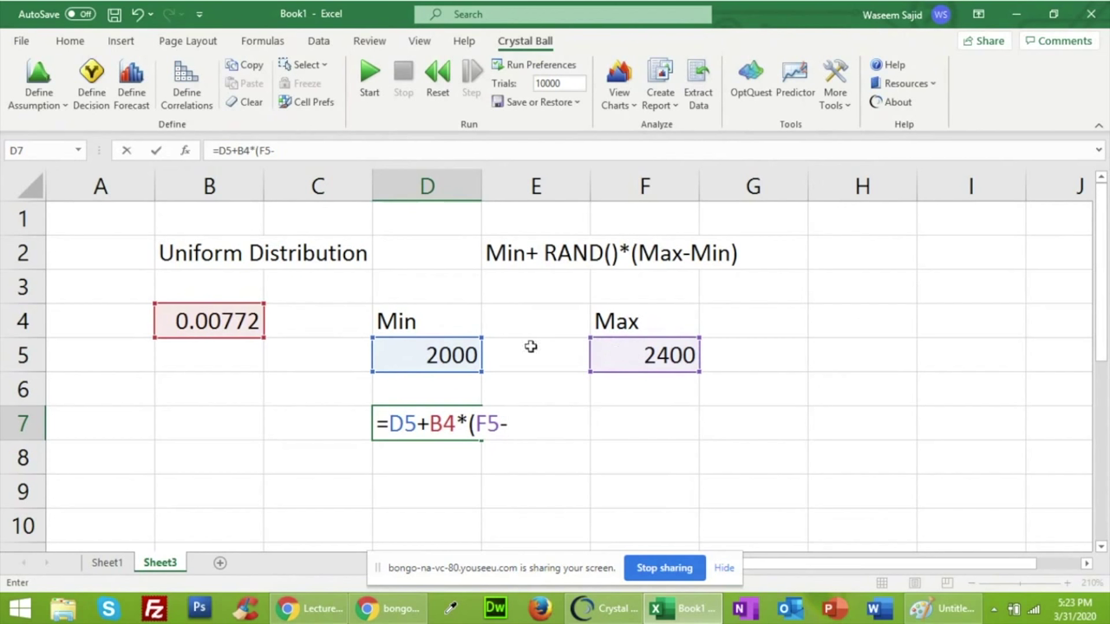
pyautogui.click(445, 360)
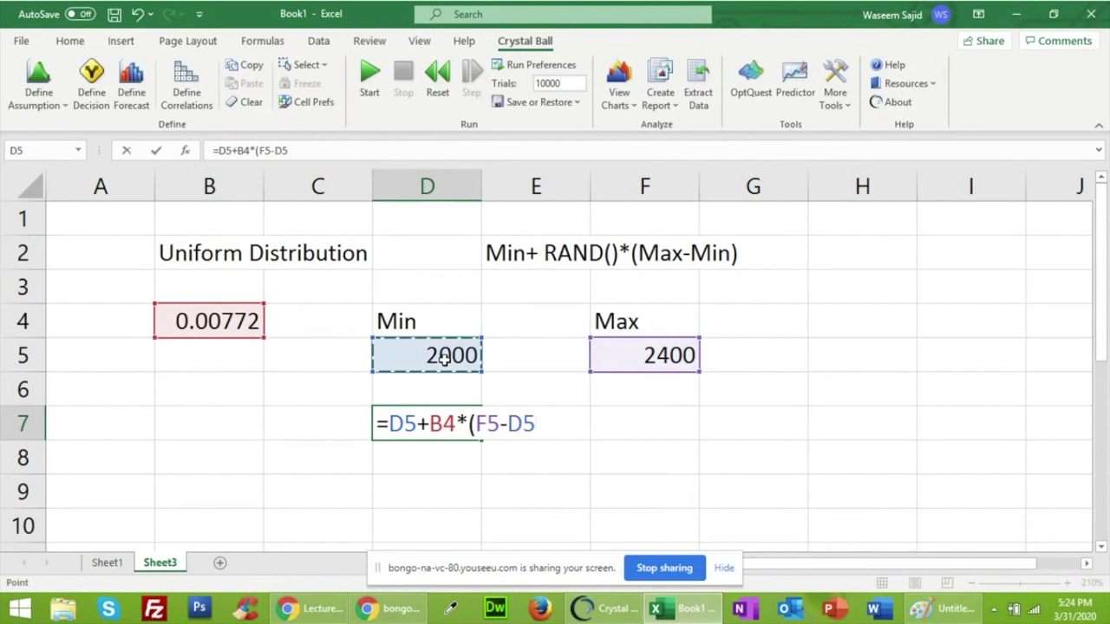
pyautogui.write(')')
pyautogui.press('Return')
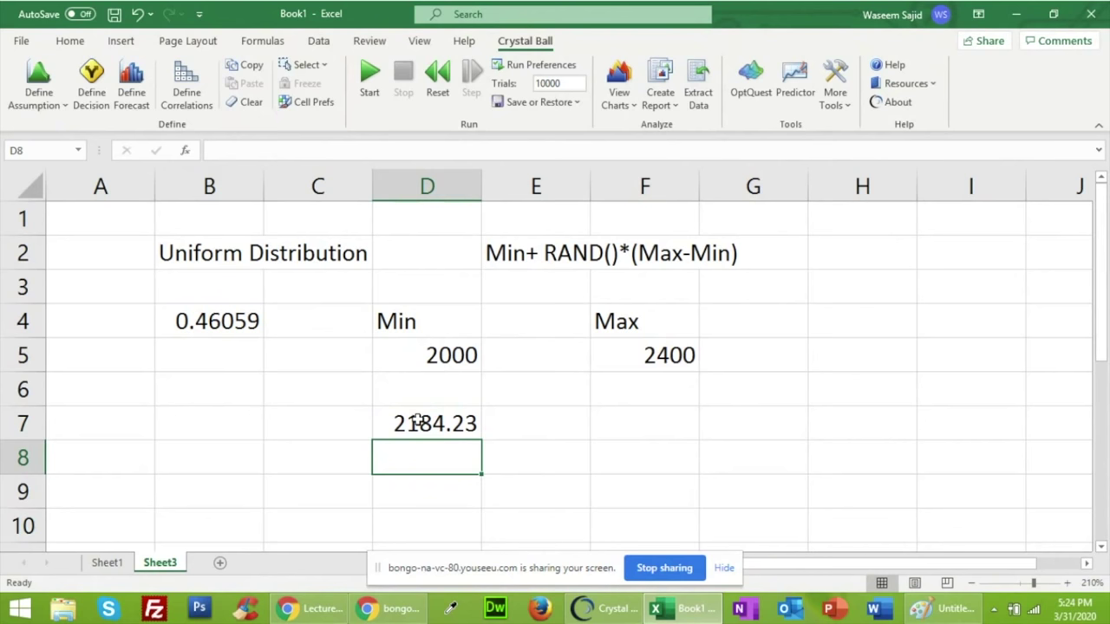
# Recalculate the worksheet four times to observe new random values in cell D7, and inspect that cell's formula
pyautogui.press('F9')
pyautogui.press('F9')
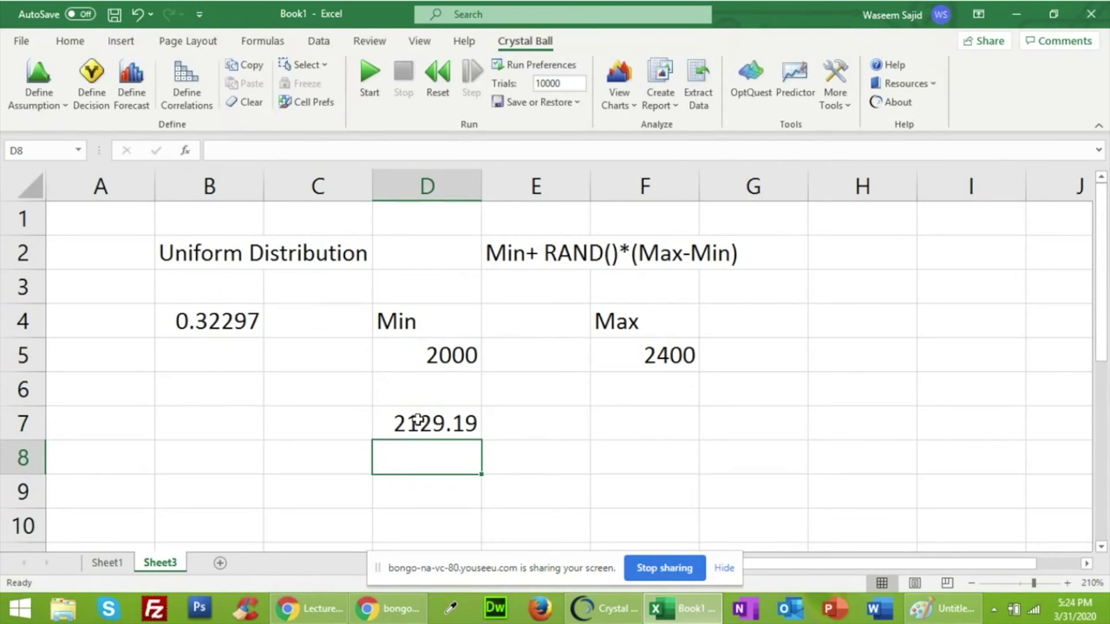
pyautogui.press('F9')
pyautogui.press('F9')
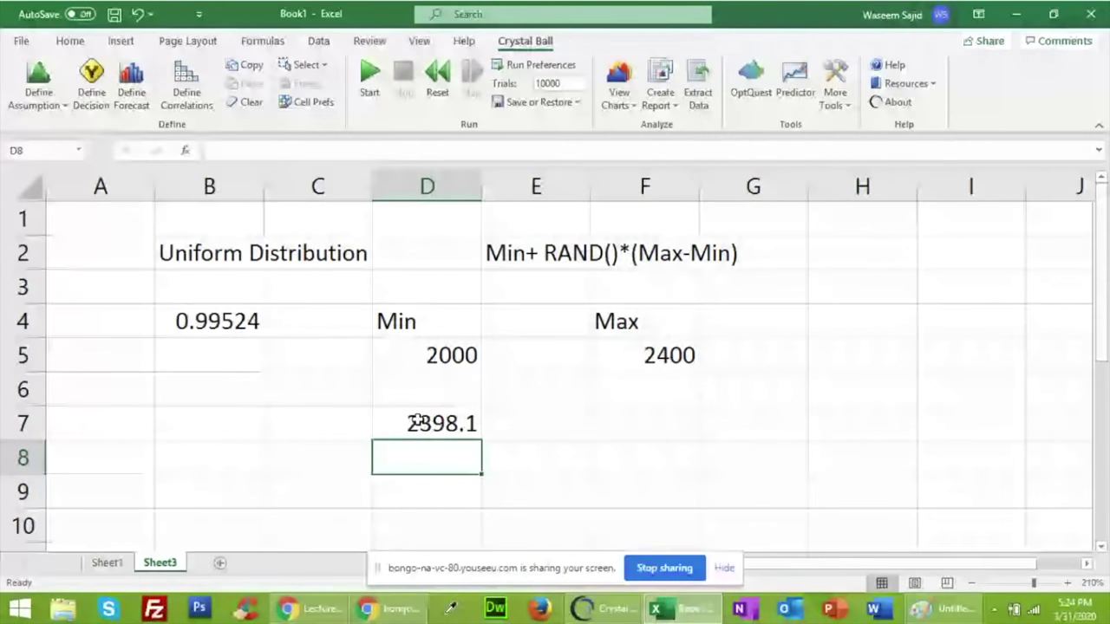
pyautogui.click(416, 421)
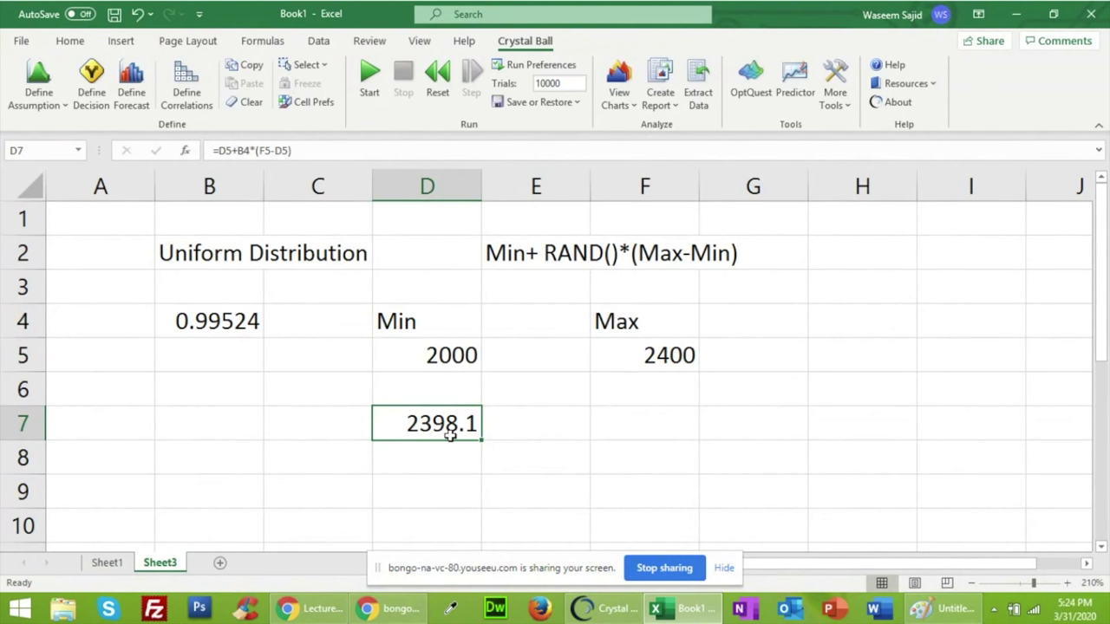
# Add the heading "Normal Distribution" in cell B9
pyautogui.click(250, 467)
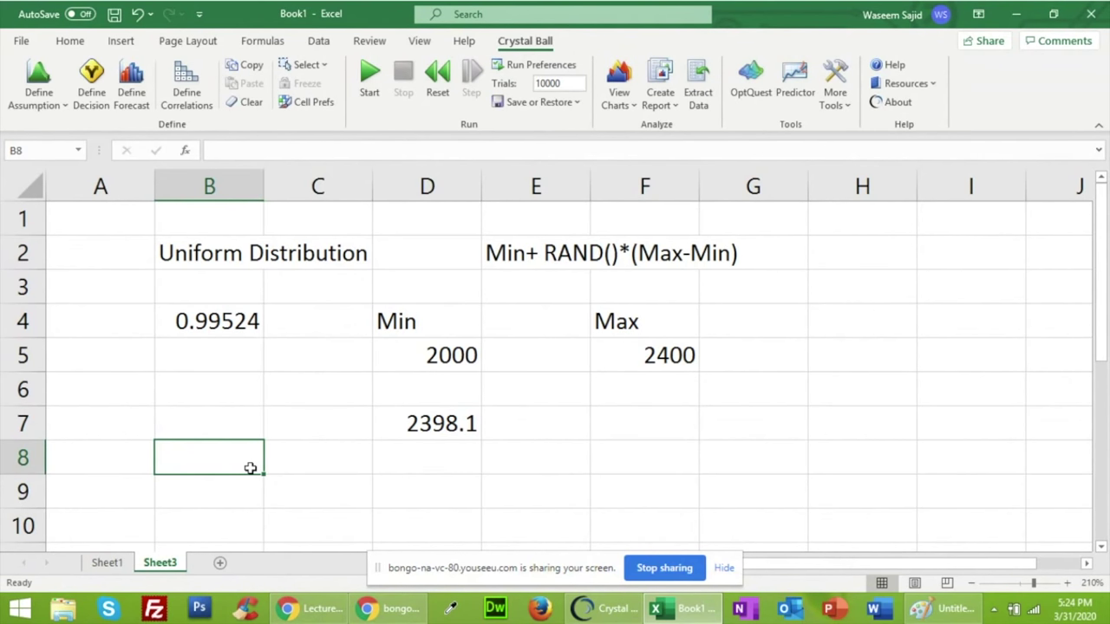
pyautogui.press('Return')
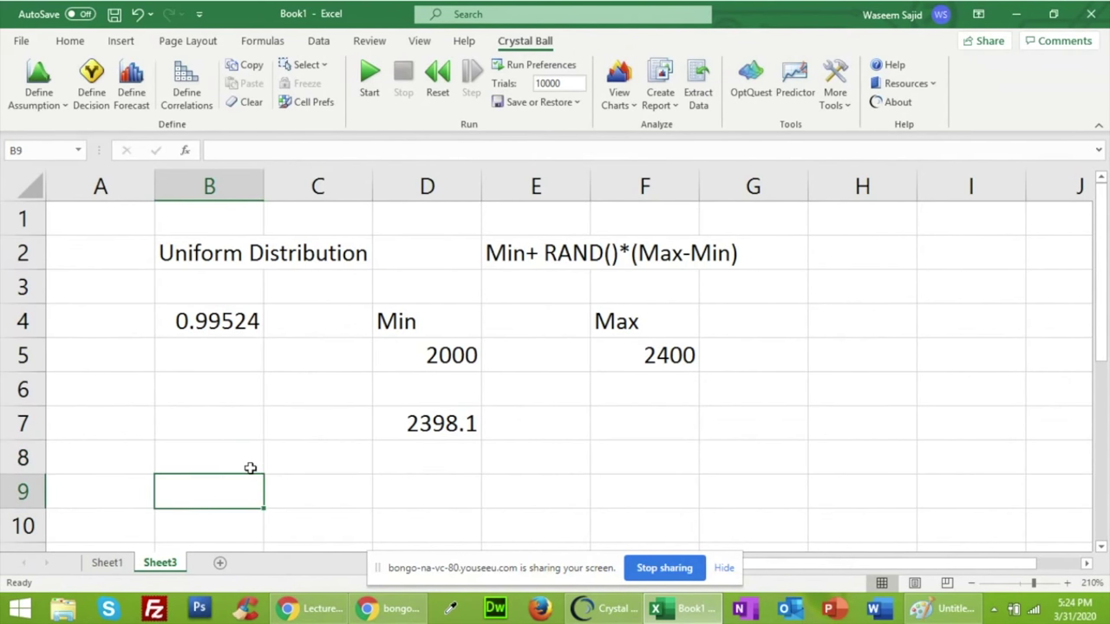
pyautogui.write('N')
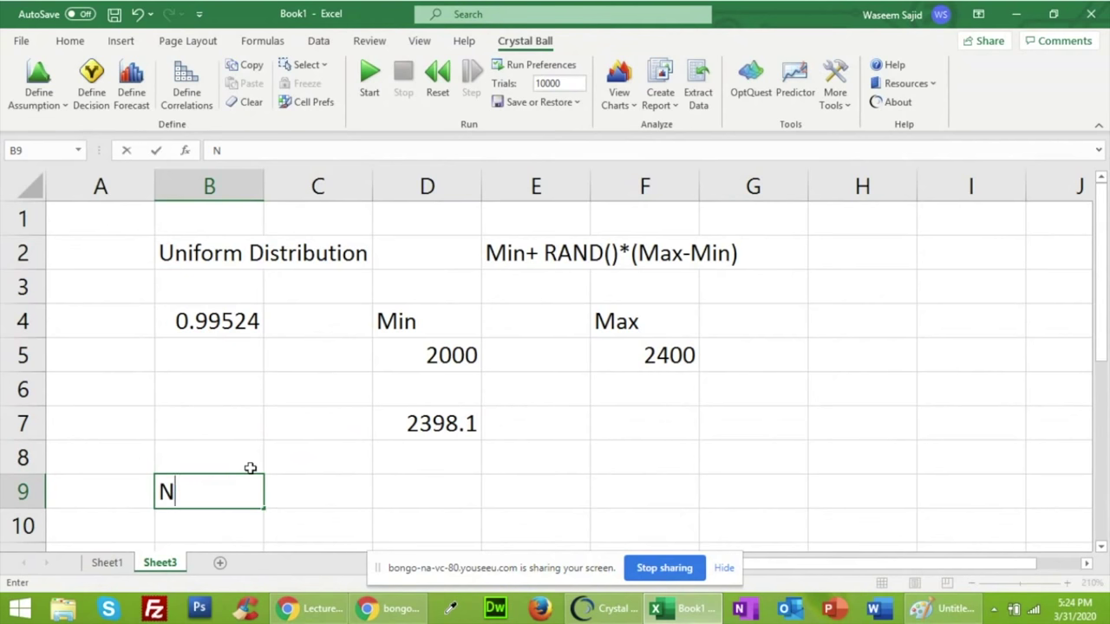
pyautogui.write('orma')
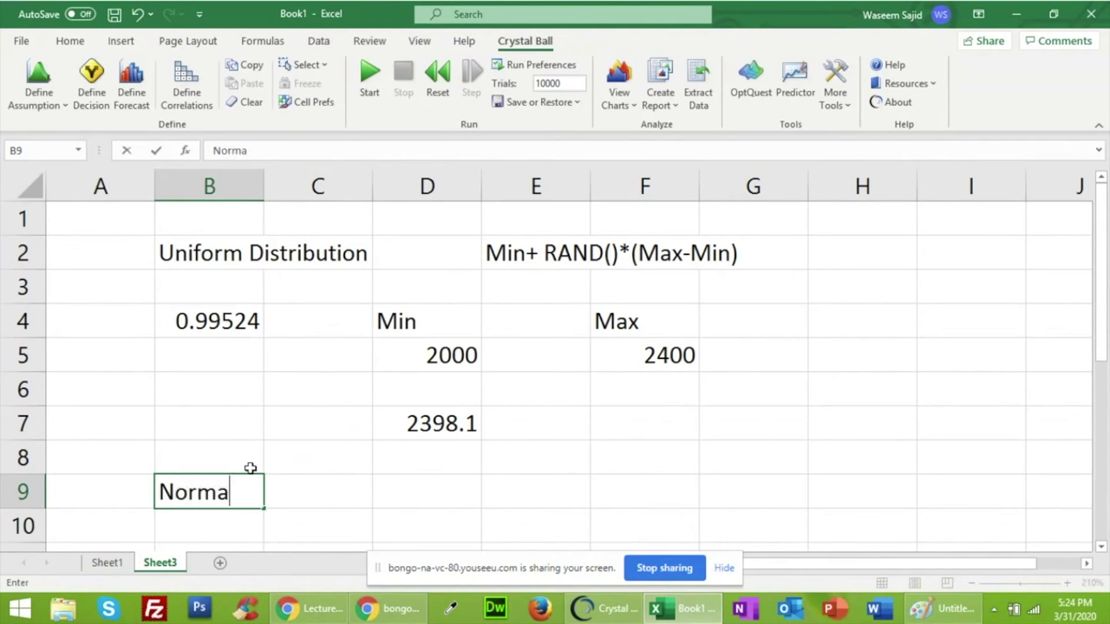
pyautogui.write('l Distr')
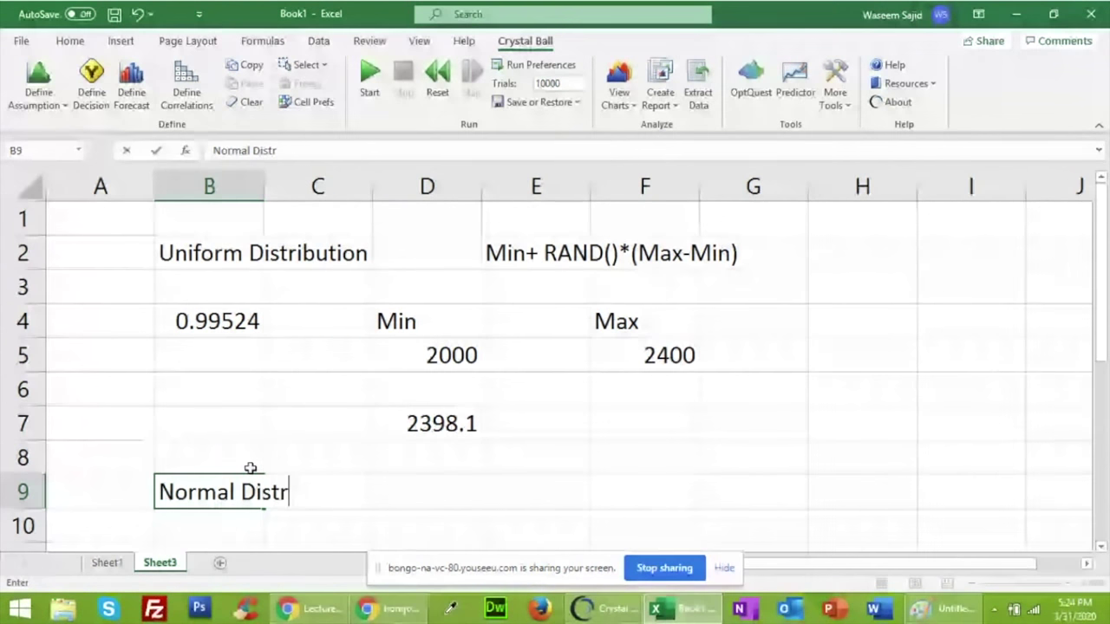
pyautogui.write('ibution')
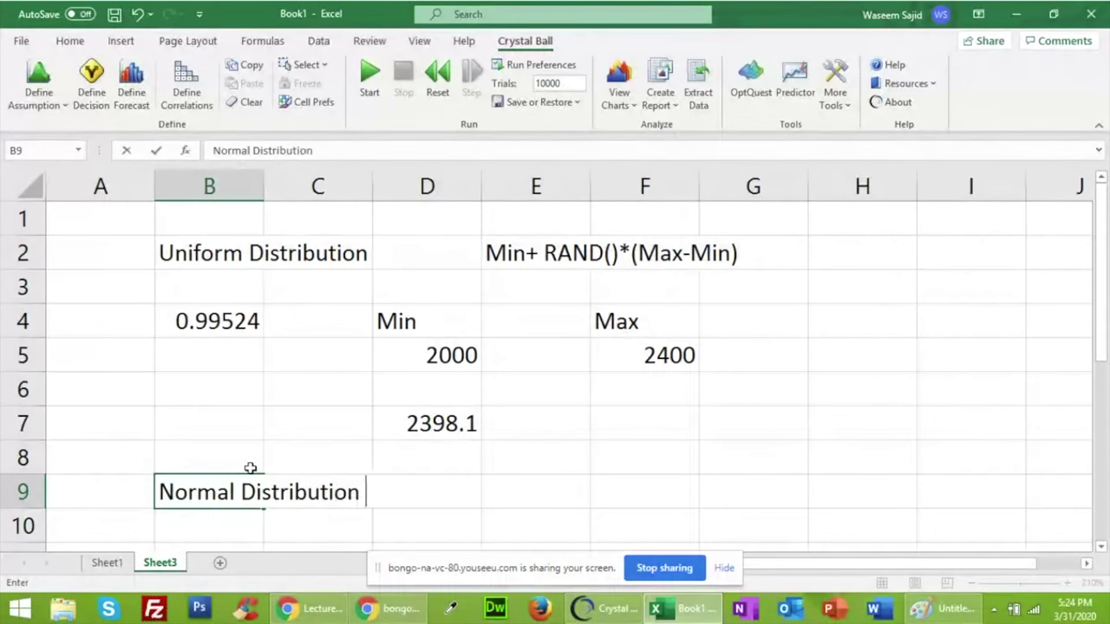
pyautogui.press('Tab')
# Write the reference formula text "NORM.INV(RAND(),MEAN, STANDARD DEVIATION)" in cell E9
pyautogui.press('Tab')
pyautogui.press('Tab')
pyautogui.press('Tab')
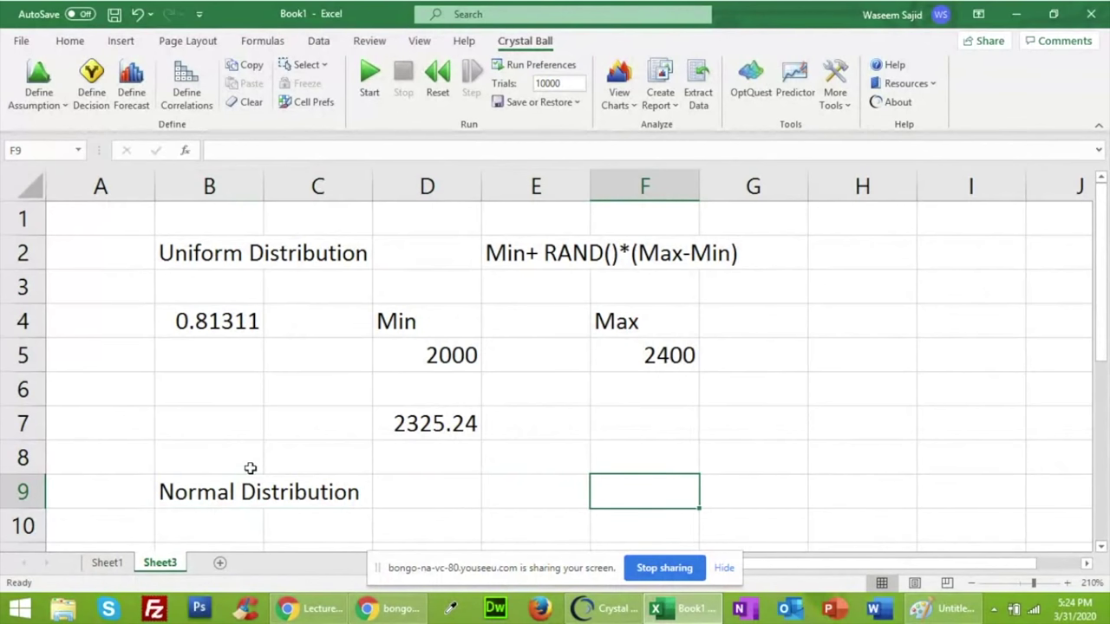
pyautogui.press('Left')
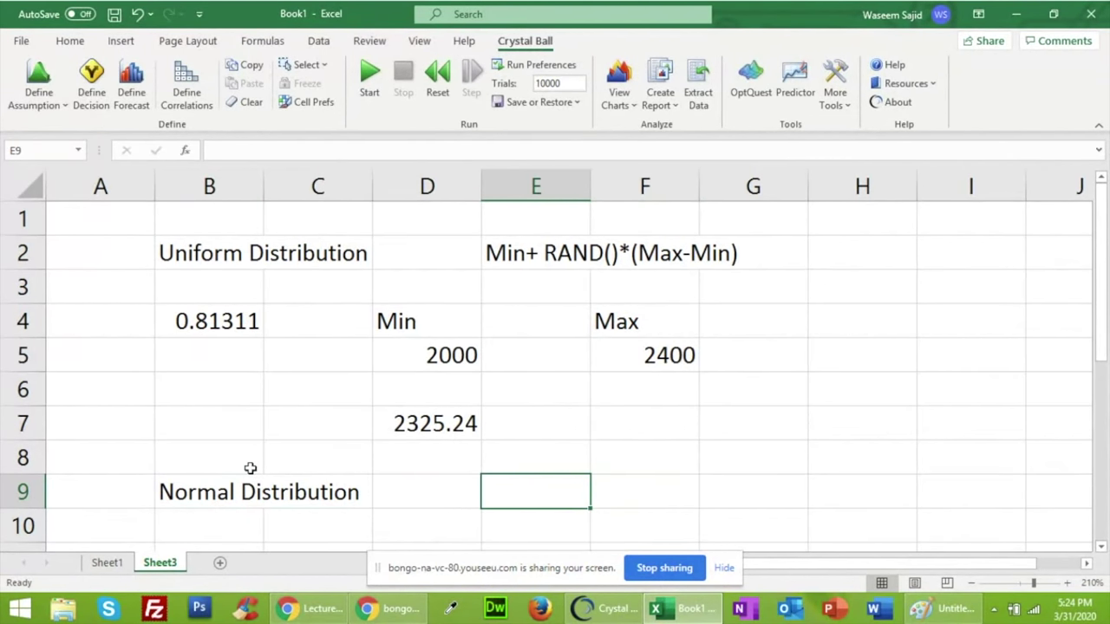
pyautogui.write('N')
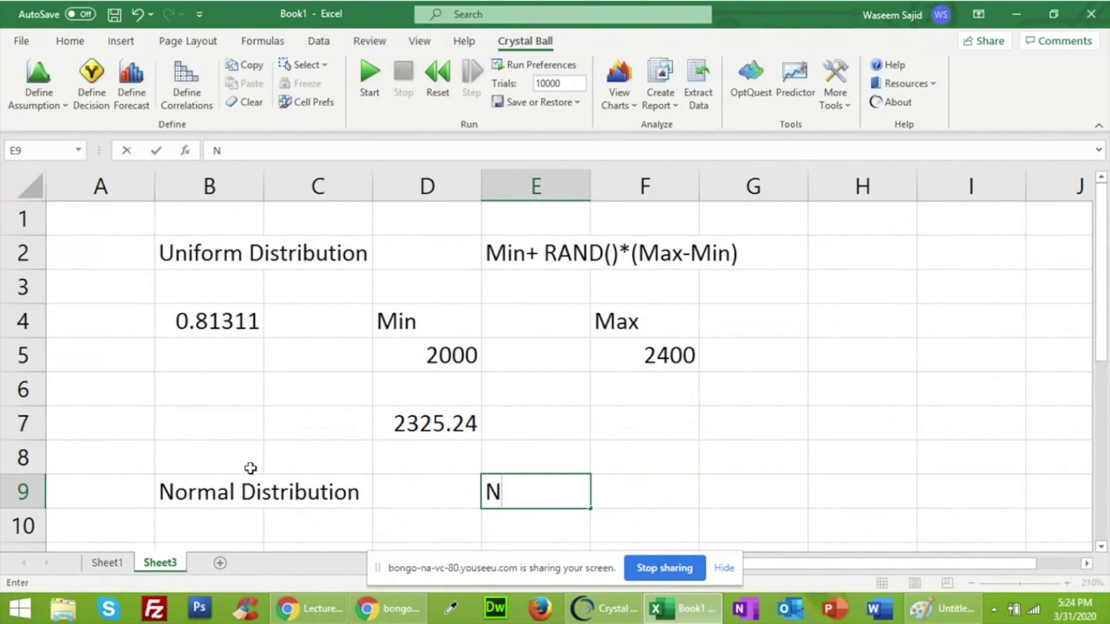
pyautogui.write('ORM')
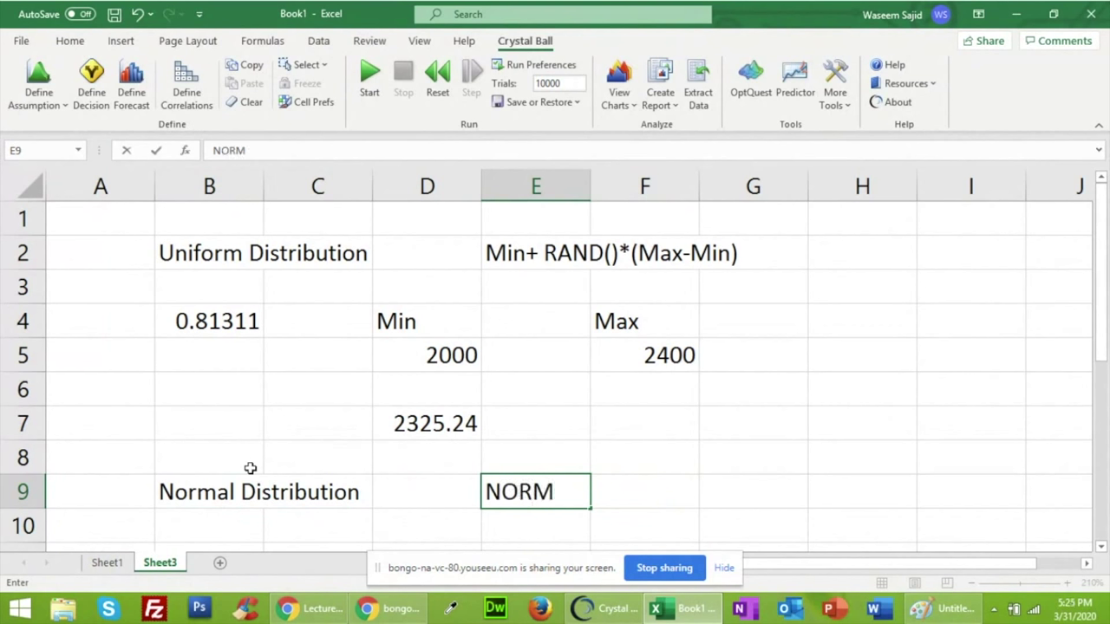
pyautogui.write('.INV(RAND')
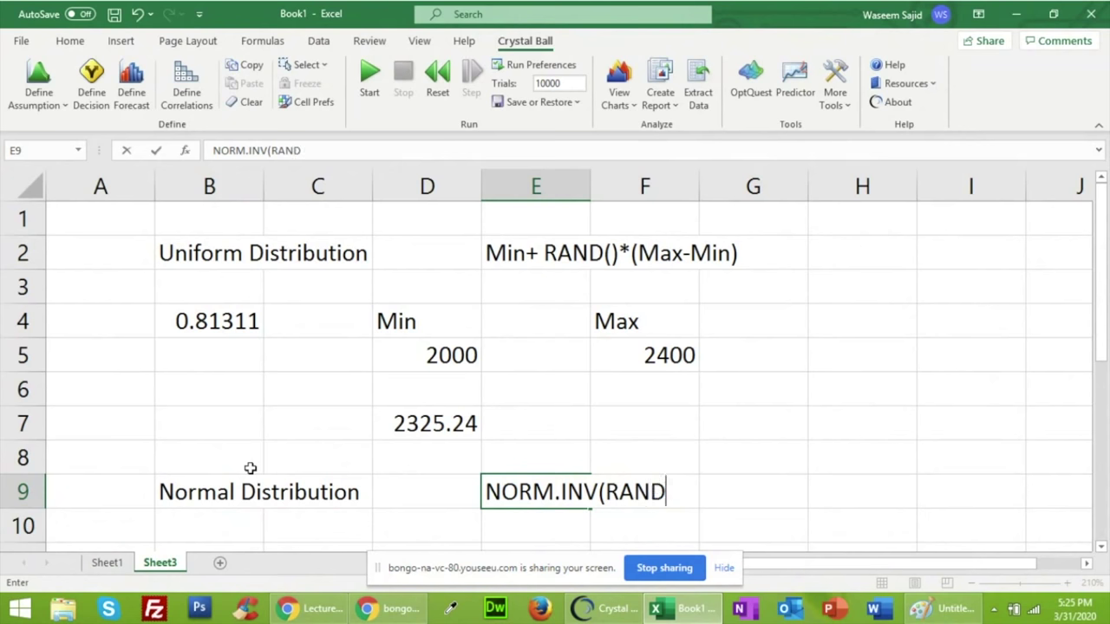
pyautogui.write('(),M')
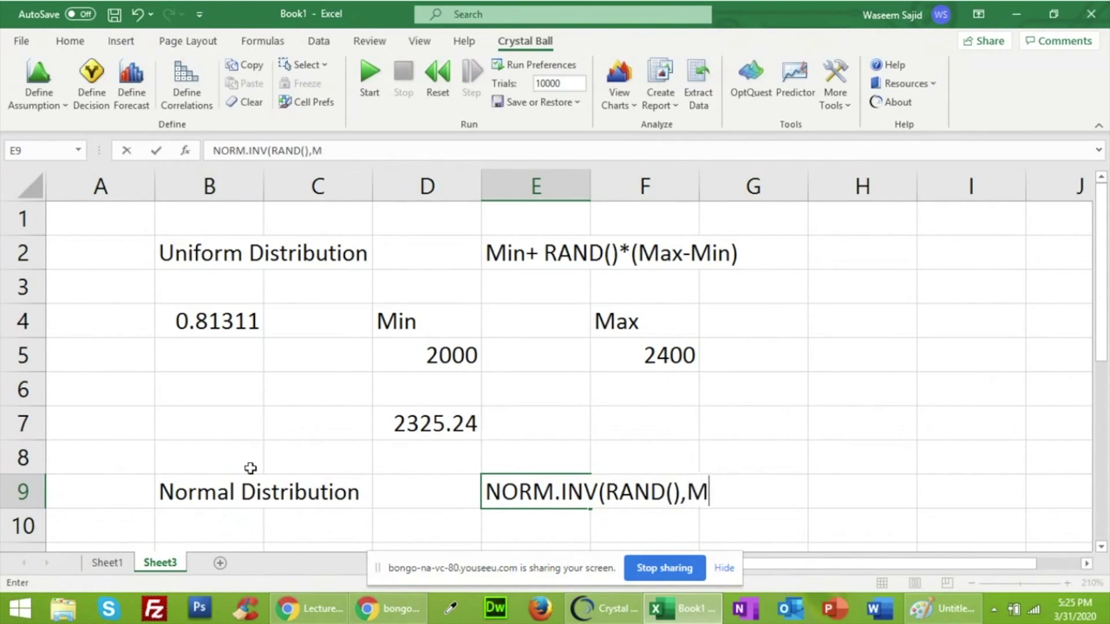
pyautogui.write('EAN, STANDARD DEVIATION)')
pyautogui.press('Return')
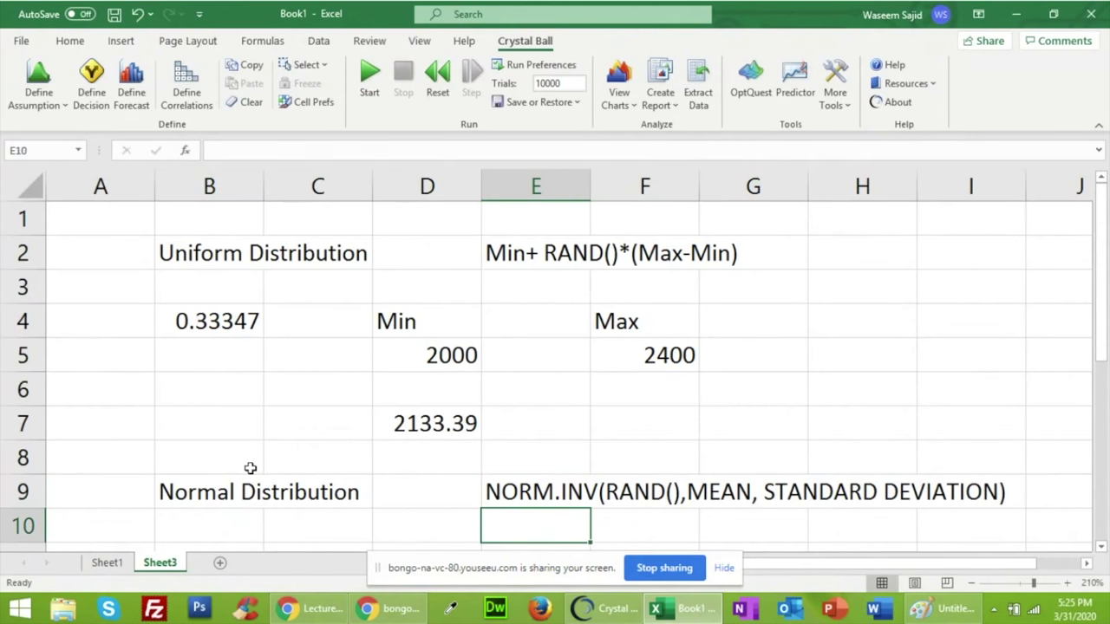
# Enter the formula =RAND() in cell B11 below the Normal Distribution heading
pyautogui.press('Down')
pyautogui.press('Down')
pyautogui.press('Down')
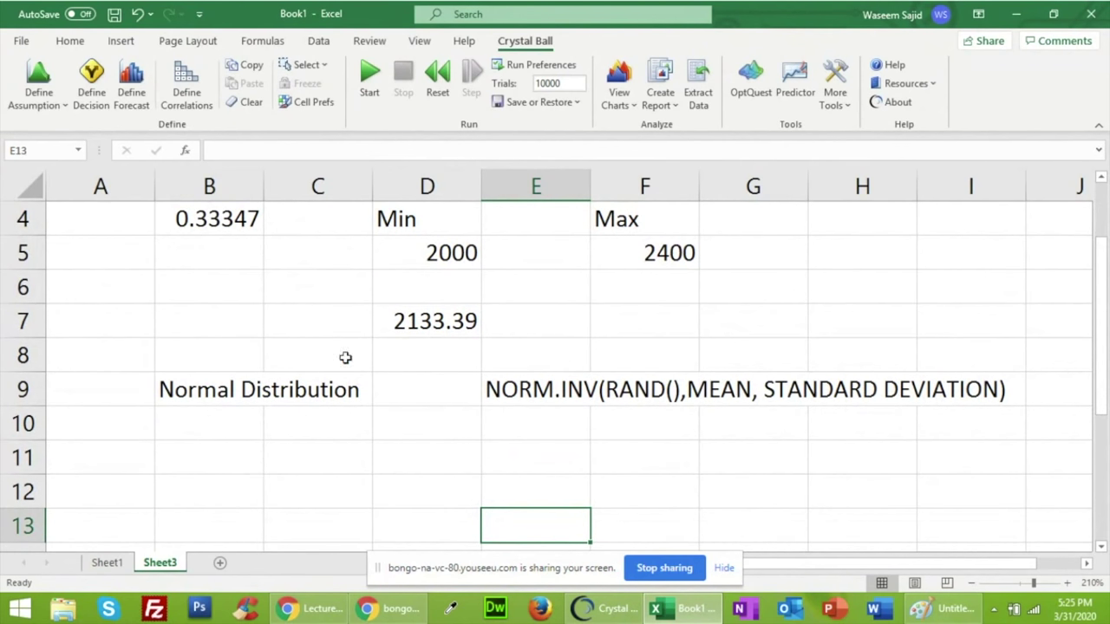
pyautogui.press('Up')
pyautogui.press('Up')
pyautogui.press('Up')
pyautogui.press('Up')
pyautogui.press('Up')
pyautogui.press('Up')
pyautogui.press('Up')
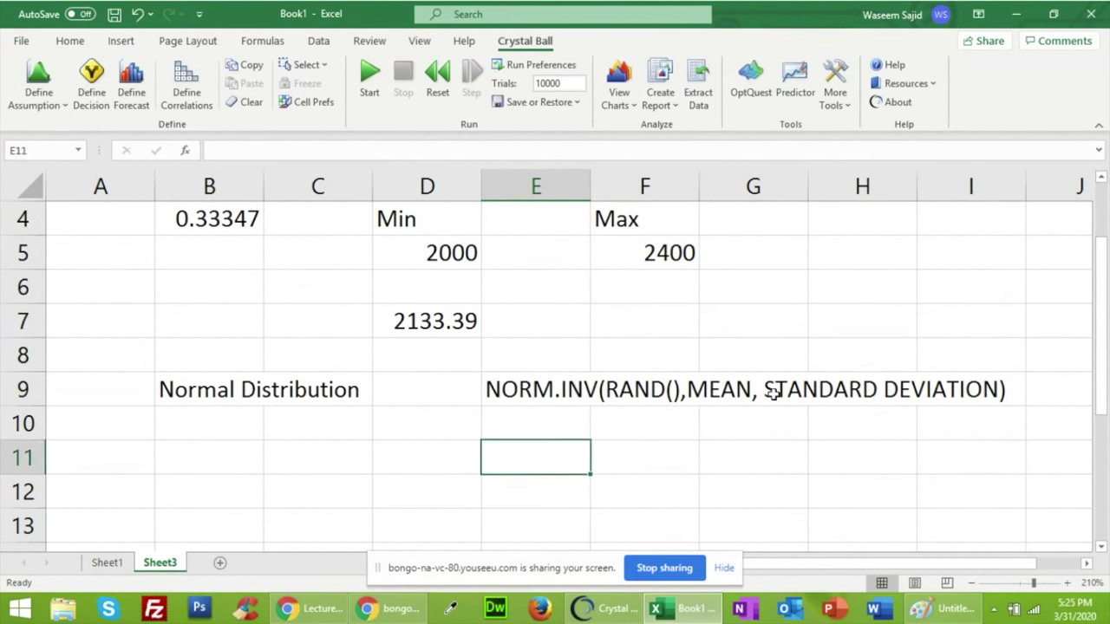
pyautogui.press('Down')
pyautogui.press('Down')
pyautogui.press('Down')
pyautogui.press('Down')
pyautogui.press('Down')
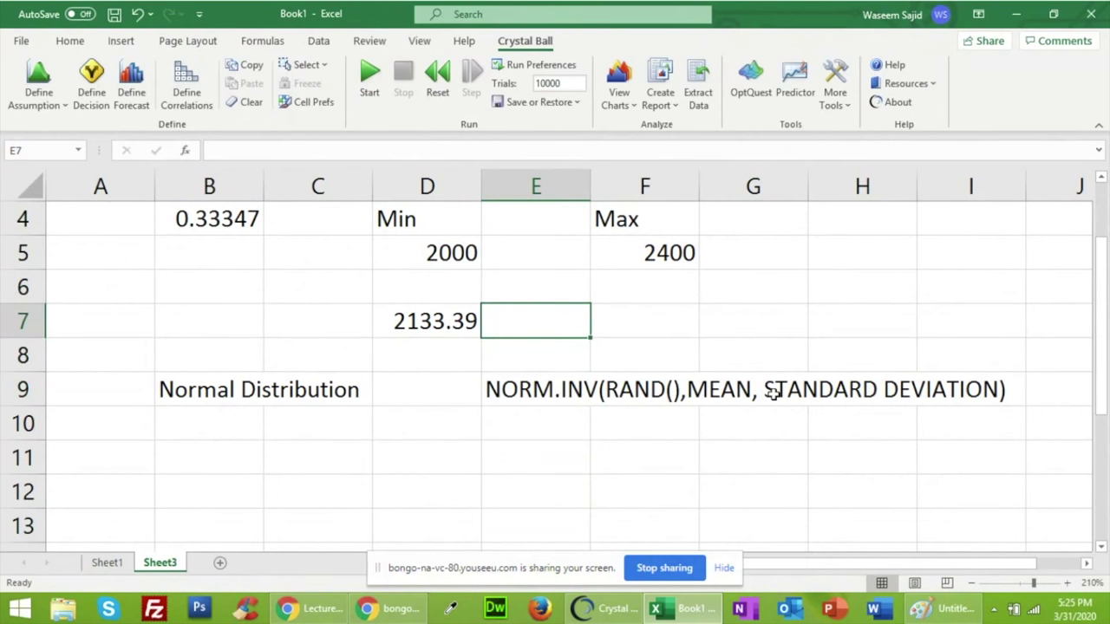
pyautogui.press('Left')
pyautogui.press('Left')
pyautogui.press('Left')
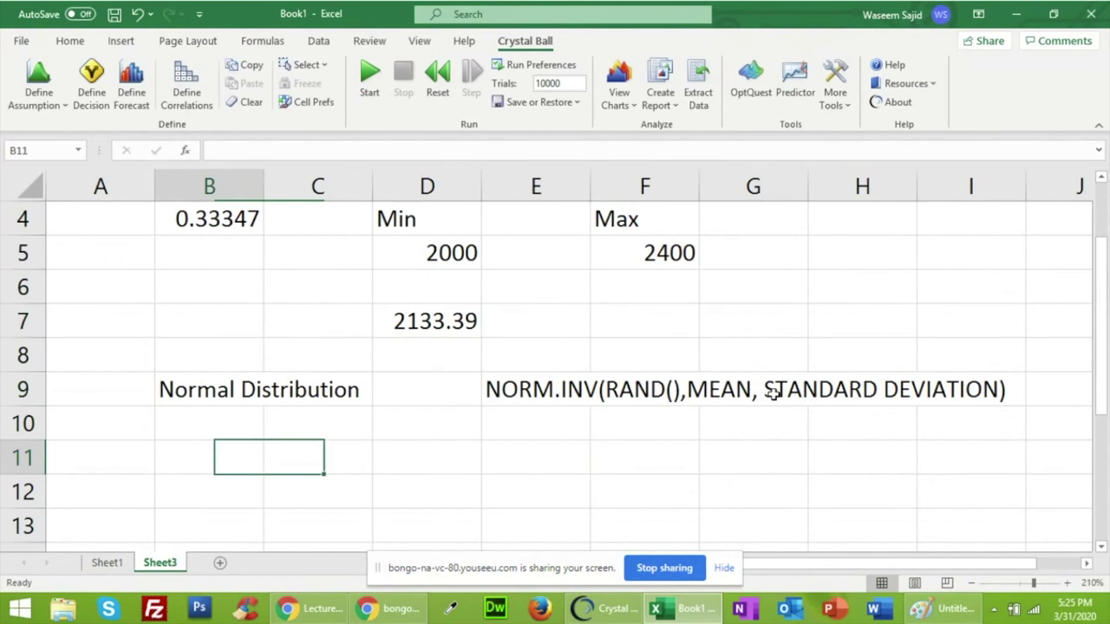
pyautogui.write('=')
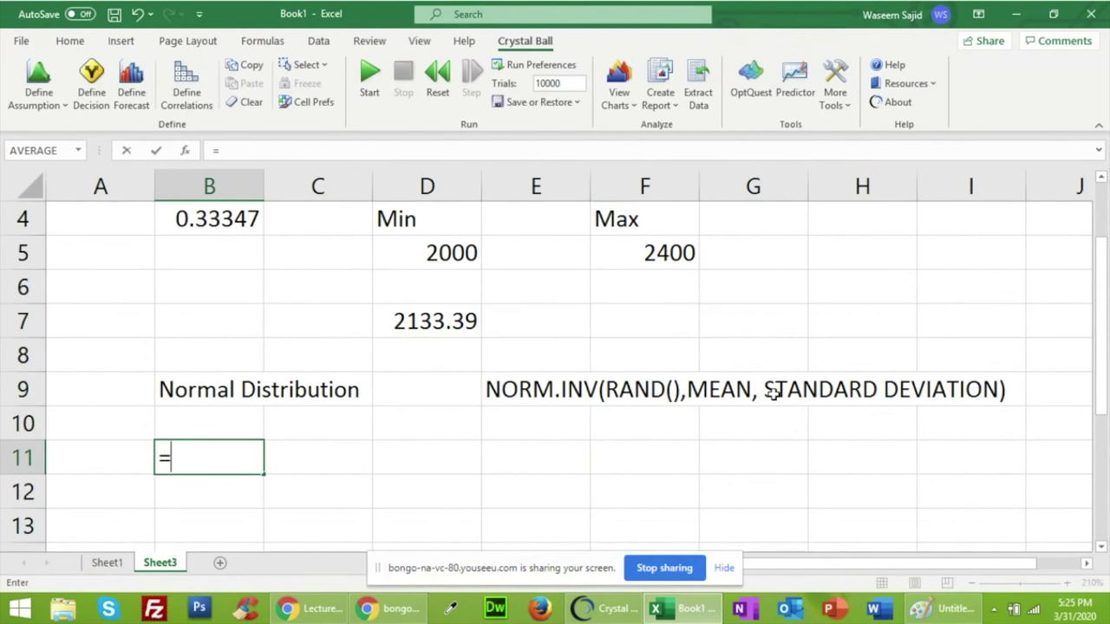
pyautogui.write('RAN')
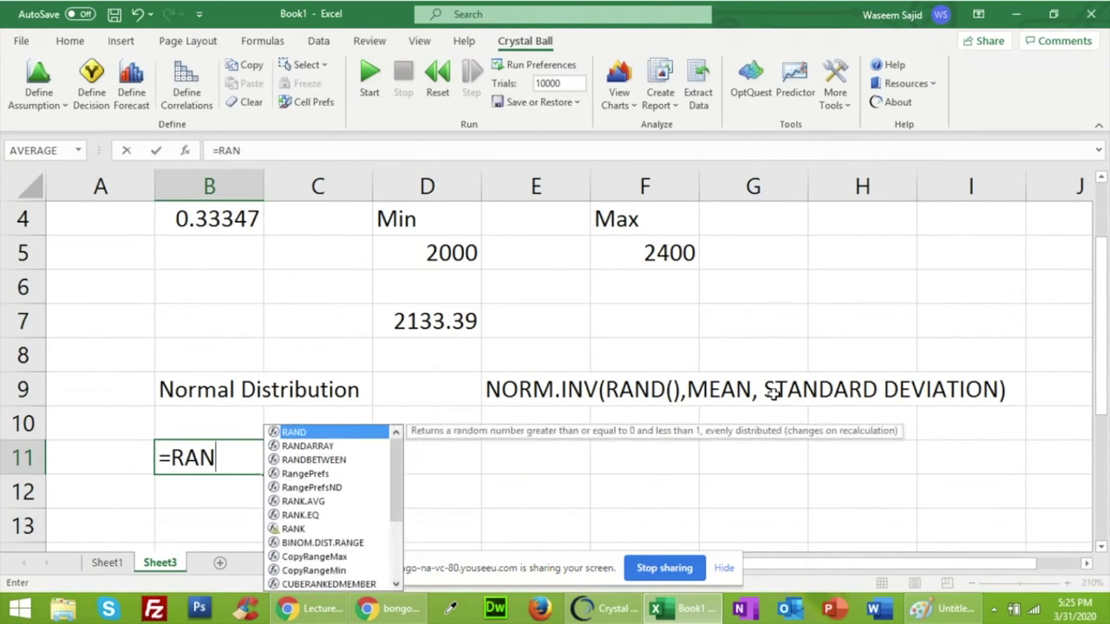
pyautogui.write('D()')
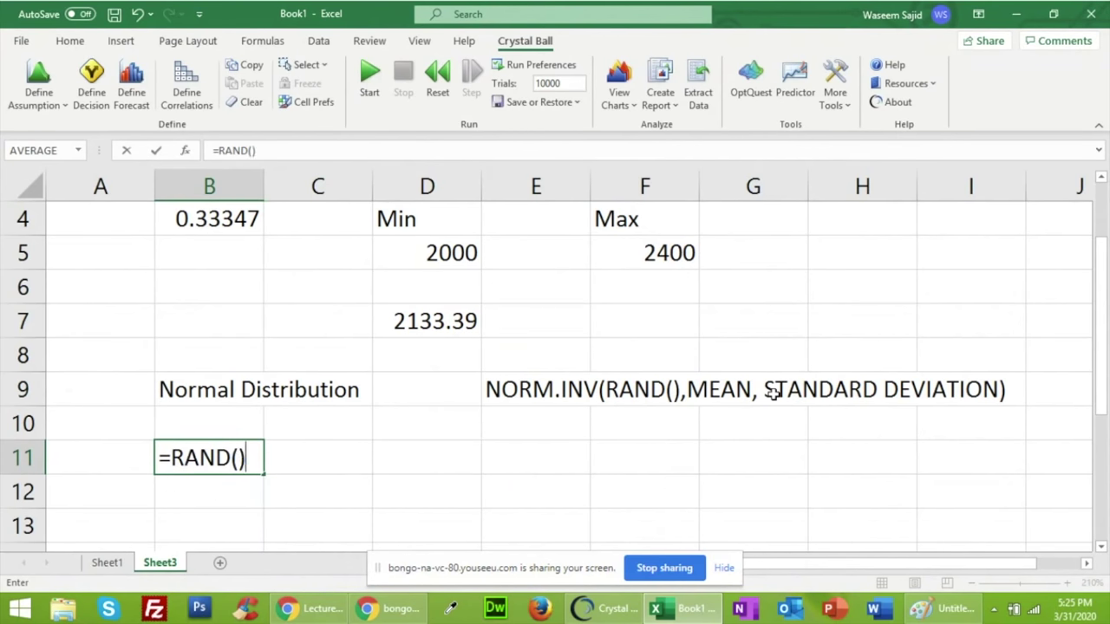
pyautogui.press('Return')
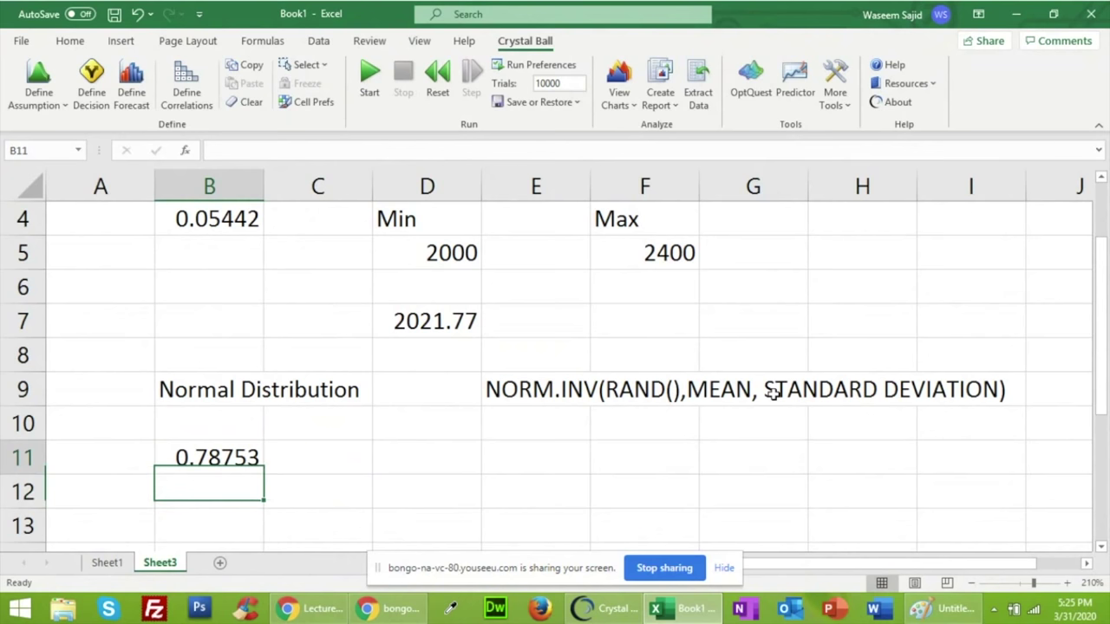
# Add the labels "Mean" in cell D11 and "St. Deviation" in cell F11
pyautogui.press('Up')
pyautogui.press('Right')
pyautogui.press('Right')
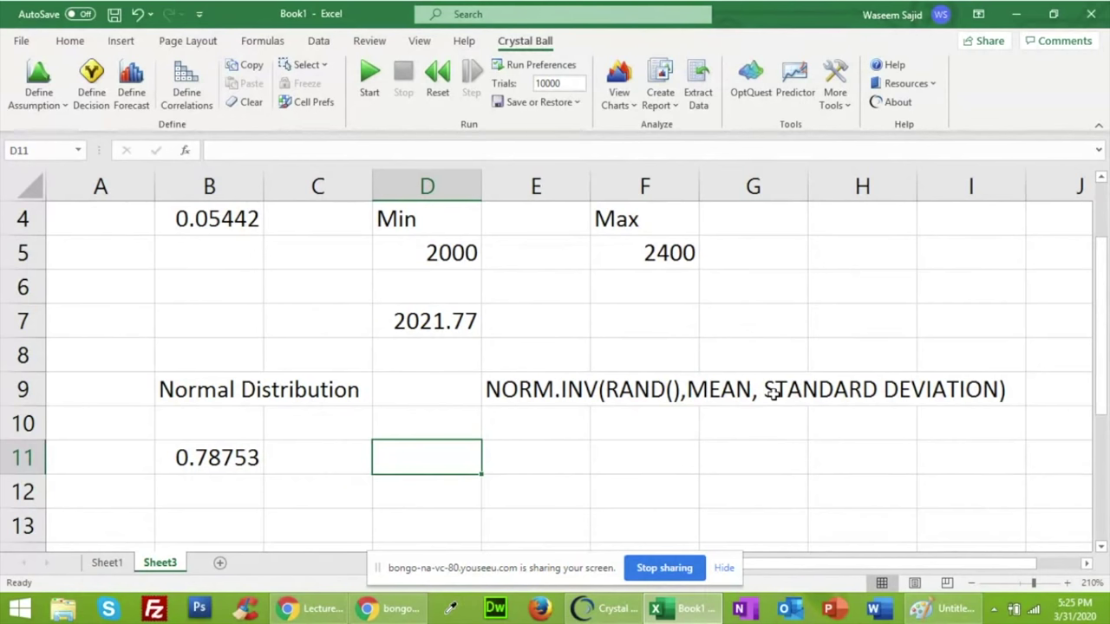
pyautogui.write('Mea')
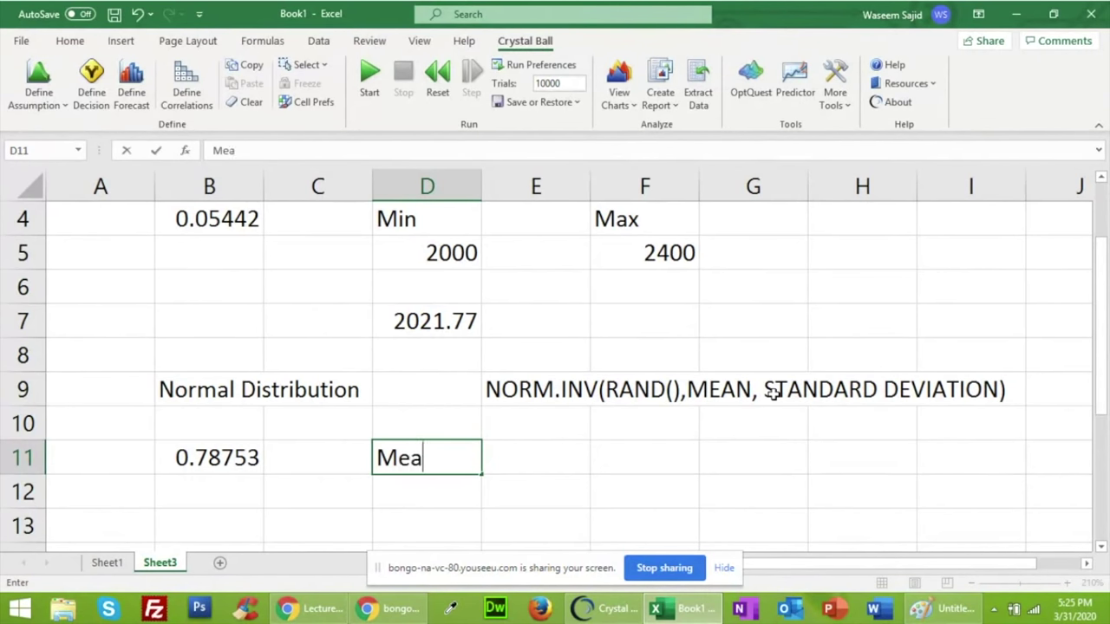
pyautogui.write('n')
pyautogui.press('Tab')
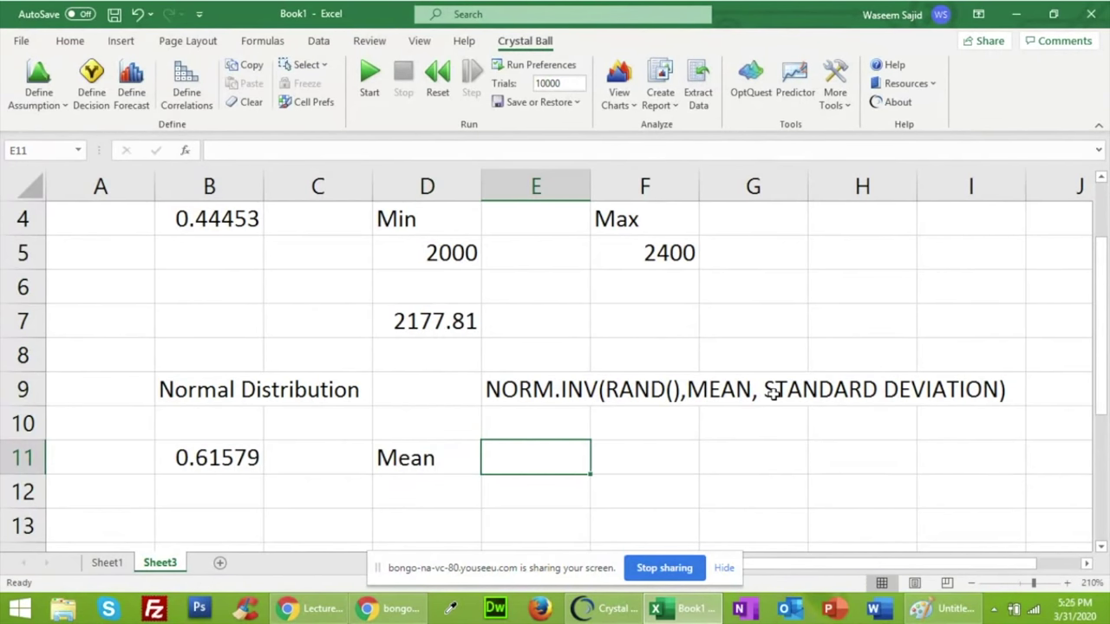
pyautogui.press('Tab')
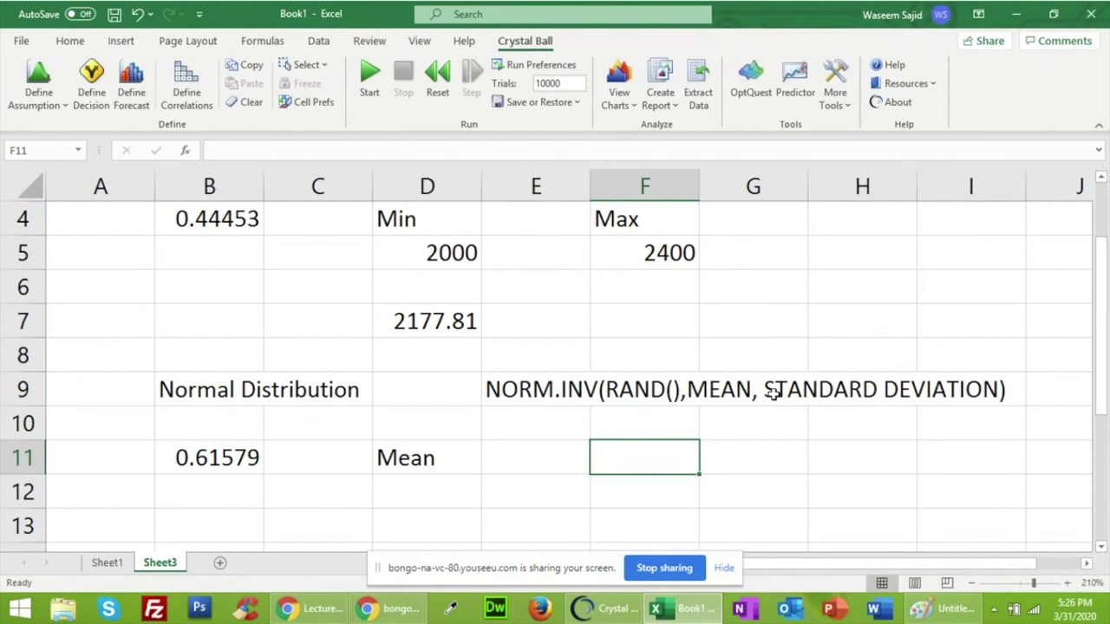
pyautogui.write('St.')
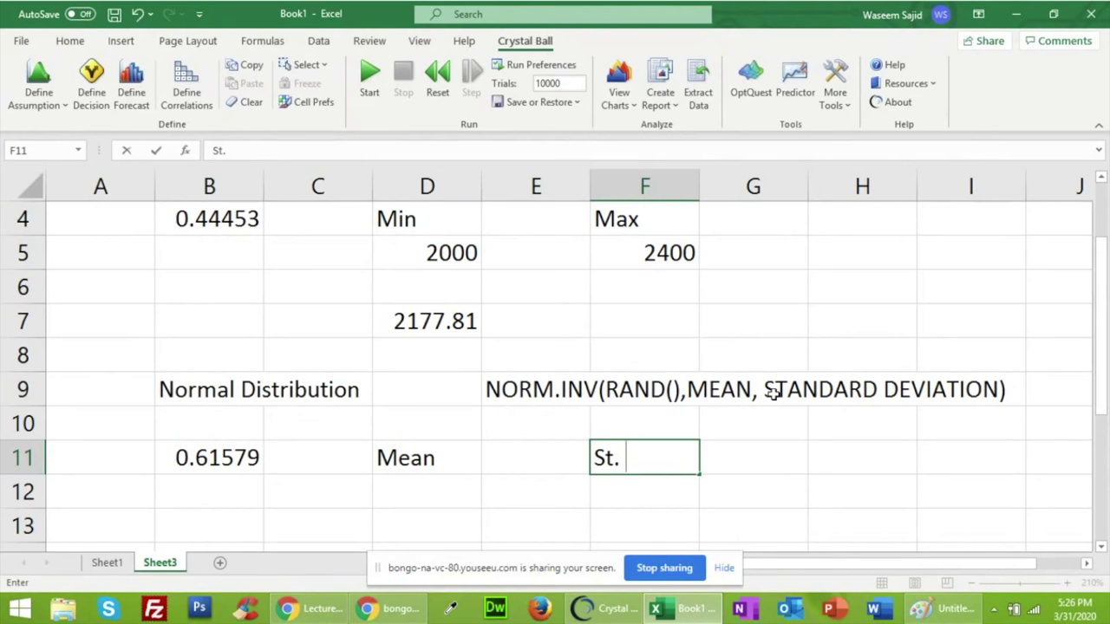
pyautogui.write('Dev')
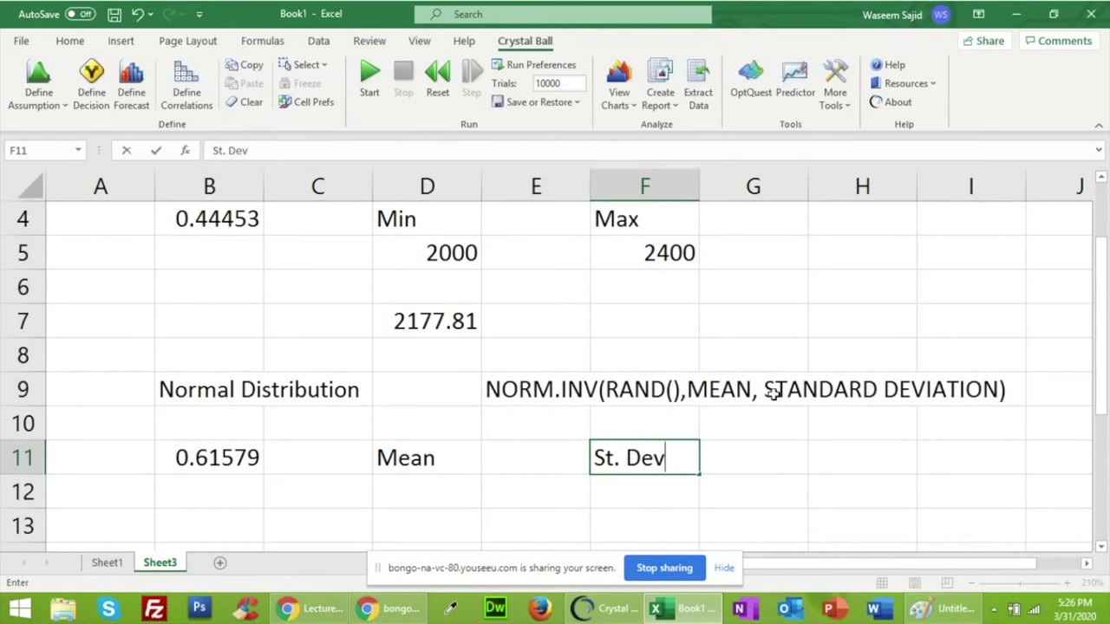
pyautogui.write('iation')
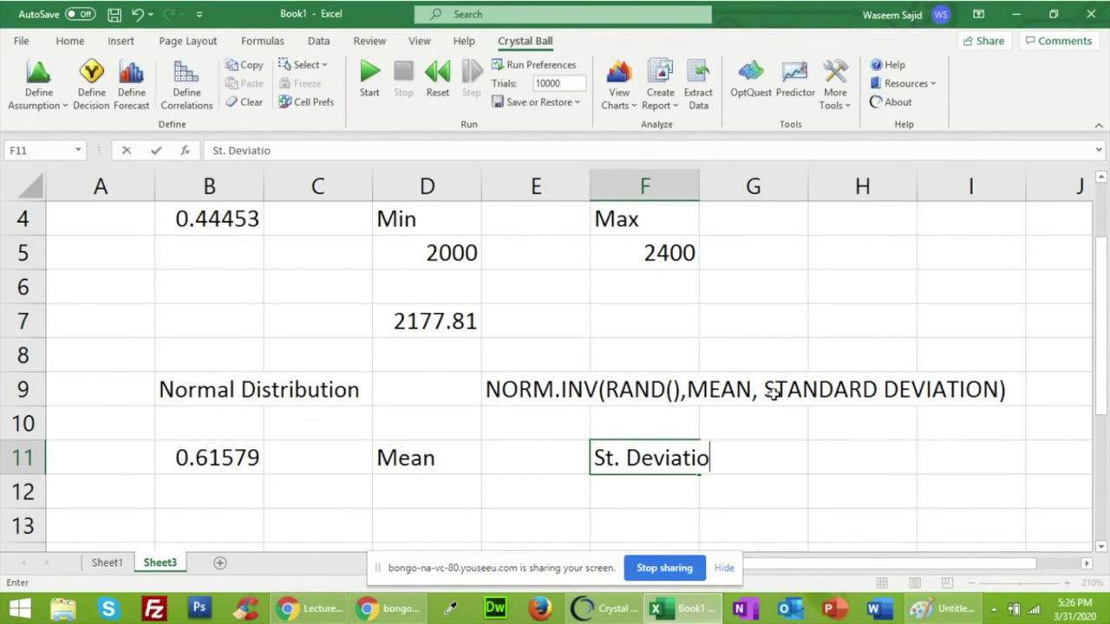
pyautogui.press('Return')
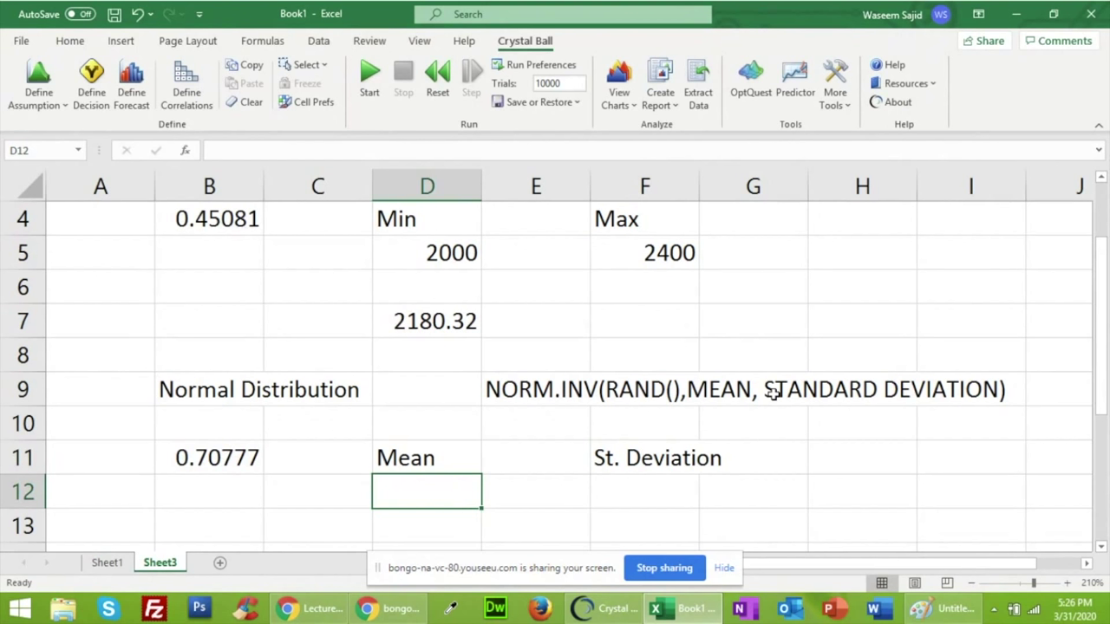
# Enter a mean of 200000 in cell D12 and a standard deviation of 200 in cell F12
pyautogui.write('200')
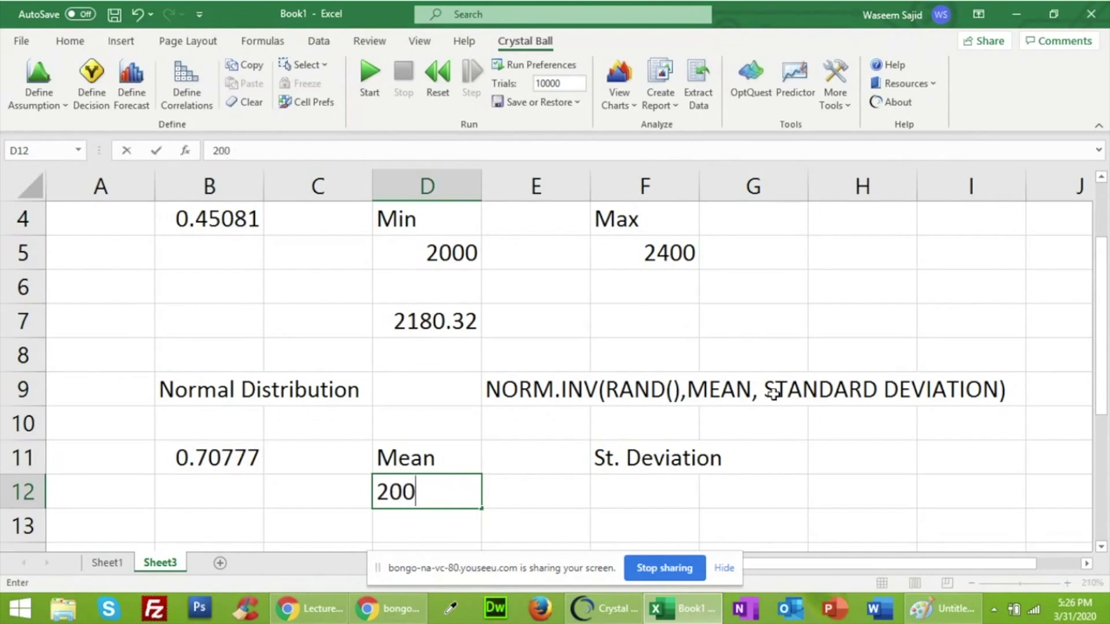
pyautogui.write('000')
pyautogui.press('Tab')
pyautogui.press('Tab')
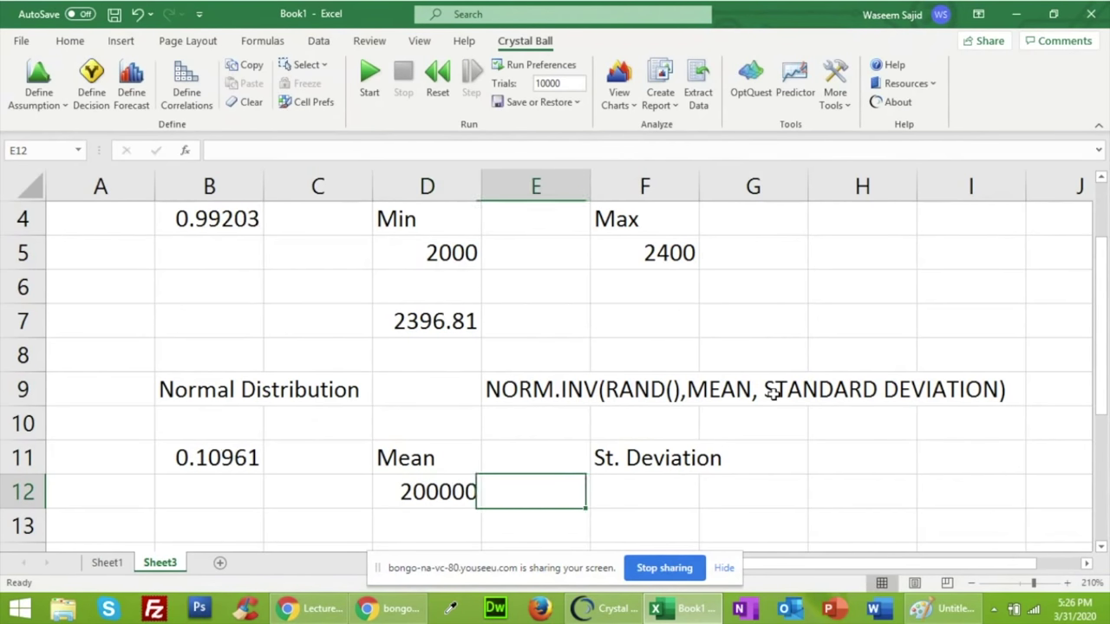
pyautogui.write('200')
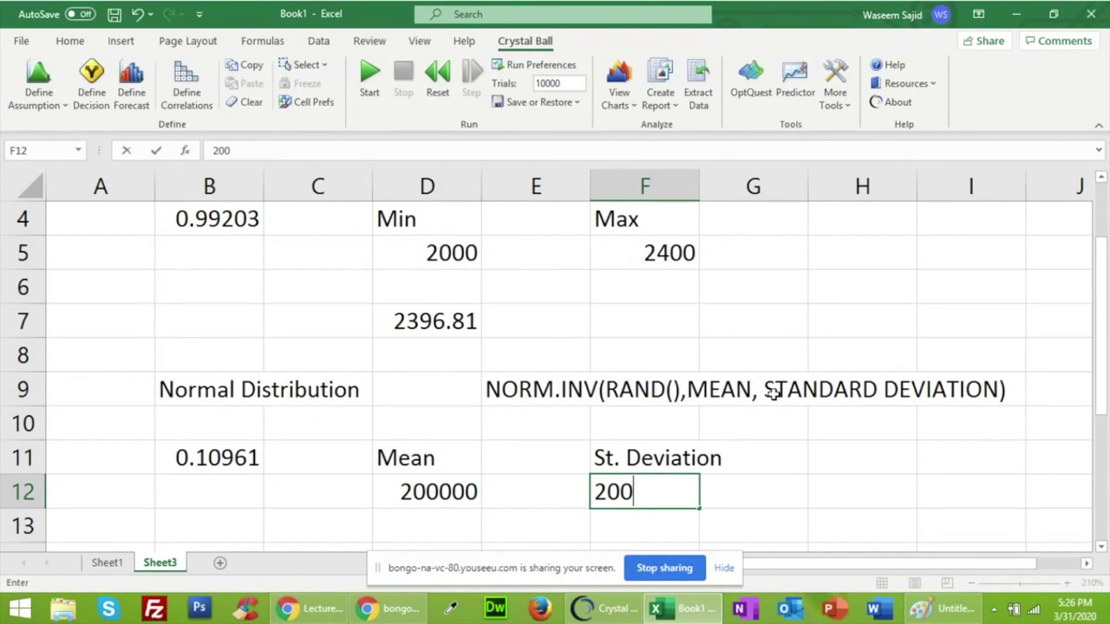
pyautogui.press('Return')
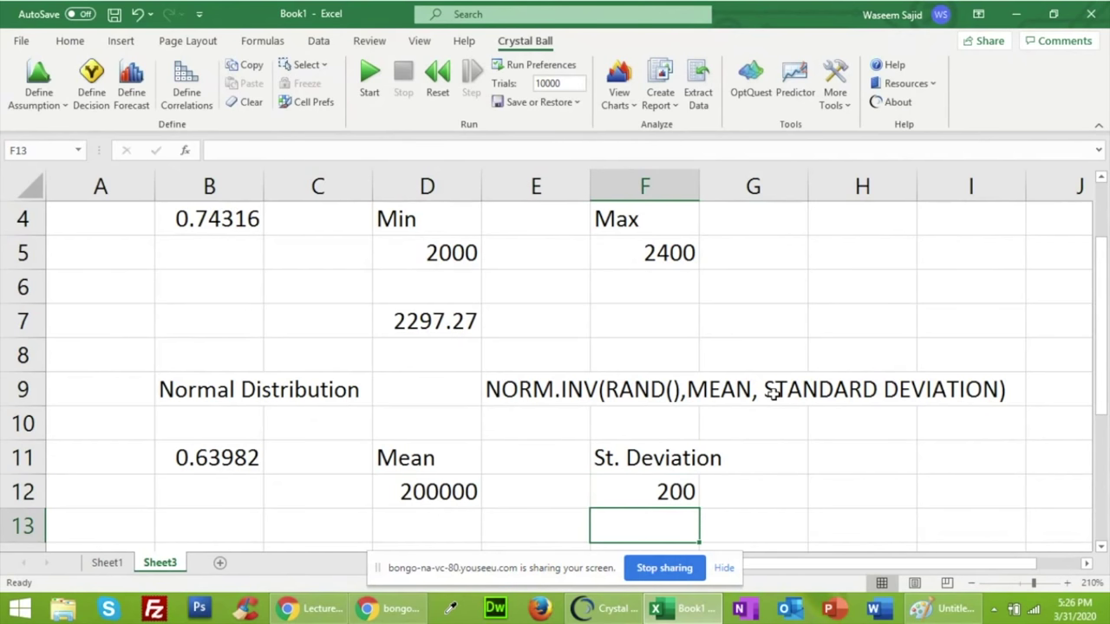
# Enter the normal distribution formula =NORM.INV(B11,D12,F12) in cell D14 and reselect that cell
pyautogui.press('Down')
pyautogui.press('Down')
pyautogui.press('Left')
pyautogui.press('Left')
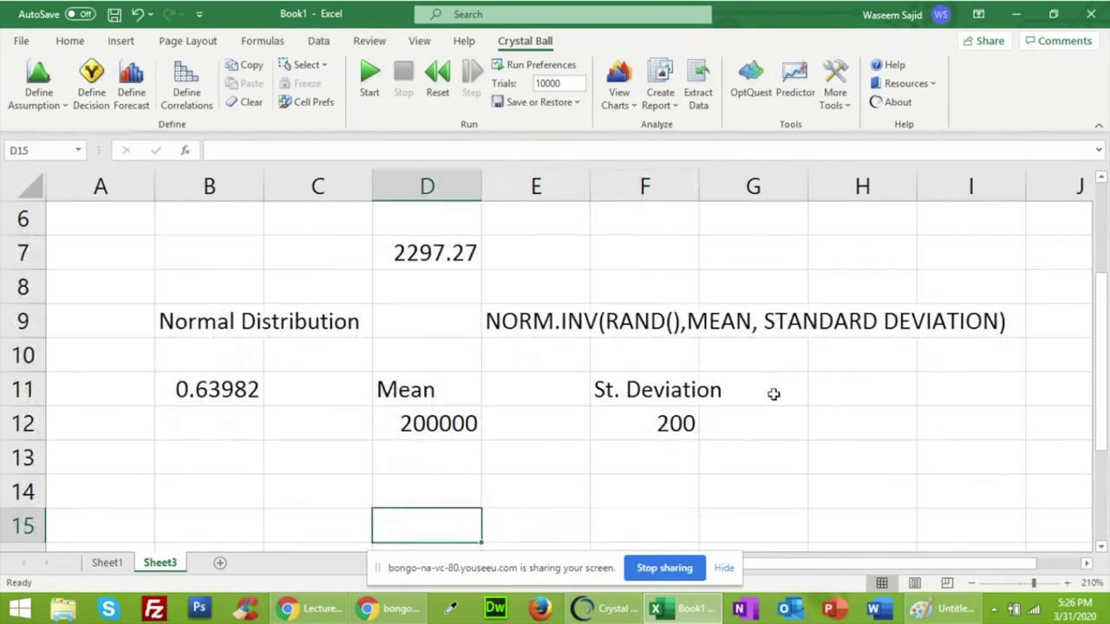
pyautogui.press('Up')
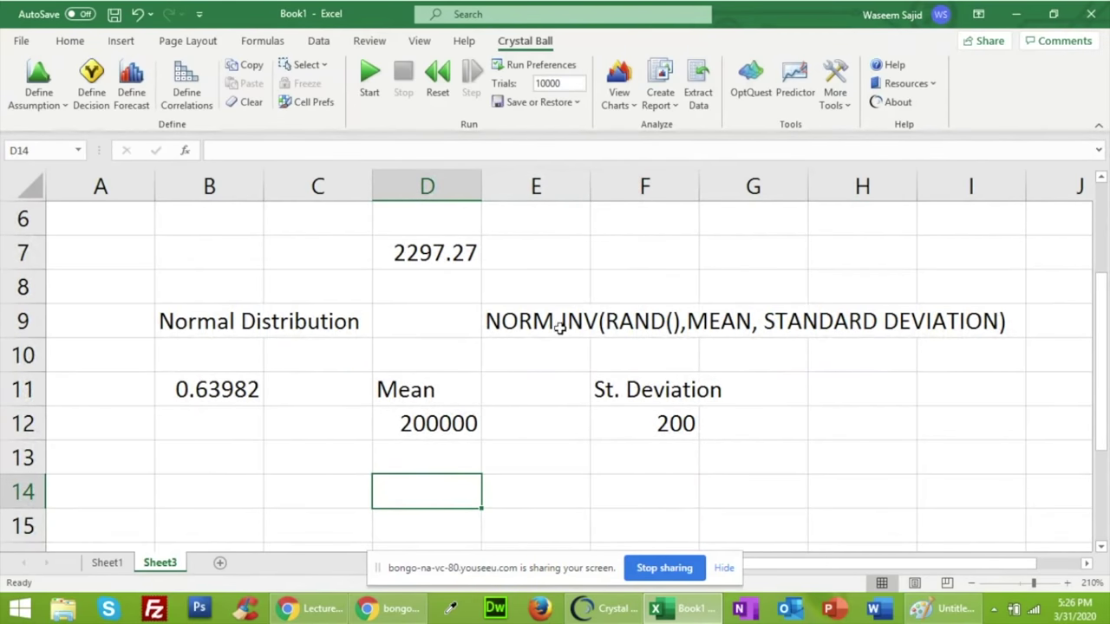
pyautogui.write('=')
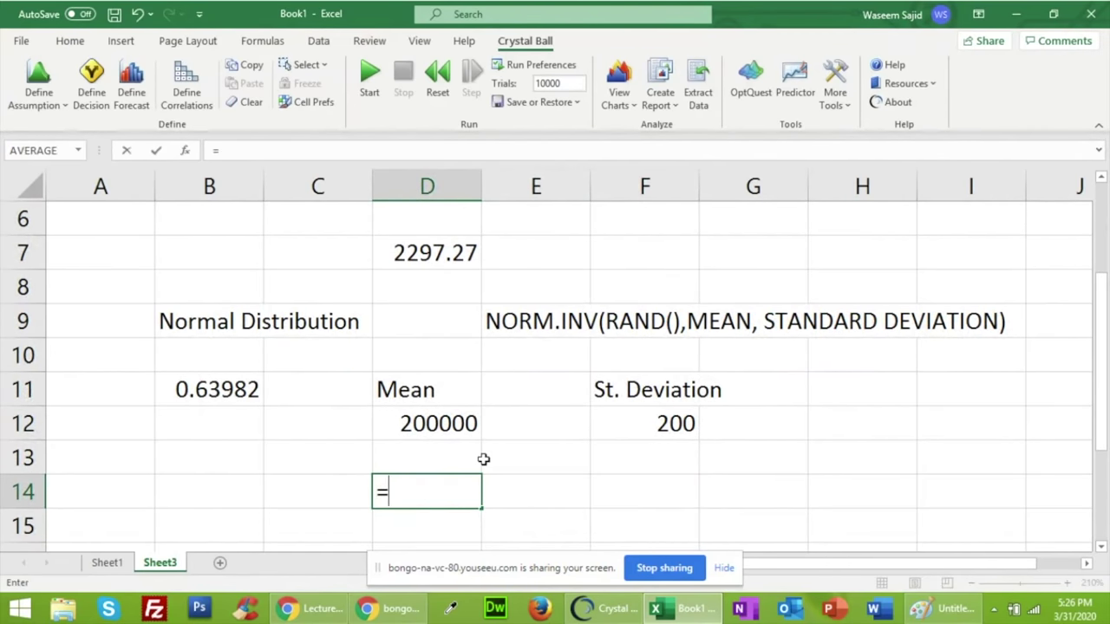
pyautogui.write('no')
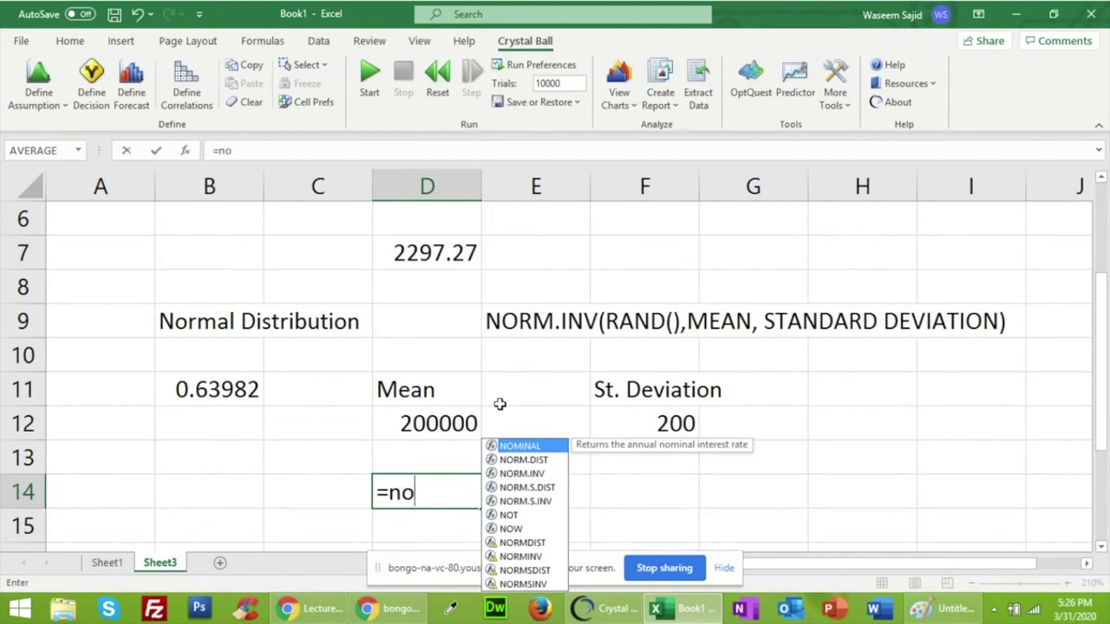
pyautogui.write('rm')
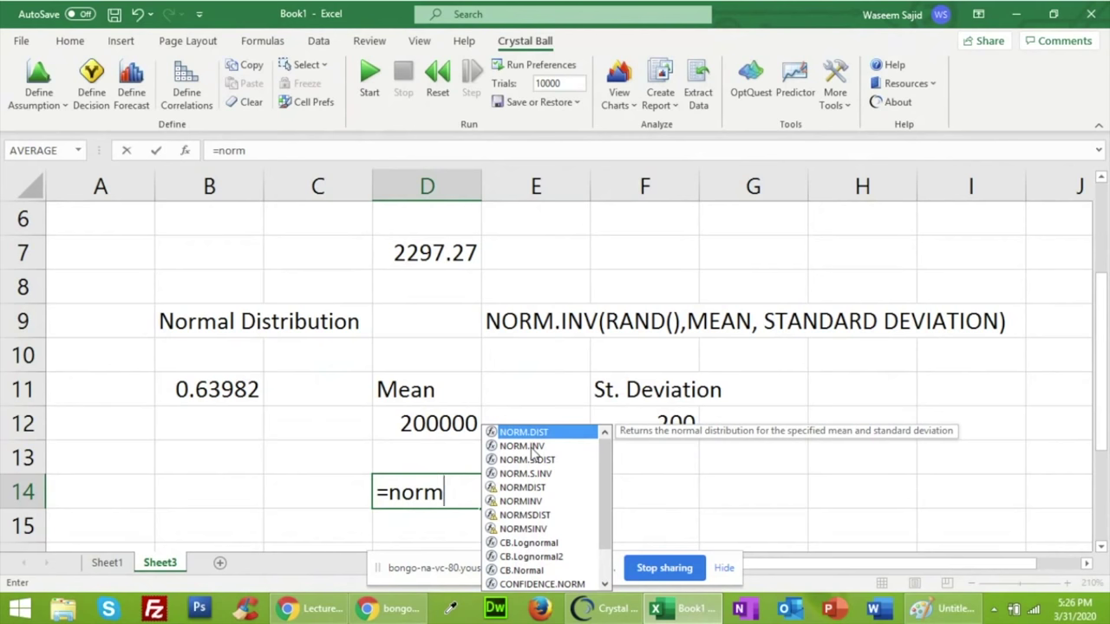
pyautogui.click(532, 451)
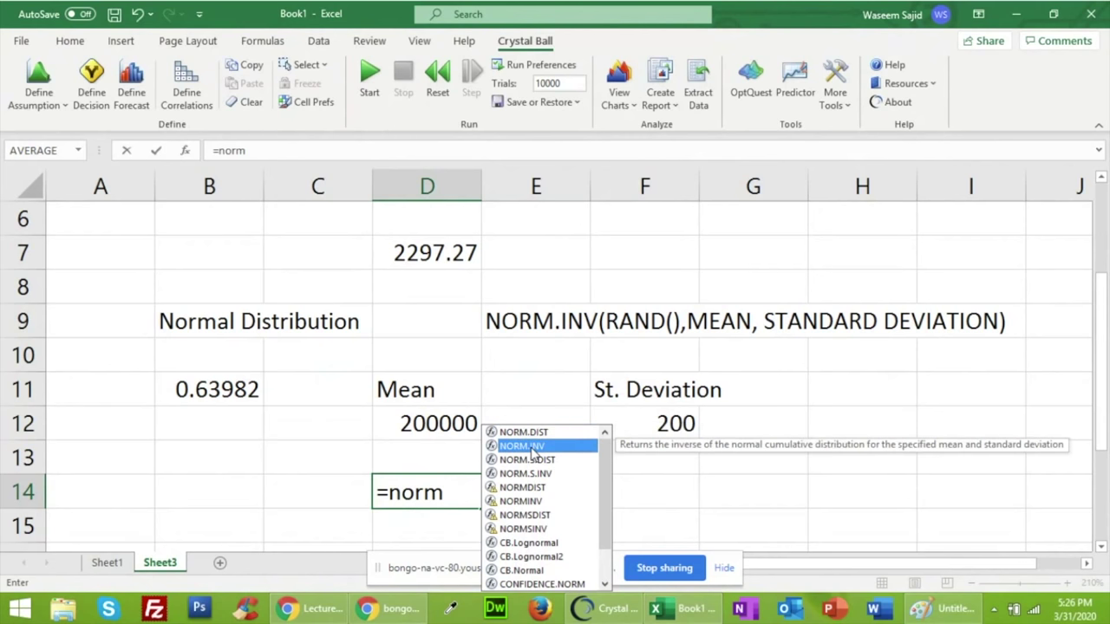
pyautogui.doubleClick(531, 446)
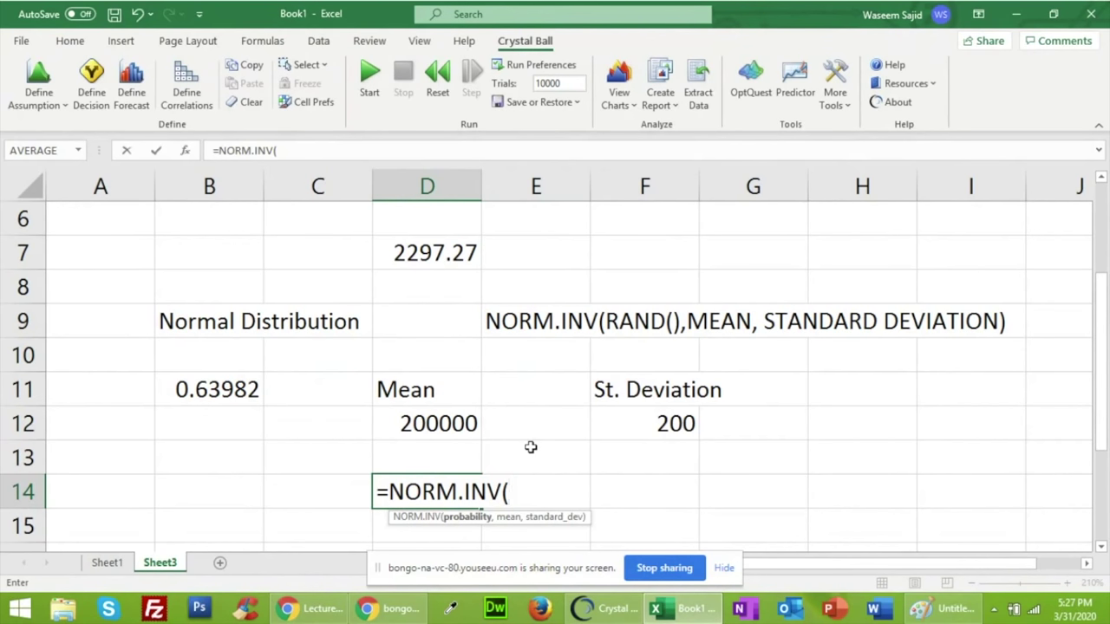
pyautogui.click(240, 392)
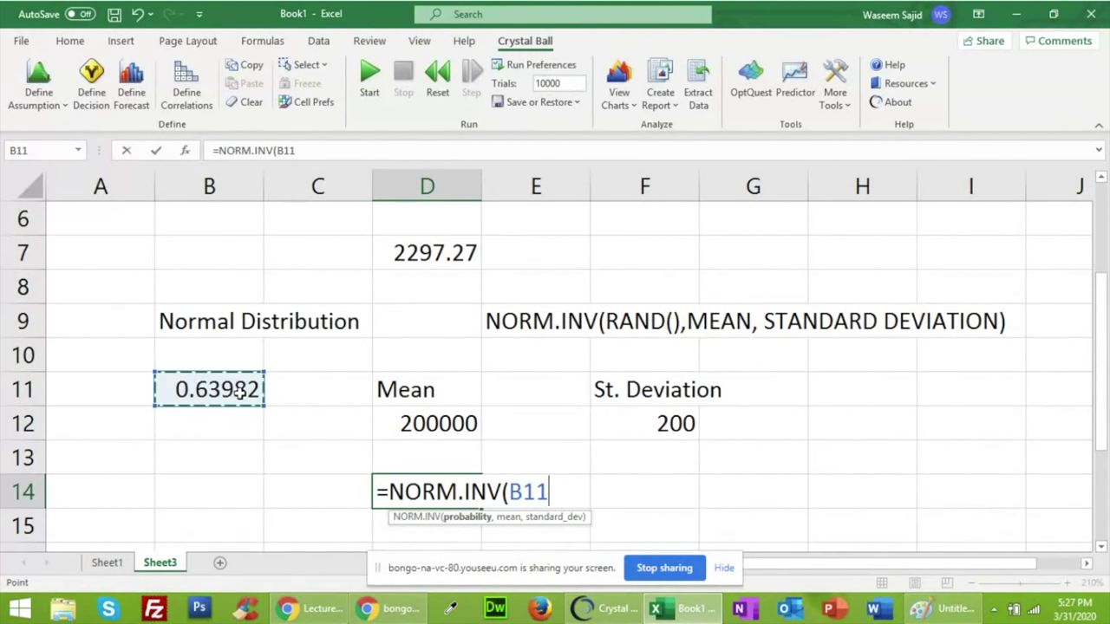
pyautogui.write(',')
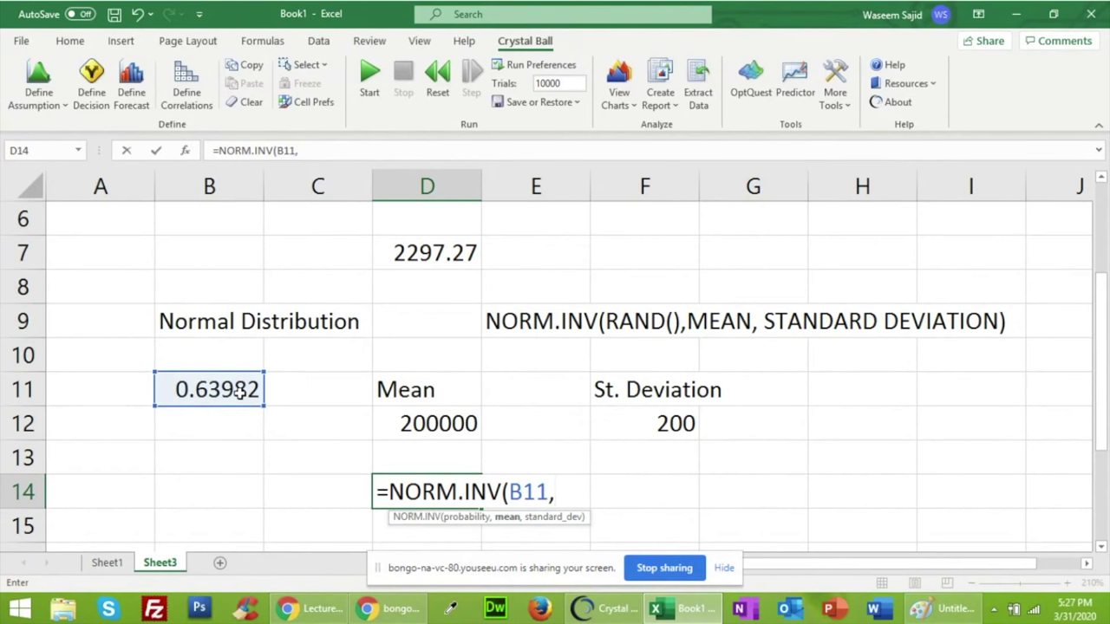
pyautogui.click(415, 418)
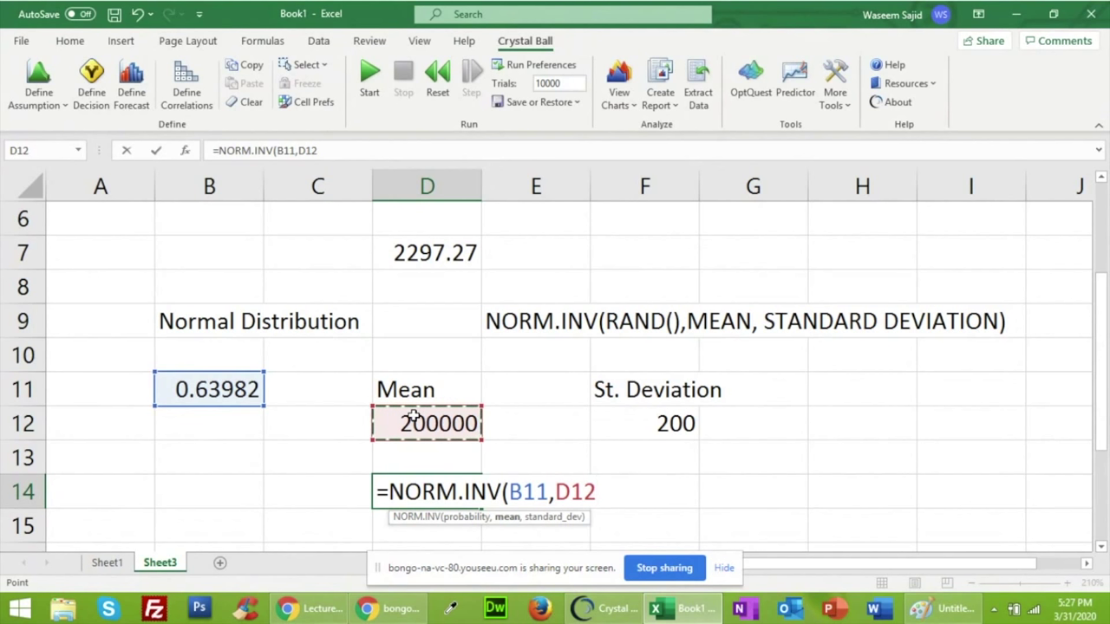
pyautogui.write(',')
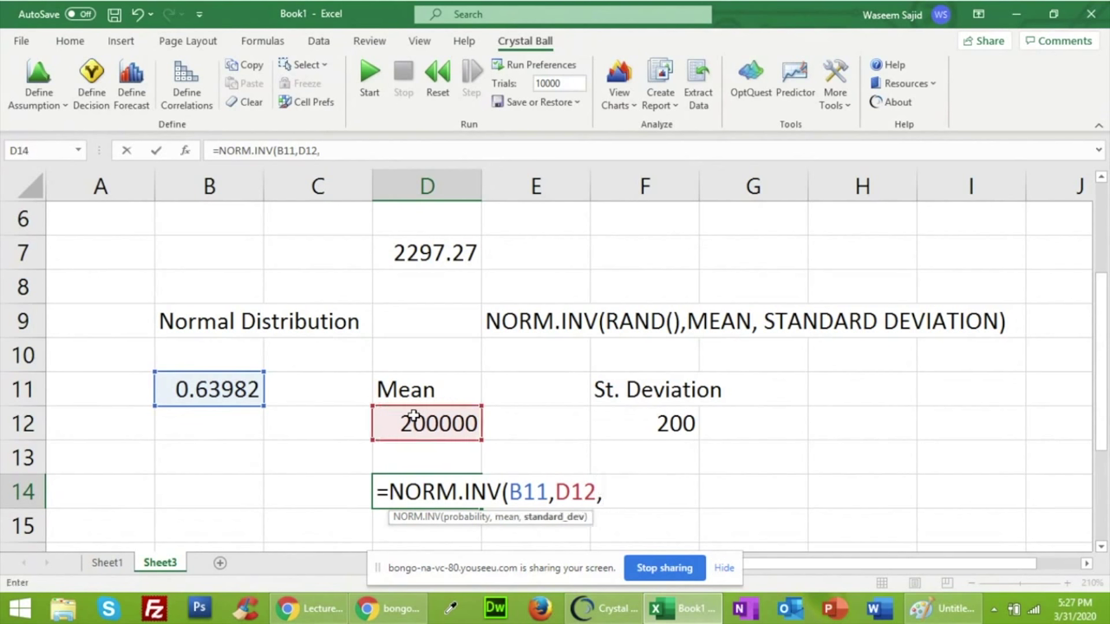
pyautogui.click(618, 425)
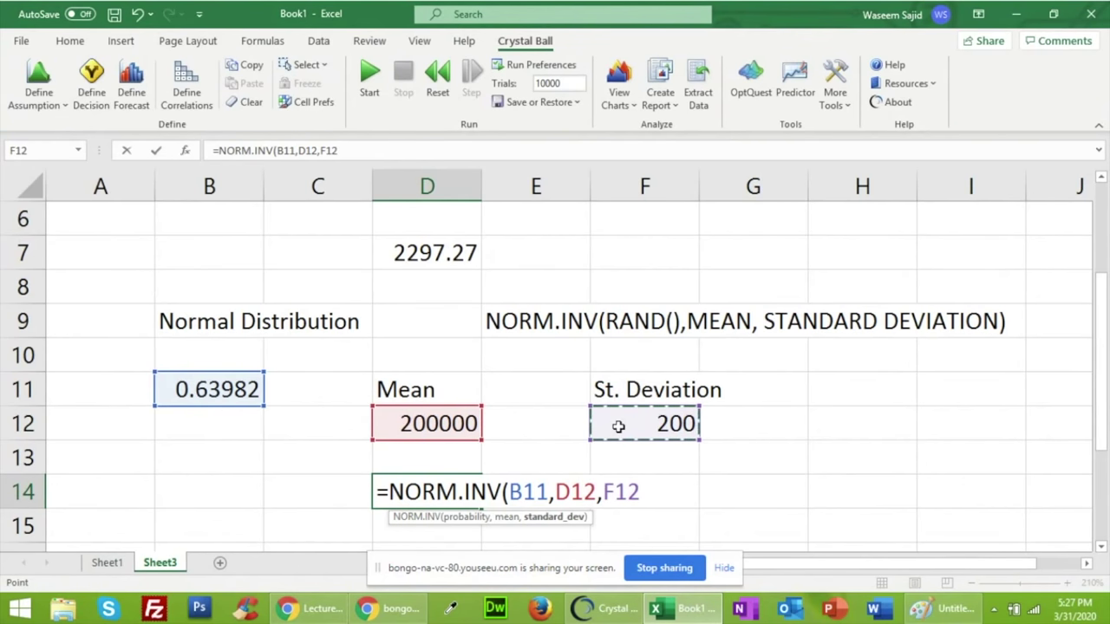
pyautogui.write(')')
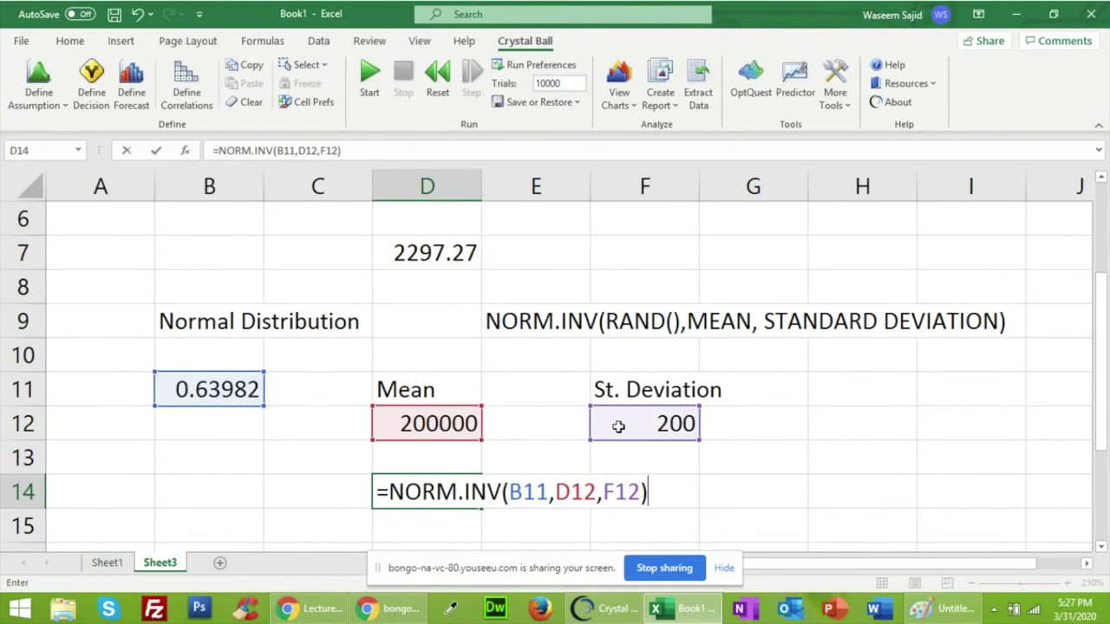
pyautogui.press('Return')
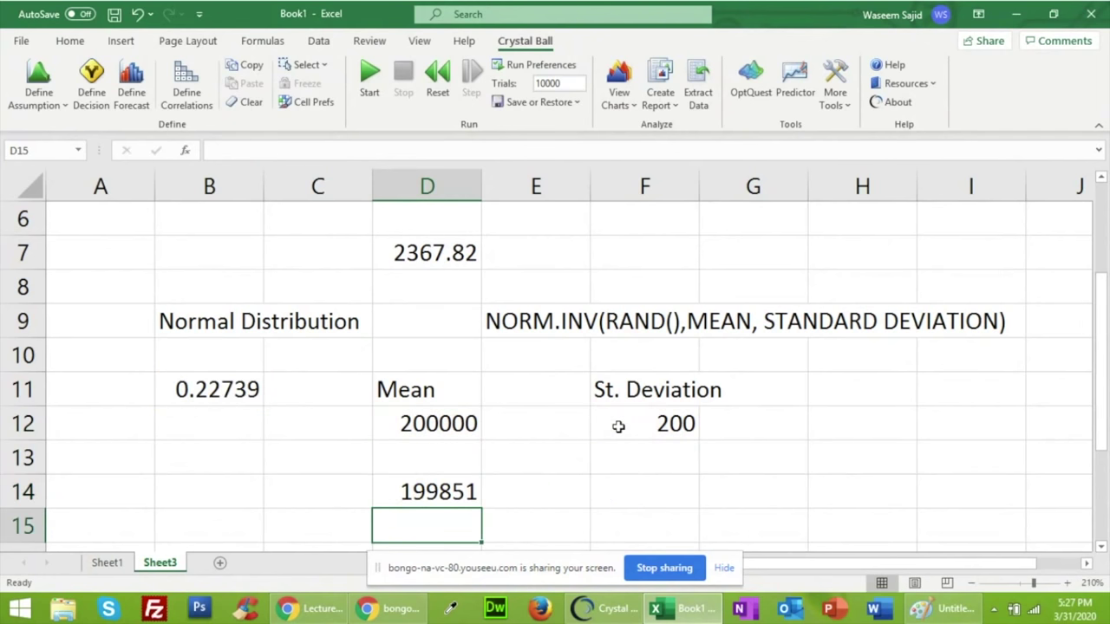
pyautogui.press('Up')
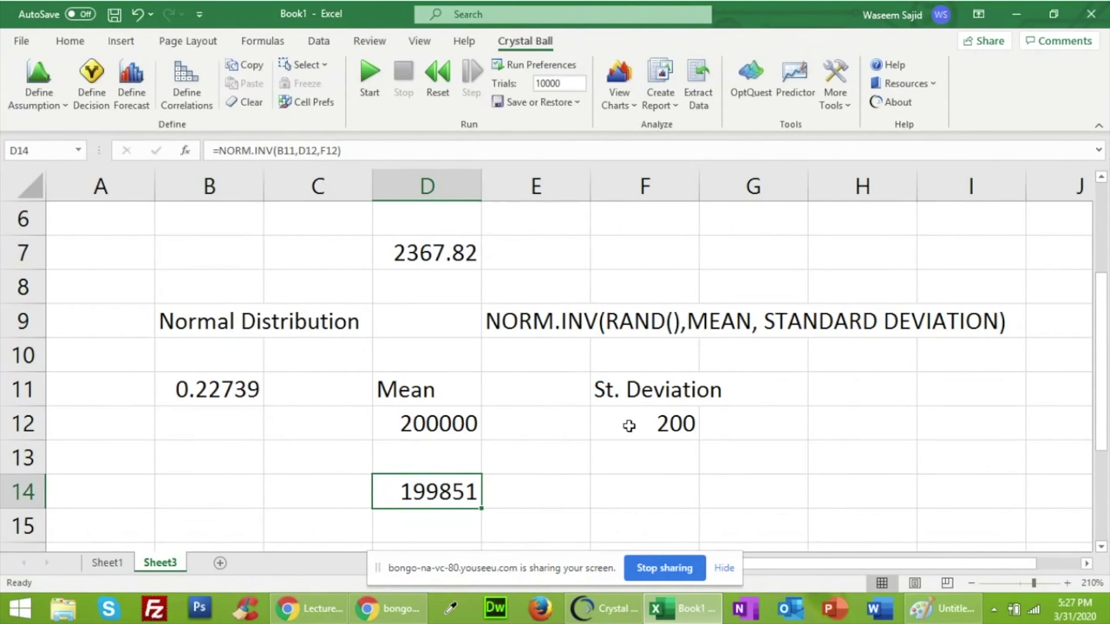
# Recalculate the worksheet four times to generate new random values for the normal distribution
pyautogui.press('F9')
pyautogui.press('F9')
pyautogui.press('F9')
pyautogui.press('F9')
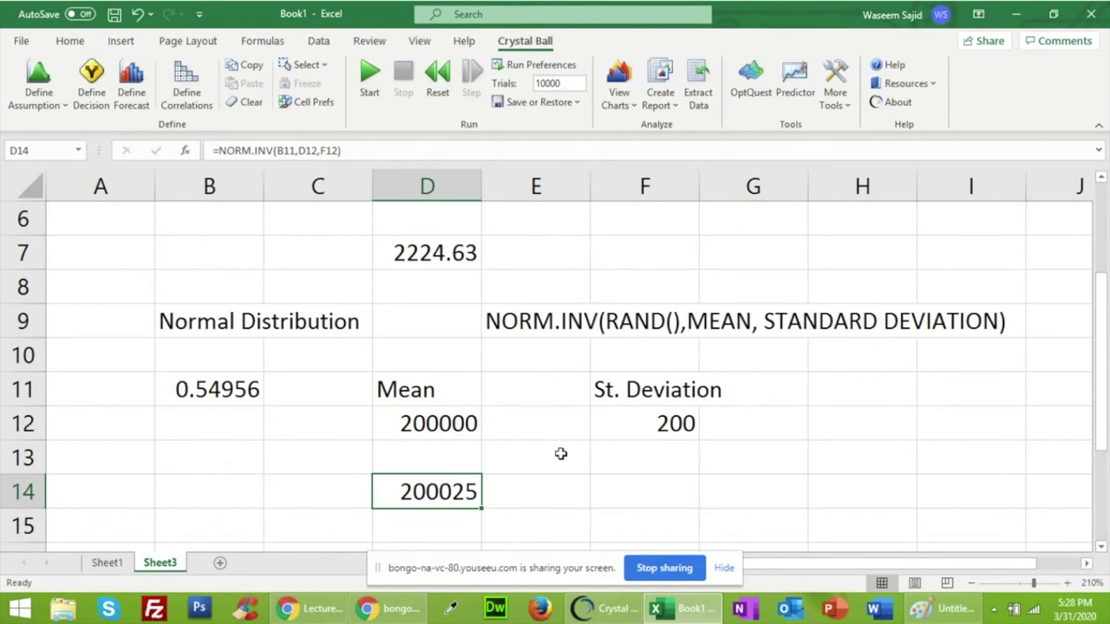
# Enter the heading "Lognormal Distrubution" in cell B16, below the normal distribution section
pyautogui.press('Down')
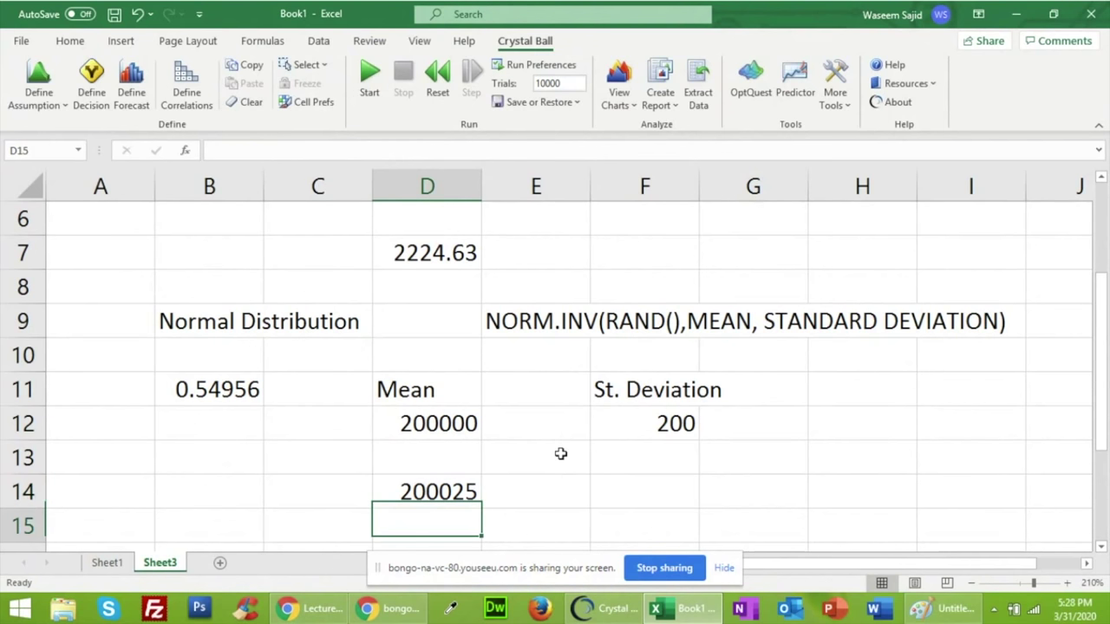
pyautogui.press('Down')
pyautogui.press('Left')
pyautogui.press('Left')
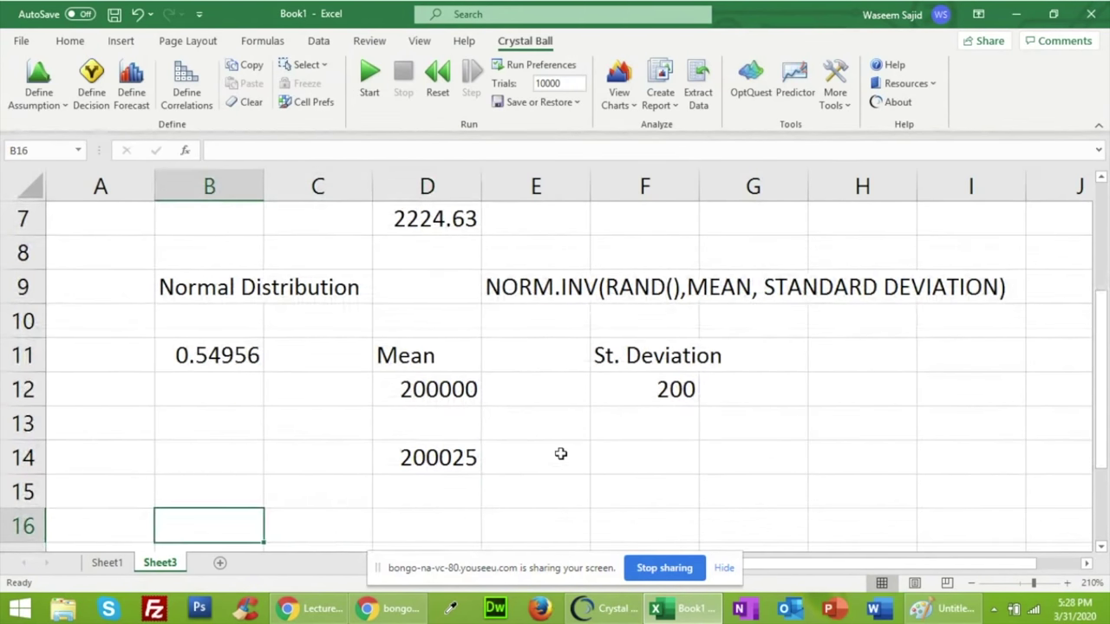
pyautogui.press('Down')
pyautogui.press('Down')
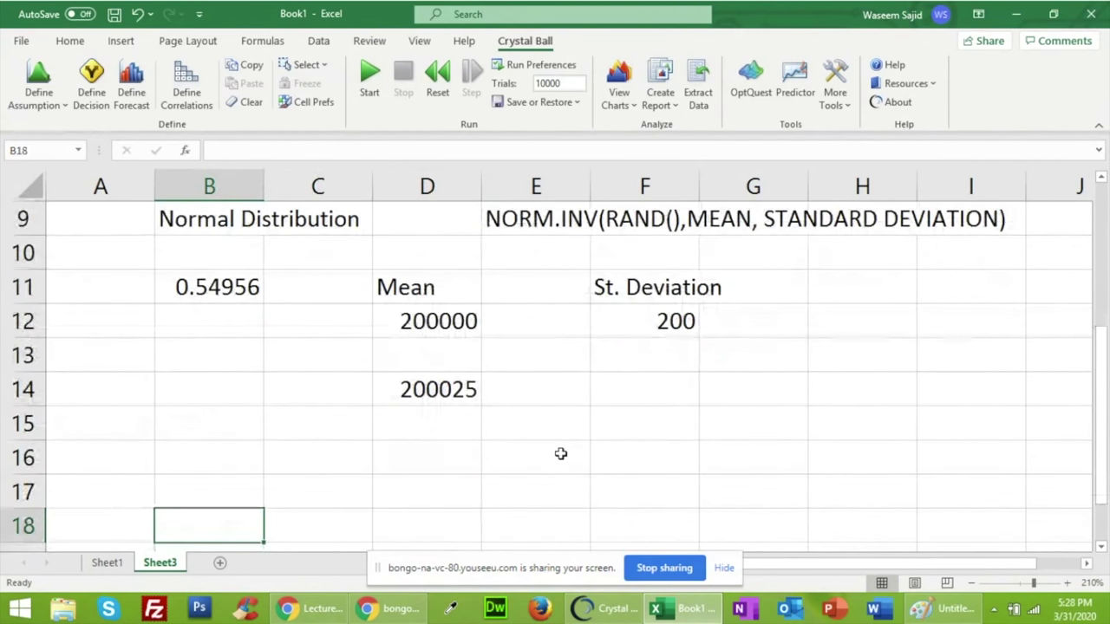
pyautogui.press('Up')
pyautogui.press('Up')
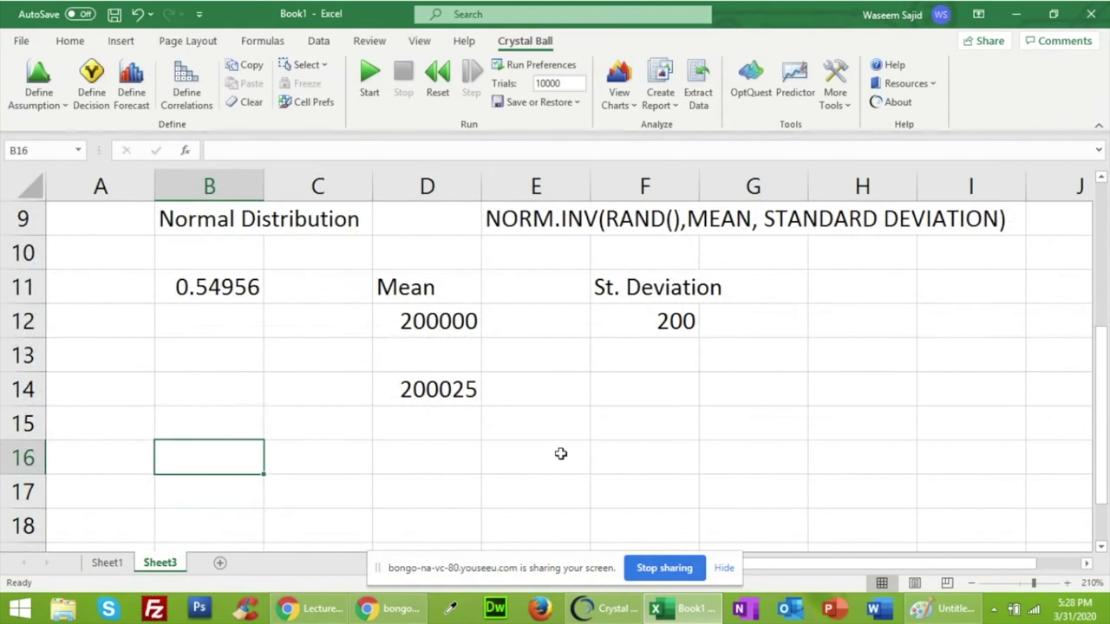
pyautogui.press('BackSpace')
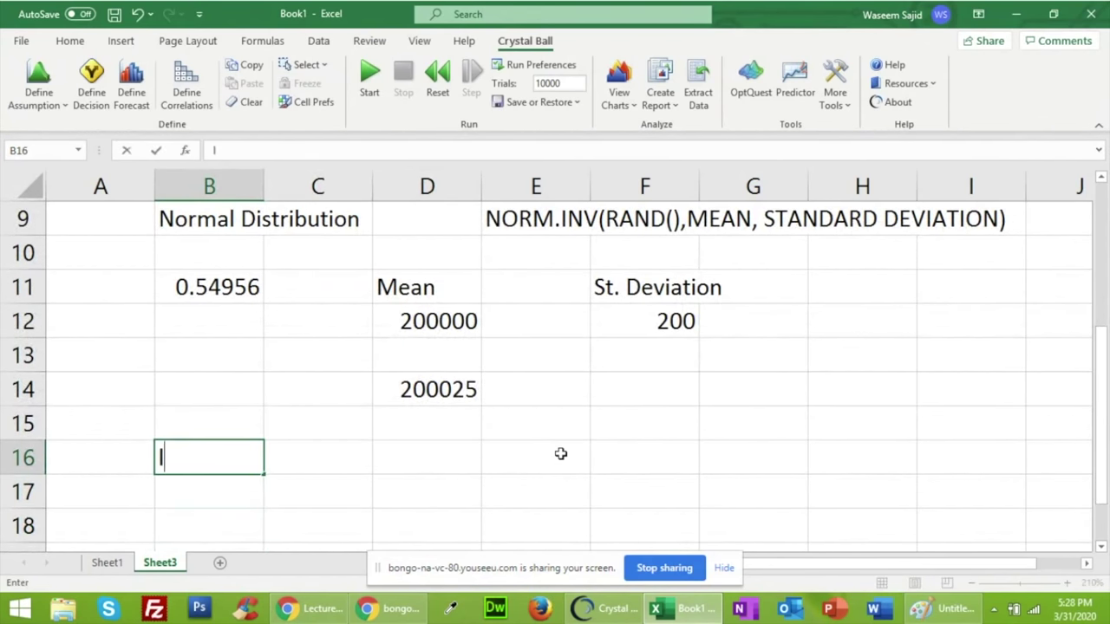
pyautogui.write('Lognorm')
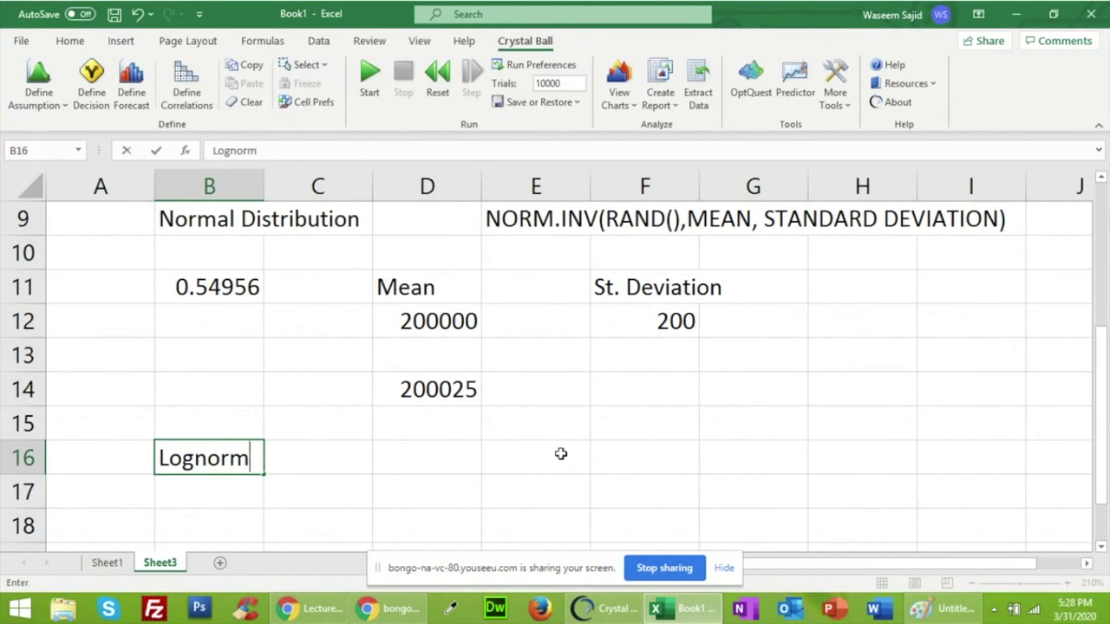
pyautogui.write('al D')
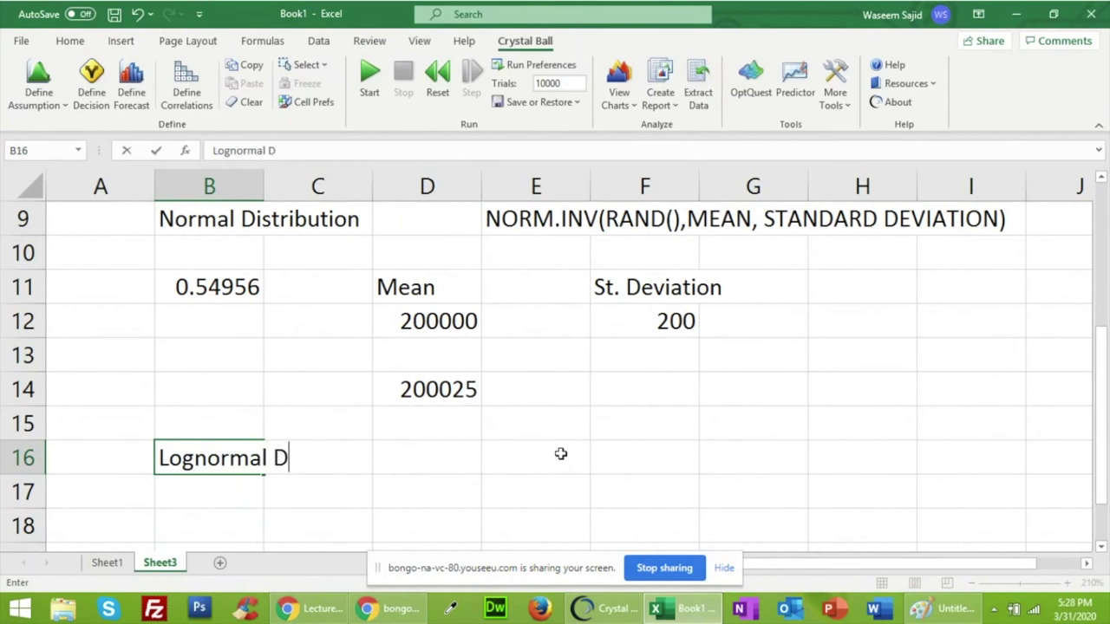
pyautogui.write('istrubution')
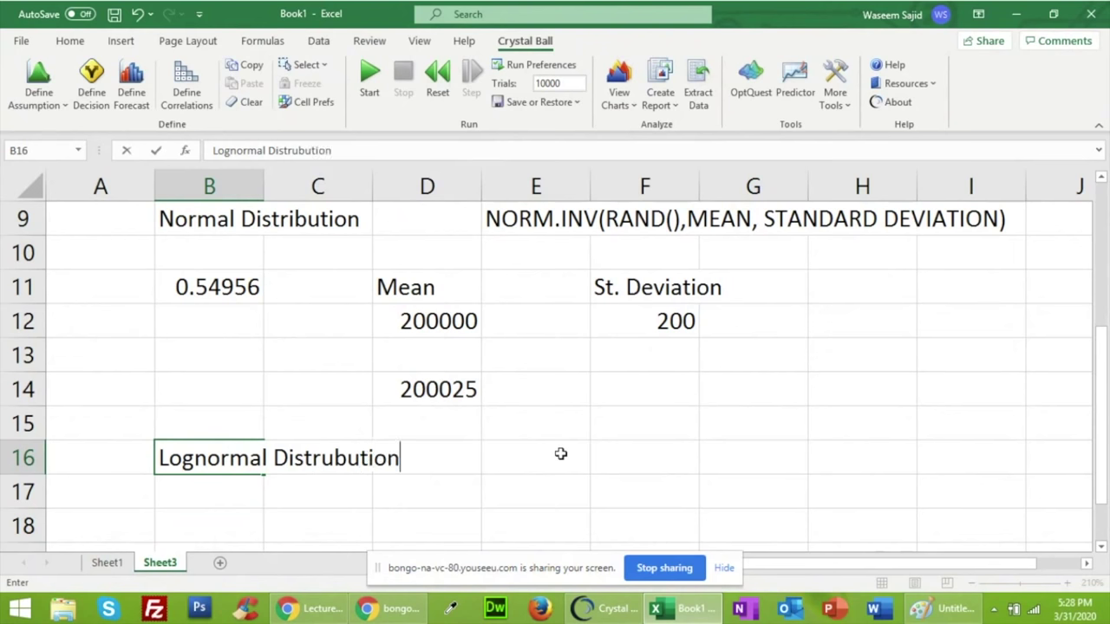
pyautogui.press('Tab')
# Enter the formula description LOGNORM.INV(RAND(),MEAN, STANDARD DEVIATION) as text in cell E16
pyautogui.press('Tab')
pyautogui.press('Tab')
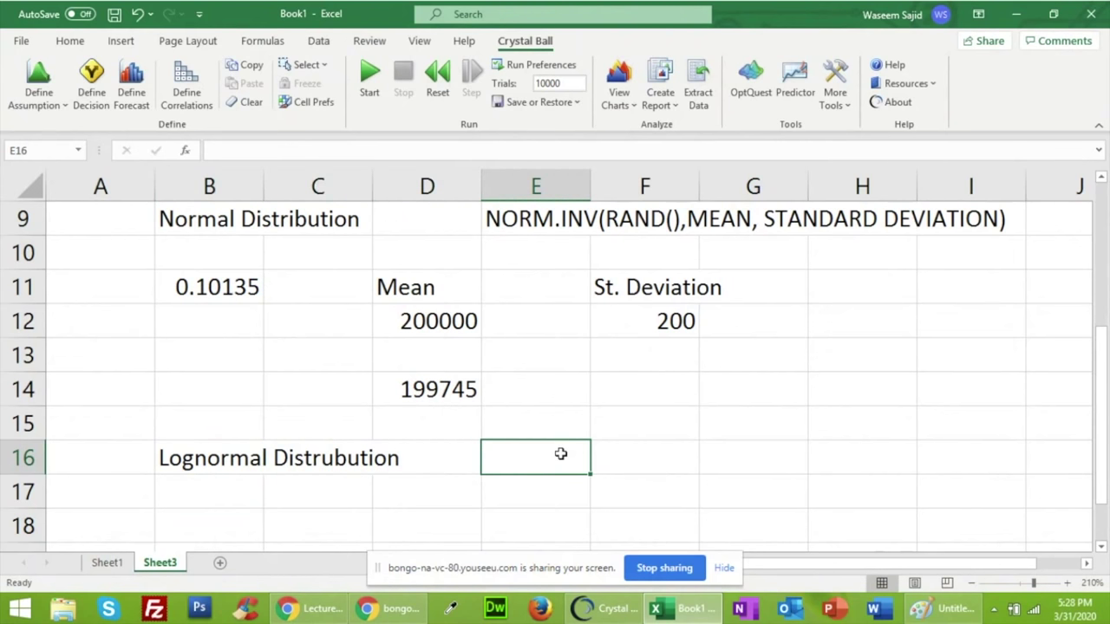
pyautogui.doubleClick(561, 453)
pyautogui.write('LONG')
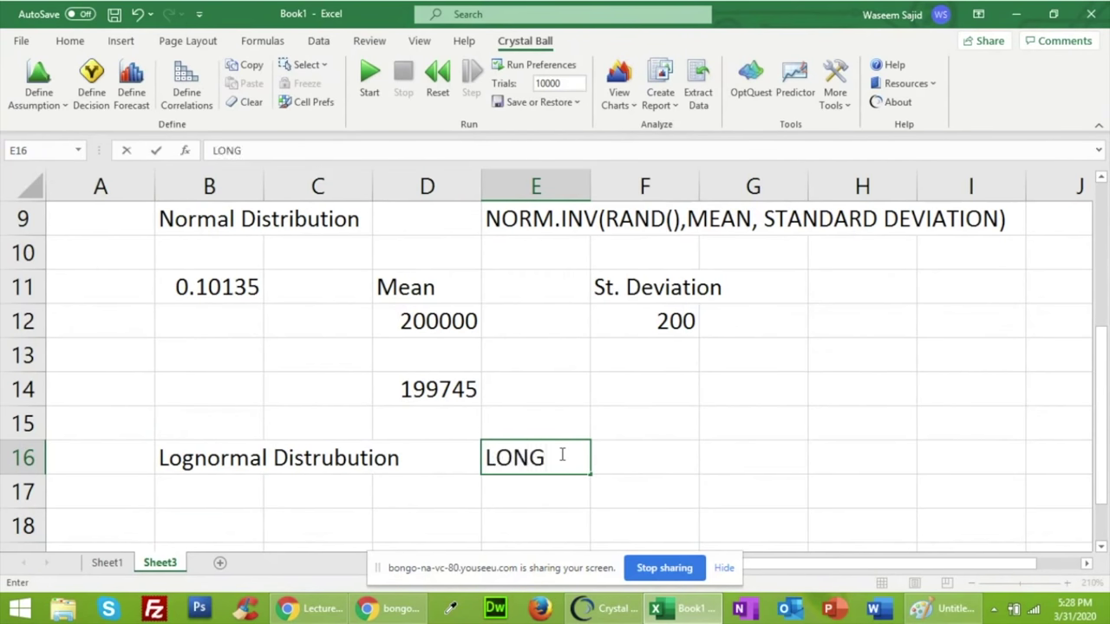
pyautogui.press('BackSpace')
pyautogui.press('BackSpace')
pyautogui.write('GNORM.INV')
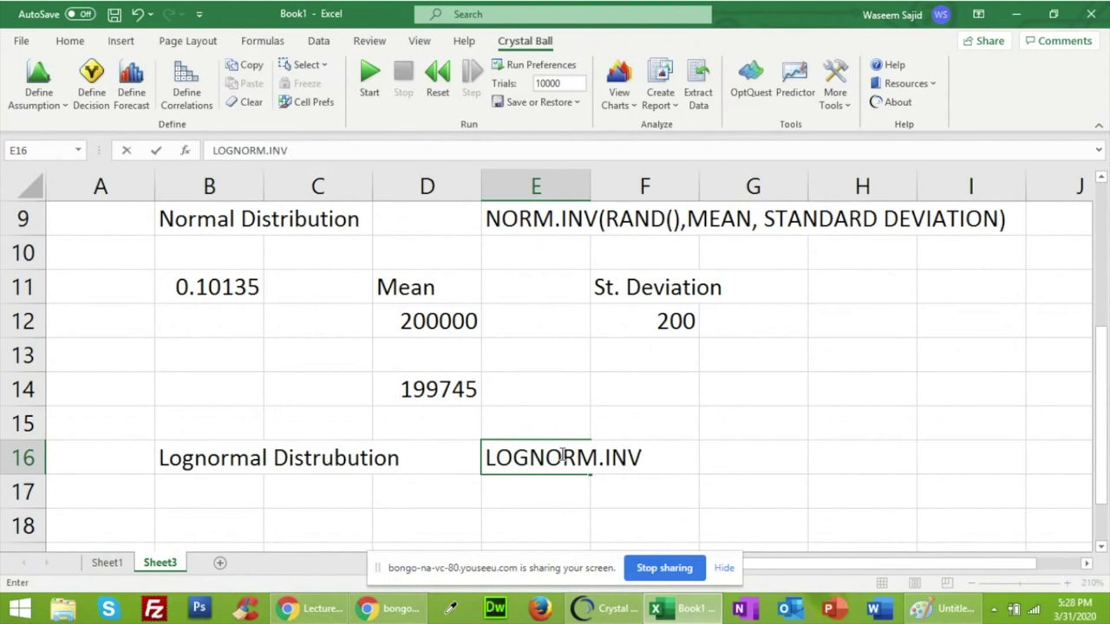
pyautogui.write('(RAN')
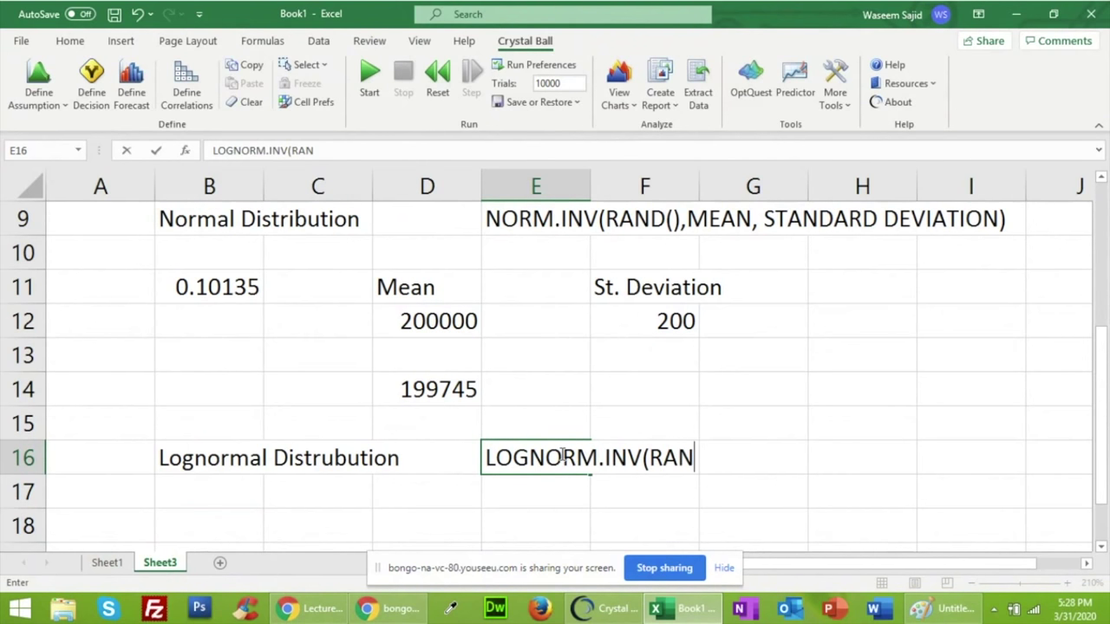
pyautogui.write('D()')
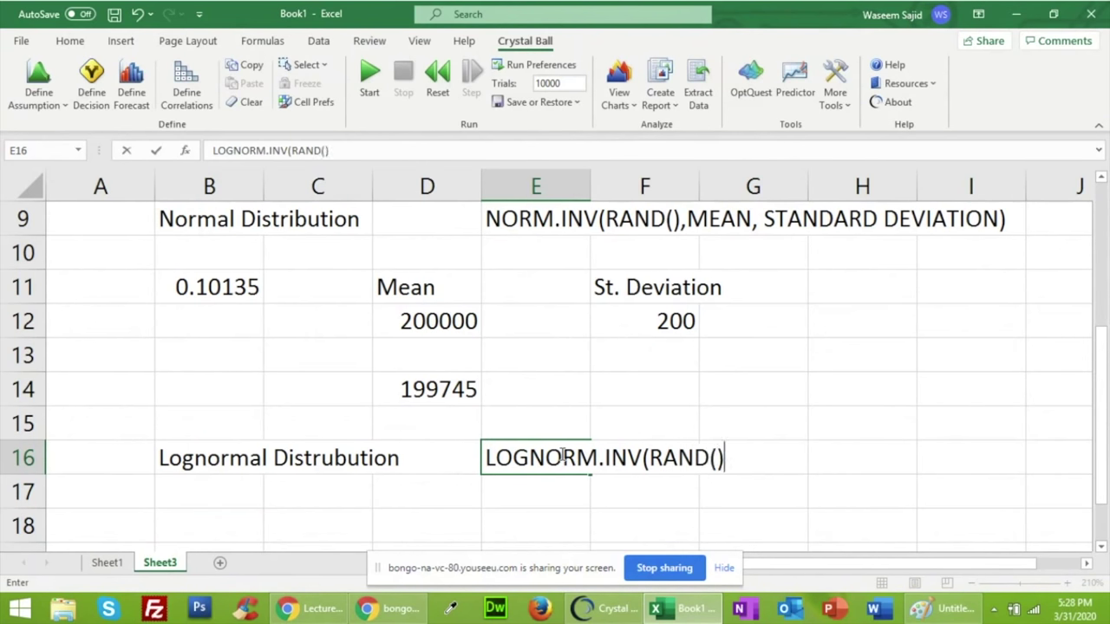
pyautogui.write(',MEA')
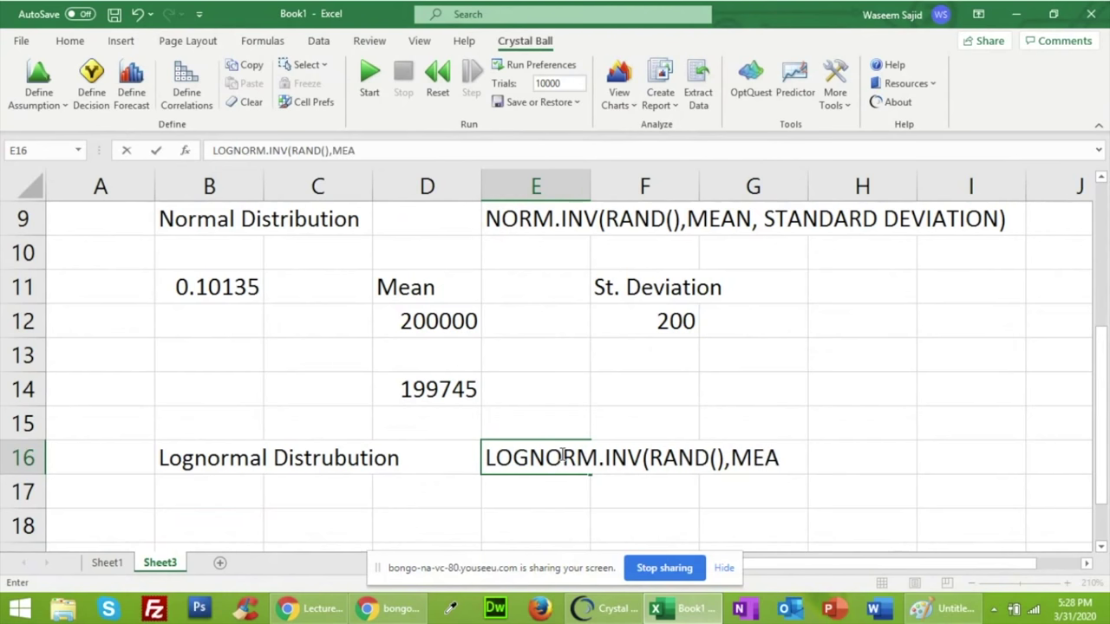
pyautogui.write('N, STANDA')
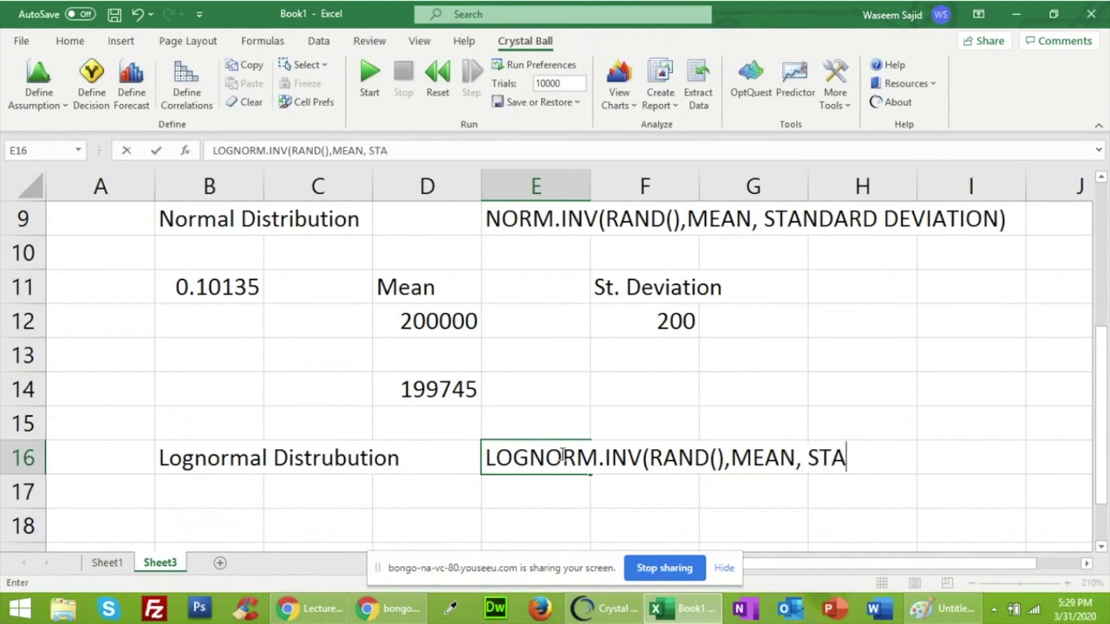
pyautogui.write('RD')
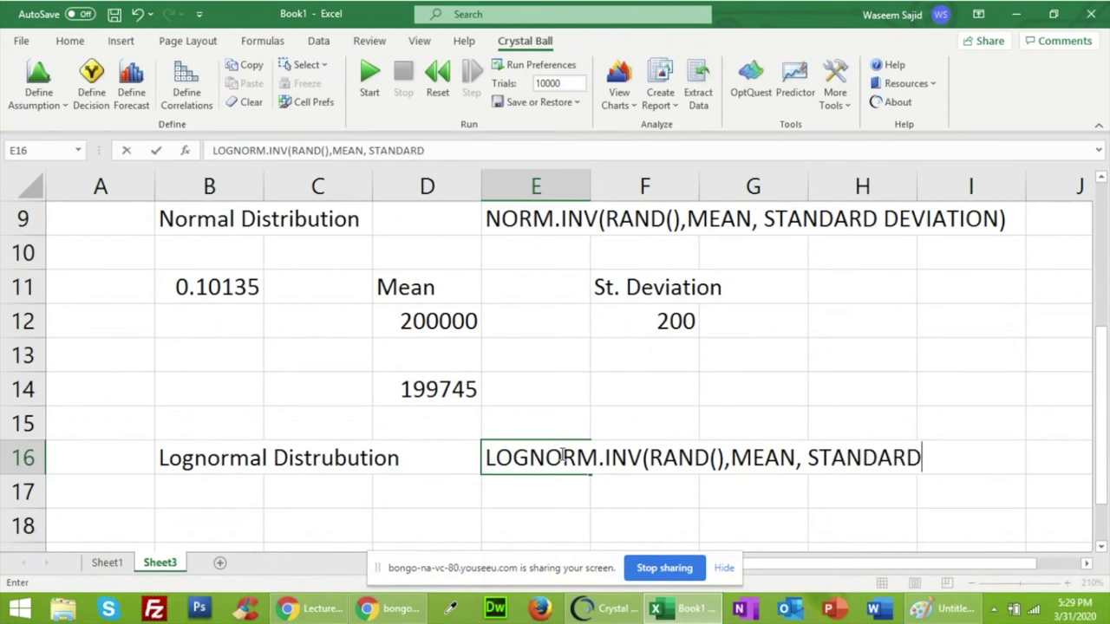
pyautogui.write(' DEVIA')
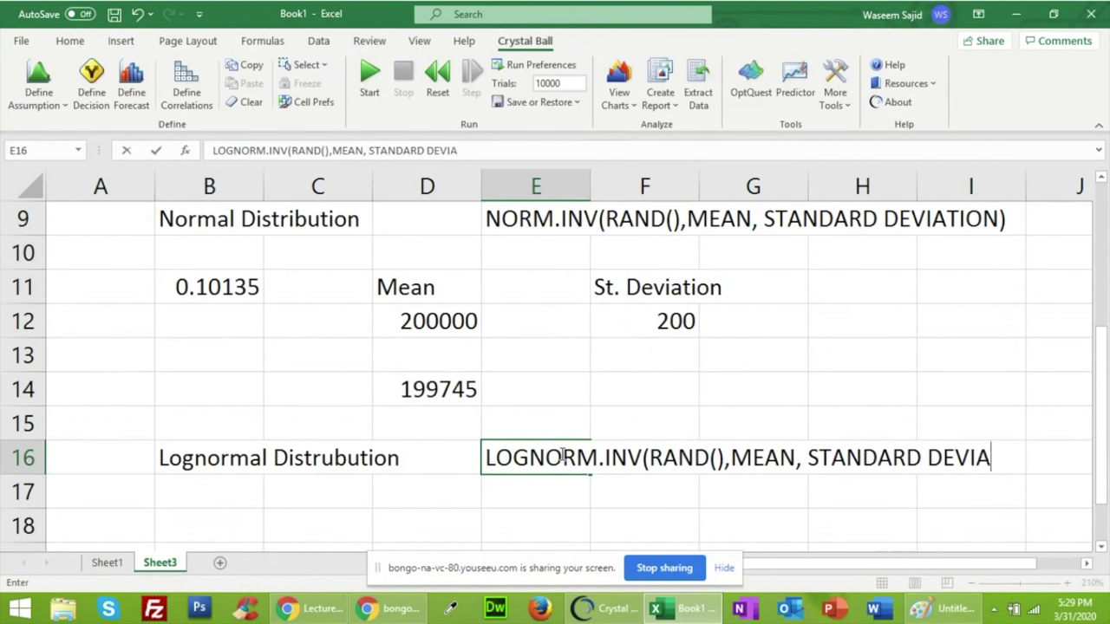
pyautogui.write('TION)')
pyautogui.press('Return')
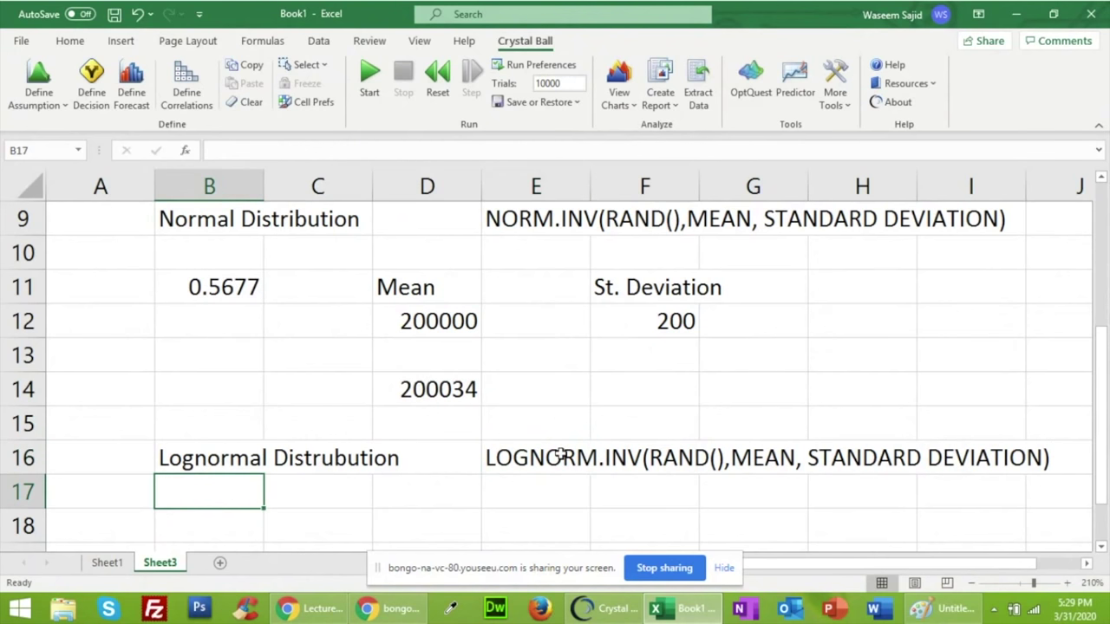
# Enter the formula =RAND() in cell B18 under the lognormal heading and reselect that cell
pyautogui.press('Down')
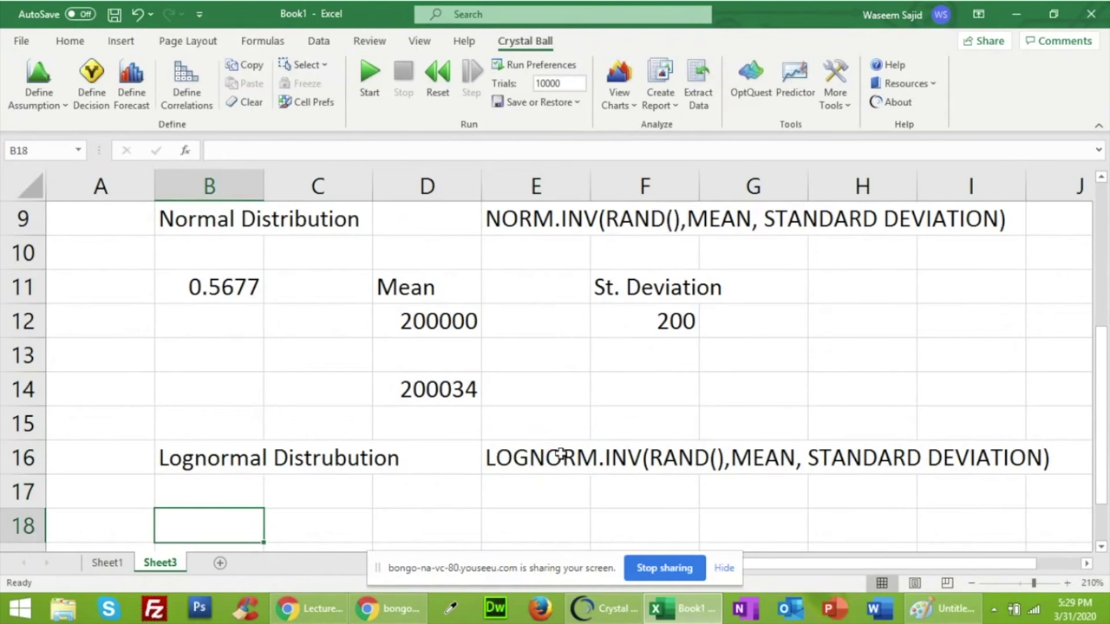
pyautogui.scroll(-1, 561, 454)
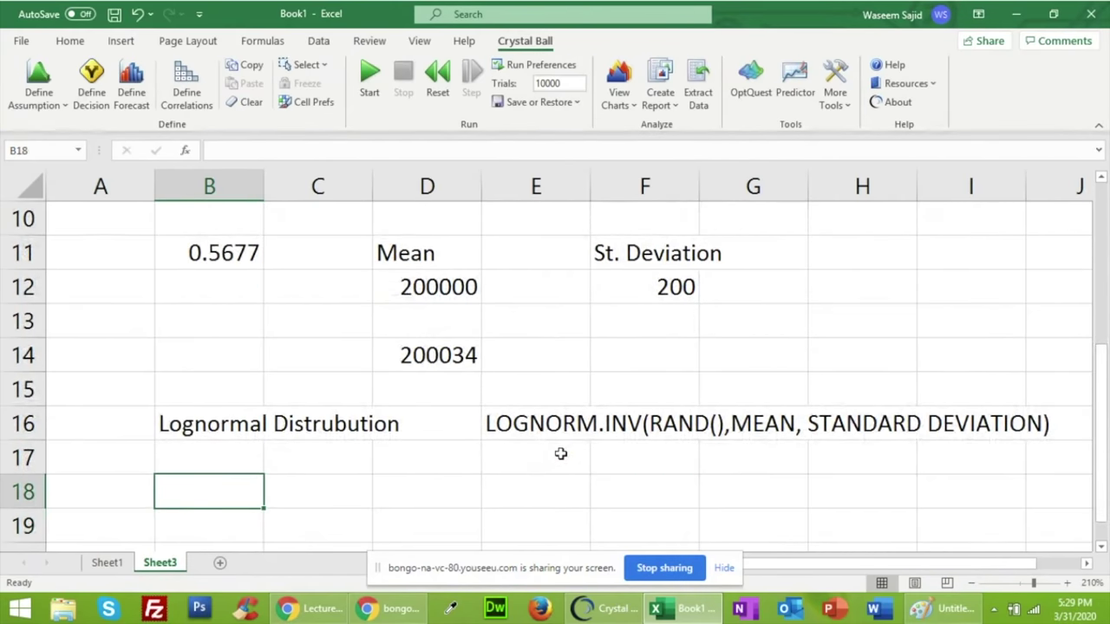
pyautogui.write('=')
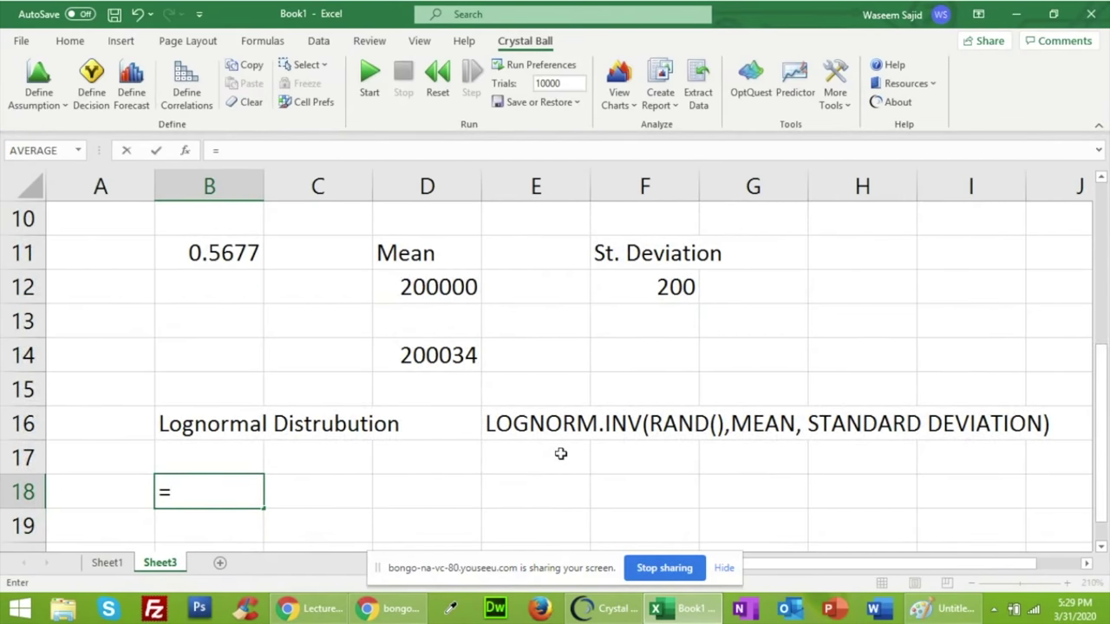
pyautogui.write('RAND')
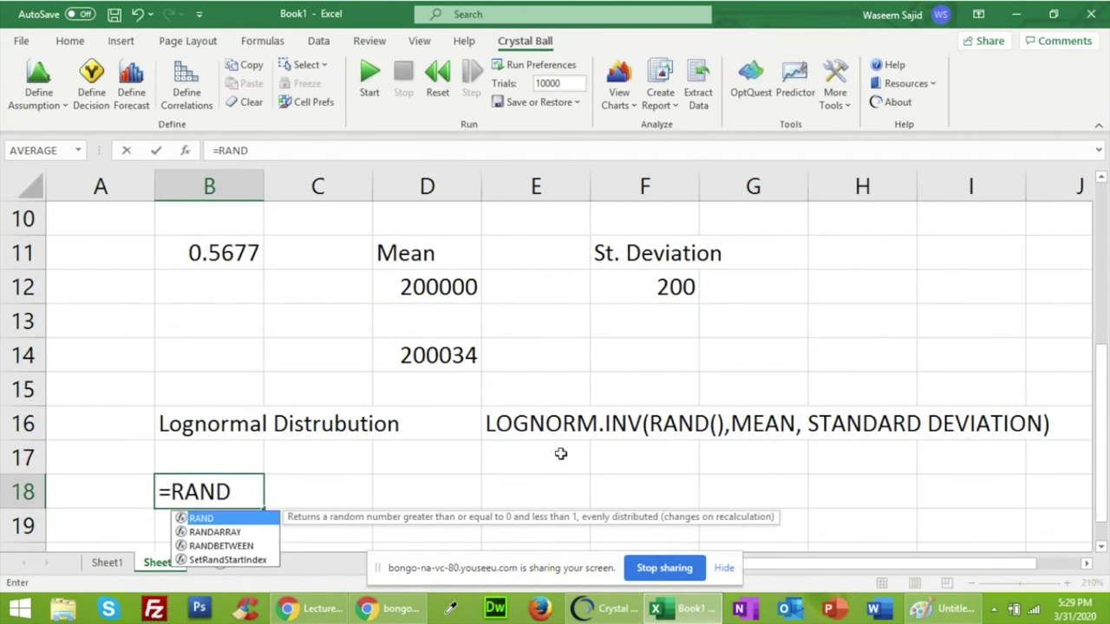
pyautogui.write('()')
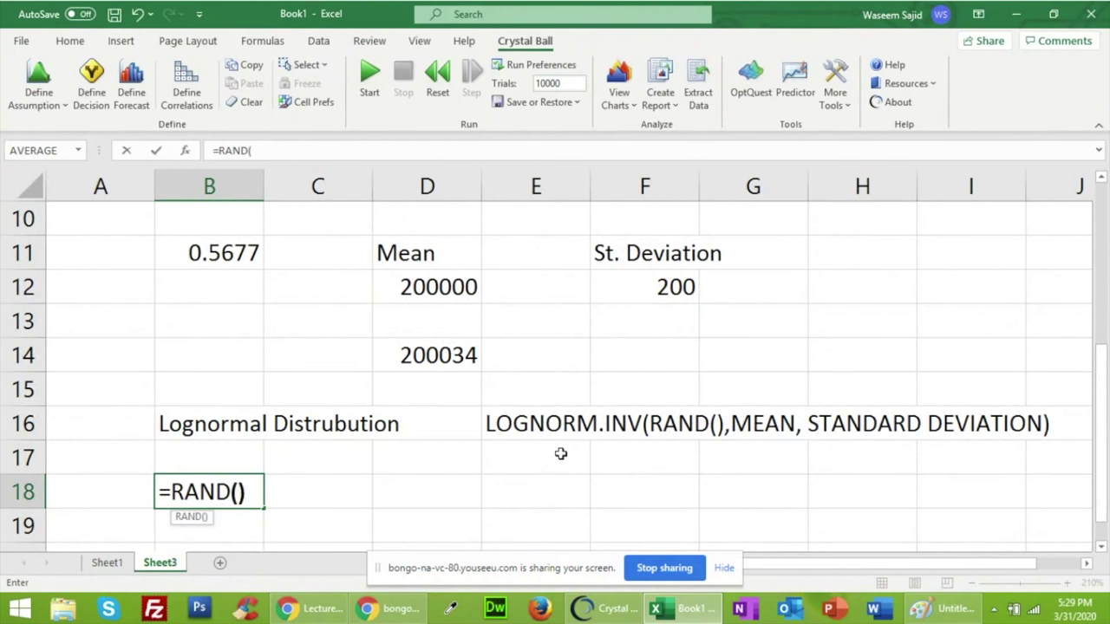
pyautogui.press('Return')
pyautogui.press('Up')
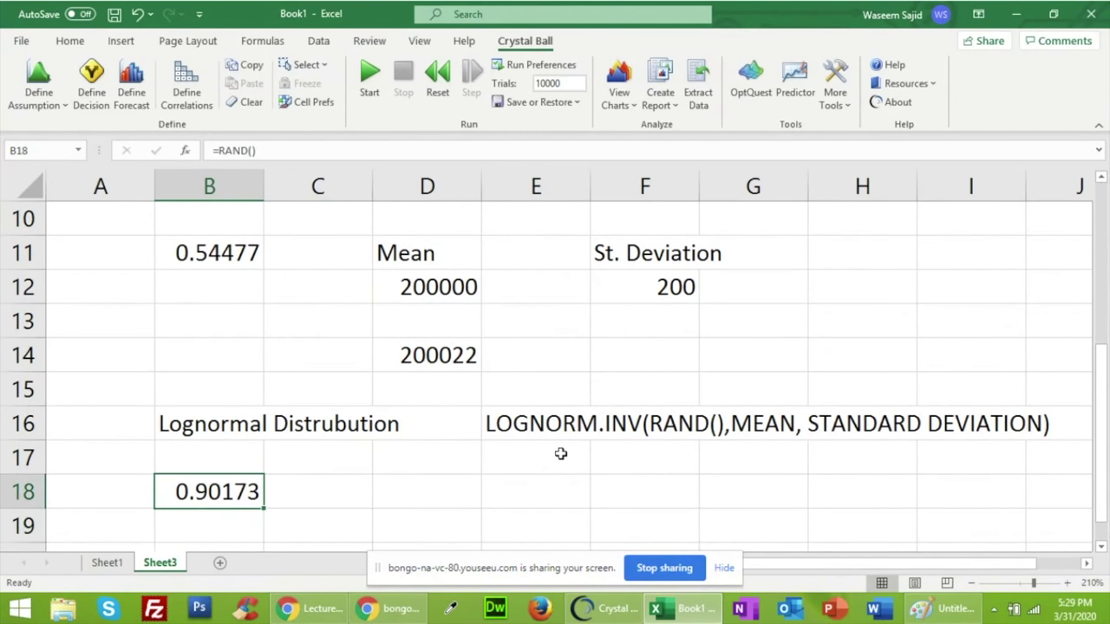
# Add the labels "MEAN" in cell D18 and "St. Deviation" in cell F18
pyautogui.press('Right')
pyautogui.press('Right')
pyautogui.press('Right')
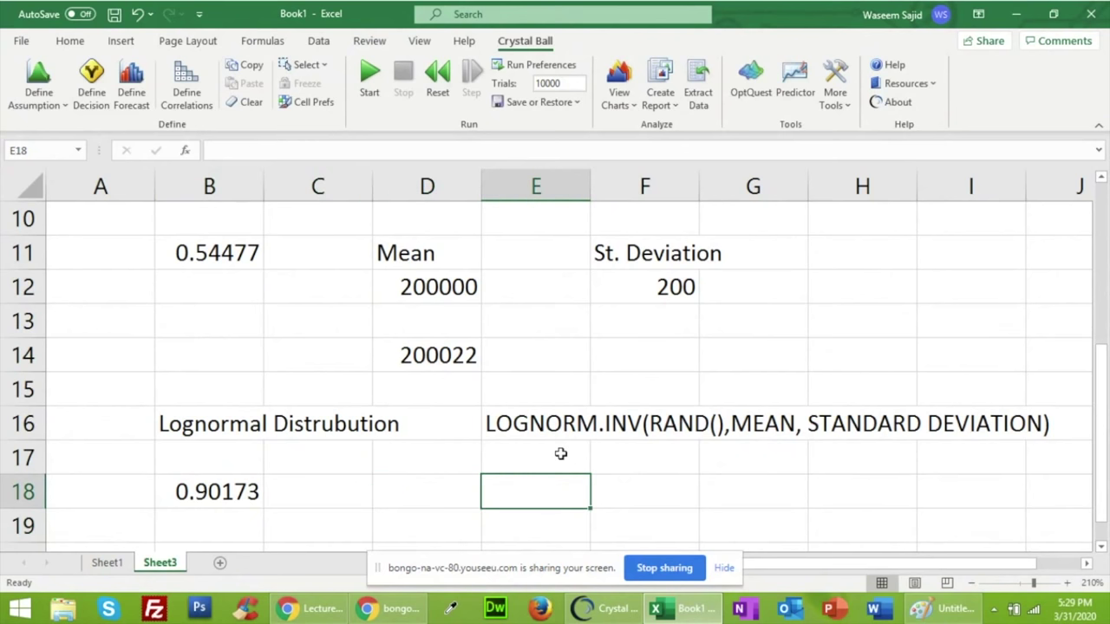
pyautogui.press('Left')
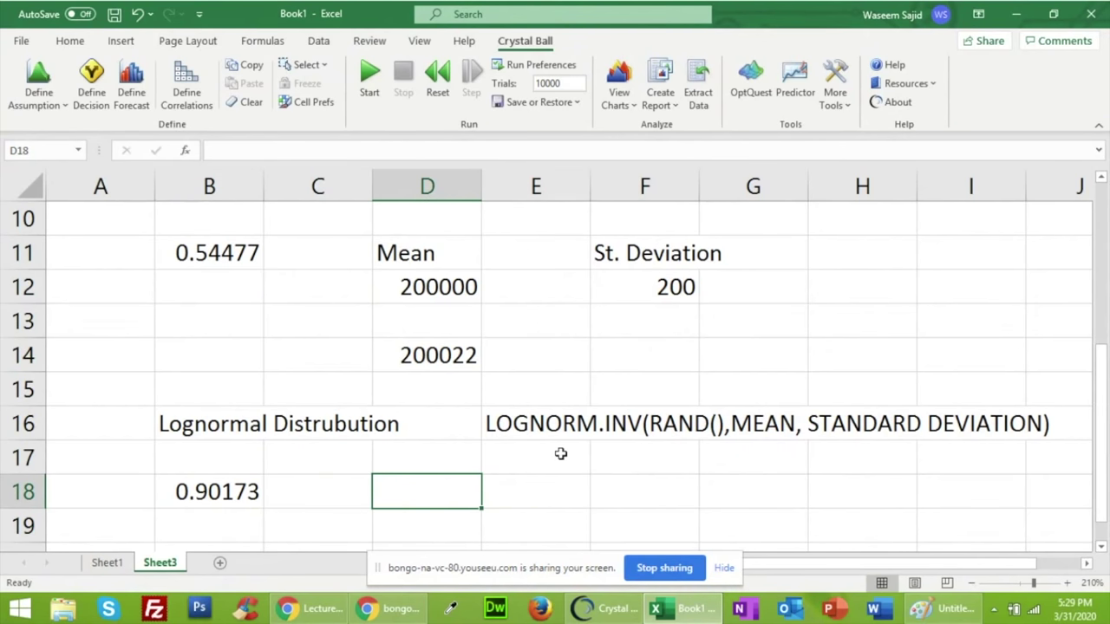
pyautogui.write('MEAN')
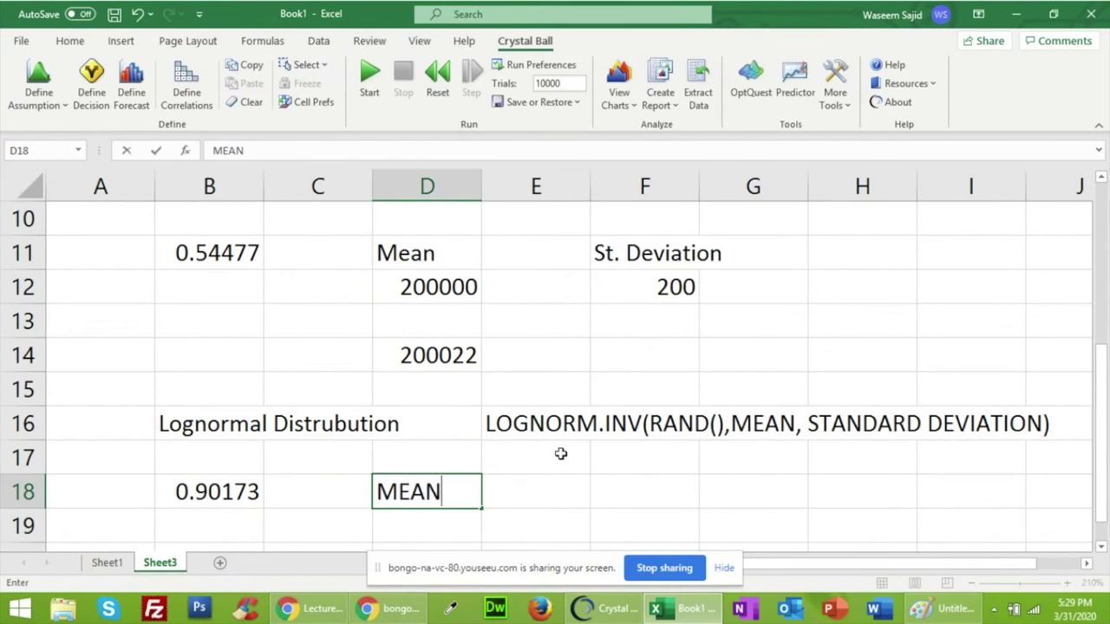
pyautogui.press('Right')
pyautogui.press('Right')
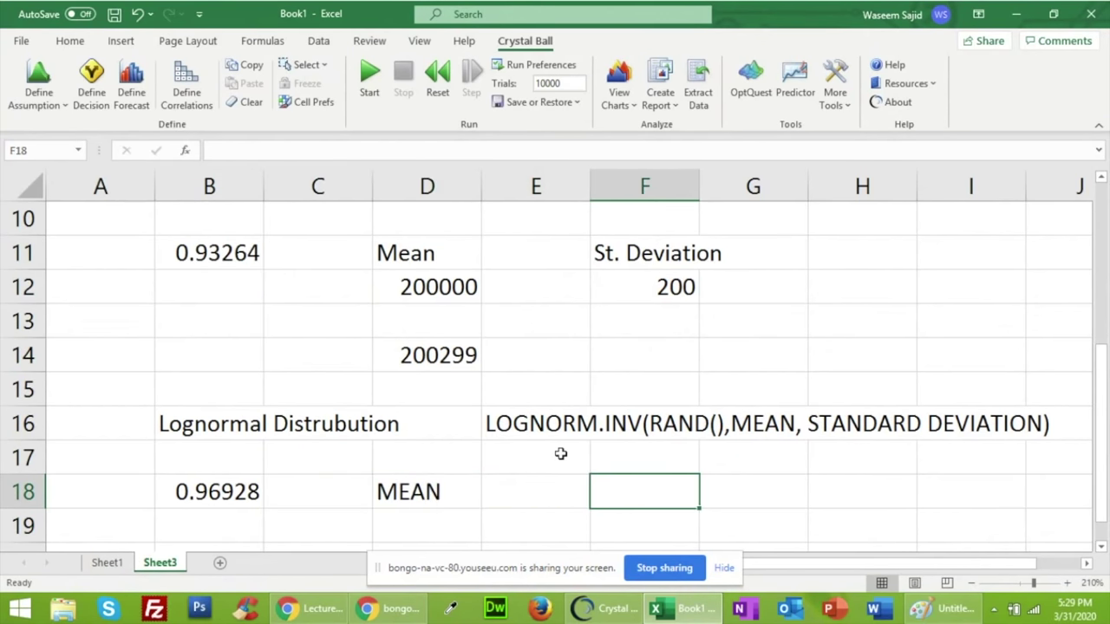
pyautogui.write('St. ')
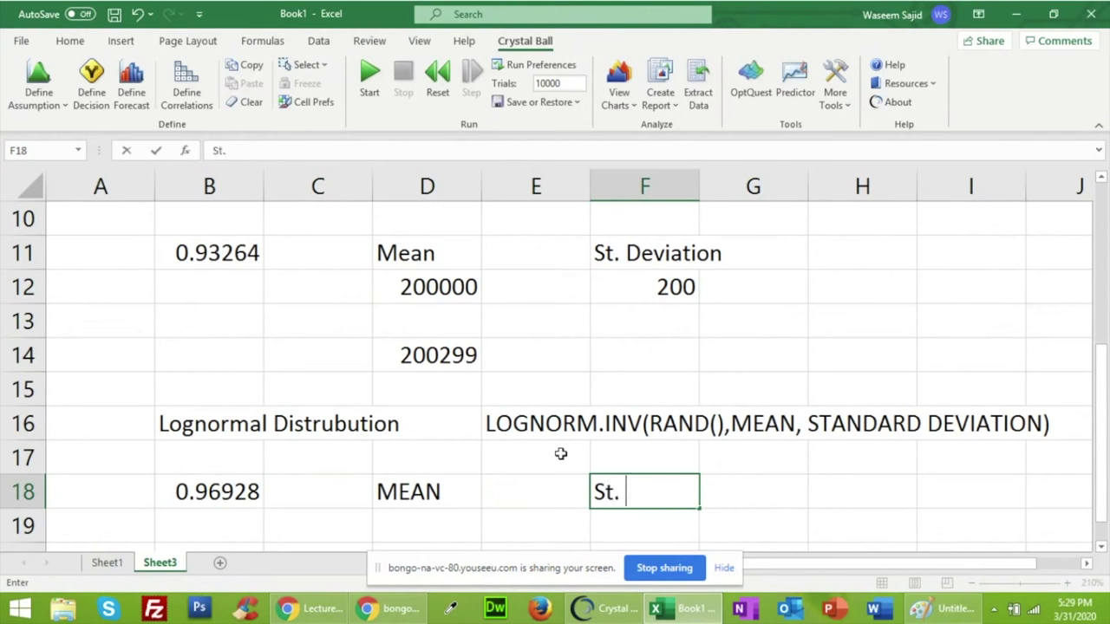
pyautogui.write('Deviation')
pyautogui.hotkey('ctrl', 'Return')
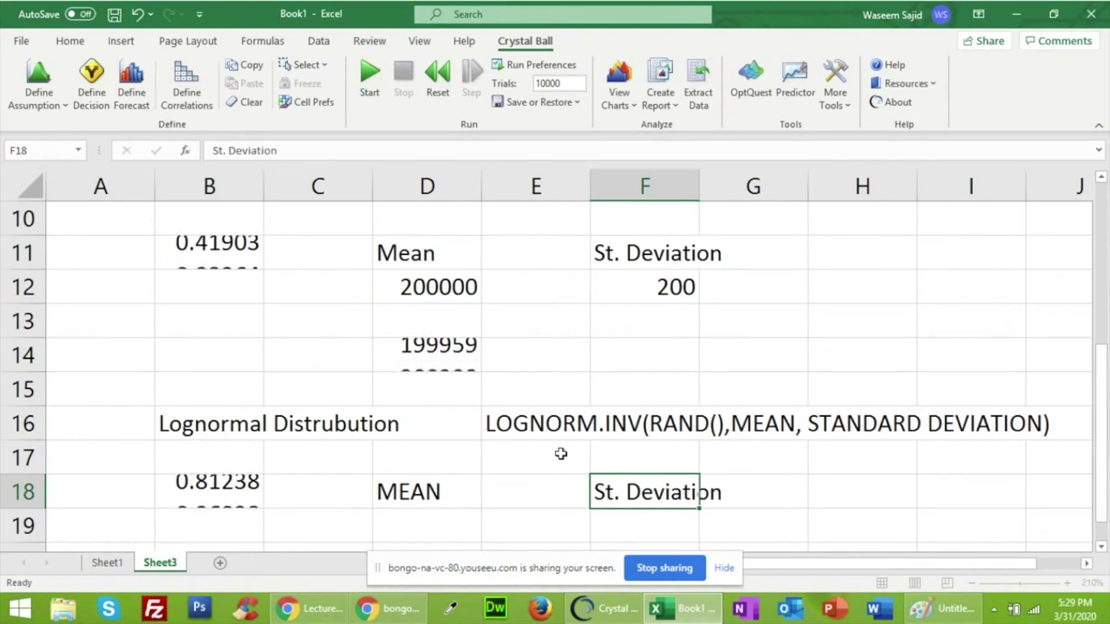
# Enter a mean of 2 in cell D19 and a standard deviation of 1 in cell F19
pyautogui.press('Down')
pyautogui.press('Left')
pyautogui.press('Left')
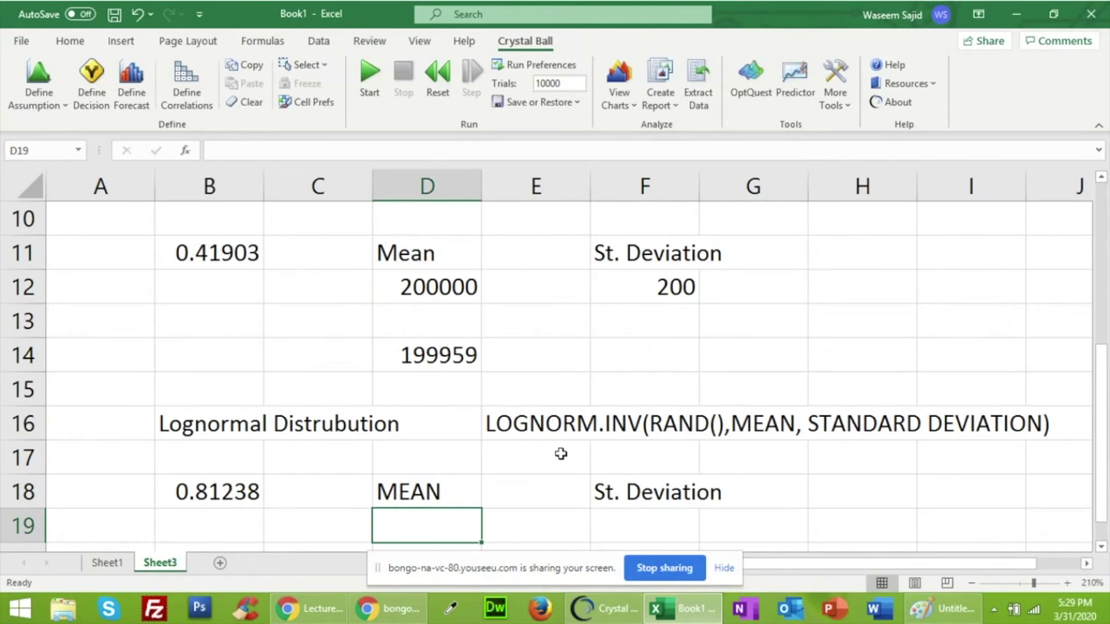
pyautogui.write('2')
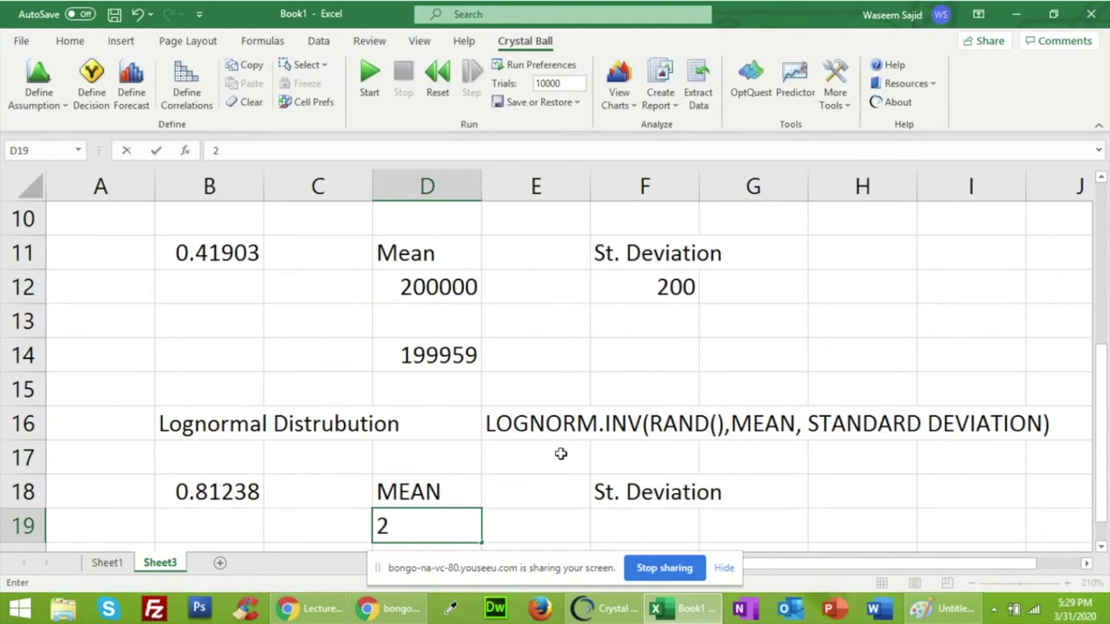
pyautogui.press('Right')
pyautogui.press('Right')
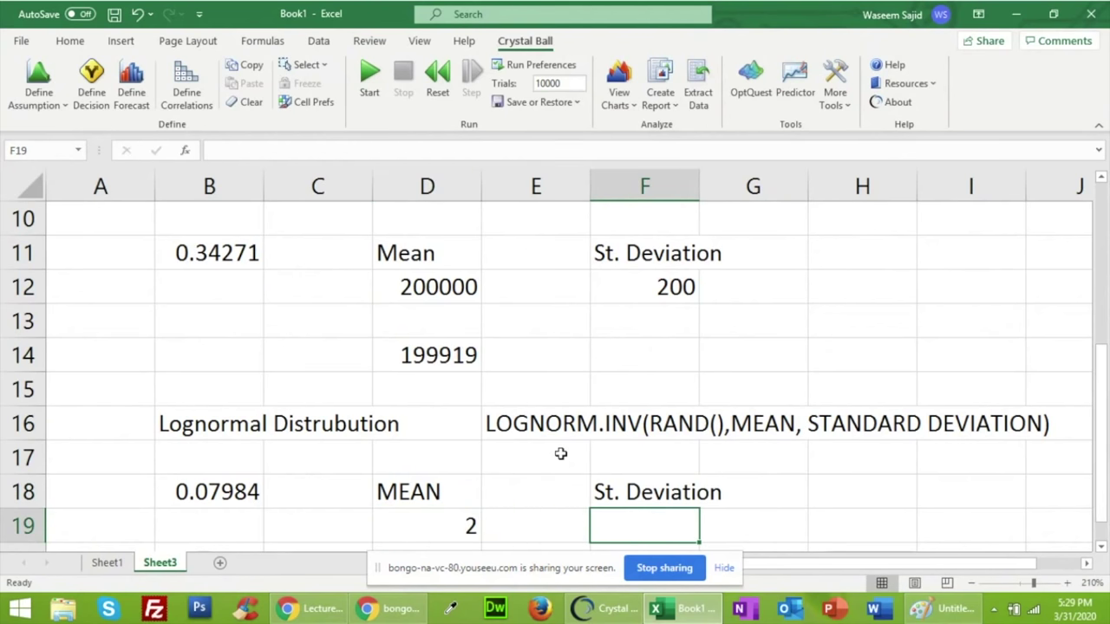
pyautogui.write('1')
pyautogui.press('Return')
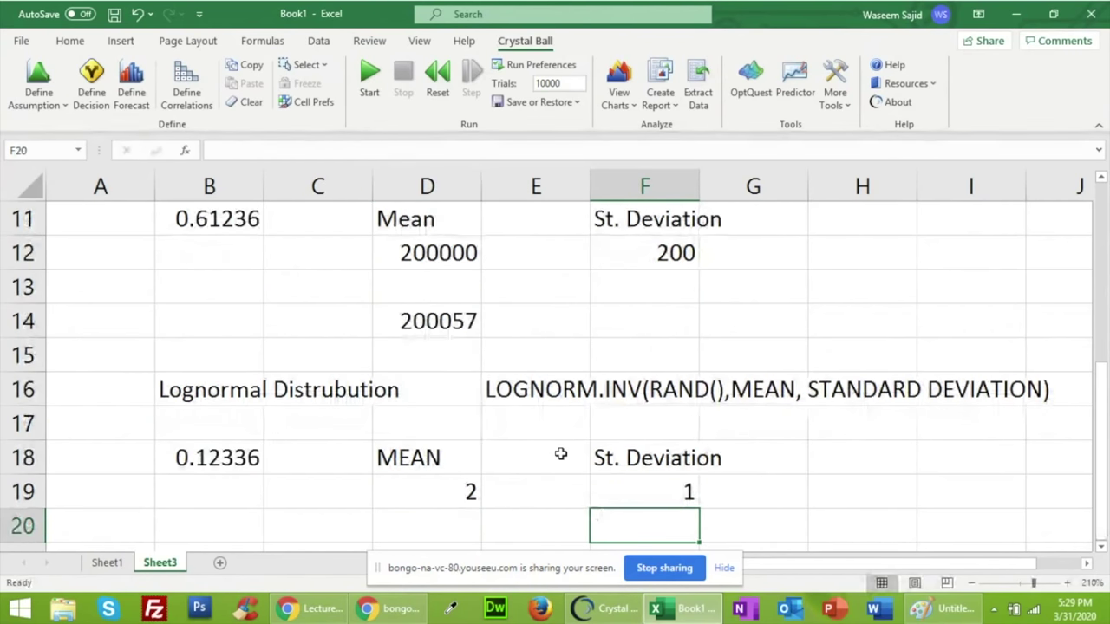
# Start a LOGNORM.INV formula in cell D21, below the lognormal mean value
pyautogui.press('Down')
pyautogui.press('Down')
pyautogui.press('Down')
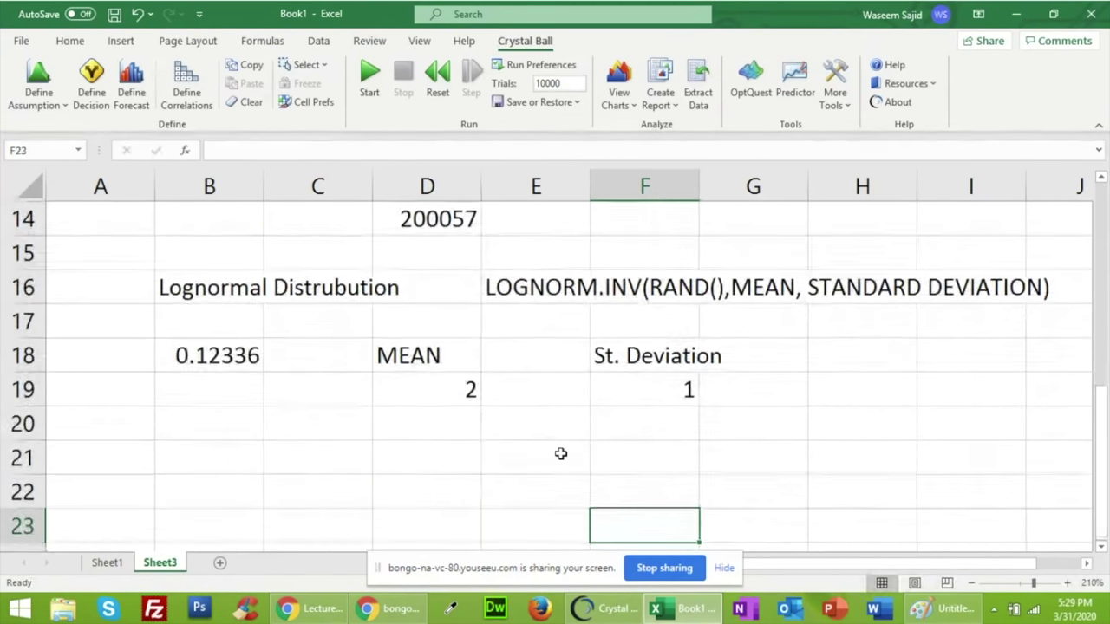
pyautogui.press('Left')
pyautogui.press('Left')
pyautogui.press('Left')
pyautogui.press('Up')
pyautogui.press('Up')
pyautogui.press('Right')
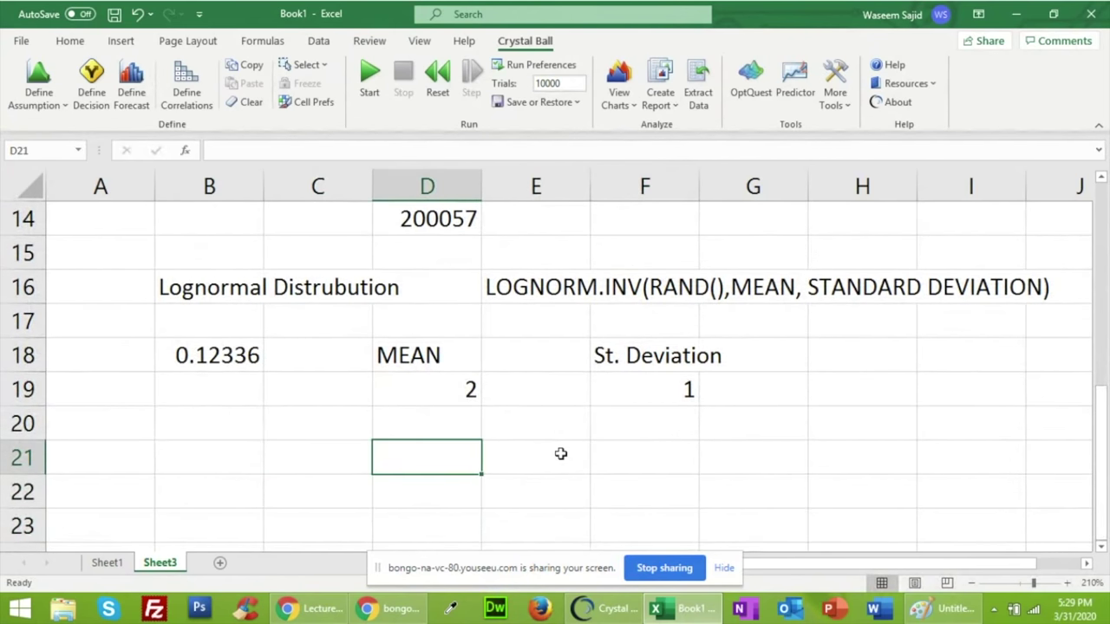
pyautogui.write('=')
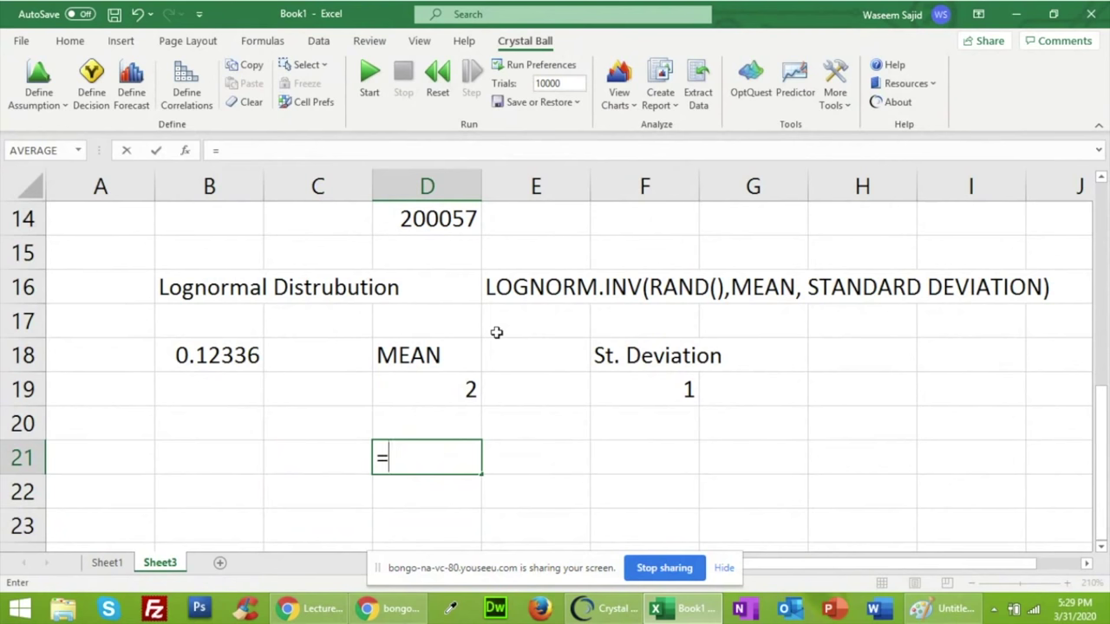
pyautogui.write('log')
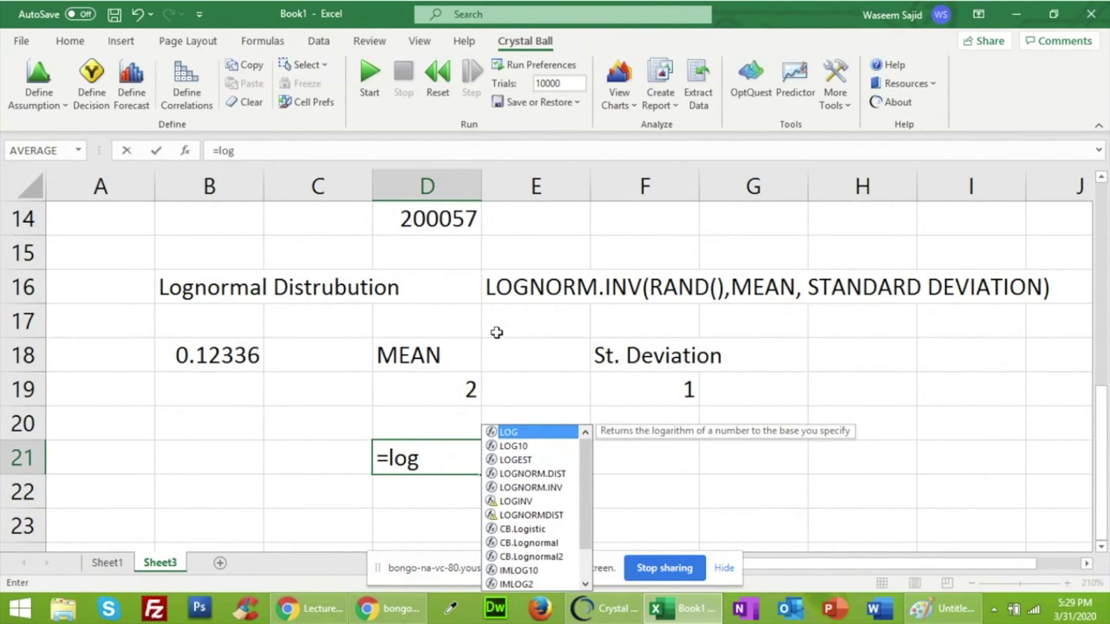
pyautogui.click(538, 490)
pyautogui.doubleClick(538, 490)
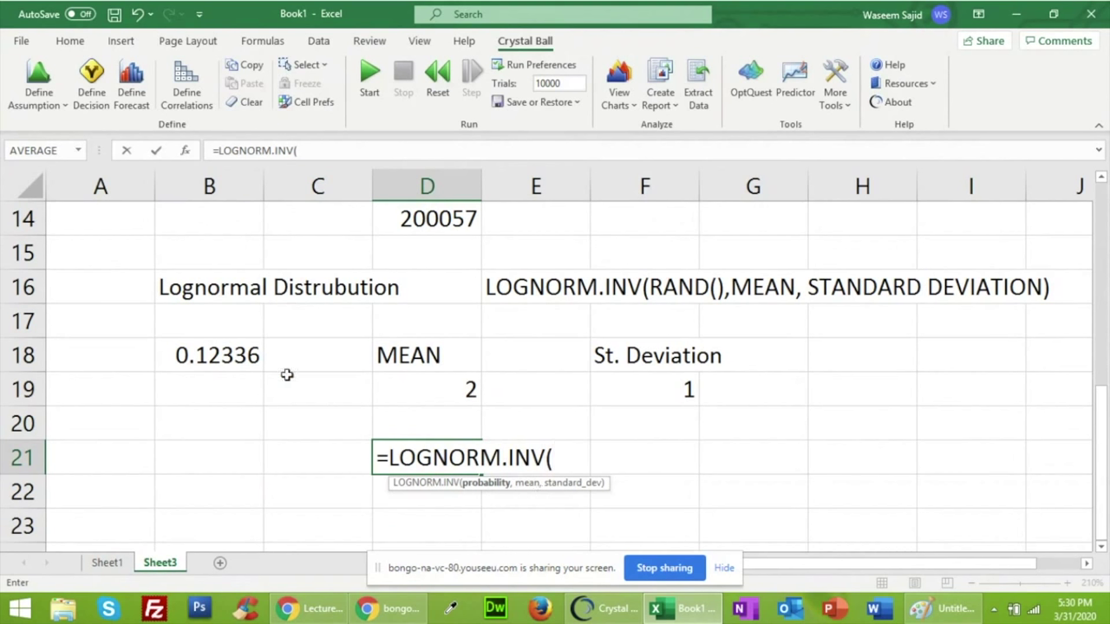
# Complete the LOGNORM.INV formula with B18 as probability, D19 as mean and F19 as standard deviation, and reselect its cell
pyautogui.click(243, 358)
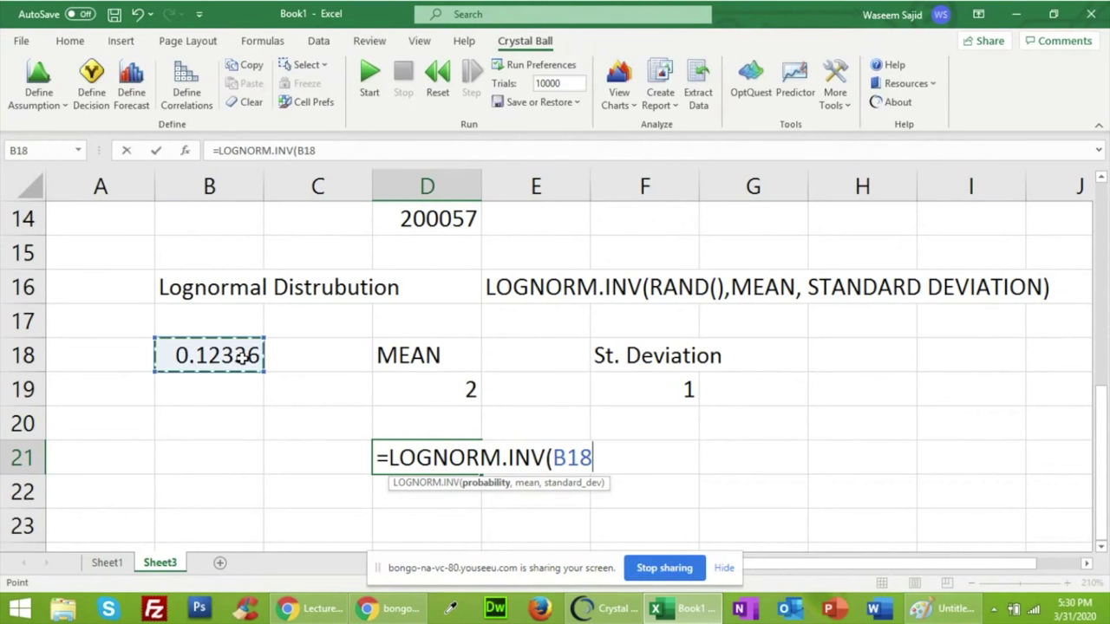
pyautogui.write(',')
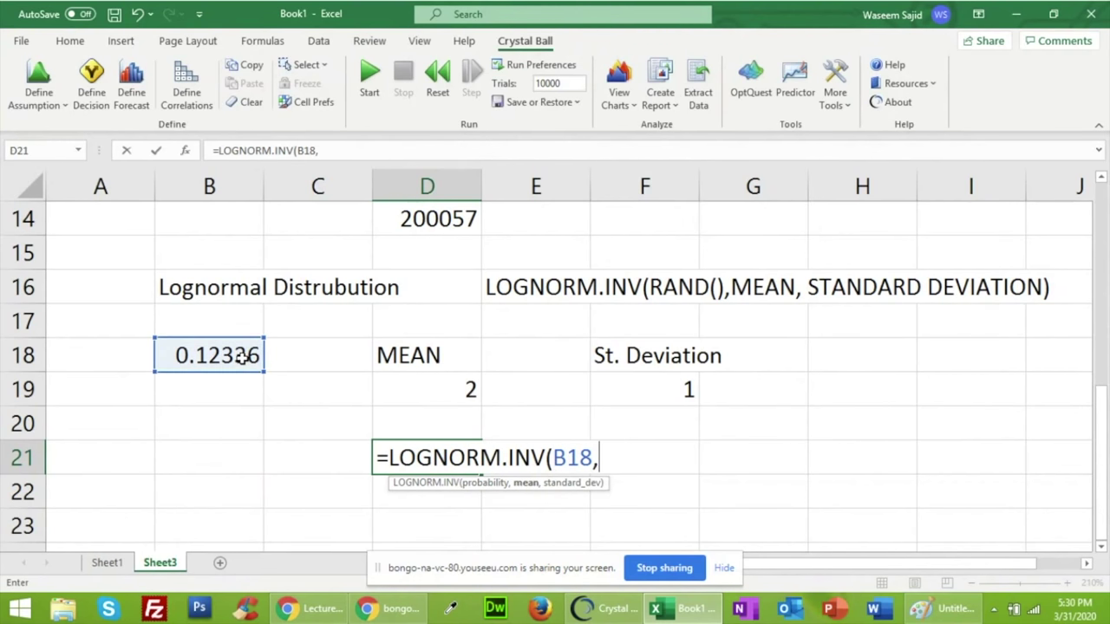
pyautogui.click(426, 384)
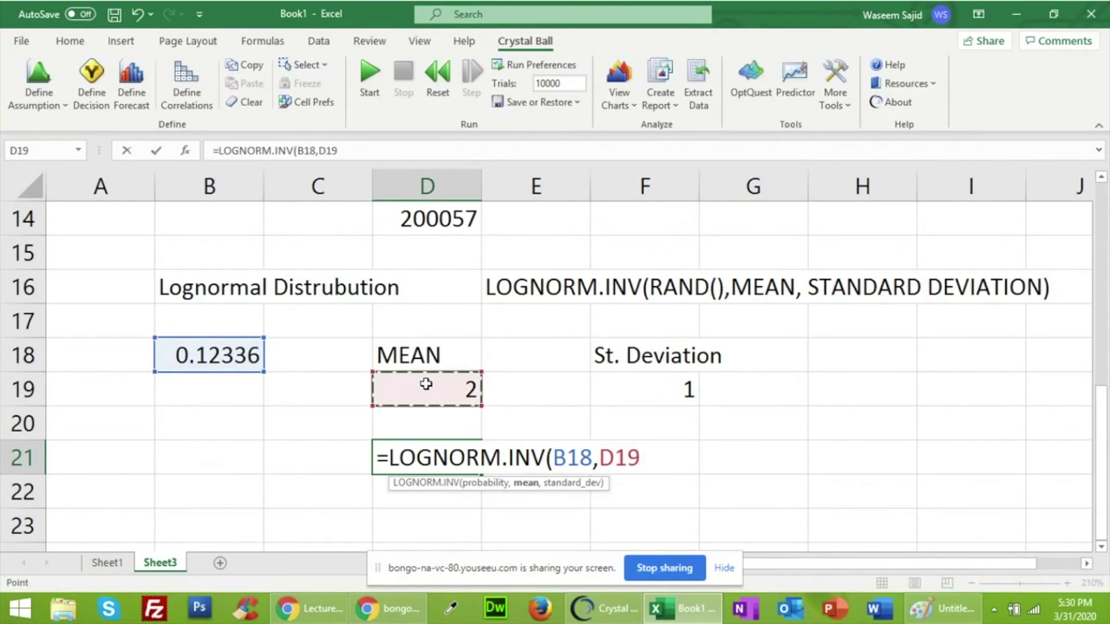
pyautogui.write(',')
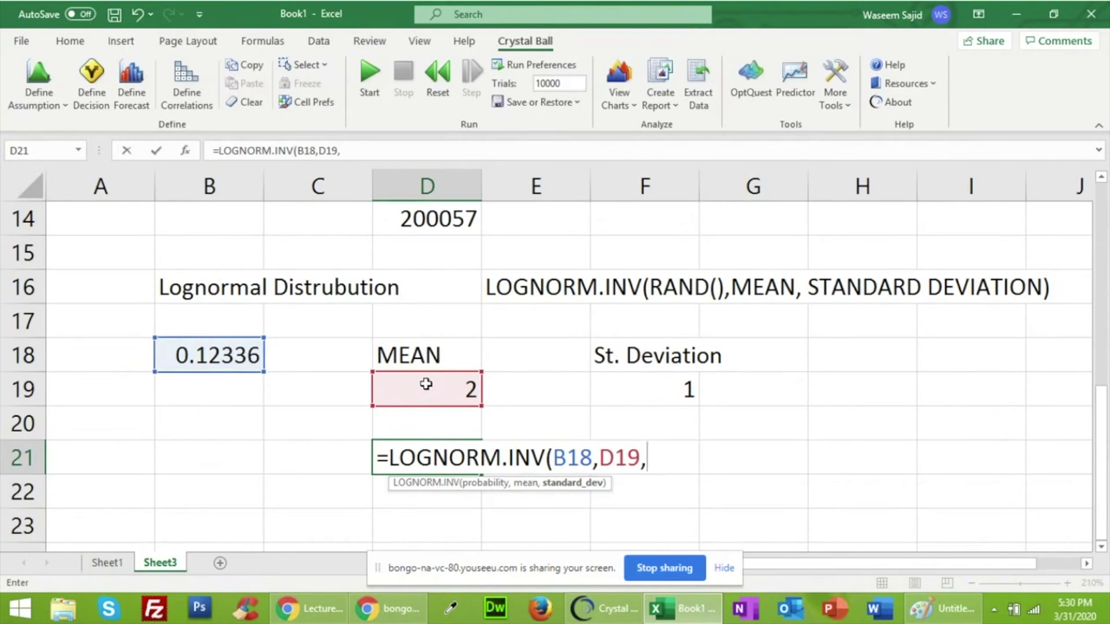
pyautogui.click(615, 391)
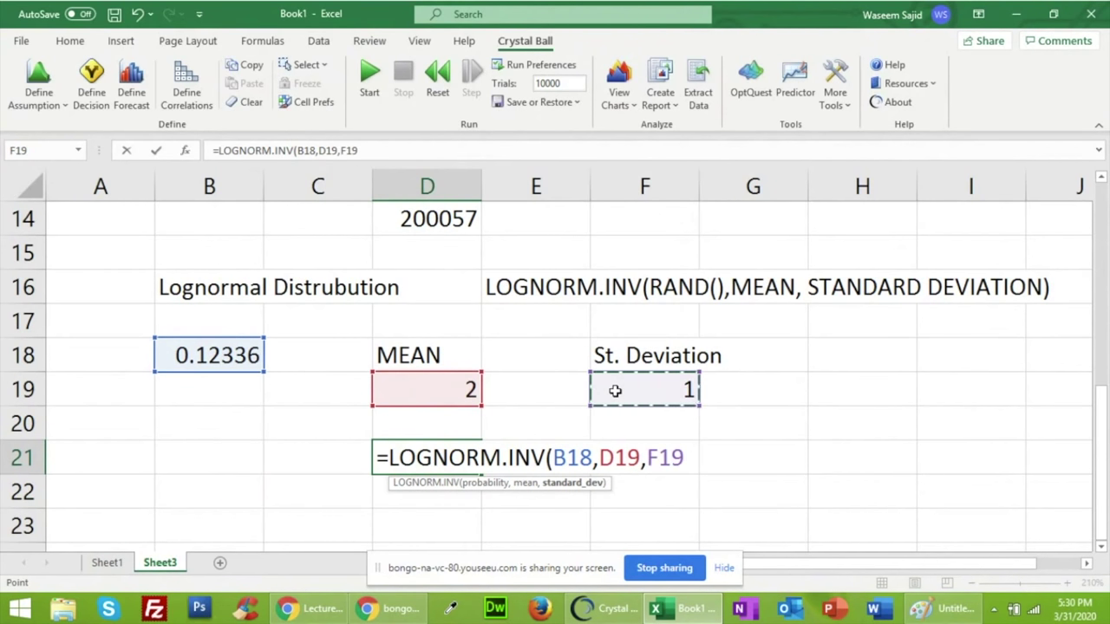
pyautogui.write(')')
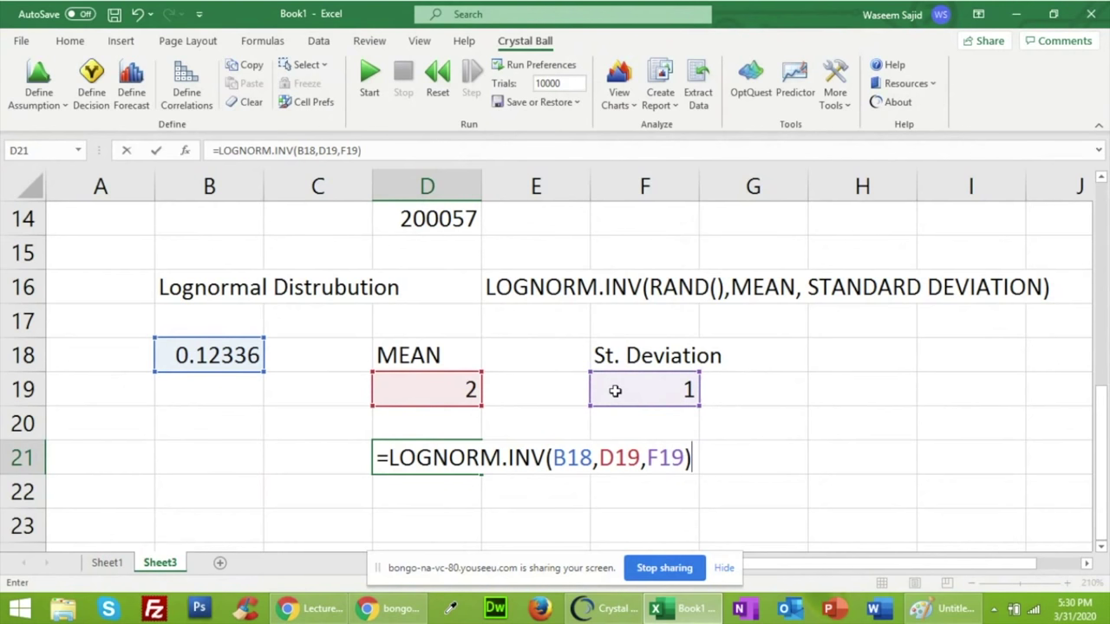
pyautogui.press('Return')
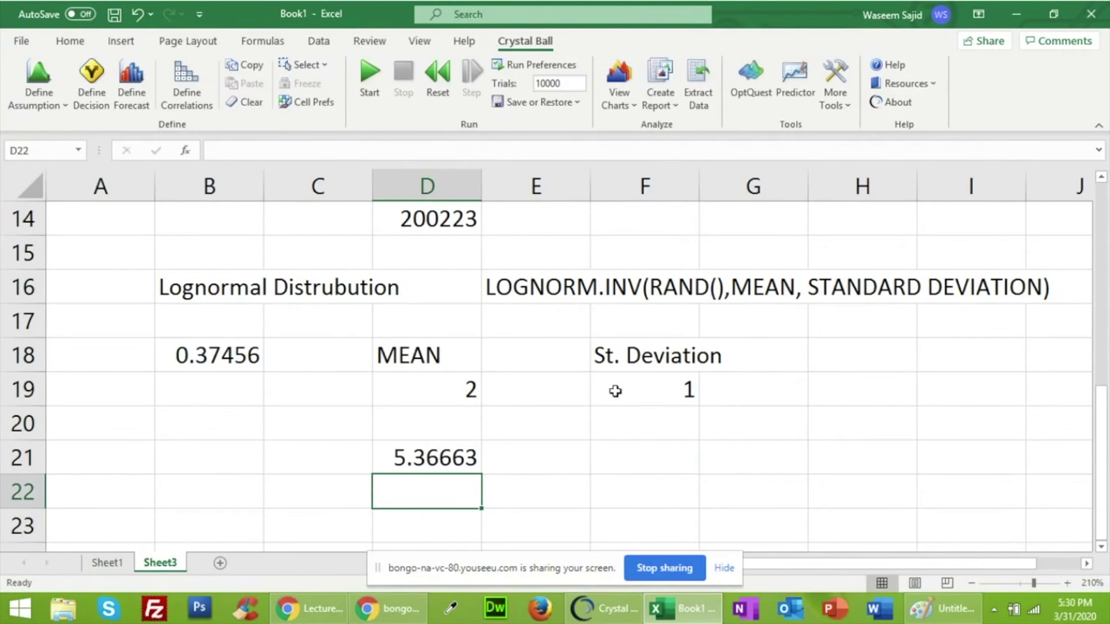
pyautogui.click(453, 449)
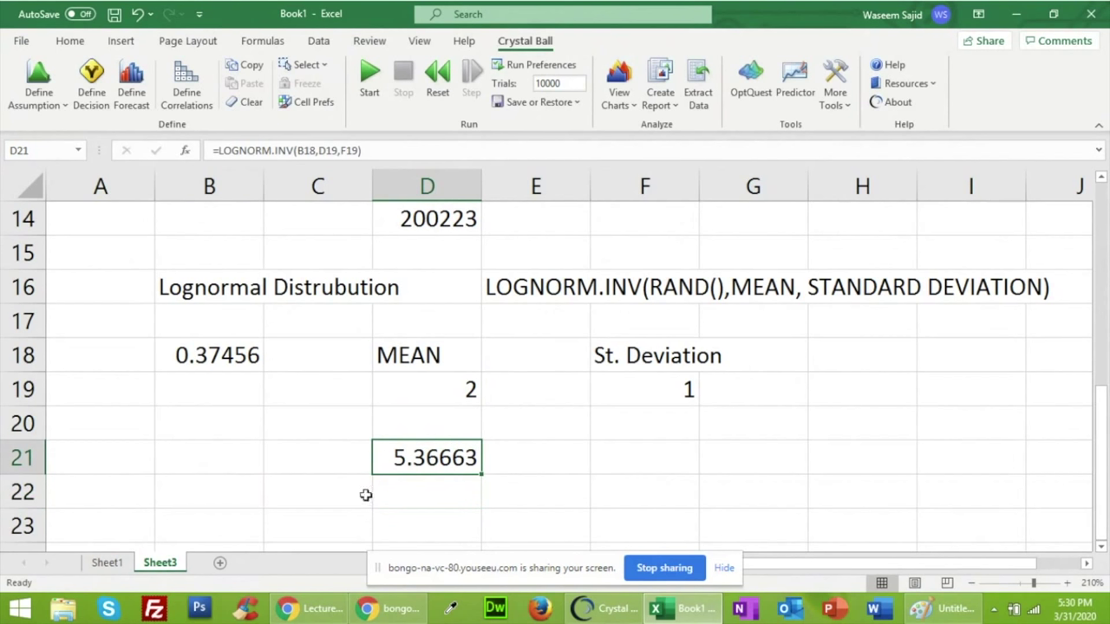
# Enter the heading "POISSON DISTRIBUTION" in cell B23
pyautogui.click(252, 513)
pyautogui.scroll(-1, 252, 513)
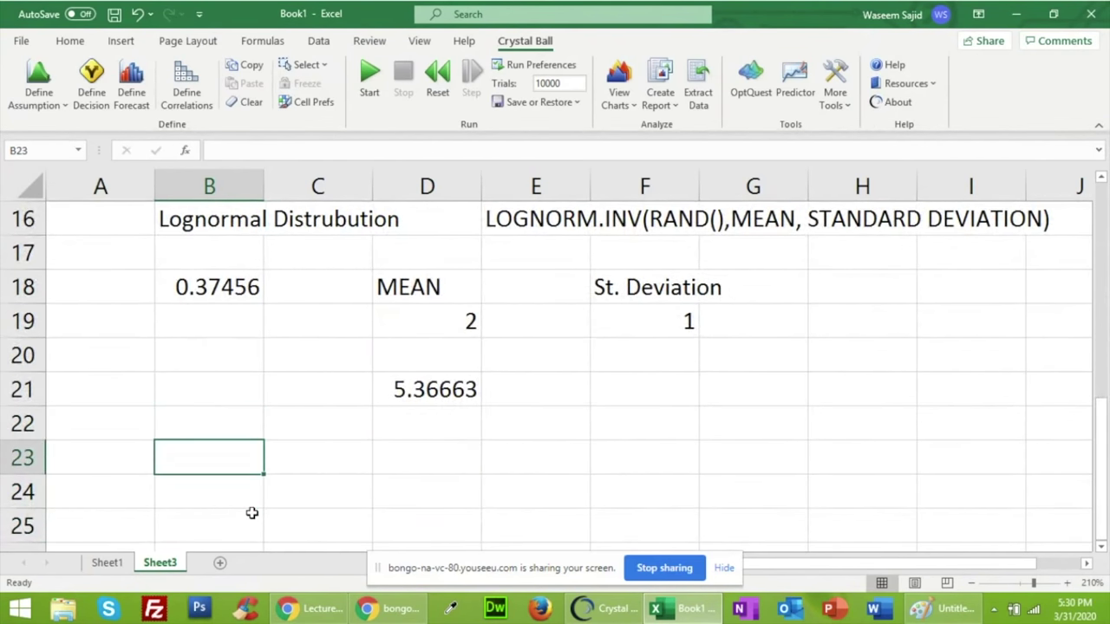
pyautogui.write('p')
pyautogui.press('BackSpace')
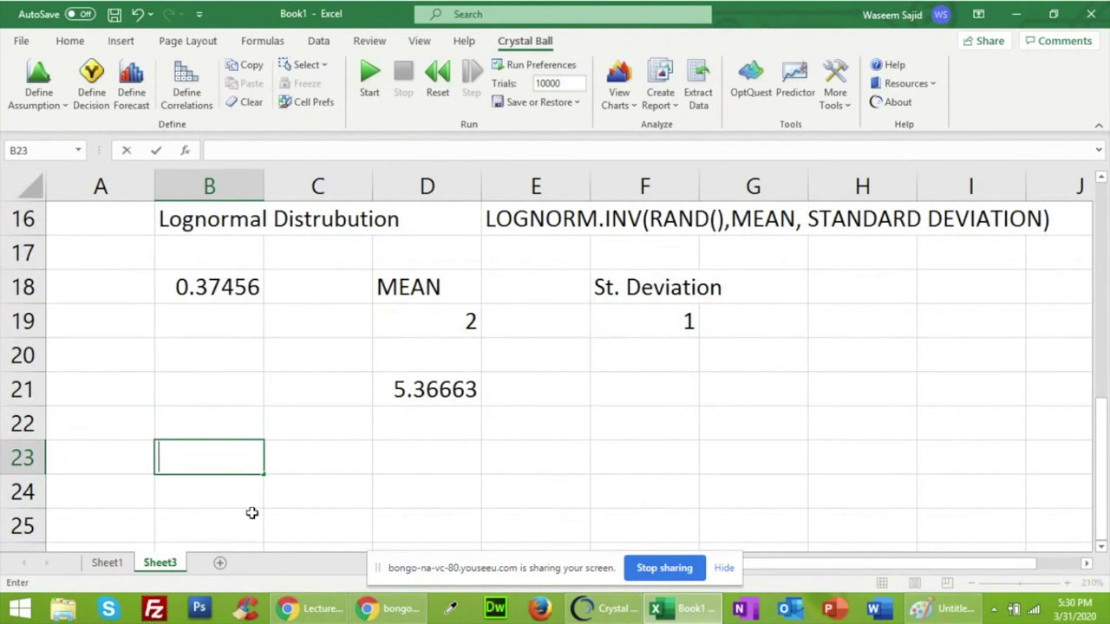
pyautogui.write('POI')
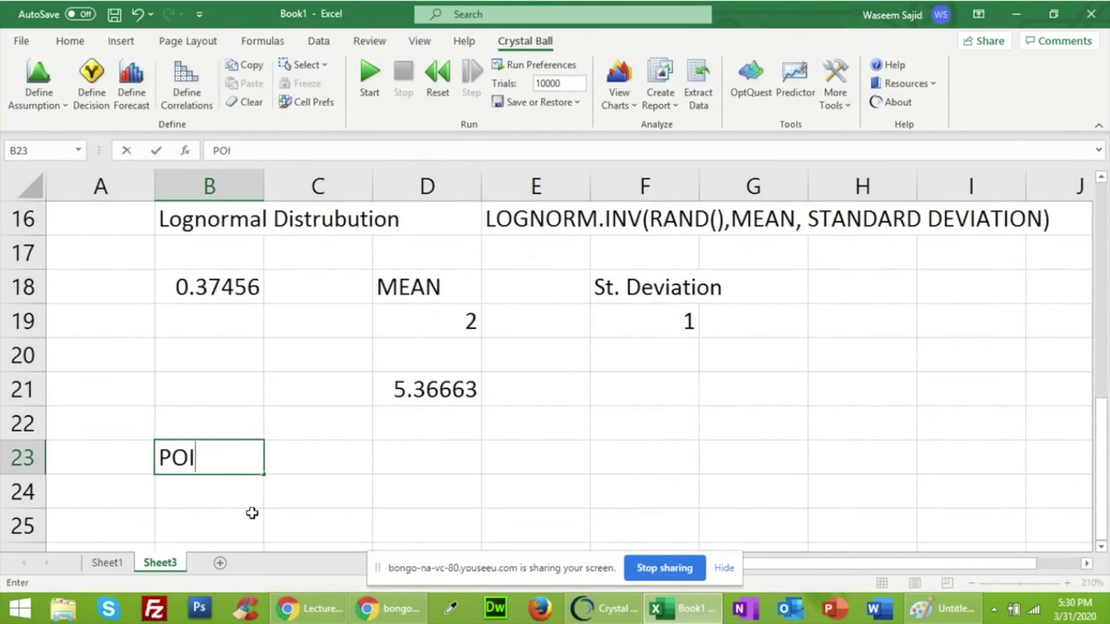
pyautogui.write('SSON D')
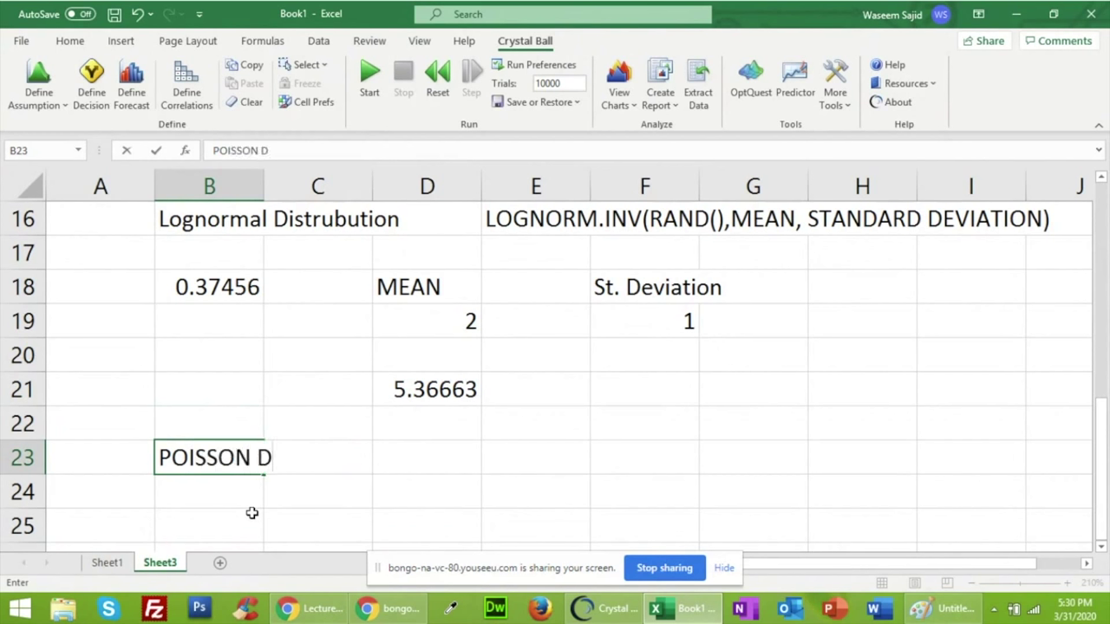
pyautogui.press('BackSpace')
pyautogui.write('DISTRIB')
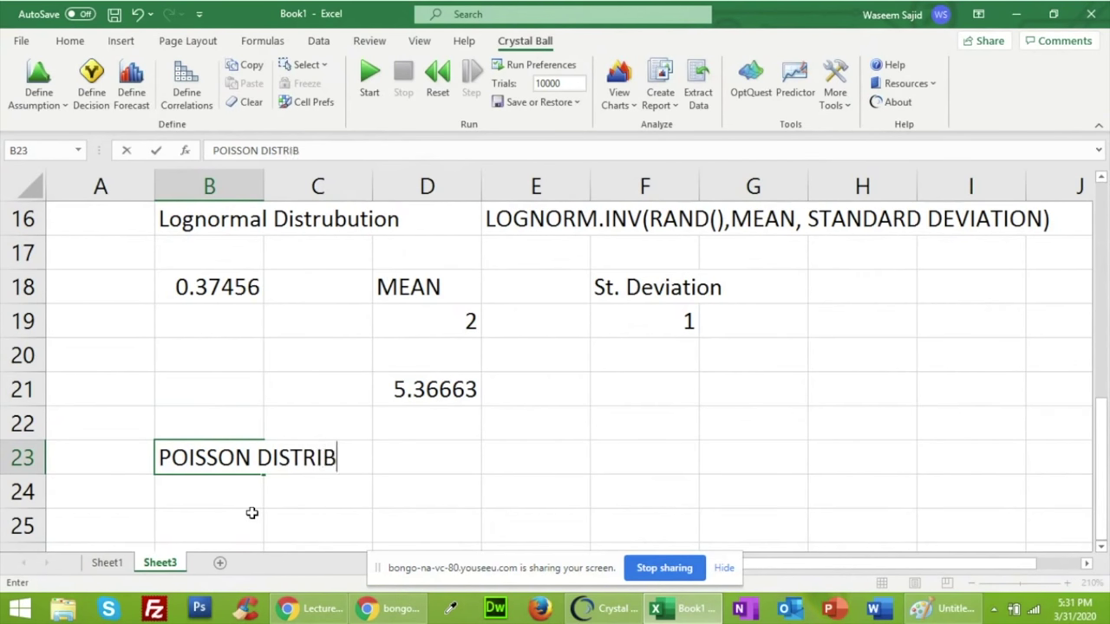
pyautogui.write('UTION')
pyautogui.press('Tab')
# Enter the formula description POISSON.DIST(RAND(),CN) as text in cell E23
pyautogui.press('Tab')
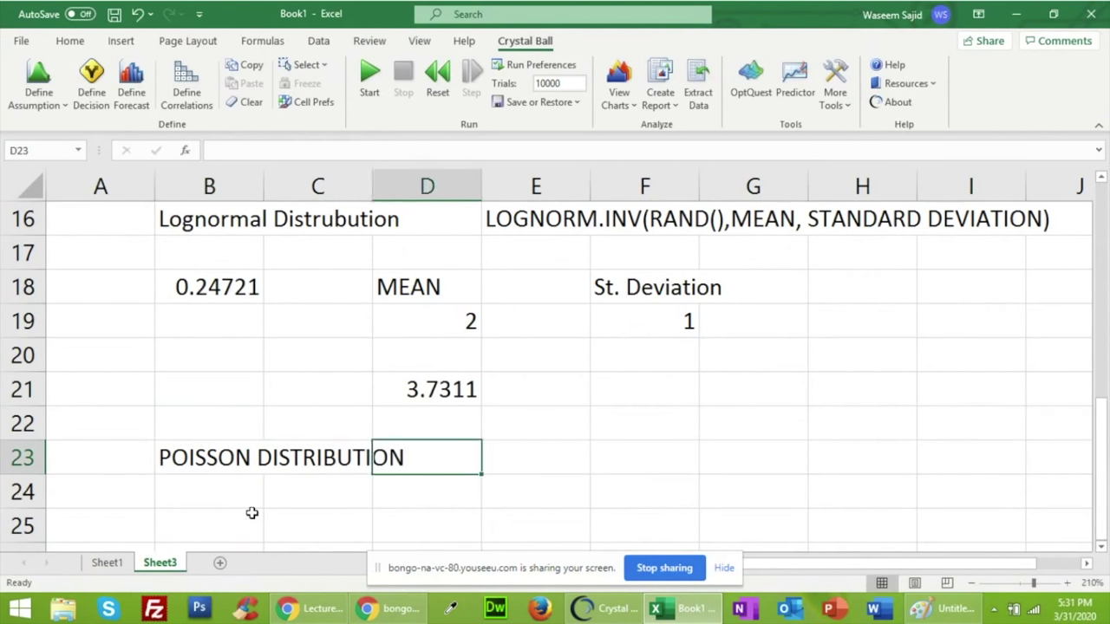
pyautogui.press('Tab')
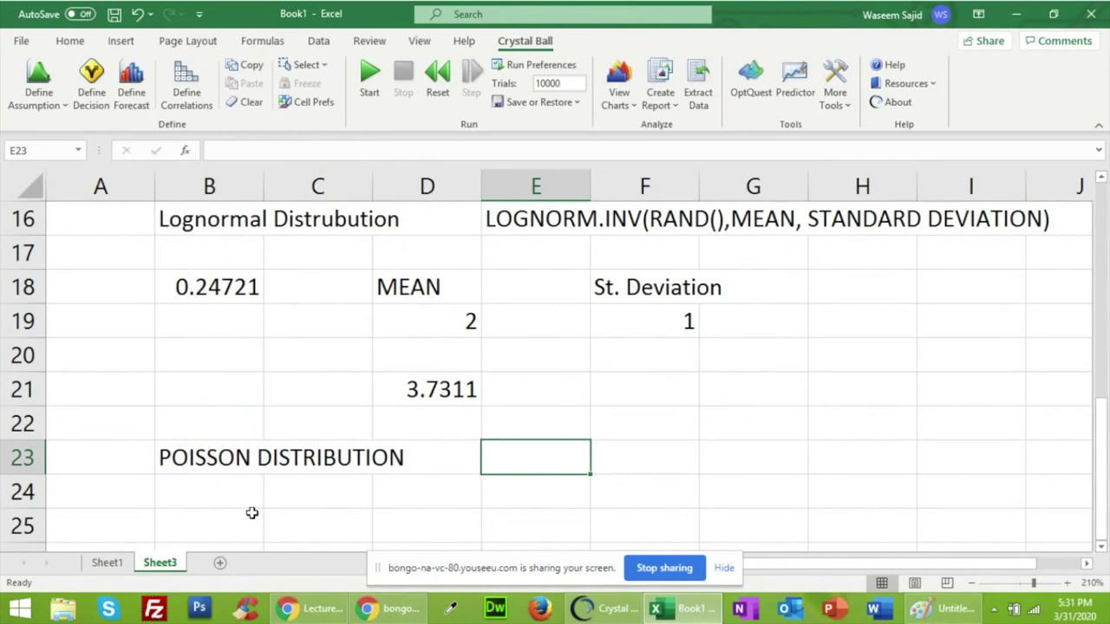
pyautogui.write('PO')
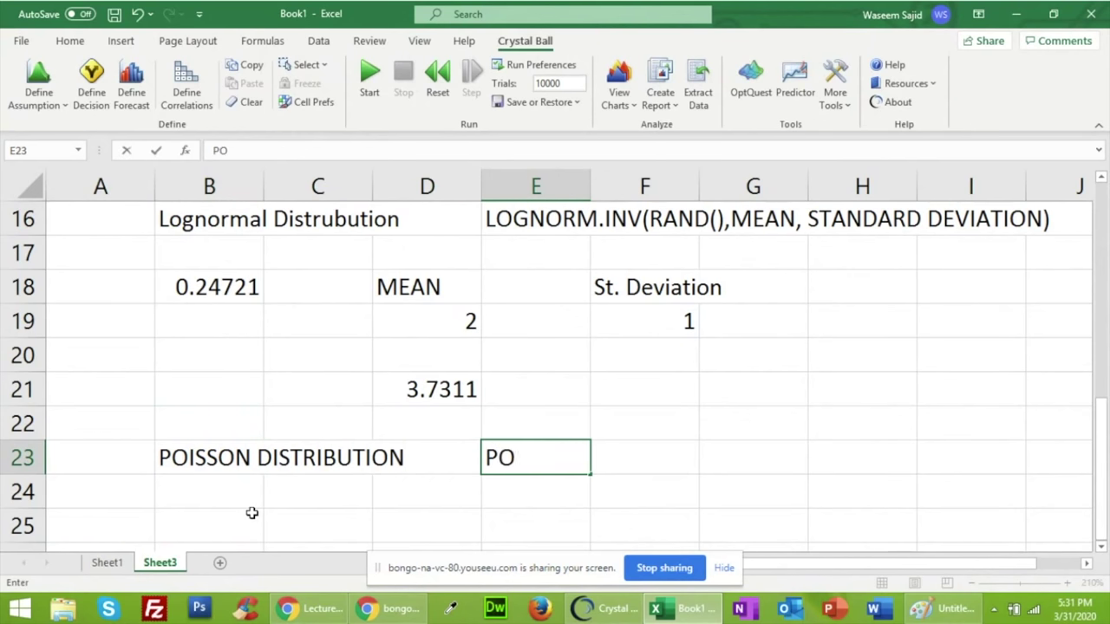
pyautogui.write('ISSON')
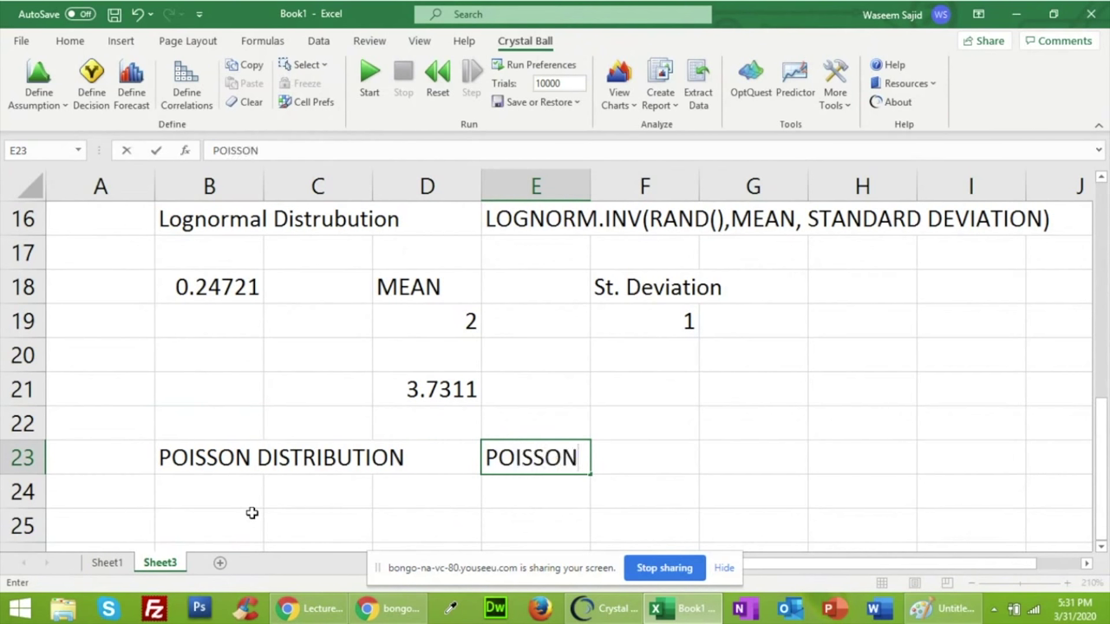
pyautogui.write('.DIST')
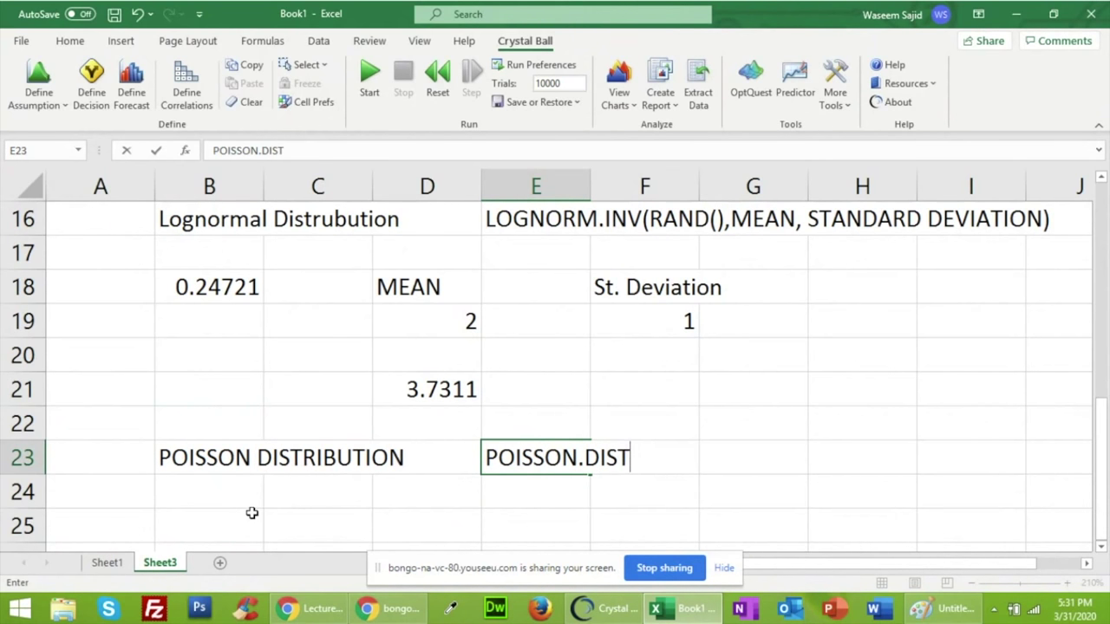
pyautogui.write('(RA')
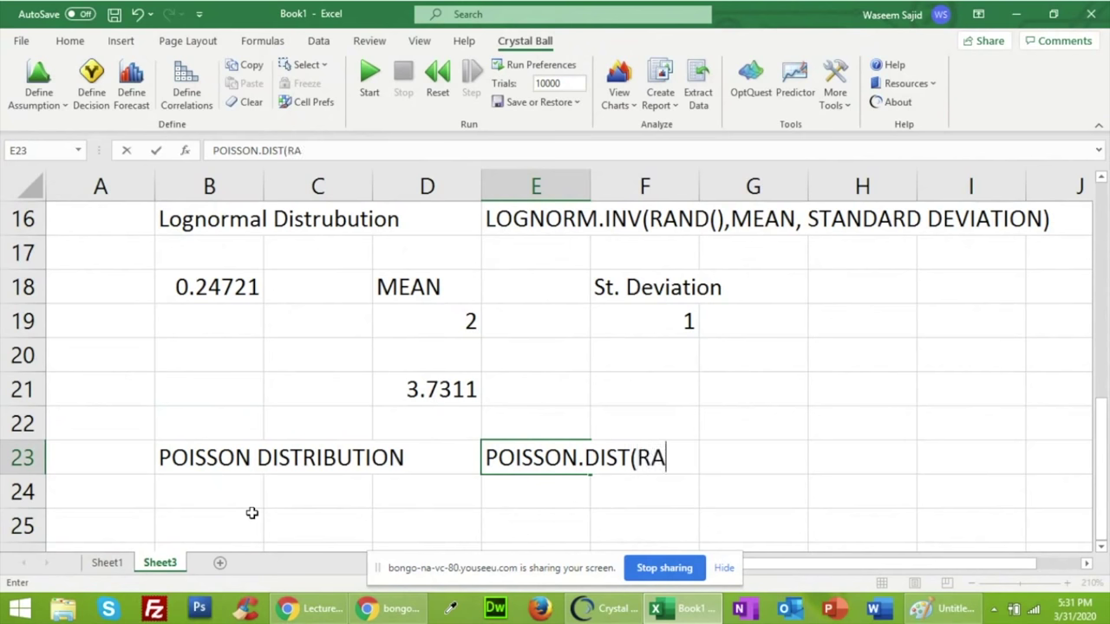
pyautogui.write('ND')
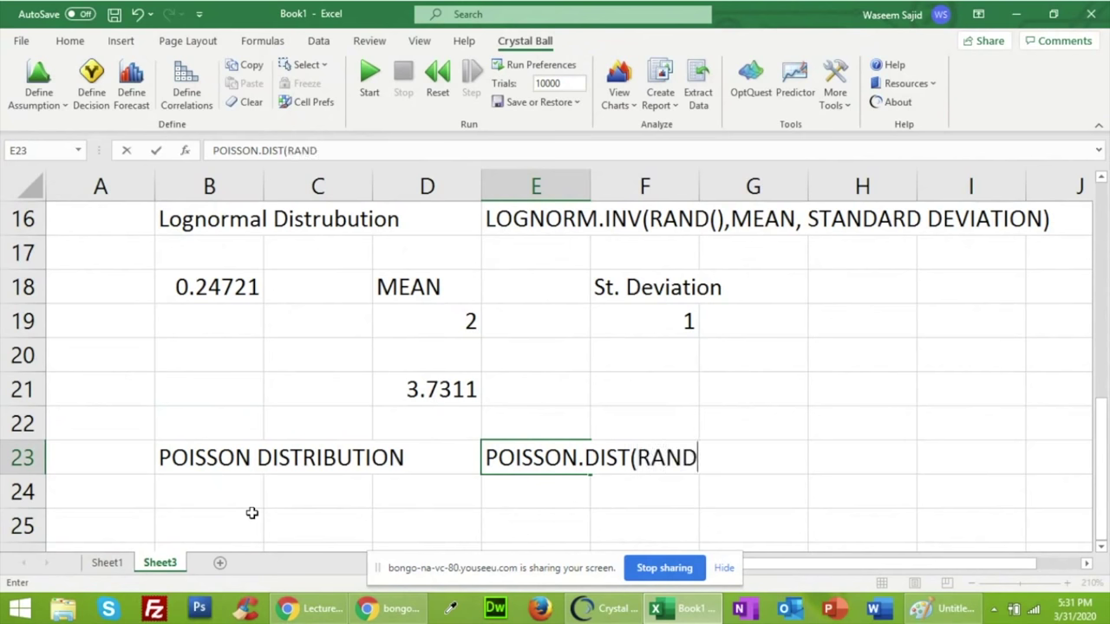
pyautogui.write('(),CN)')
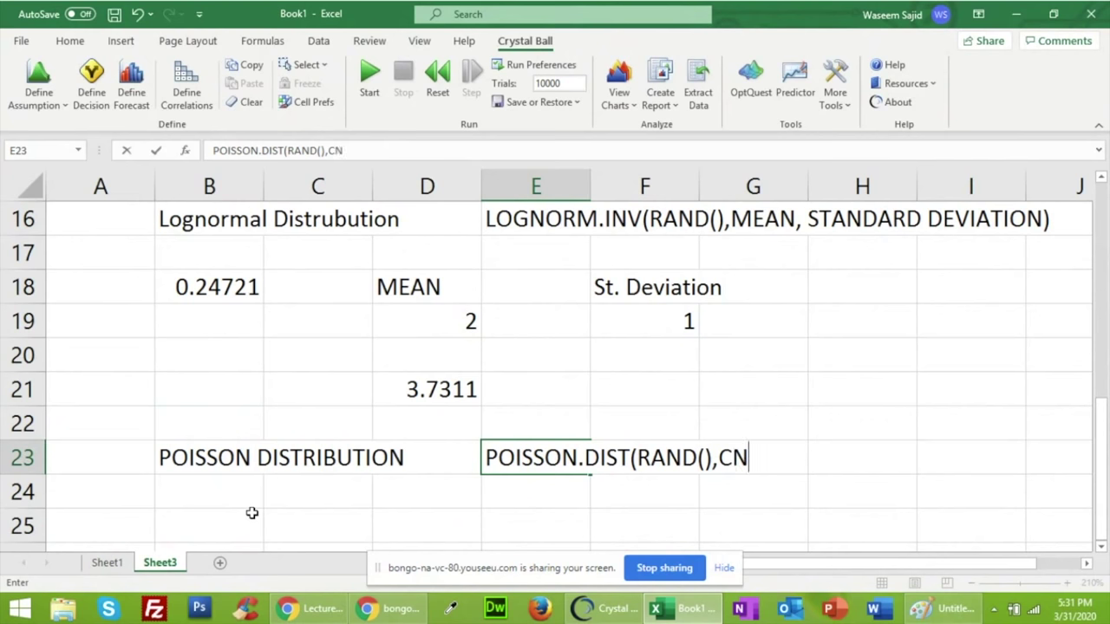
pyautogui.click(251, 513)
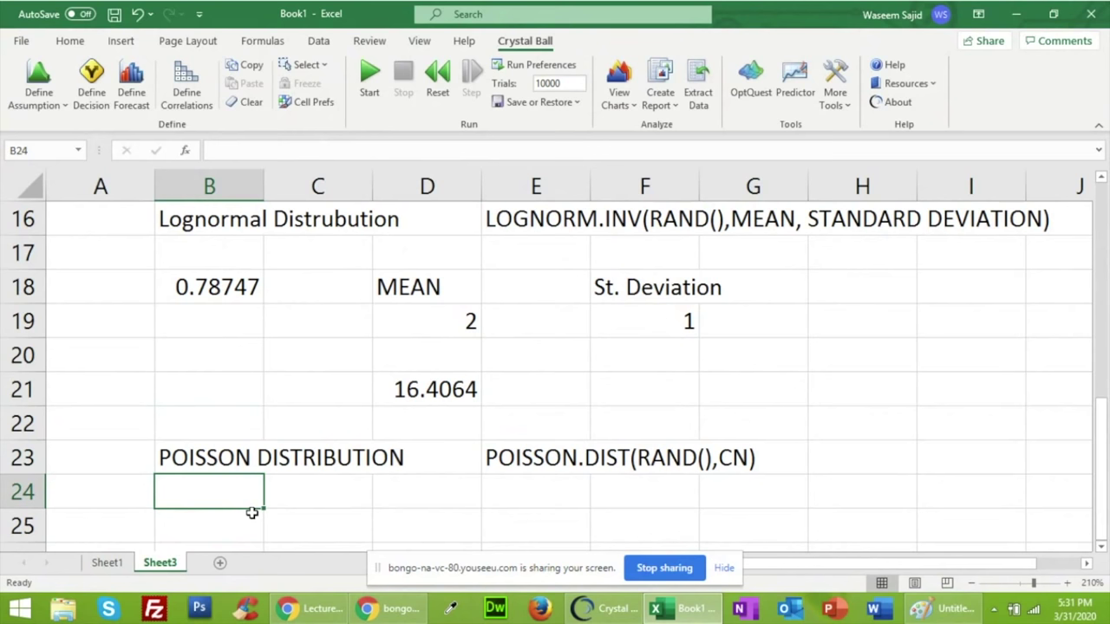
# Enter the formula =RAND() in cell B25 under the Poisson heading
pyautogui.click(277, 516)
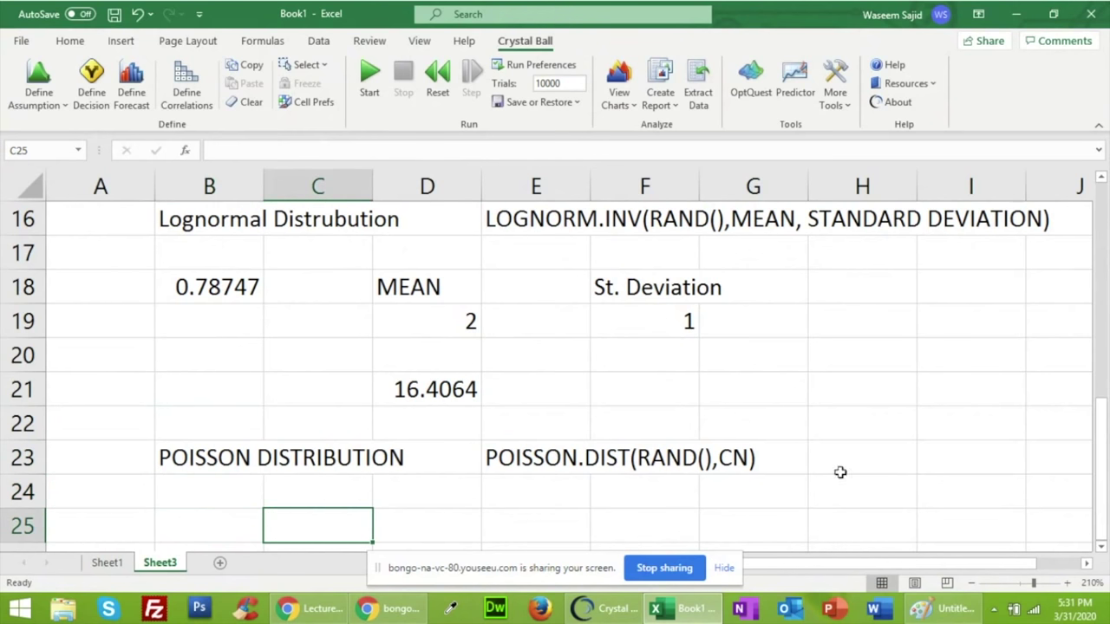
pyautogui.scroll(-1, 1101, 554)
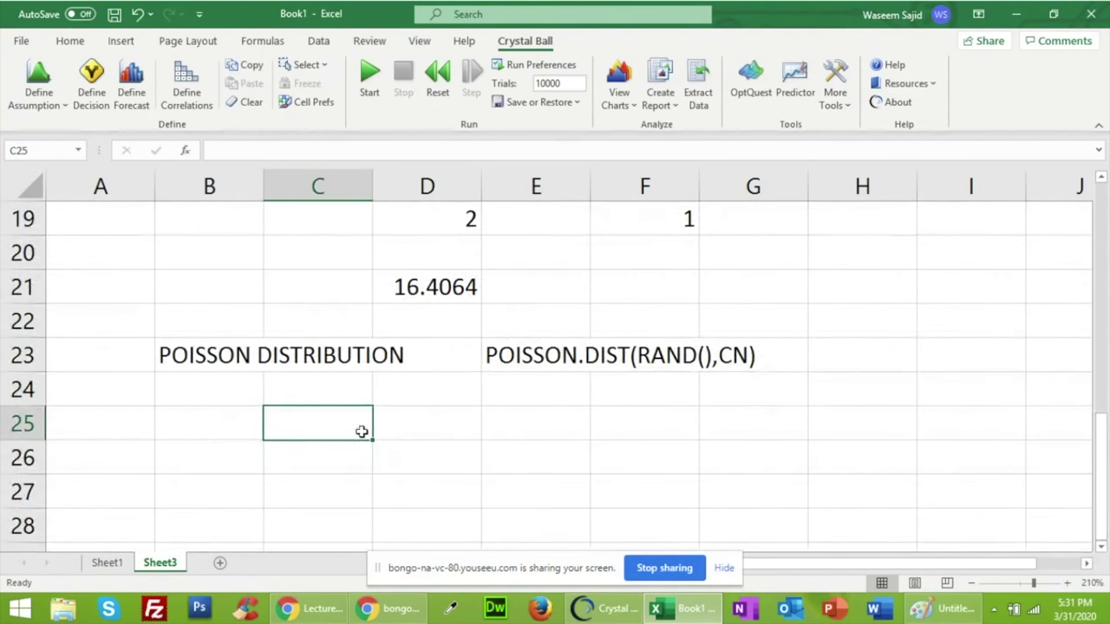
pyautogui.click(238, 422)
pyautogui.write('=RA')
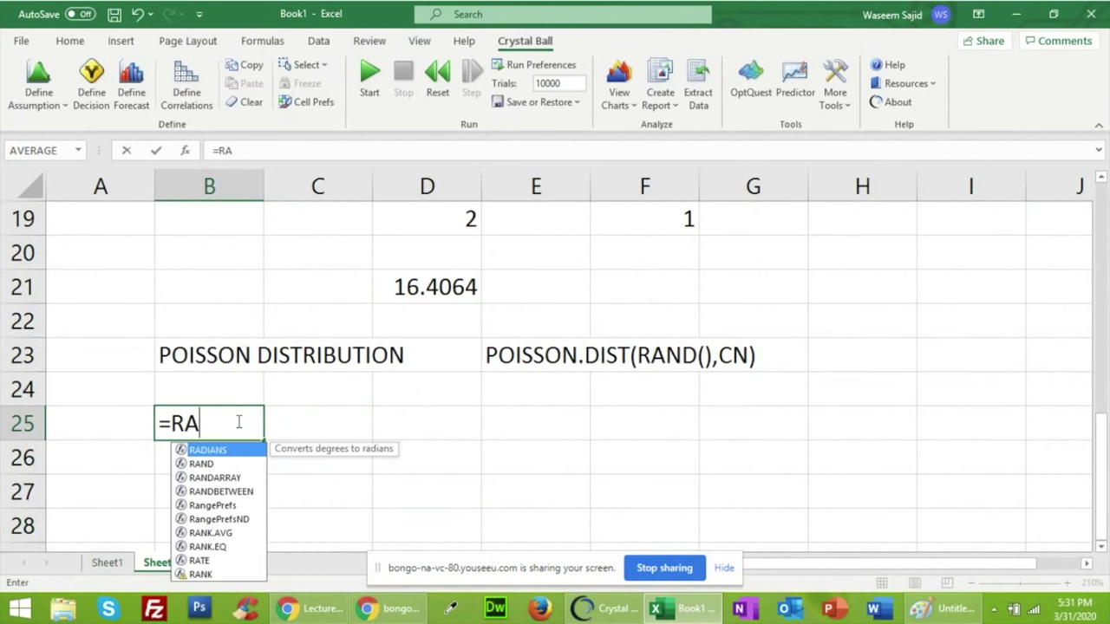
pyautogui.click(196, 465)
pyautogui.doubleClick(196, 466)
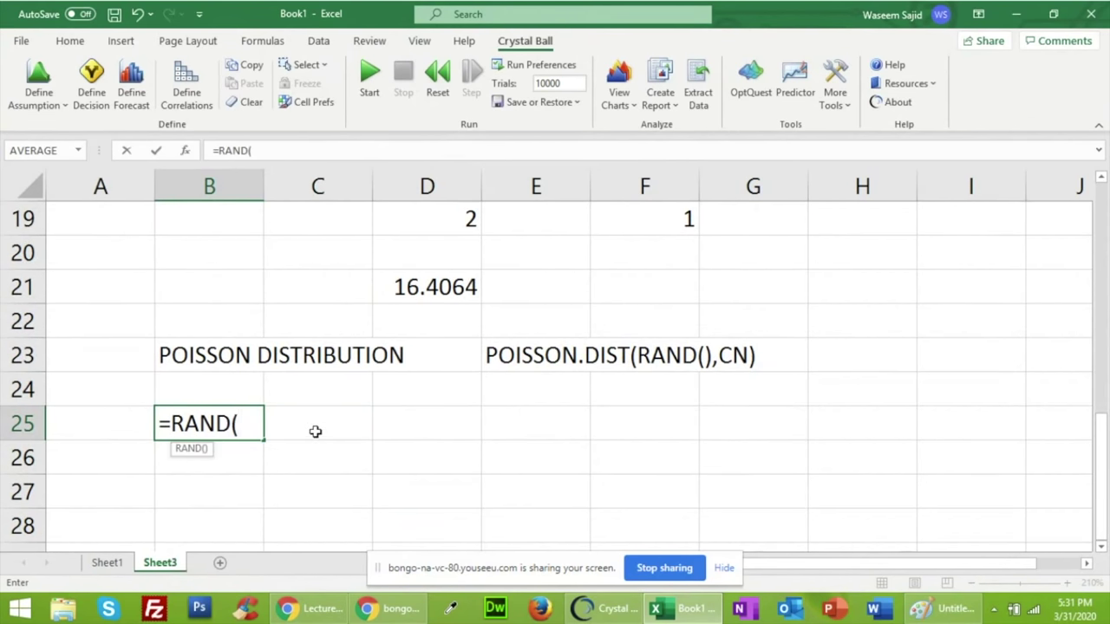
pyautogui.write(')')
pyautogui.press('Return')
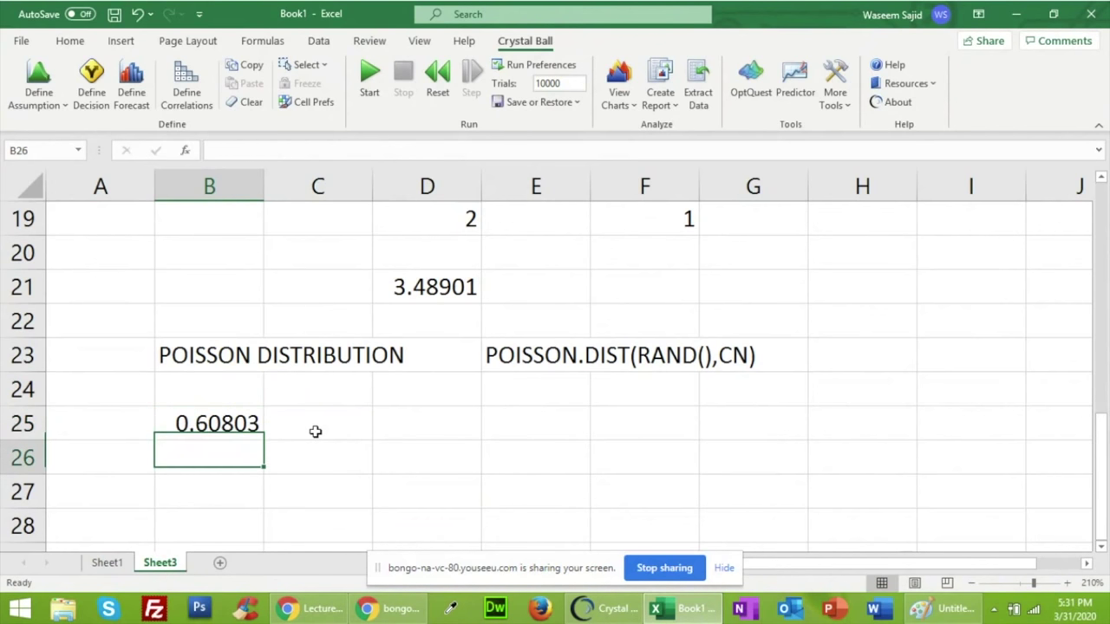
# Enter the label Mean in cell D25 beside the Poisson random number
pyautogui.press('Up')
pyautogui.press('Right')
pyautogui.press('Right')
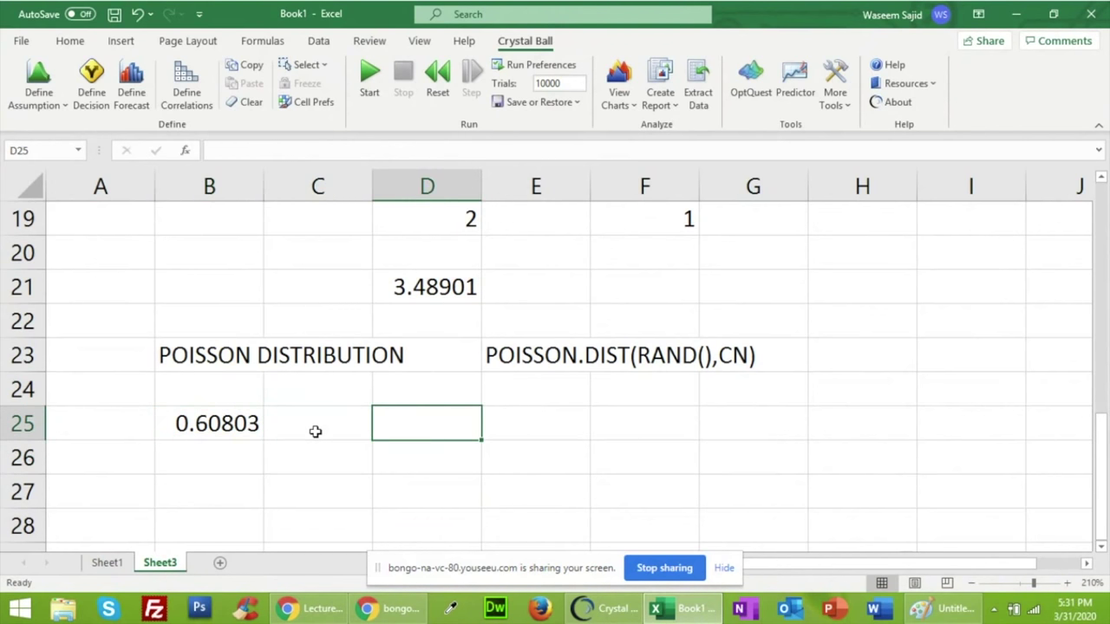
pyautogui.write('mEA')
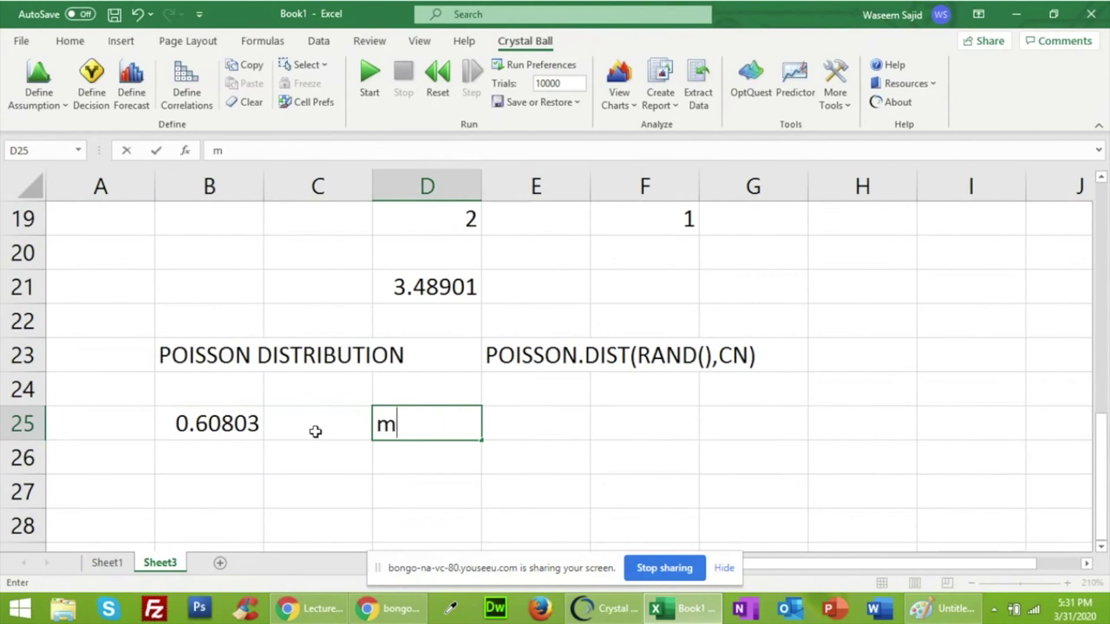
pyautogui.press('BackSpace')
pyautogui.press('BackSpace')
pyautogui.press('BackSpace')
pyautogui.write('Mean')
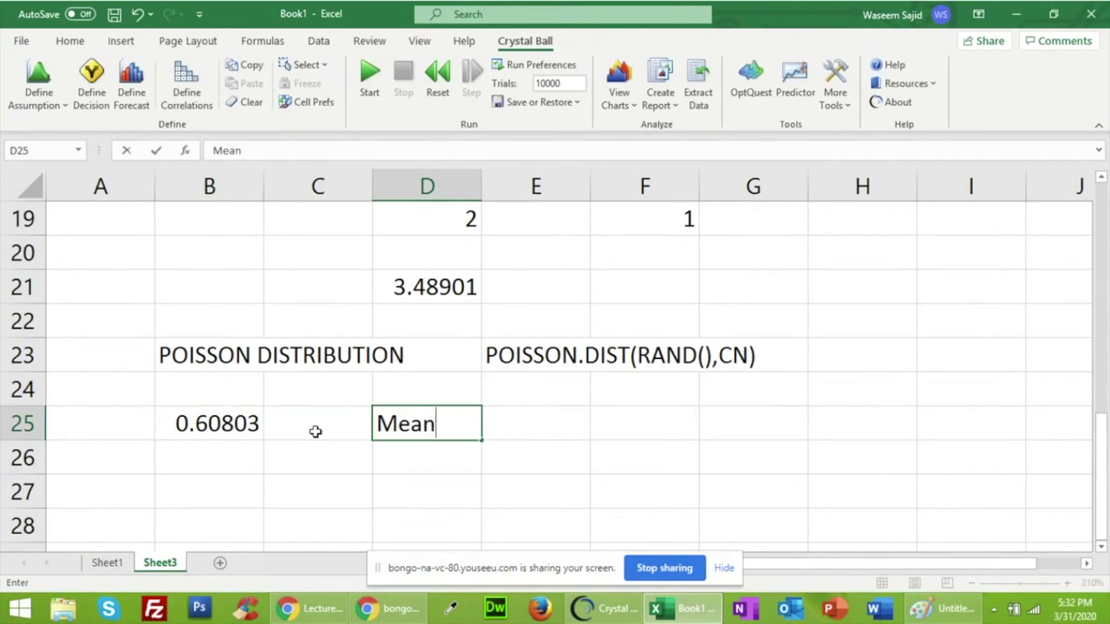
pyautogui.press('Tab')
# Enter the label St. Deviation in cell F25
pyautogui.press('Tab')
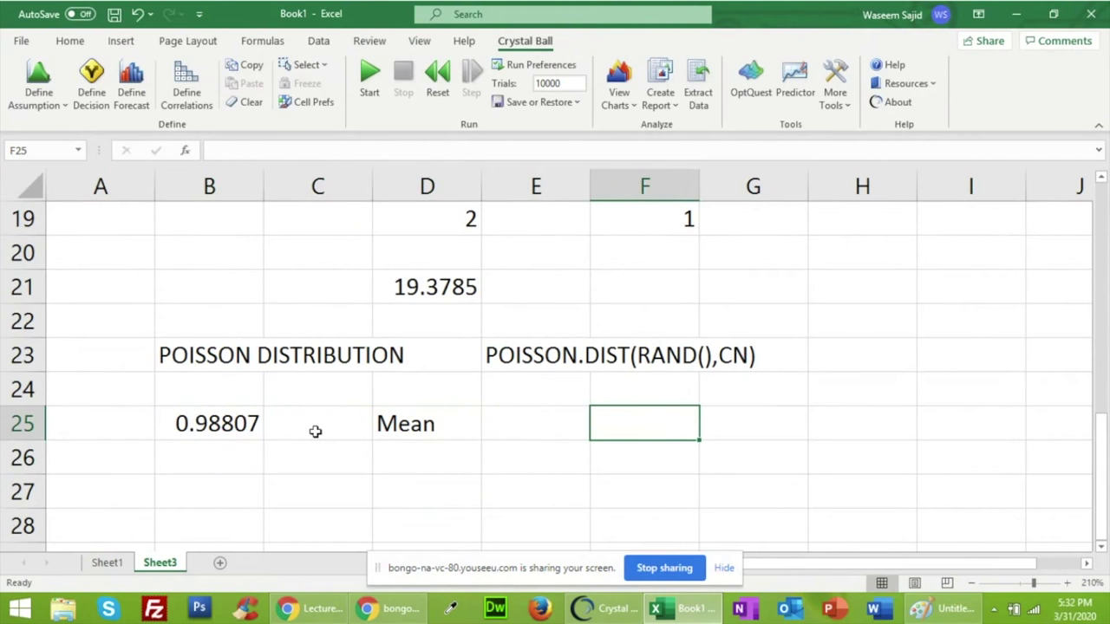
pyautogui.write('St')
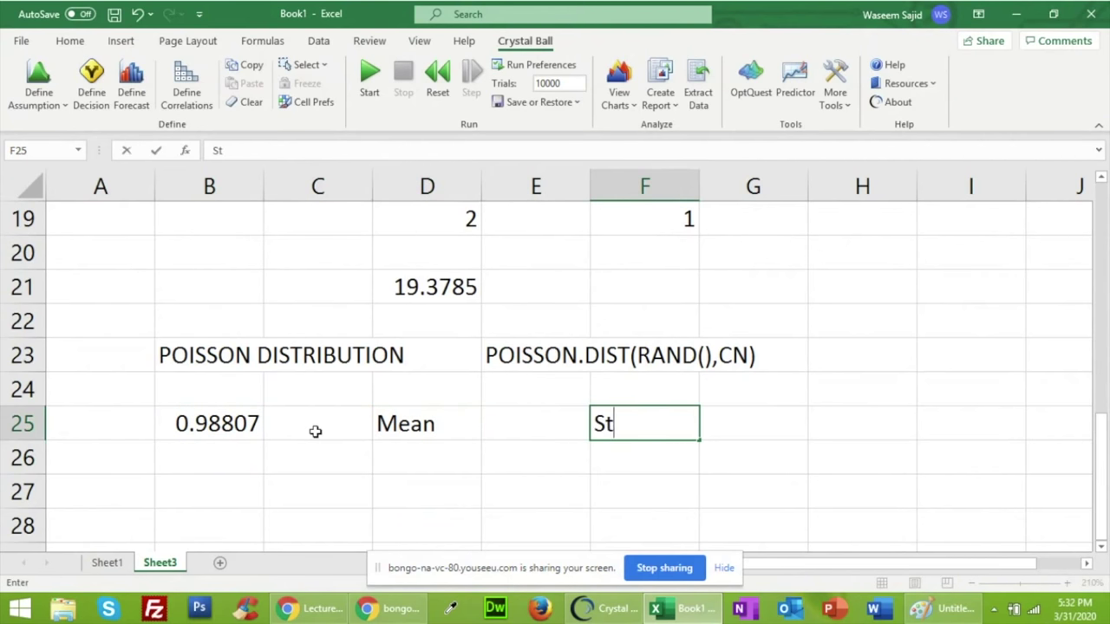
pyautogui.write('. Deviation')
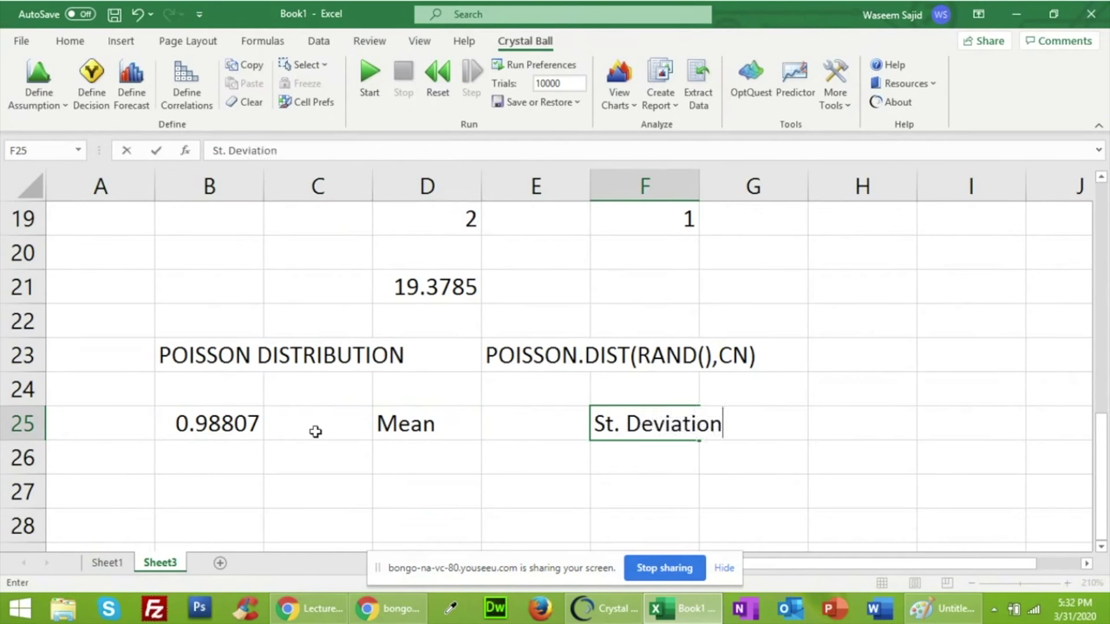
pyautogui.press('Return')
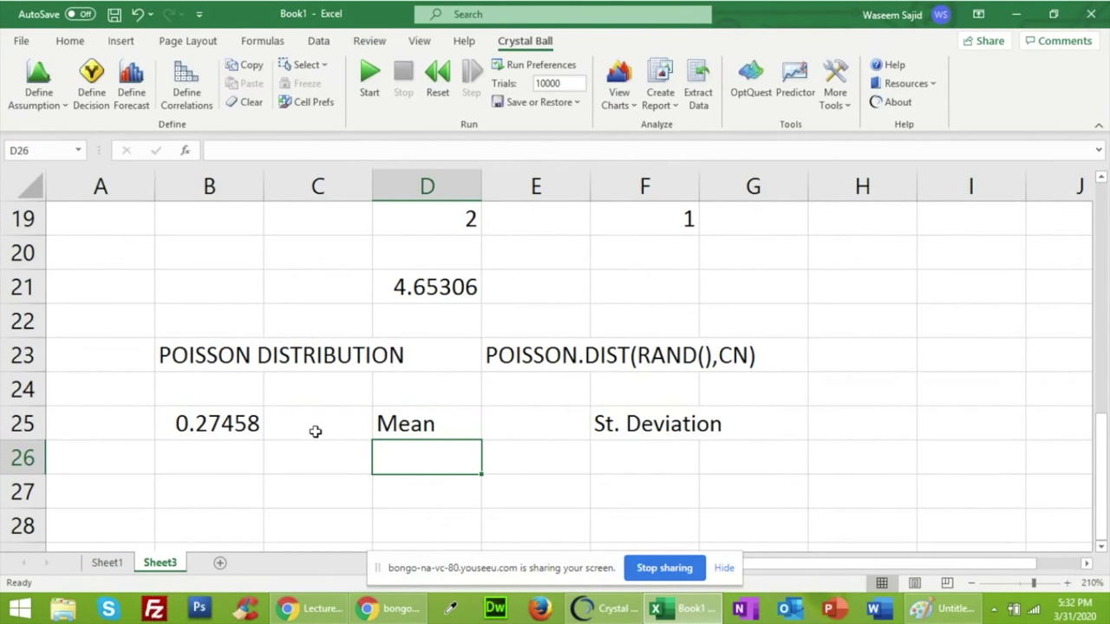
# Enter 2 as the mean in D26 and 1 as the standard deviation in F26
pyautogui.write('2')
pyautogui.press('Tab')
pyautogui.press('Tab')
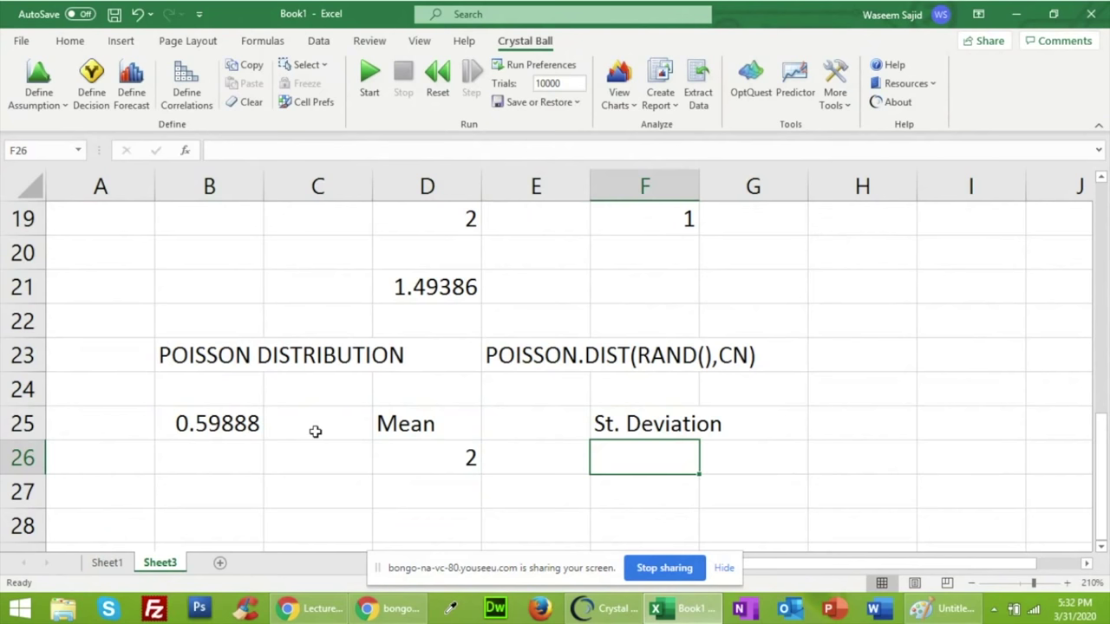
pyautogui.write('1')
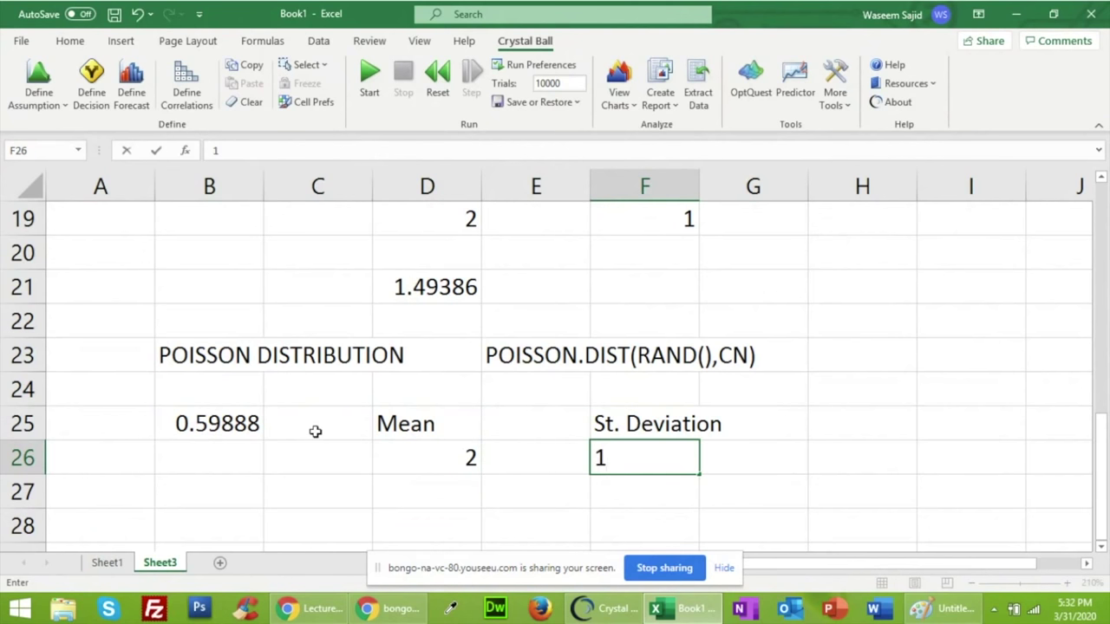
pyautogui.press('Return')
# Start a POISSON.DIST formula in cell D28 with B25 as the x argument
pyautogui.press('Return')
pyautogui.press('Left')
pyautogui.press('Left')
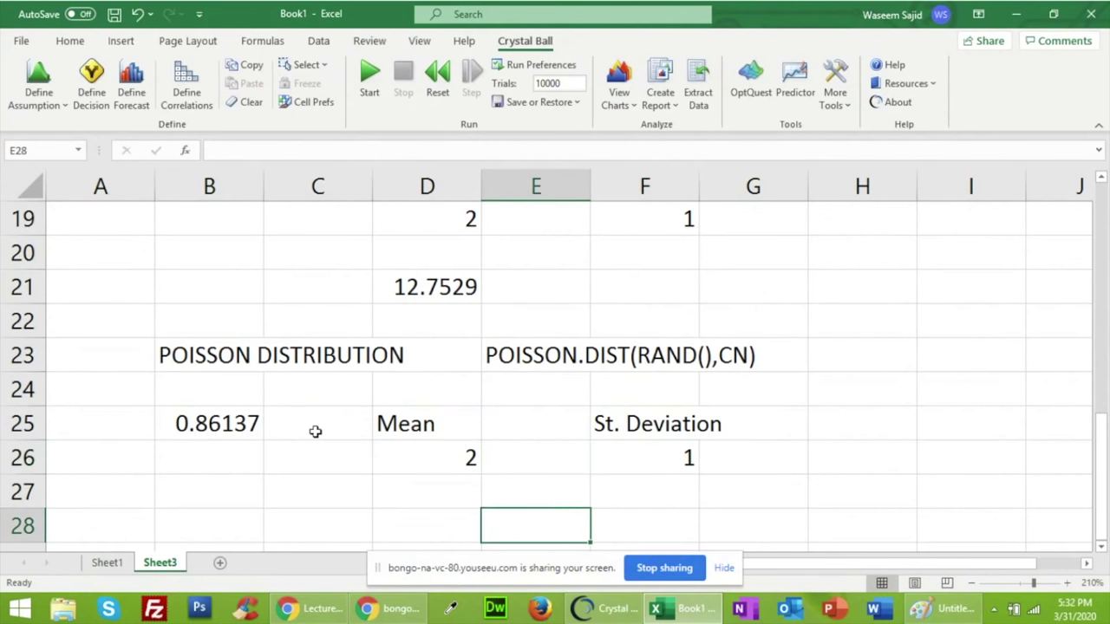
pyautogui.write('=')
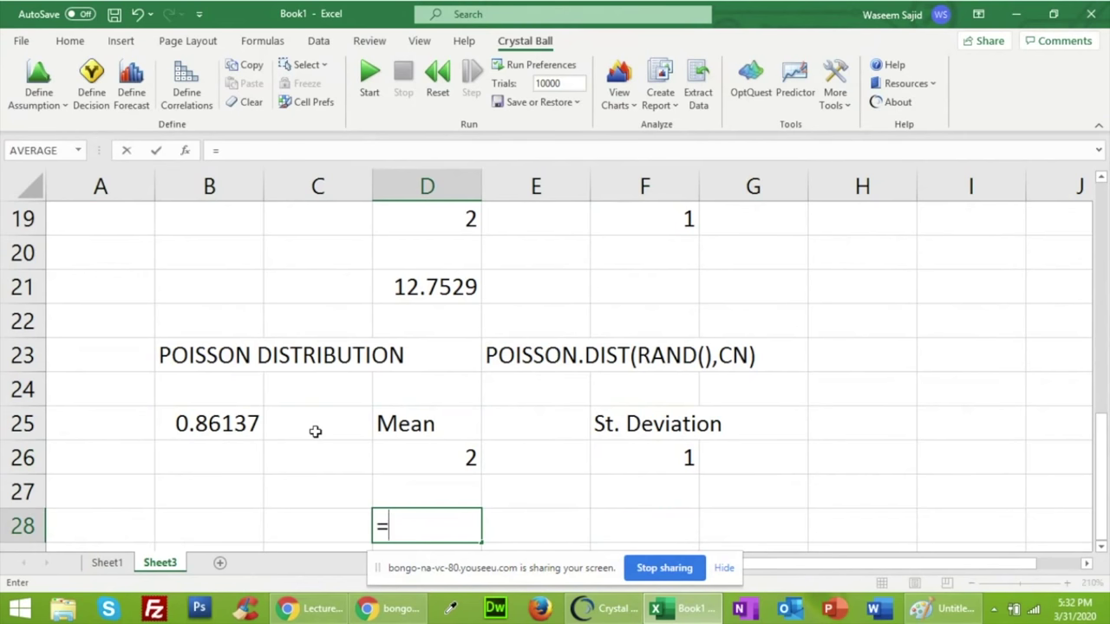
pyautogui.write('po')
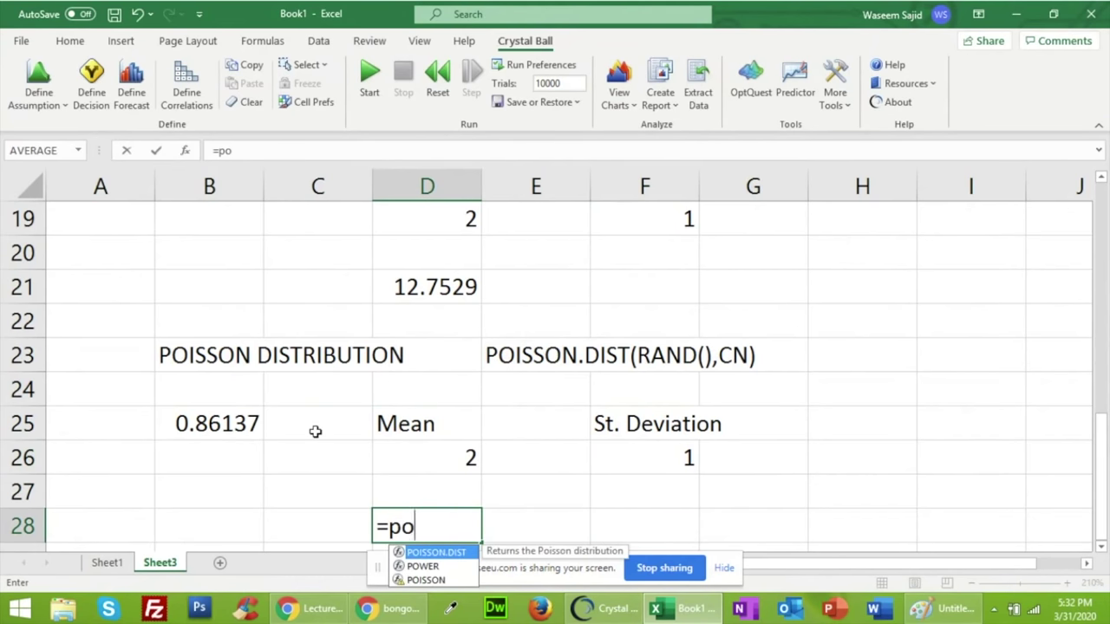
pyautogui.doubleClick(436, 552)
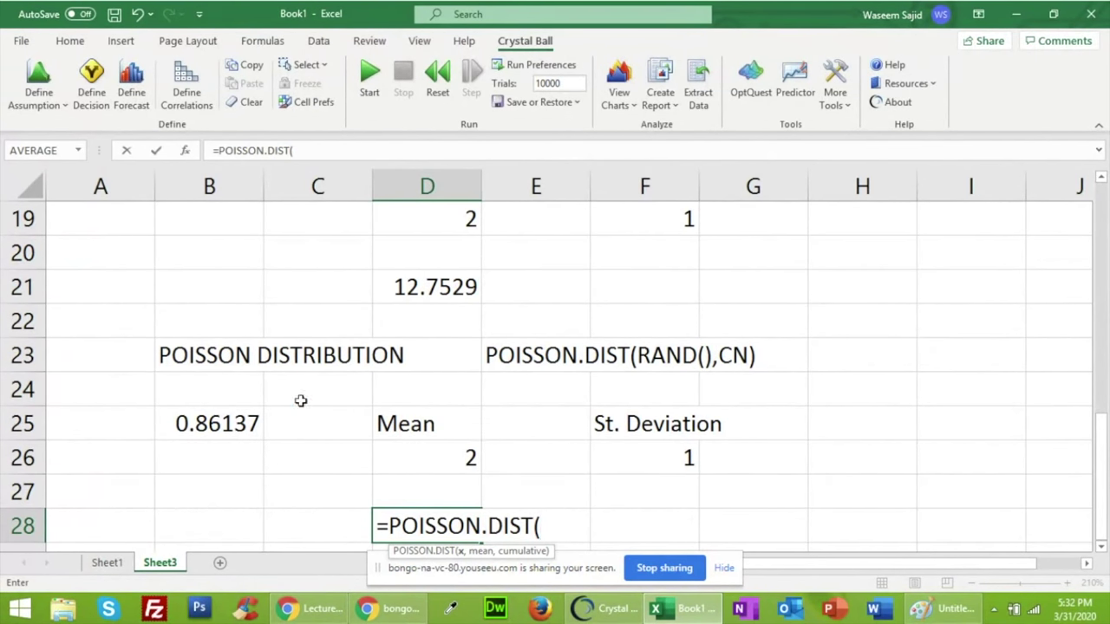
pyautogui.click(190, 427)
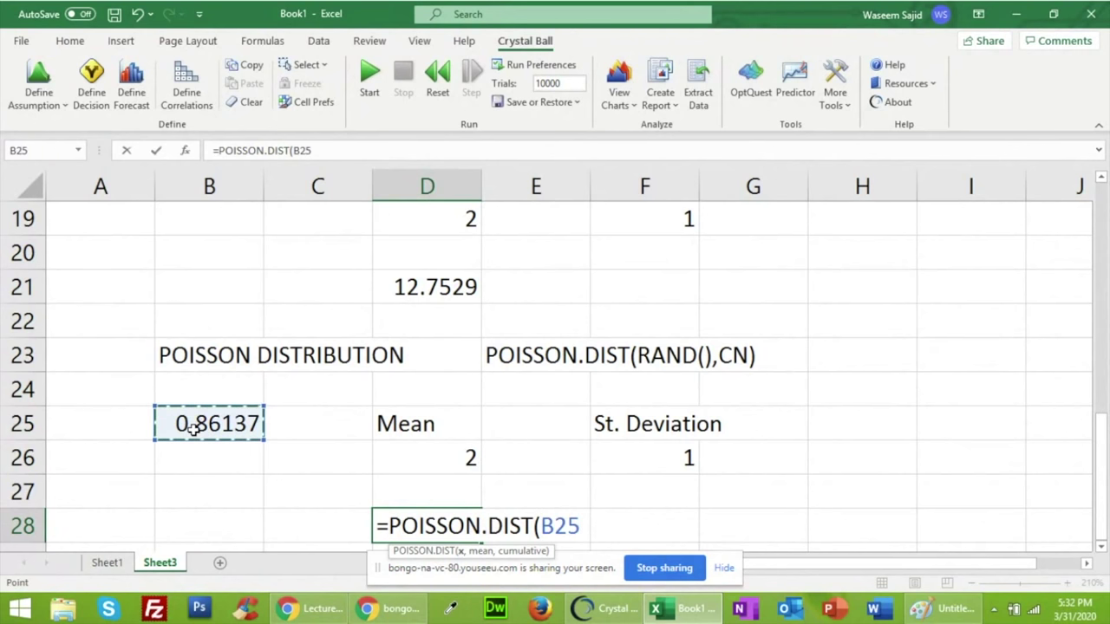
pyautogui.write(',')
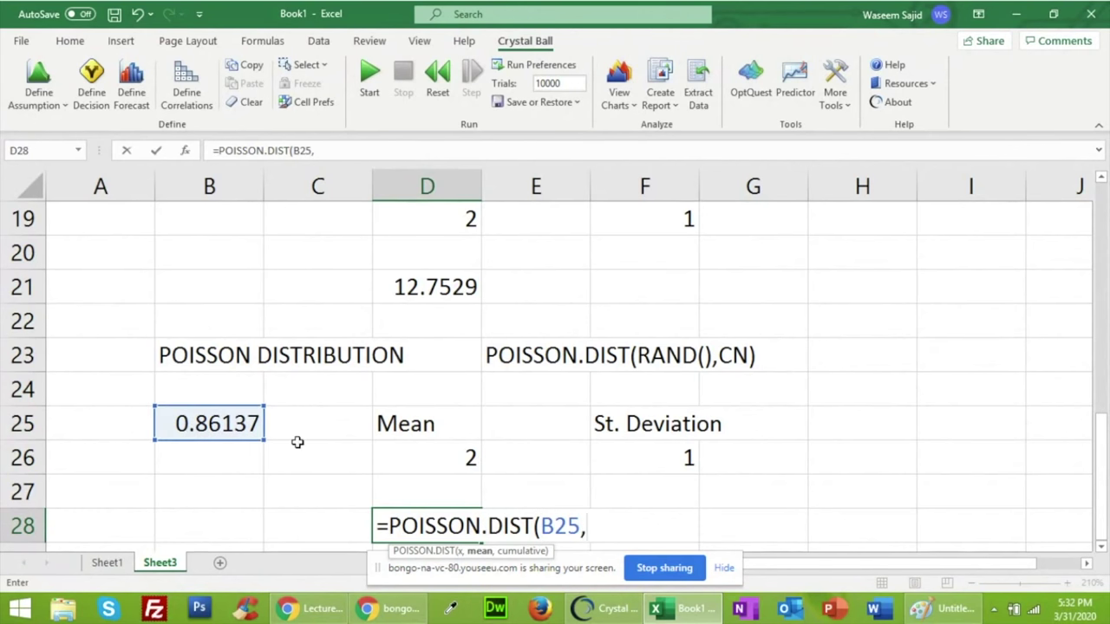
# Complete the POISSON.DIST formula with D26 as the mean and TRUE for the cumulative argument
pyautogui.click(382, 456)
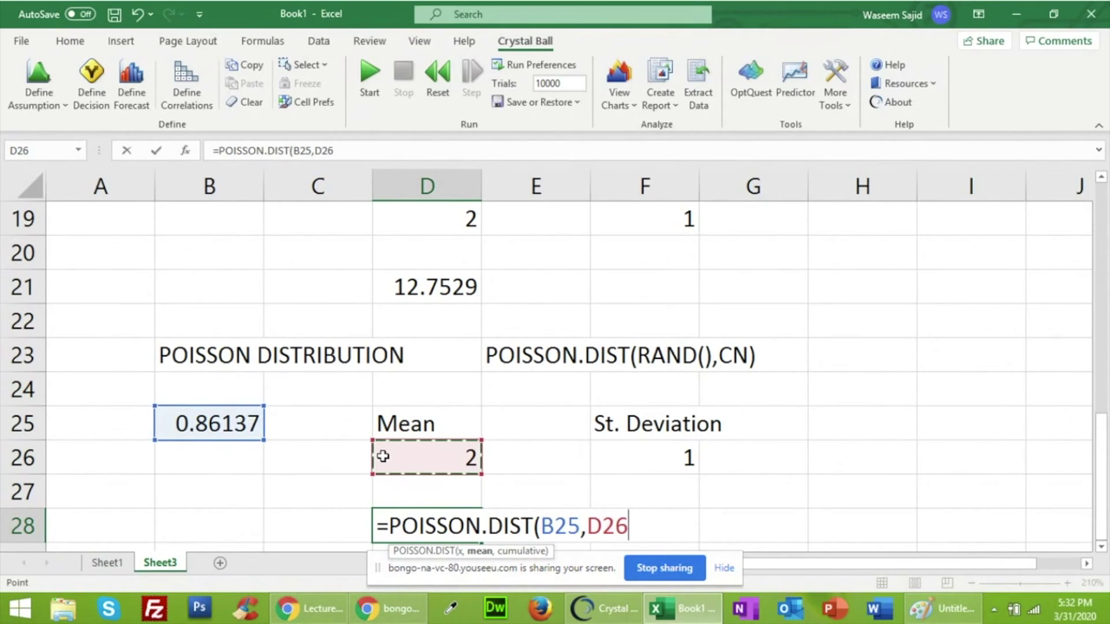
pyautogui.write(',')
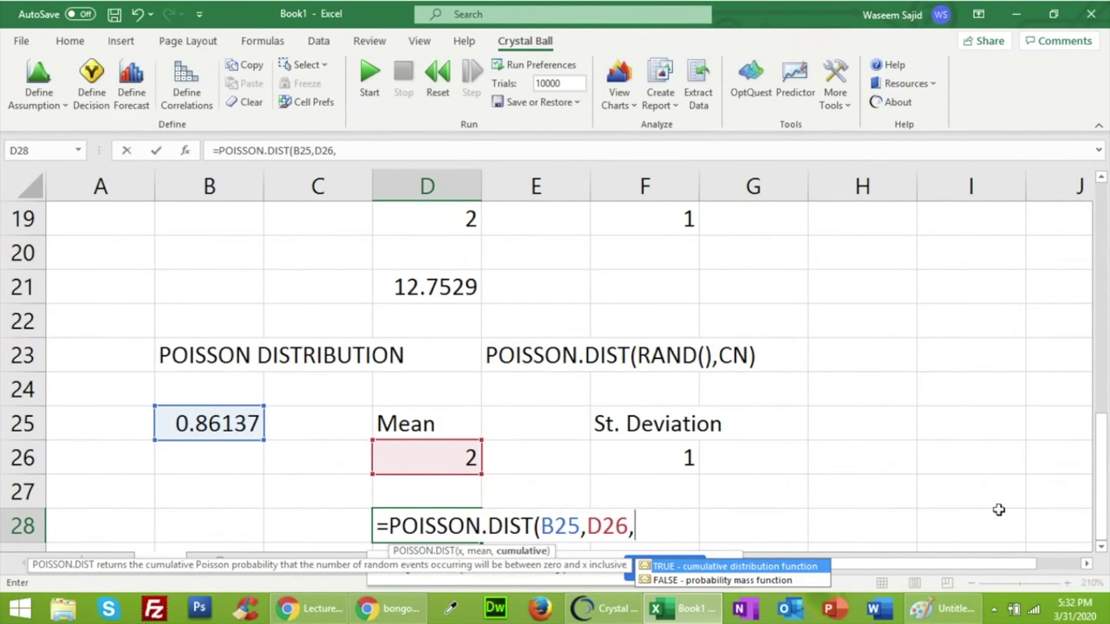
pyautogui.scroll(-1, 1099, 553)
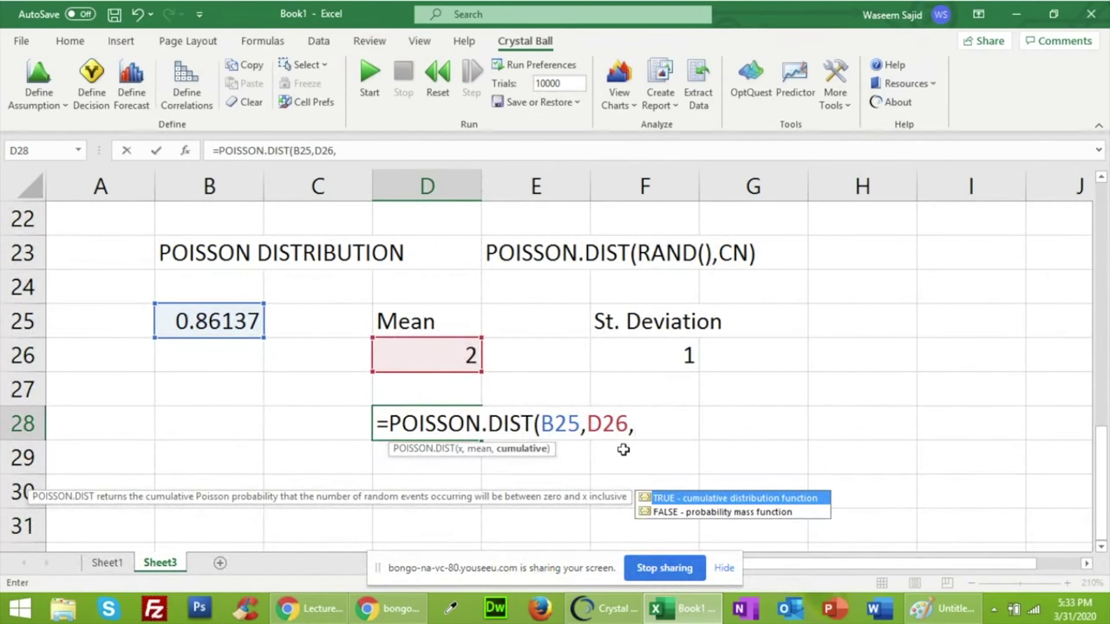
pyautogui.doubleClick(665, 501)
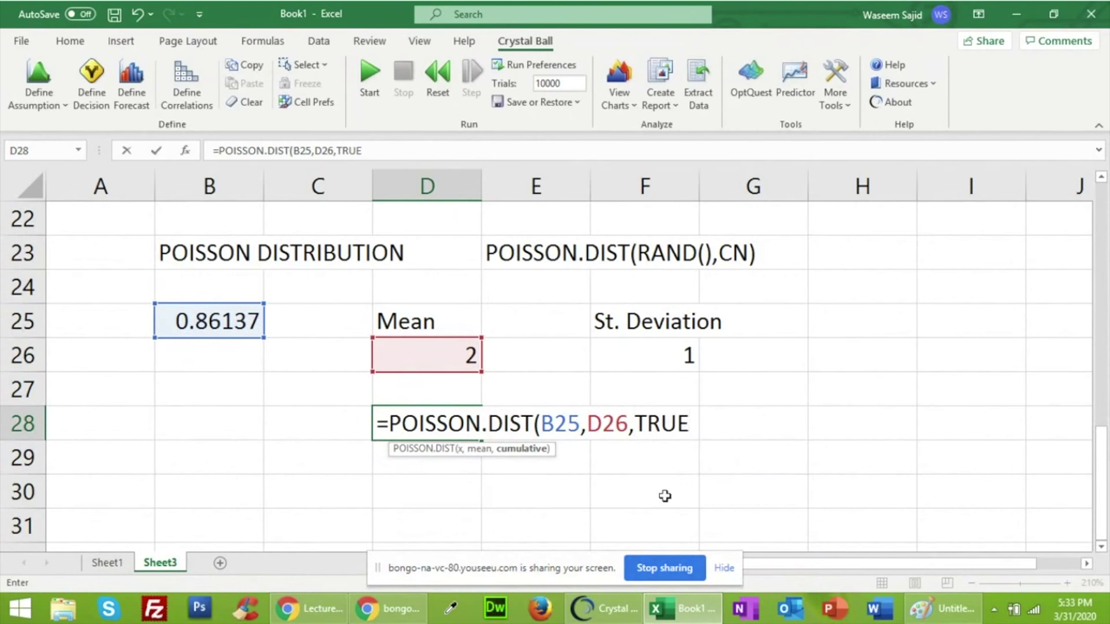
pyautogui.write(')')
pyautogui.press('Return')
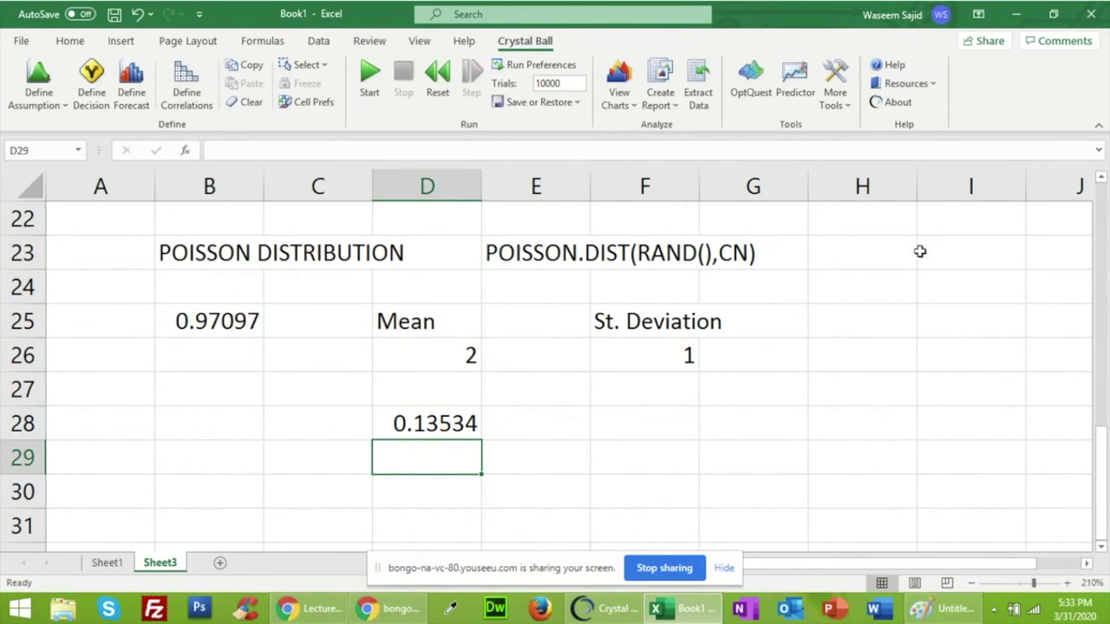
# Restore the workbook window to a smaller size and shift it aside to read the meeting's public chat
pyautogui.click(1062, 13)
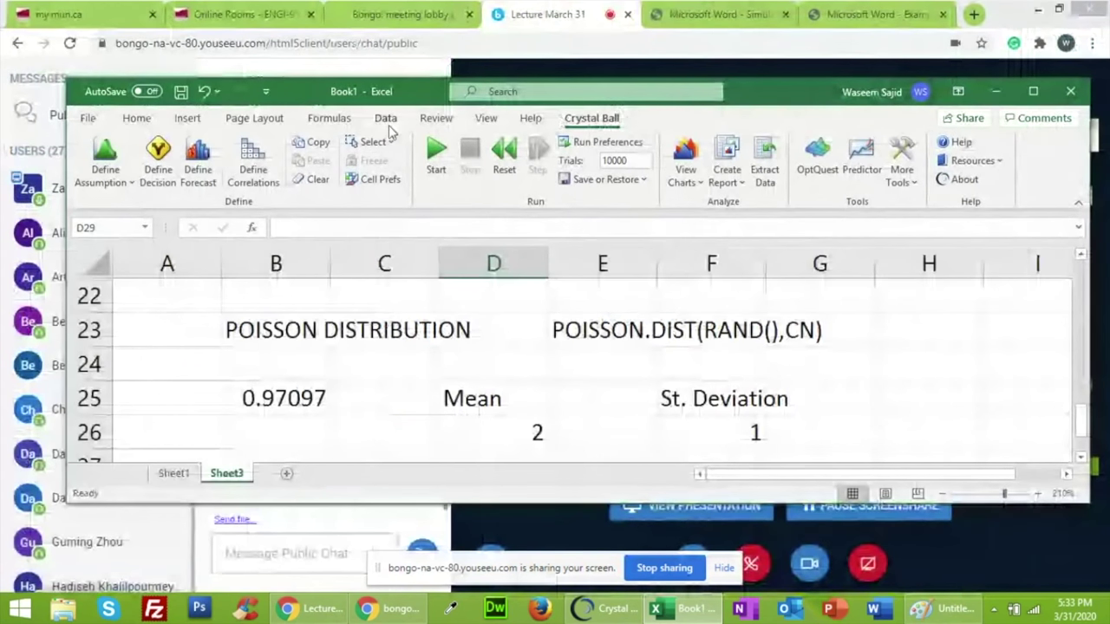
pyautogui.moveTo(321, 92); pyautogui.dragTo(557, 28)
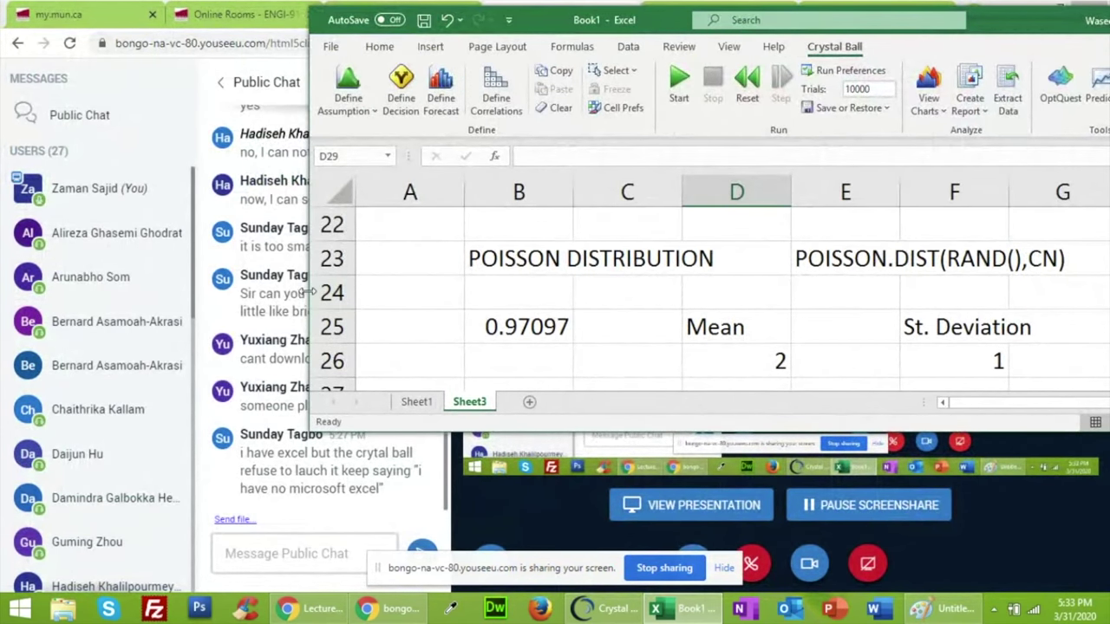
pyautogui.moveTo(310, 289); pyautogui.dragTo(431, 270)
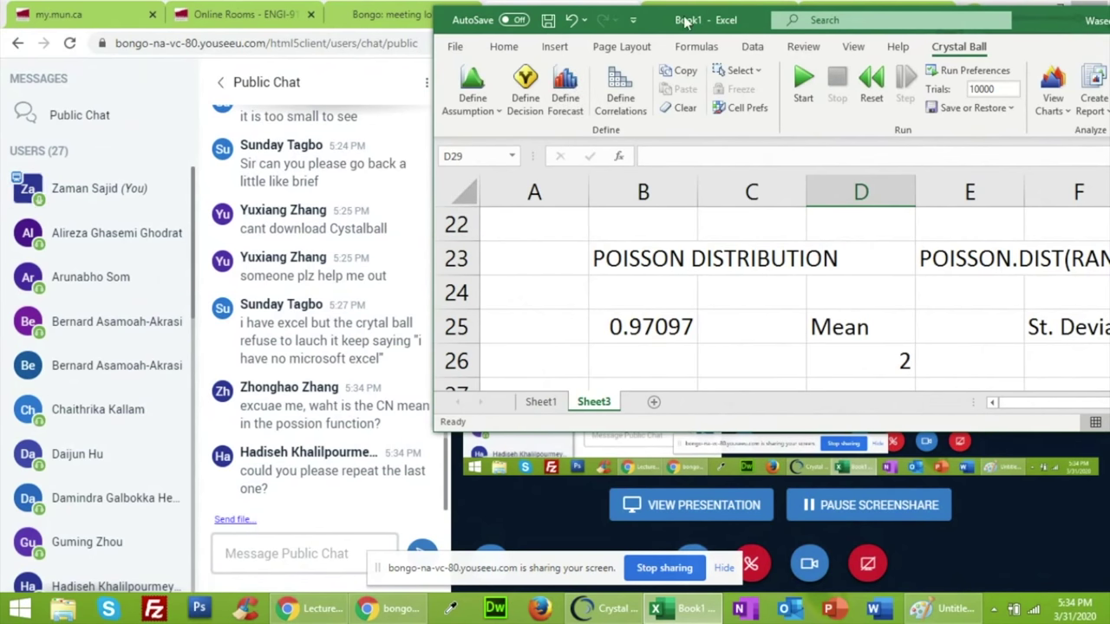
# Reposition and enlarge the workbook window to show row 28, and review the arguments of the POISSON.DIST formula in D28
pyautogui.moveTo(748, 21); pyautogui.dragTo(484, 40)
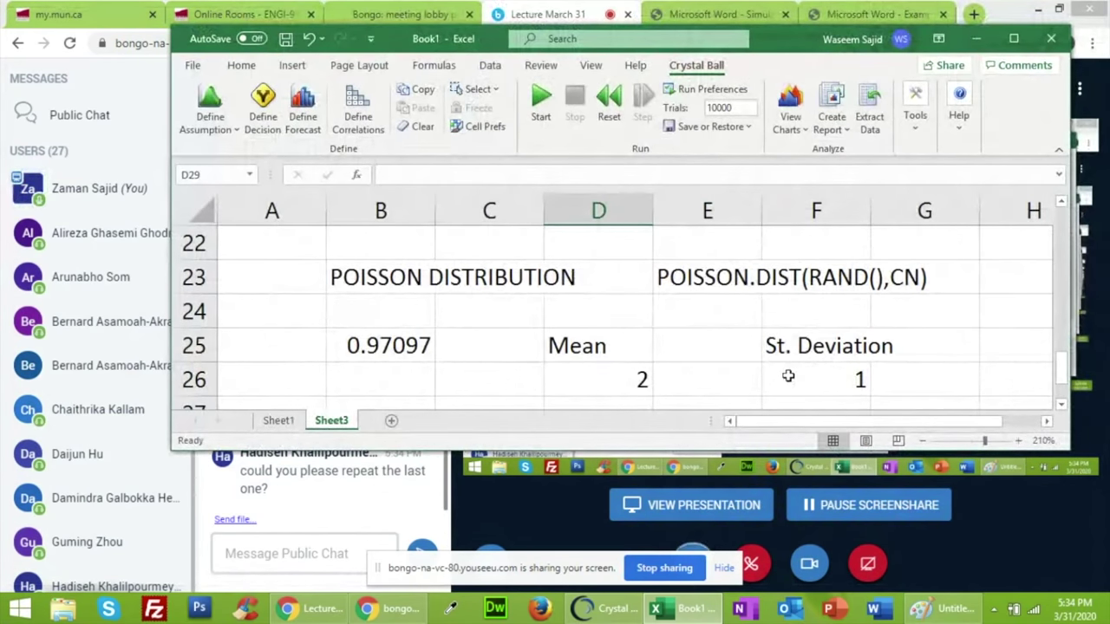
pyautogui.moveTo(785, 450); pyautogui.dragTo(754, 520)
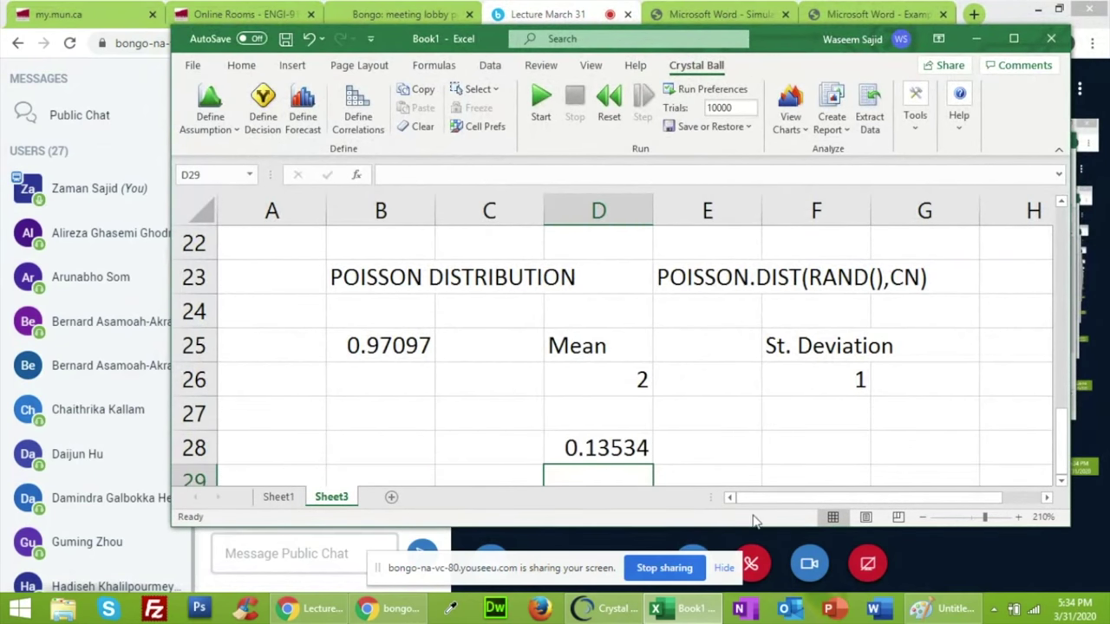
pyautogui.click(623, 454)
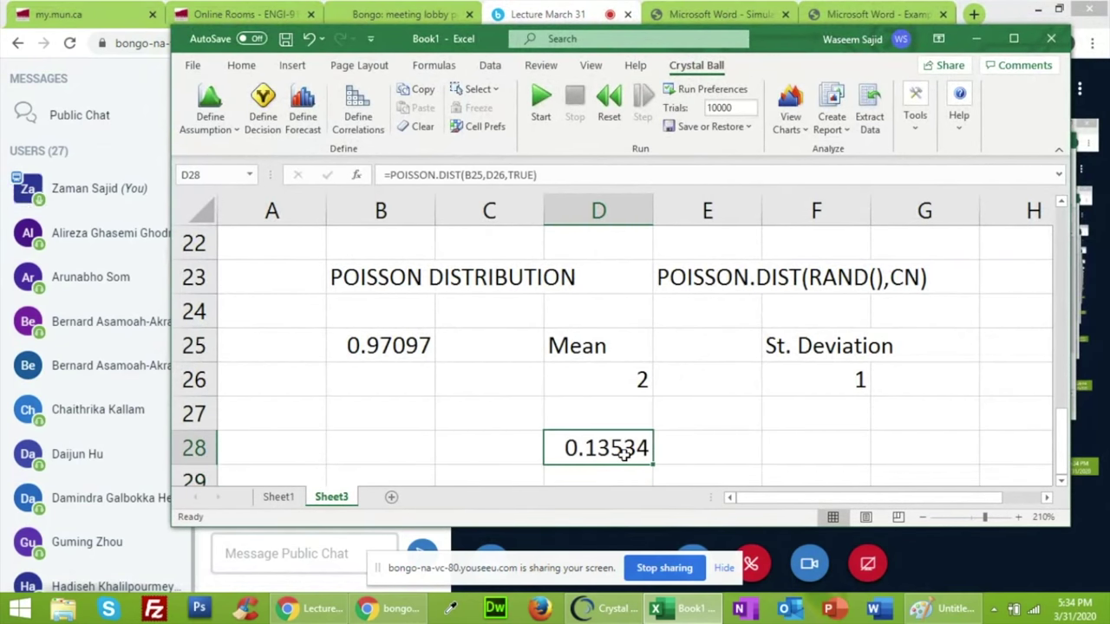
pyautogui.doubleClick(624, 454)
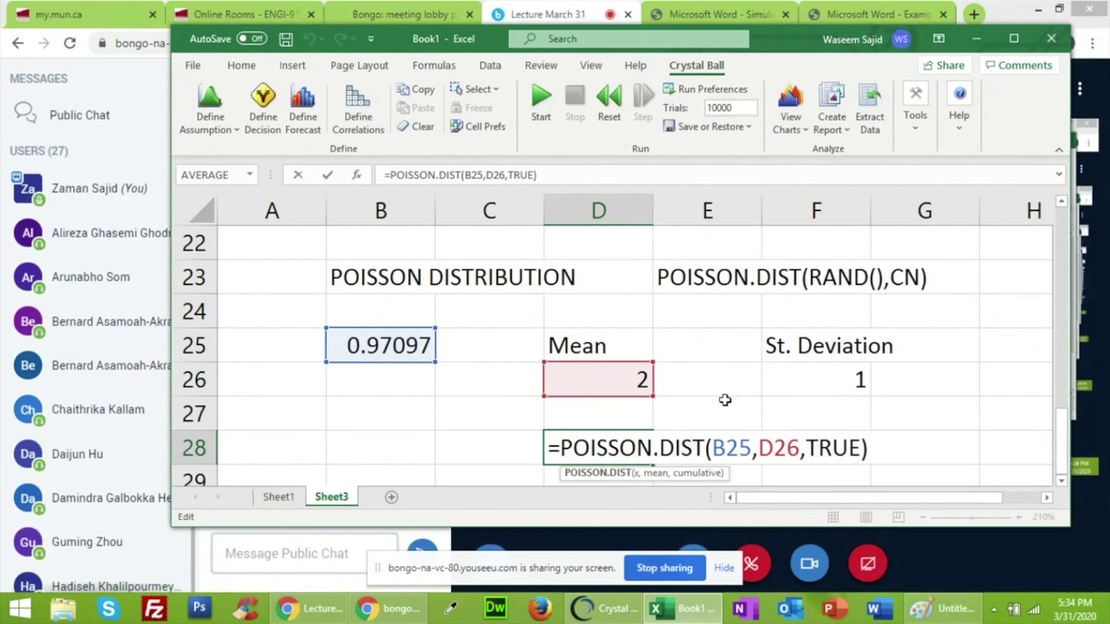
pyautogui.press('Return')
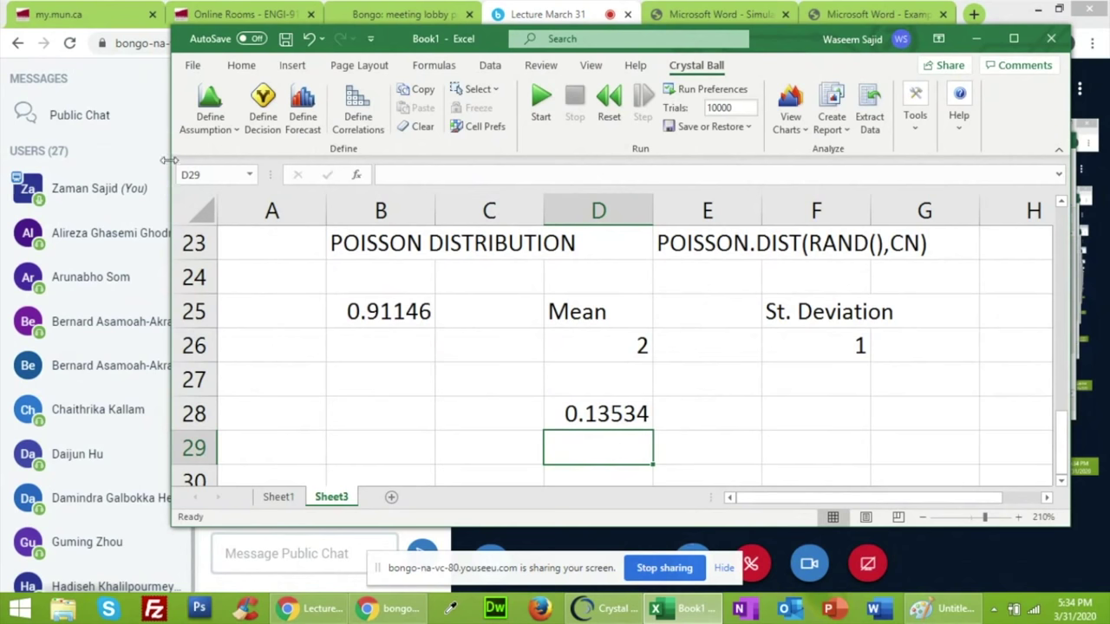
# Narrow the workbook window to read the meeting chat, and bring up the Simulation Example PDF in the browser
pyautogui.moveTo(171, 160); pyautogui.dragTo(419, 148)
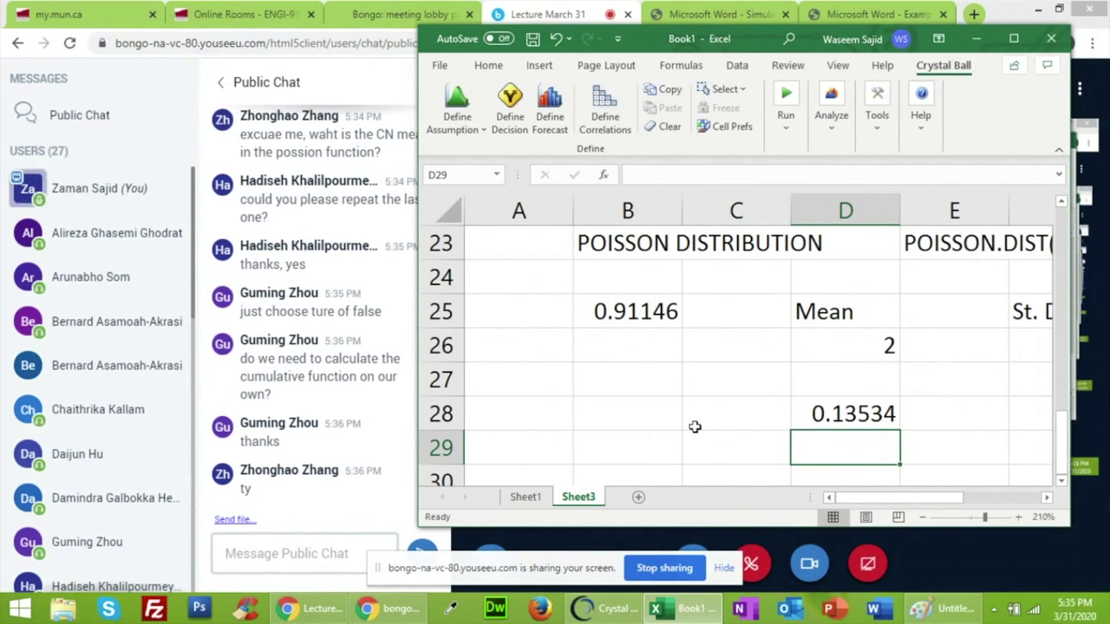
pyautogui.click(694, 10)
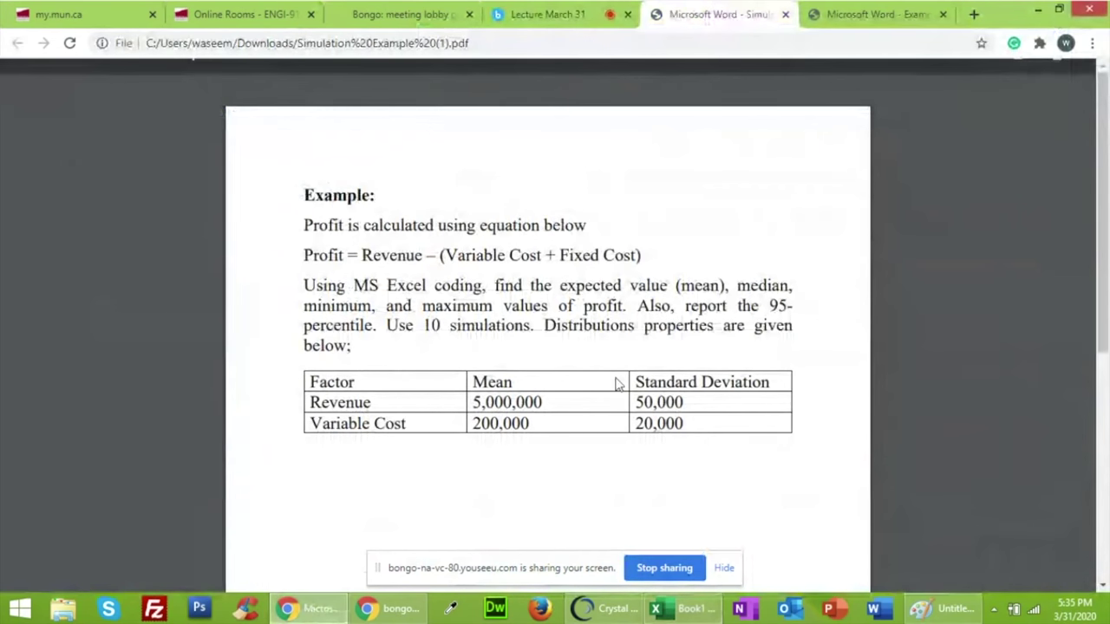
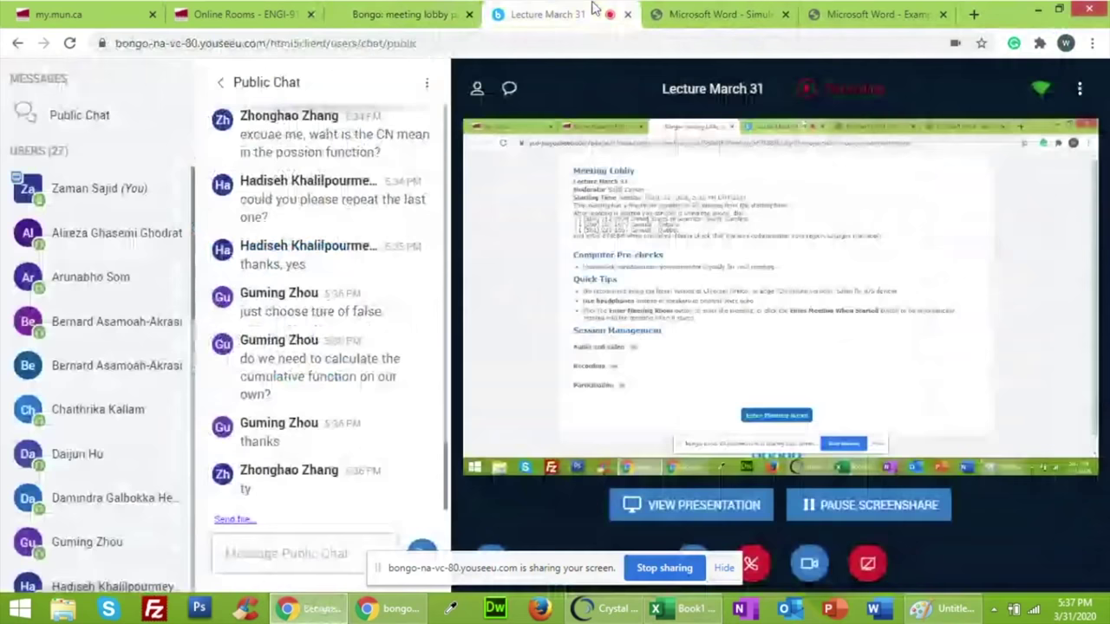
# Switch back to the Excel workbook and add a new worksheet, displayed at 150% zoom in a wider window
pyautogui.click(680, 608)
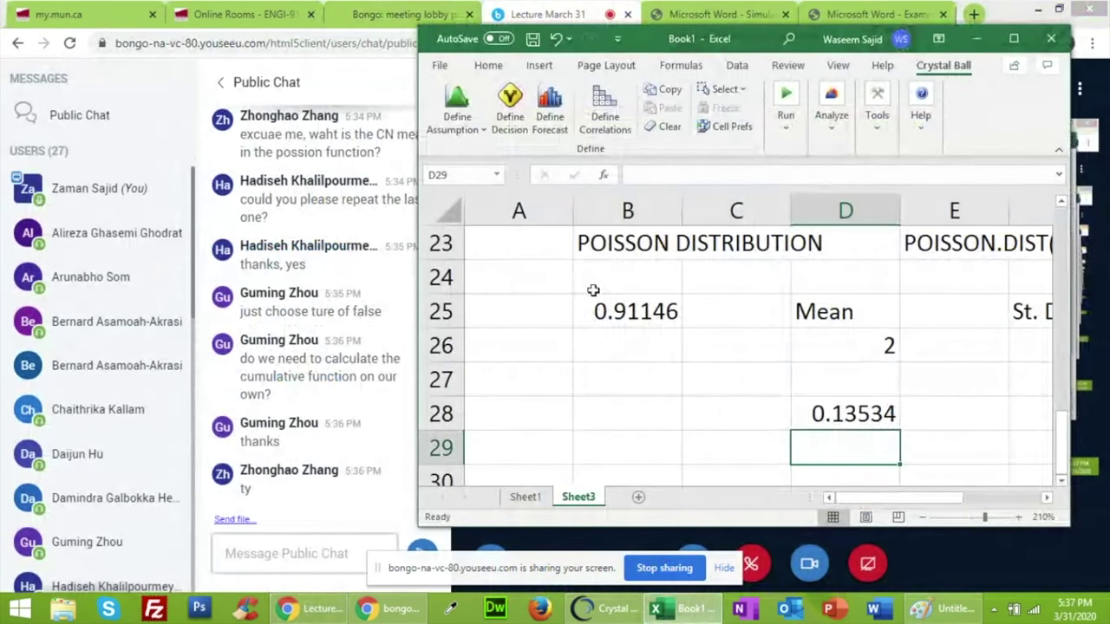
pyautogui.click(638, 497)
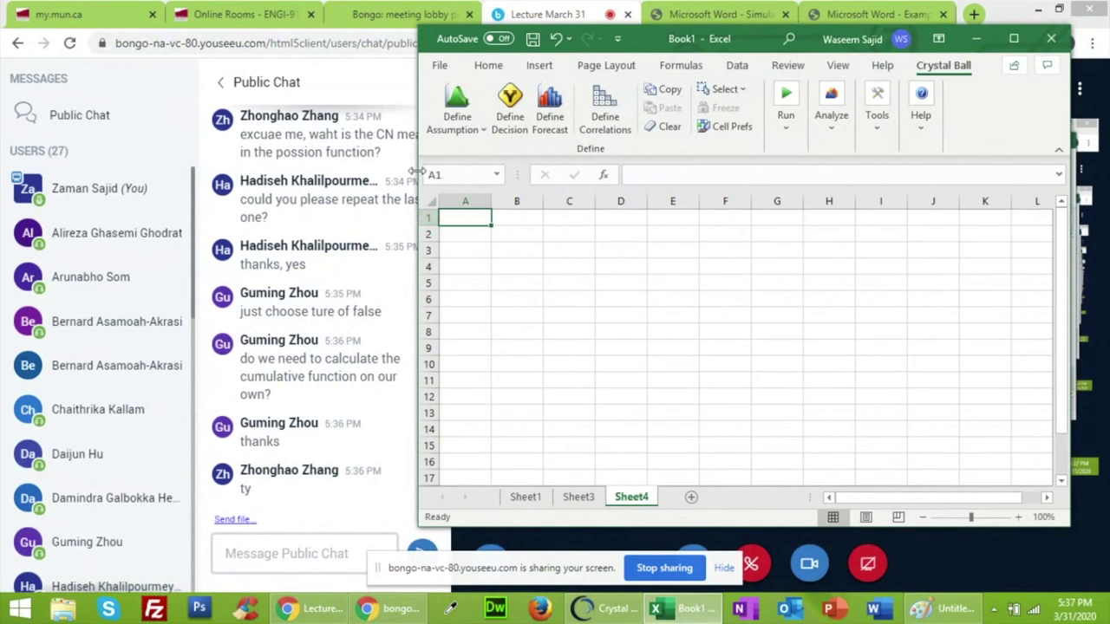
pyautogui.moveTo(419, 171); pyautogui.dragTo(49, 175)
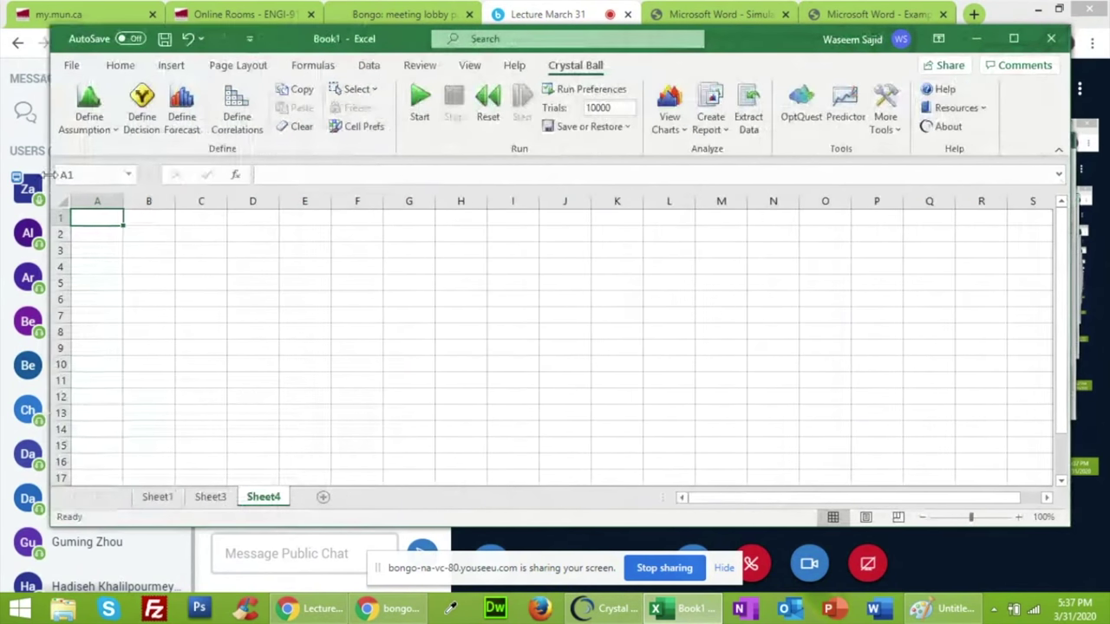
pyautogui.click(1019, 516)
pyautogui.click(1018, 517)
pyautogui.click(1018, 517)
pyautogui.click(1018, 517)
pyautogui.click(1019, 517)
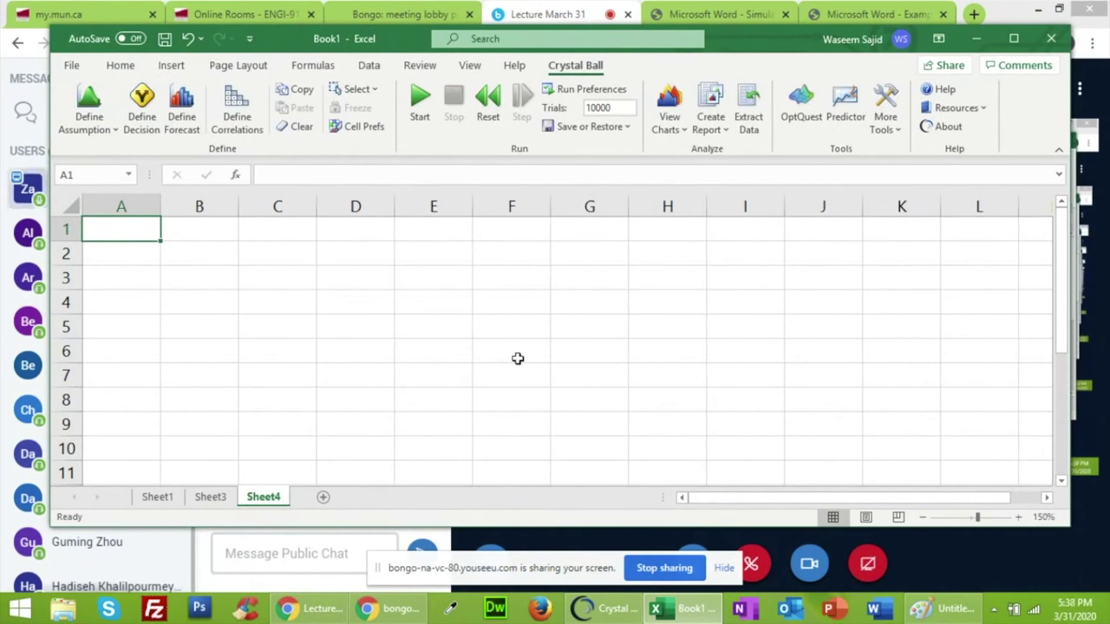
# Enter the column headings Revenue, Variable Cost, Fixed Cost and Profit in cells C2 through F2
pyautogui.click(258, 260)
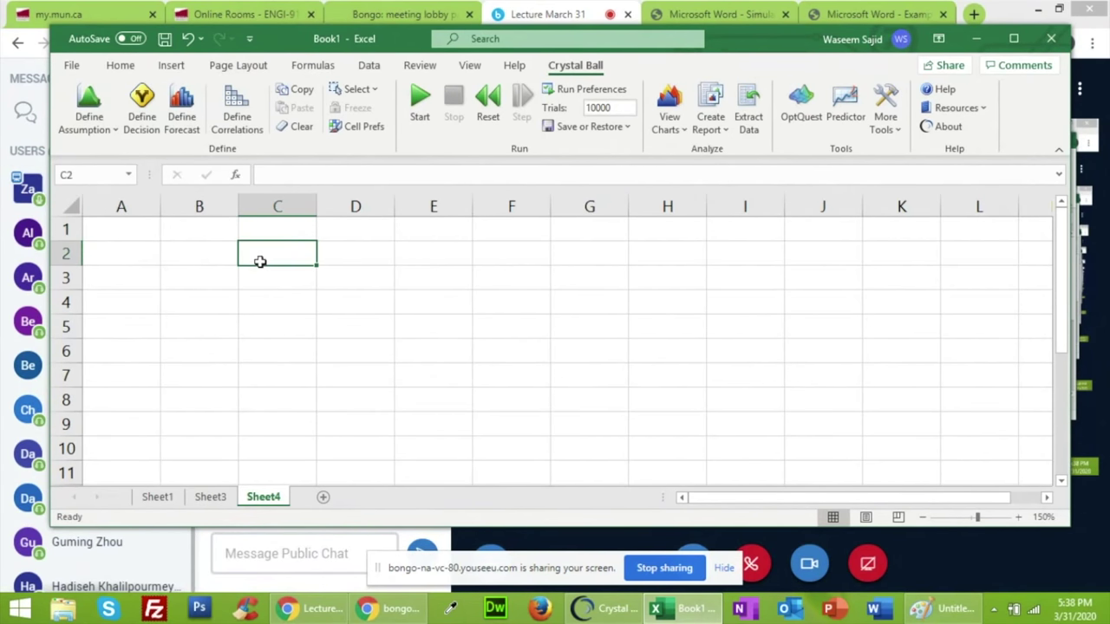
pyautogui.write('Revenue')
pyautogui.press('Tab')
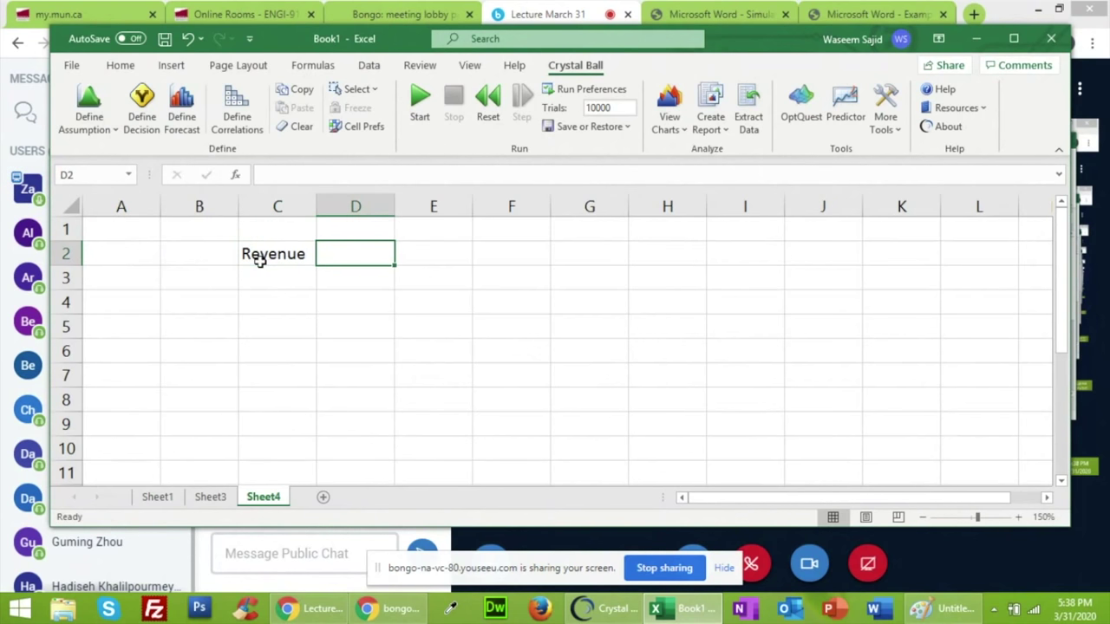
pyautogui.write('Va')
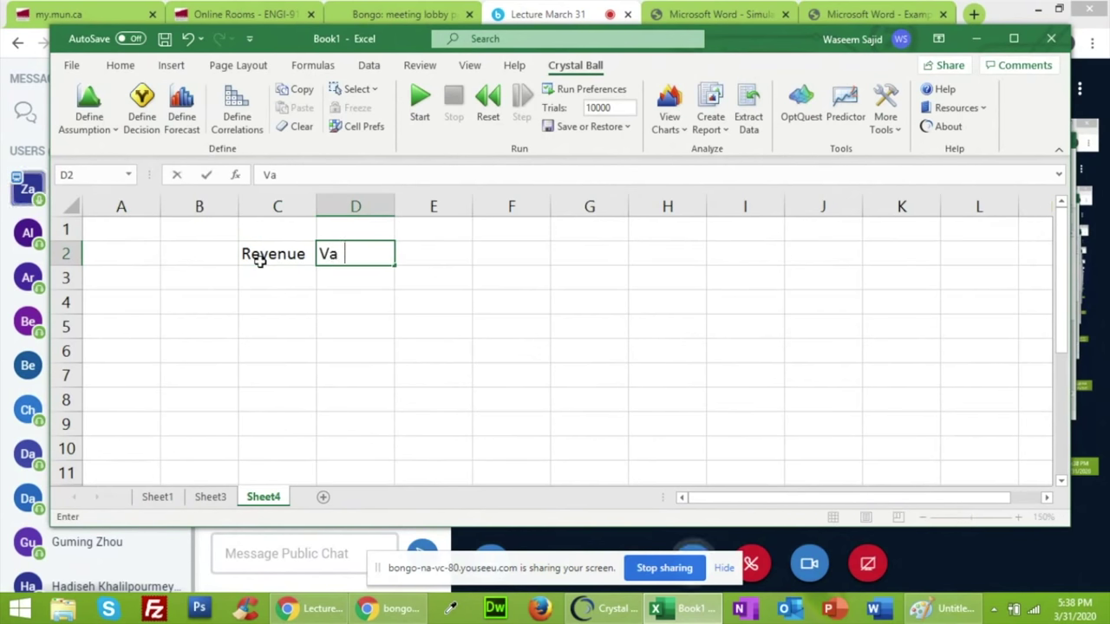
pyautogui.write('riable Cost')
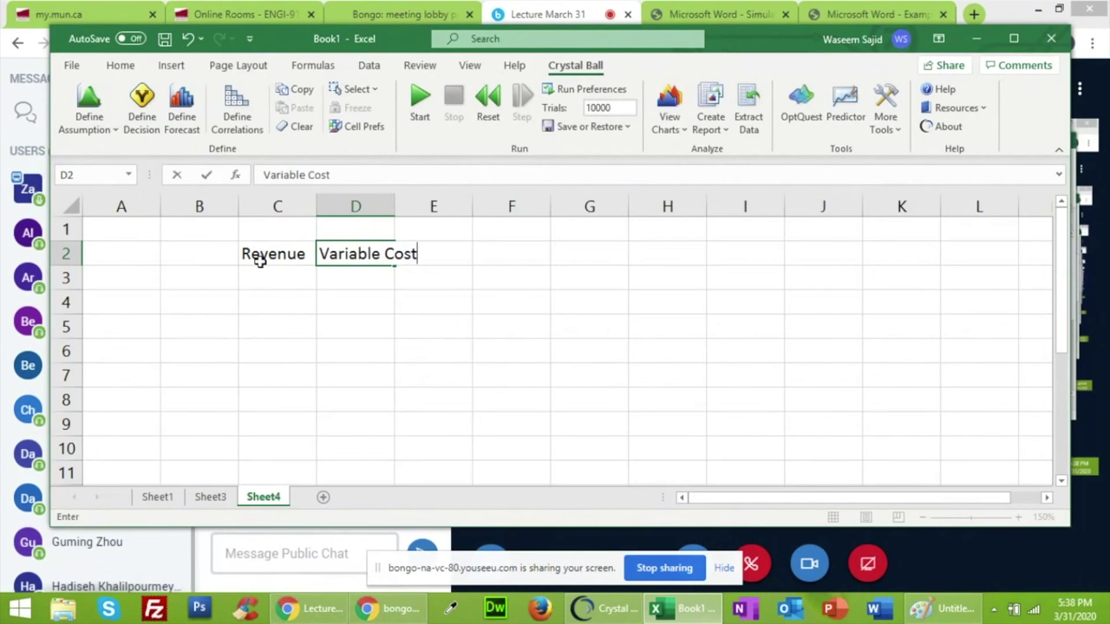
pyautogui.press('Tab')
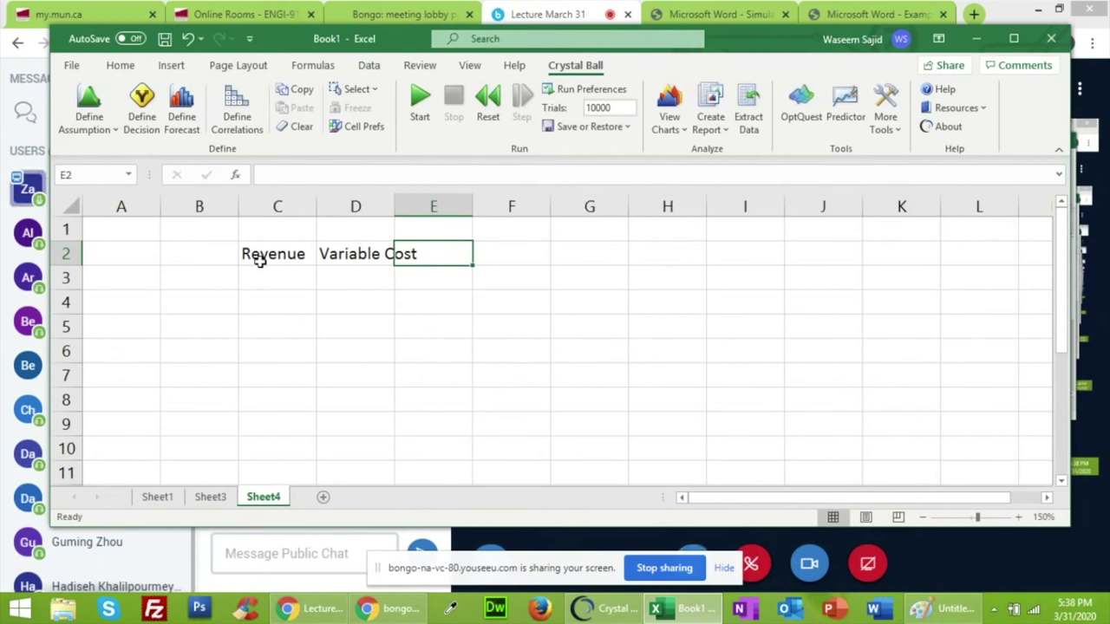
pyautogui.write('Fixed')
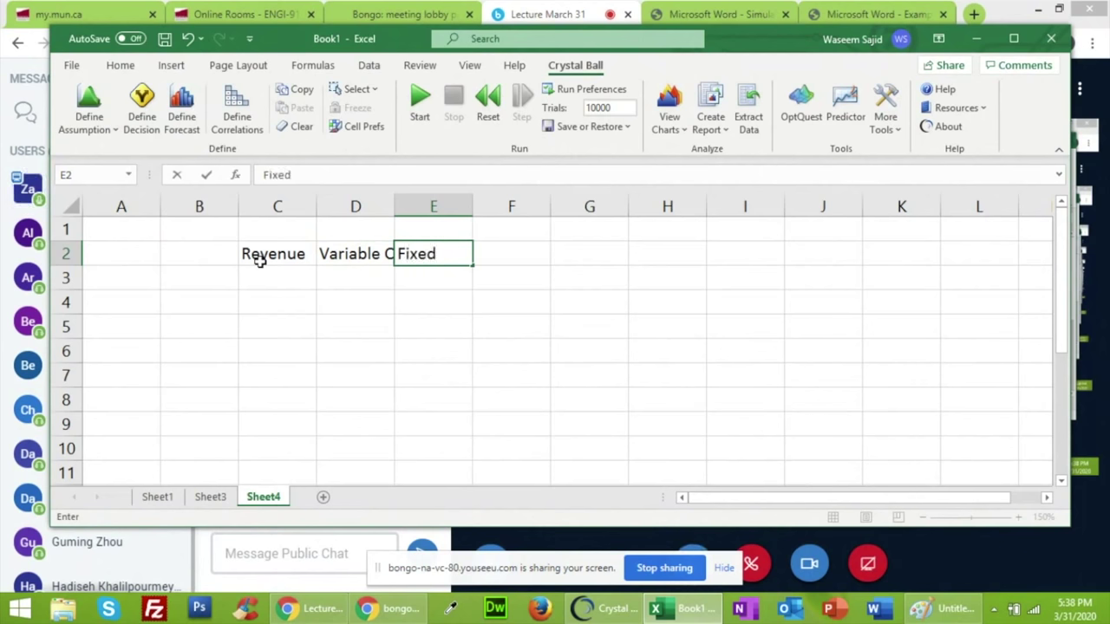
pyautogui.write(' Cost')
pyautogui.press('Tab')
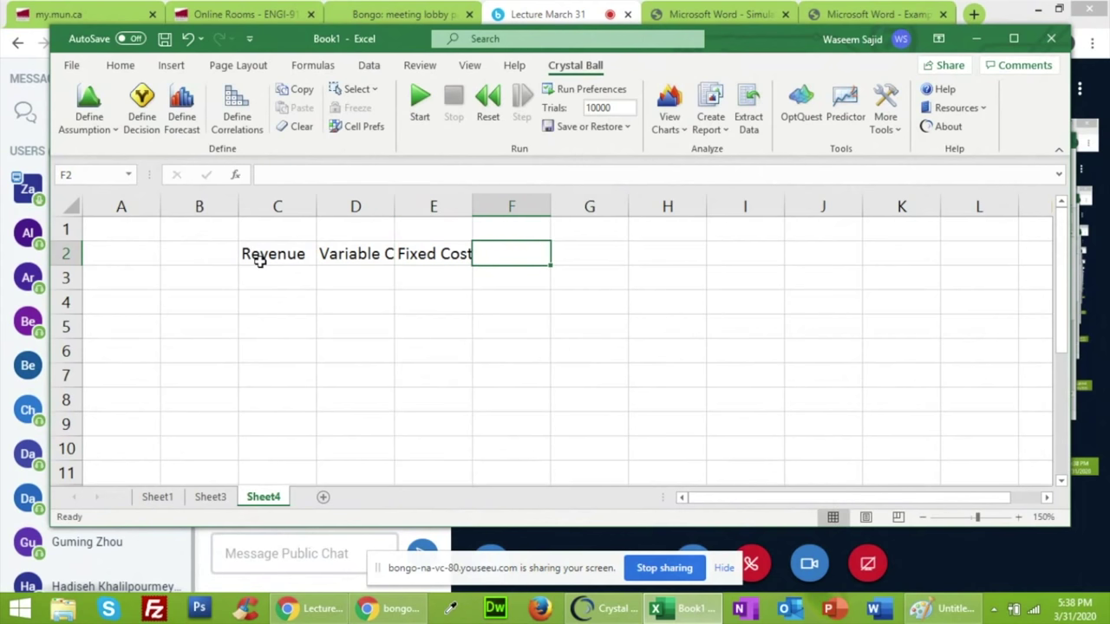
pyautogui.write('P')
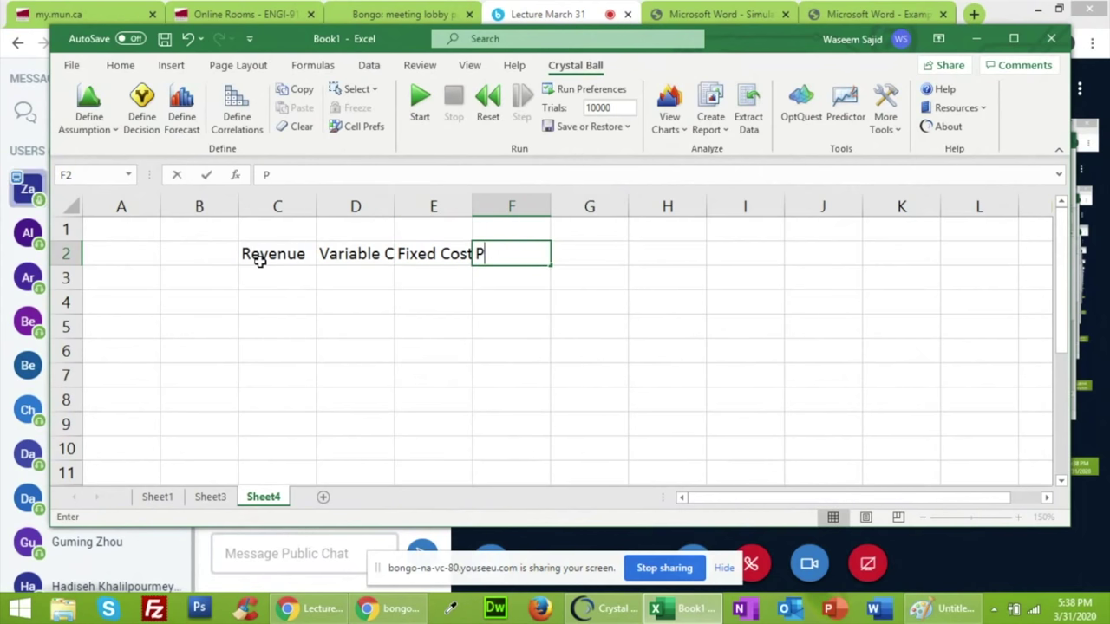
pyautogui.write('rofit')
pyautogui.press('Return')
pyautogui.press('Left')
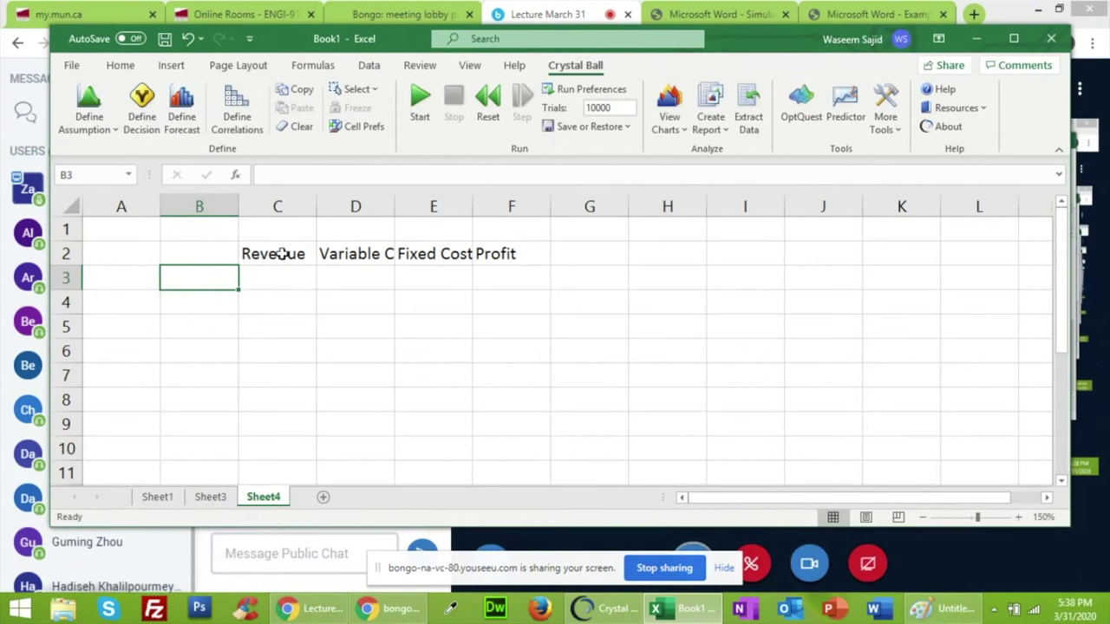
# AutoFit the widths of columns C through F to the headings in row 2
pyautogui.moveTo(282, 253); pyautogui.dragTo(495, 255)
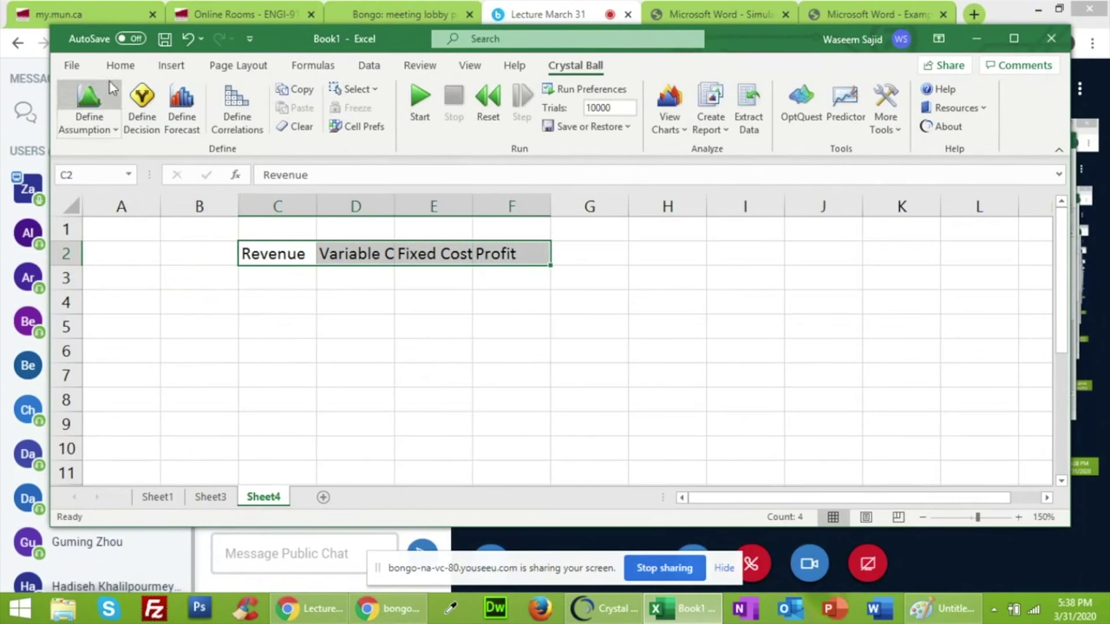
pyautogui.click(120, 67)
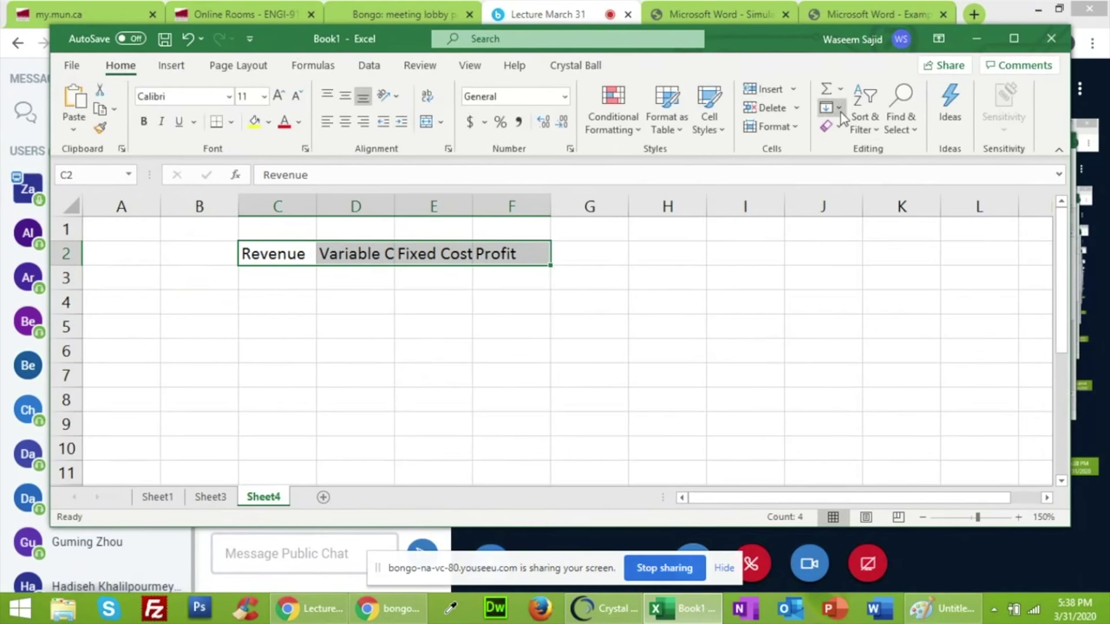
pyautogui.click(773, 126)
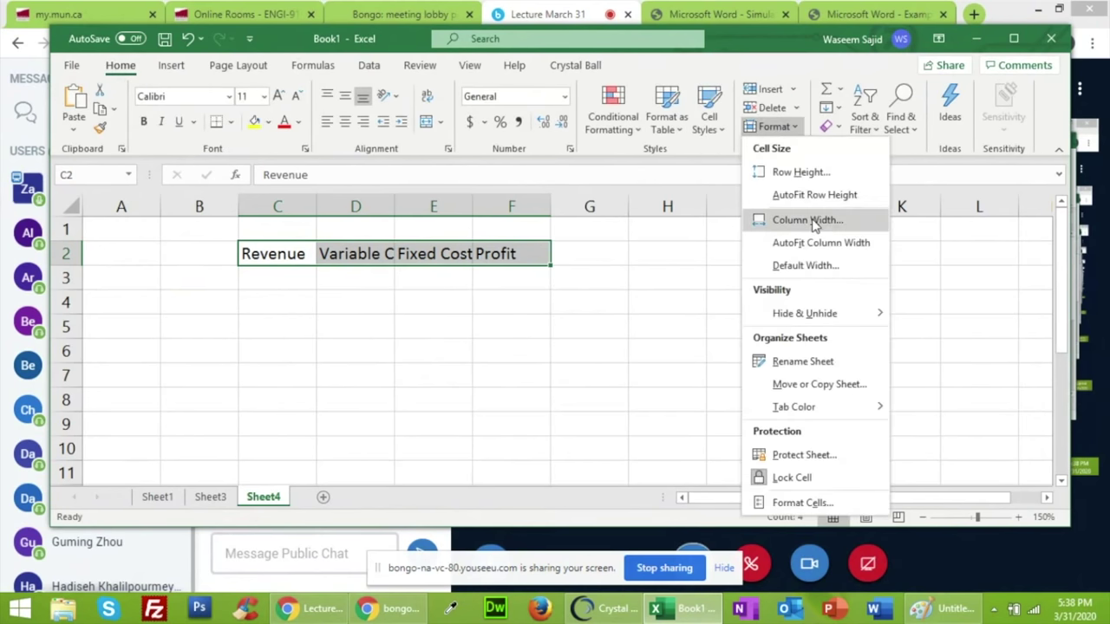
pyautogui.click(821, 244)
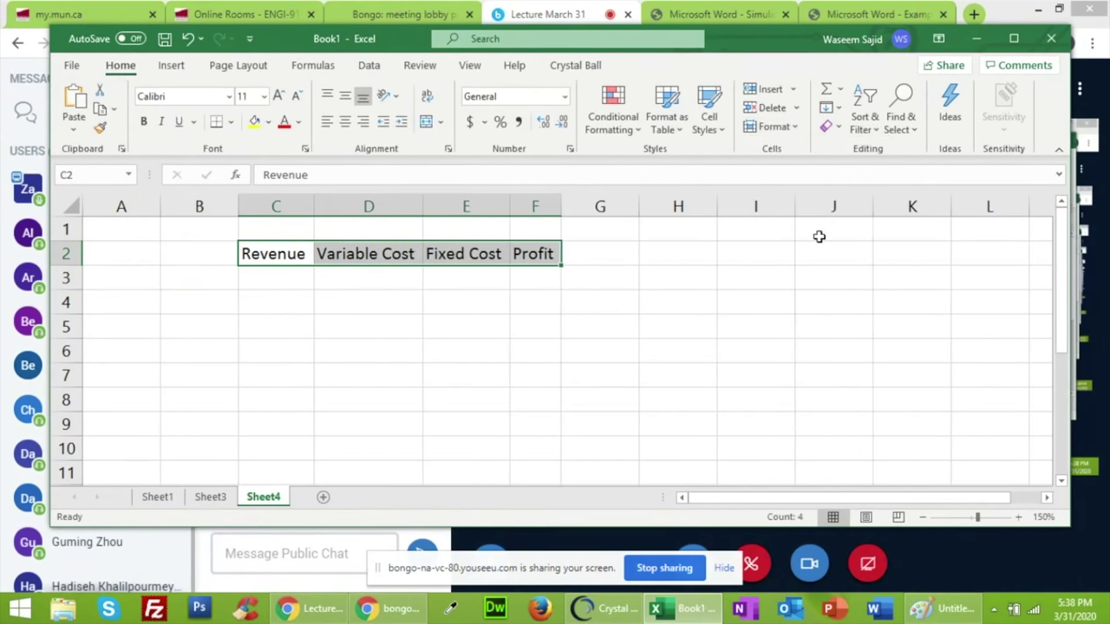
# Label B3 as Mean and B4 as St. Deviation, and widen column B to fit the labels
pyautogui.click(220, 276)
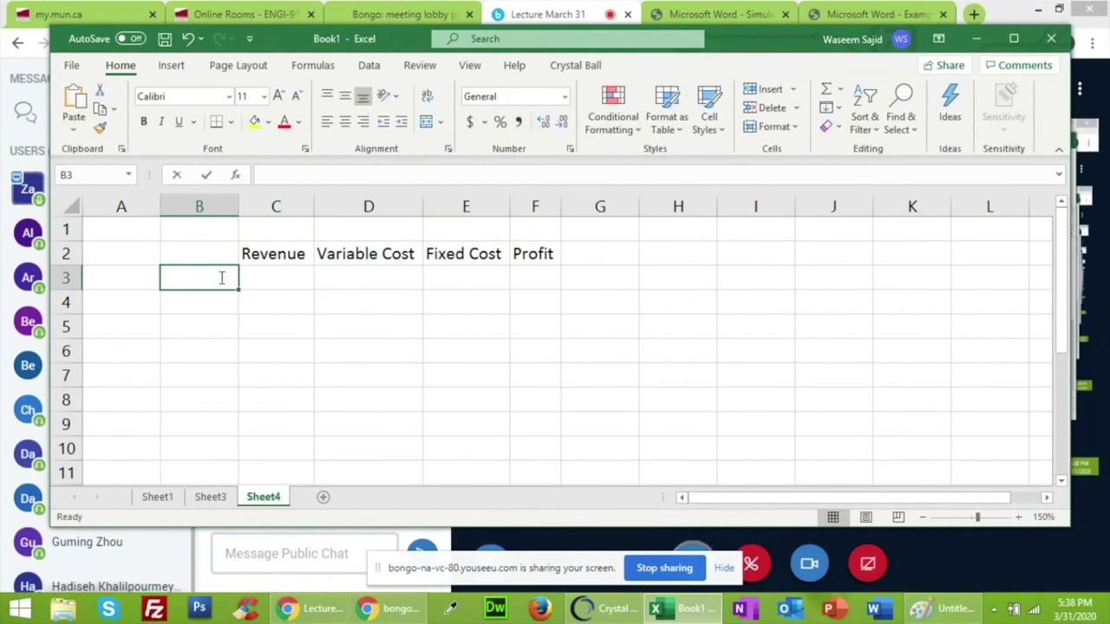
pyautogui.write('Mean')
pyautogui.press('Return')
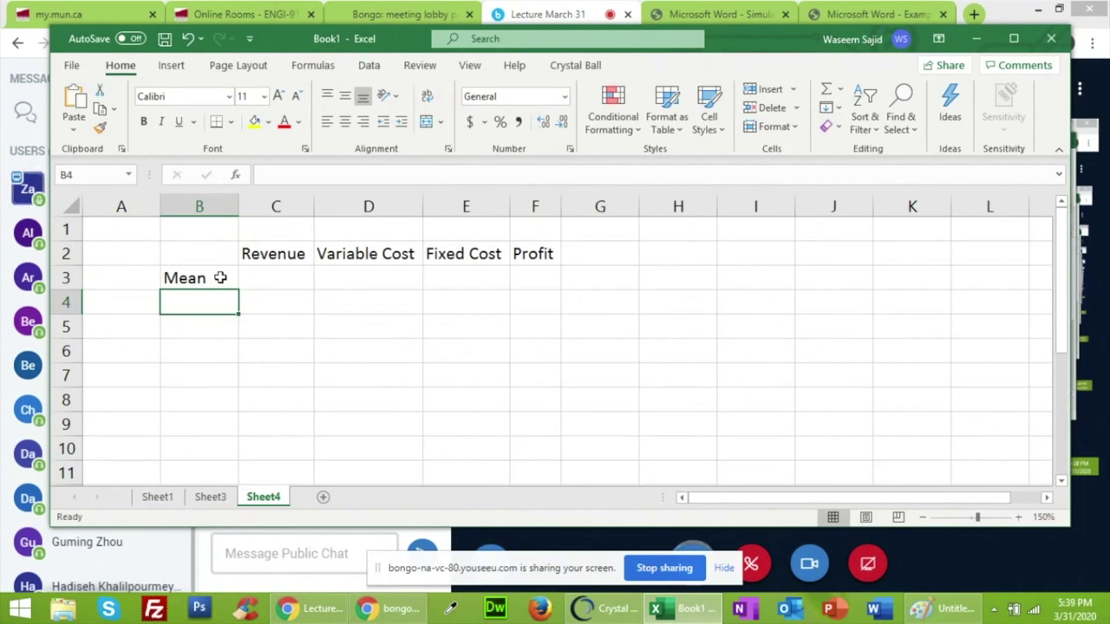
pyautogui.write('St. D')
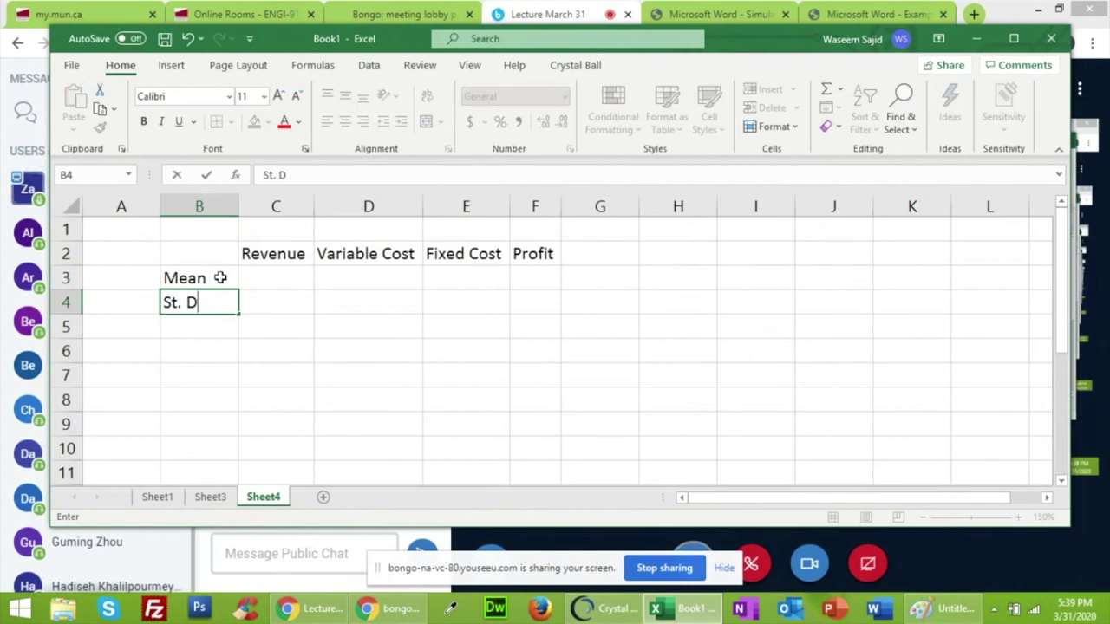
pyautogui.write('evia')
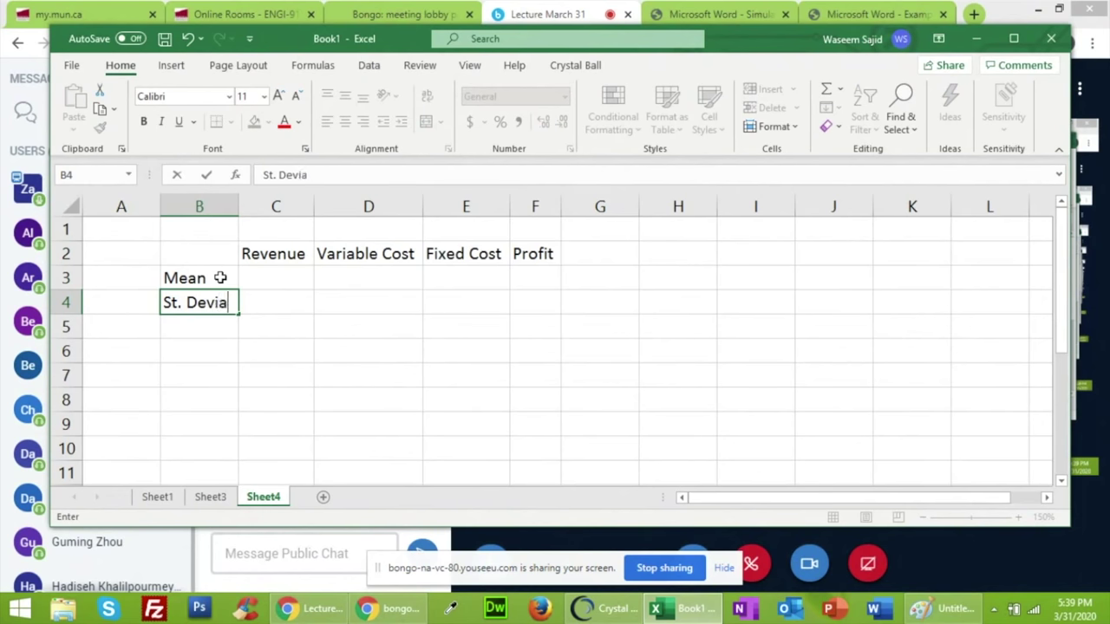
pyautogui.write('tion')
pyautogui.press('Tab')
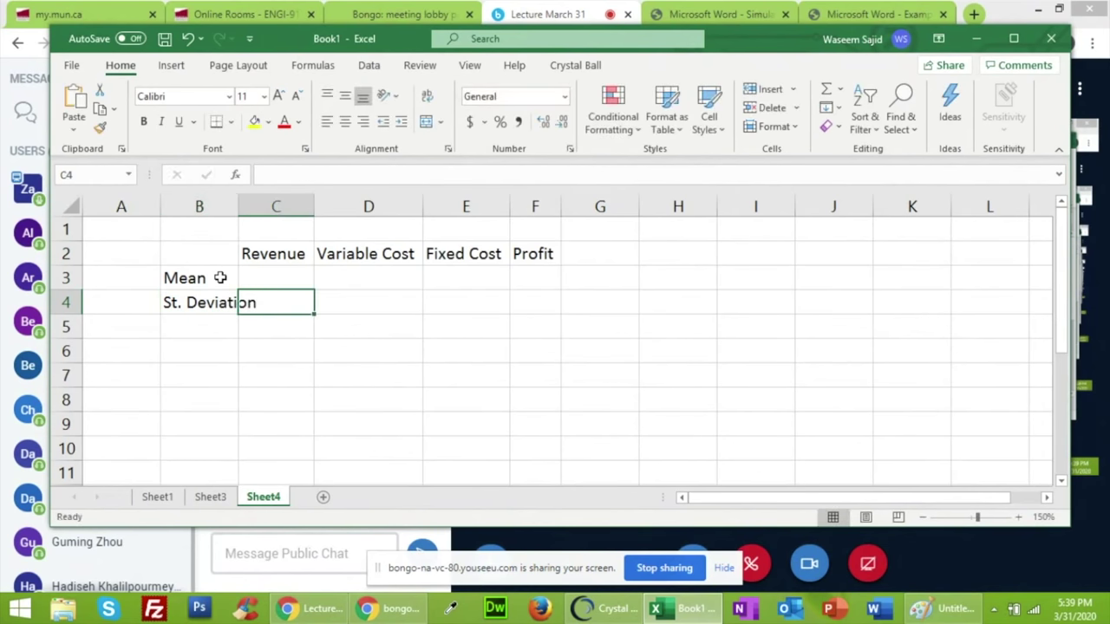
pyautogui.moveTo(239, 208); pyautogui.dragTo(281, 208)
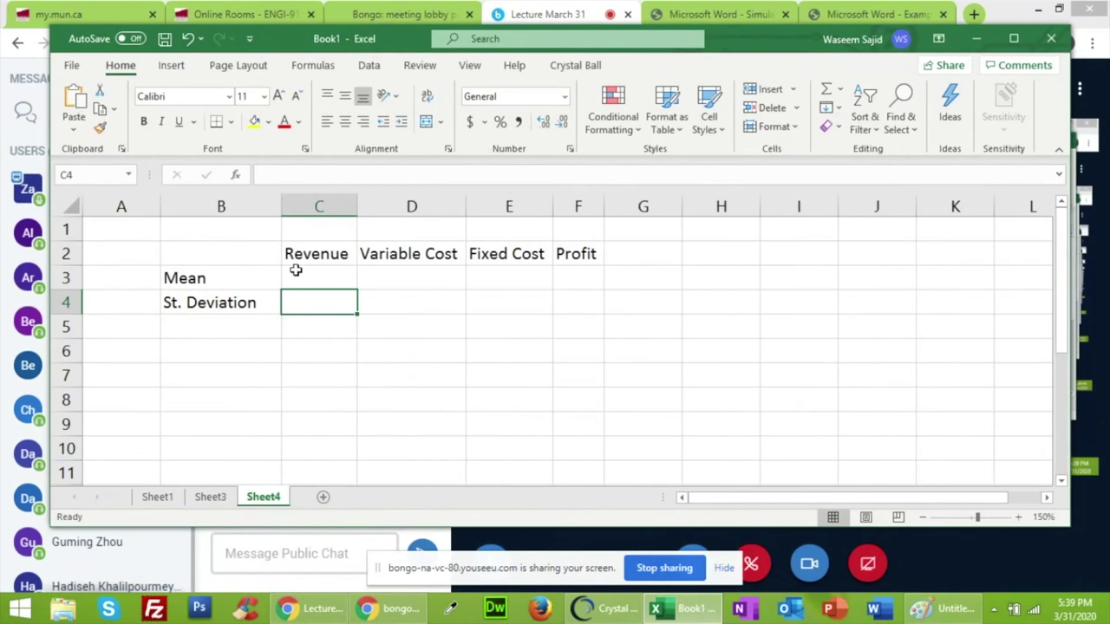
# Fill in the Mean row with 5000000 for Revenue, 200000 for Variable Cost and 100000 for Fixed Cost
pyautogui.click(339, 274)
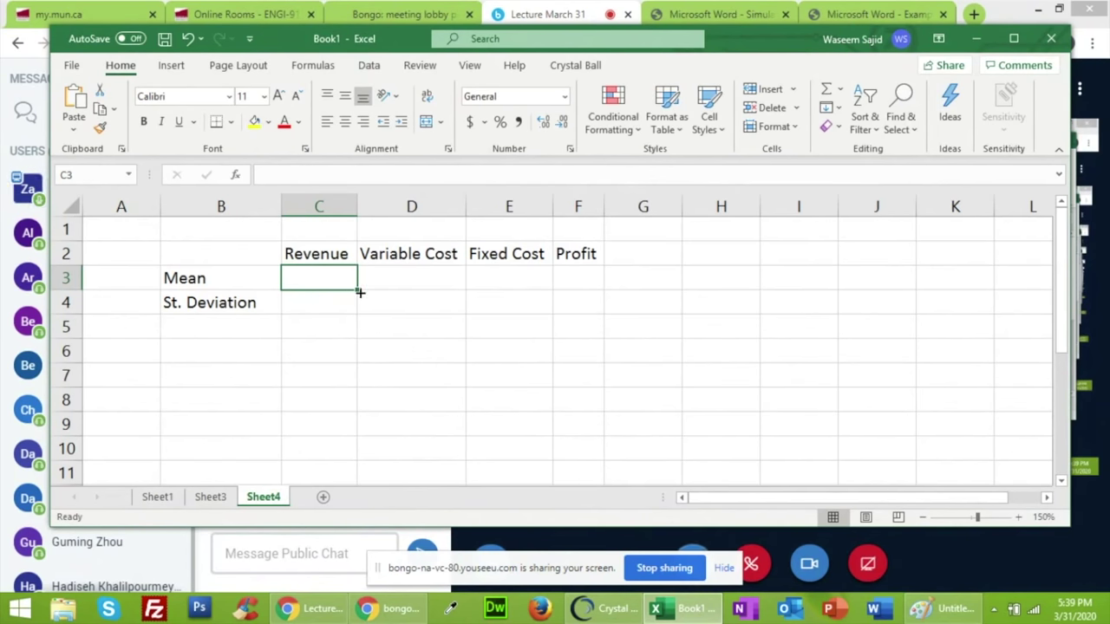
pyautogui.write('500')
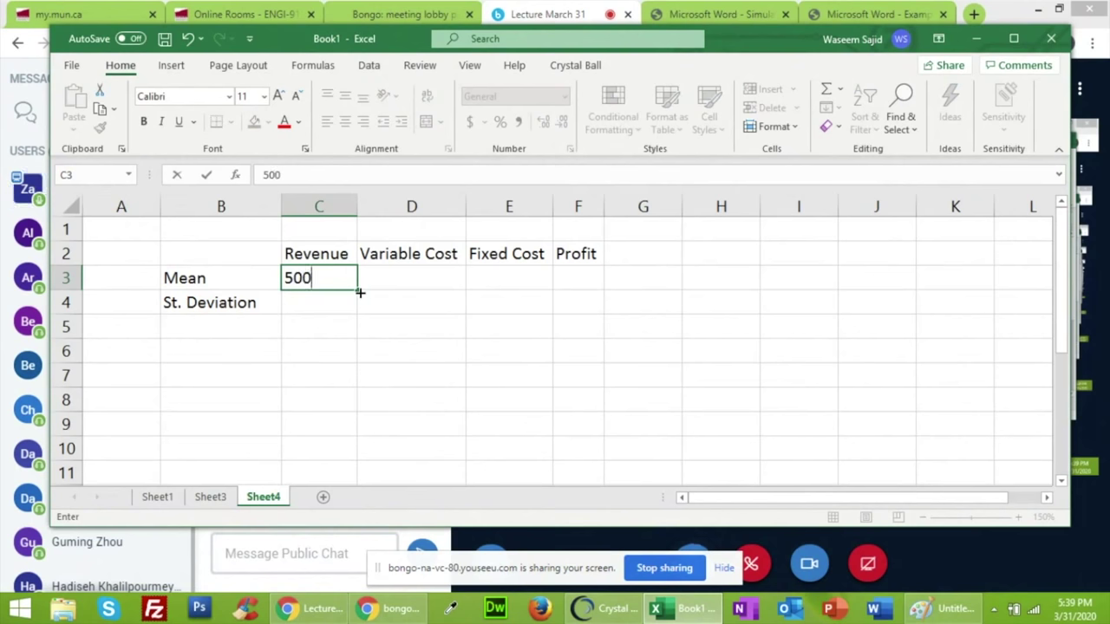
pyautogui.write('0000')
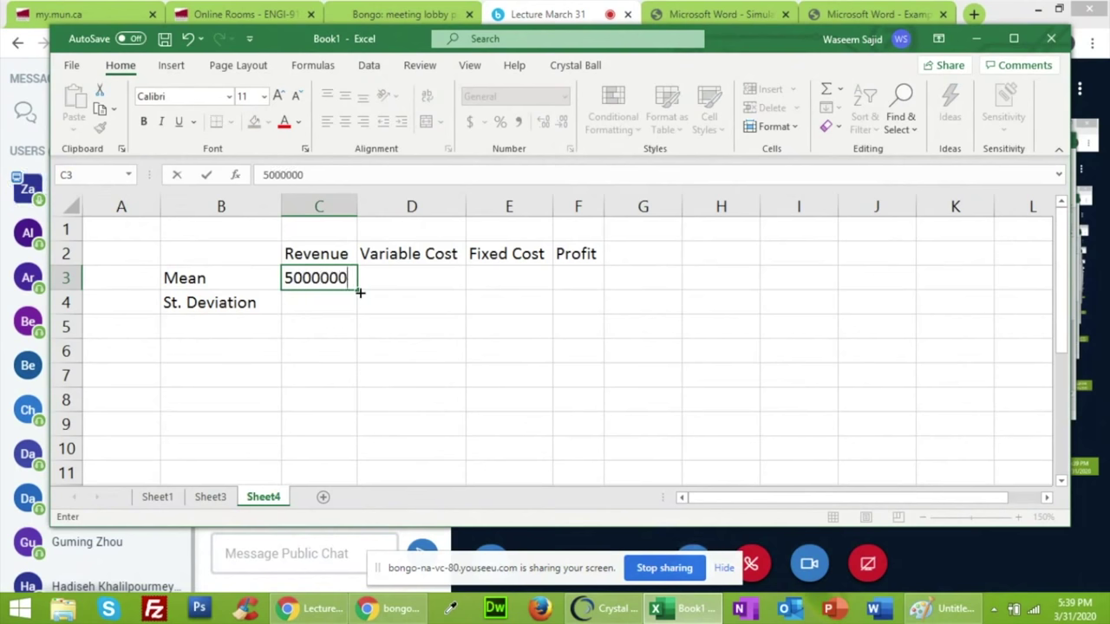
pyautogui.press('Tab')
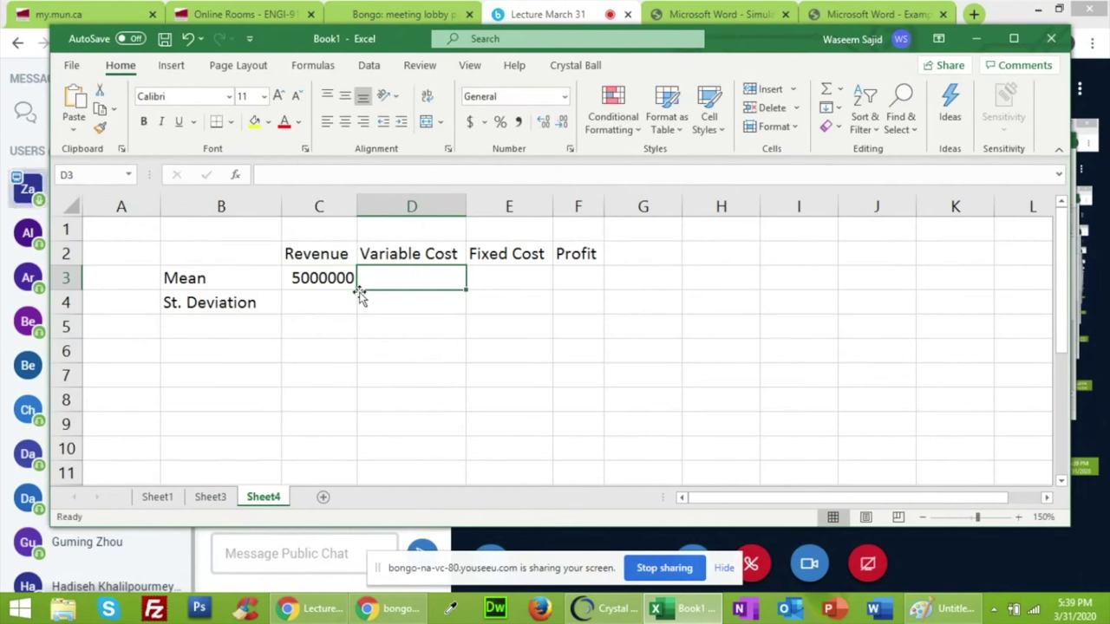
pyautogui.write('2')
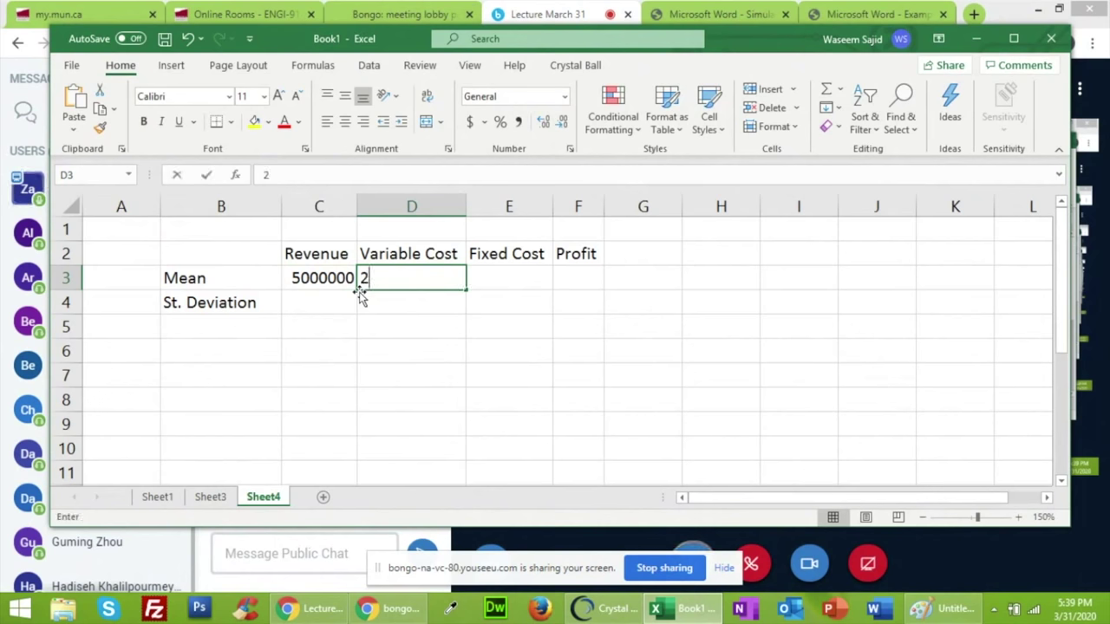
pyautogui.write('00')
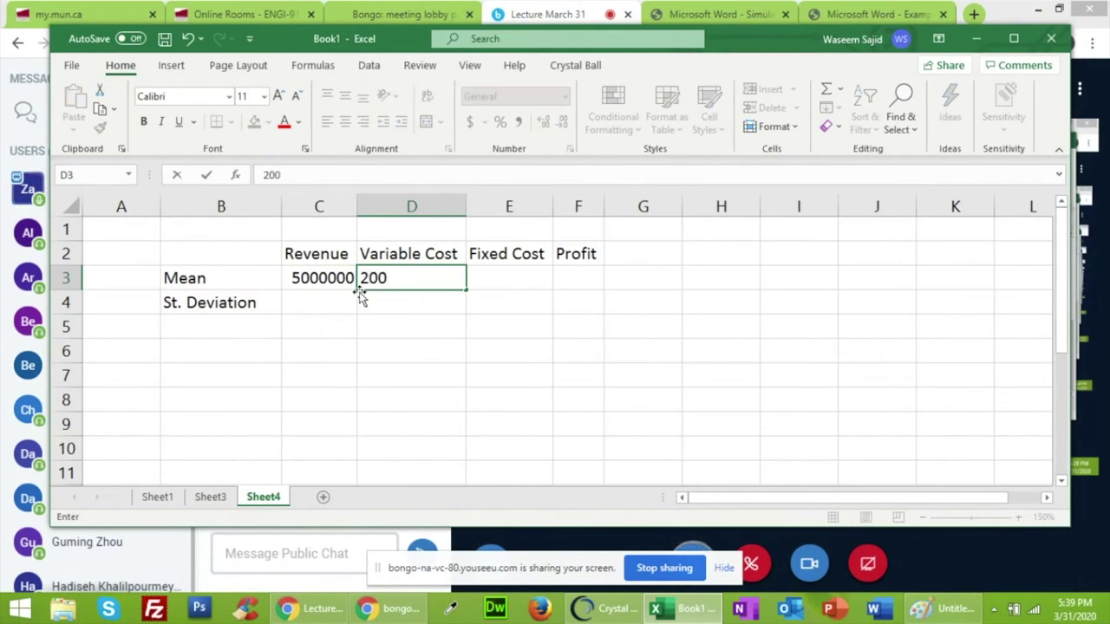
pyautogui.write('000')
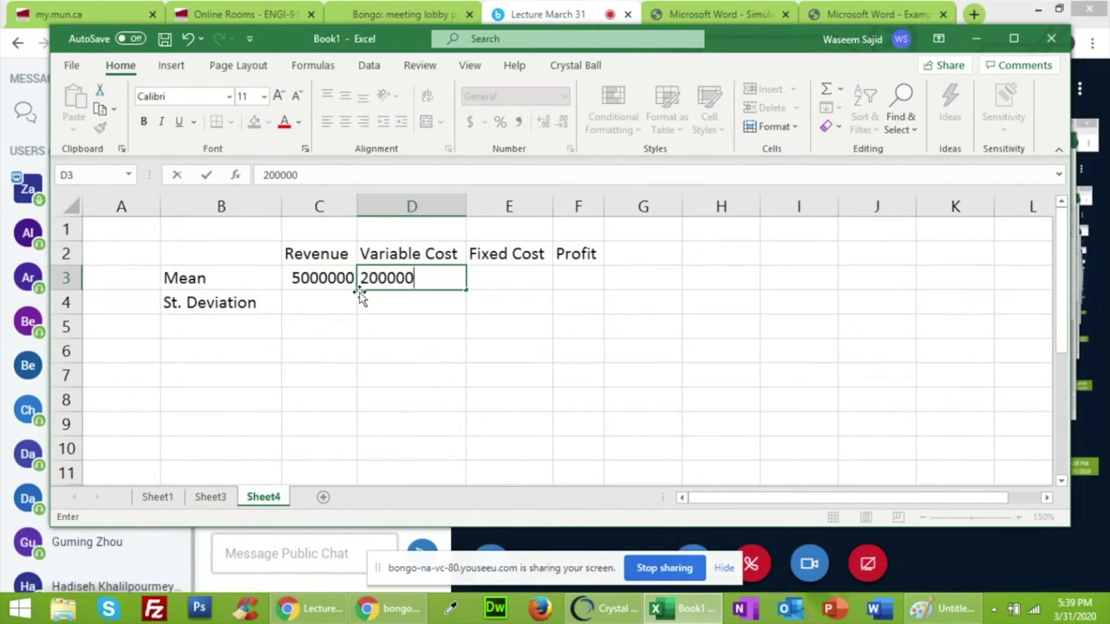
pyautogui.press('Tab')
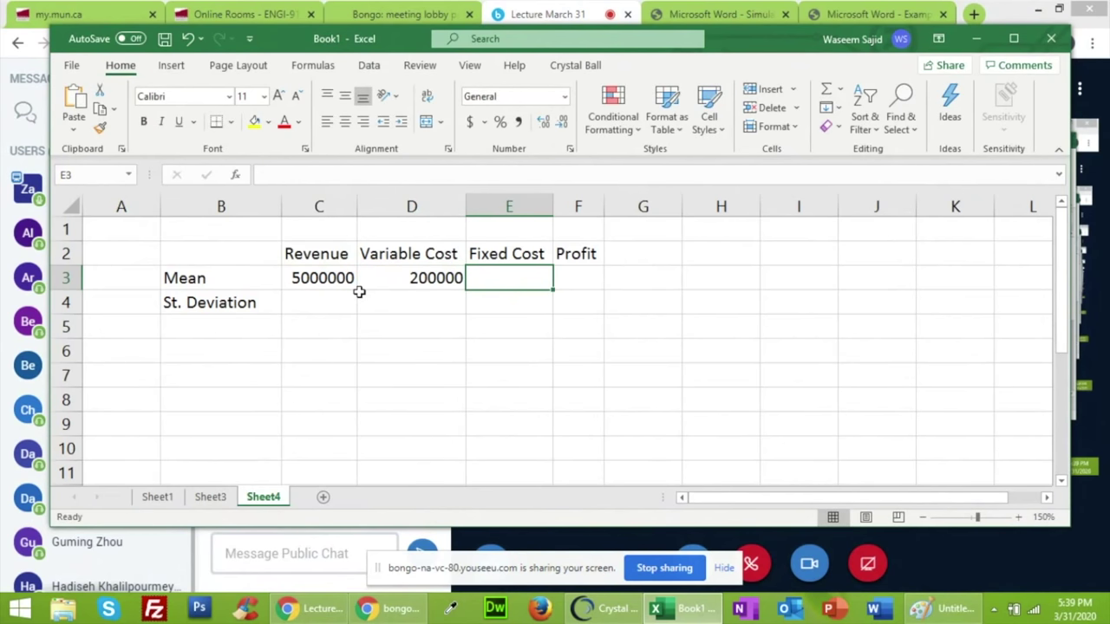
pyautogui.write('100000')
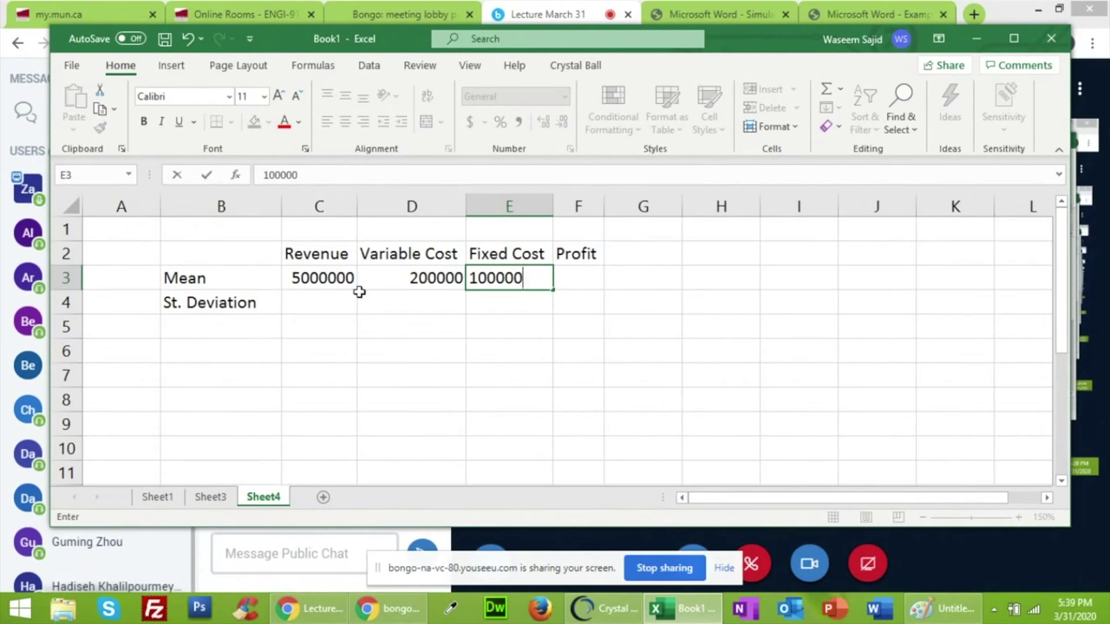
pyautogui.press('Tab')
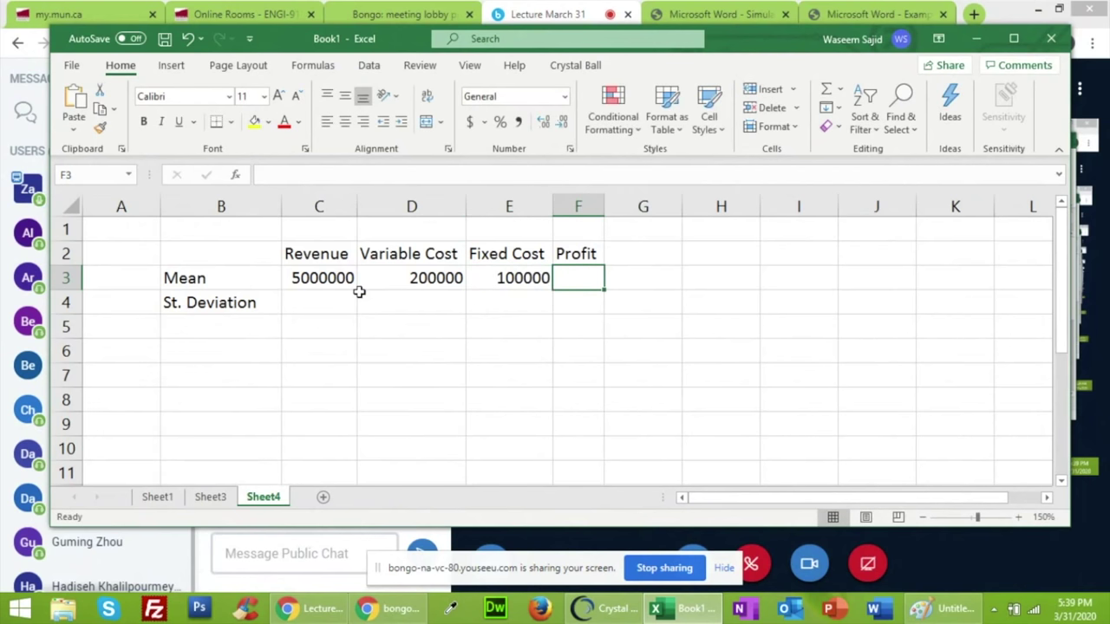
# Fill in the St. Deviation row with 50000 for Revenue and 20000 for Variable Cost
pyautogui.click(318, 308)
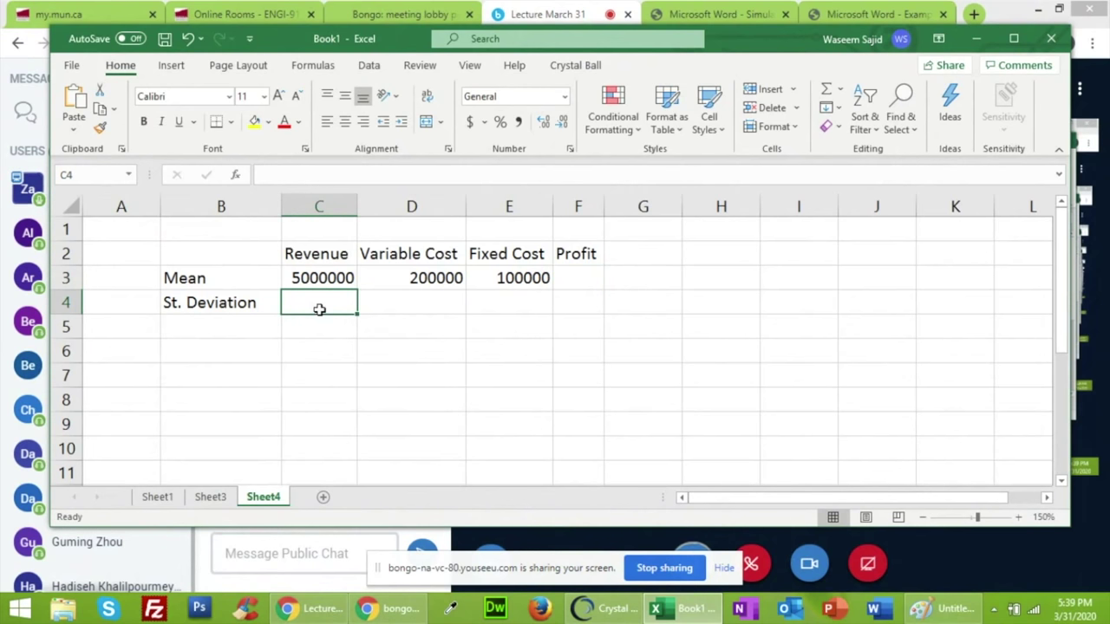
pyautogui.write('5')
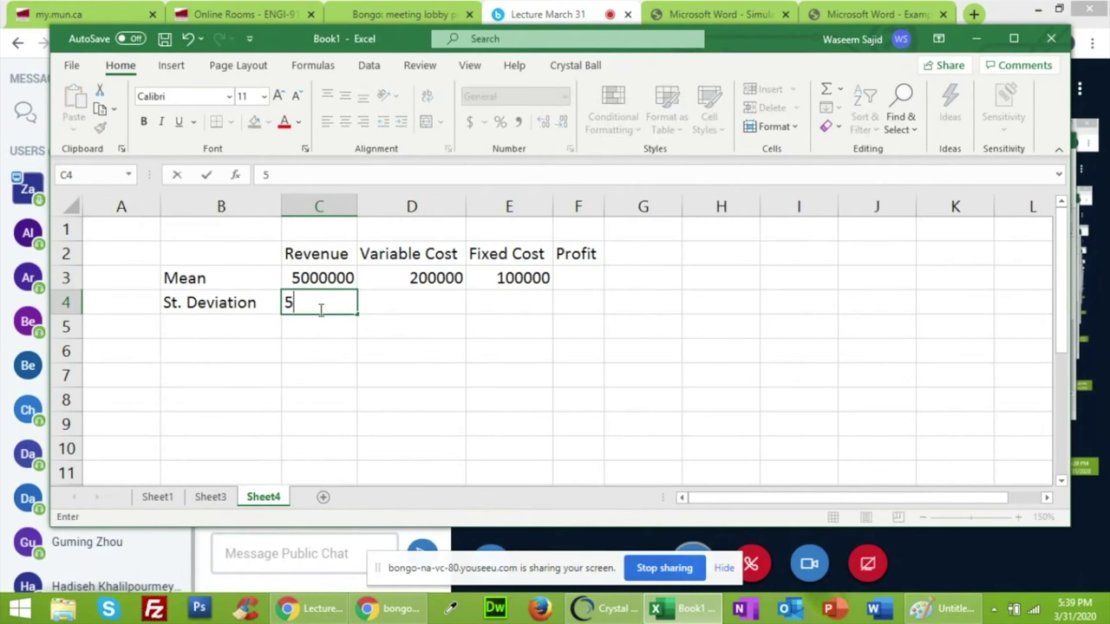
pyautogui.write('0000')
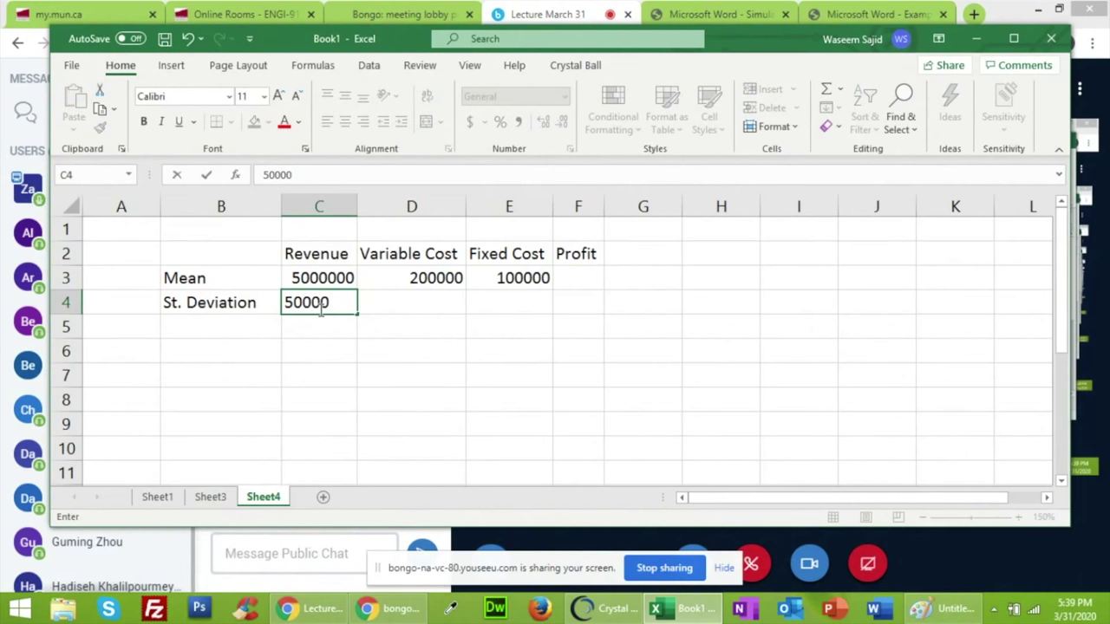
pyautogui.press('Tab')
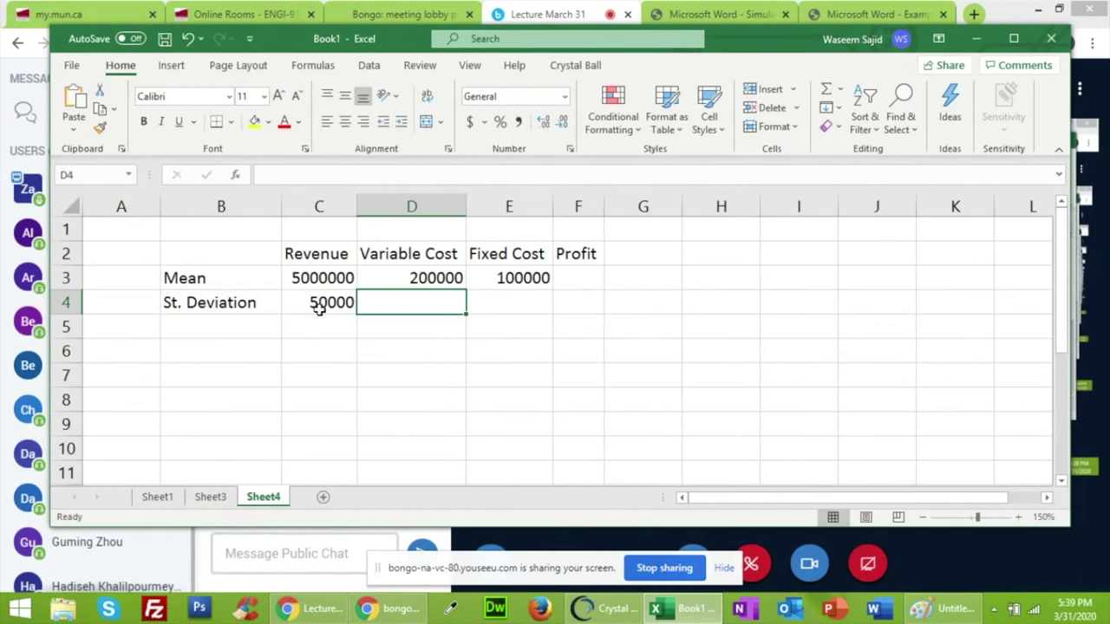
pyautogui.write('20000')
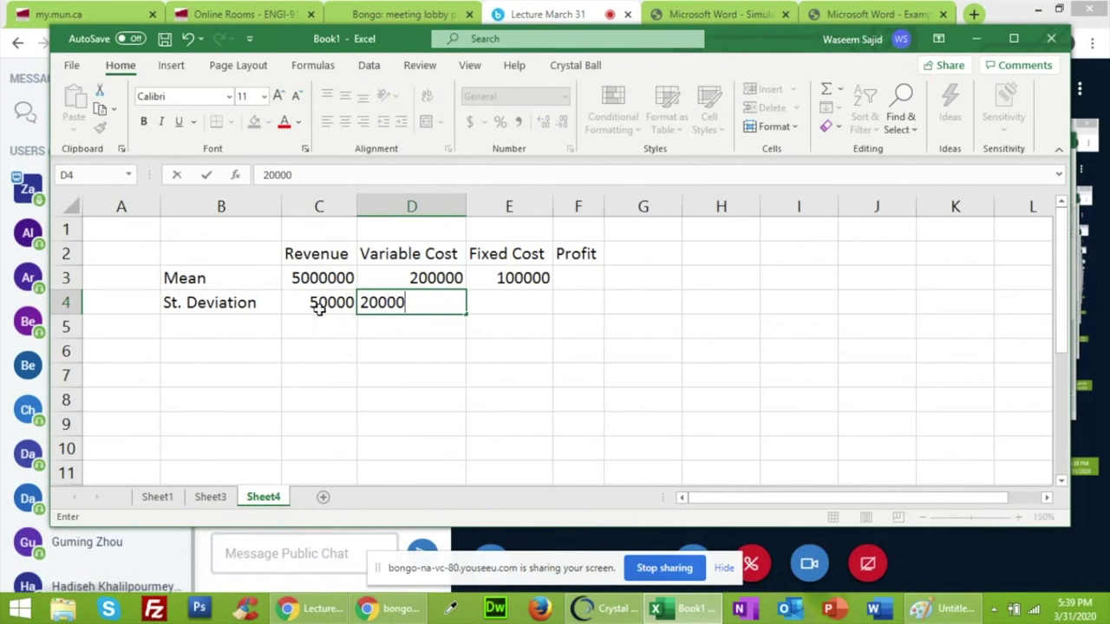
pyautogui.press('Return')
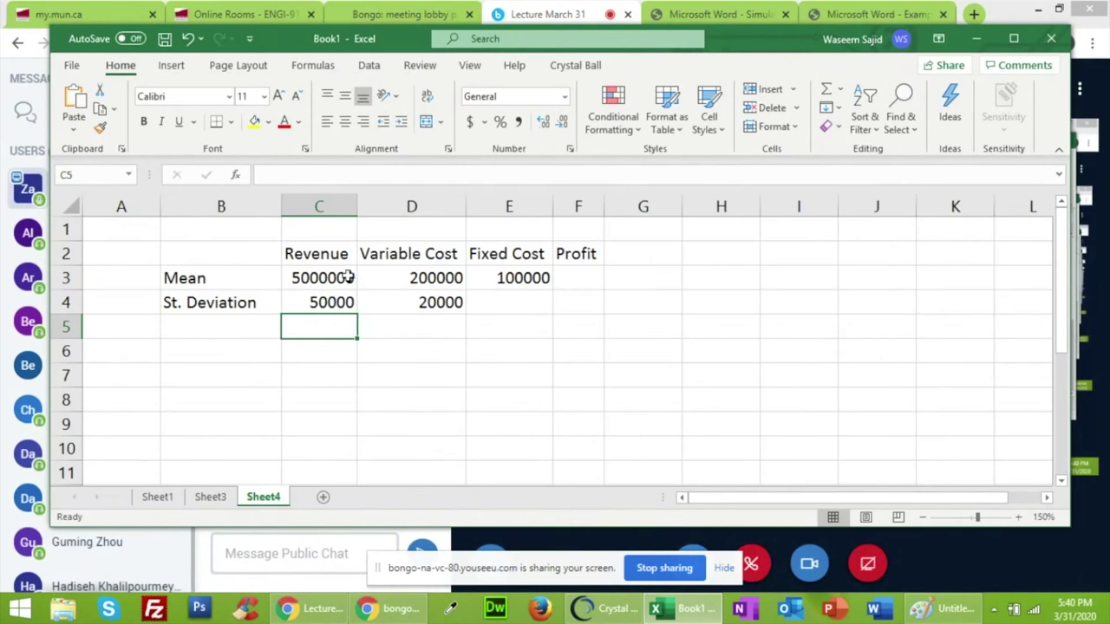
pyautogui.moveTo(400, 42); pyautogui.dragTo(691, 28)
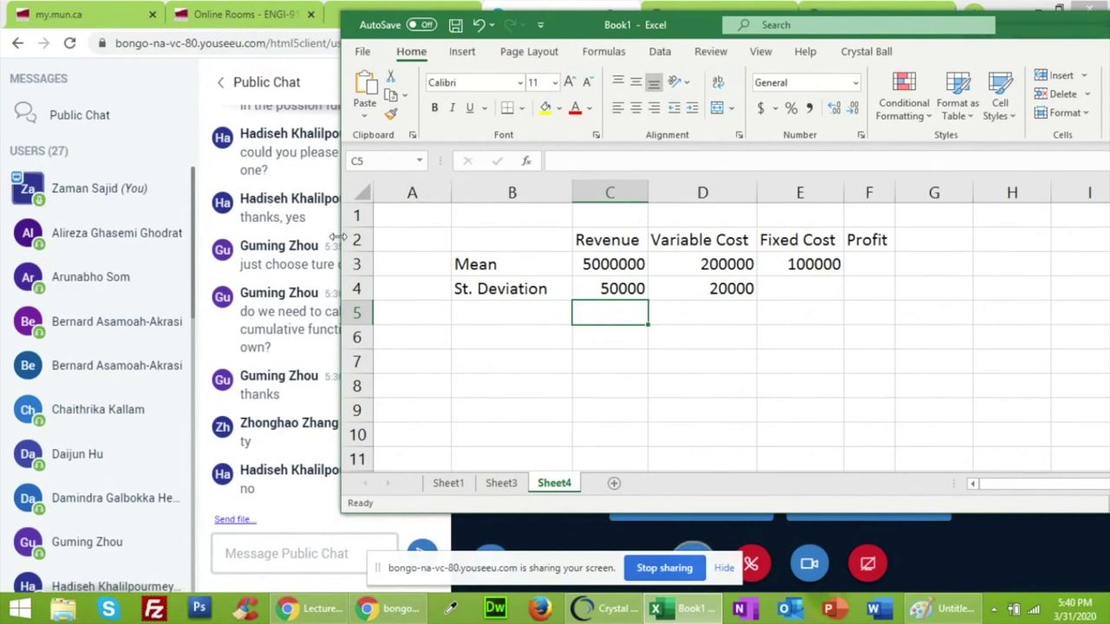
pyautogui.moveTo(338, 237); pyautogui.dragTo(241, 237)
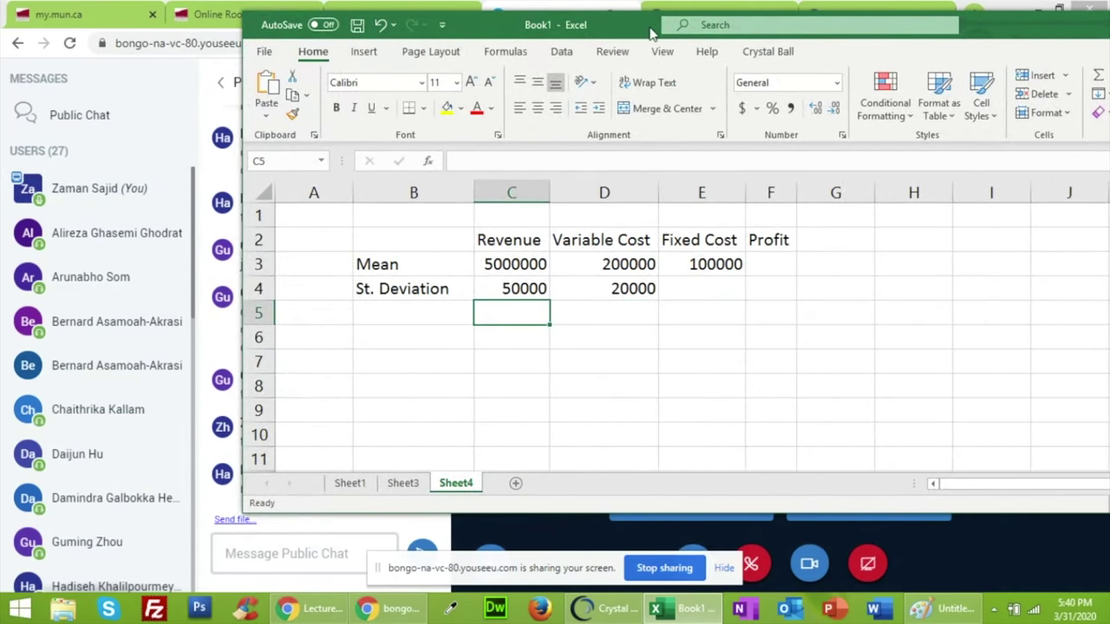
pyautogui.moveTo(646, 32); pyautogui.dragTo(420, 30)
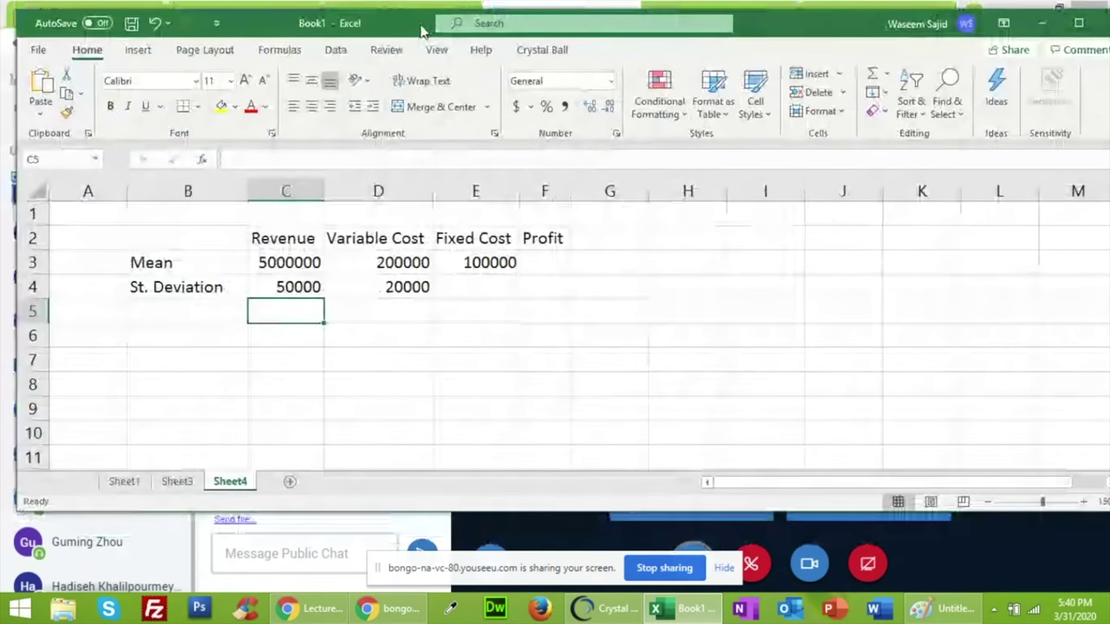
# Label B6 as No. of Simulations and widen column B to fit the label
pyautogui.click(166, 328)
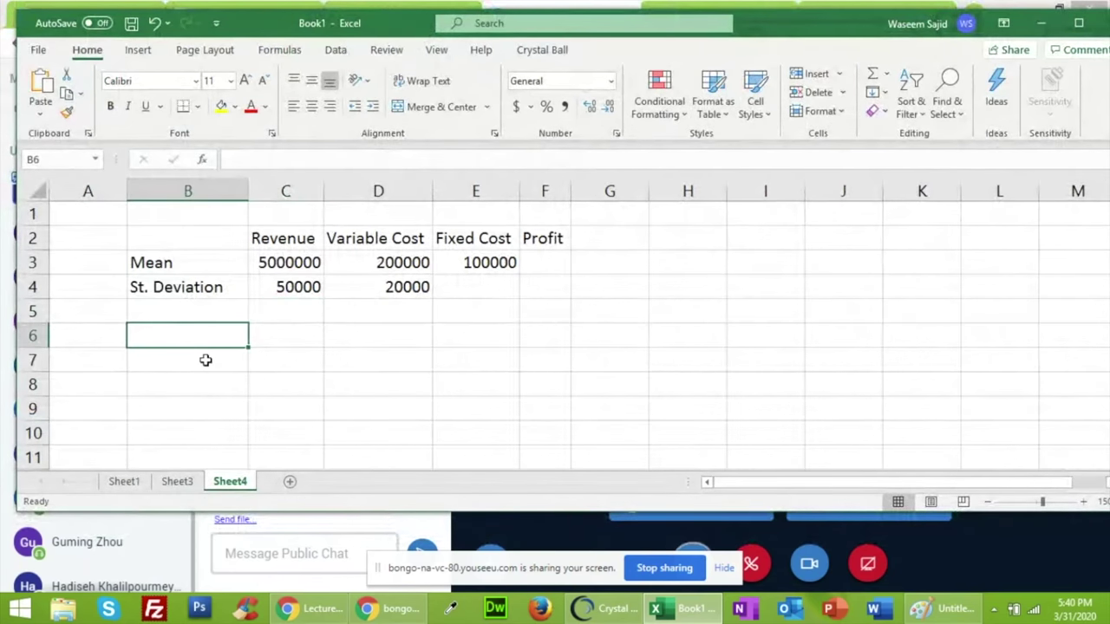
pyautogui.write('No')
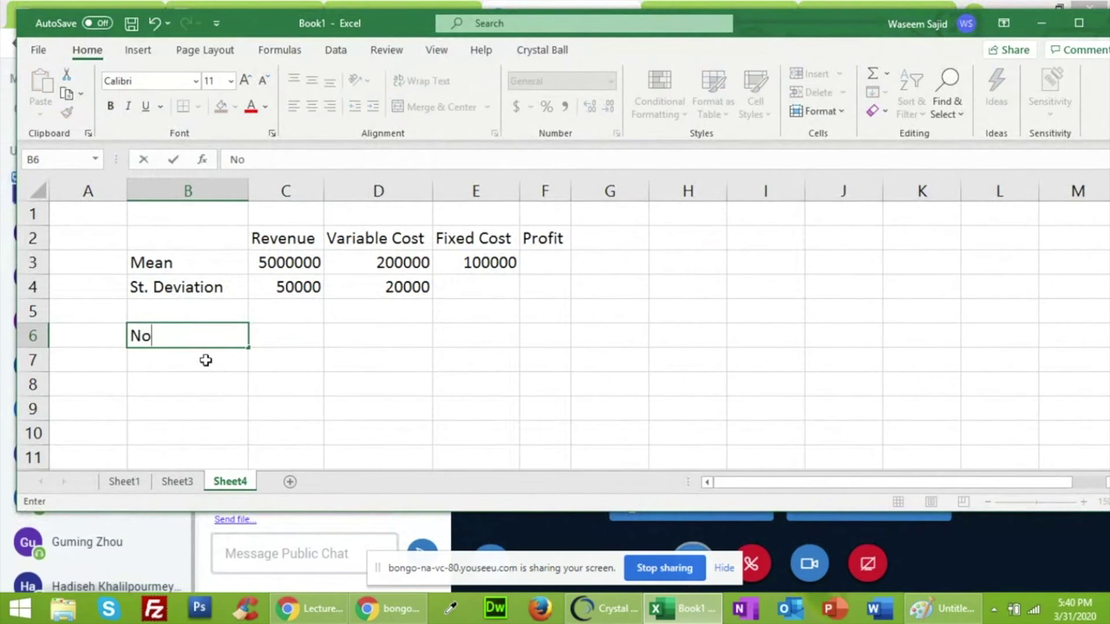
pyautogui.write('. of Sim')
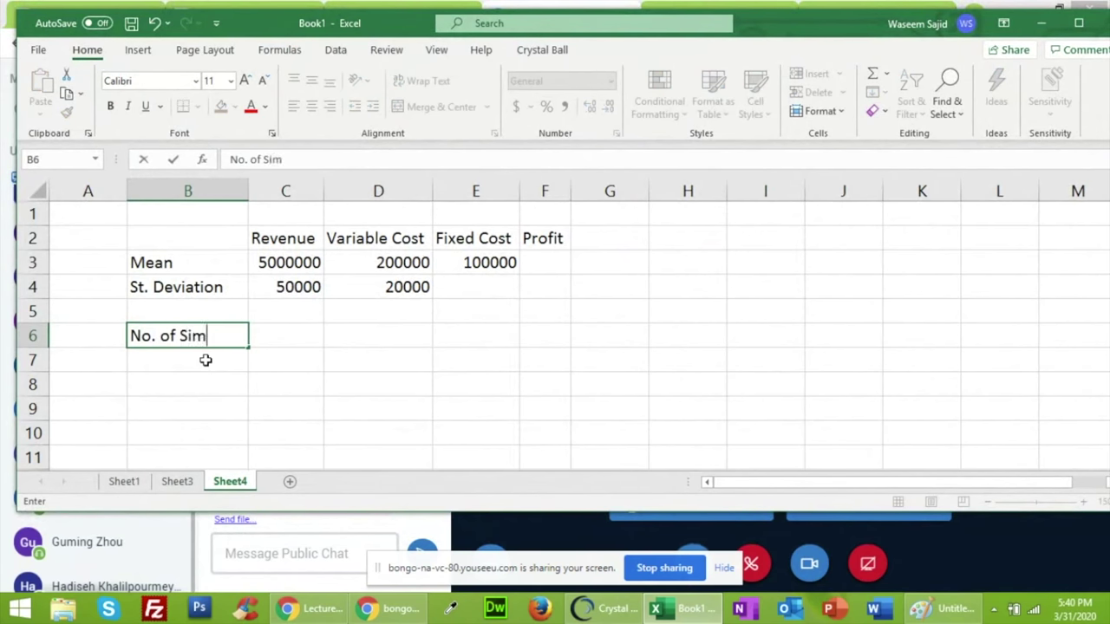
pyautogui.write('ulation')
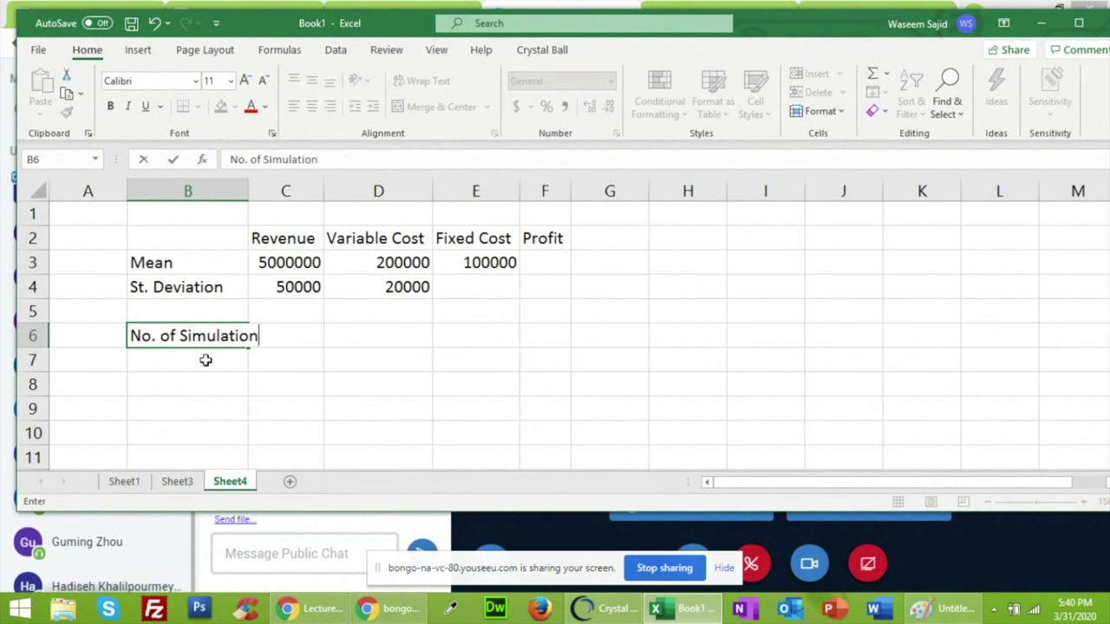
pyautogui.write('s')
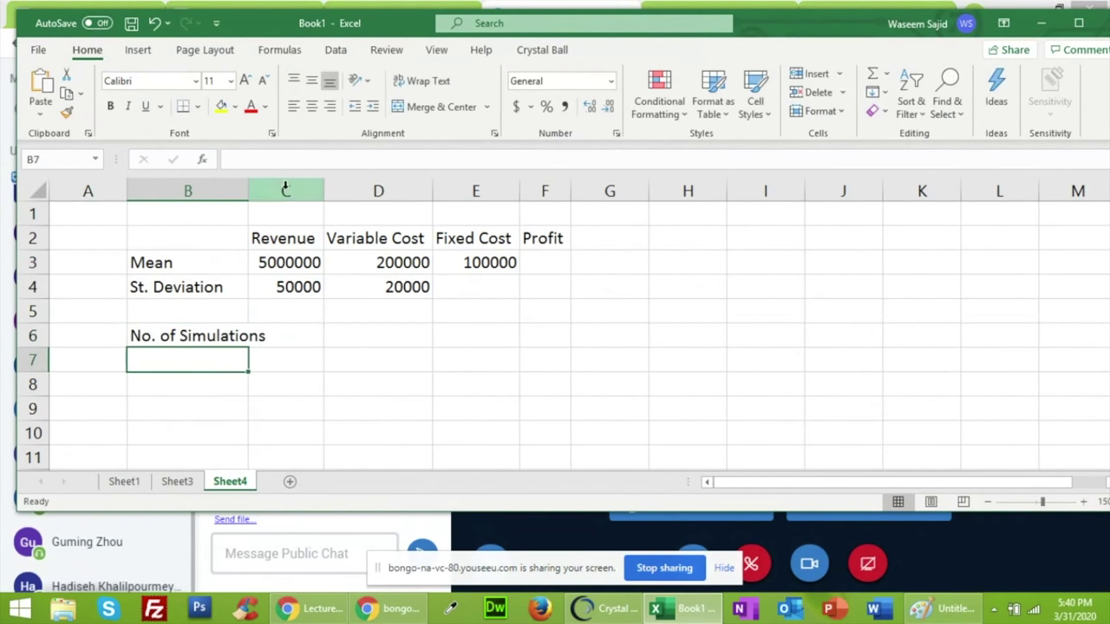
pyautogui.moveTo(246, 193); pyautogui.dragTo(269, 192)
# Add the heading Random in C6 and number the first simulation 1 in B7
pyautogui.click(332, 332)
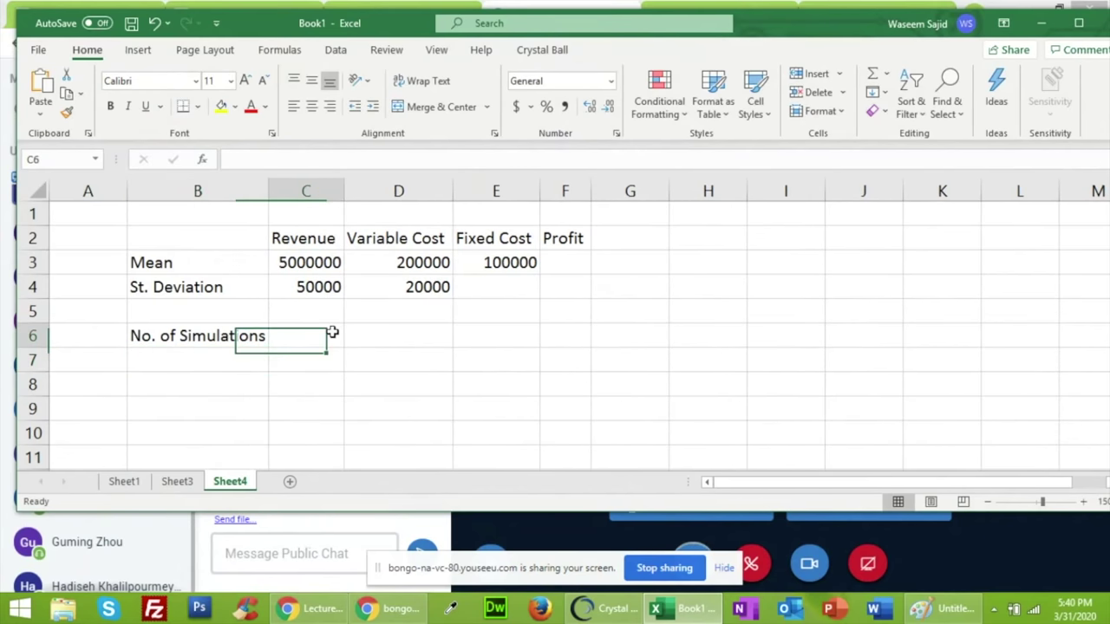
pyautogui.write('Random')
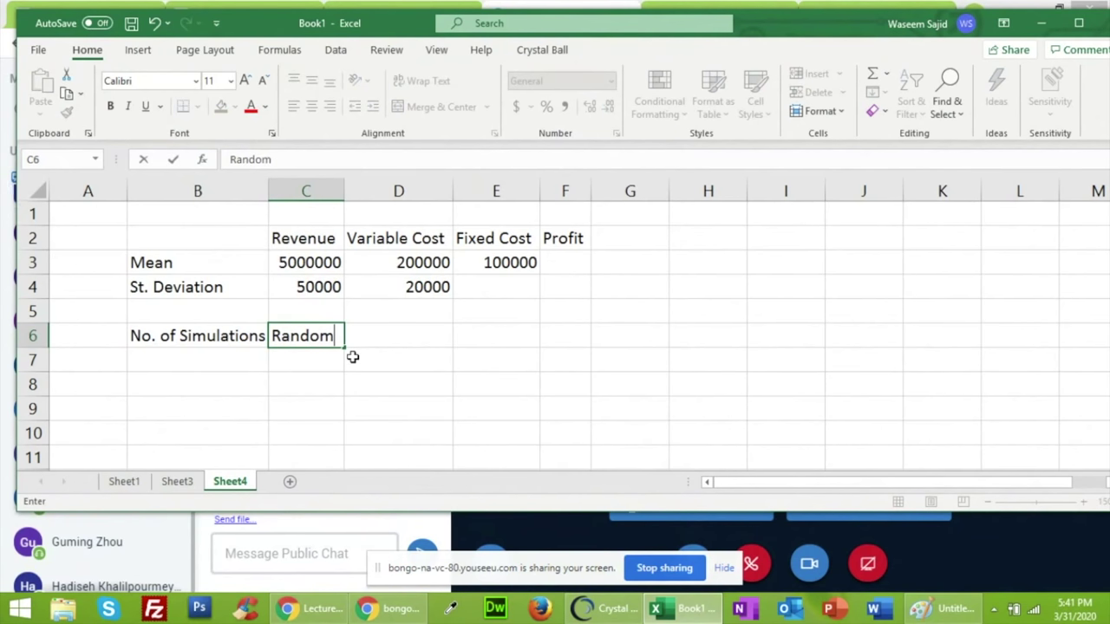
pyautogui.press('Tab')
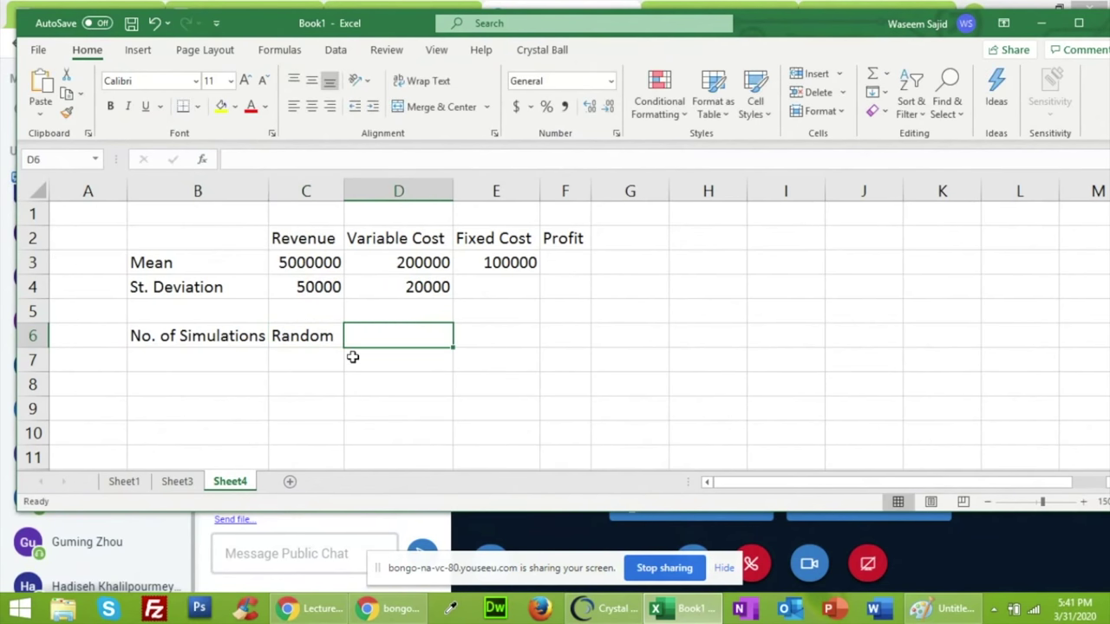
pyautogui.click(250, 362)
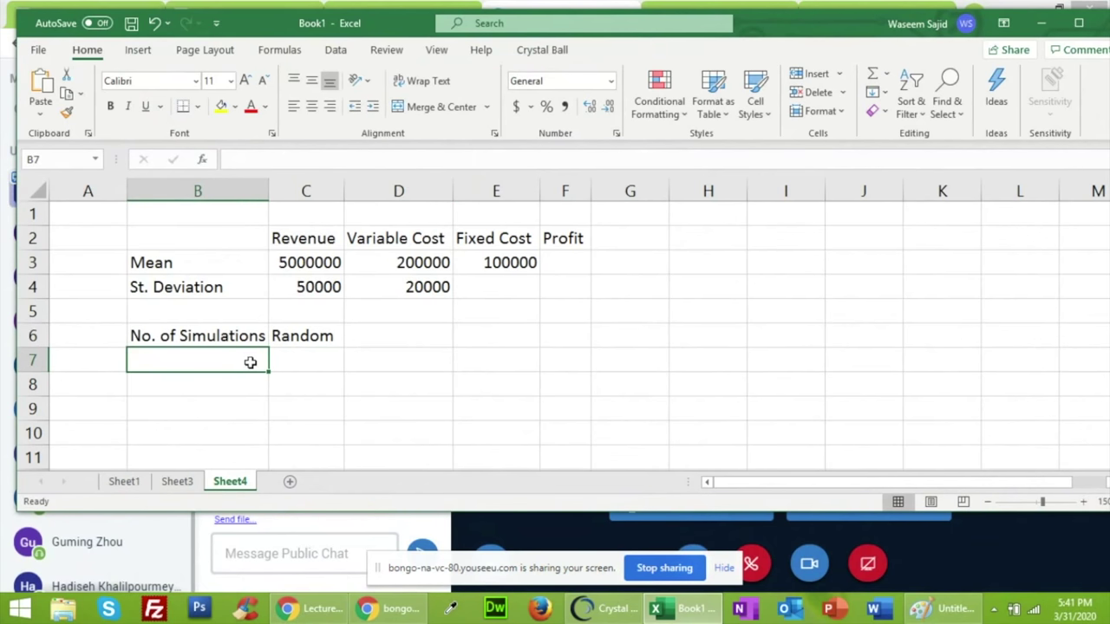
pyautogui.write('1')
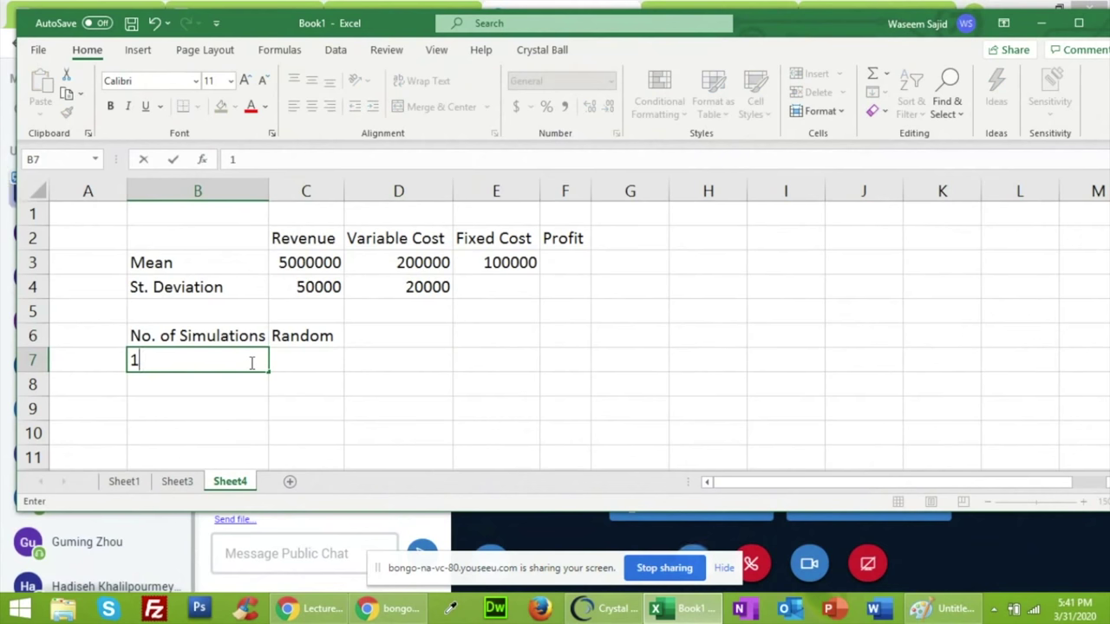
pyautogui.press('Tab')
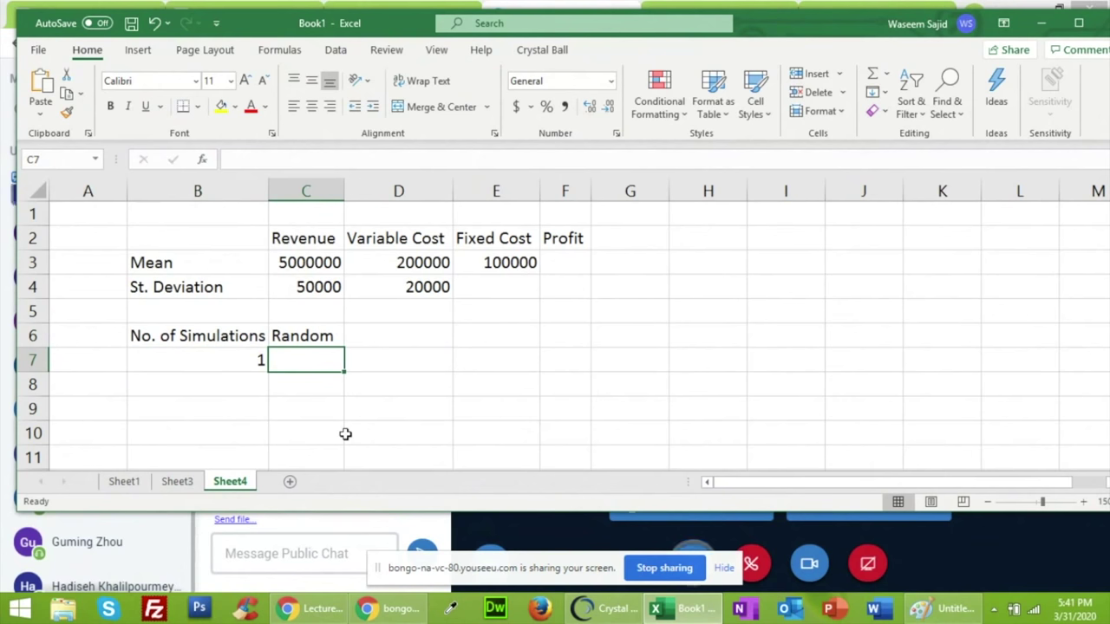
# Enter =RAND() in C7 to generate the random number for the first simulation
pyautogui.write('=')
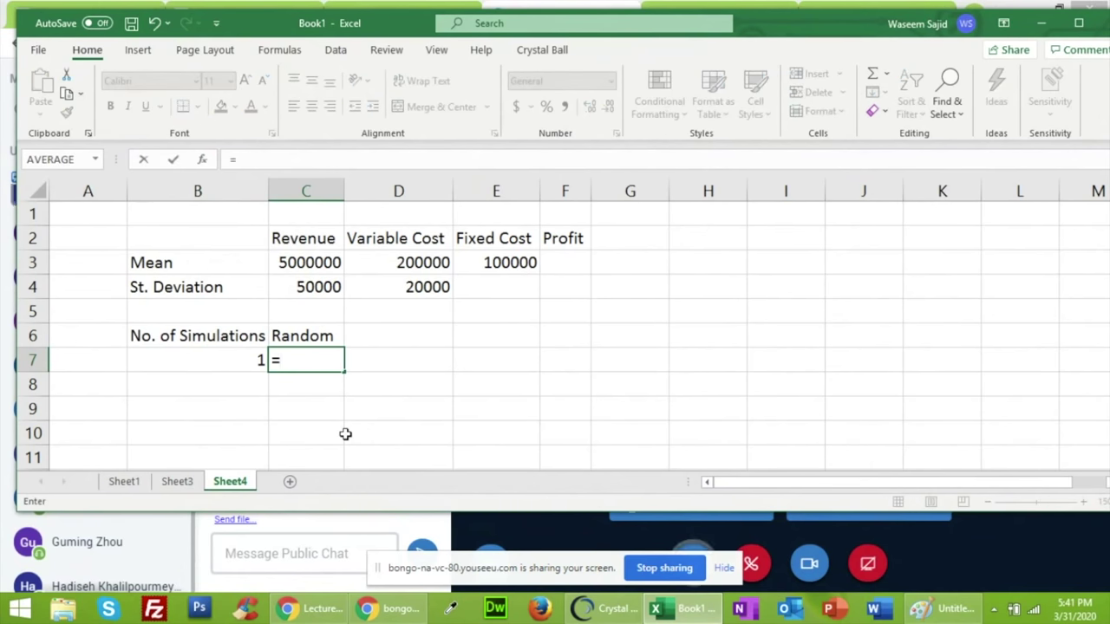
pyautogui.write('r')
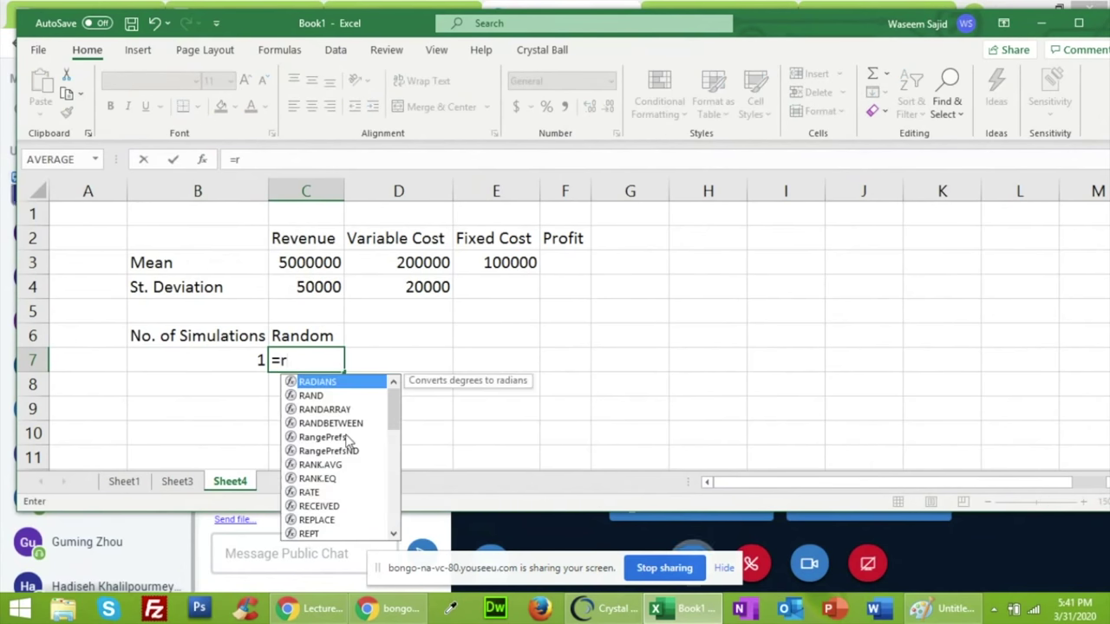
pyautogui.press('BackSpace')
pyautogui.write('RA')
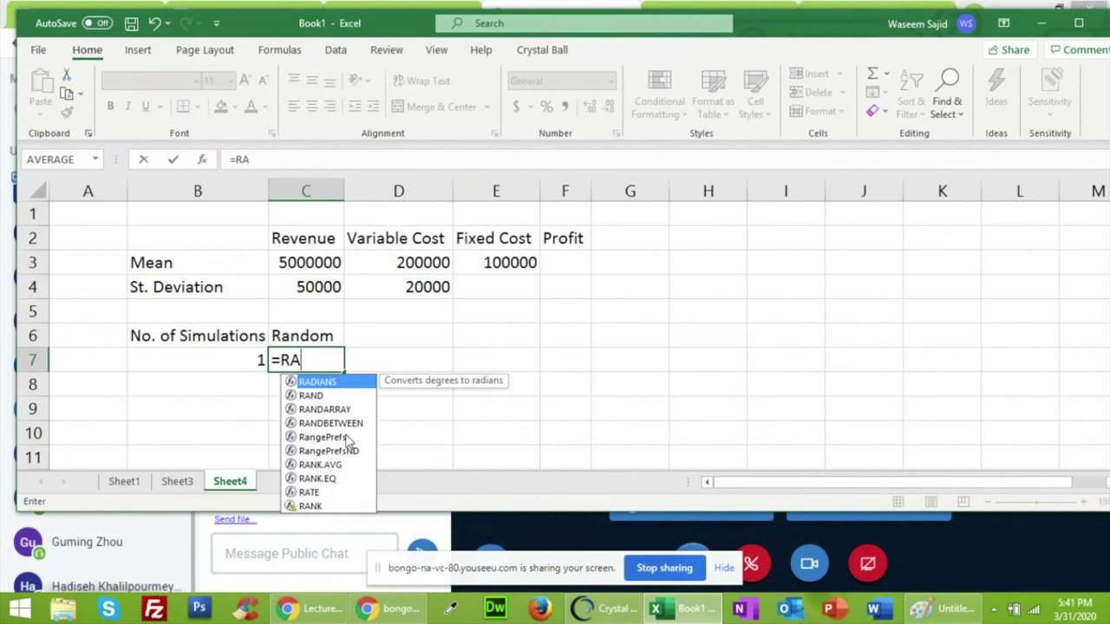
pyautogui.write('ND')
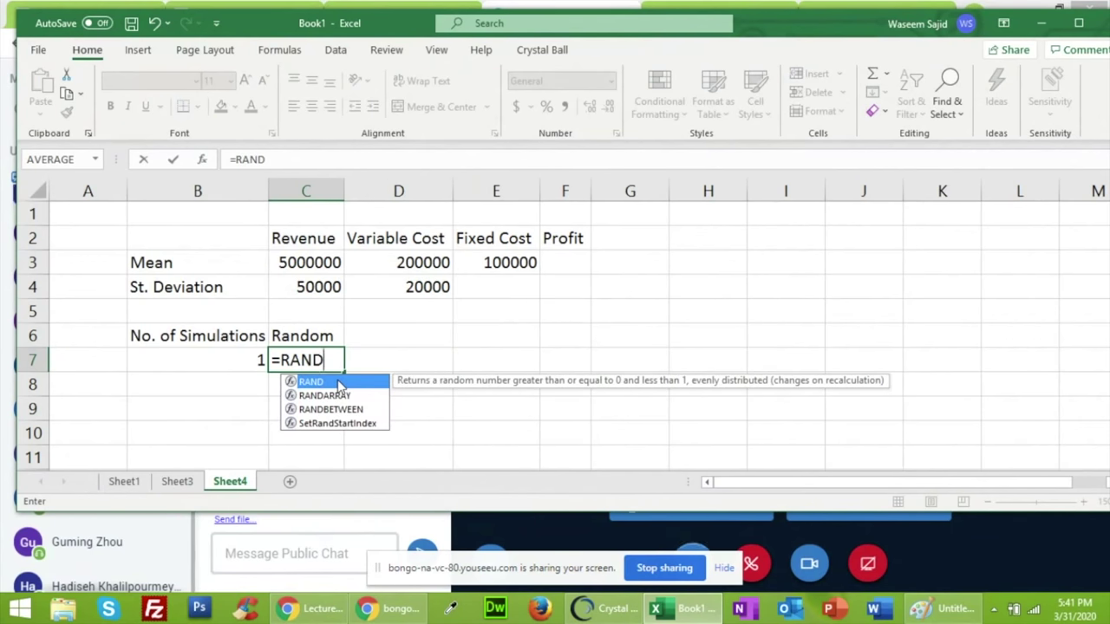
pyautogui.doubleClick(312, 381)
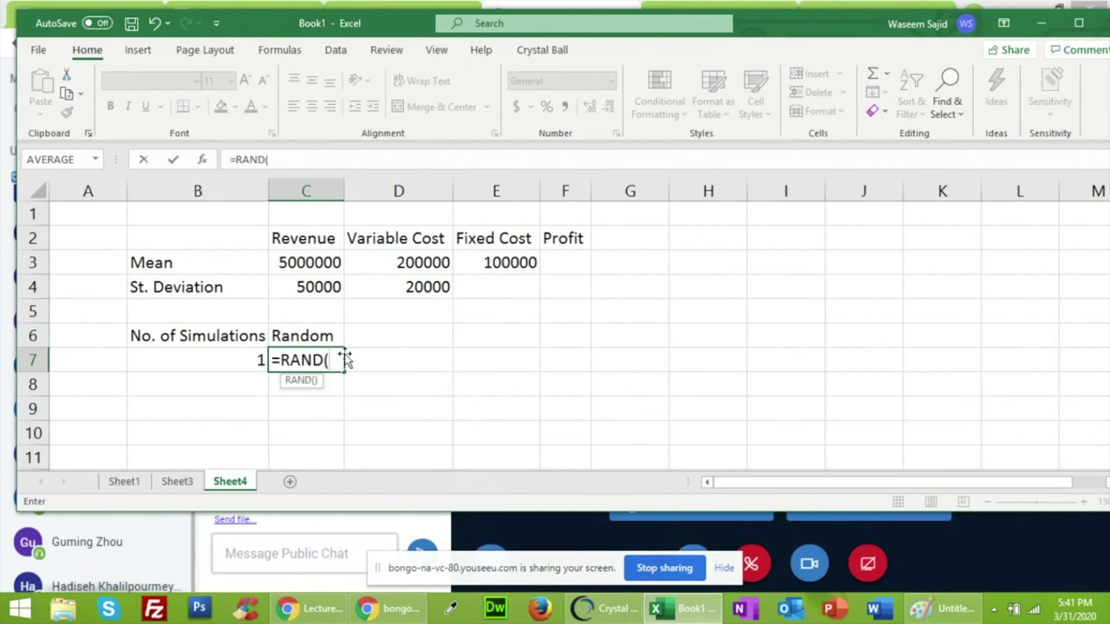
pyautogui.write(')')
pyautogui.press('Return')
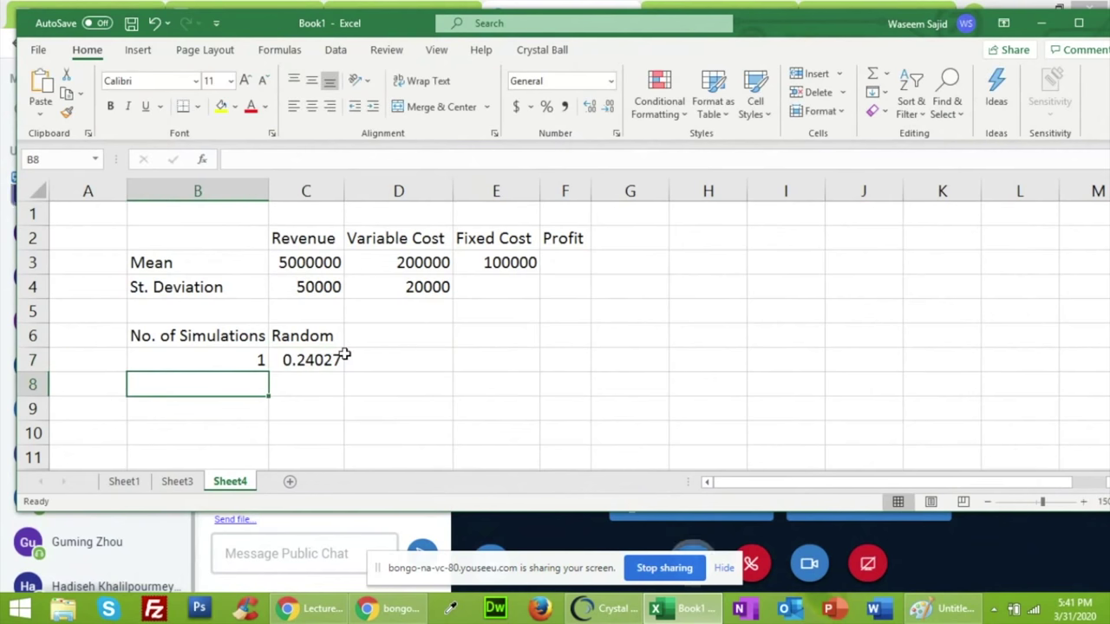
pyautogui.click(404, 413)
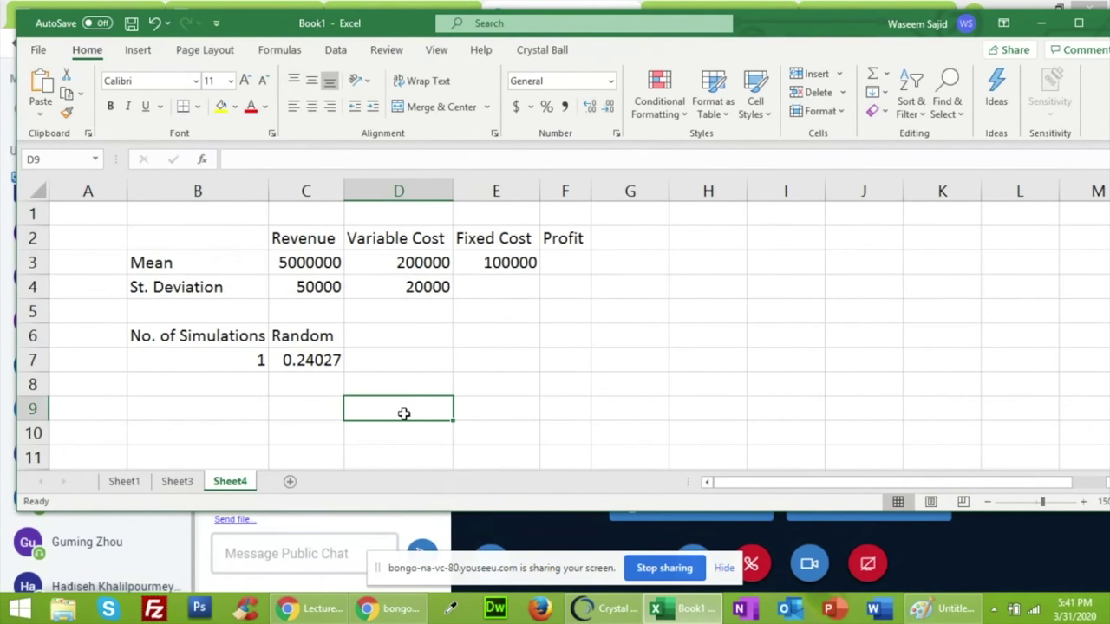
# Add the heading Revenue in D6 and copy the Variable Cost heading from D2 into E6
pyautogui.click(422, 327)
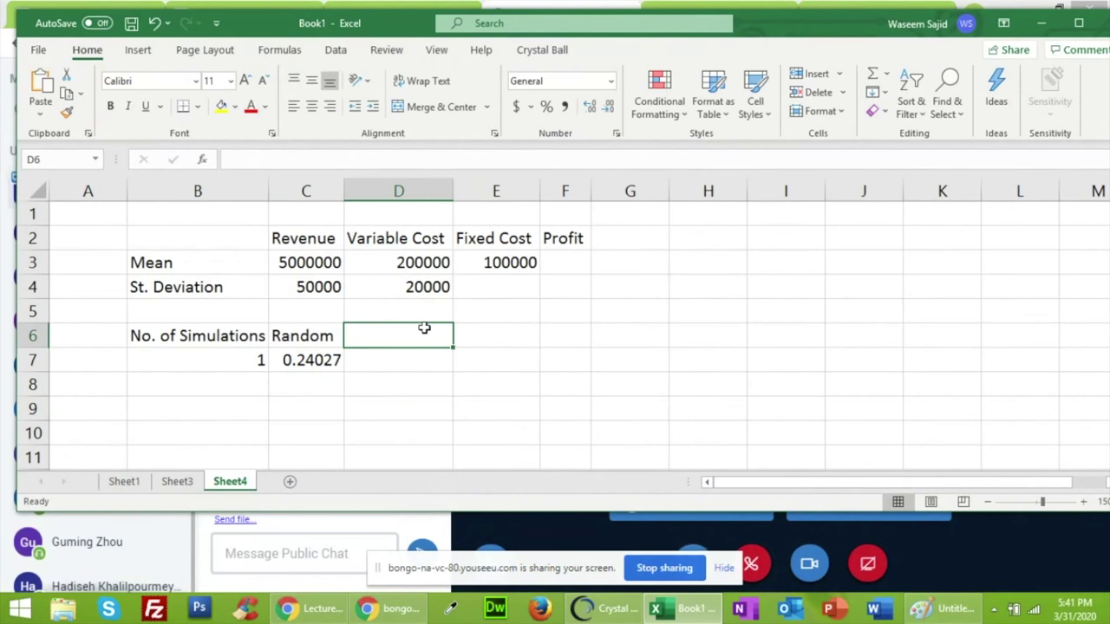
pyautogui.write('Revenu')
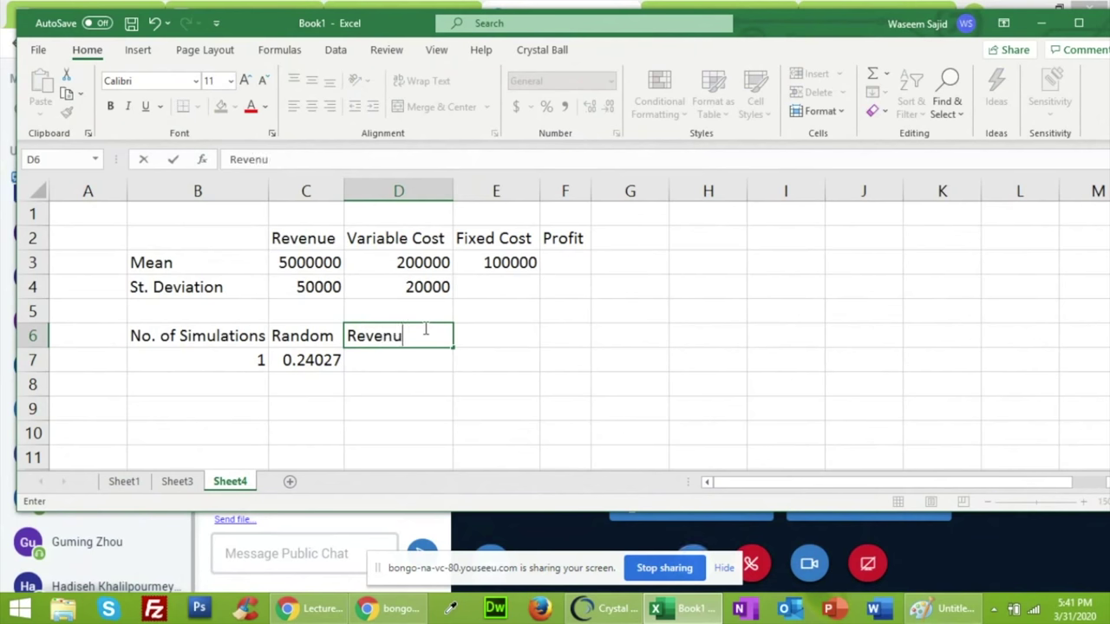
pyautogui.write('e')
pyautogui.press('Tab')
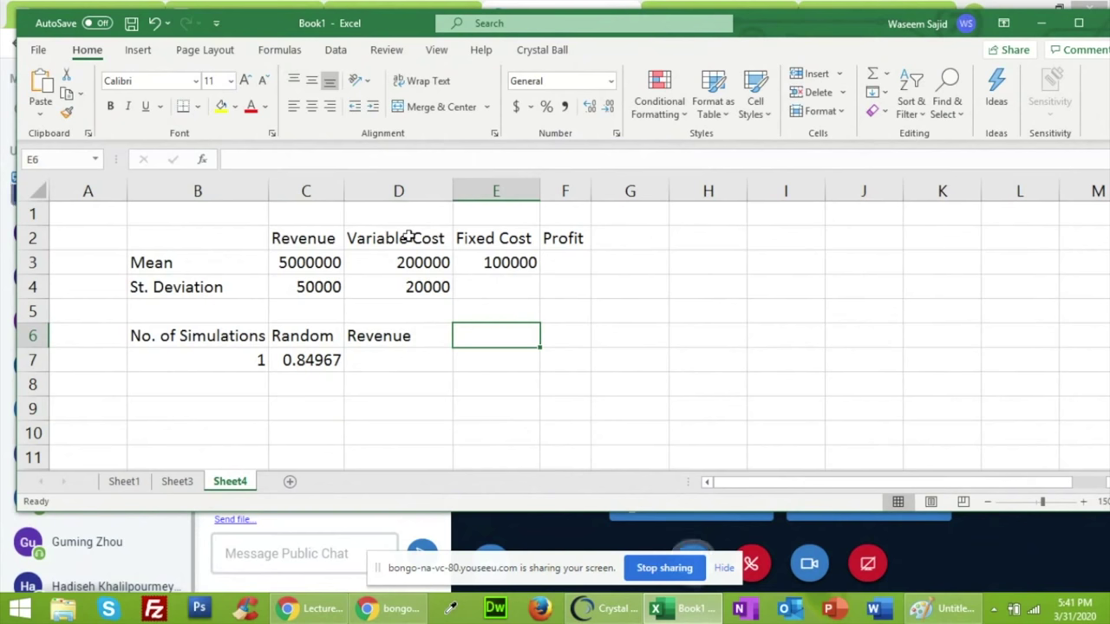
pyautogui.click(409, 237)
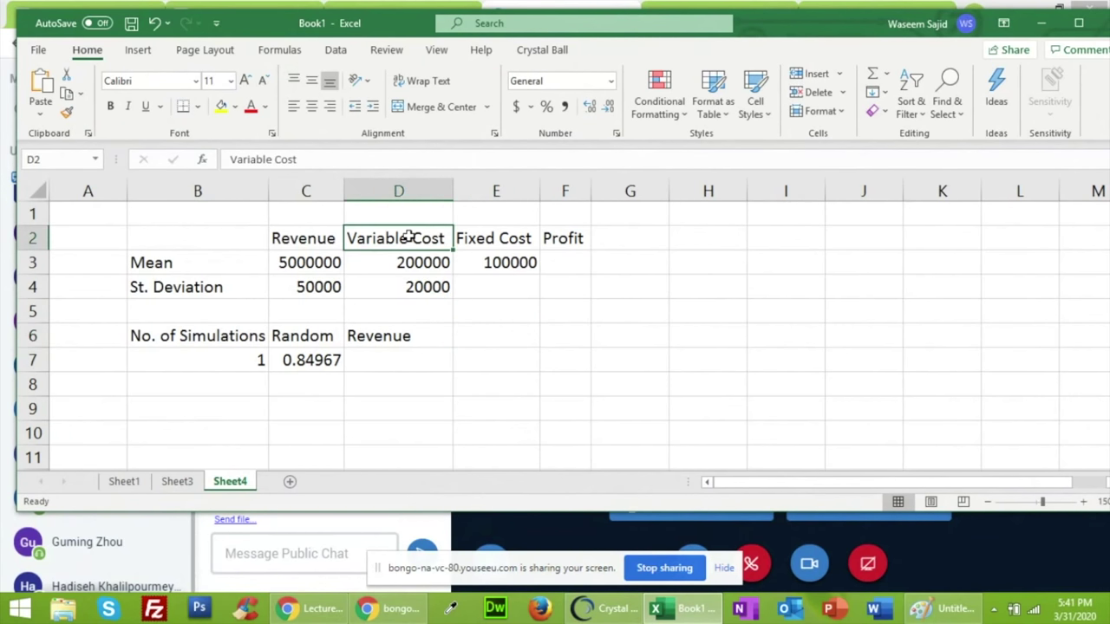
pyautogui.hotkey('ctrl', 'c')
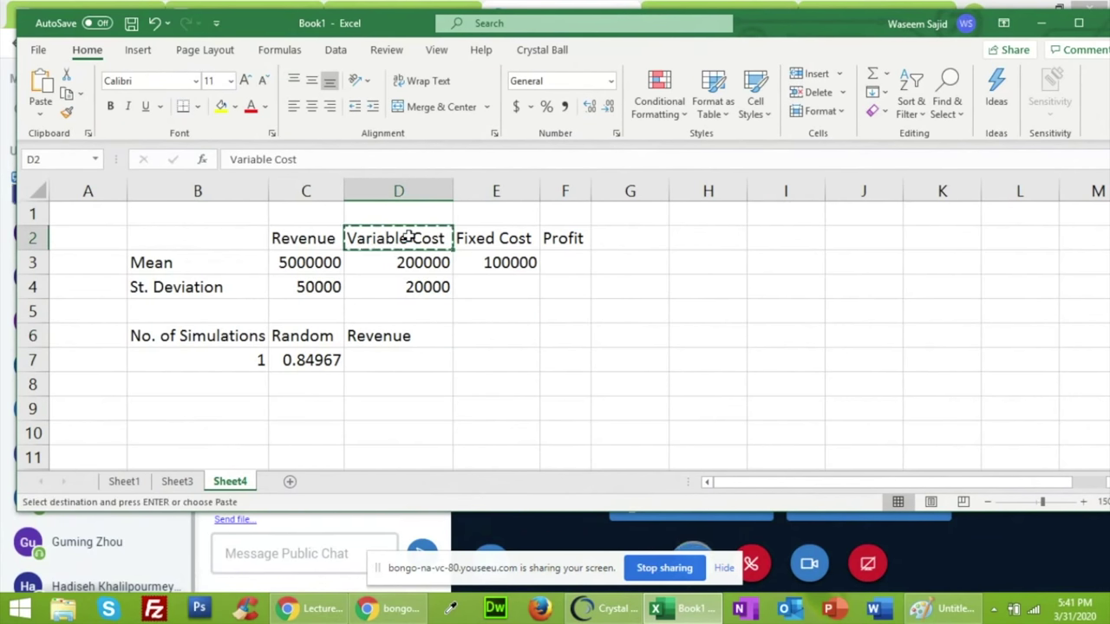
pyautogui.click(495, 334)
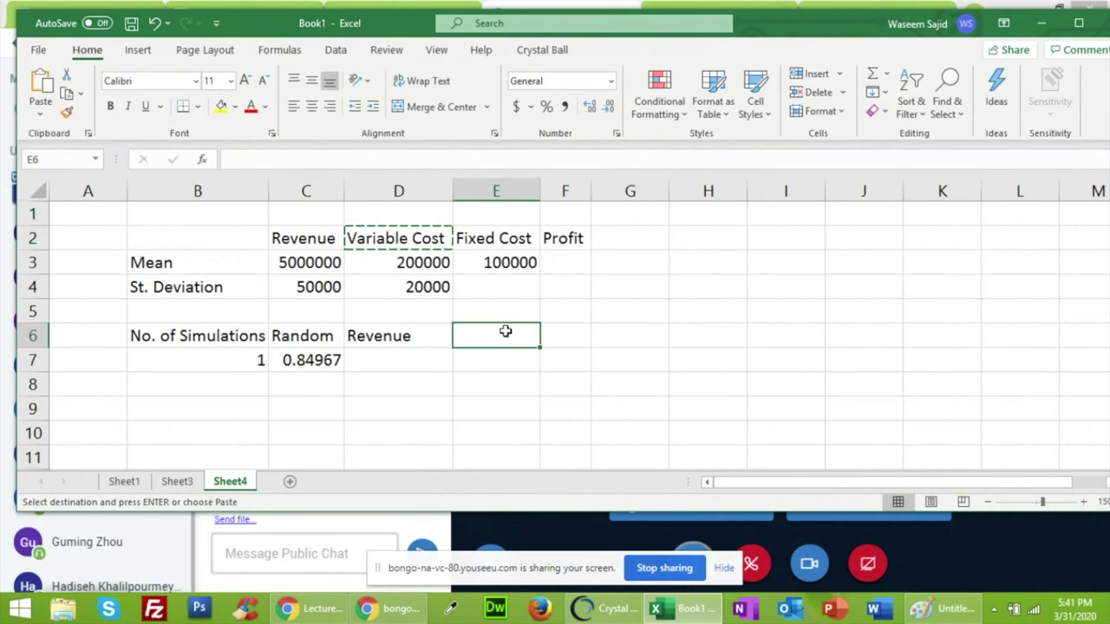
pyautogui.hotkey('ctrl', 'v')
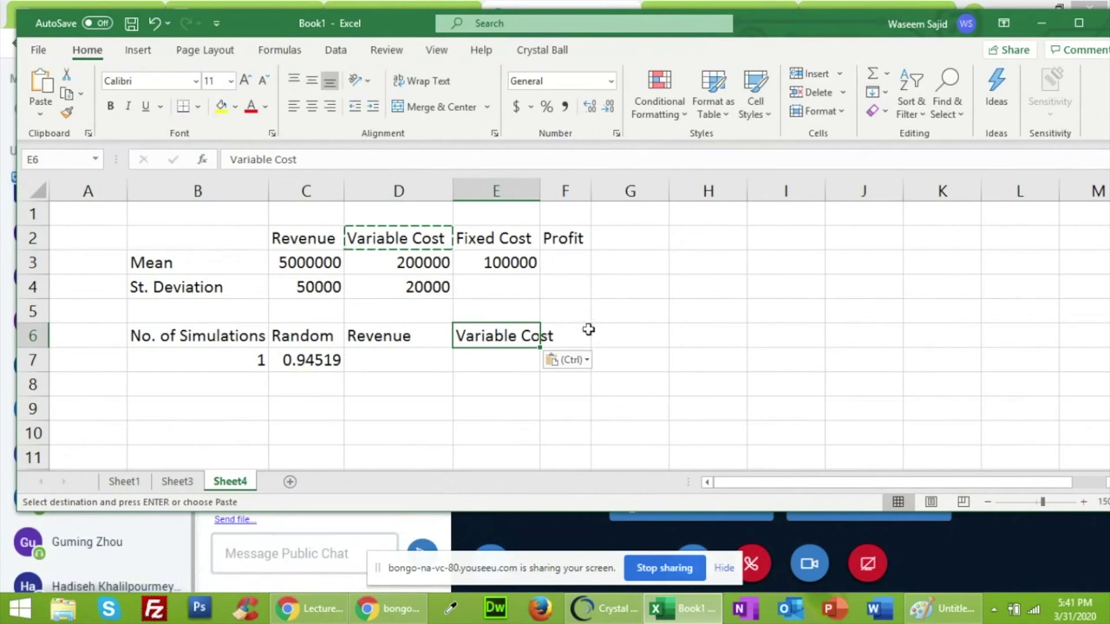
# Copy the Fixed Cost heading from E2 into F6 and add the heading Profit in G6
pyautogui.click(589, 335)
pyautogui.click(508, 247)
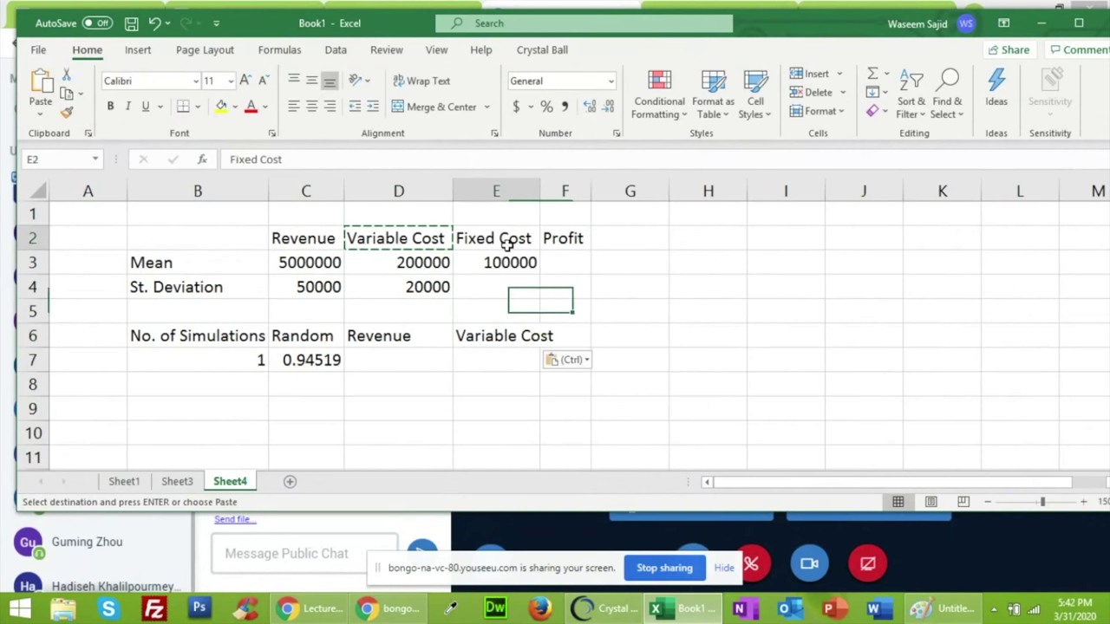
pyautogui.hotkey('ctrl', 'c')
pyautogui.click(564, 336)
pyautogui.hotkey('ctrl', 'v')
pyautogui.click(701, 334)
pyautogui.write('Pro')
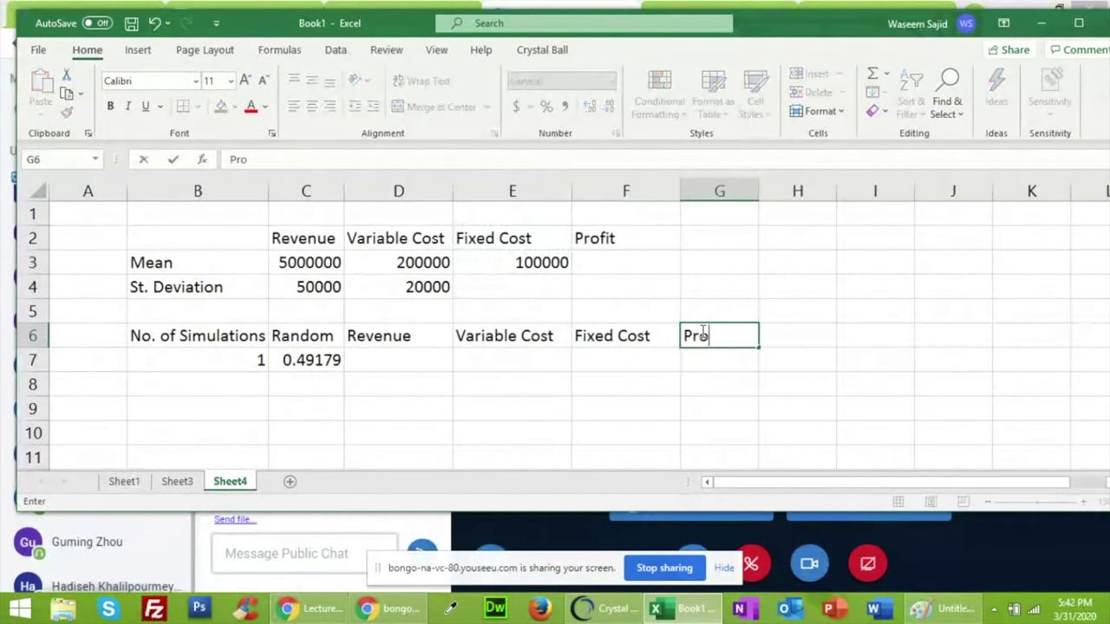
pyautogui.write('fit')
pyautogui.press('Return')
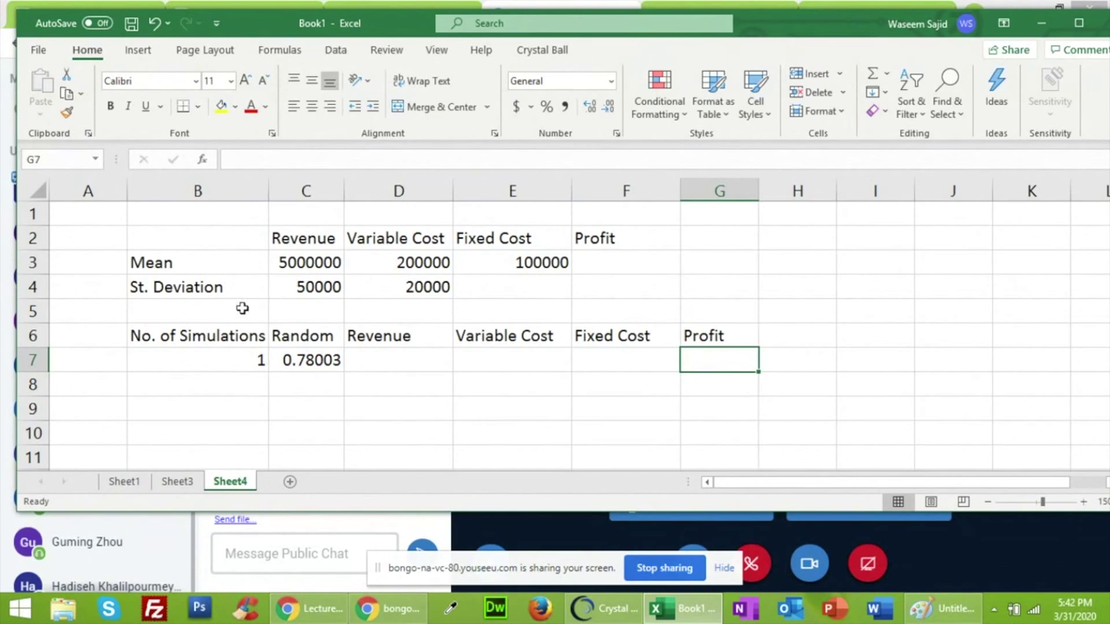
# Start a NORM.INV formula for Revenue in D7, using the random number in C7 as the probability
pyautogui.click(384, 355)
pyautogui.write('=')
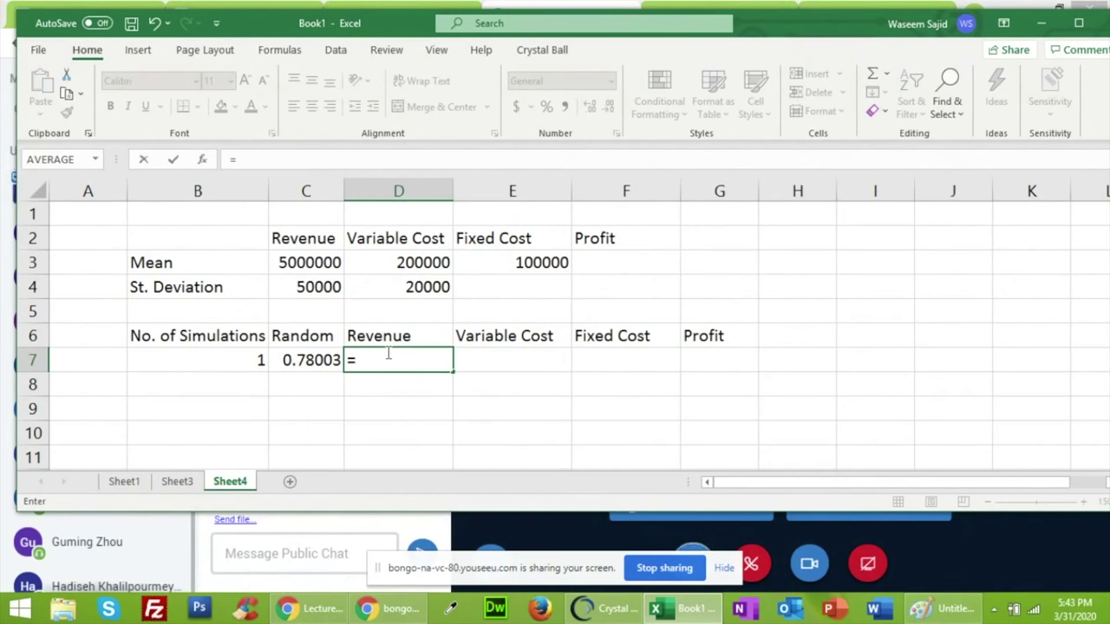
pyautogui.write('n')
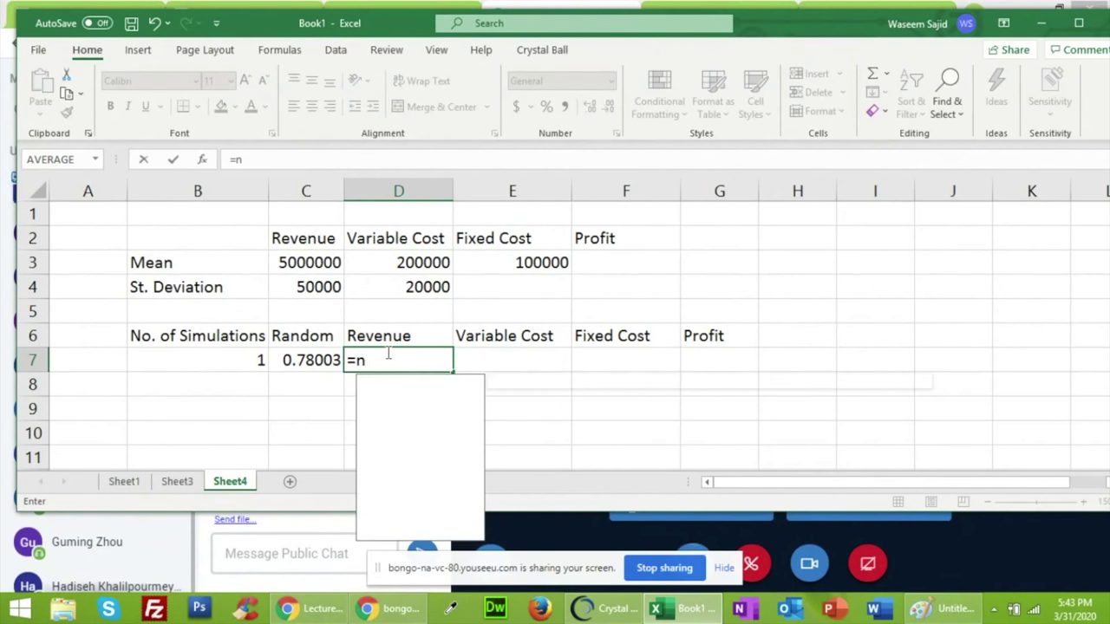
pyautogui.press('BackSpace')
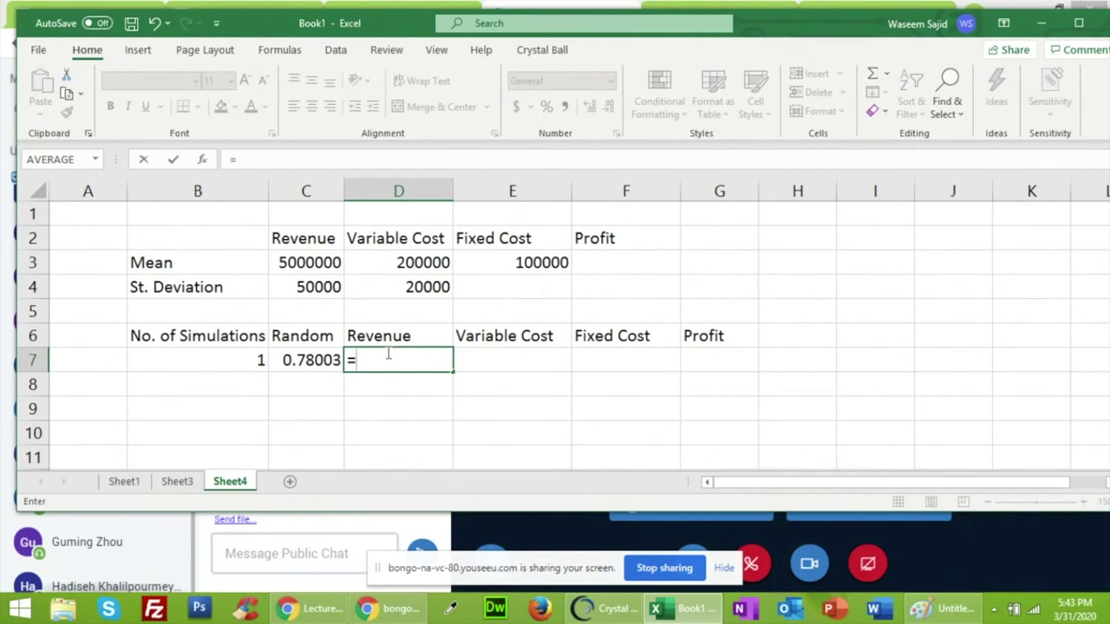
pyautogui.write('NOR')
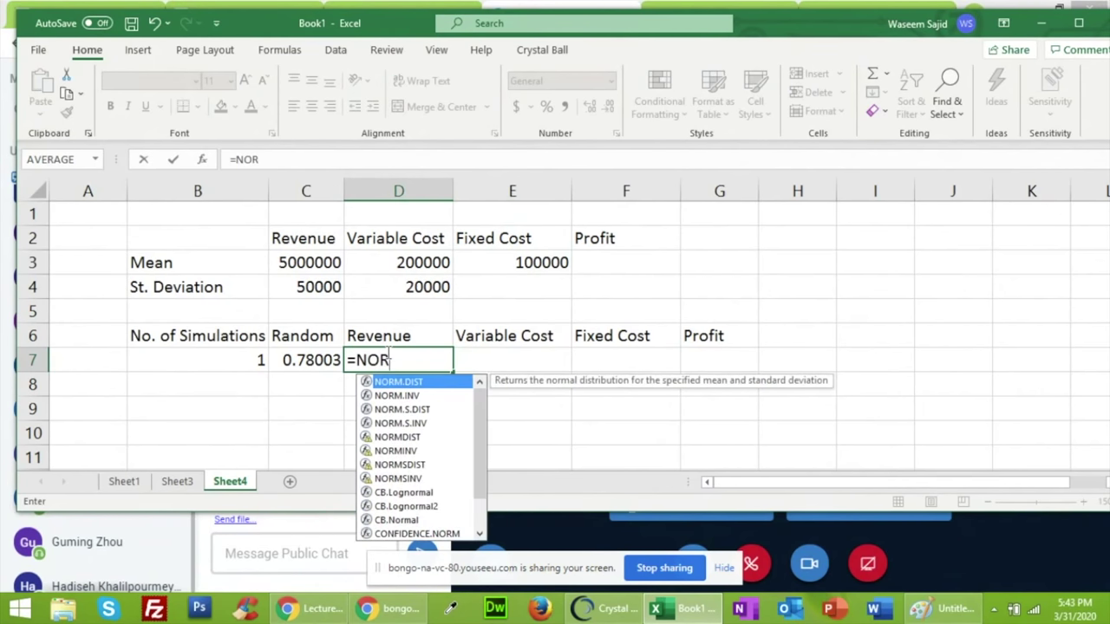
pyautogui.write('M')
pyautogui.doubleClick(411, 394)
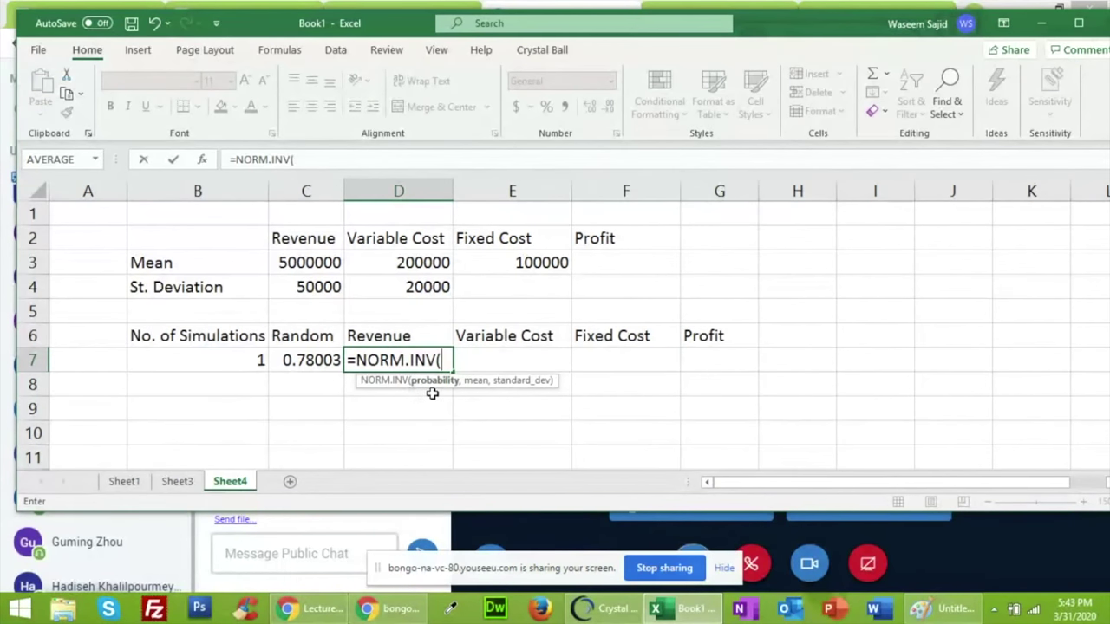
pyautogui.click(311, 360)
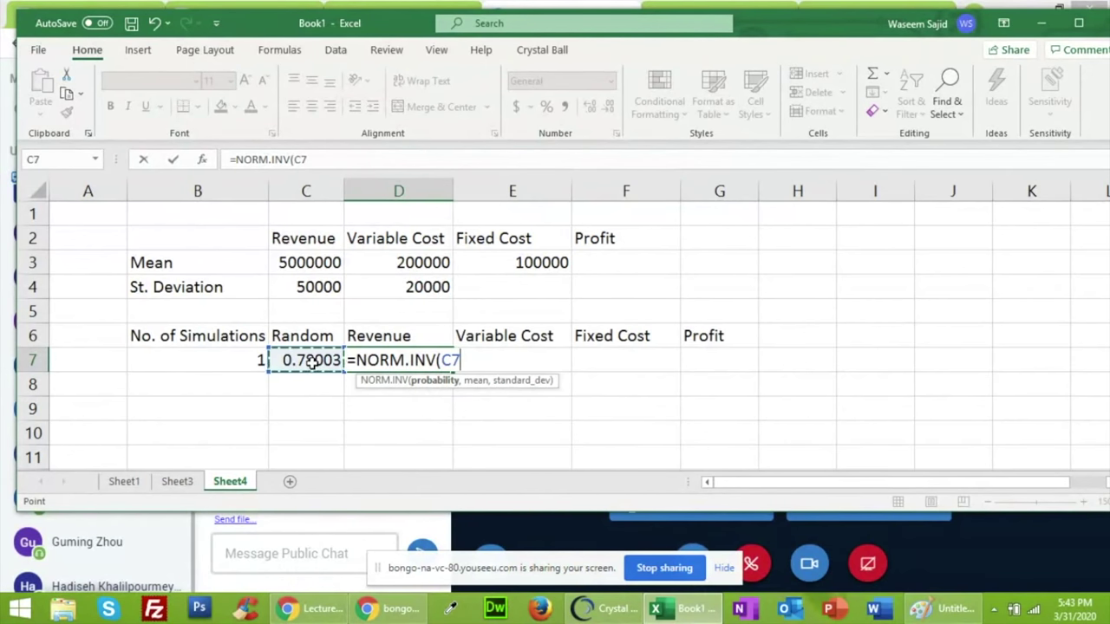
pyautogui.write(',')
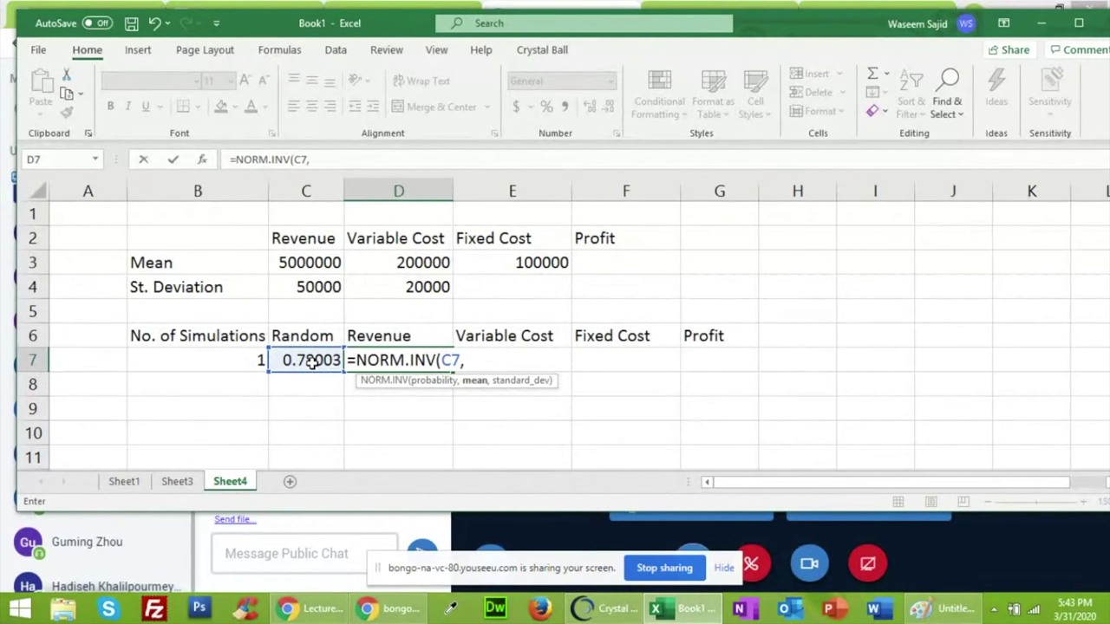
# Complete the simulated Revenue formula in D7 as =NORM.INV(C7,C3,C4), using the revenue mean and standard deviation
pyautogui.click(308, 262)
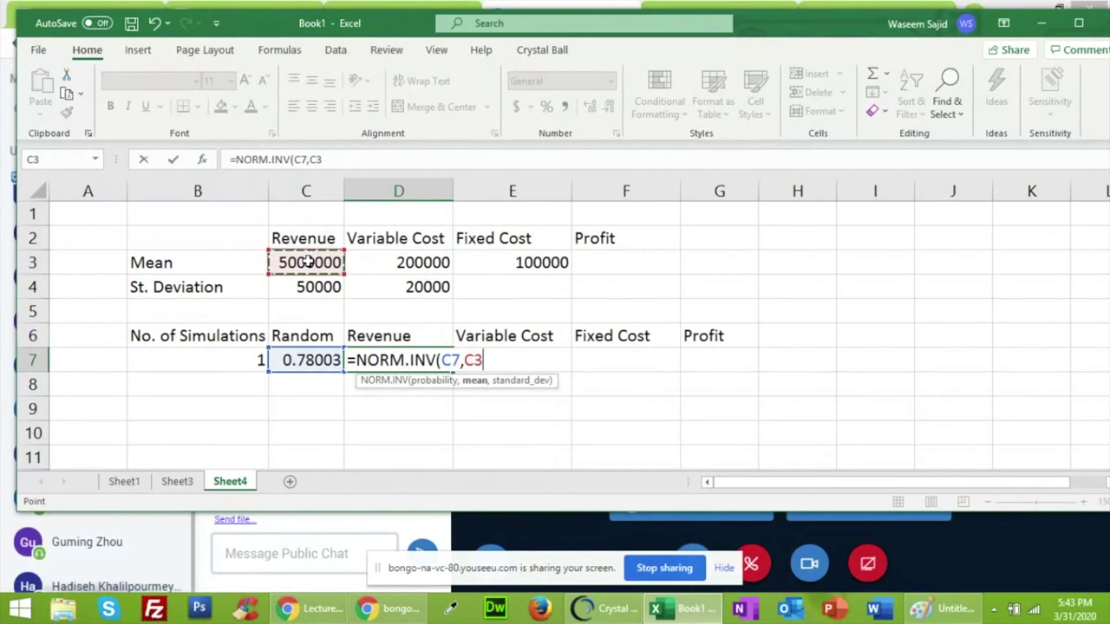
pyautogui.write(',')
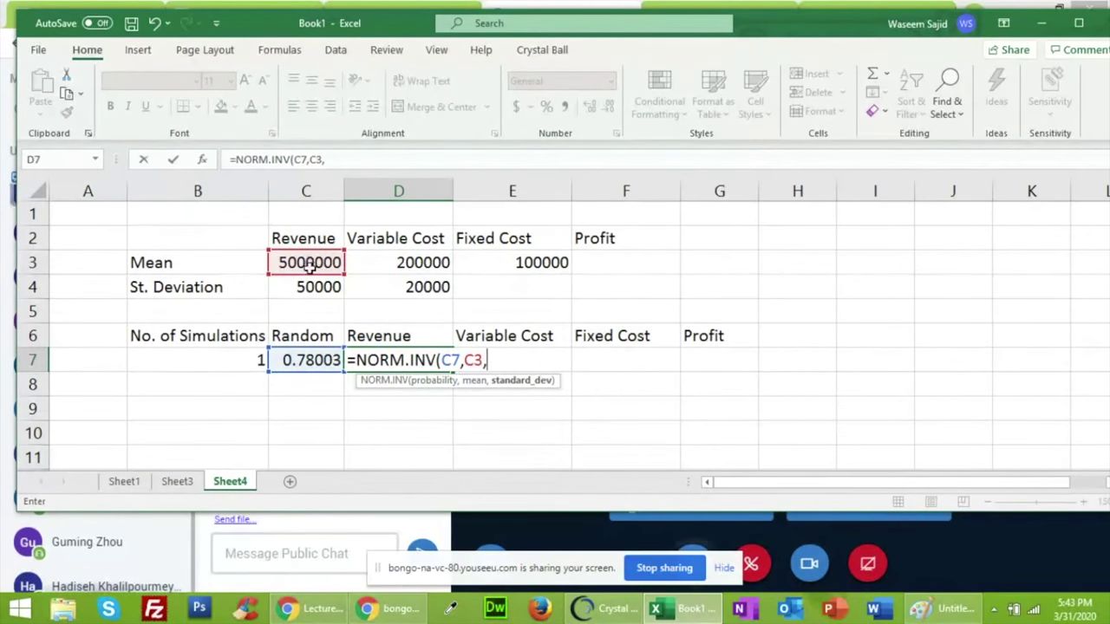
pyautogui.click(316, 283)
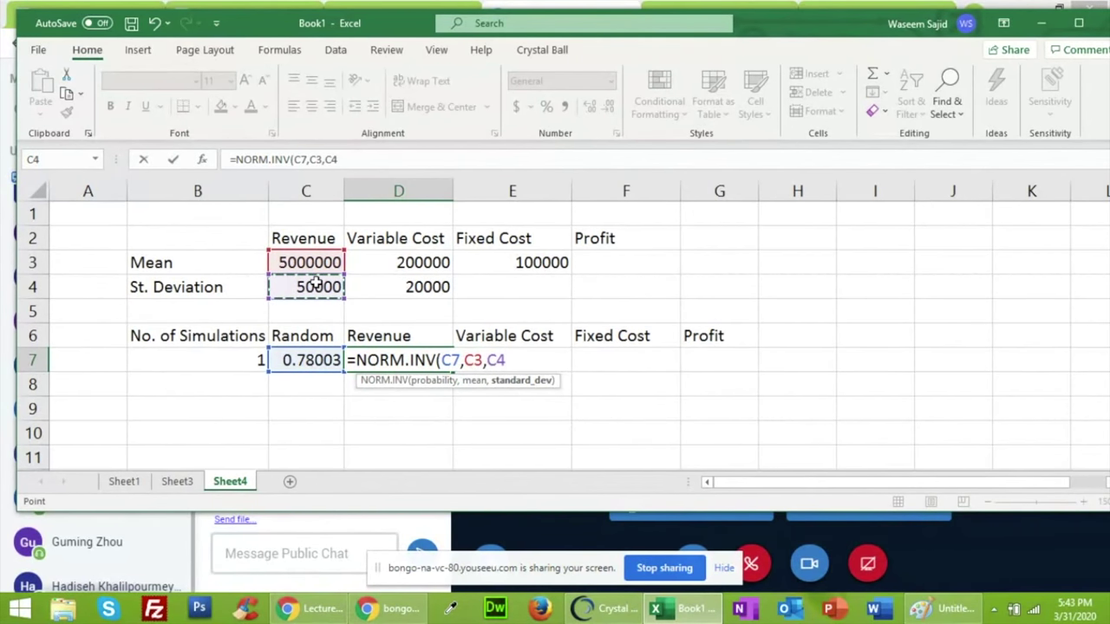
pyautogui.write(')')
pyautogui.press('Return')
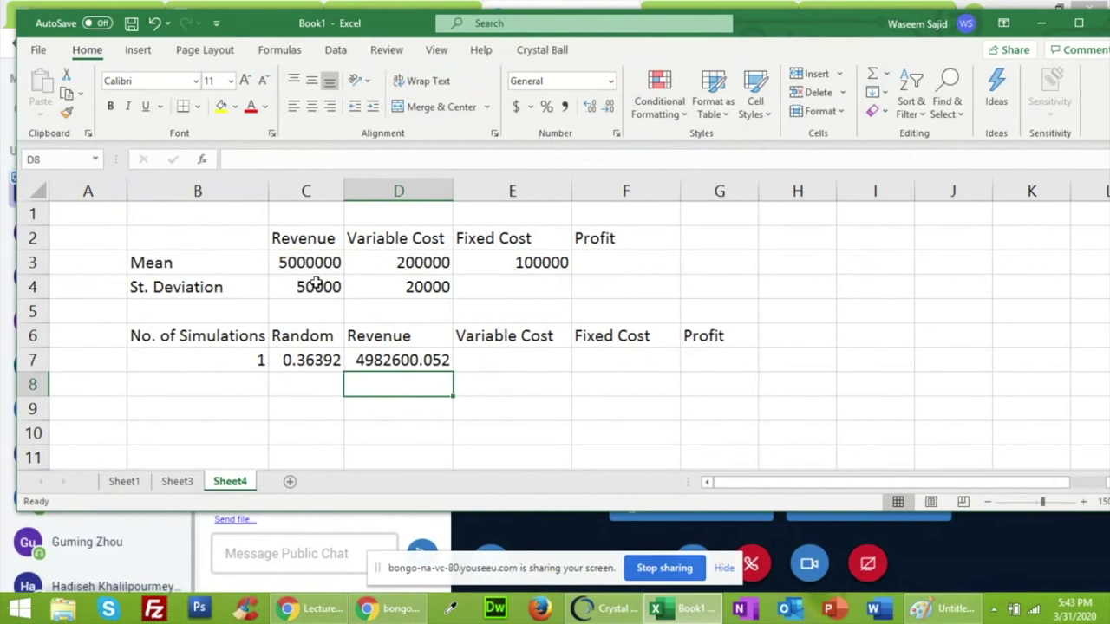
pyautogui.click(378, 357)
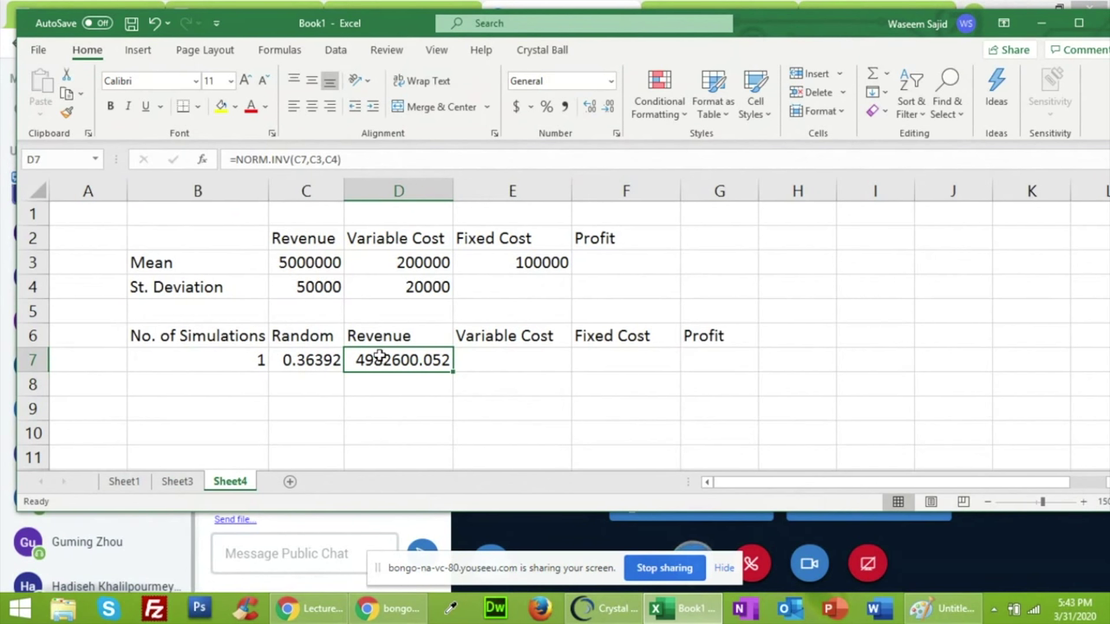
# Enter =NORM.INV(C7,D3,D4) in E7 to simulate Variable Cost from the random number, mean and standard deviation
pyautogui.click(489, 362)
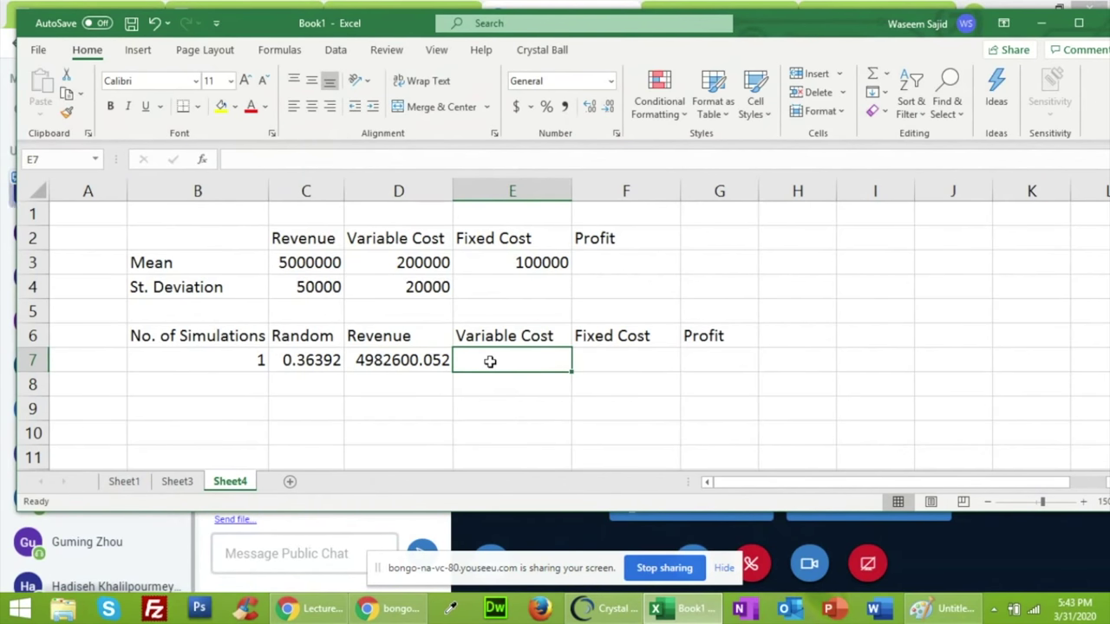
pyautogui.write('=N')
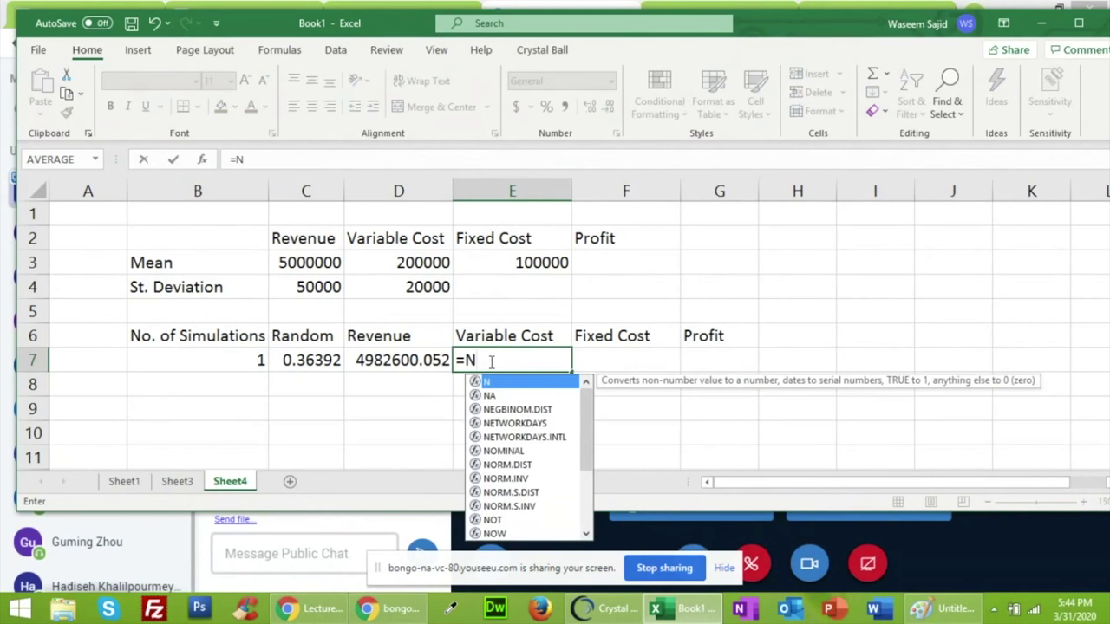
pyautogui.write('OR')
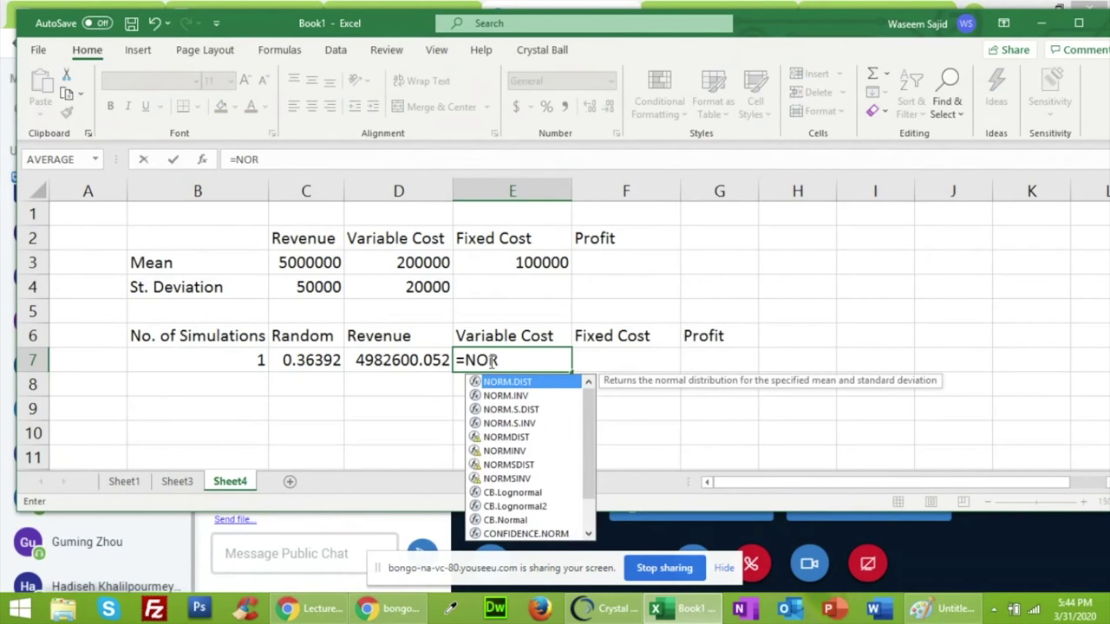
pyautogui.click(503, 399)
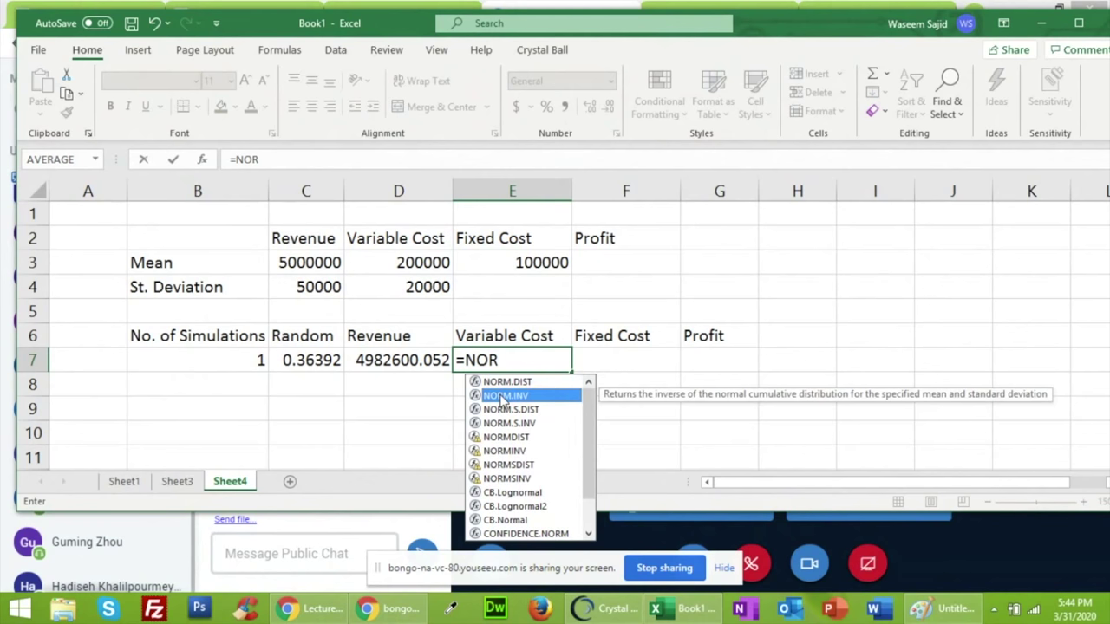
pyautogui.doubleClick(503, 397)
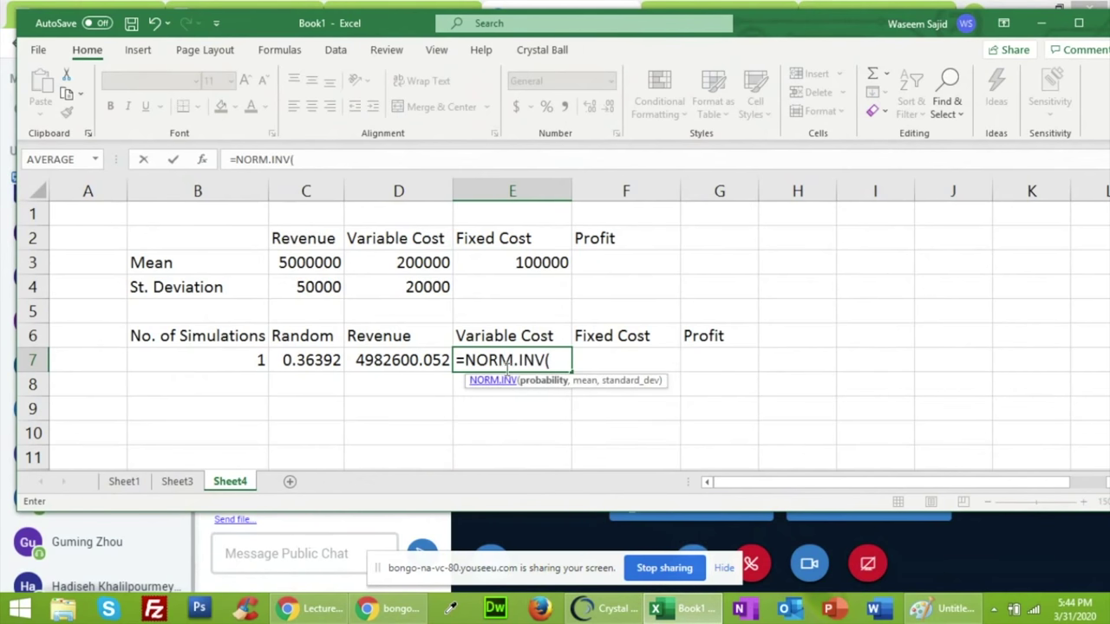
pyautogui.click(329, 360)
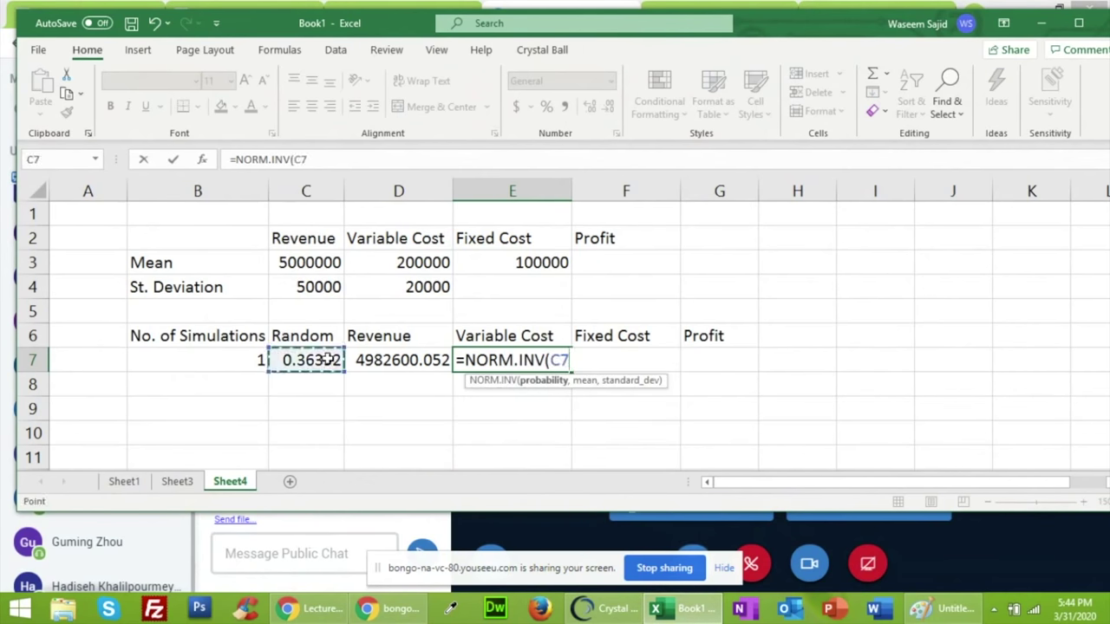
pyautogui.write(',')
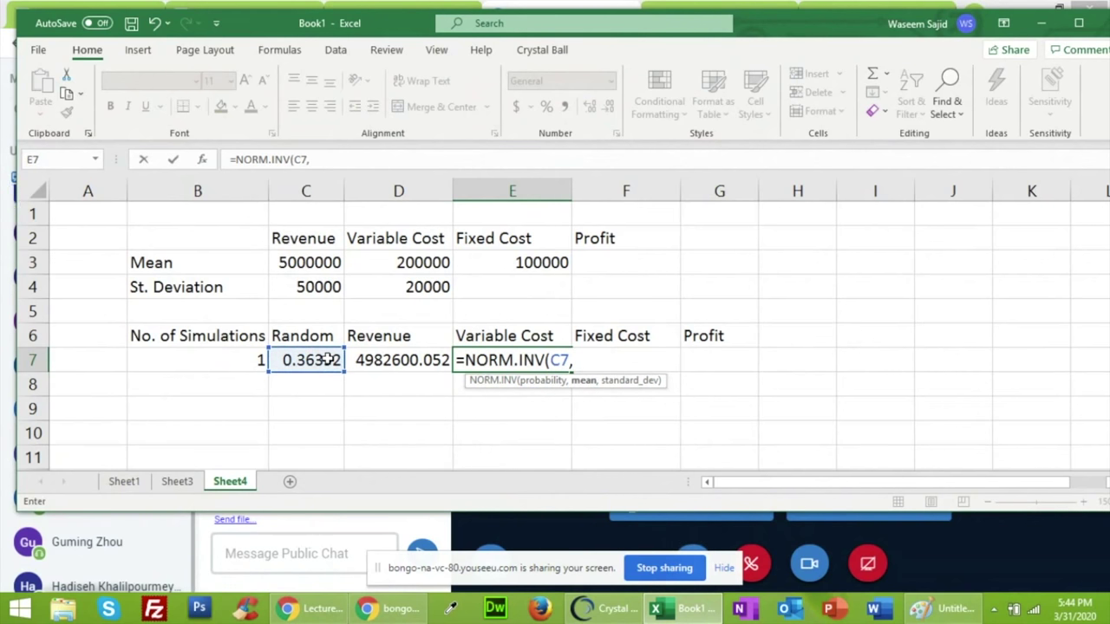
pyautogui.click(415, 264)
pyautogui.write(',')
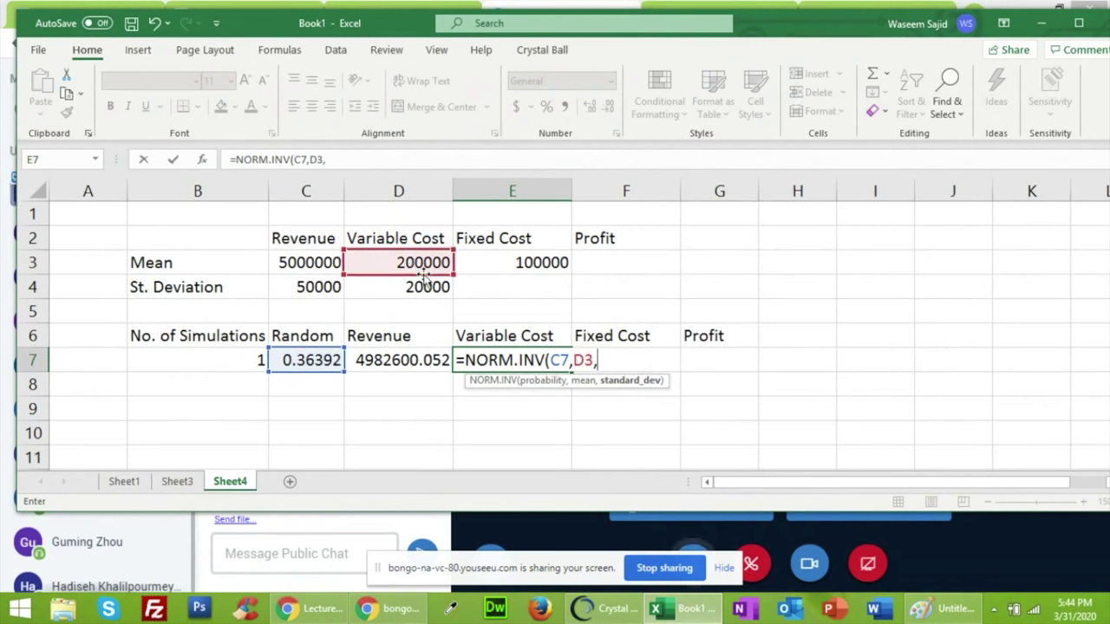
pyautogui.click(429, 286)
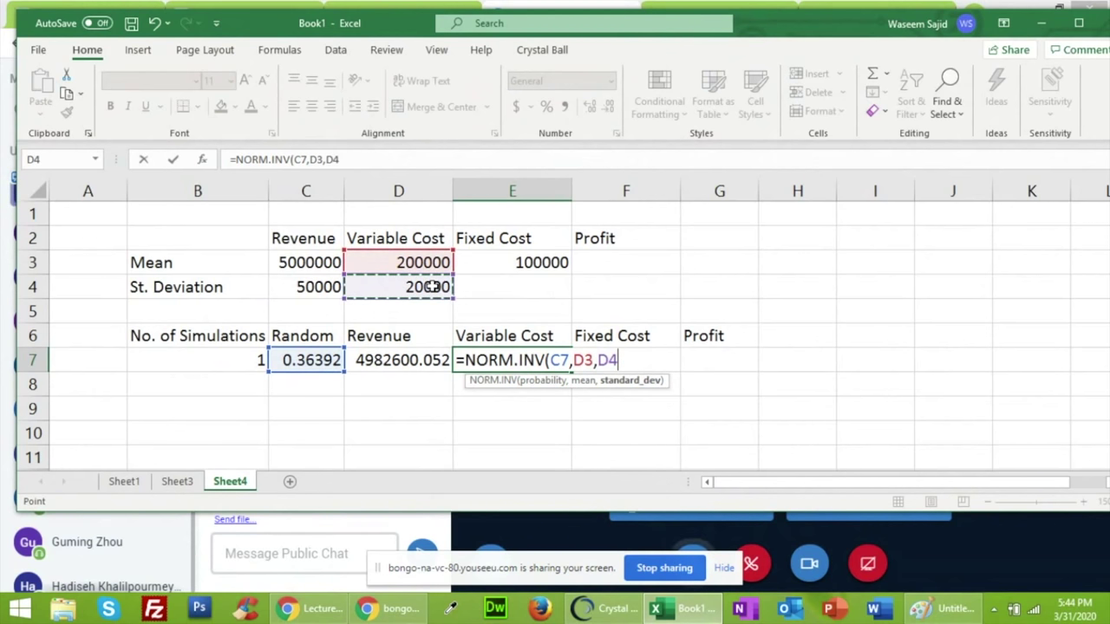
pyautogui.write(')')
pyautogui.press('Return')
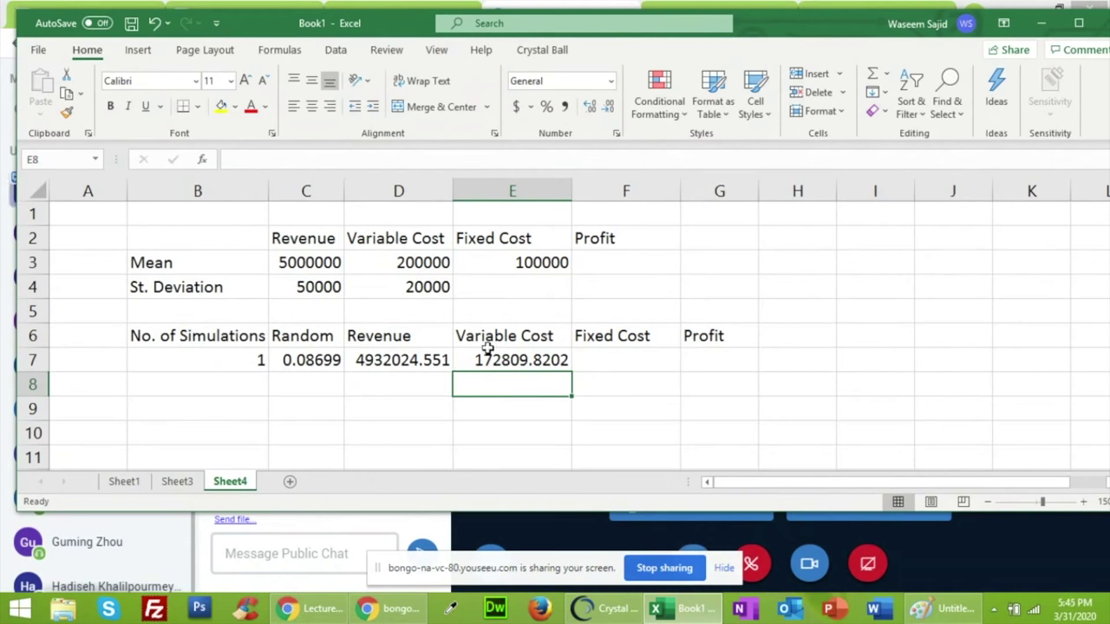
# Enter 100000 in F7 as the Fixed Cost of the first simulation
pyautogui.click(606, 356)
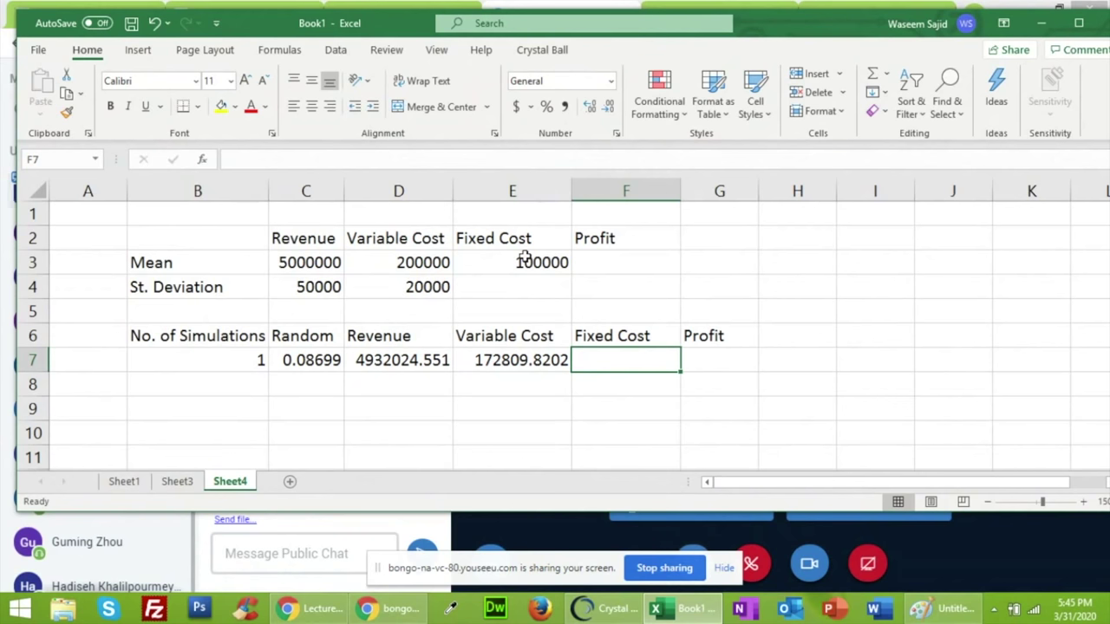
pyautogui.write('100')
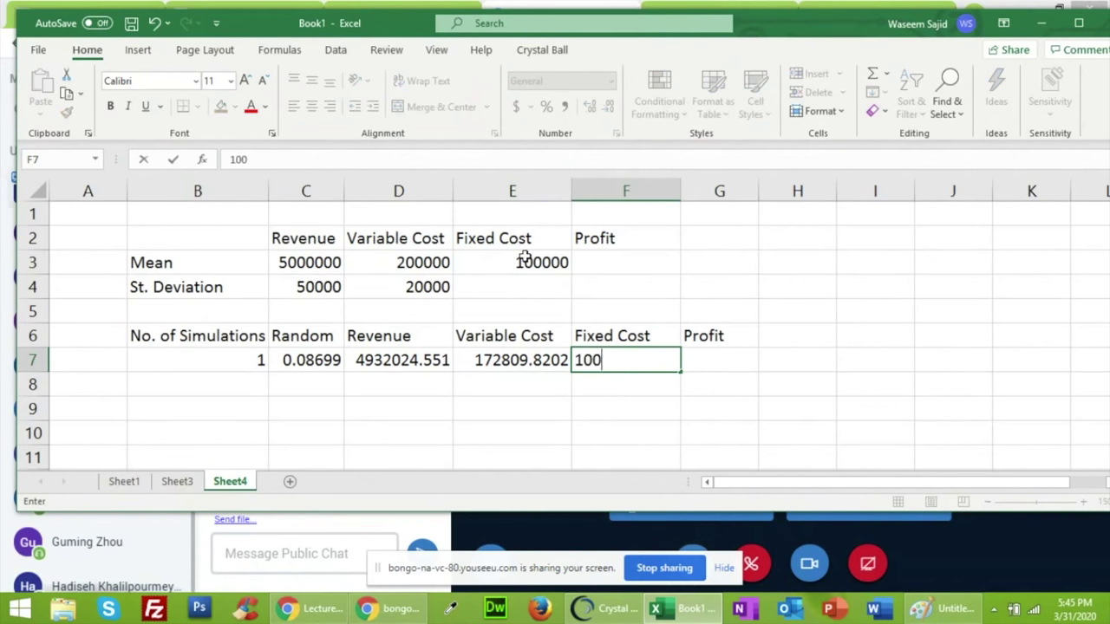
pyautogui.write('000')
pyautogui.press('Return')
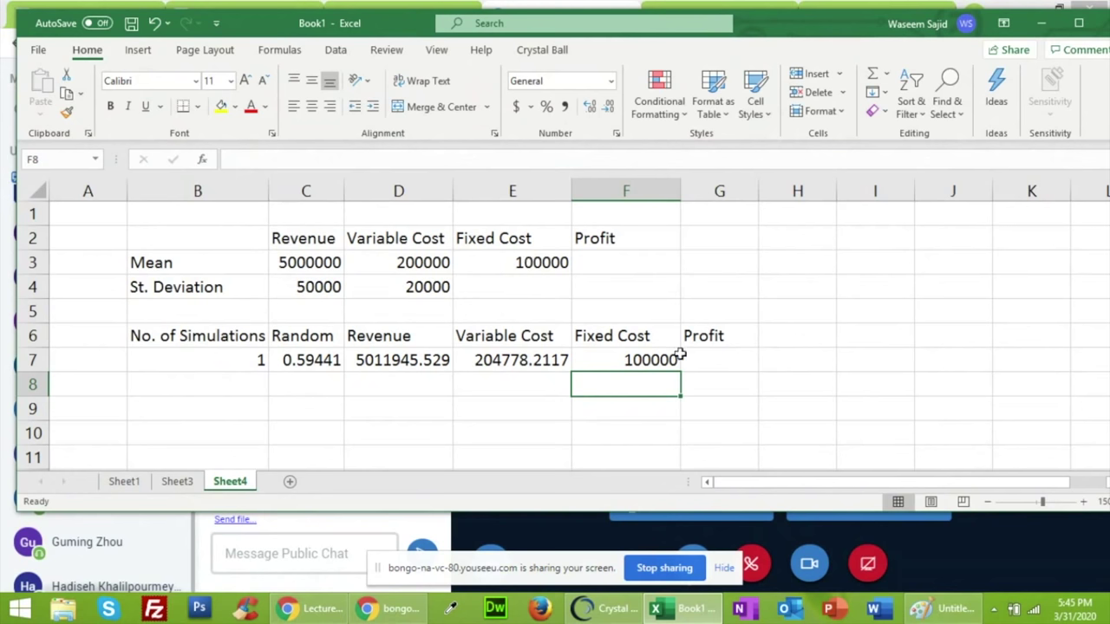
# Enter =D7-(E7+F7) in G7 to calculate Profit as revenue minus variable and fixed costs
pyautogui.click(711, 356)
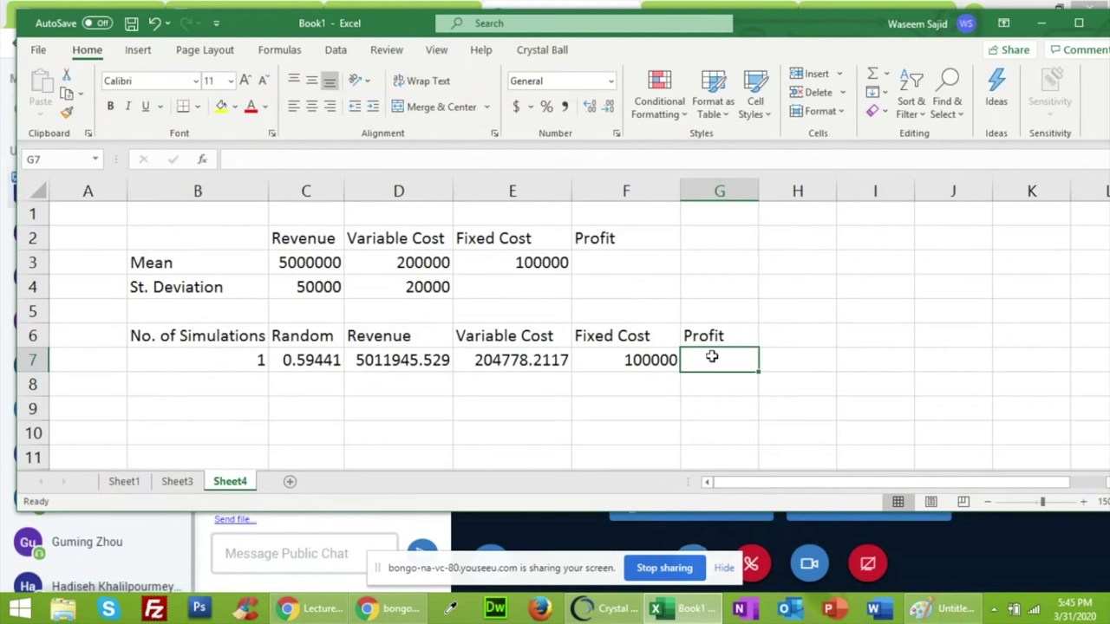
pyautogui.write('=')
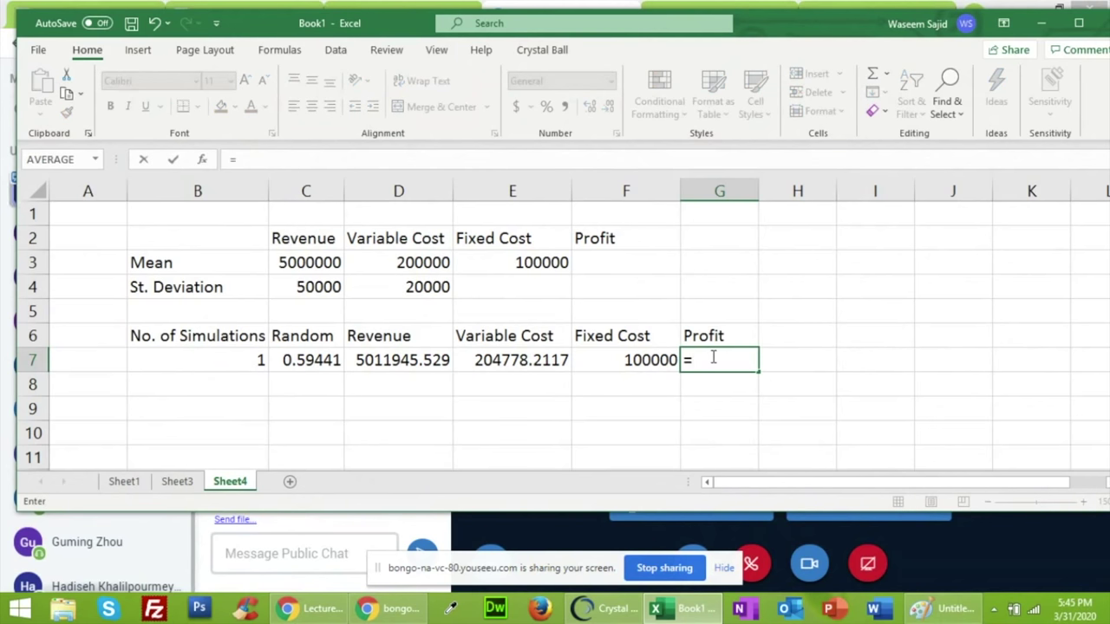
pyautogui.click(425, 361)
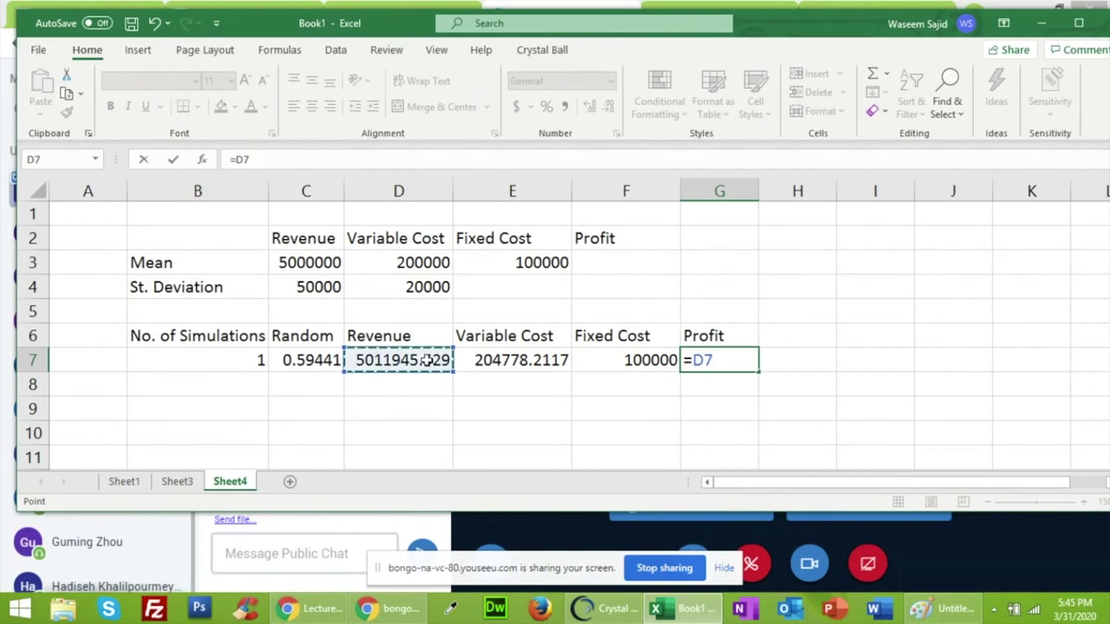
pyautogui.write('-')
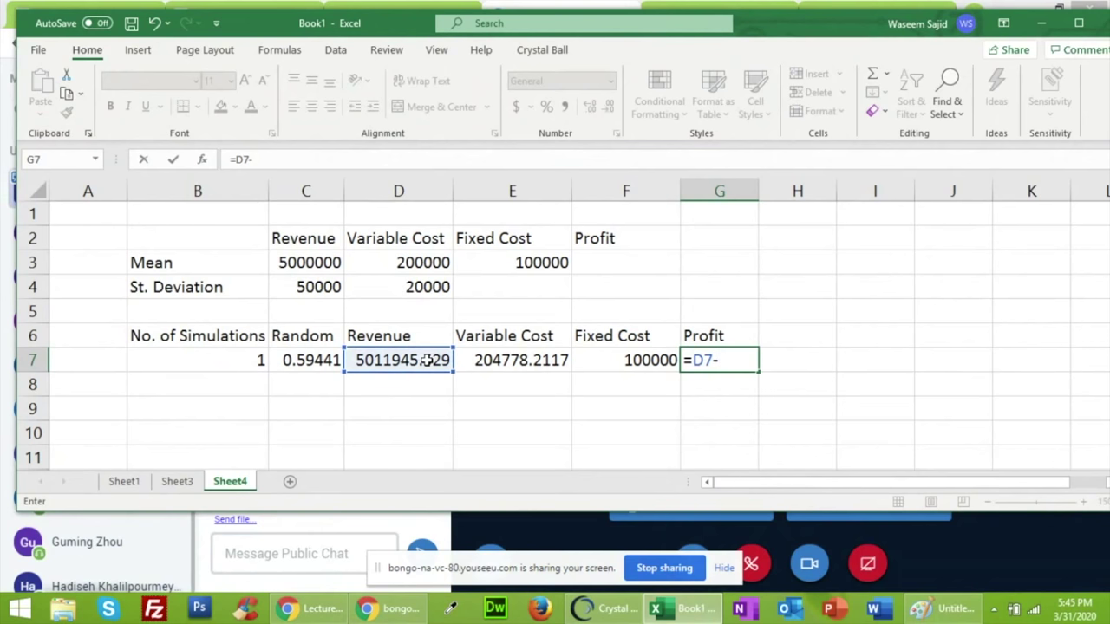
pyautogui.write('(')
pyautogui.click(484, 364)
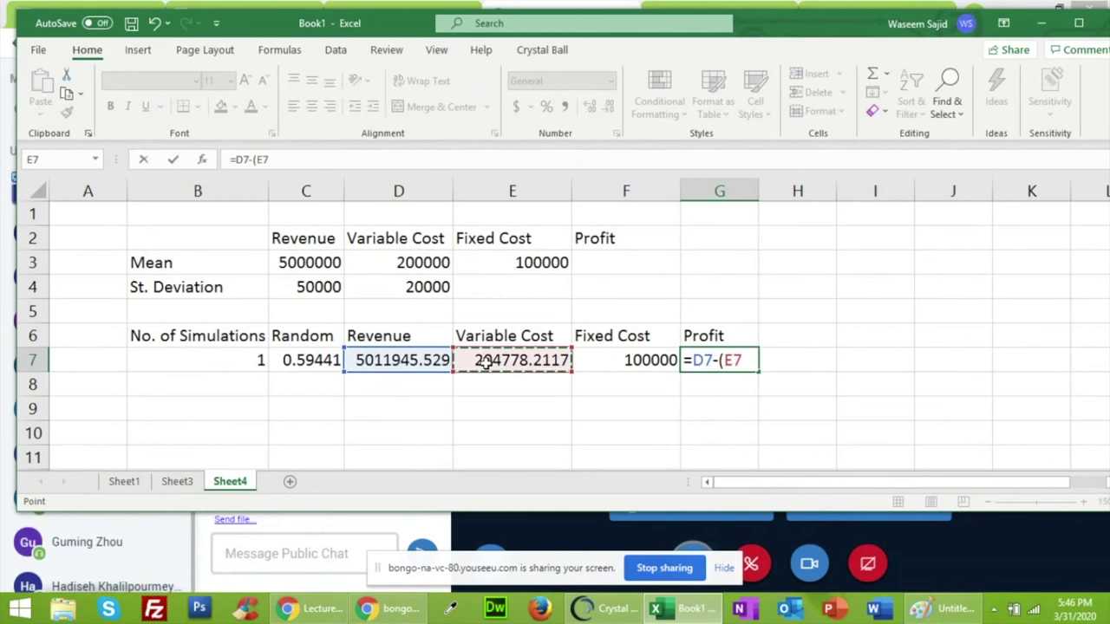
pyautogui.write('+')
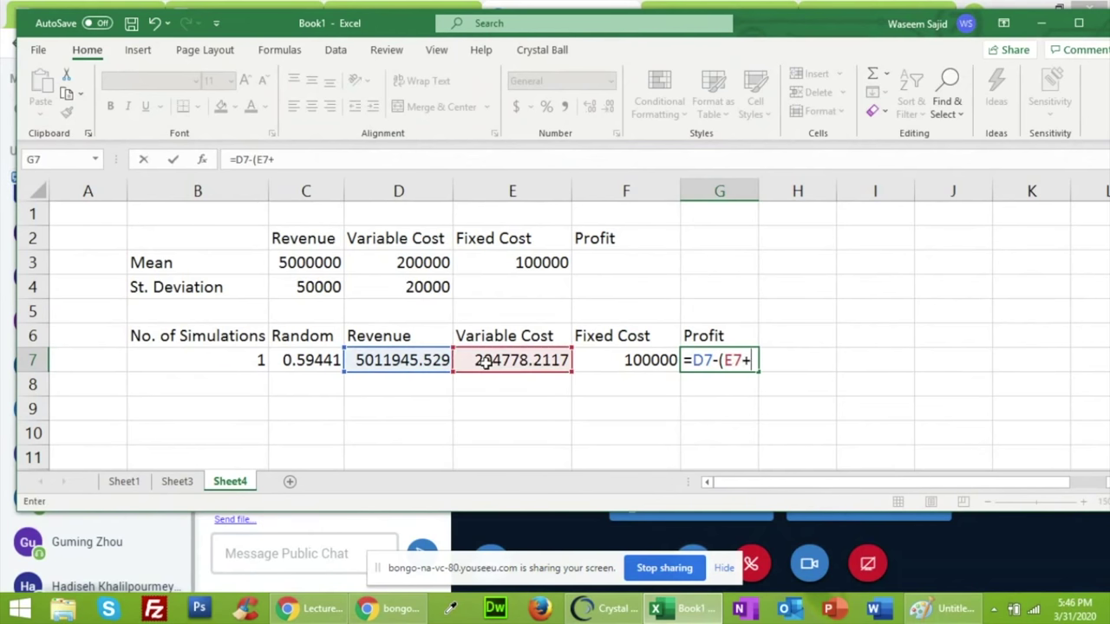
pyautogui.click(584, 364)
pyautogui.write(')')
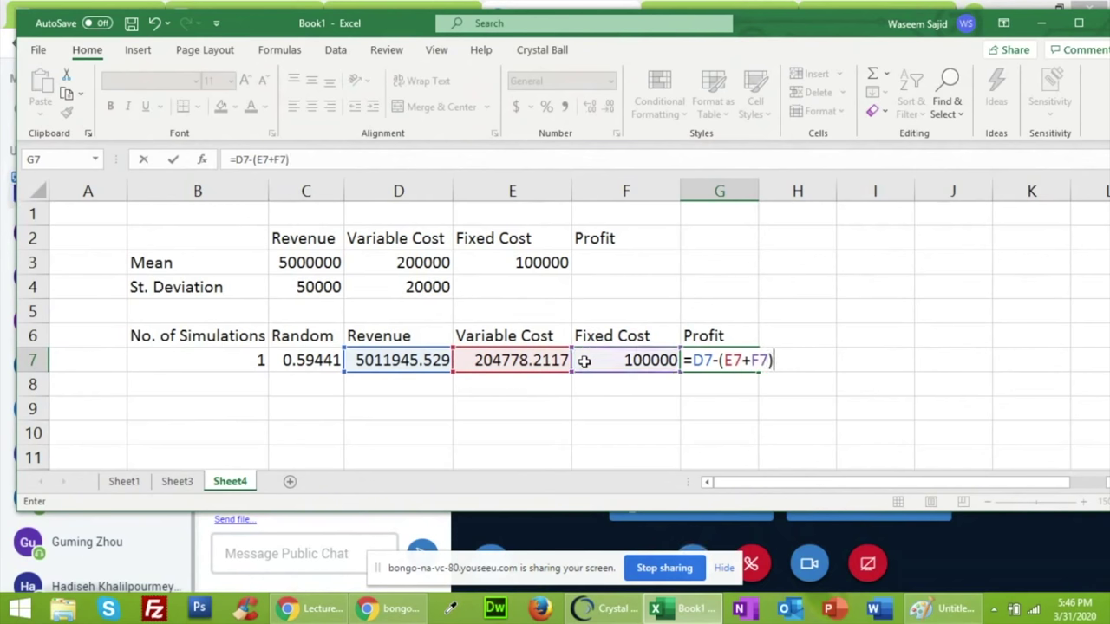
pyautogui.press('Return')
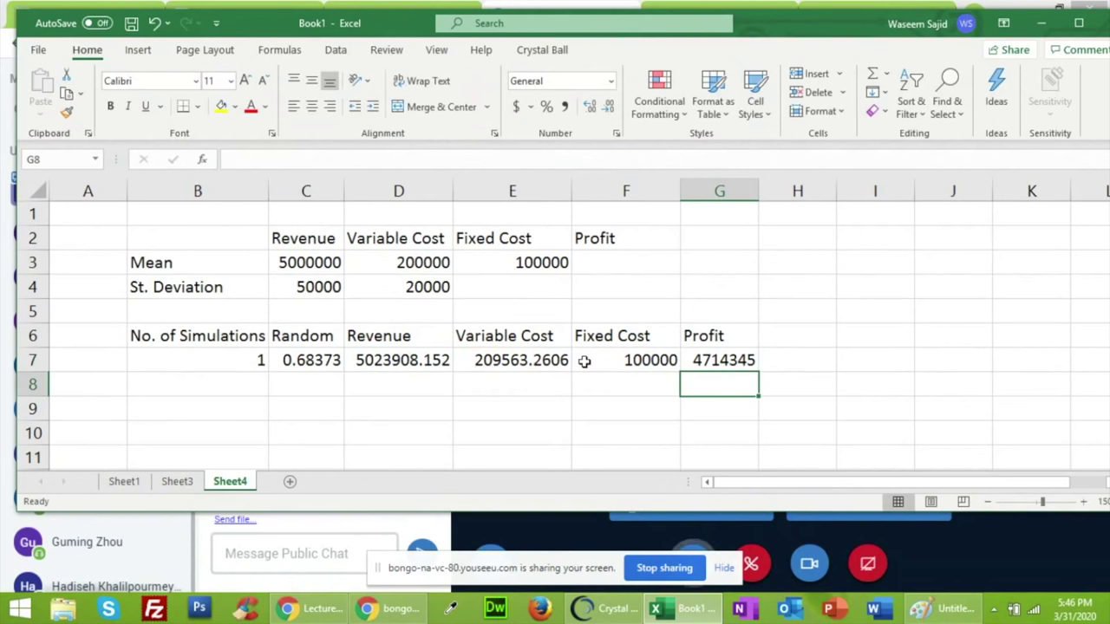
# Select the Profit result in G7 and recalculate the sheet repeatedly to examine how the simulated values vary
pyautogui.press('Up')
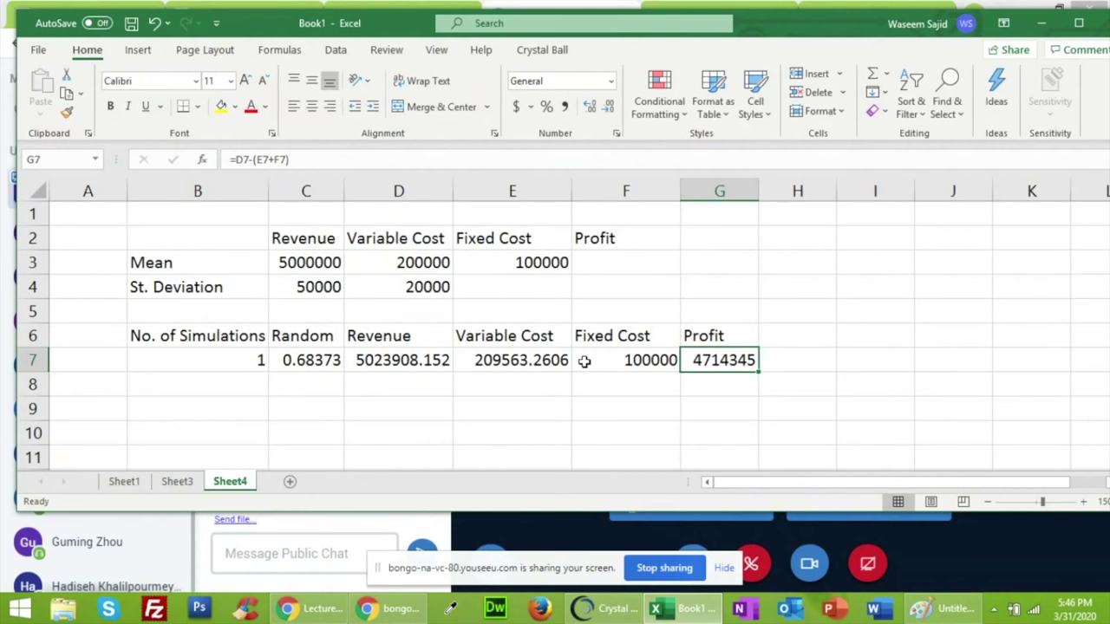
pyautogui.press('F9')
pyautogui.press('F9')
pyautogui.press('F9')
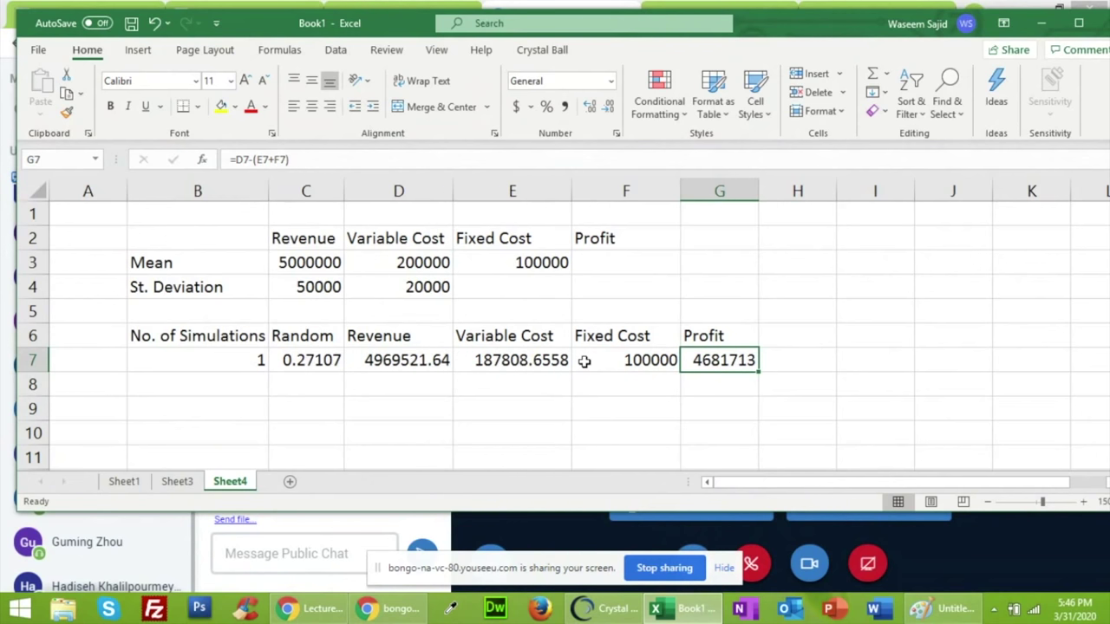
pyautogui.press('F9')
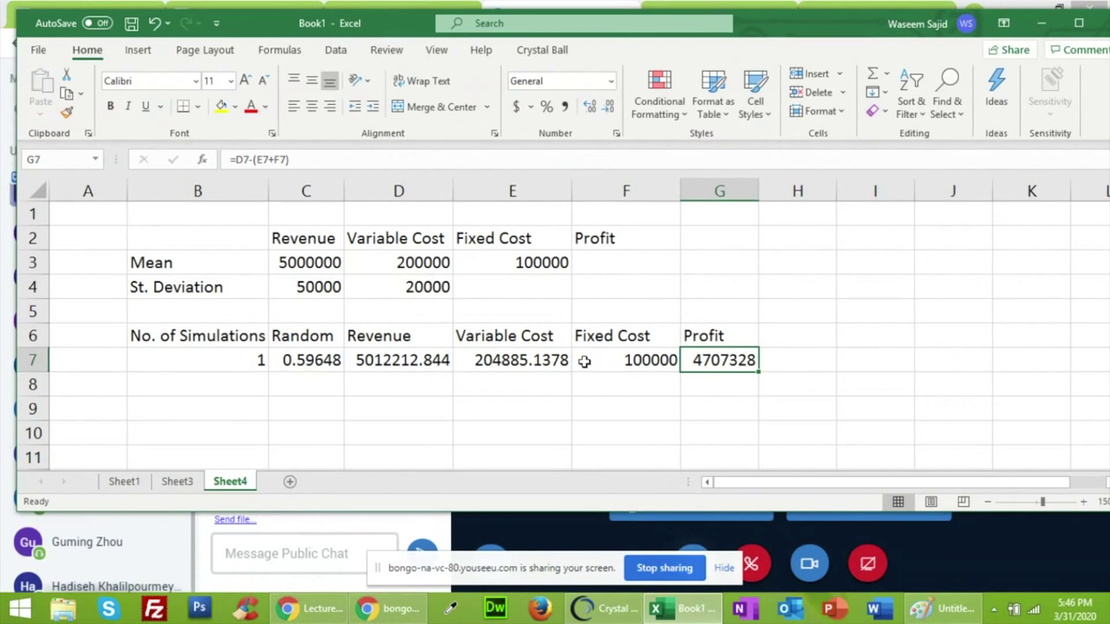
pyautogui.press('F9')
pyautogui.press('F9')
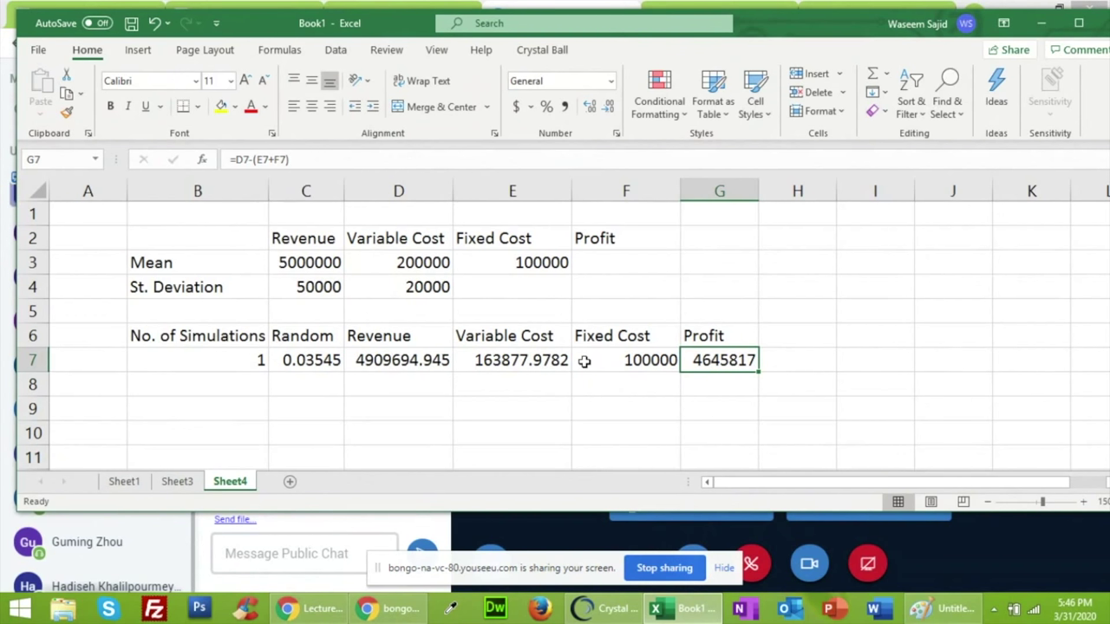
pyautogui.press('F9')
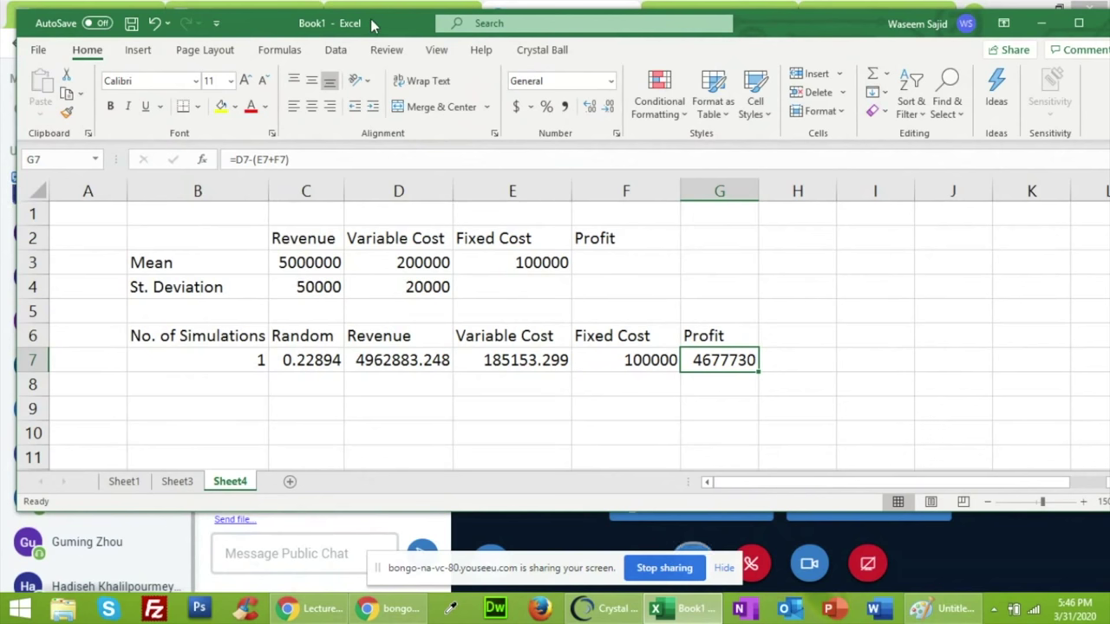
# Move the workbook window aside to read the public chat questions beside the model, and move it back over the chat
pyautogui.moveTo(371, 24); pyautogui.dragTo(796, 28)
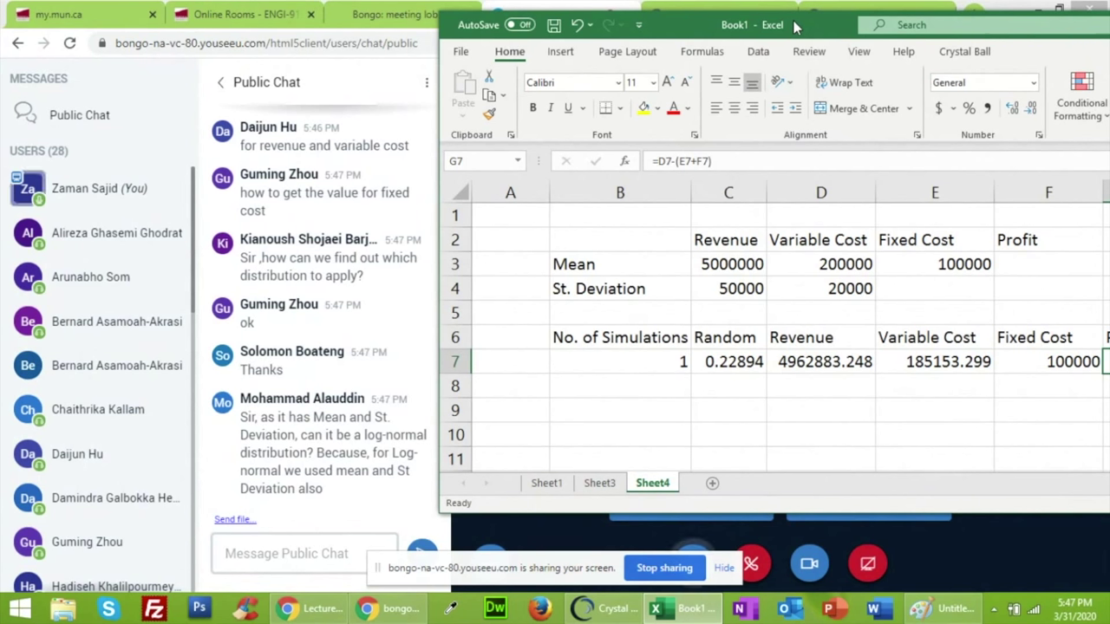
pyautogui.click(701, 240)
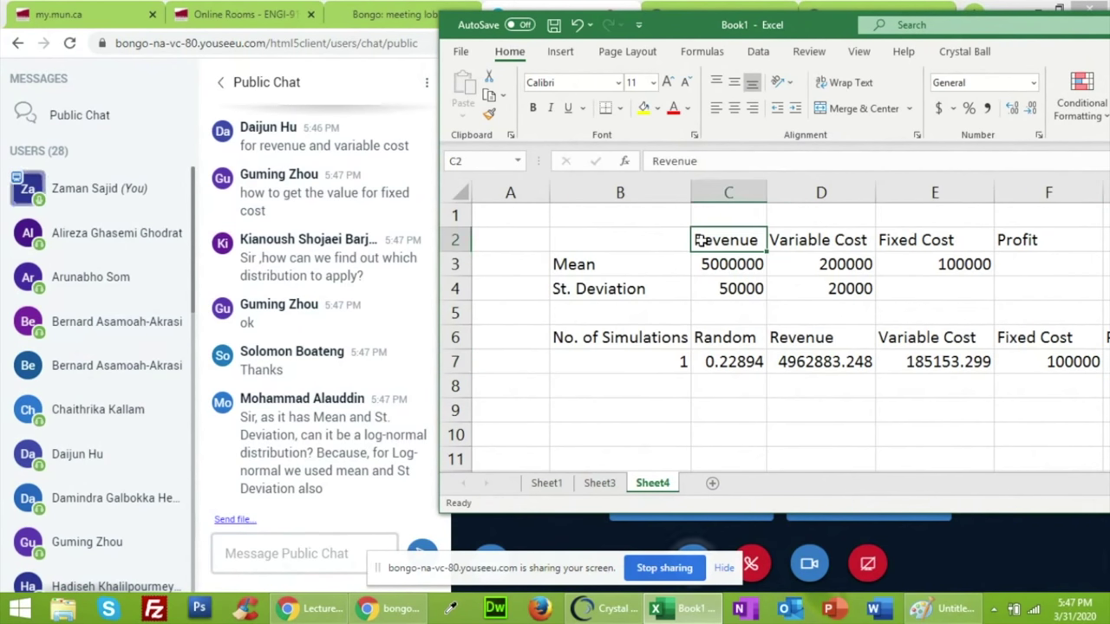
pyautogui.click(646, 267)
pyautogui.click(649, 308)
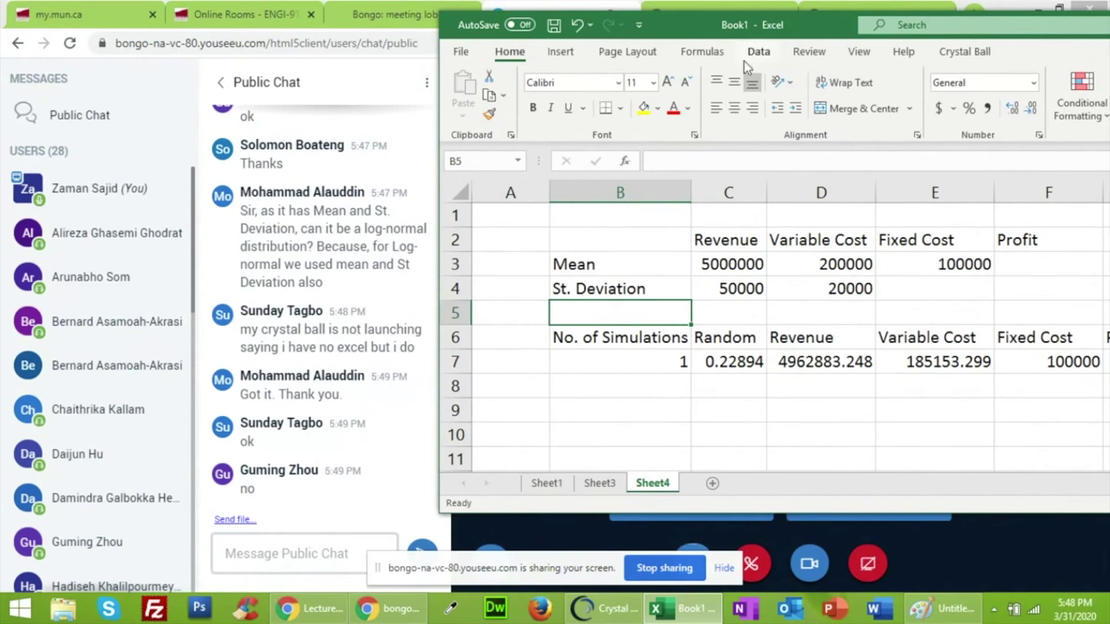
pyautogui.moveTo(676, 28); pyautogui.dragTo(241, 30)
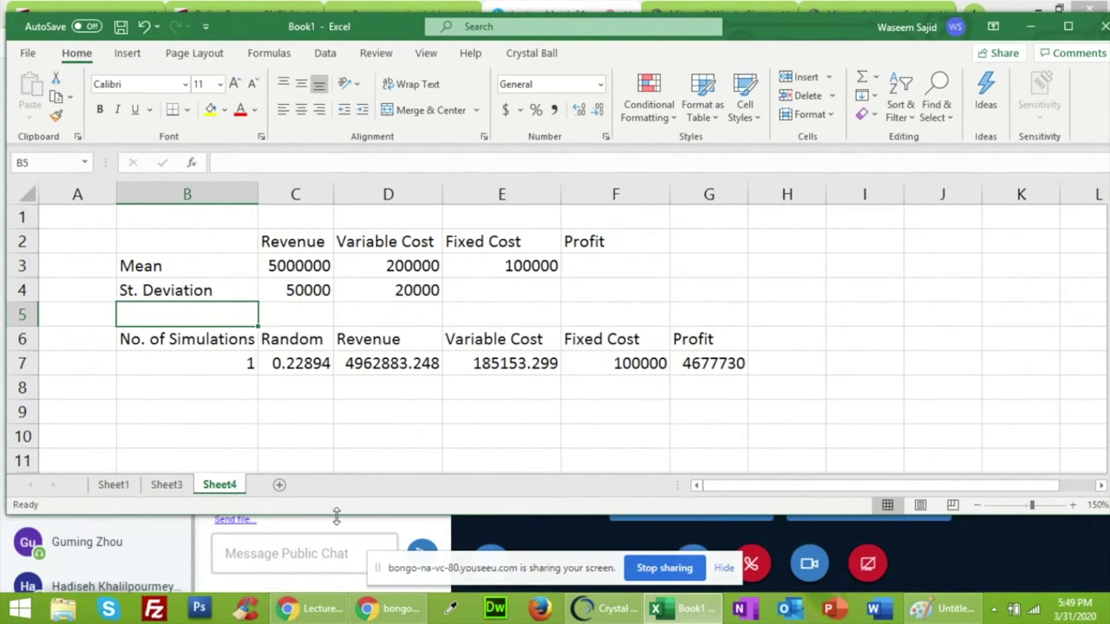
# Number the simulations 1 to 10 in B7:B16 by extending the series, and clear the surplus 11 in B17
pyautogui.moveTo(335, 517); pyautogui.dragTo(338, 623)
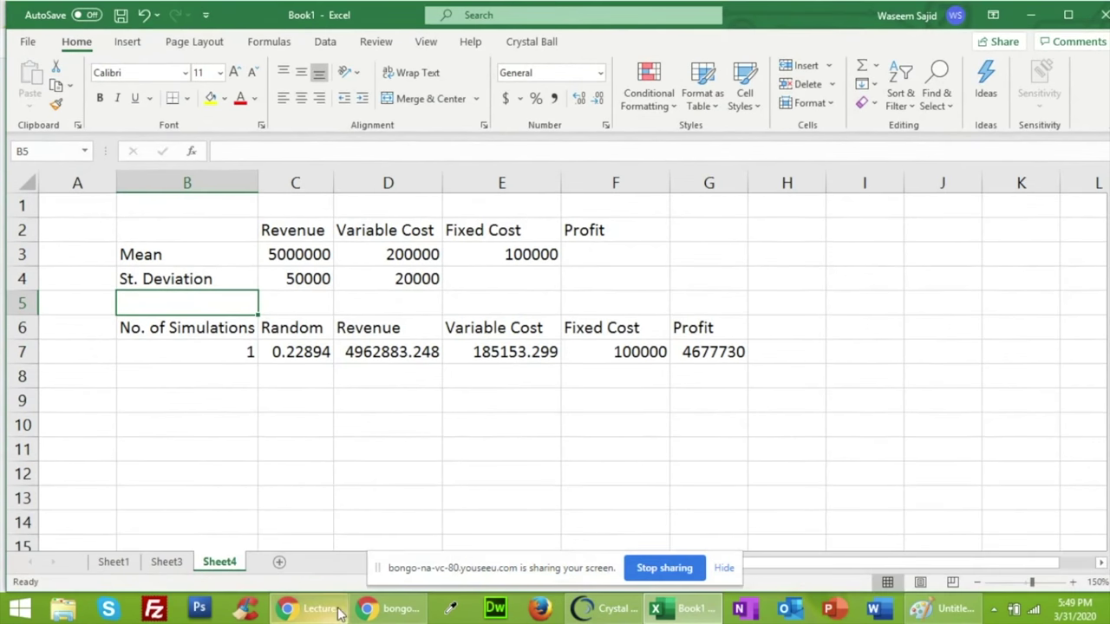
pyautogui.click(245, 376)
pyautogui.write('2')
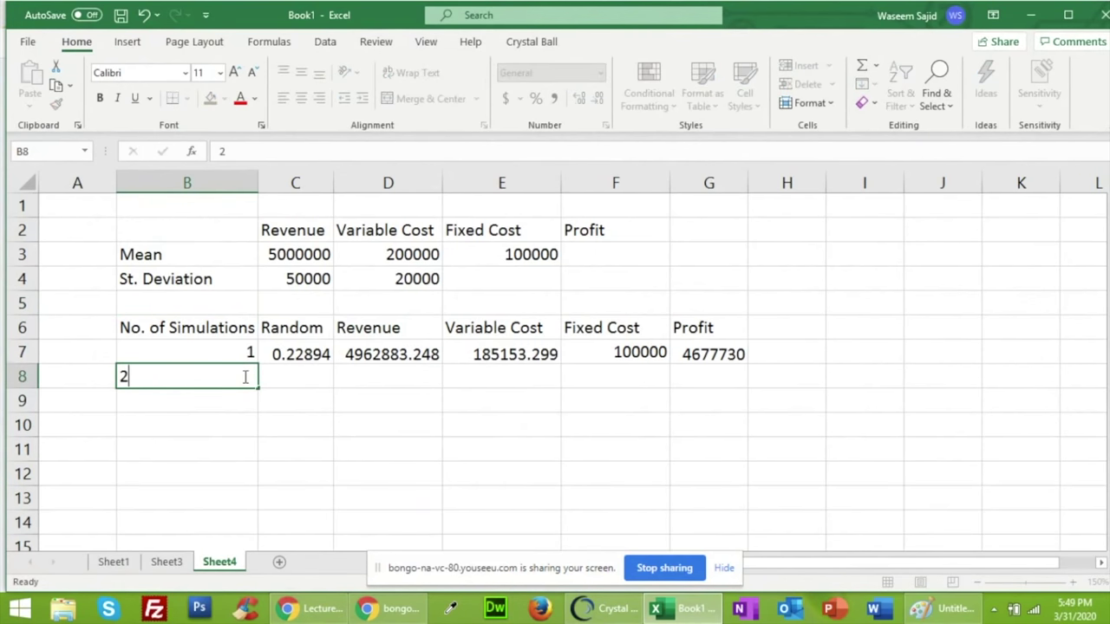
pyautogui.press('Return')
pyautogui.moveTo(244, 352); pyautogui.dragTo(246, 373)
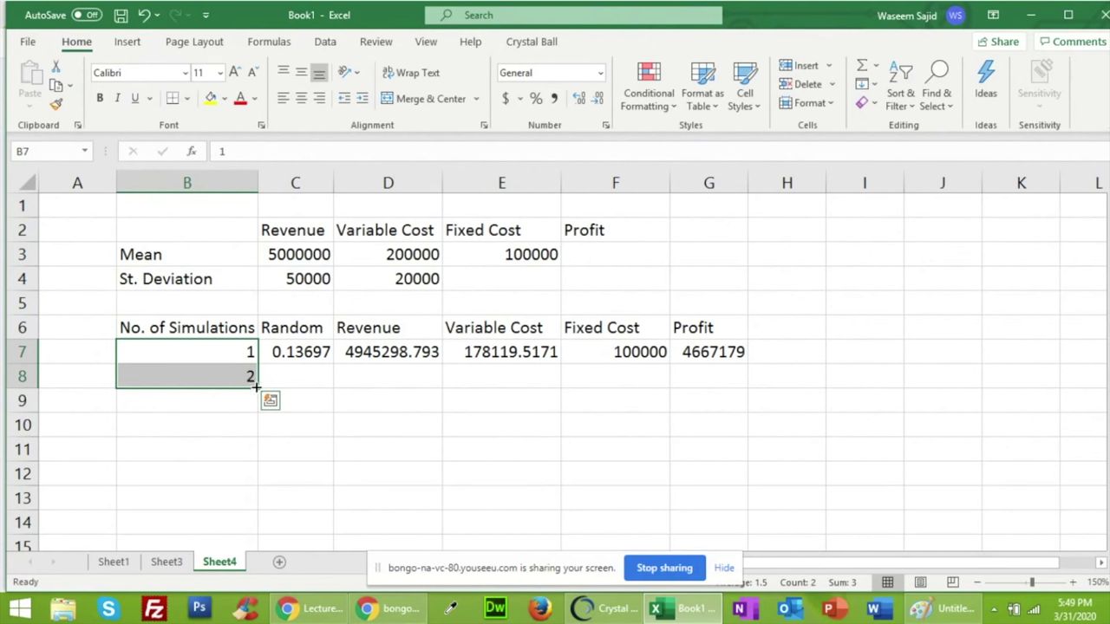
pyautogui.moveTo(255, 386); pyautogui.dragTo(249, 559)
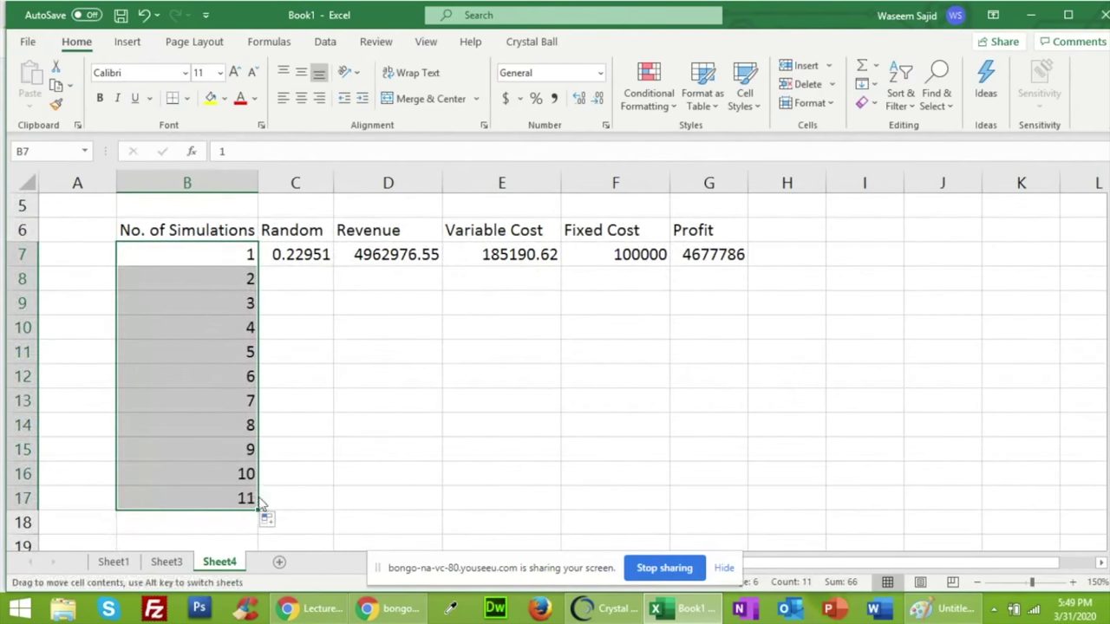
pyautogui.click(228, 494)
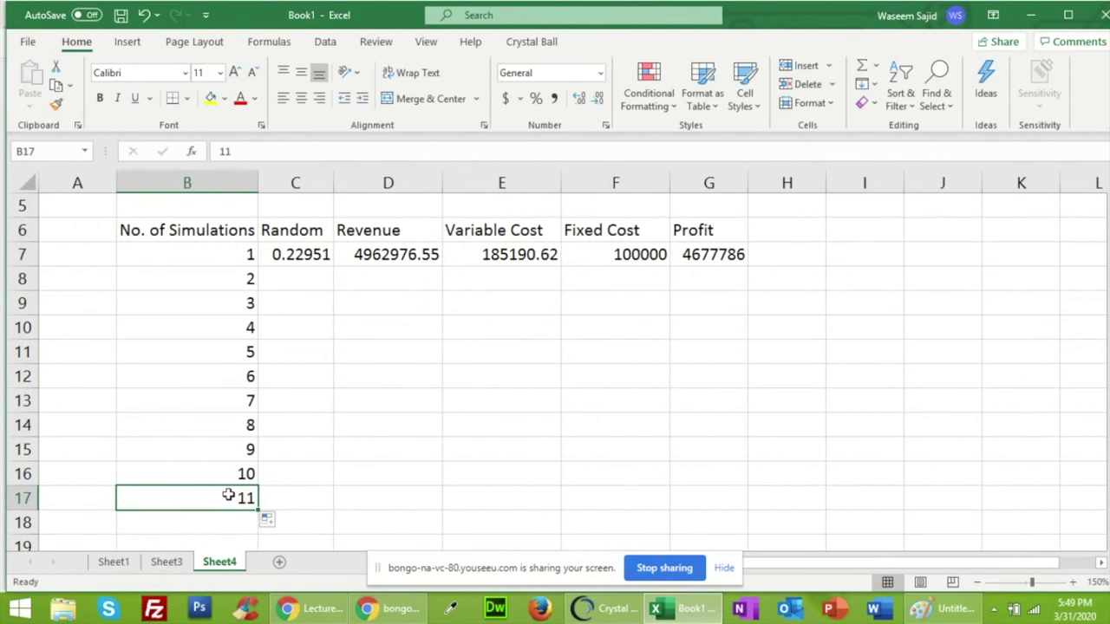
pyautogui.press('Delete')
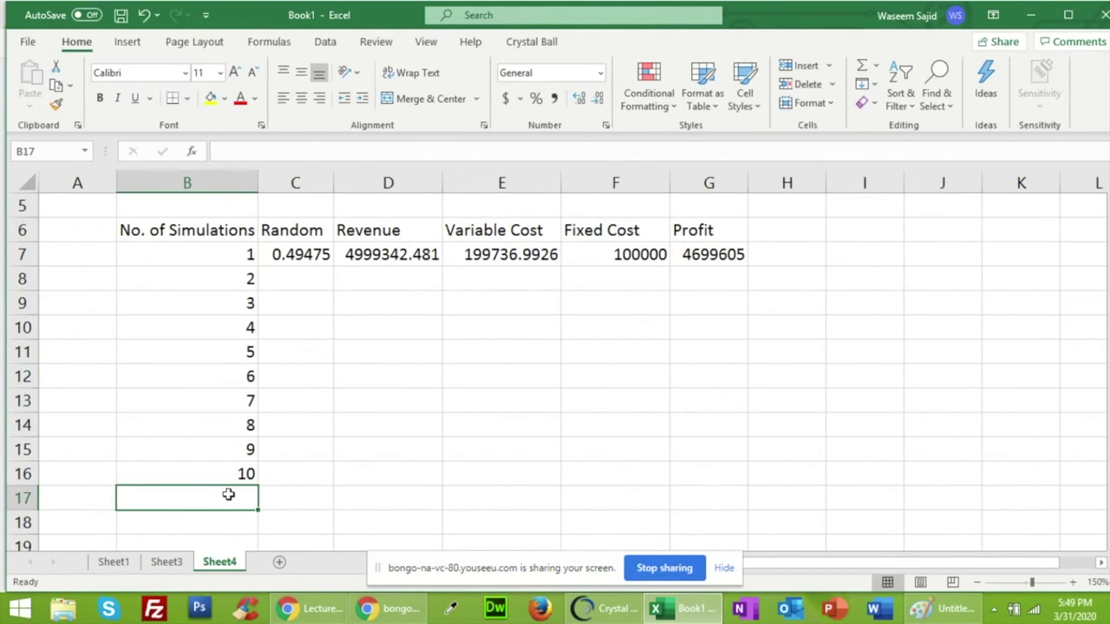
# Fill the =RAND() formula from C7 down to C16 so every simulation has a random number
pyautogui.click(293, 255)
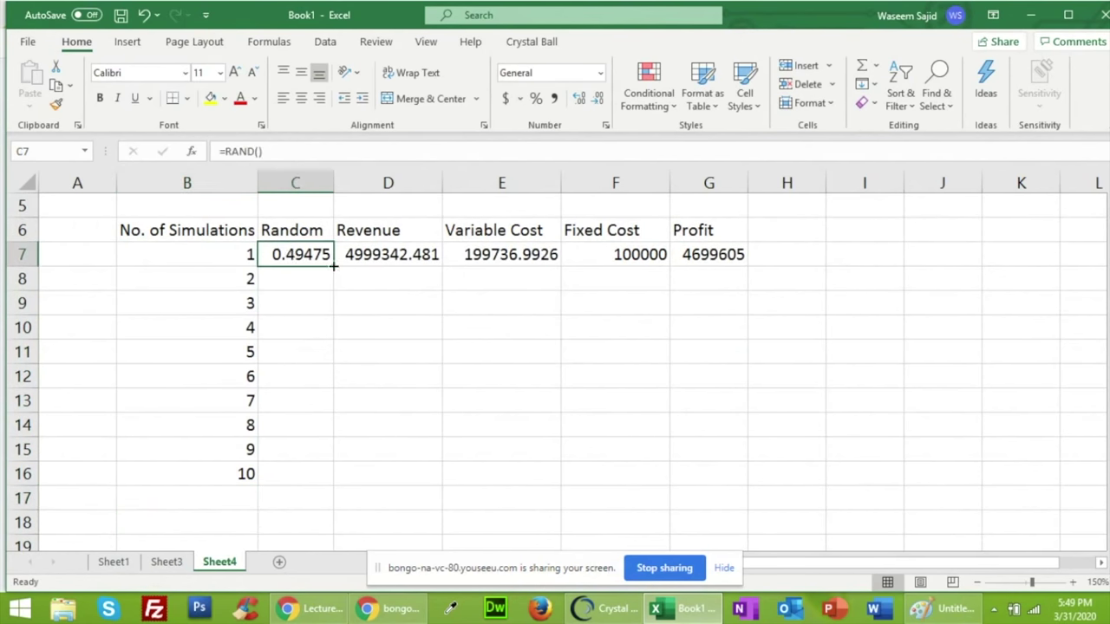
pyautogui.moveTo(333, 266); pyautogui.dragTo(333, 266)
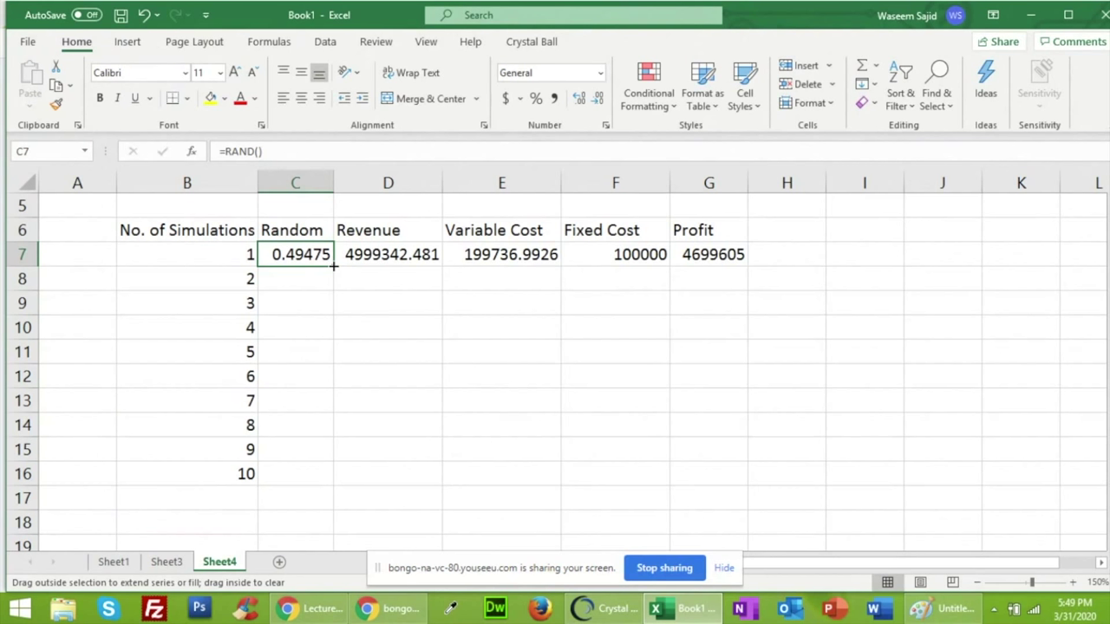
pyautogui.moveTo(333, 267); pyautogui.dragTo(312, 477)
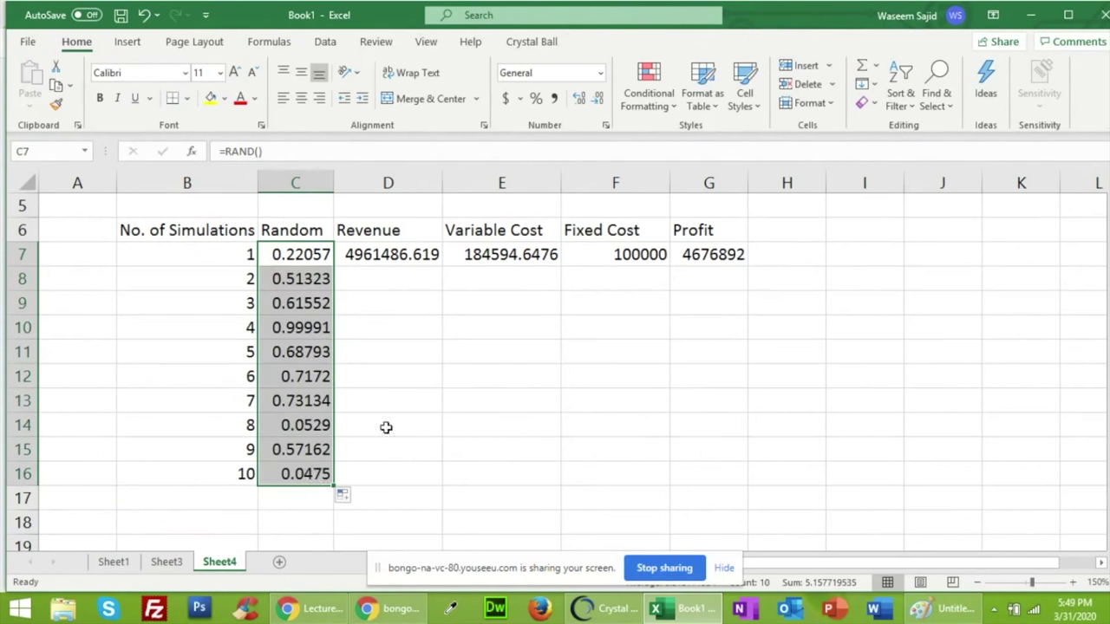
pyautogui.click(593, 392)
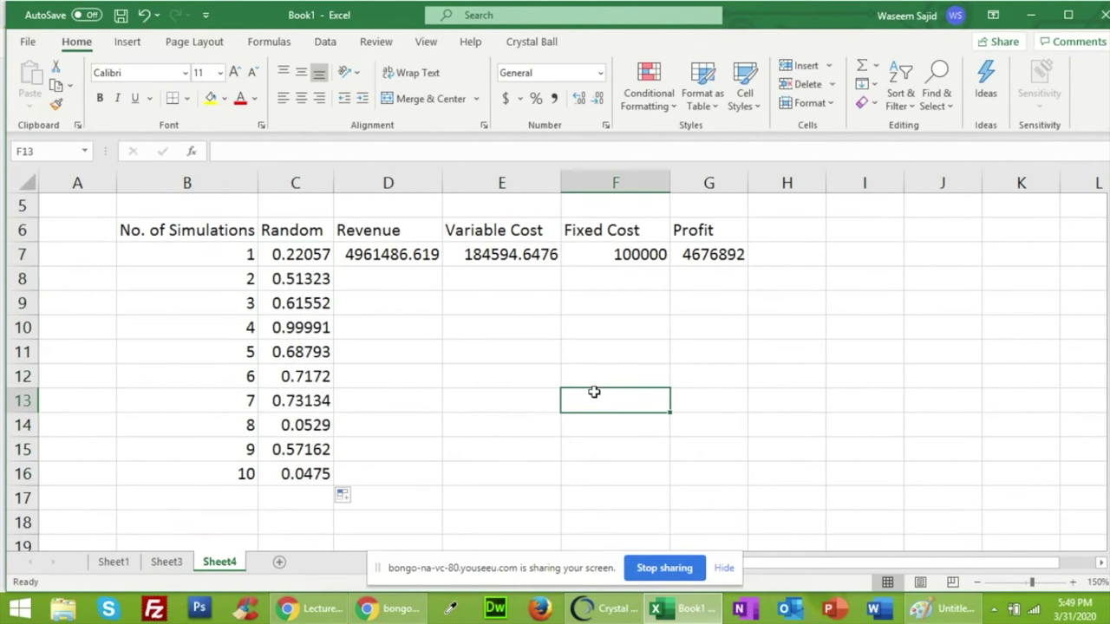
pyautogui.press('Up')
pyautogui.press('Up')
pyautogui.press('Up')
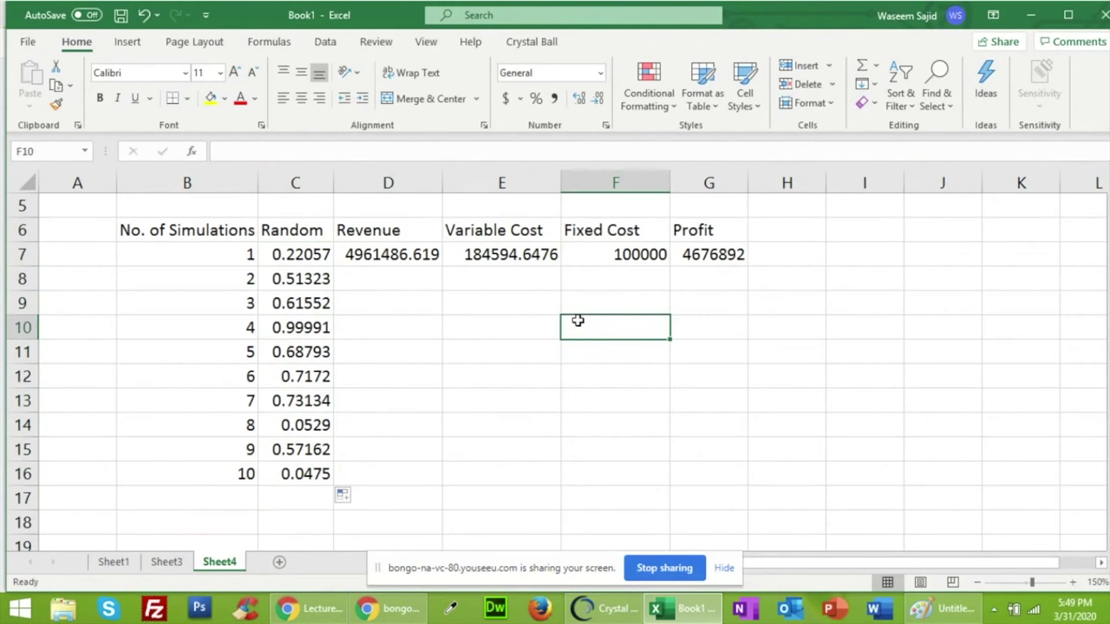
# Try to fill the Revenue formula with its relative references from D7 down to D13
pyautogui.click(989, 276)
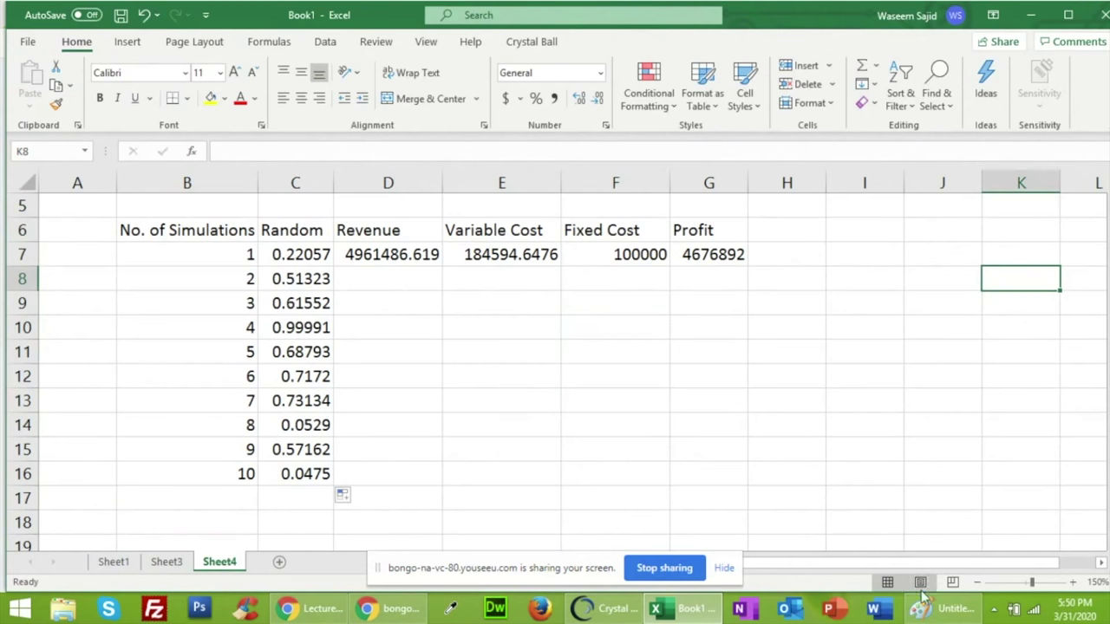
pyautogui.click(980, 582)
pyautogui.click(979, 583)
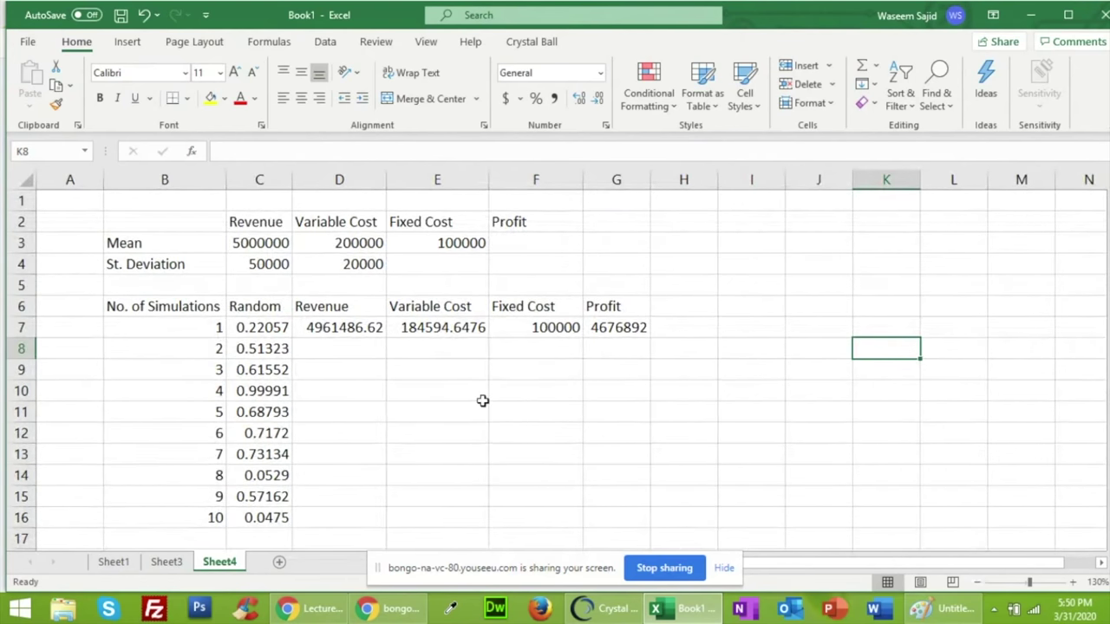
pyautogui.click(362, 329)
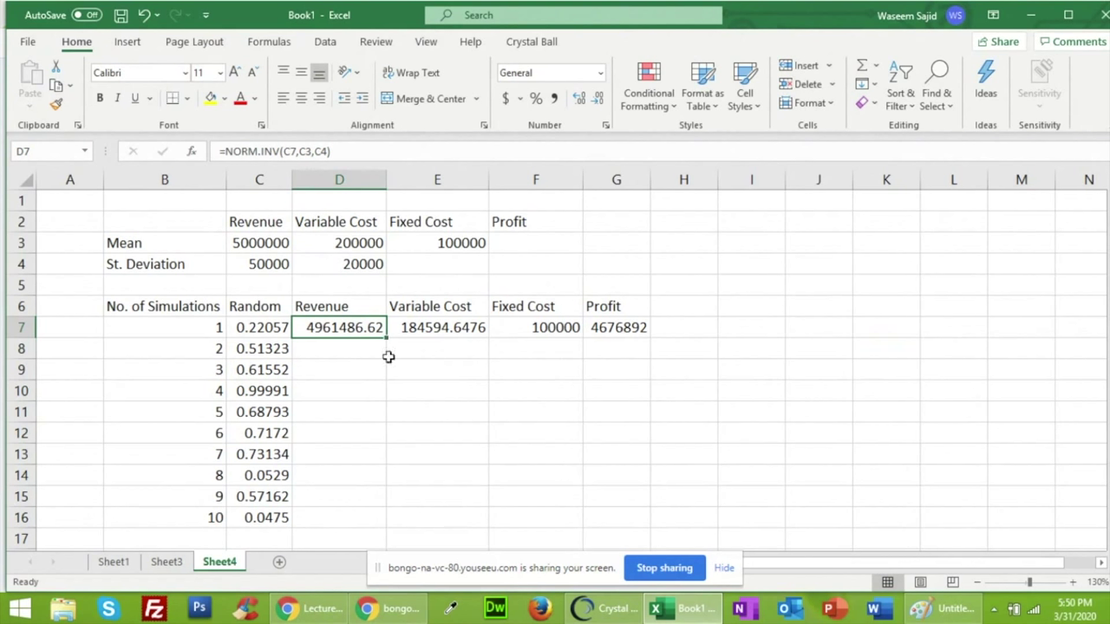
pyautogui.moveTo(387, 339); pyautogui.dragTo(378, 461)
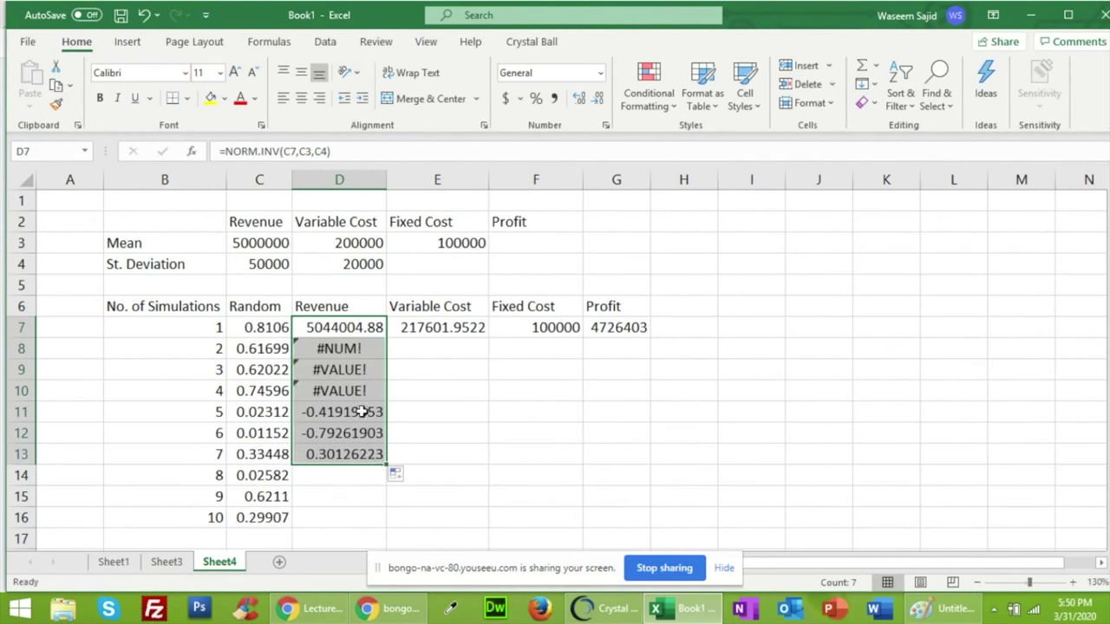
# Examine the copied Revenue formula in D8 and clear the filled cells D8:D13
pyautogui.click(355, 348)
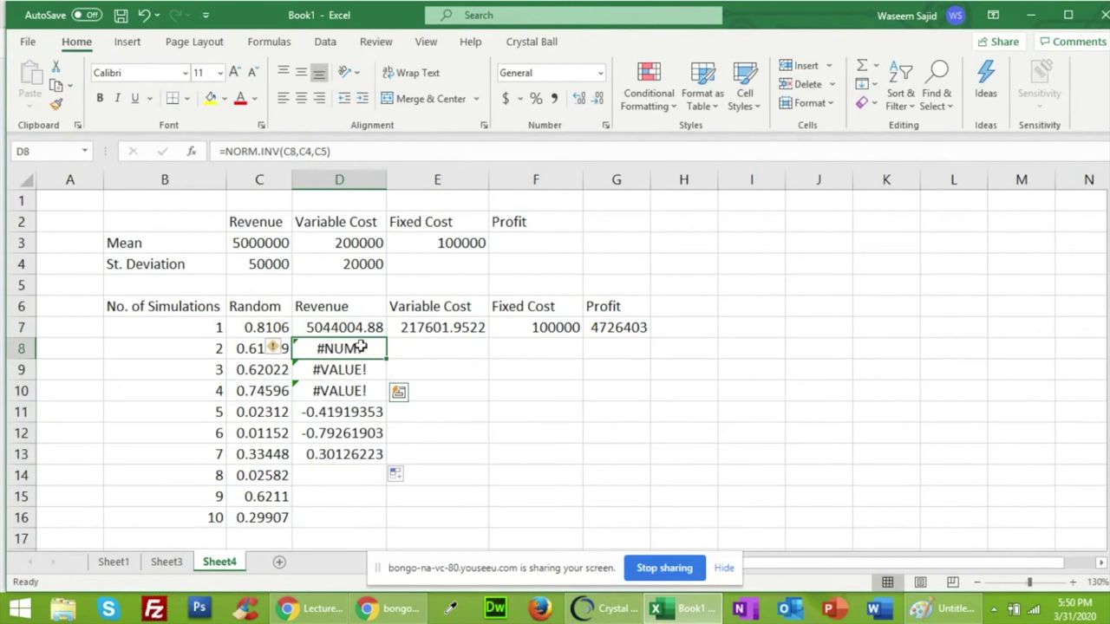
pyautogui.click(469, 390)
pyautogui.moveTo(356, 351); pyautogui.dragTo(349, 454)
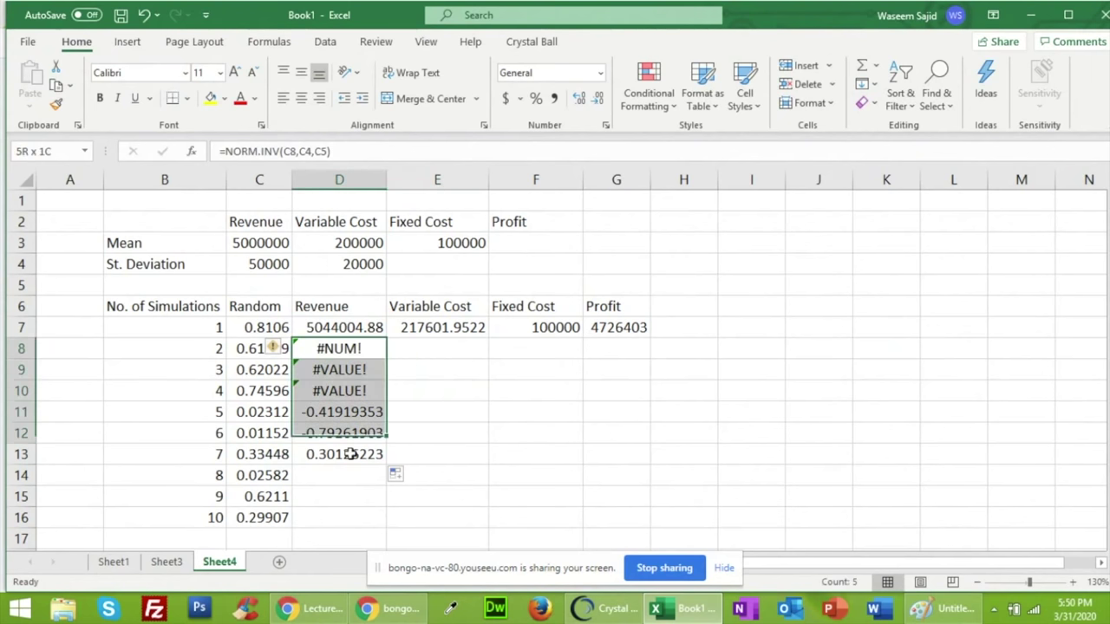
pyautogui.click(350, 475)
pyautogui.click(349, 462)
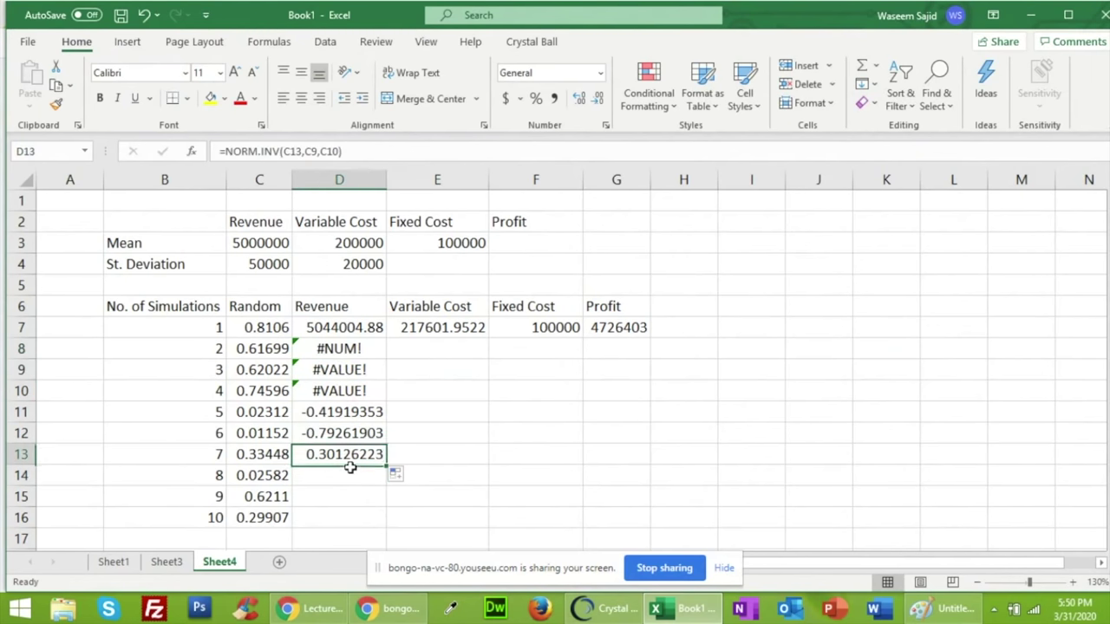
pyautogui.hotkey('shift', 'Up')
pyautogui.hotkey('shift', 'Up')
pyautogui.hotkey('shift', 'Up')
pyautogui.hotkey('shift', 'Up')
pyautogui.hotkey('shift', 'Up')
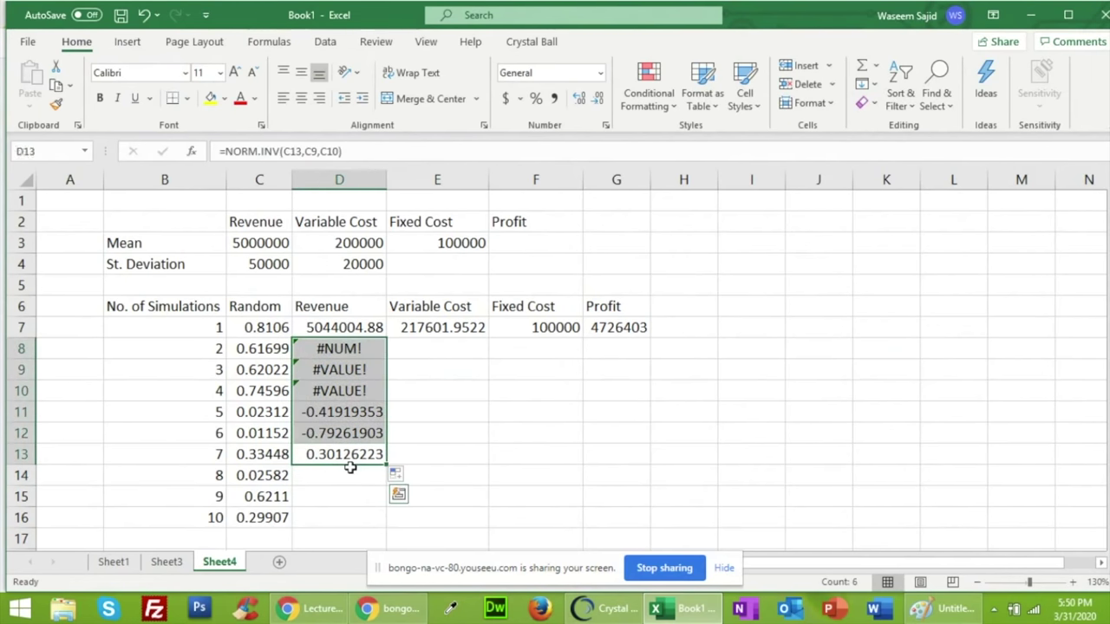
pyautogui.press('Delete')
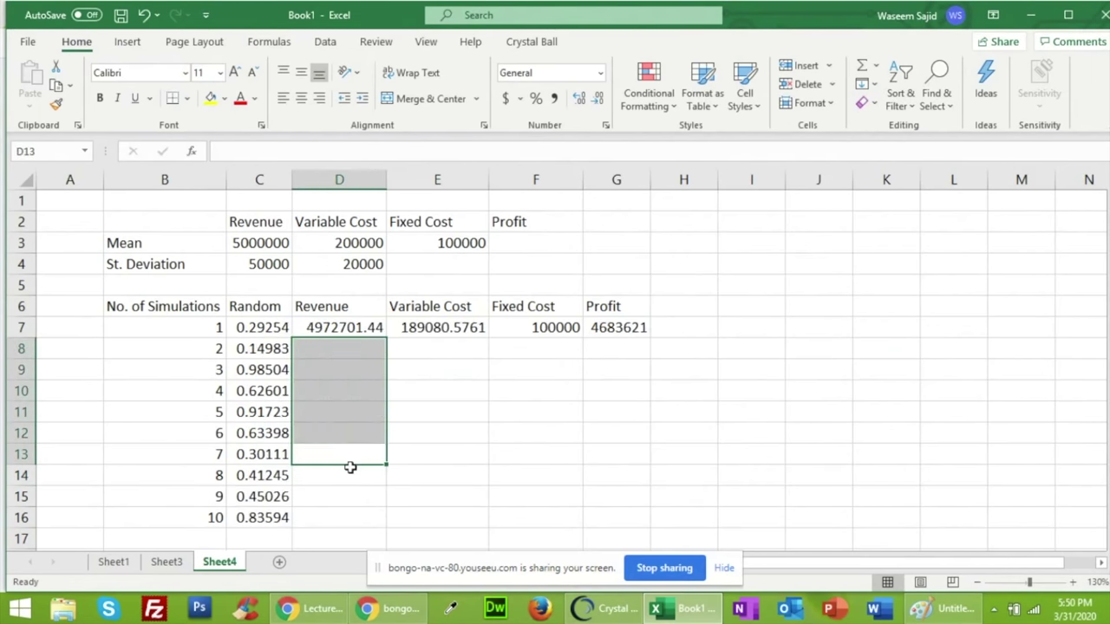
# Change the Revenue formula in D7 to =NORM.INV(C7,$C$3,$C$4) and fill it down to D16
pyautogui.click(348, 323)
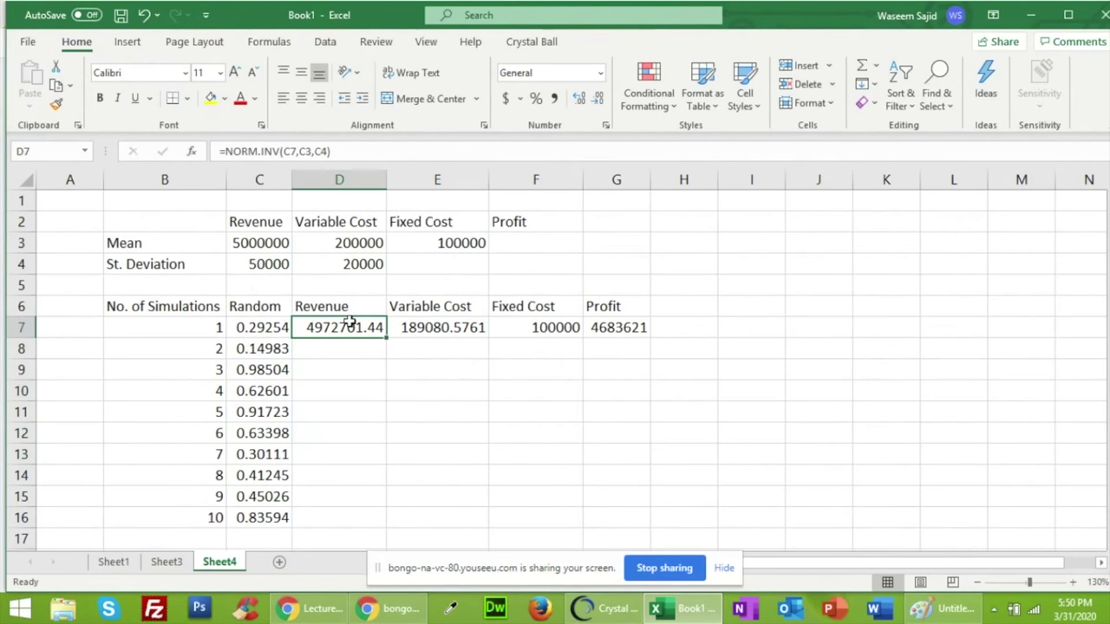
pyautogui.doubleClick(354, 328)
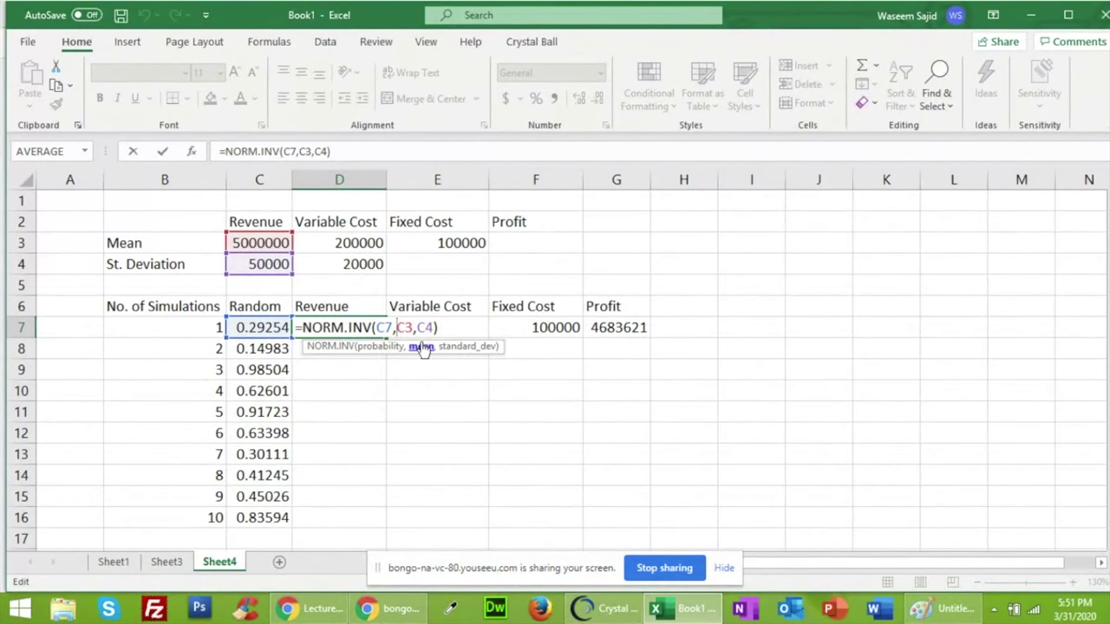
pyautogui.write('$C')
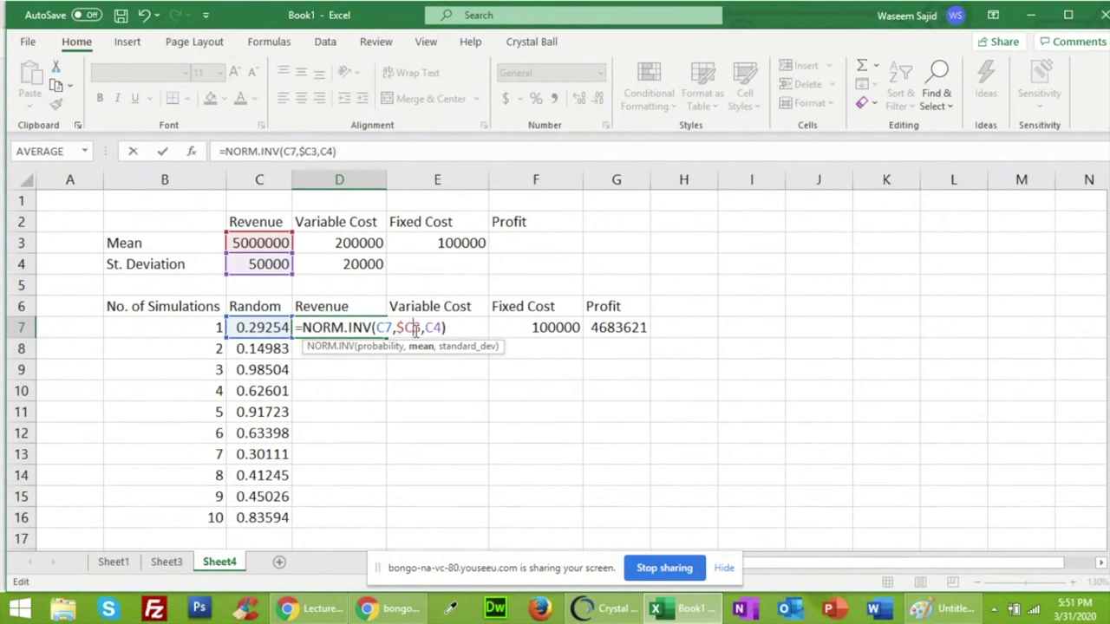
pyautogui.write('$')
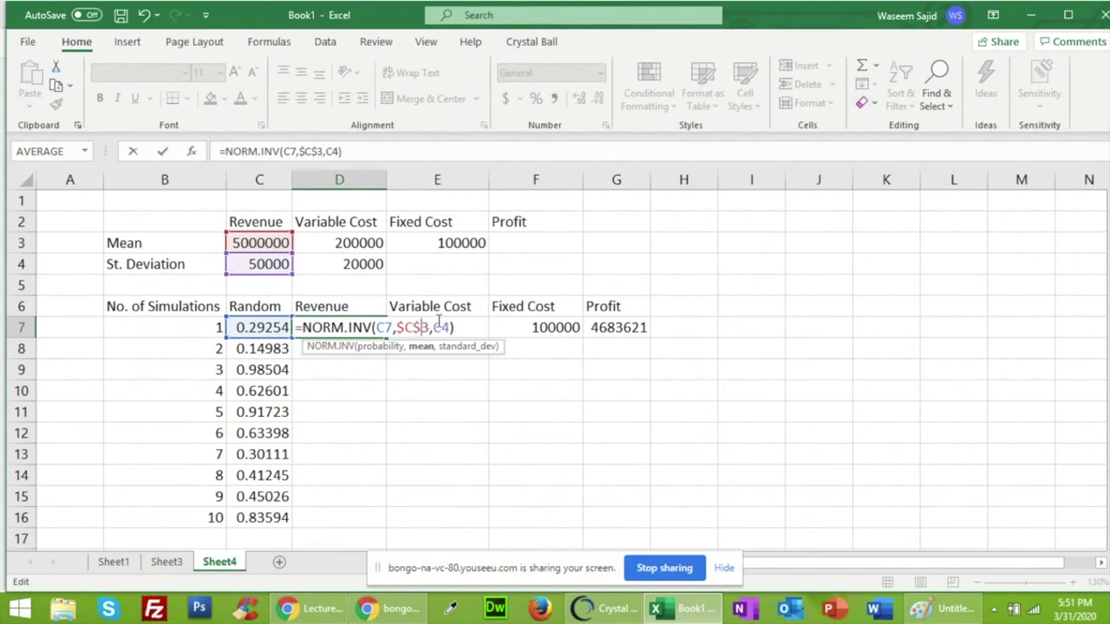
pyautogui.click(437, 325)
pyautogui.write('$')
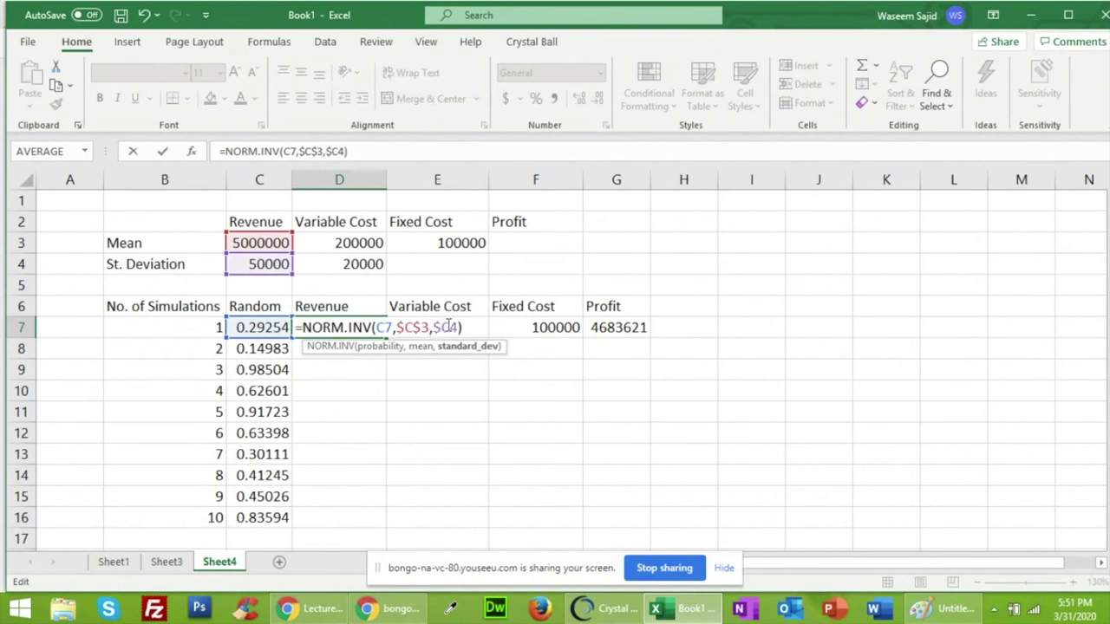
pyautogui.click(449, 327)
pyautogui.write('$')
pyautogui.press('Return')
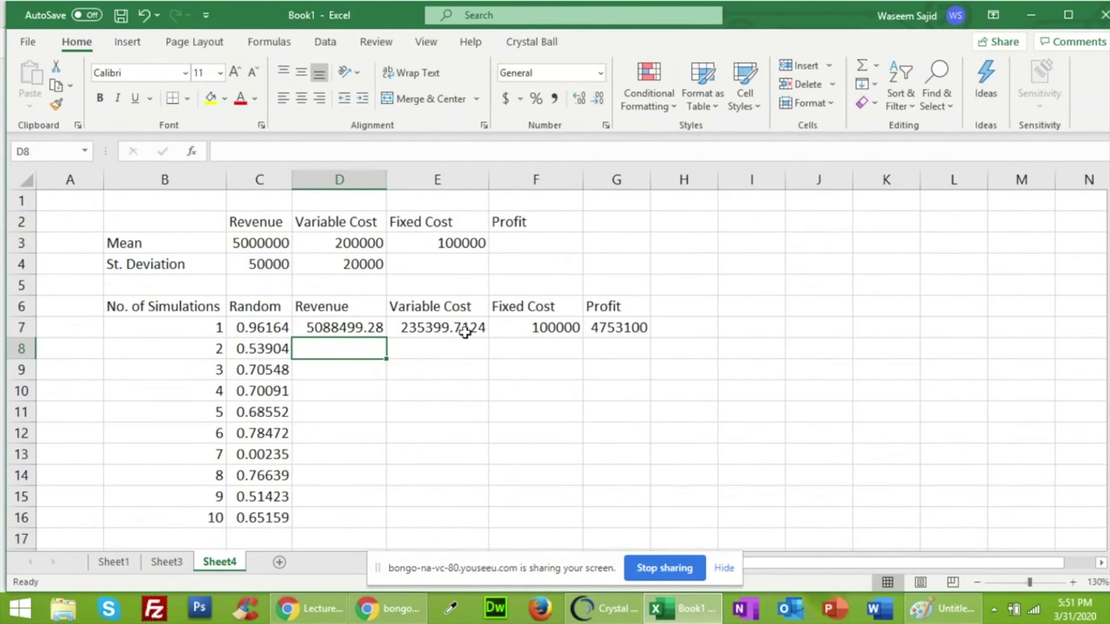
pyautogui.click(351, 325)
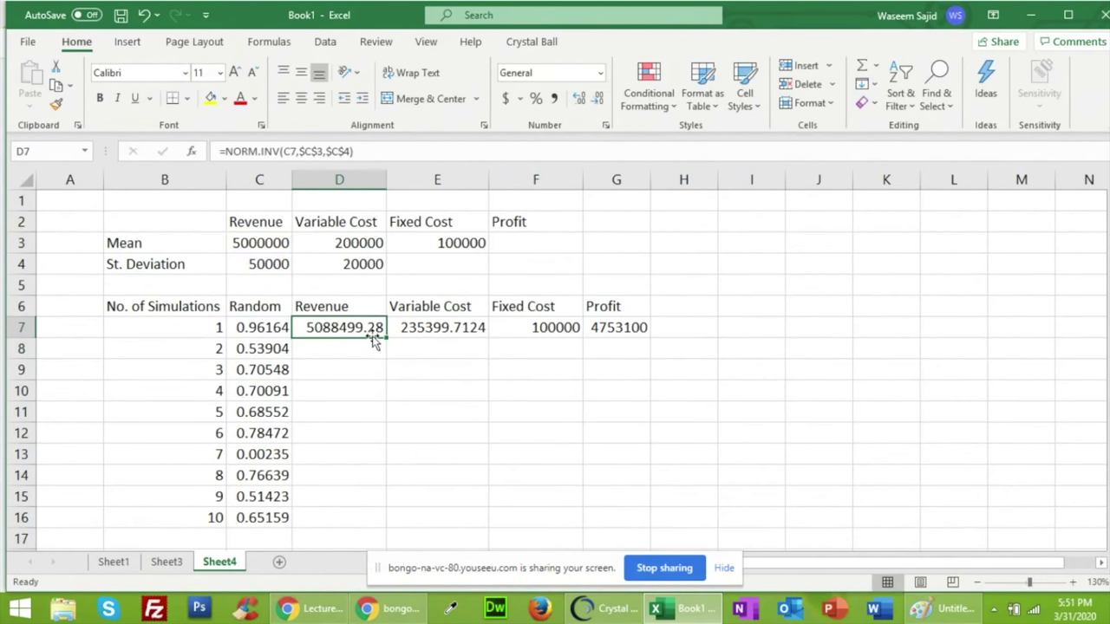
pyautogui.moveTo(386, 340); pyautogui.dragTo(378, 523)
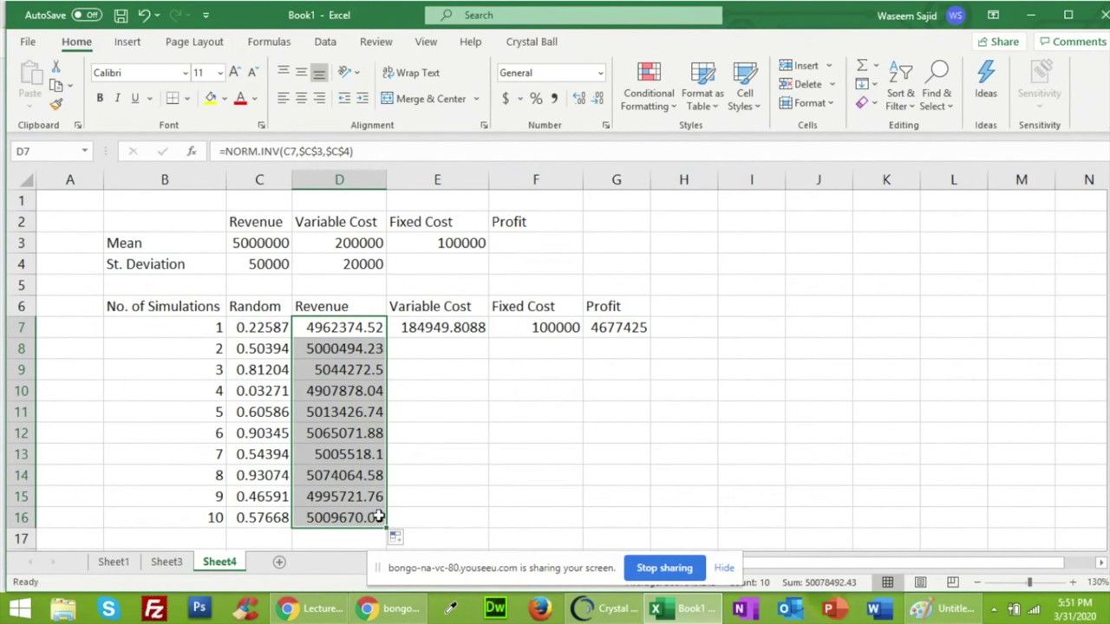
# Make the mean and standard deviation references absolute in the Variable Cost formula in E7, giving =NORM.INV(C7,$D$3,$D$4)
pyautogui.click(447, 325)
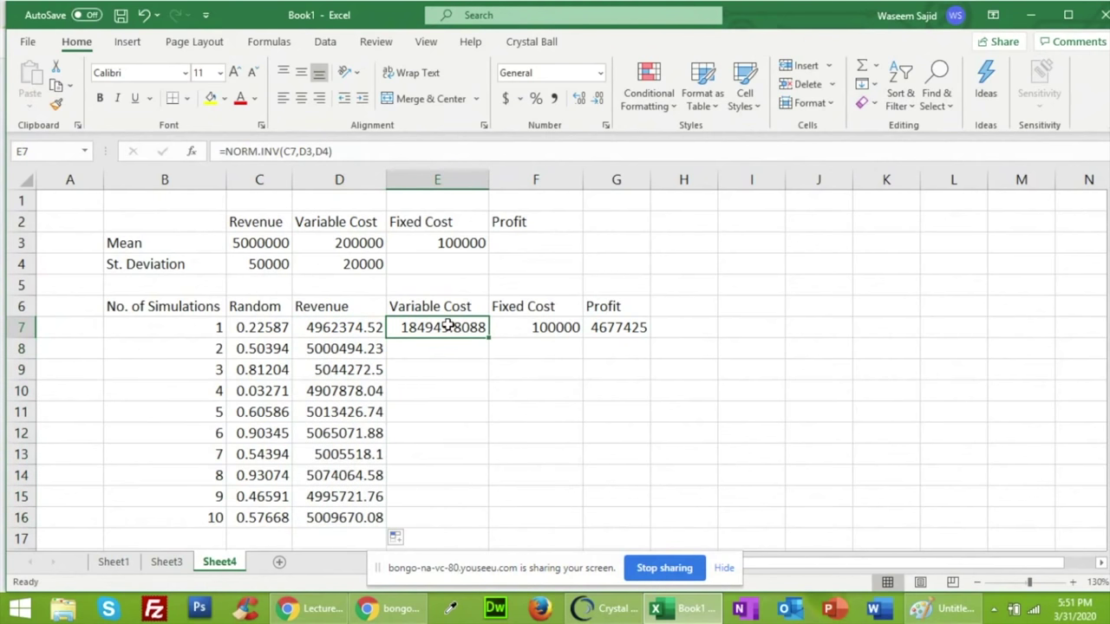
pyautogui.doubleClick(446, 325)
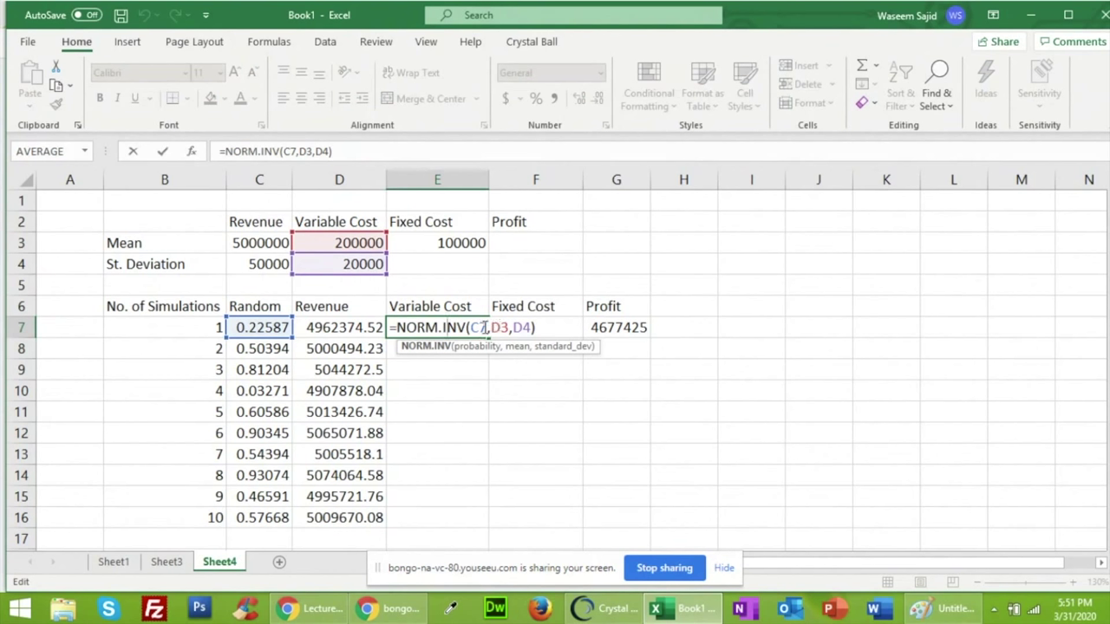
pyautogui.click(491, 328)
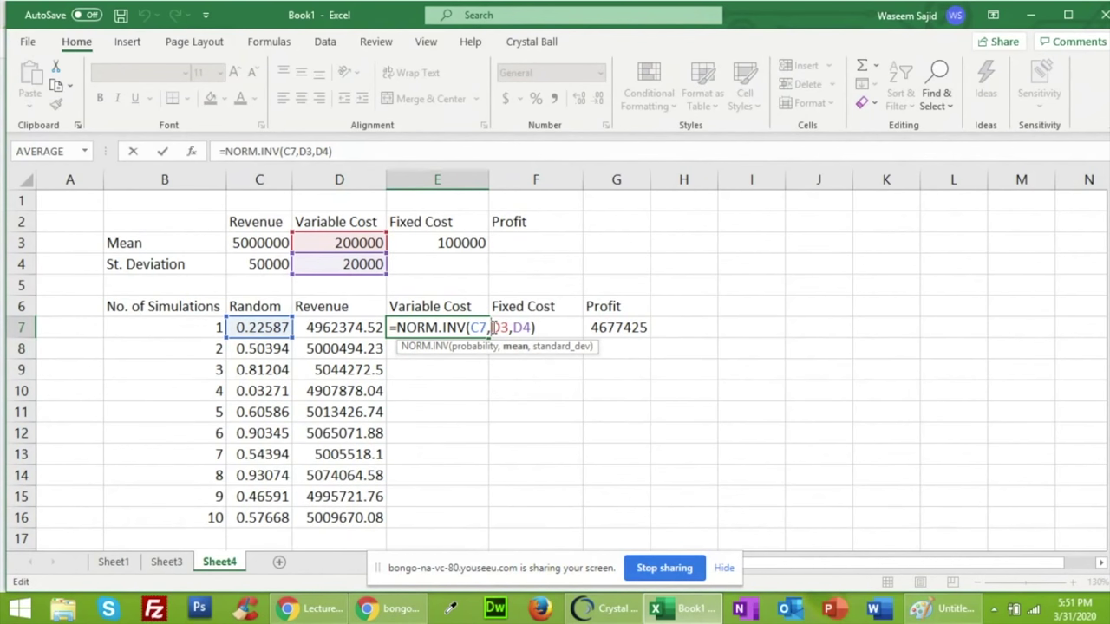
pyautogui.write('$D')
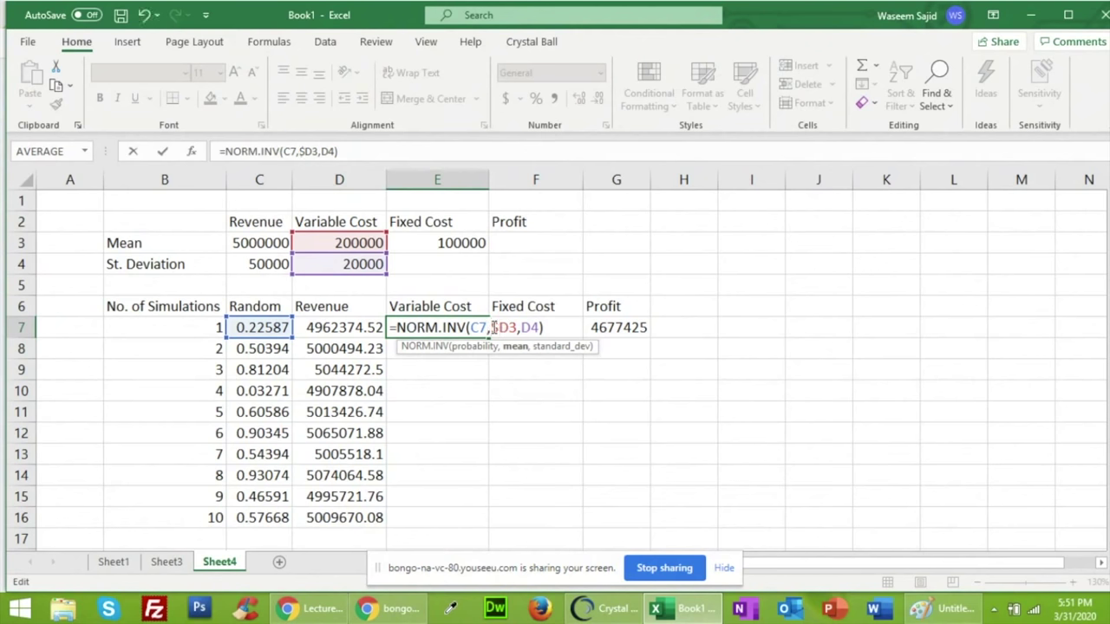
pyautogui.write('$')
pyautogui.press('Right')
pyautogui.press('Right')
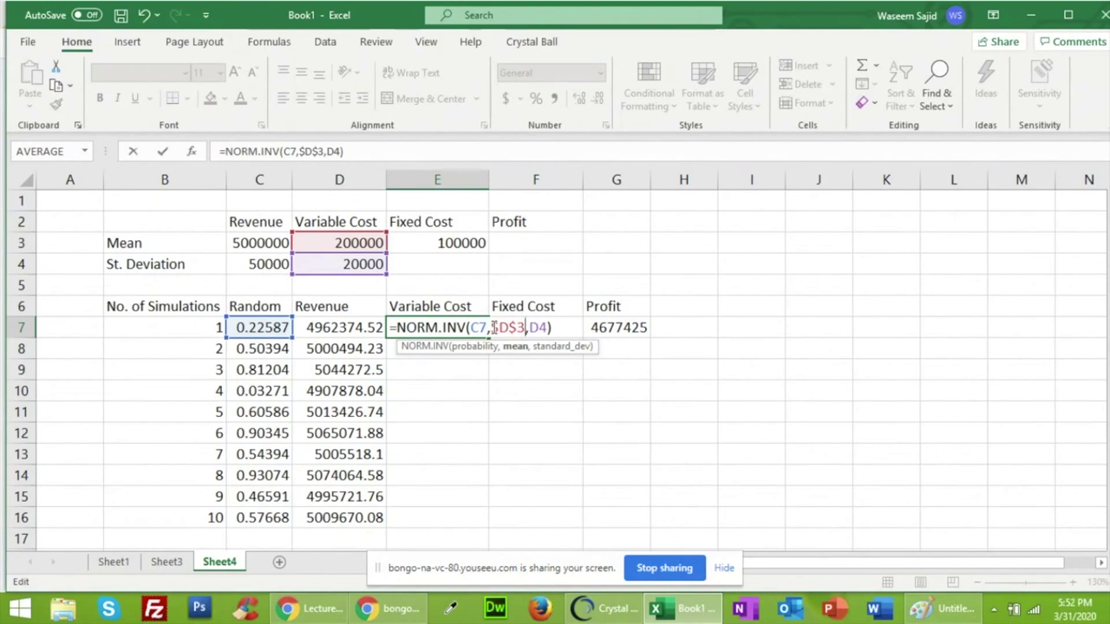
pyautogui.write('$')
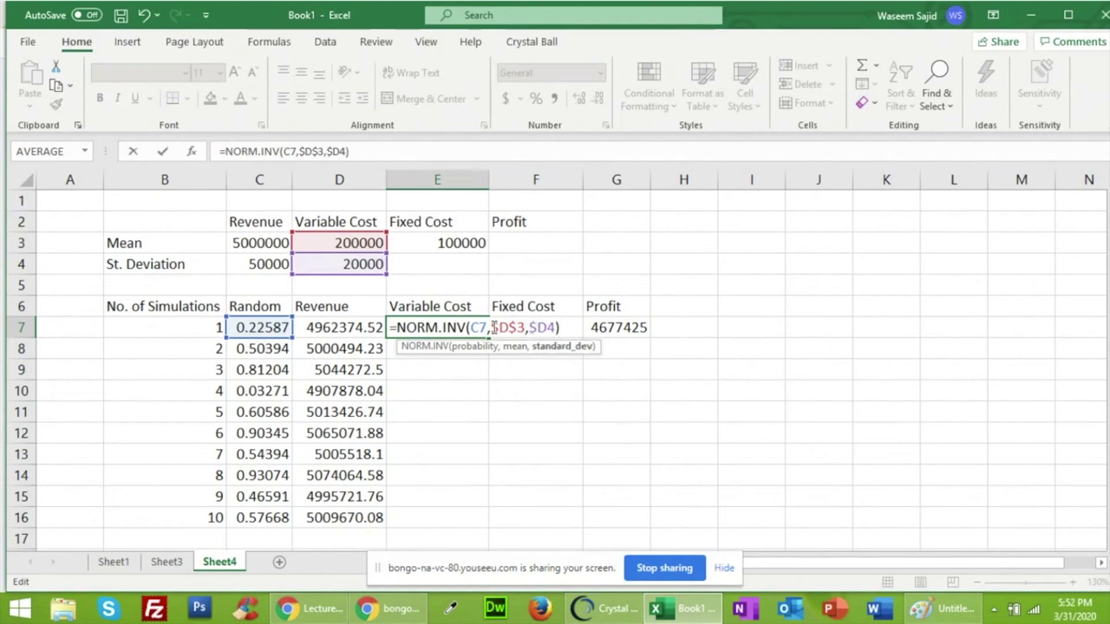
pyautogui.press('Right')
pyautogui.write('$')
pyautogui.press('Return')
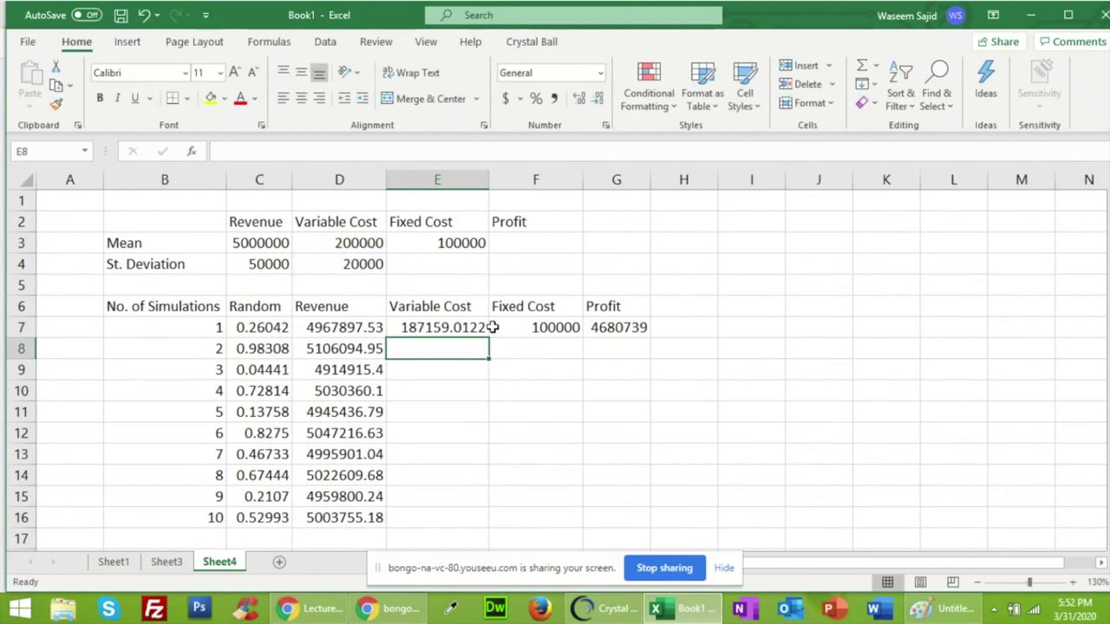
# Fill the Variable Cost formula in E7 and the Fixed Cost value in F7 down to row 16
pyautogui.click(456, 327)
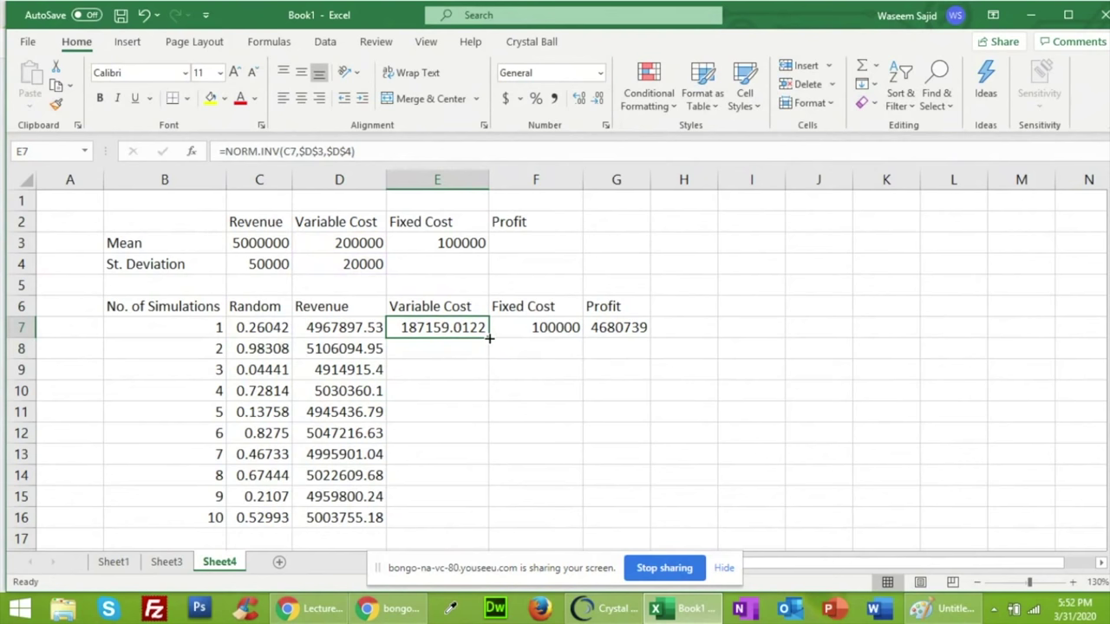
pyautogui.moveTo(489, 339); pyautogui.dragTo(486, 526)
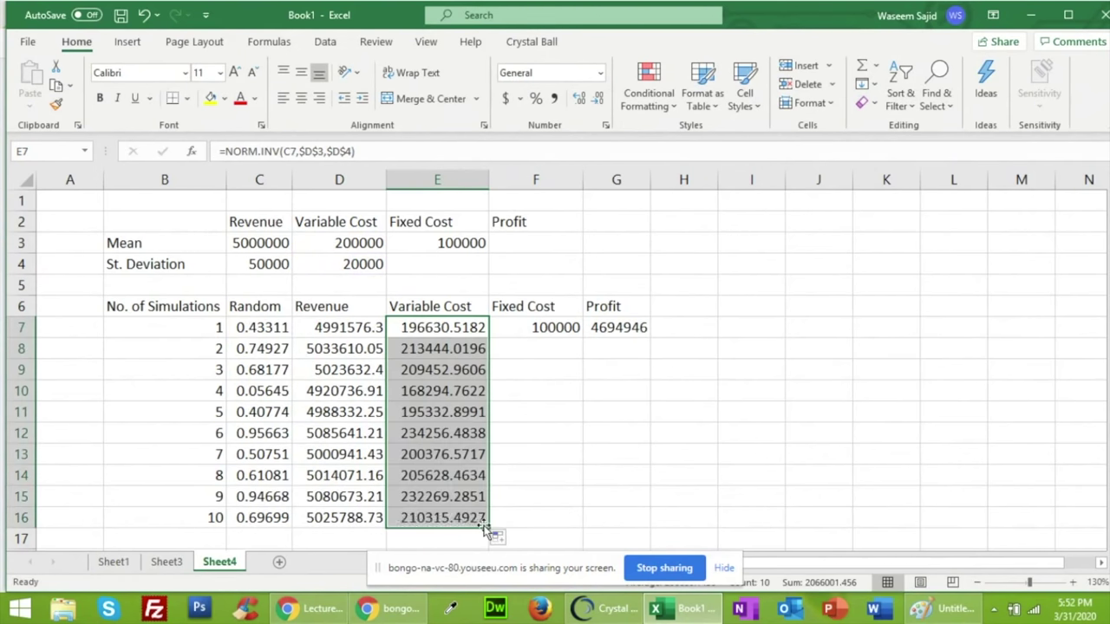
pyautogui.click(512, 327)
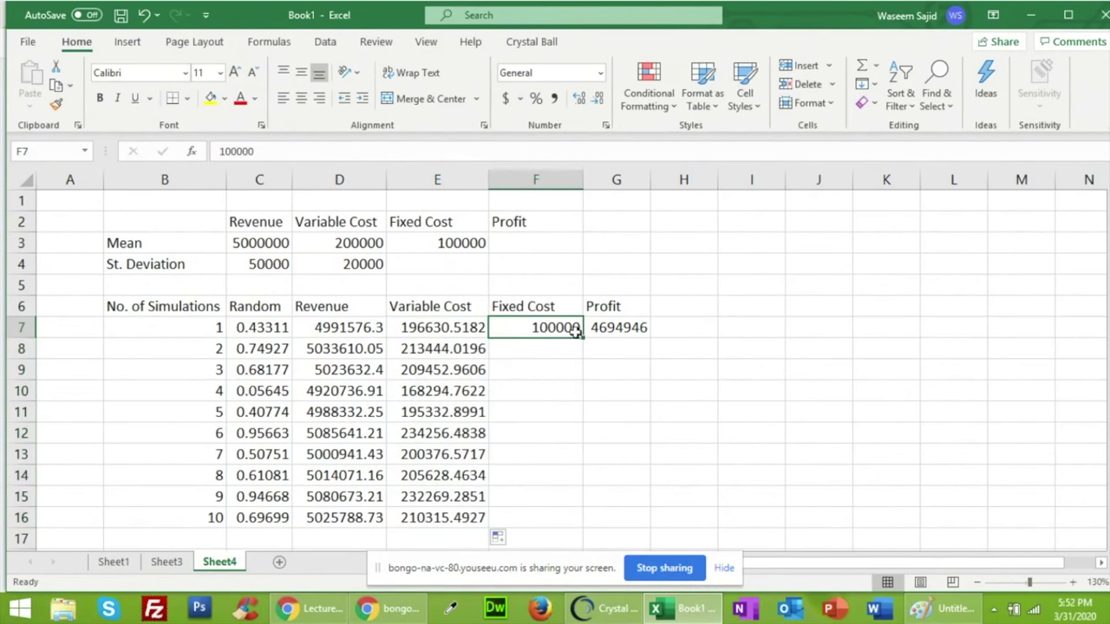
pyautogui.moveTo(582, 340); pyautogui.dragTo(567, 527)
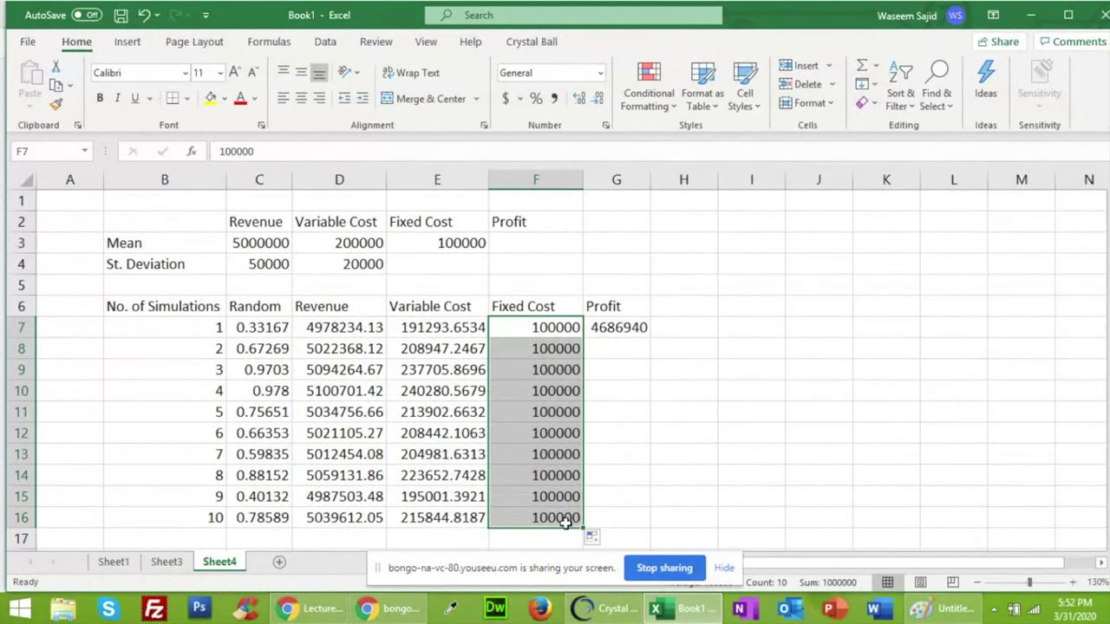
# Fill the first run's Profit formula from G7 down to G16 for all ten simulations
pyautogui.click(618, 330)
pyautogui.moveTo(621, 332); pyautogui.dragTo(624, 328)
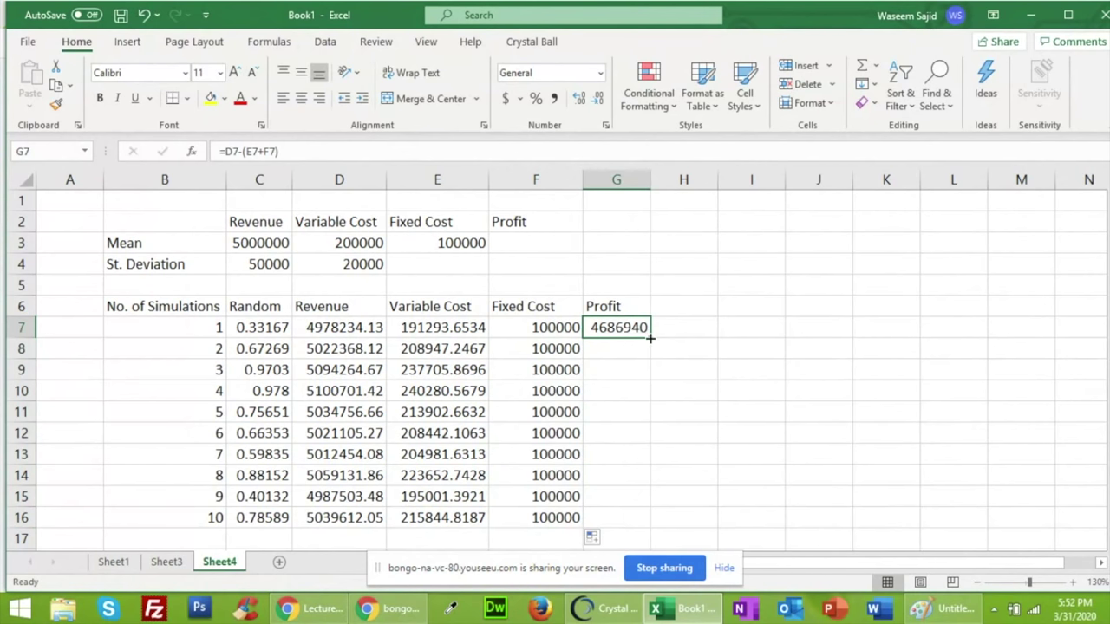
pyautogui.moveTo(650, 339); pyautogui.dragTo(637, 525)
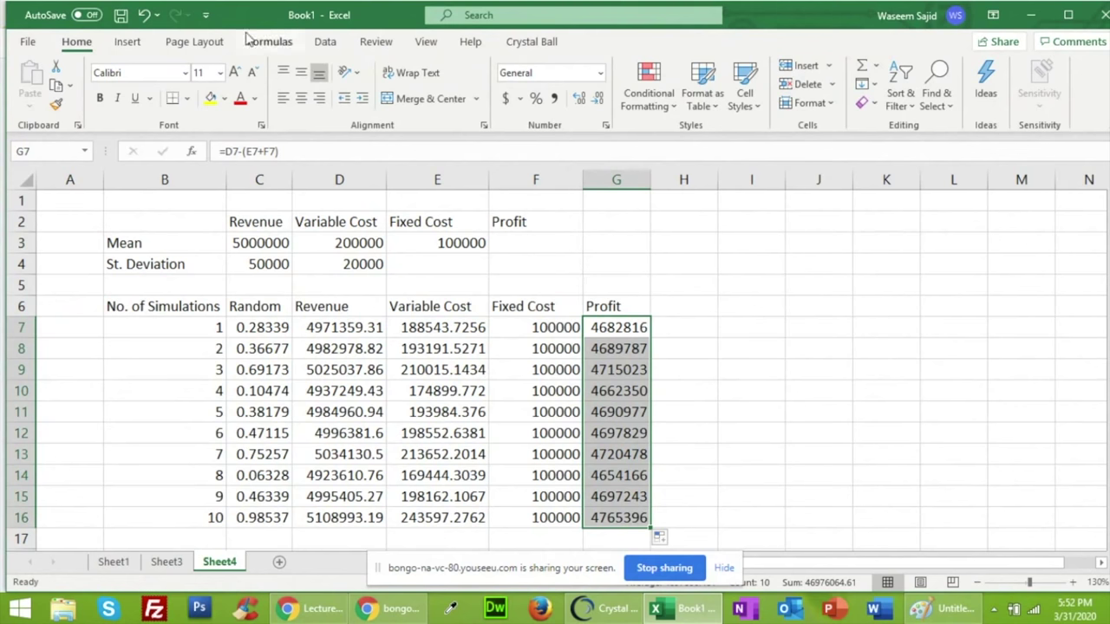
# Restore and narrow the workbook window to read the meeting's public chat beside it
pyautogui.click(1068, 15)
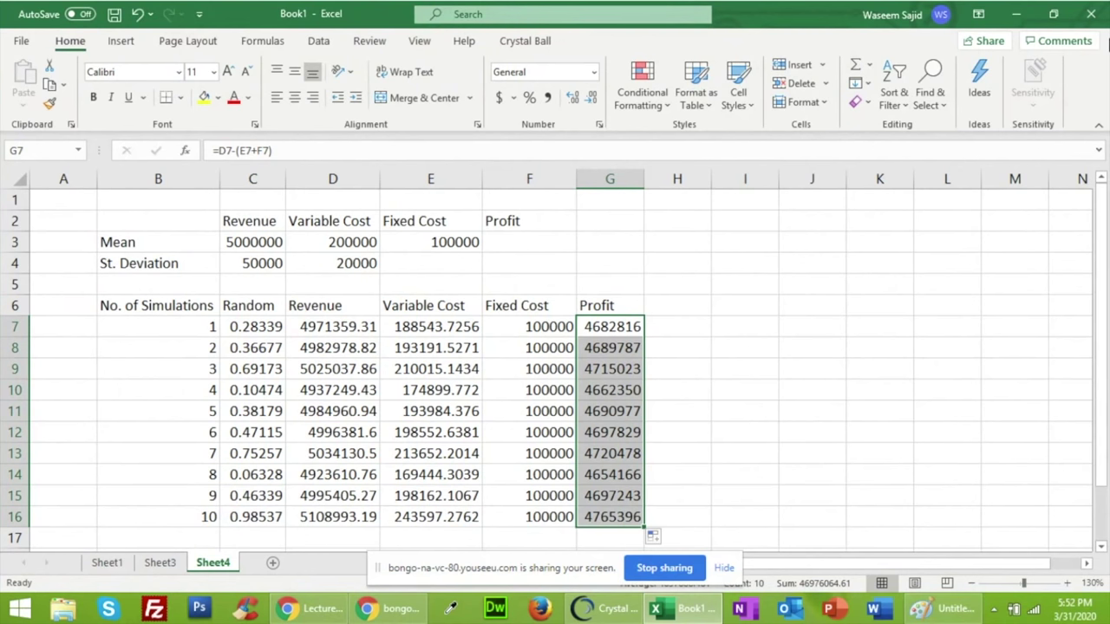
pyautogui.click(1054, 15)
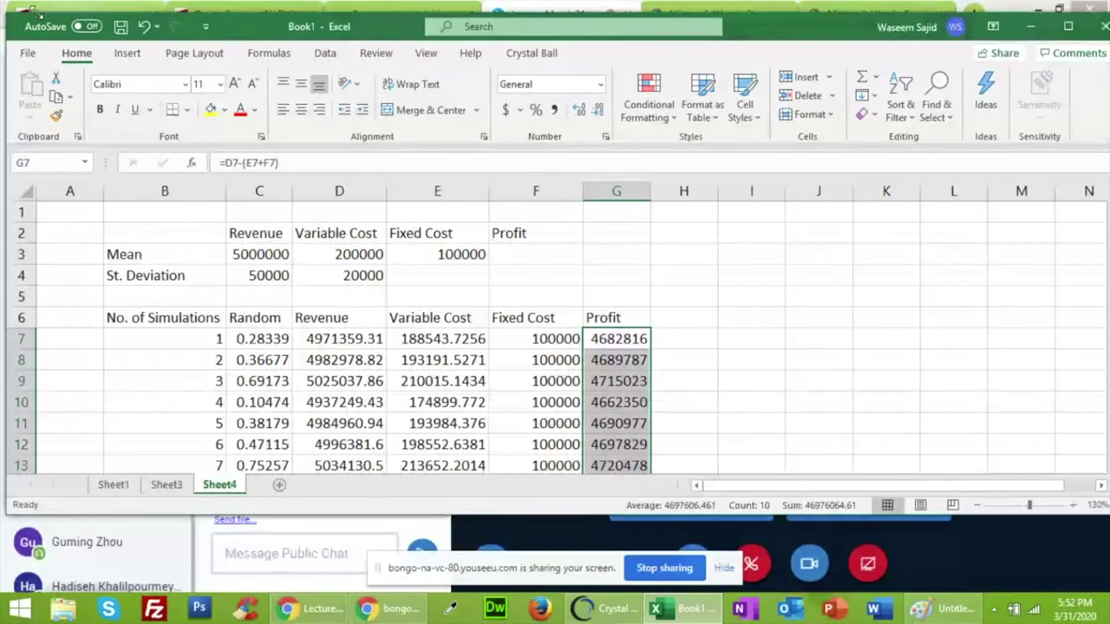
pyautogui.moveTo(280, 12); pyautogui.dragTo(581, 3)
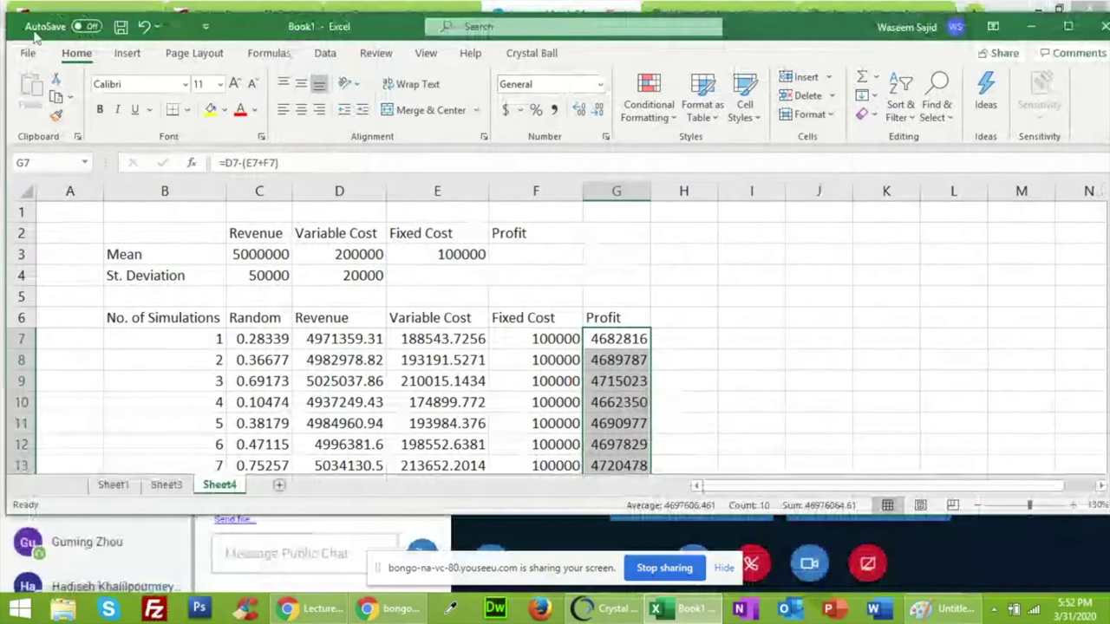
pyautogui.moveTo(4, 66); pyautogui.dragTo(438, 66)
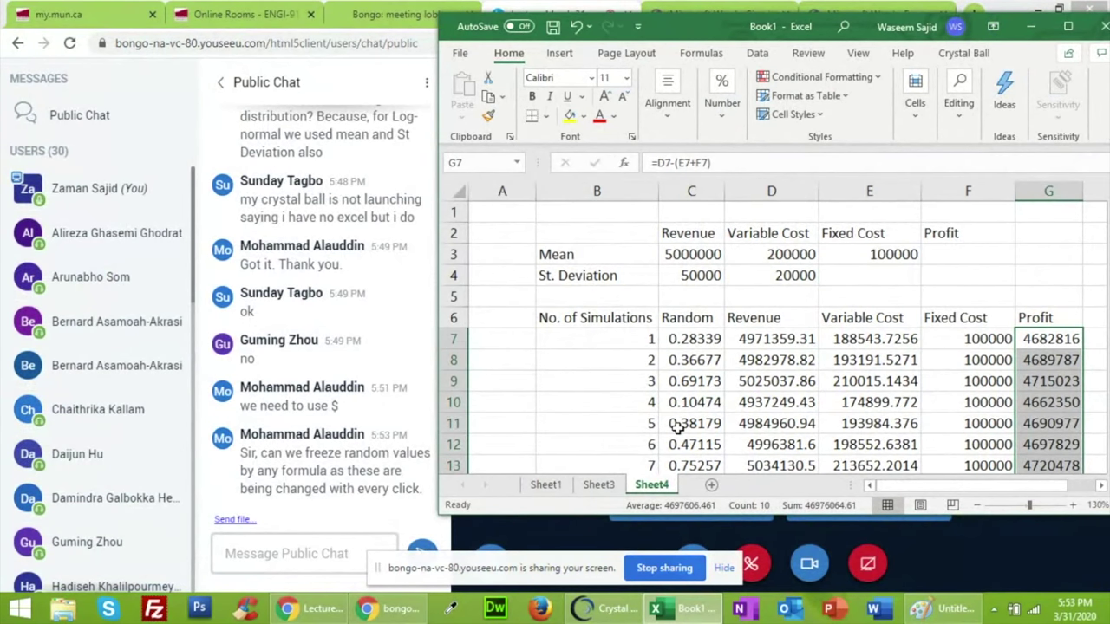
# Examine the random-number formula in C11 and the Revenue formula in D7
pyautogui.click(678, 427)
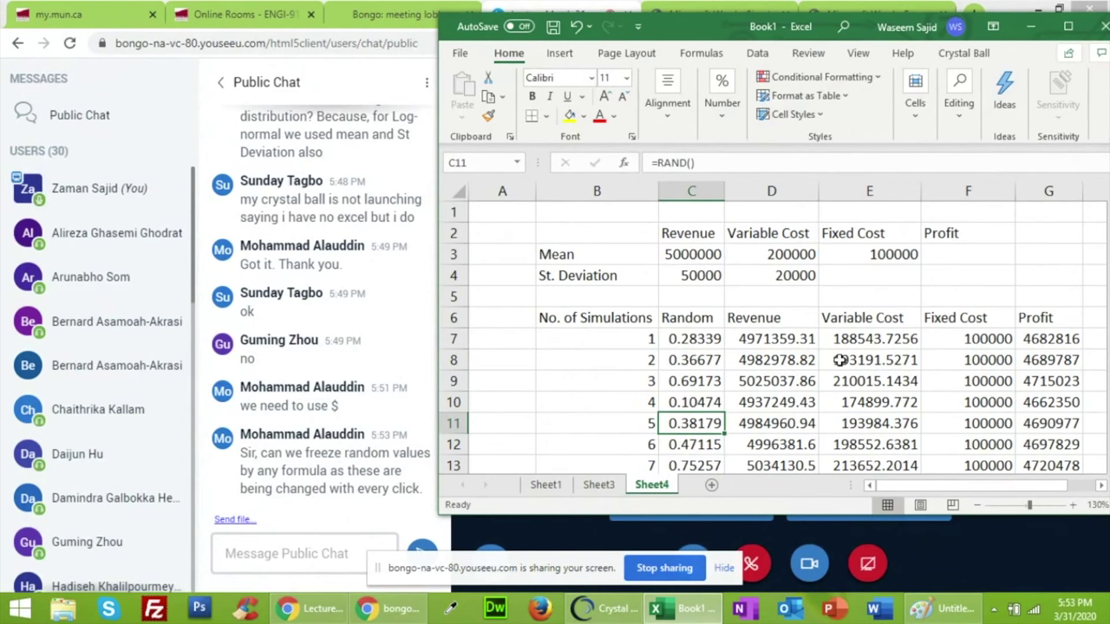
pyautogui.click(770, 343)
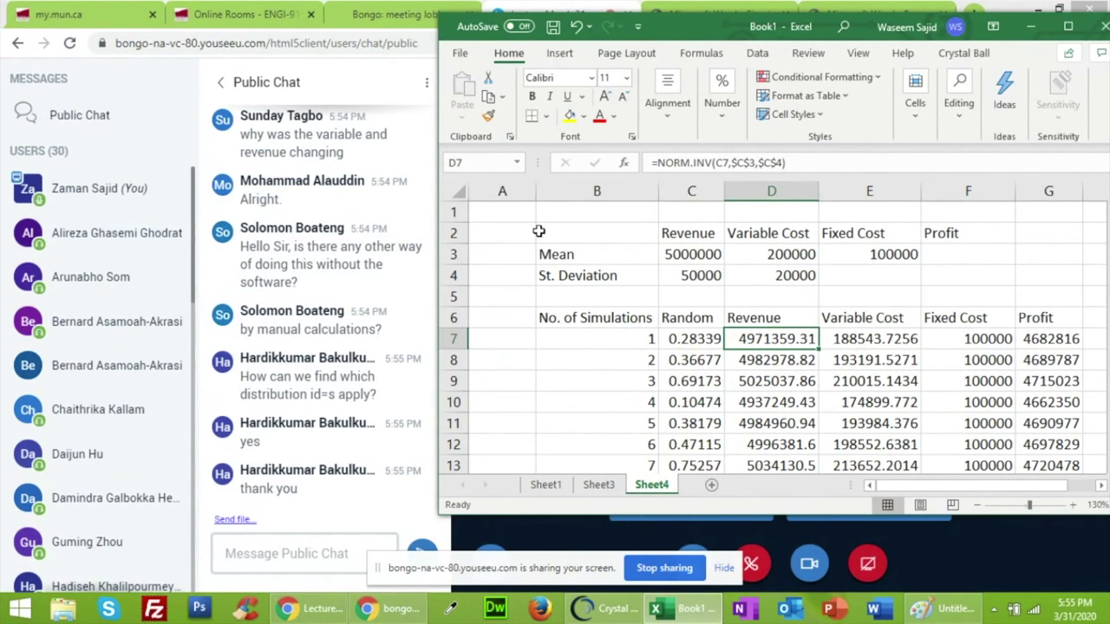
pyautogui.click(717, 424)
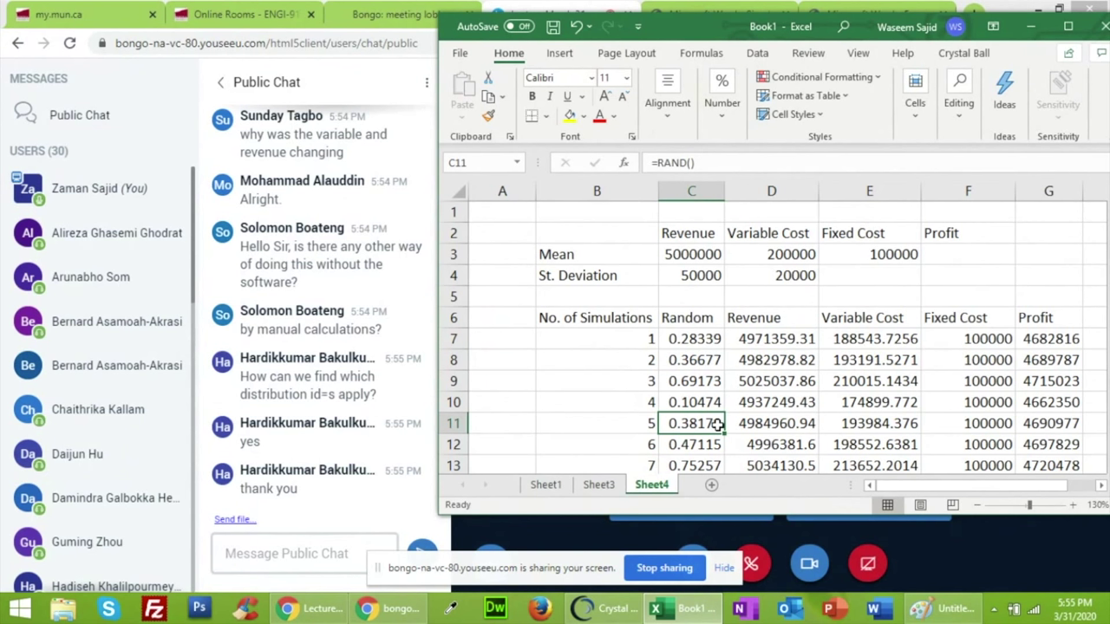
# Switch to the Simulation Example PDF in the browser and review which profit statistics it asks for
pyautogui.click(657, 9)
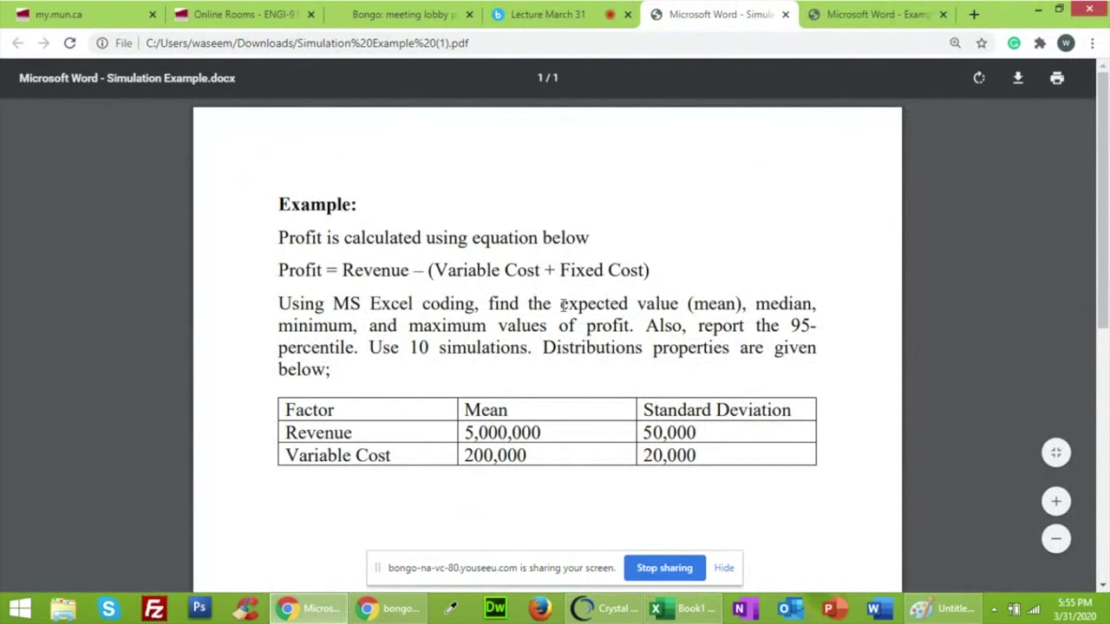
pyautogui.moveTo(576, 305); pyautogui.dragTo(751, 305)
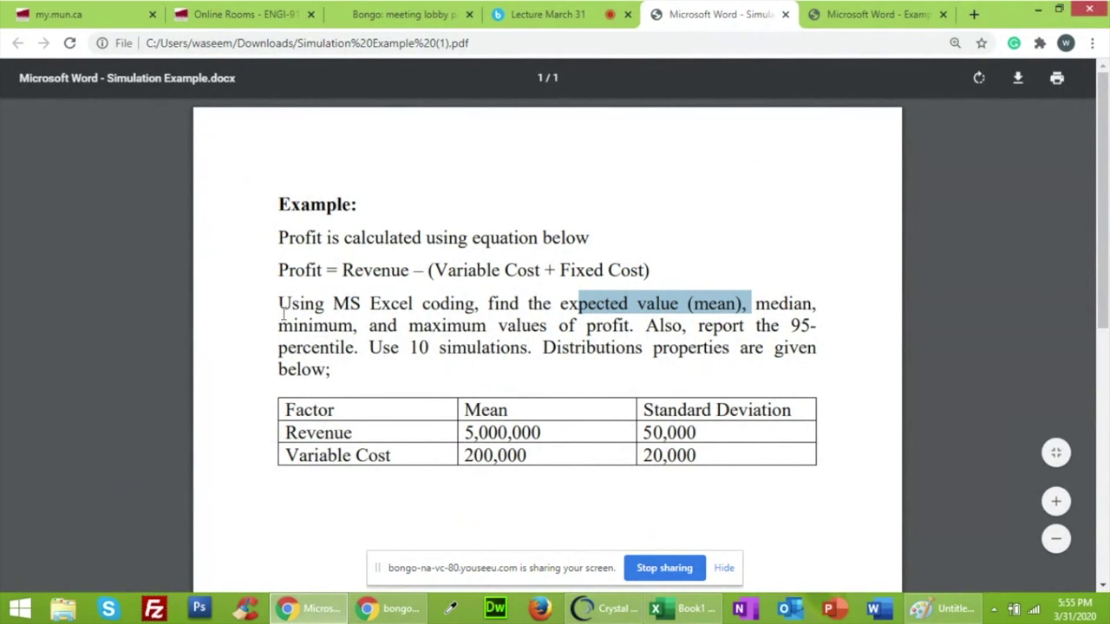
pyautogui.click(302, 333)
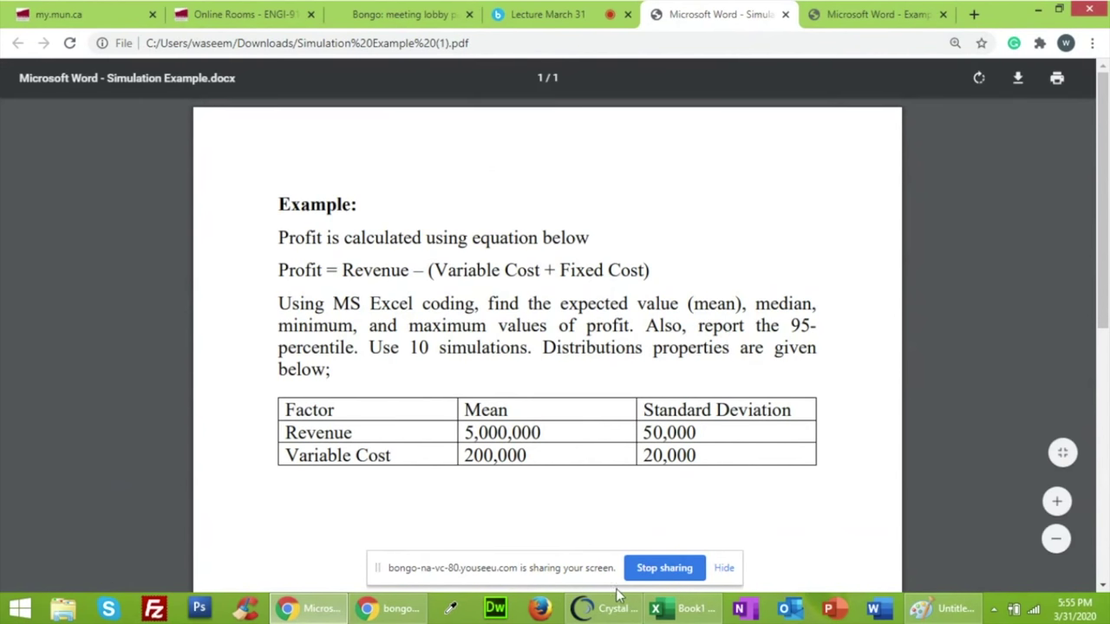
# Switch the browser back to the Lecture March 31 meeting and return to the Excel workbook
pyautogui.click(690, 610)
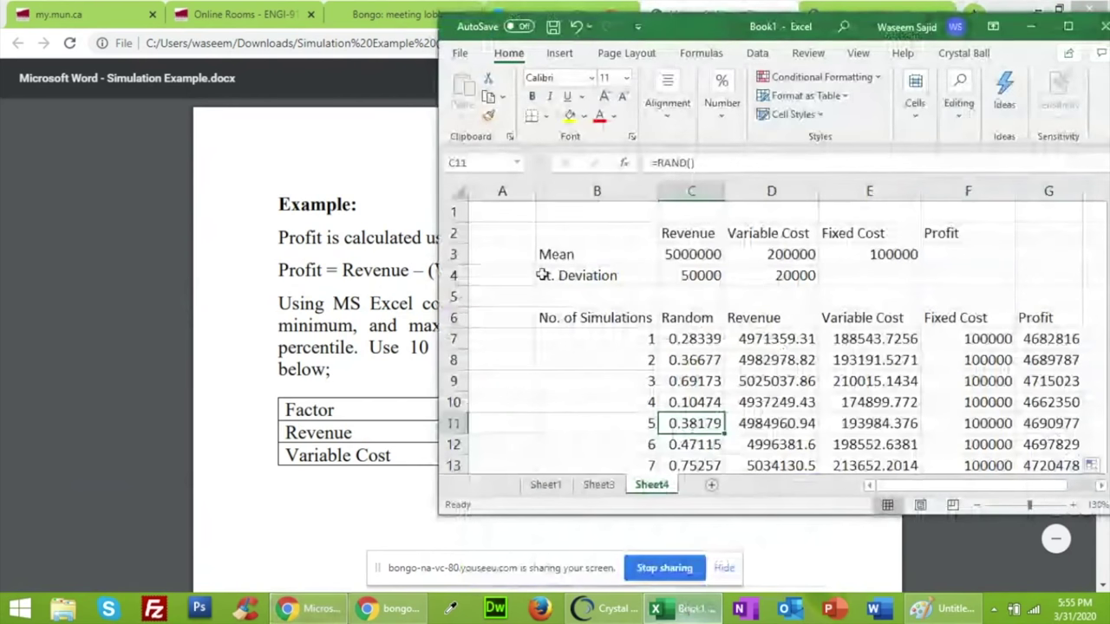
pyautogui.click(425, 7)
pyautogui.click(425, 10)
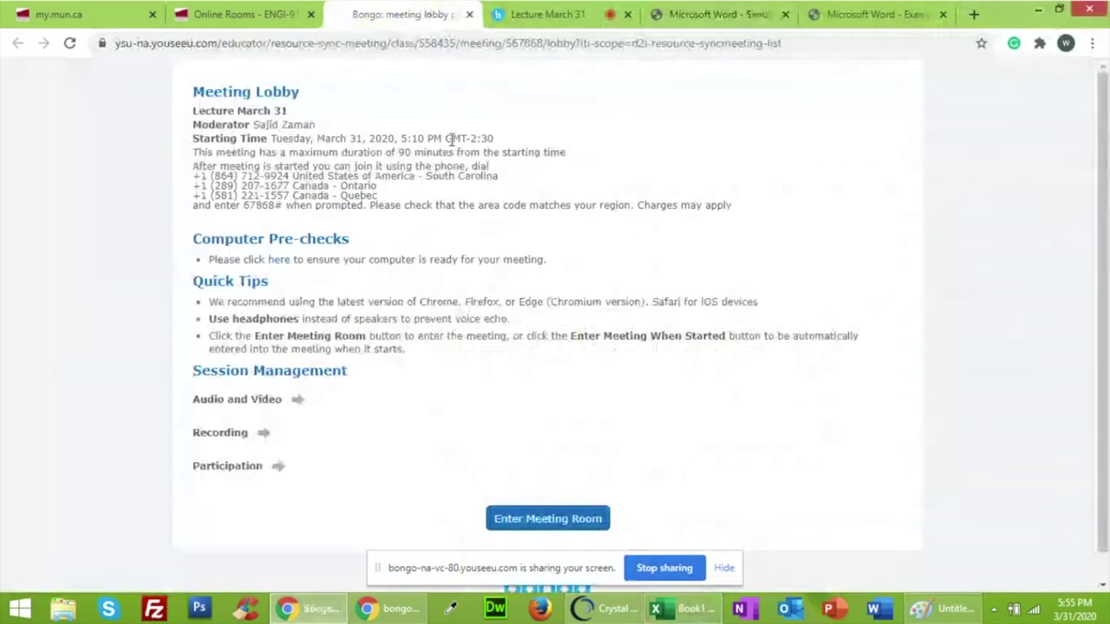
pyautogui.click(529, 14)
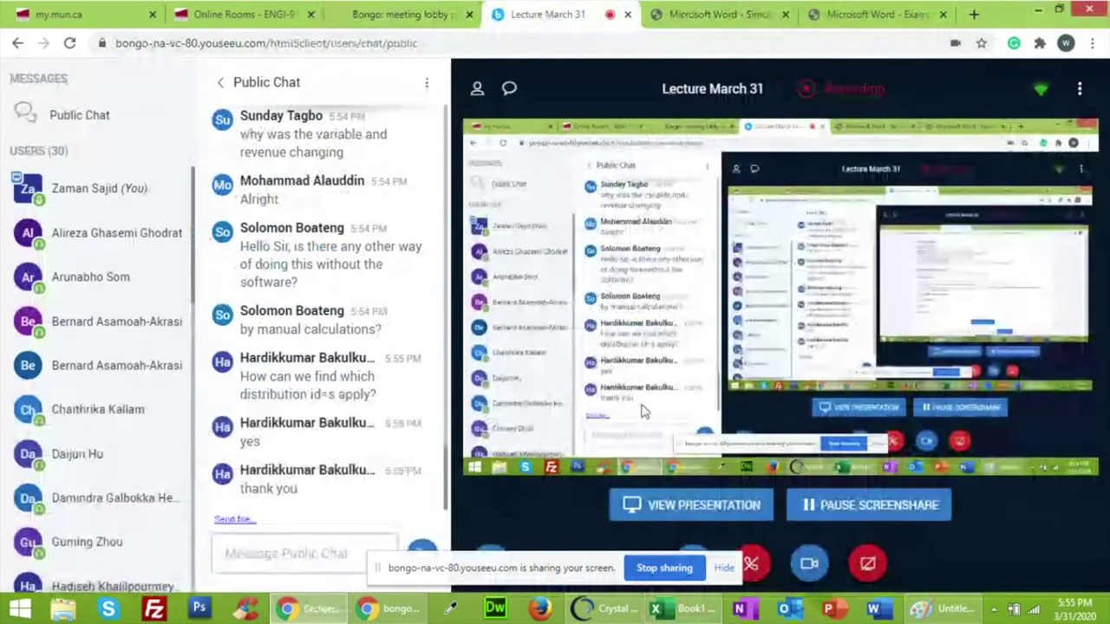
pyautogui.click(685, 609)
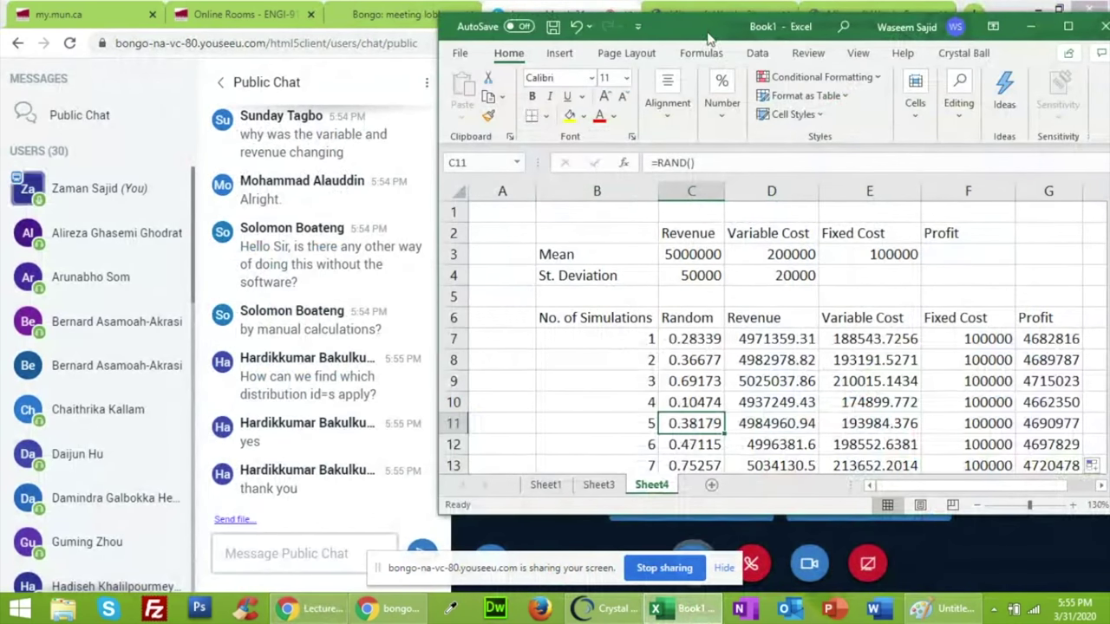
# Move the workbook window and enlarge it in width and height to show all ten simulation rows
pyautogui.moveTo(707, 32); pyautogui.dragTo(318, 20)
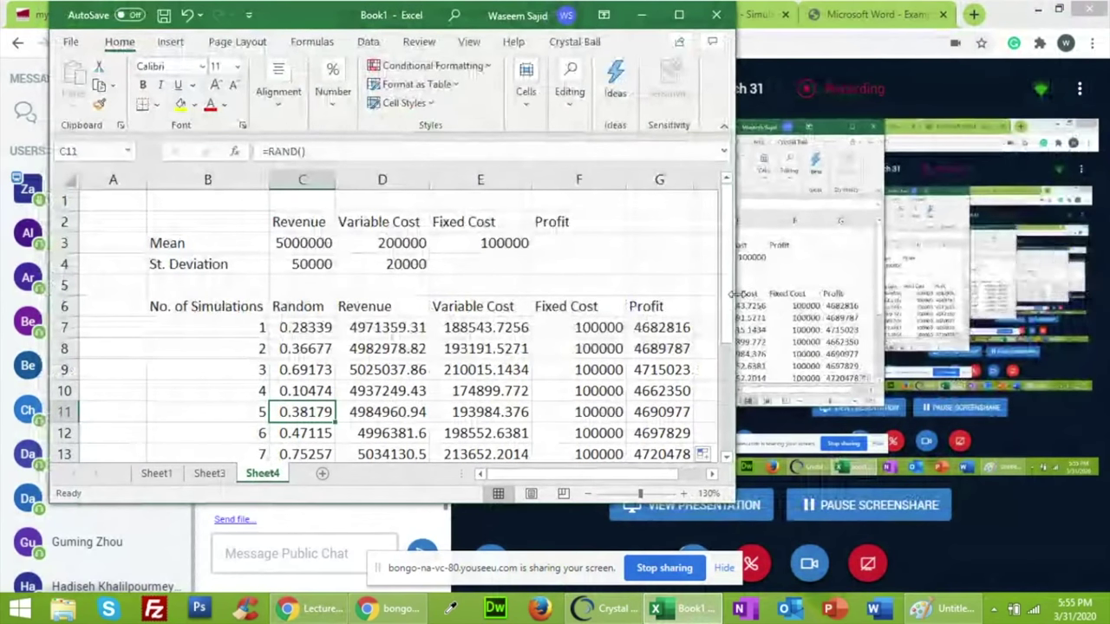
pyautogui.moveTo(733, 294); pyautogui.dragTo(997, 293)
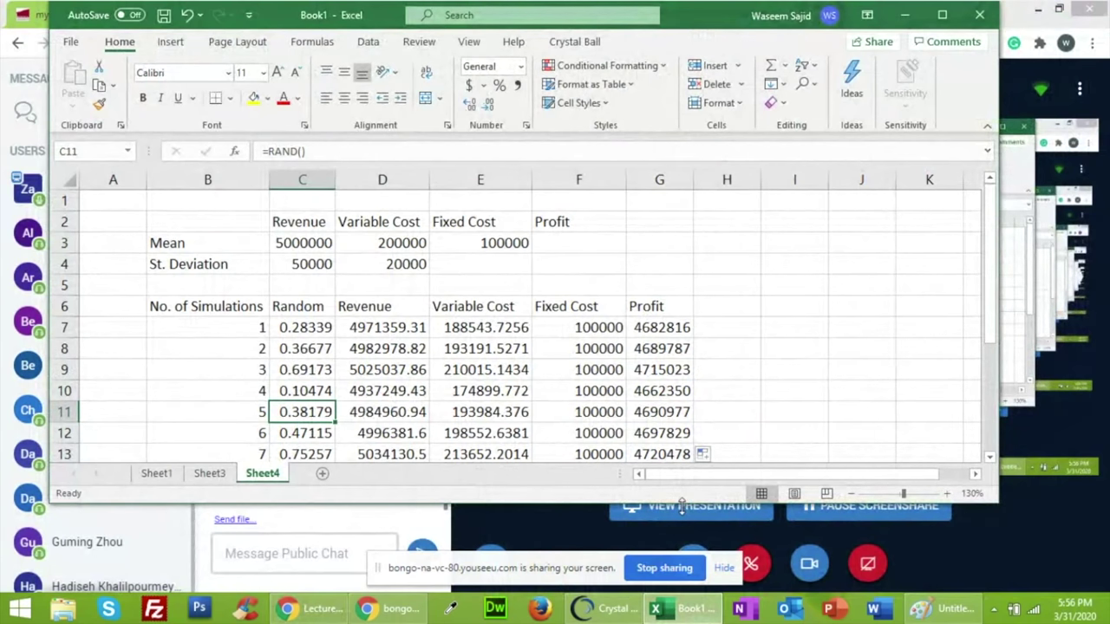
pyautogui.moveTo(682, 504); pyautogui.dragTo(681, 599)
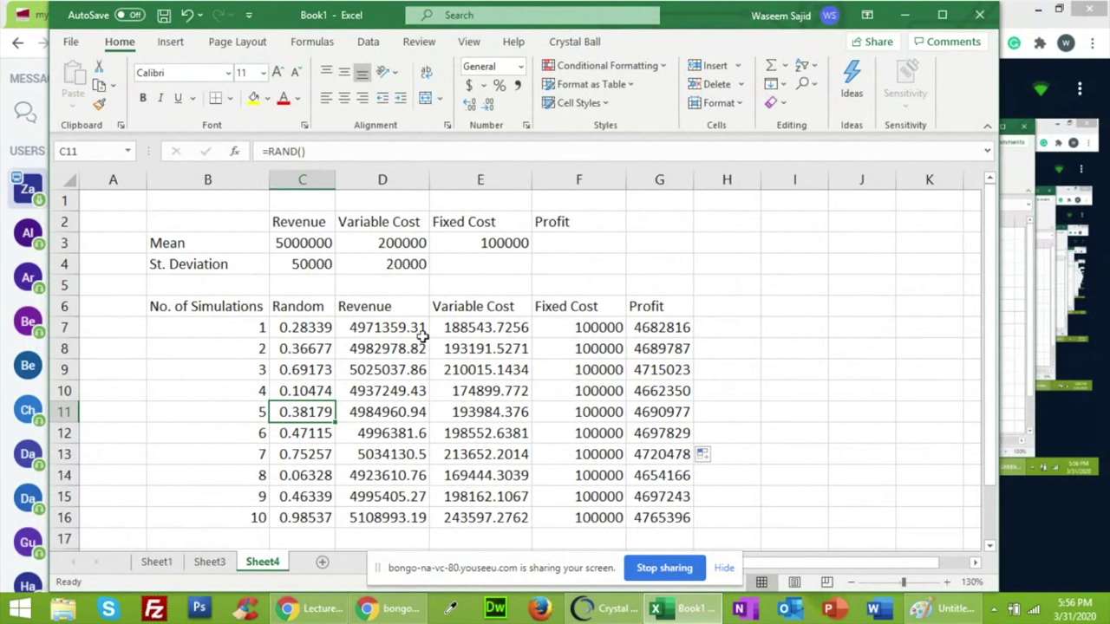
# Format the Revenue, Variable Cost, Fixed Cost and Profit results in D7:G16 as Currency with the $ symbol and two decimal places
pyautogui.moveTo(422, 335); pyautogui.dragTo(674, 515)
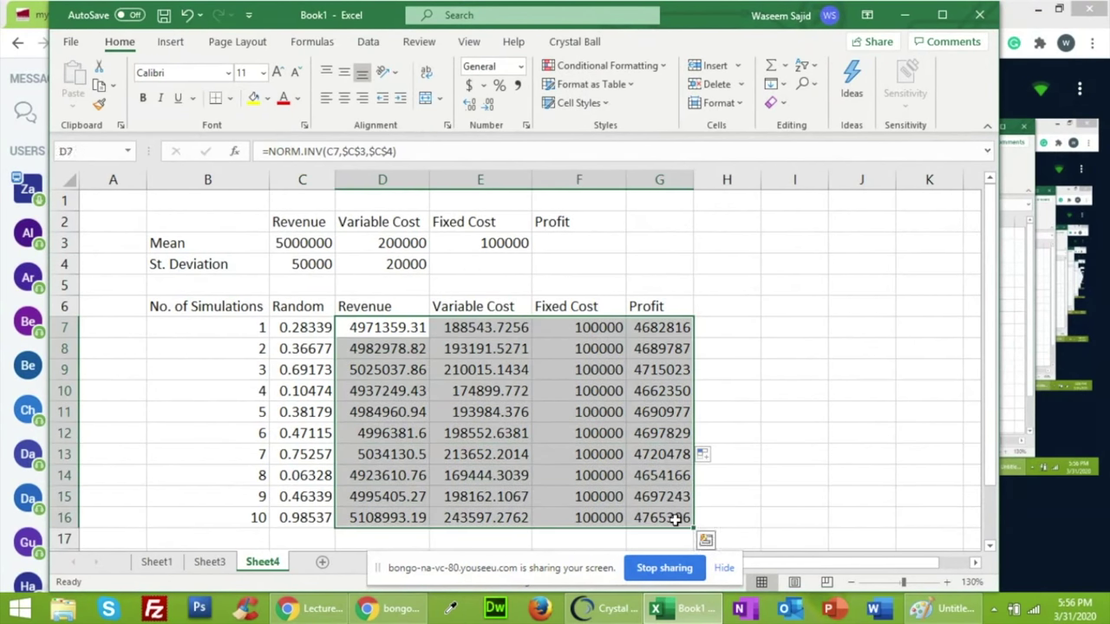
pyautogui.rightClick(573, 431)
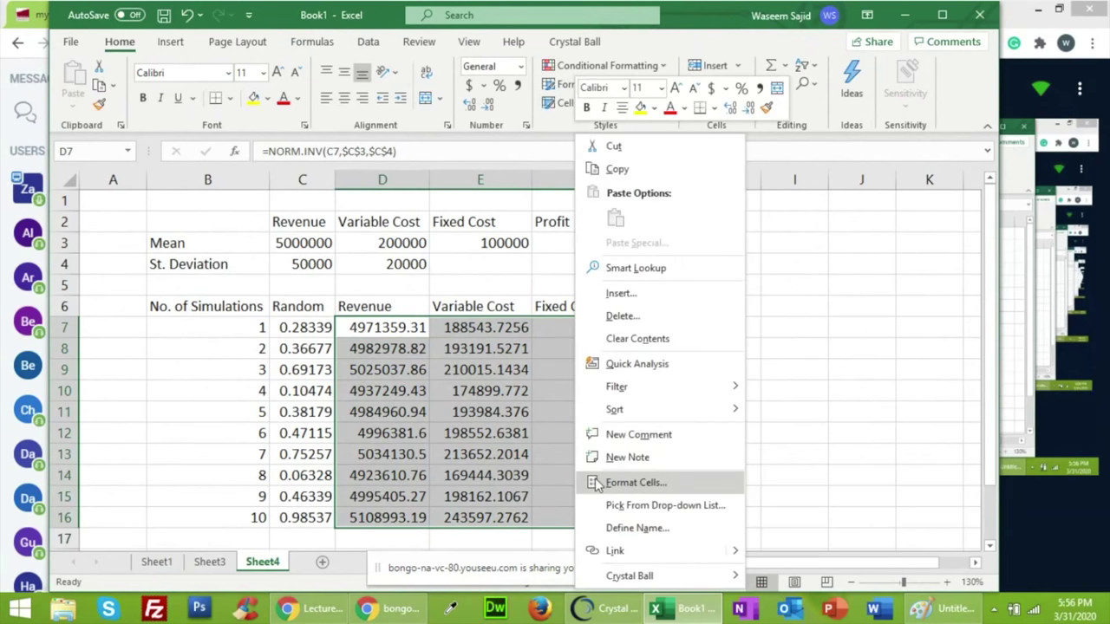
pyautogui.click(594, 482)
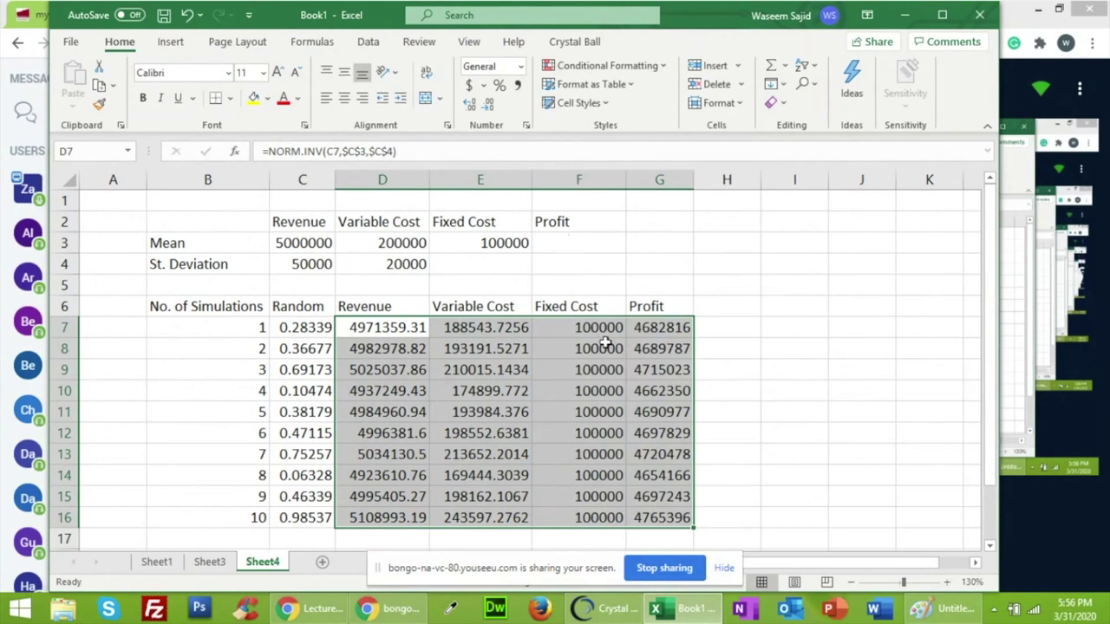
pyautogui.hotkey('ctrl', '1')
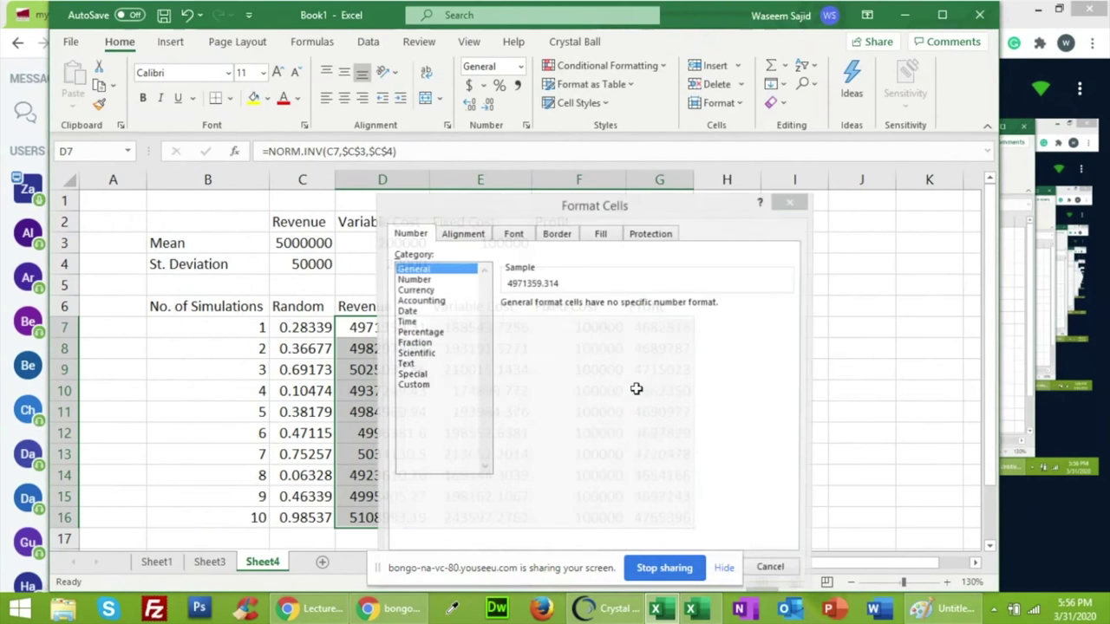
pyautogui.moveTo(553, 203); pyautogui.dragTo(791, 183)
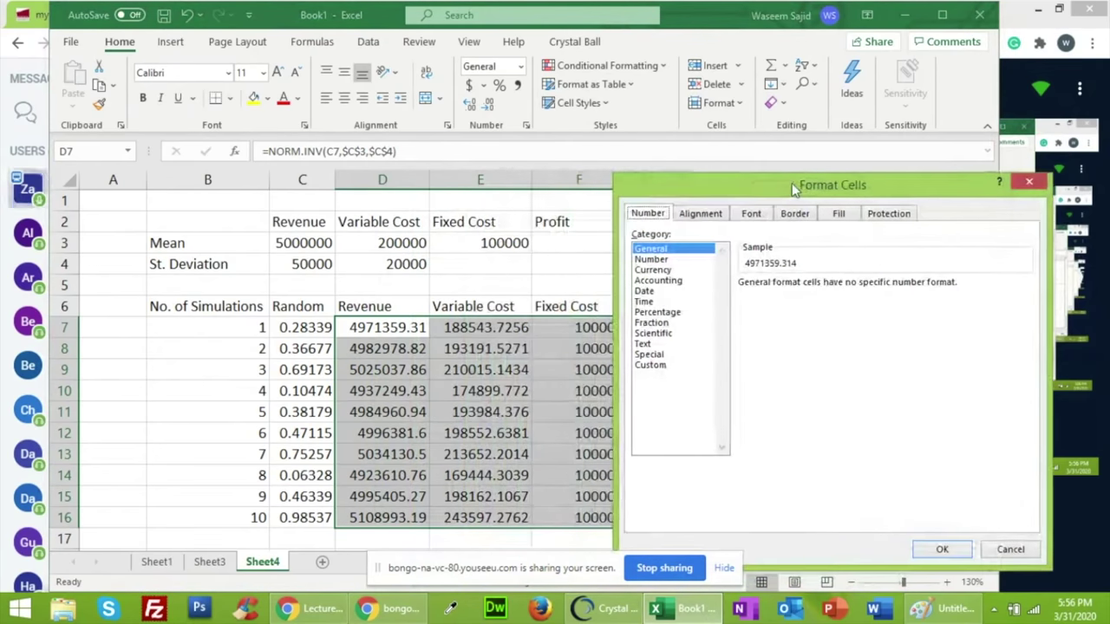
pyautogui.click(684, 259)
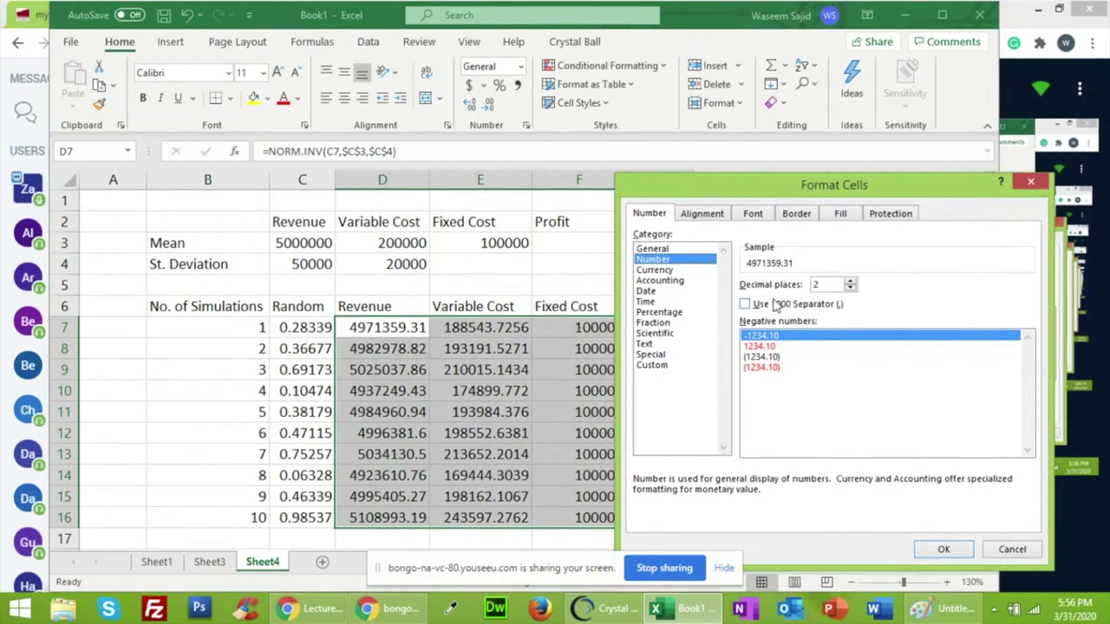
pyautogui.click(745, 305)
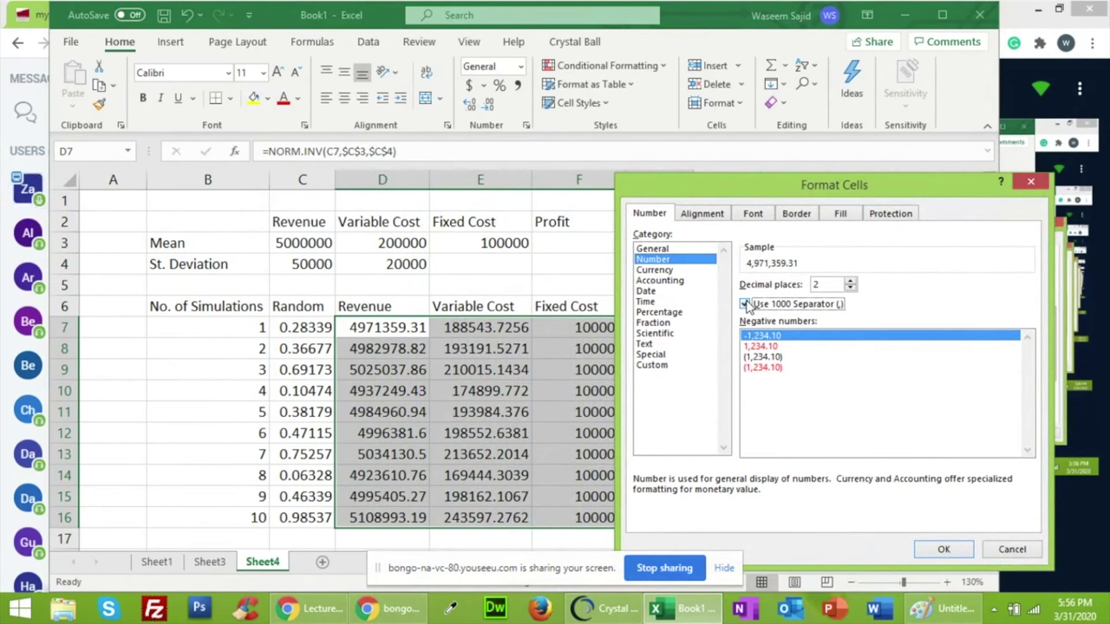
pyautogui.click(679, 271)
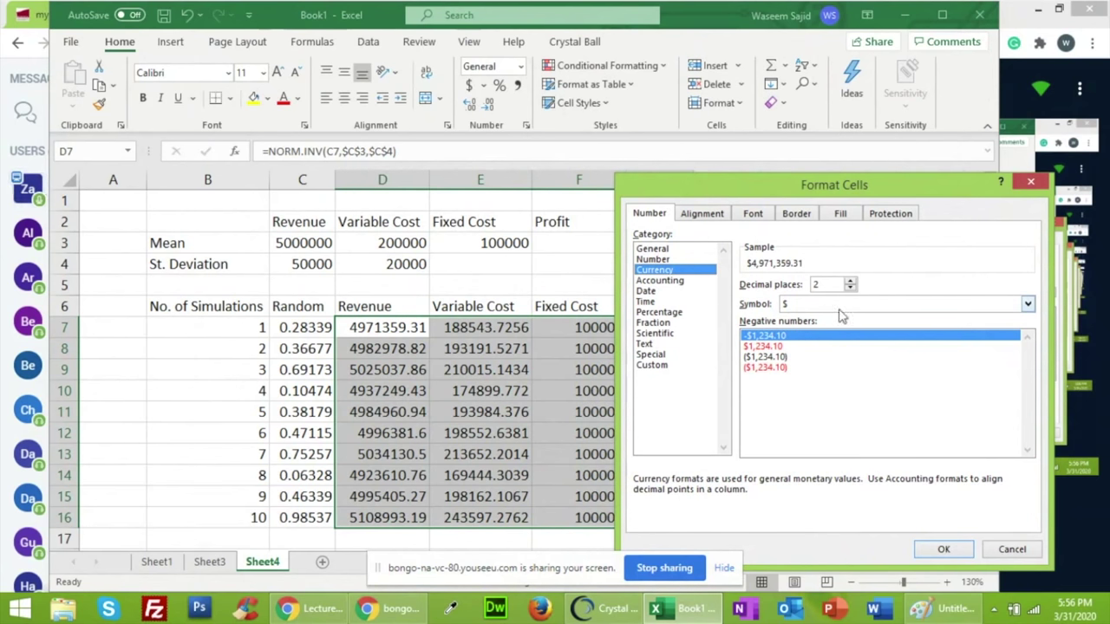
pyautogui.click(838, 309)
pyautogui.click(836, 335)
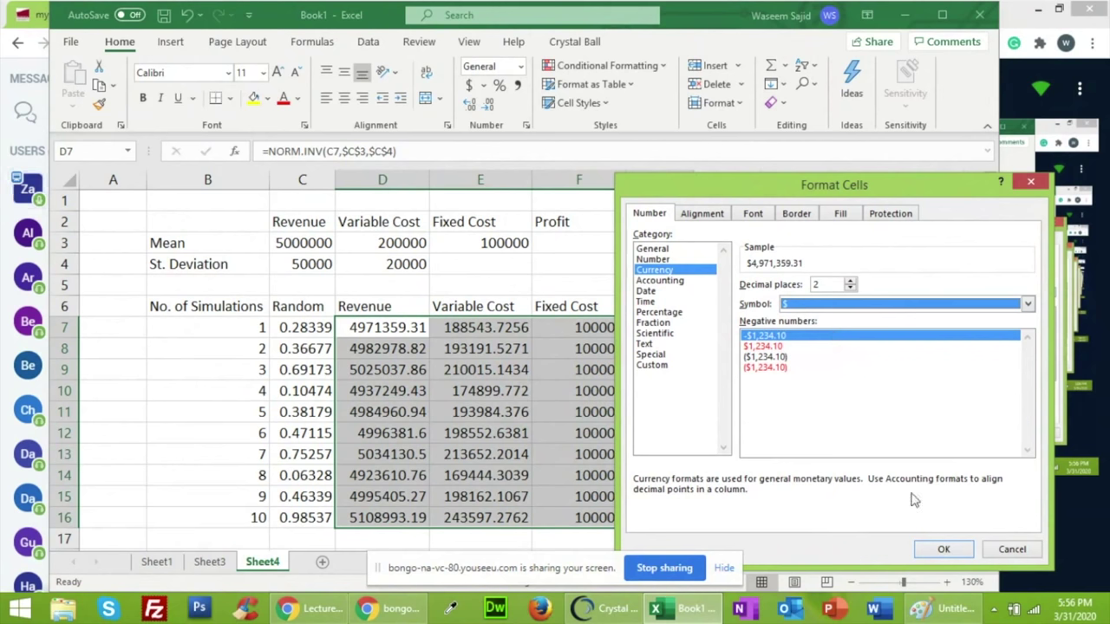
pyautogui.click(930, 557)
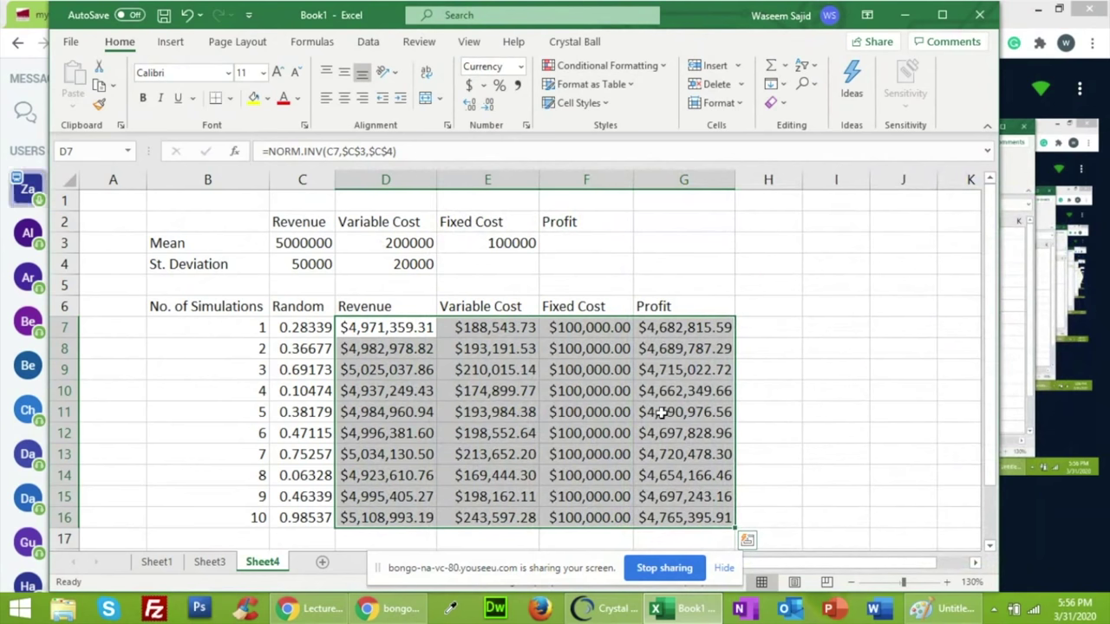
pyautogui.click(769, 422)
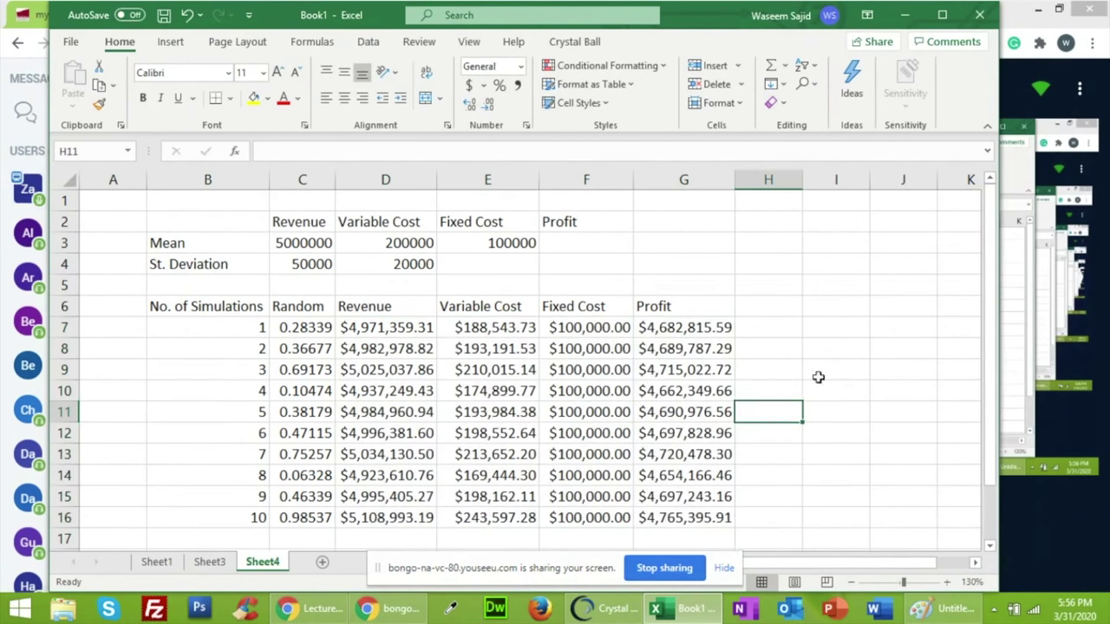
pyautogui.click(815, 351)
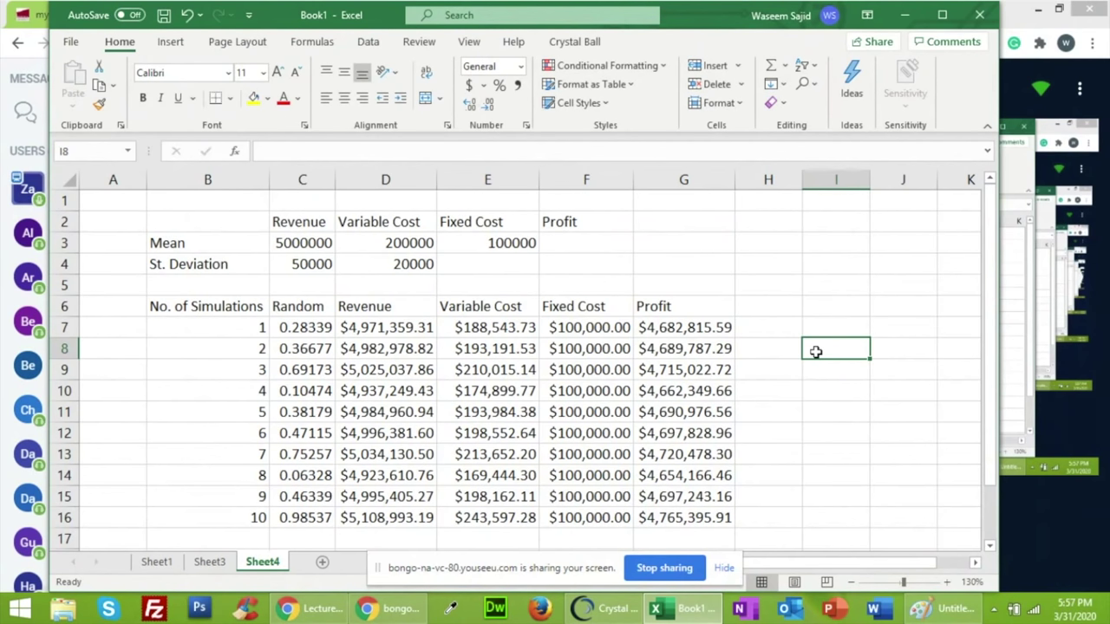
# Enter the label AVERAGE(range) in cell I8 beside the simulation table
pyautogui.write('AVERAGE')
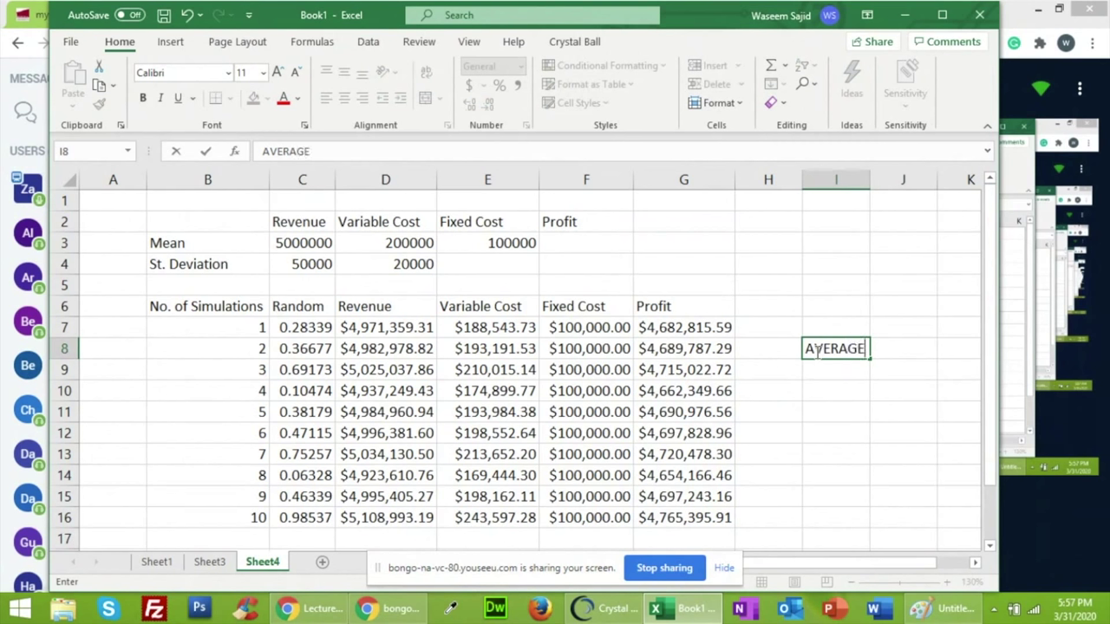
pyautogui.write('(rang')
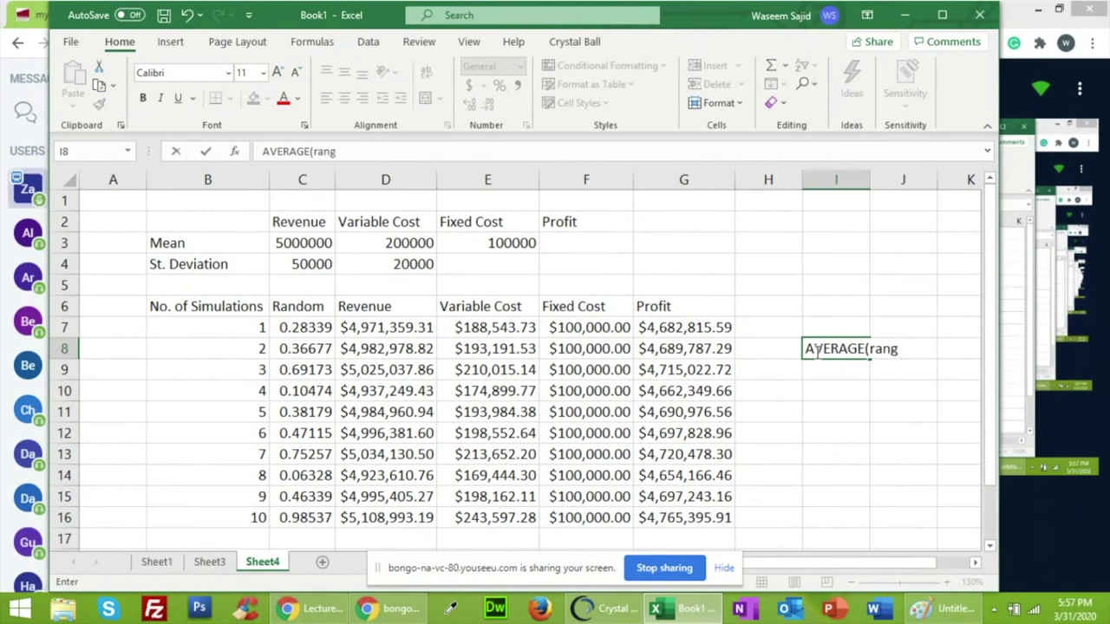
pyautogui.write('e)')
pyautogui.press('Return')
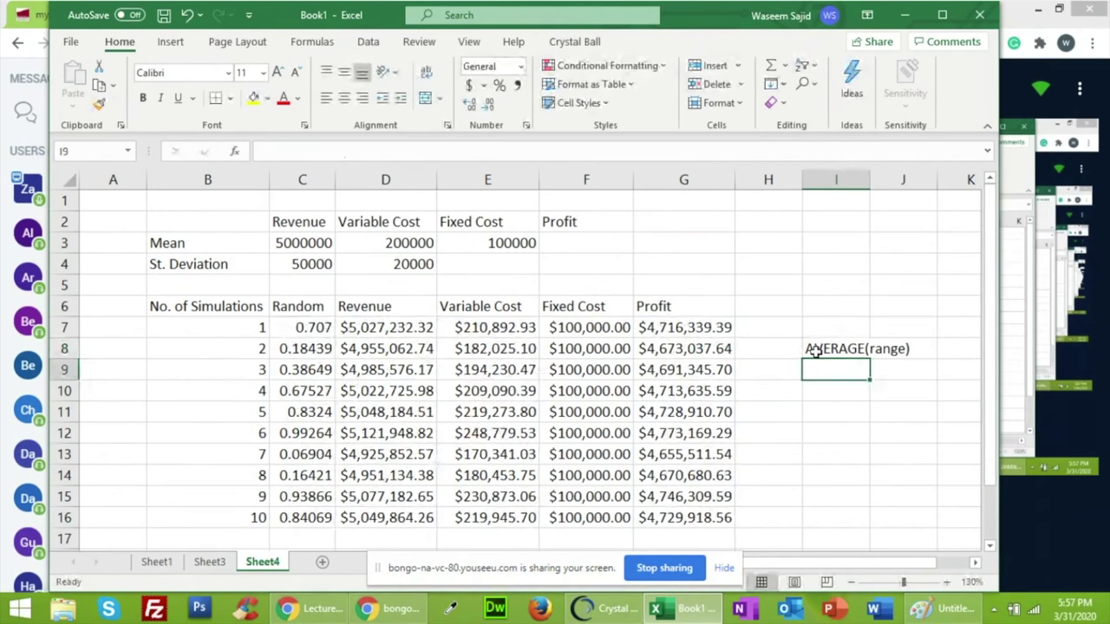
pyautogui.click(707, 327)
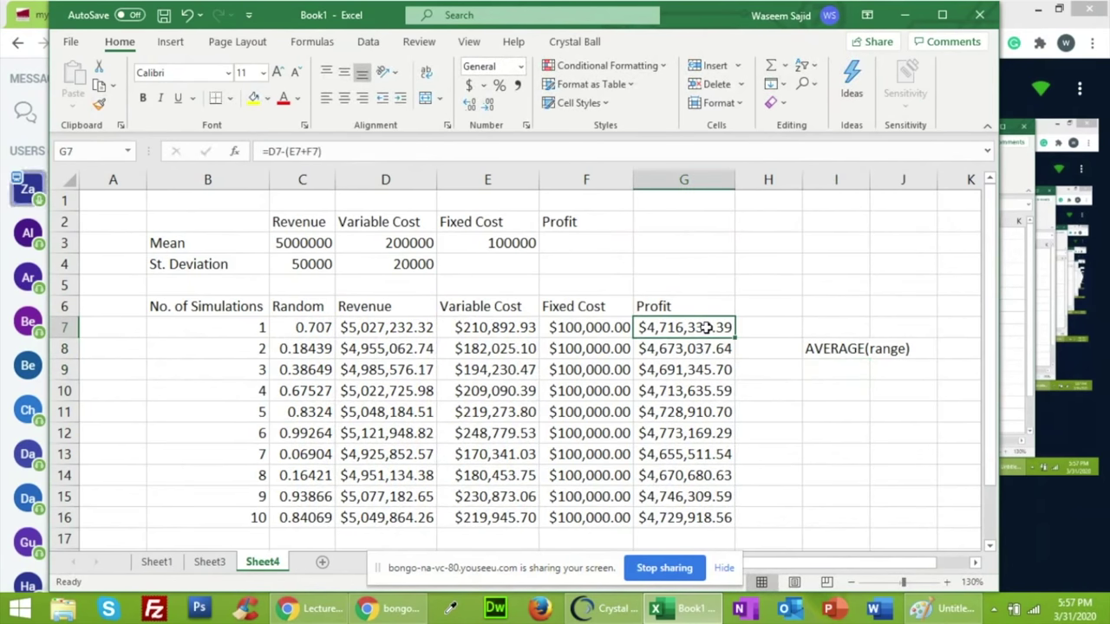
pyautogui.click(769, 310)
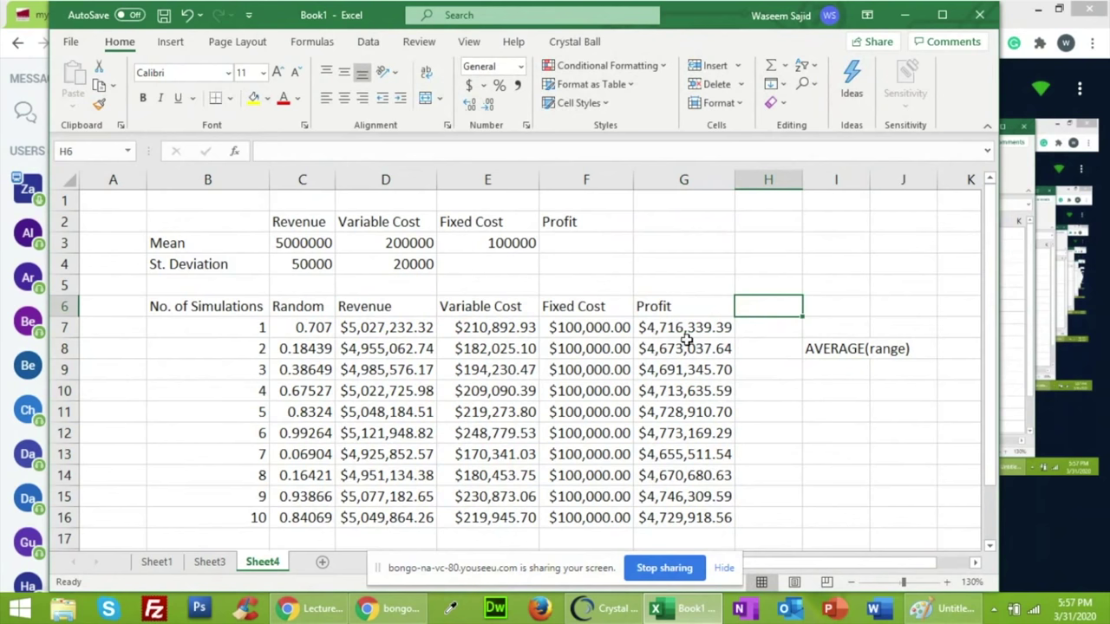
pyautogui.moveTo(701, 329); pyautogui.dragTo(702, 517)
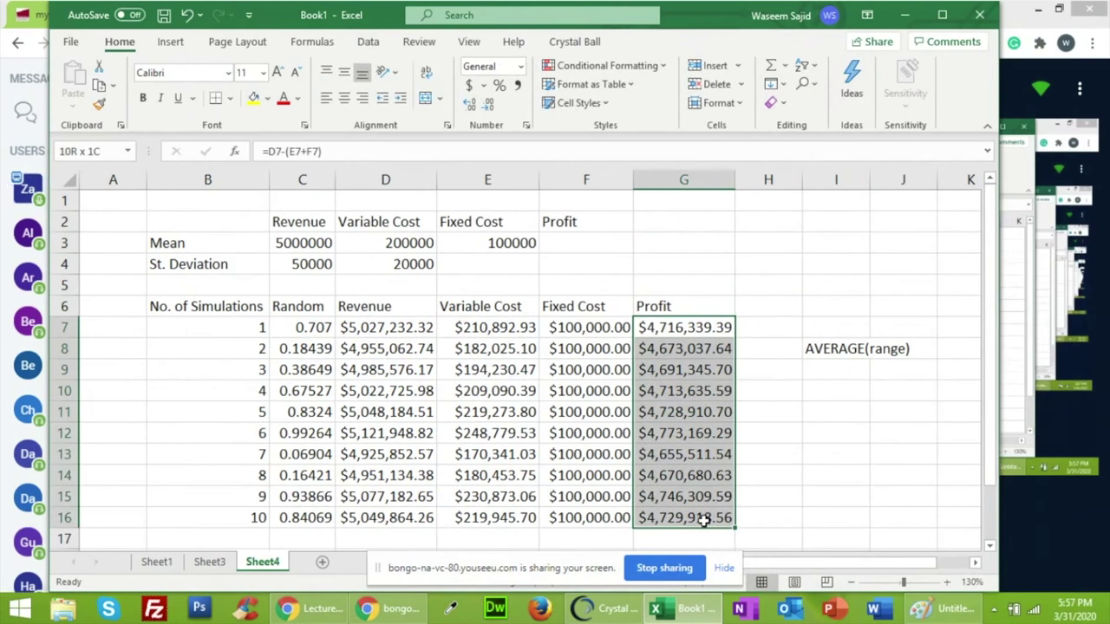
pyautogui.click(753, 496)
# Calculate the mean profit in cell I9 with the formula =AVERAGE(G7:G16)
pyautogui.click(819, 375)
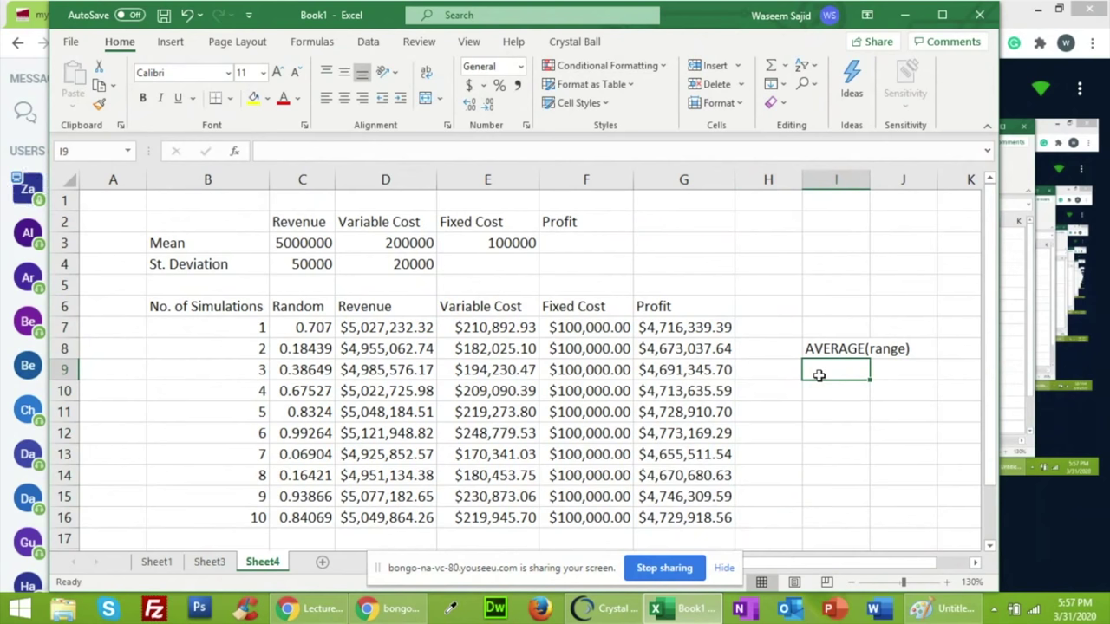
pyautogui.write('=')
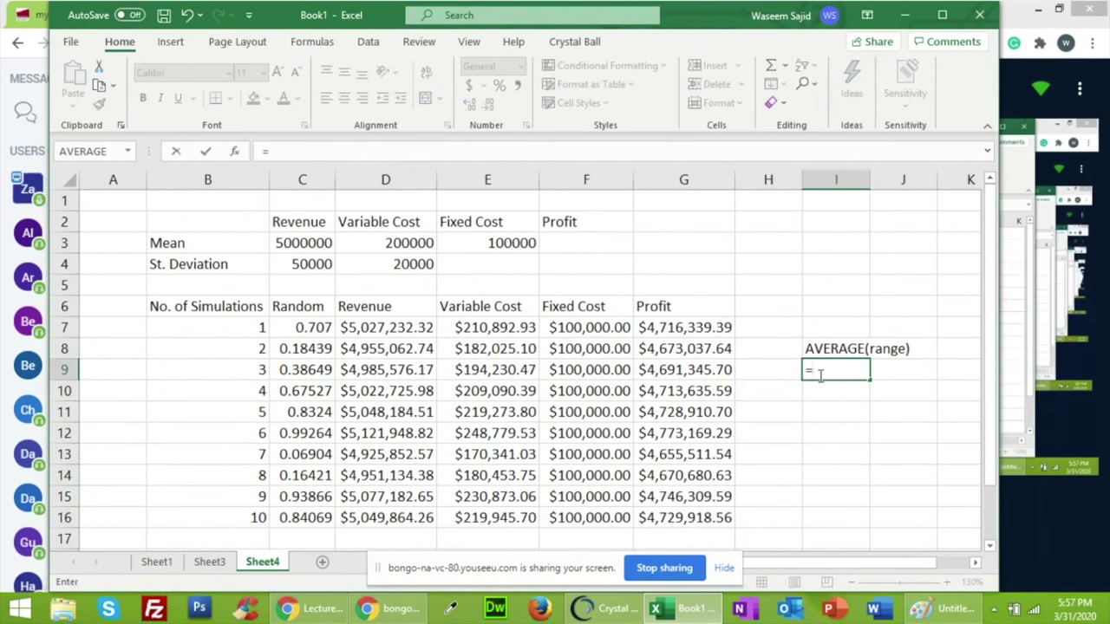
pyautogui.write('a')
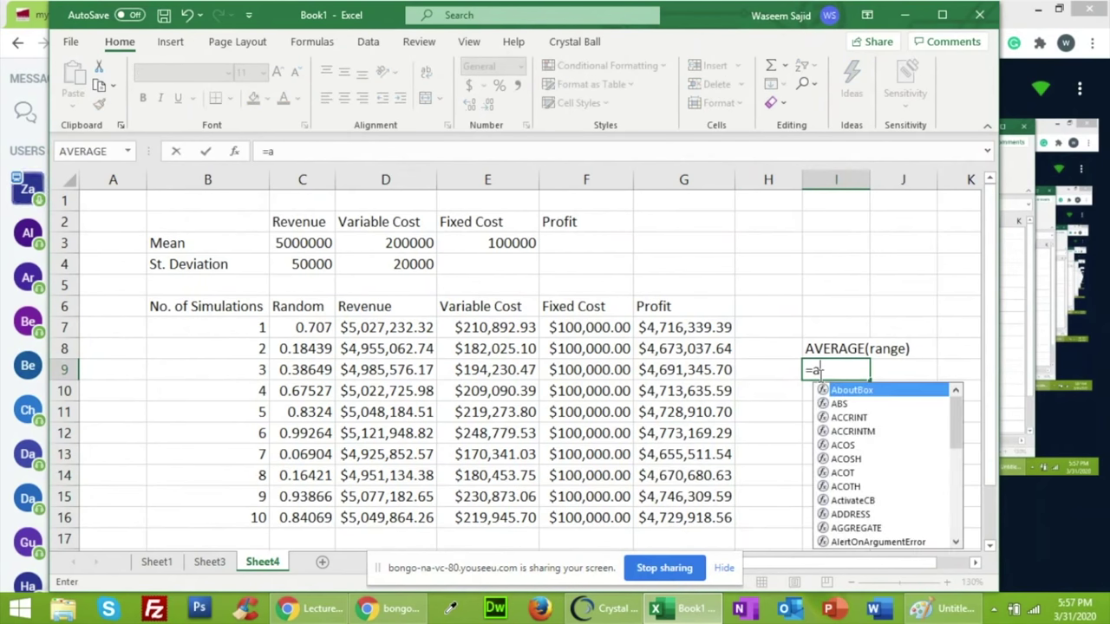
pyautogui.write('ver')
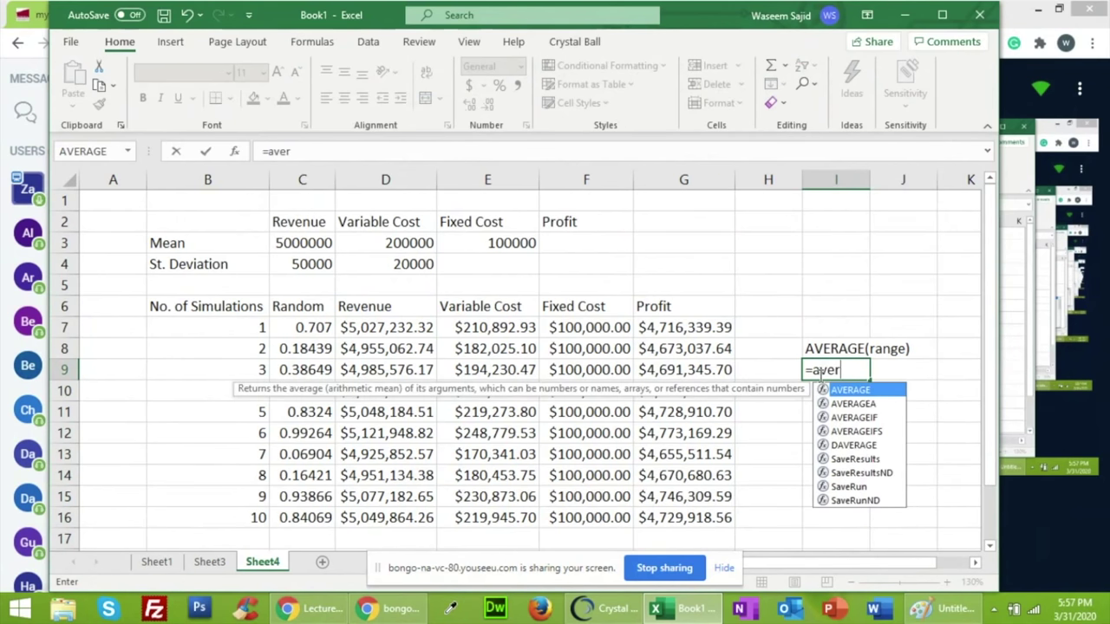
pyautogui.doubleClick(883, 391)
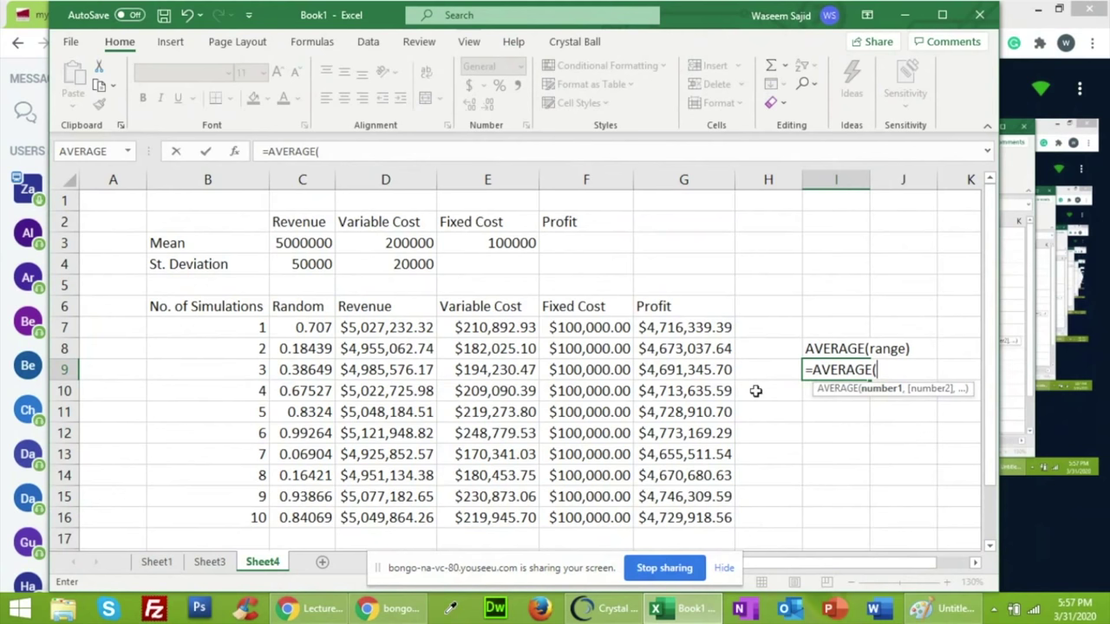
pyautogui.click(710, 328)
pyautogui.moveTo(709, 328); pyautogui.dragTo(709, 515)
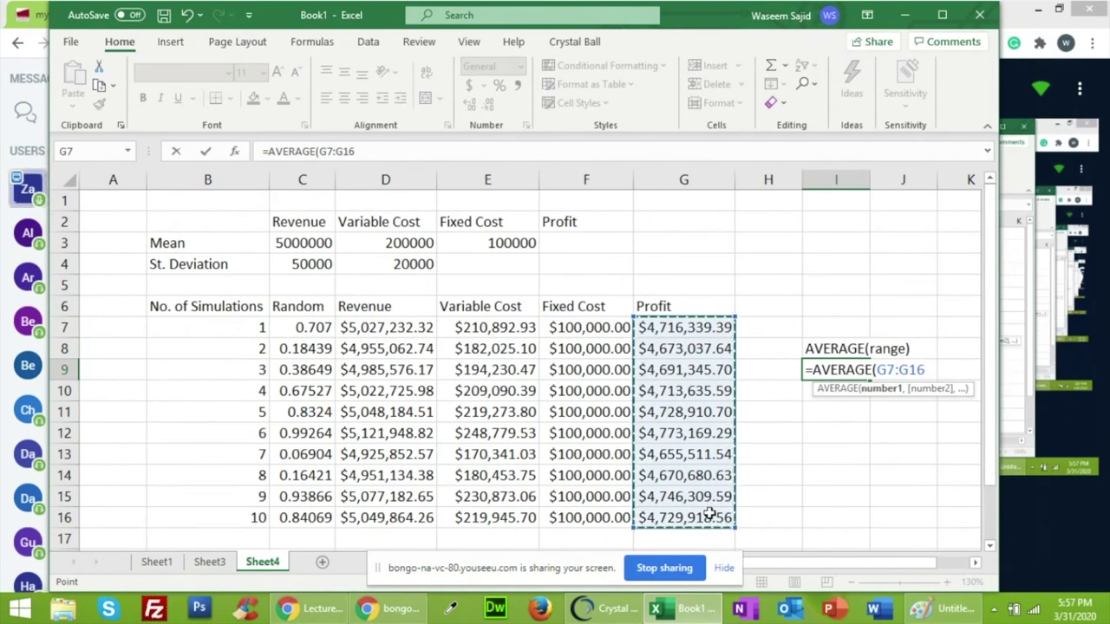
pyautogui.write(')')
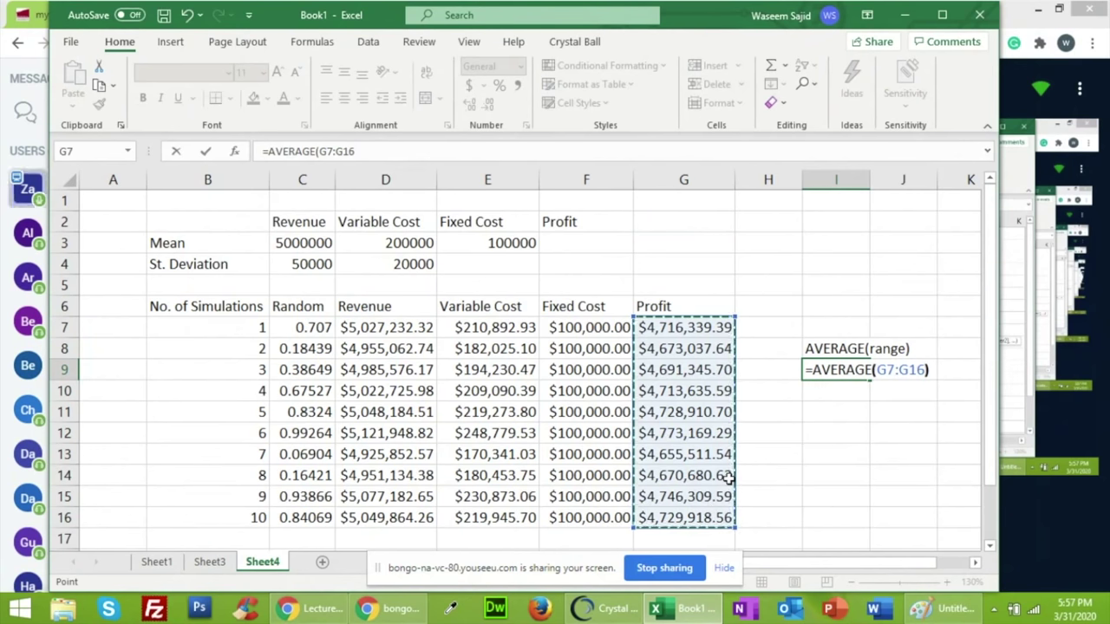
pyautogui.press('Return')
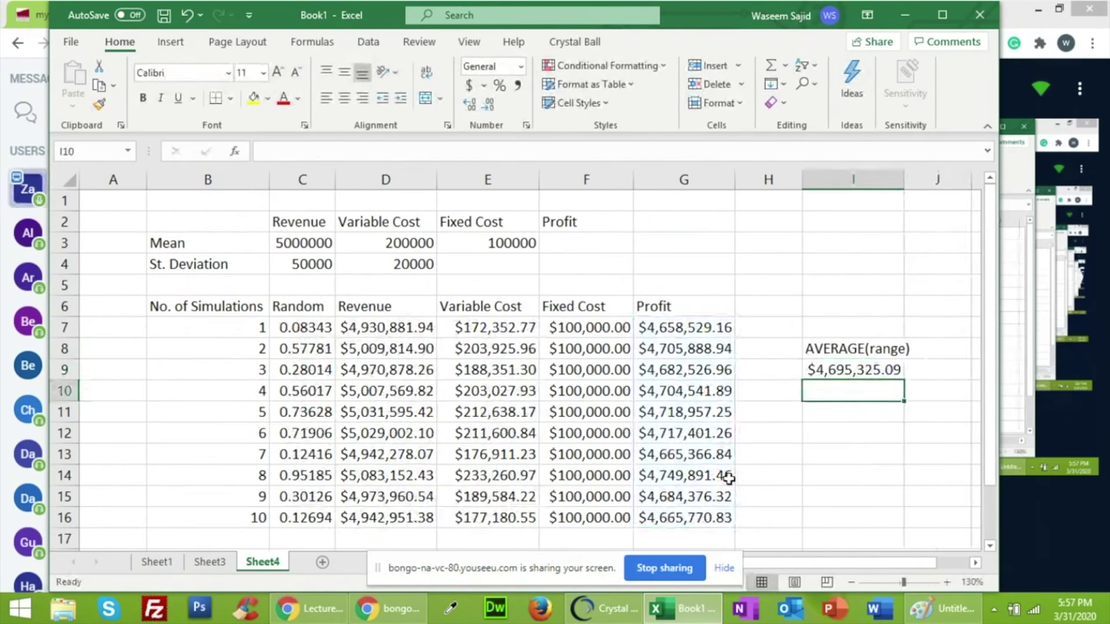
pyautogui.press('Up')
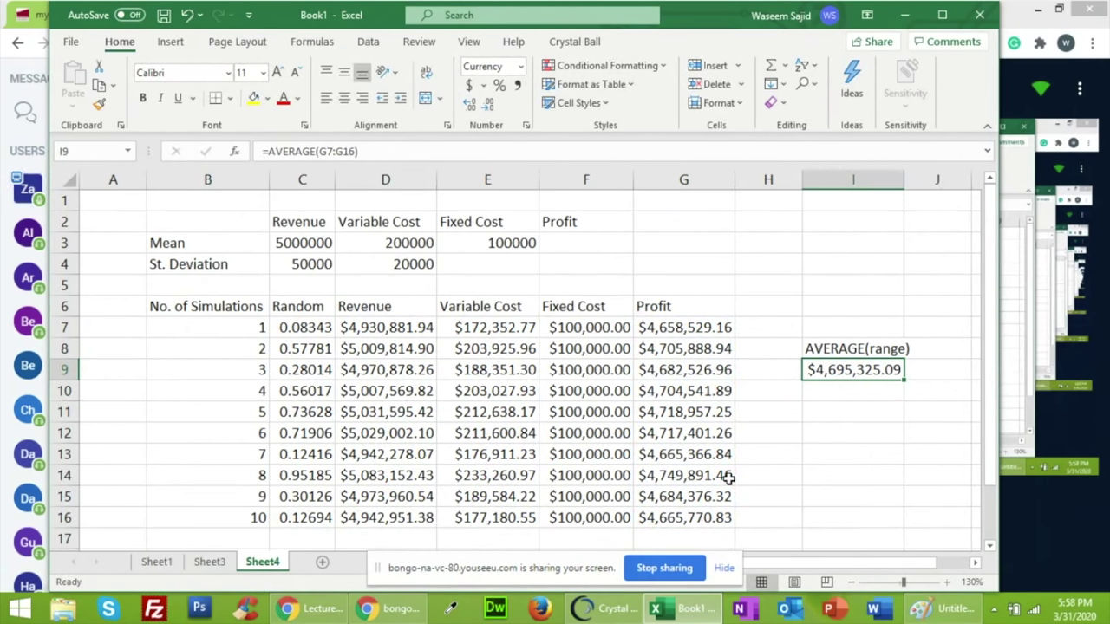
# Enter the label MEDIAN(range) in cell I11, leaving one blank row below the average
pyautogui.press('Down')
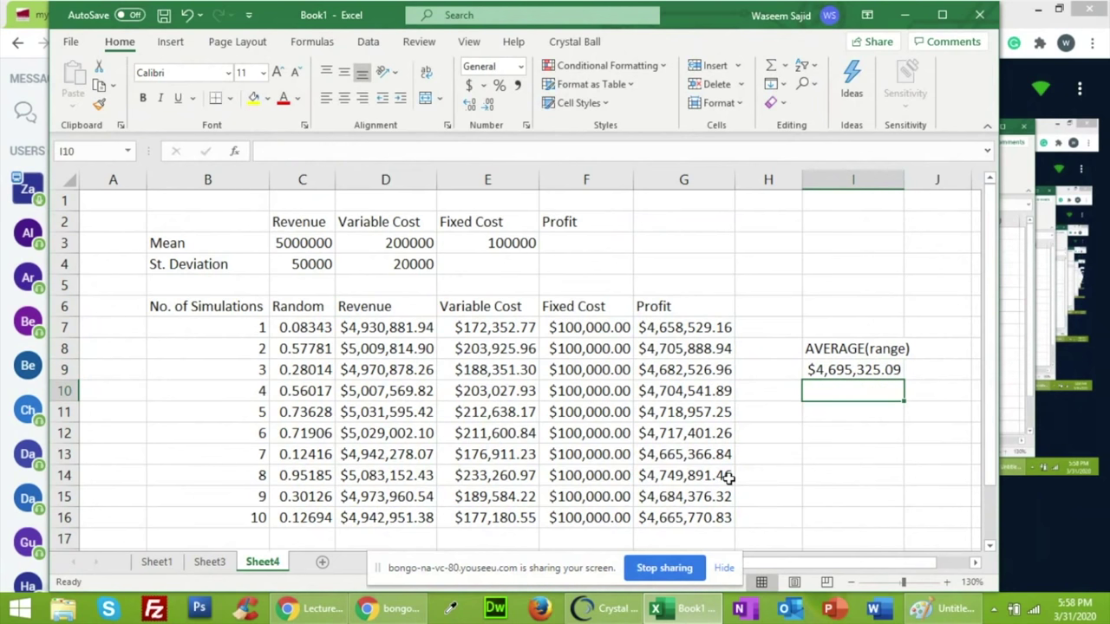
pyautogui.press('Down')
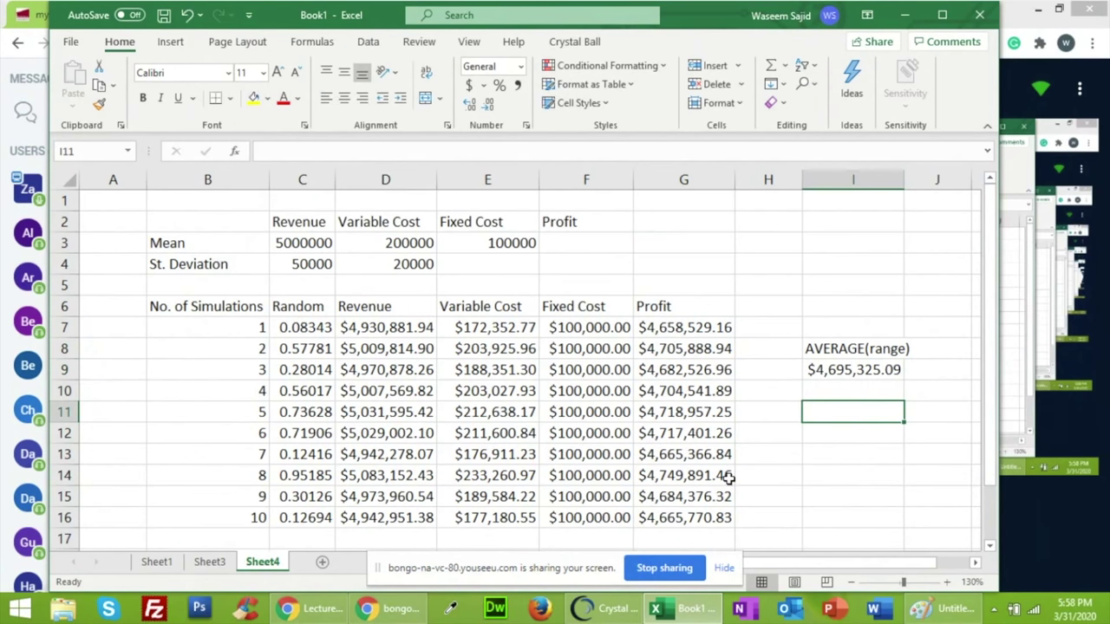
pyautogui.write('MEDIAN')
pyautogui.write('(')
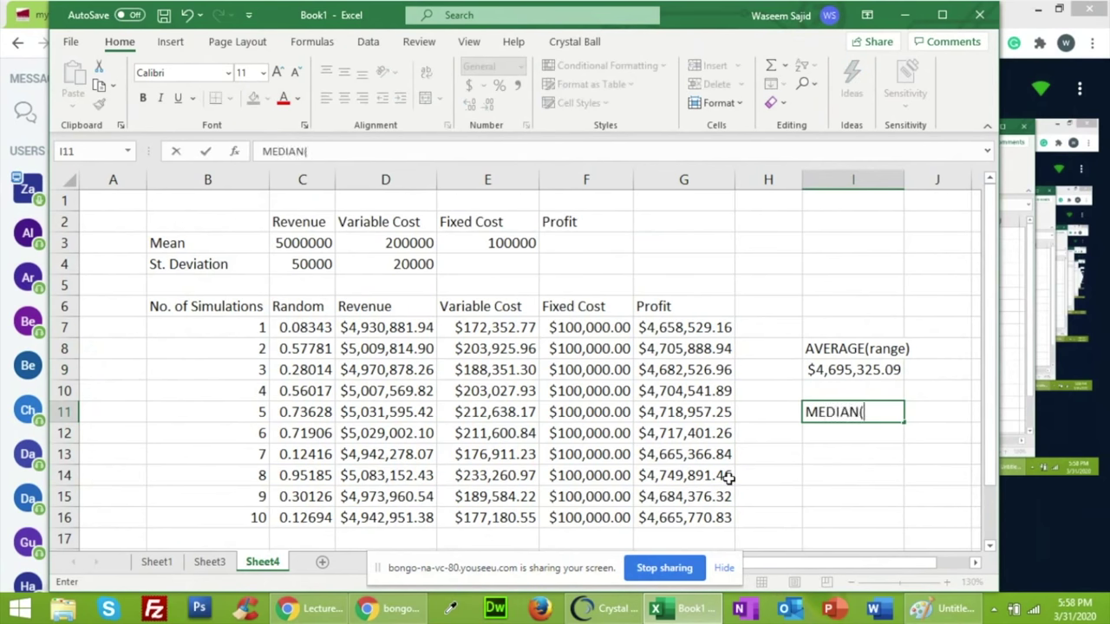
pyautogui.write('range)')
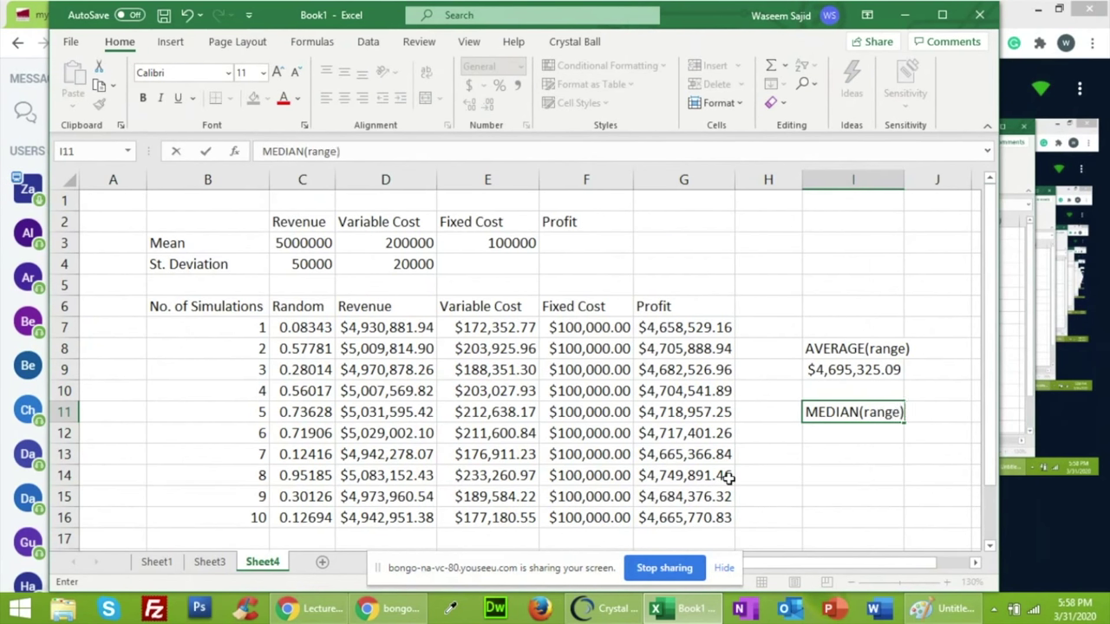
pyautogui.press('Return')
# Calculate the median profit in cell I12 with the formula =MEDIAN(G7:G16)
pyautogui.write('=')
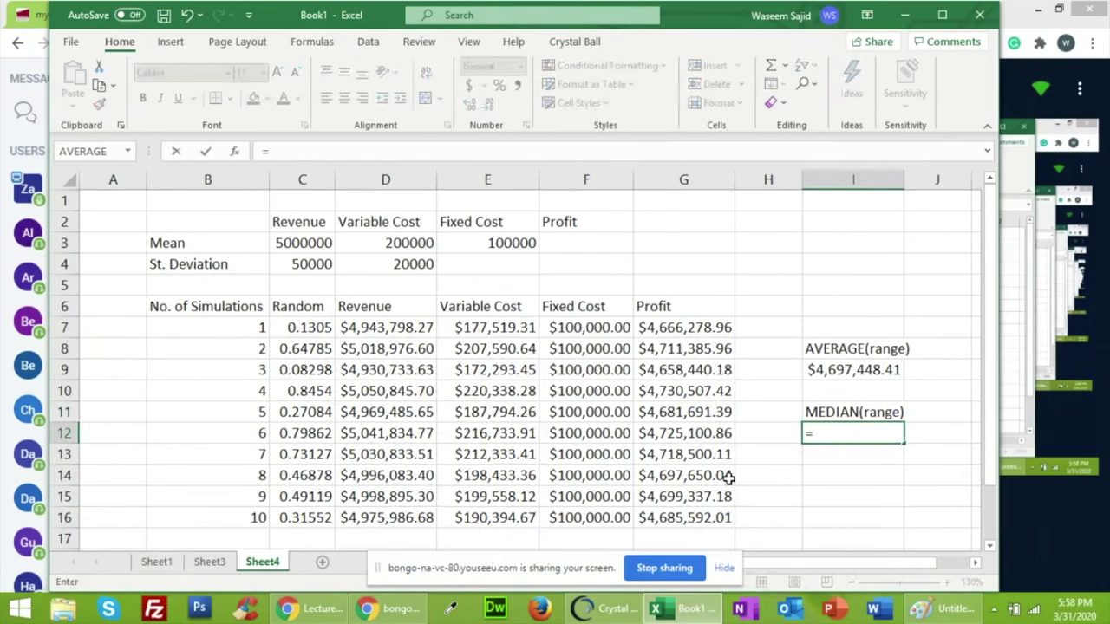
pyautogui.write('med')
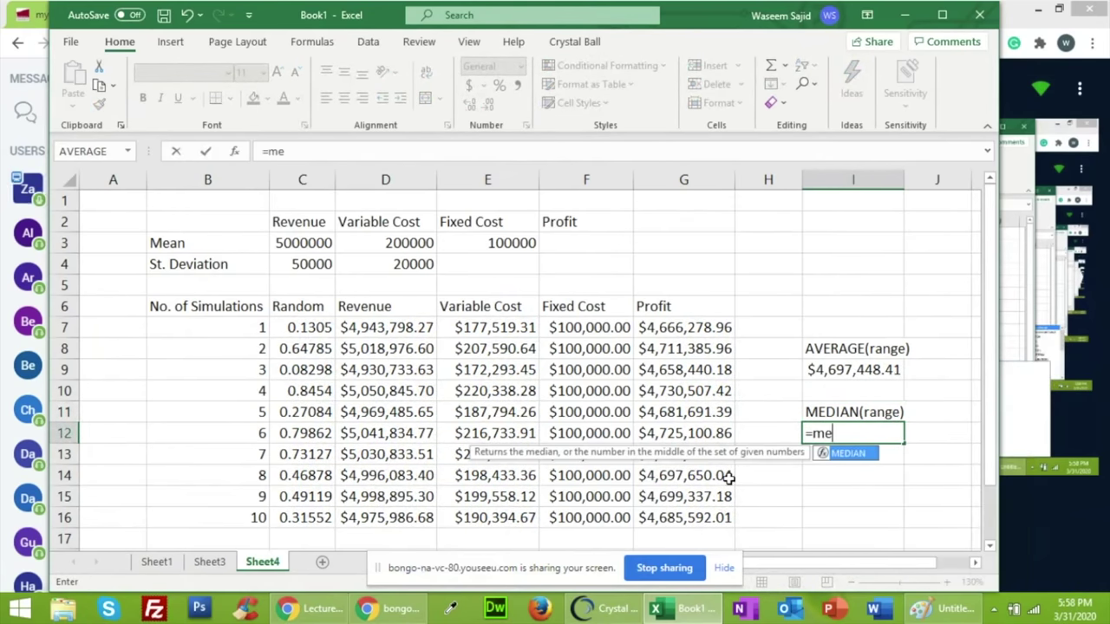
pyautogui.doubleClick(844, 454)
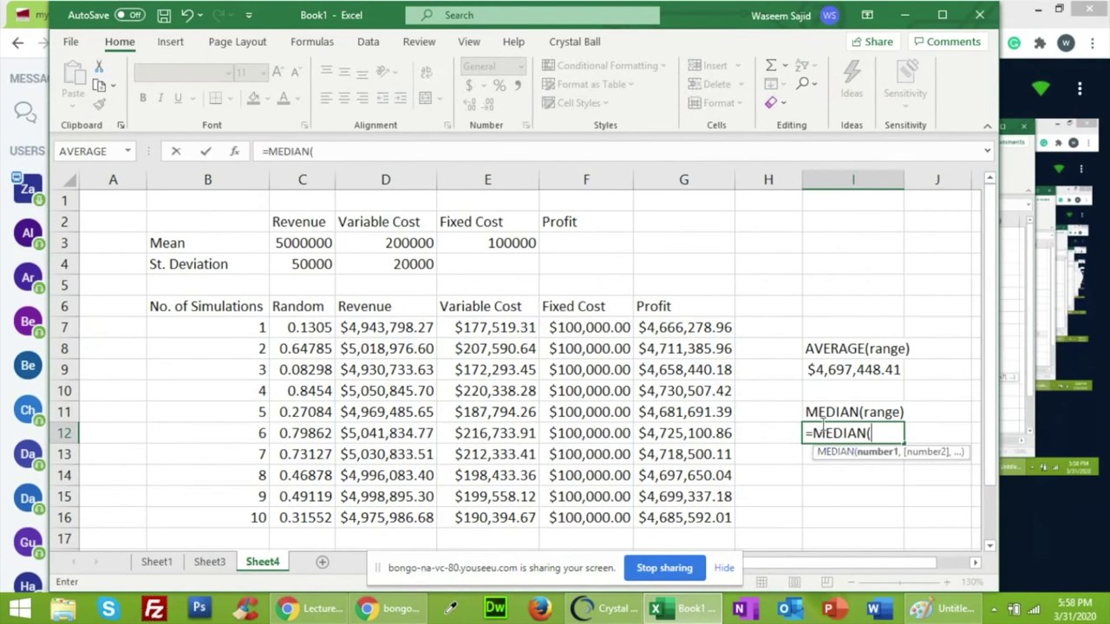
pyautogui.moveTo(698, 331); pyautogui.dragTo(689, 515)
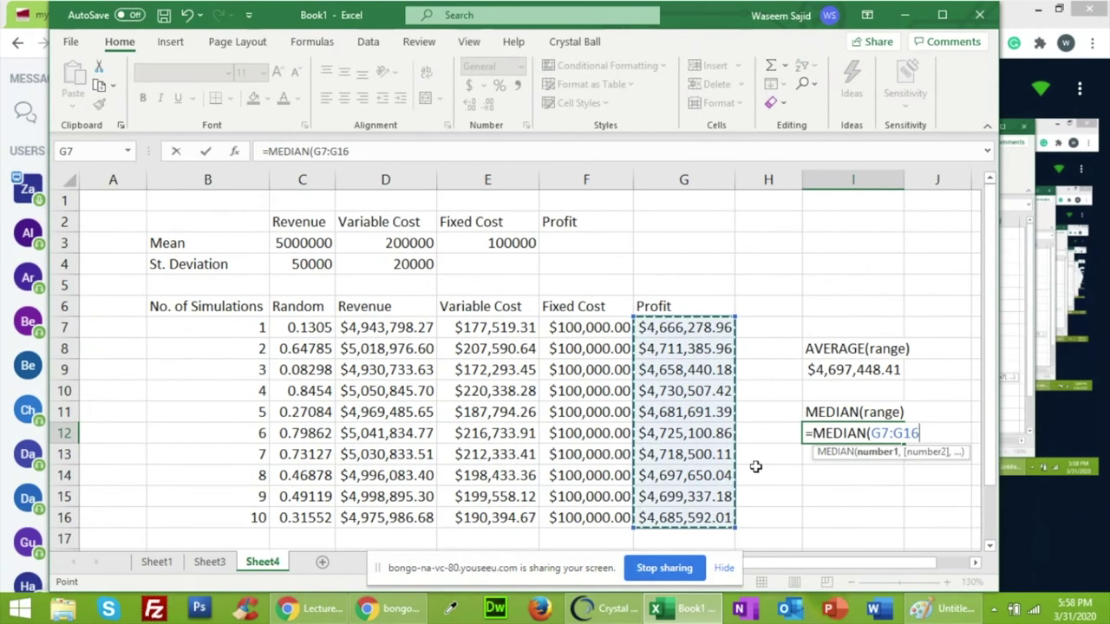
pyautogui.write(')')
pyautogui.press('Return')
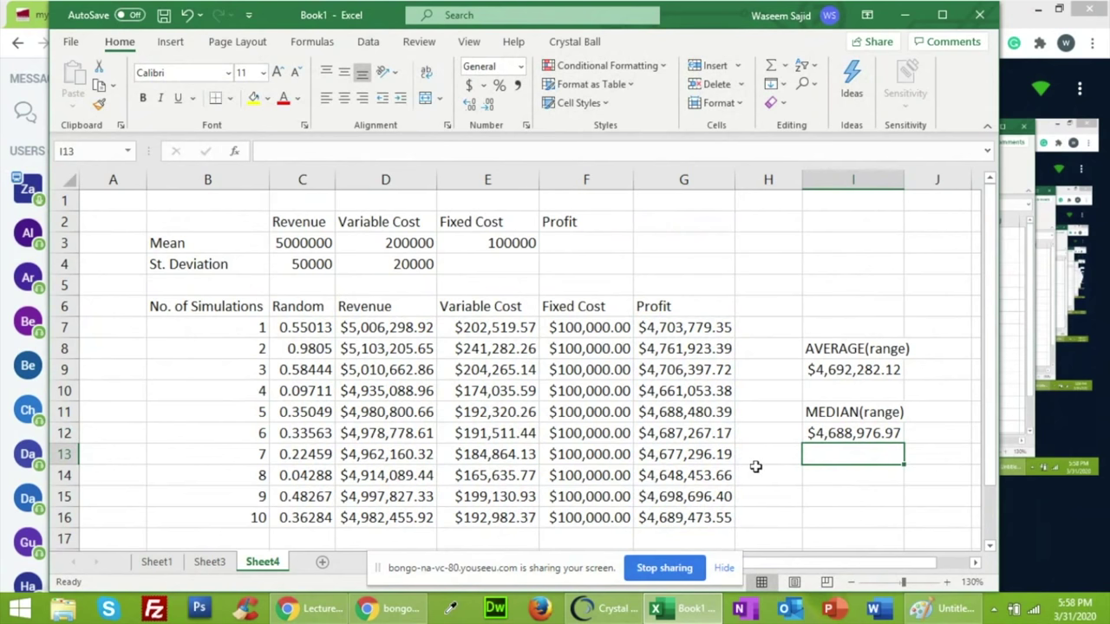
# Enter the label MIN (range) in cell I14, leaving one blank row below the median
pyautogui.press('Down')
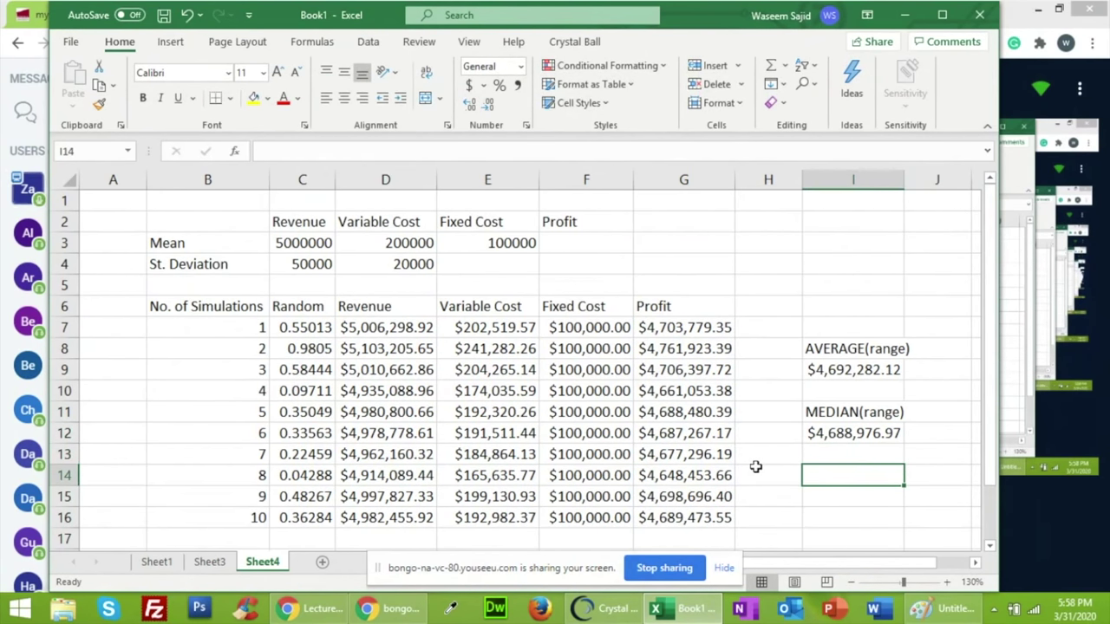
pyautogui.write('MIN')
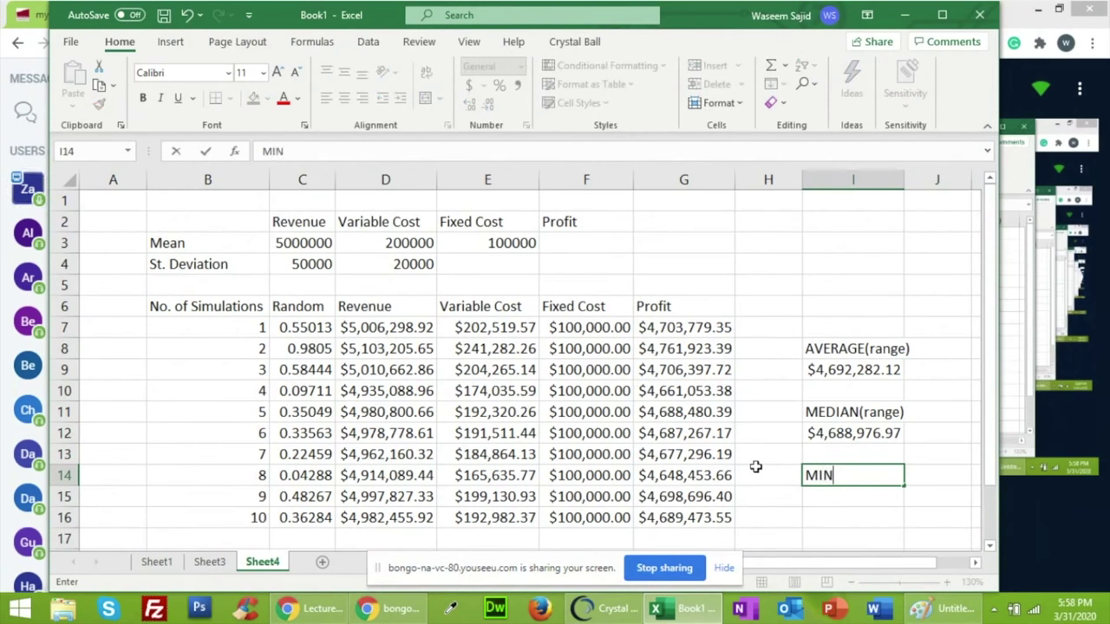
pyautogui.write(' (range')
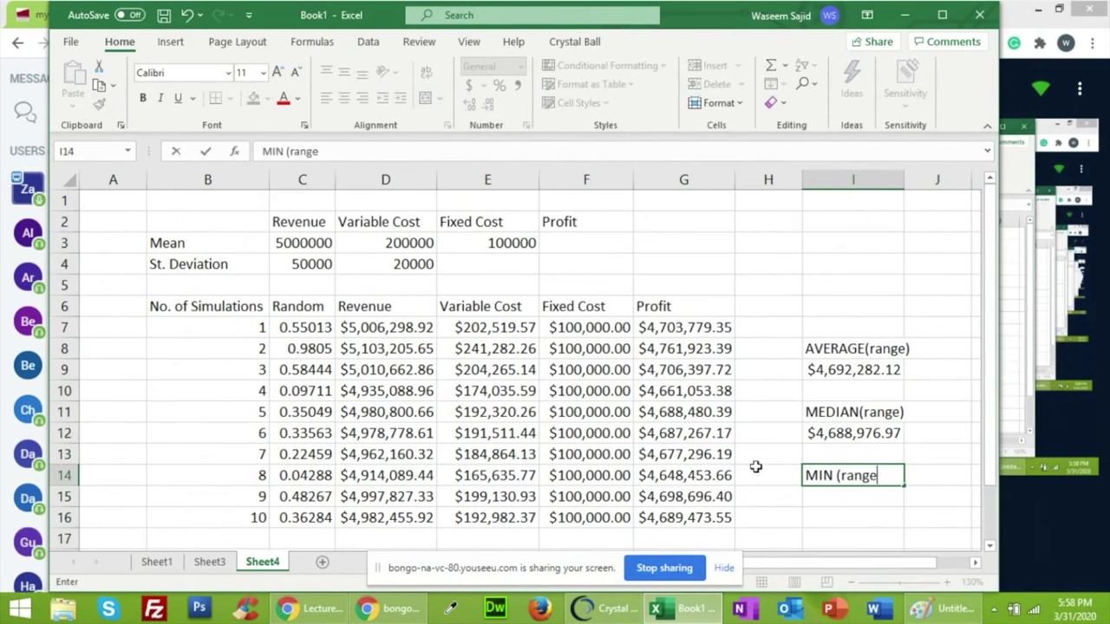
pyautogui.write(')')
pyautogui.press('Return')
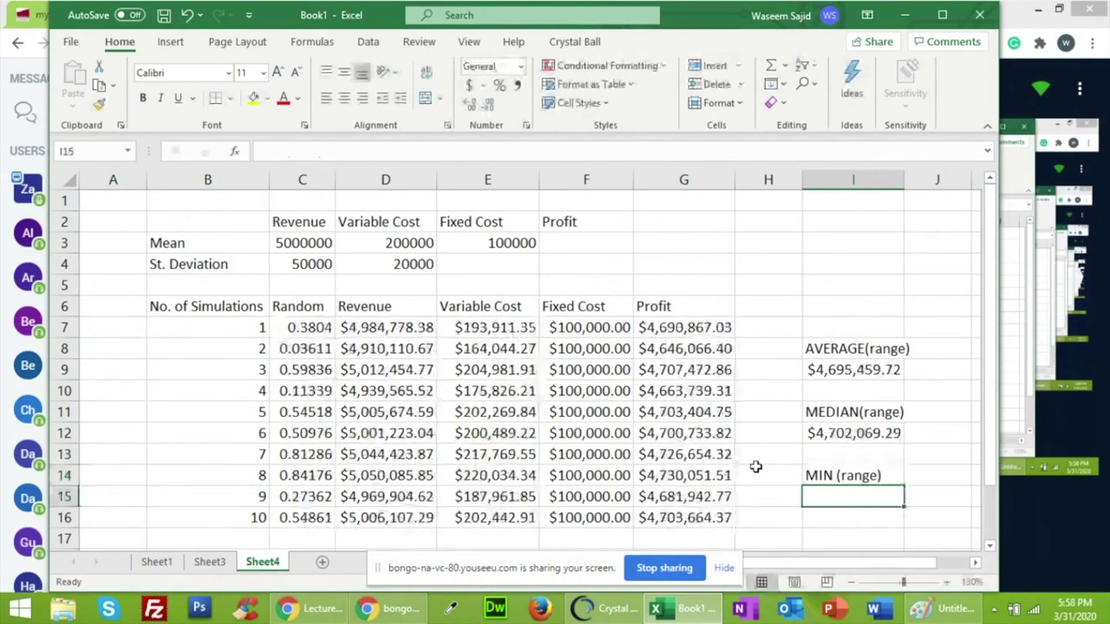
# Calculate the minimum profit in cell I15 with the formula =MIN(G7:G16)
pyautogui.write('=')
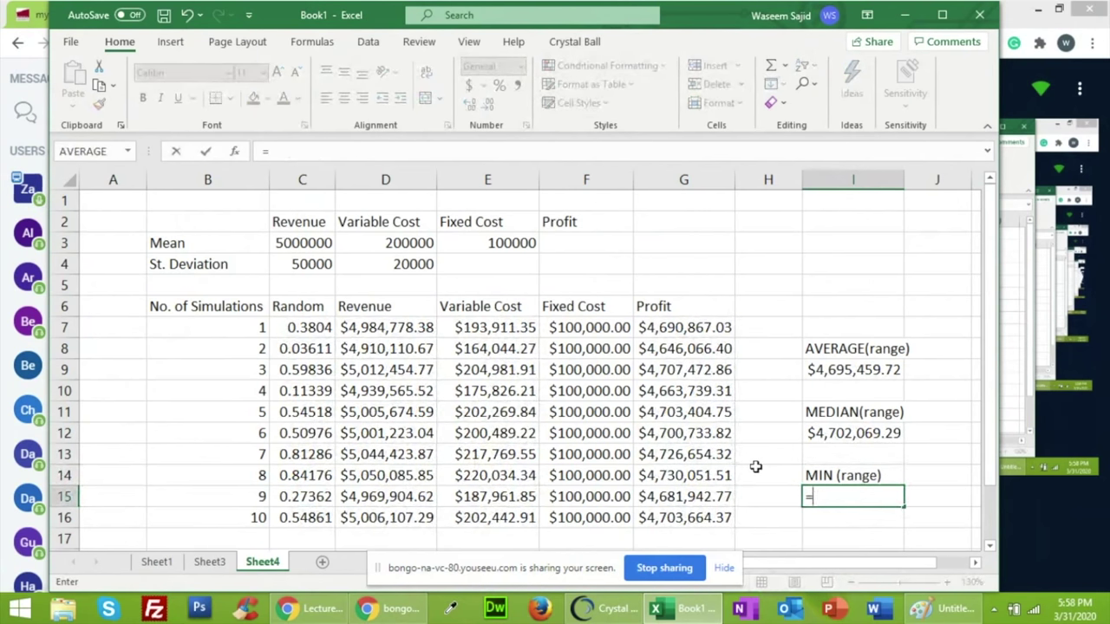
pyautogui.write('min')
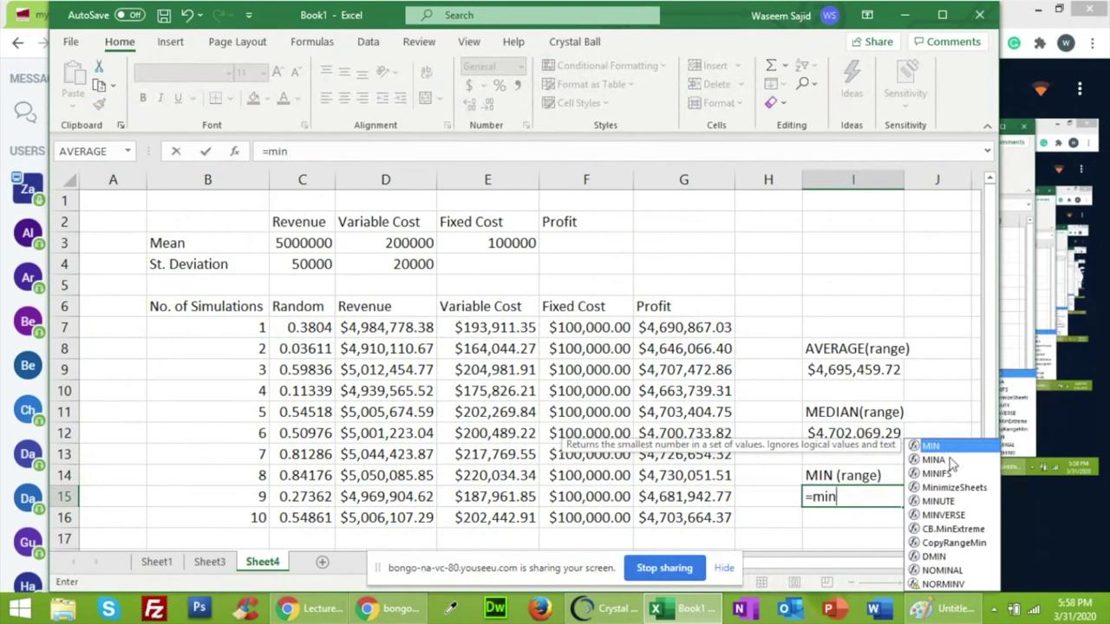
pyautogui.doubleClick(952, 446)
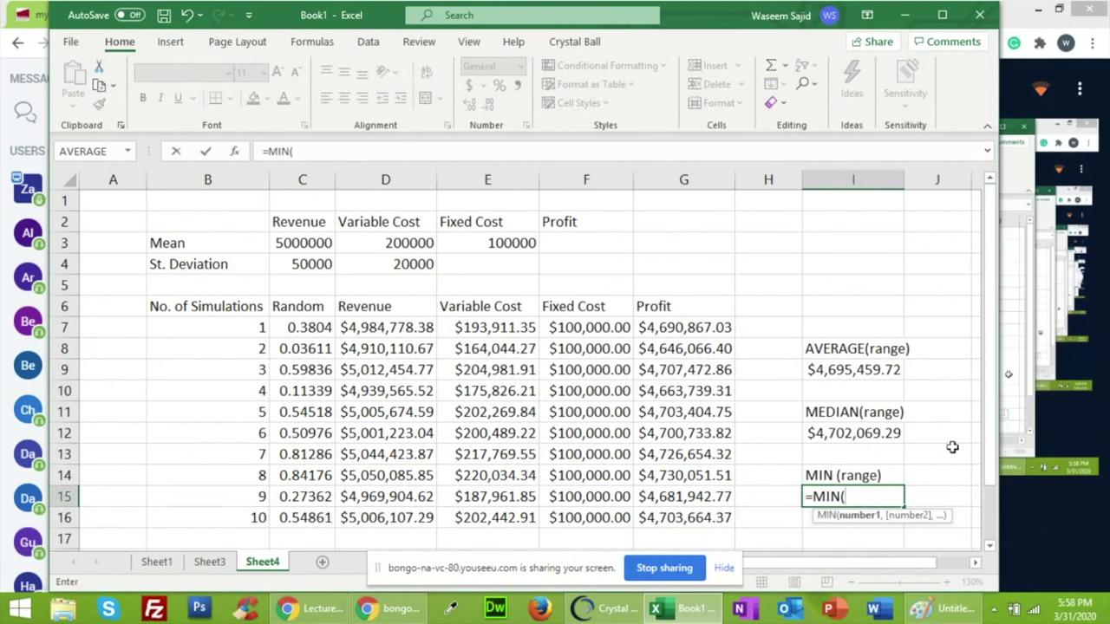
pyautogui.moveTo(696, 330); pyautogui.dragTo(700, 510)
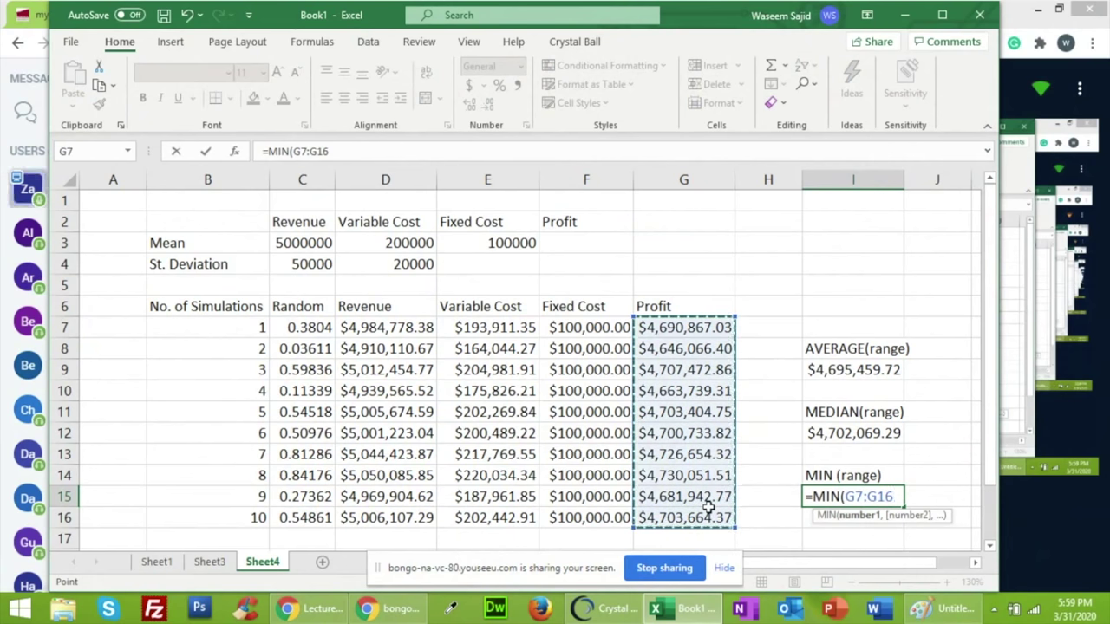
pyautogui.write(')')
pyautogui.press('Return')
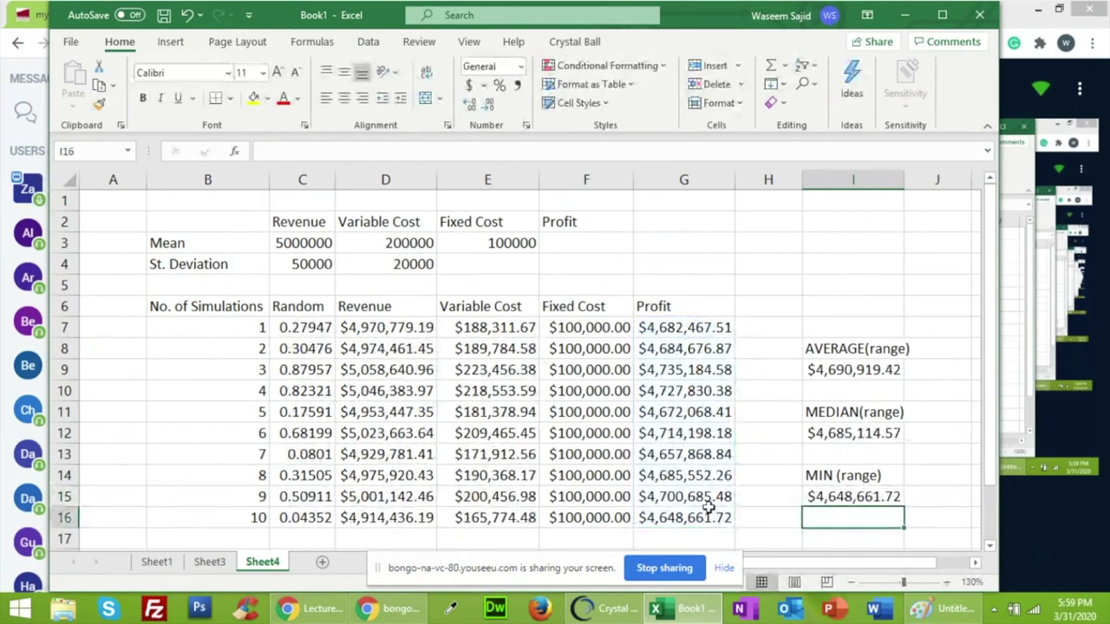
# Enter the label MAX(range) in cell I17, leaving one blank row below the minimum
pyautogui.click(990, 550)
pyautogui.click(990, 550)
pyautogui.click(990, 549)
pyautogui.click(990, 550)
pyautogui.press('Down')
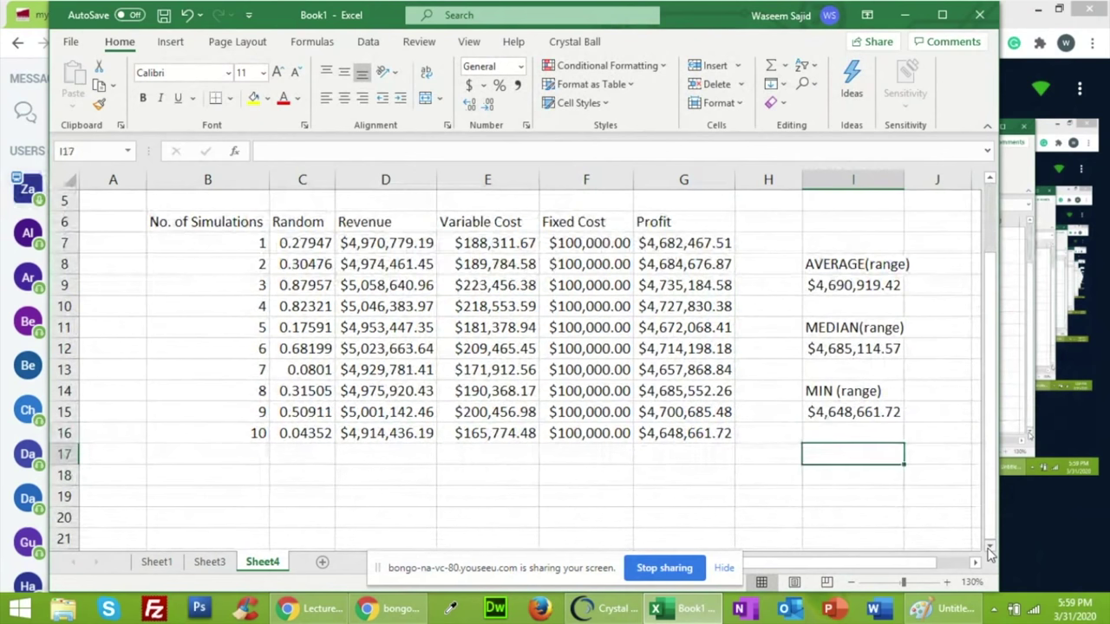
pyautogui.write('M')
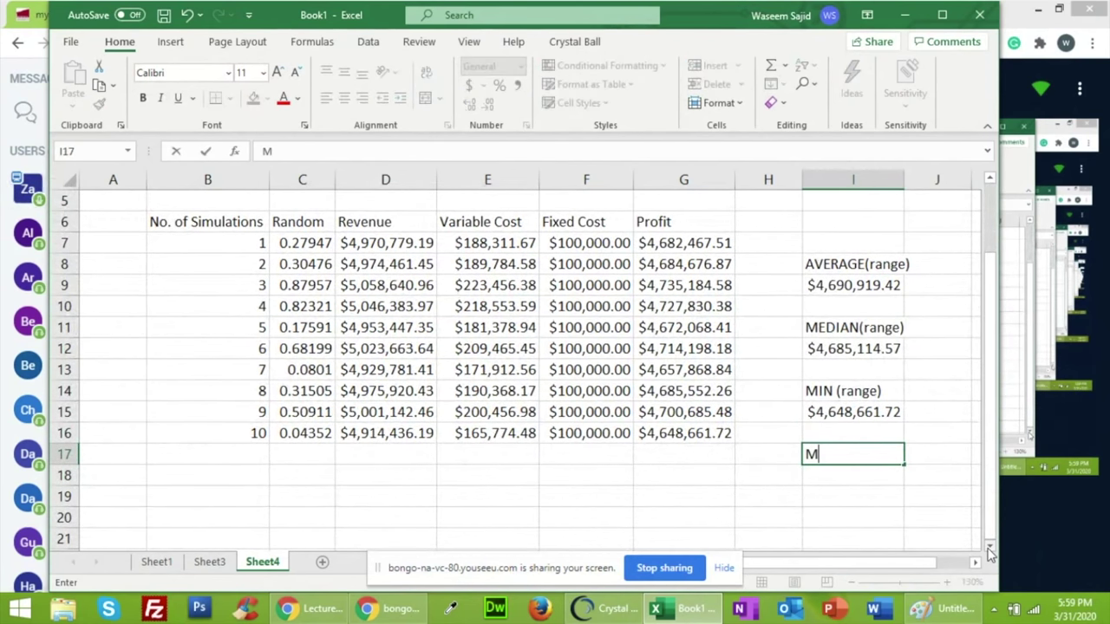
pyautogui.write('AX')
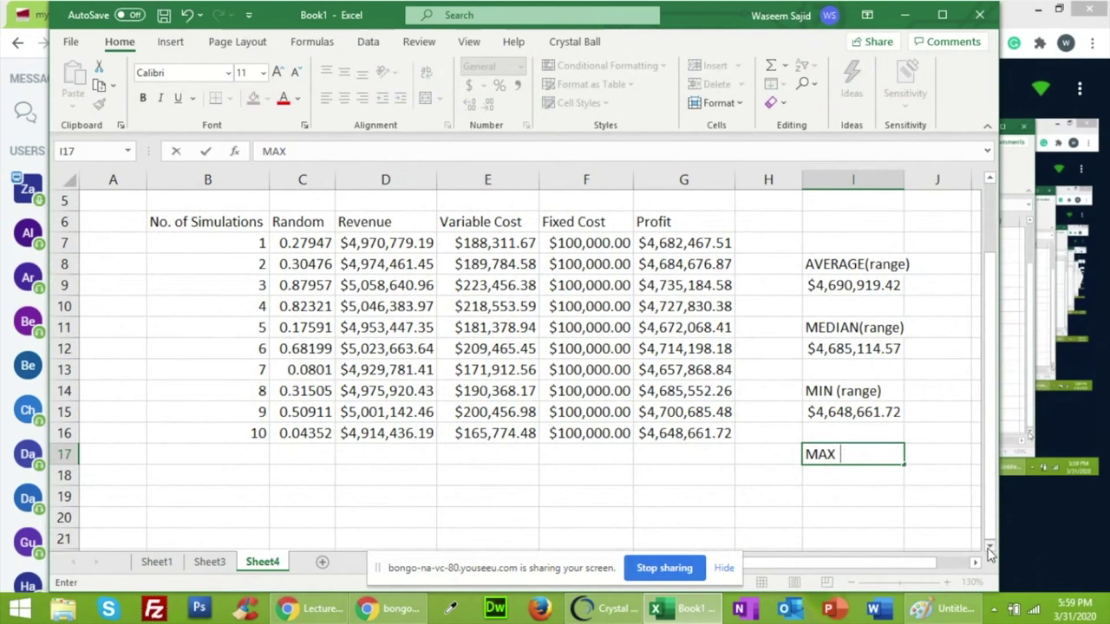
pyautogui.write('(')
pyautogui.write('G7')
pyautogui.press('BackSpace')
pyautogui.press('BackSpace')
pyautogui.write('ra')
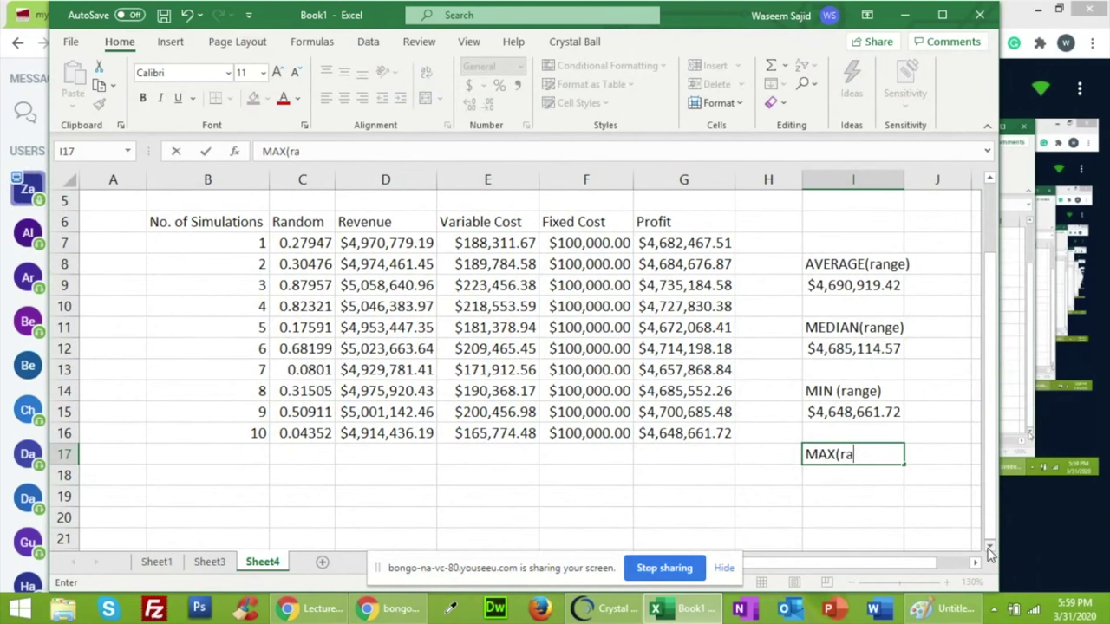
pyautogui.write('nge)')
pyautogui.press('Return')
# Calculate the maximum profit in cell I18 with the formula =MAX(G7:G16)
pyautogui.write('=')
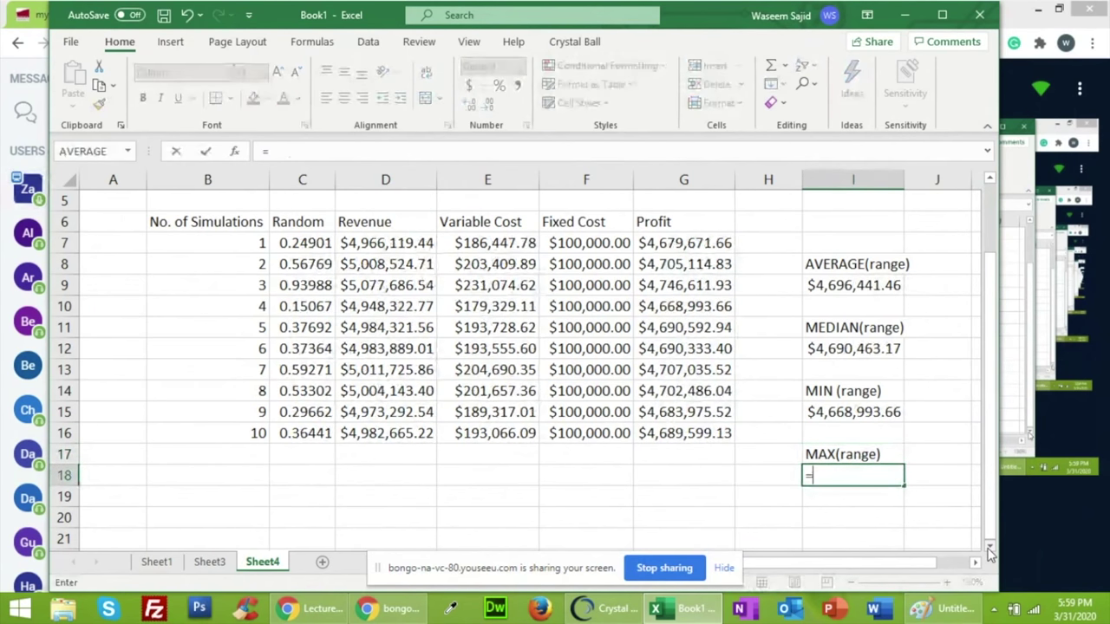
pyautogui.write('max')
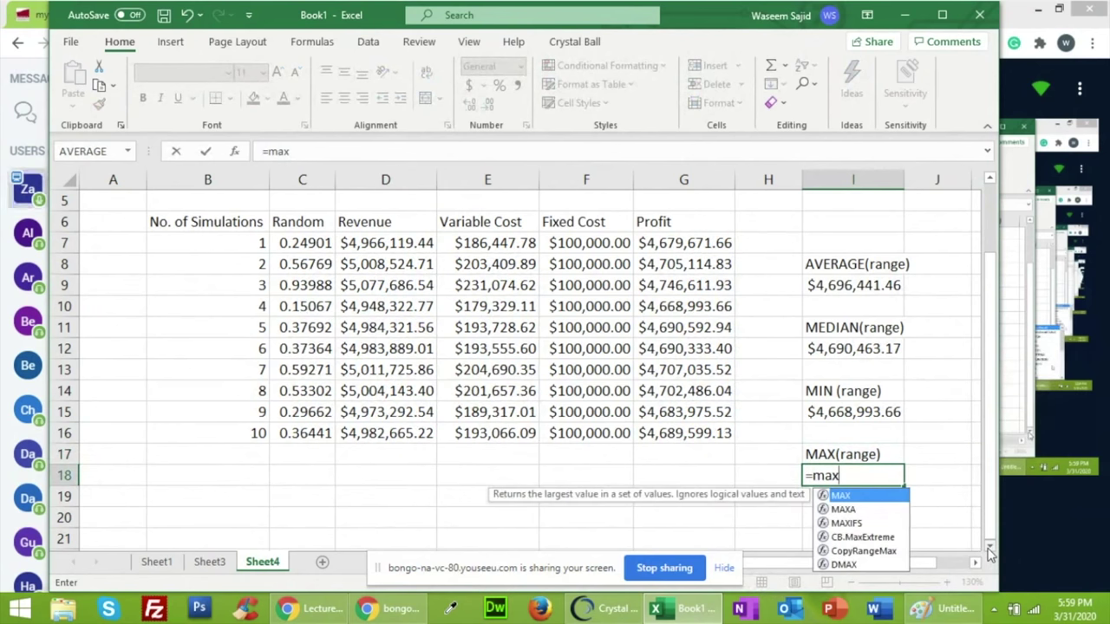
pyautogui.doubleClick(858, 495)
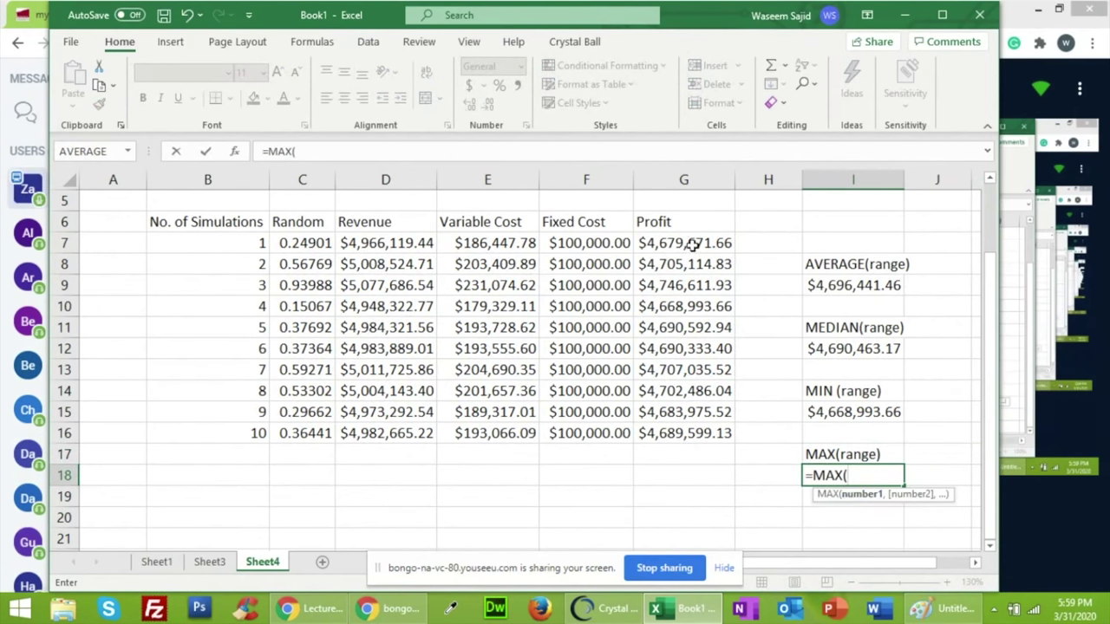
pyautogui.moveTo(691, 245); pyautogui.dragTo(697, 434)
pyautogui.write(')')
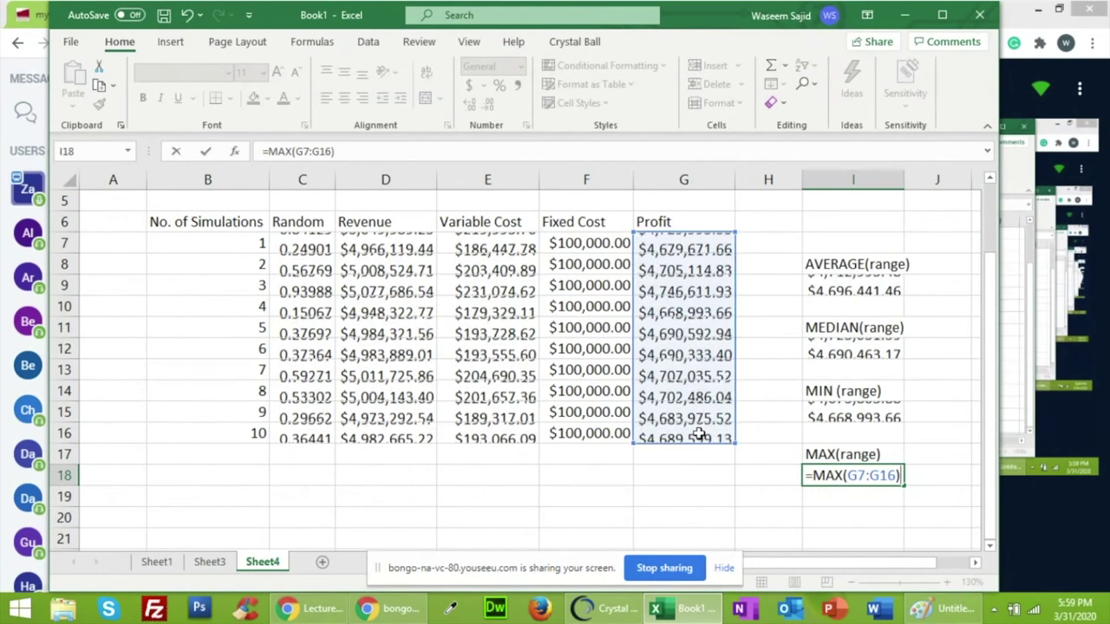
pyautogui.press('Return')
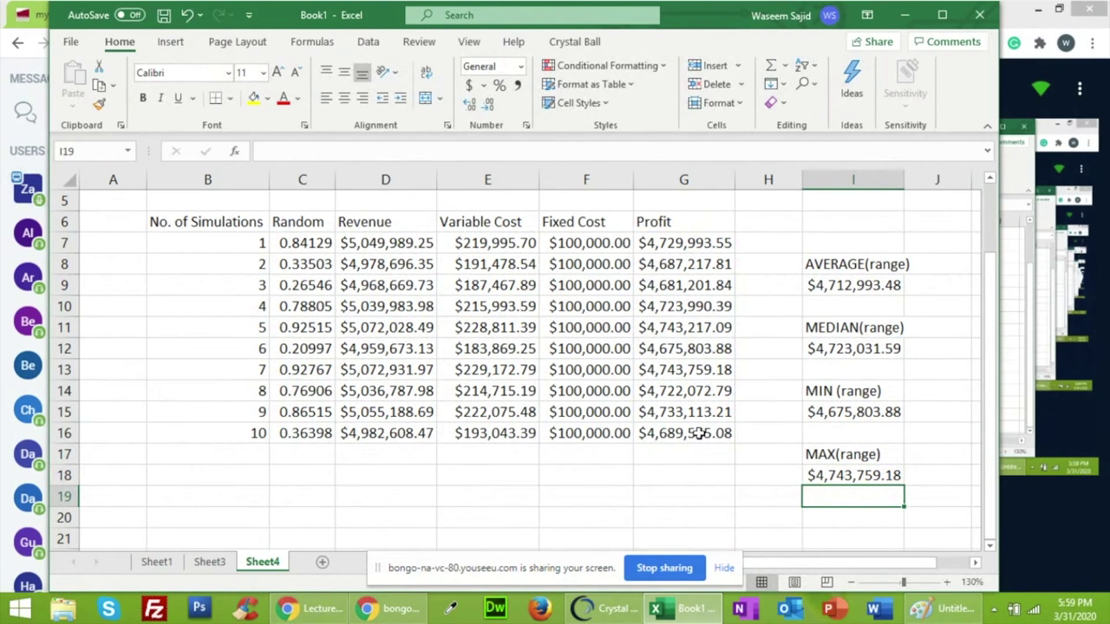
# Check the average and median cells and enter the note "MEAN > MEDIAN -----POSTIVE SKEWNESS" in cell D18
pyautogui.click(376, 475)
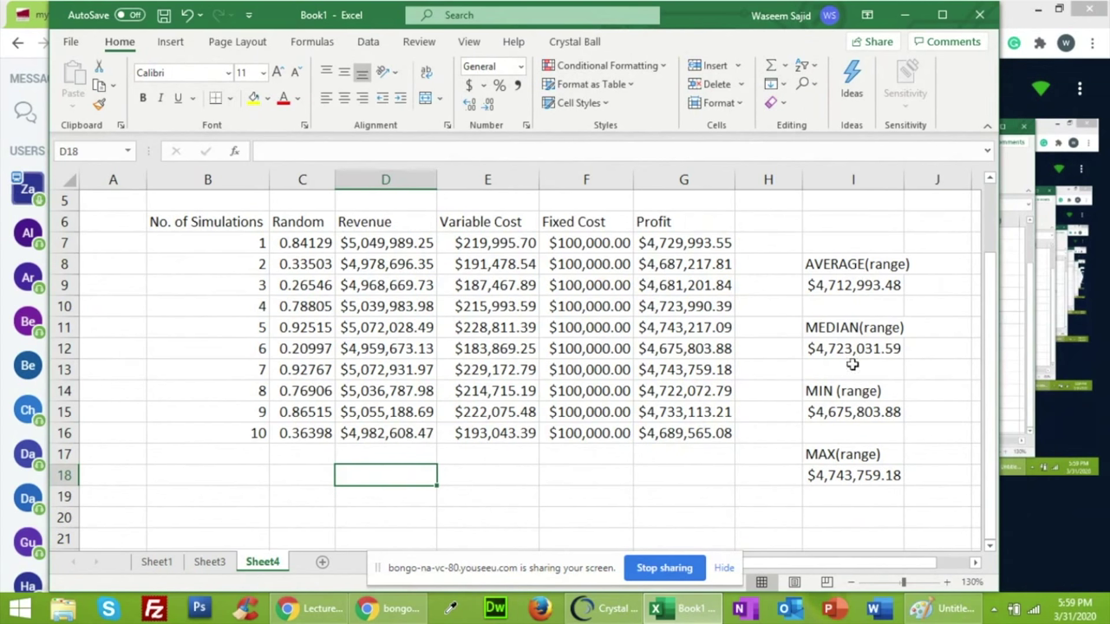
pyautogui.click(861, 284)
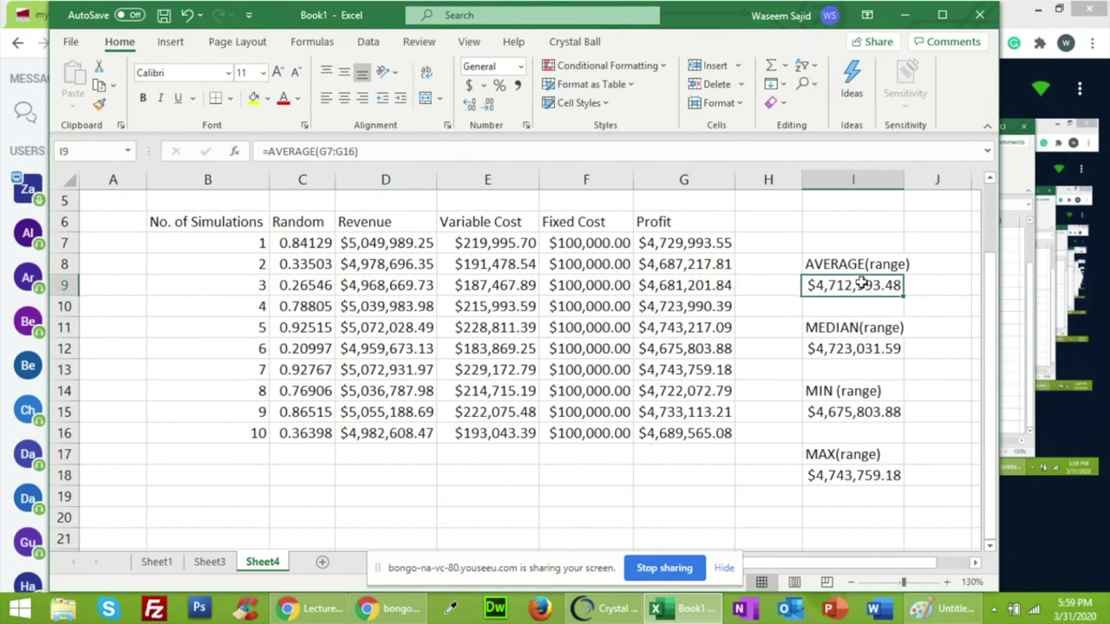
pyautogui.click(857, 351)
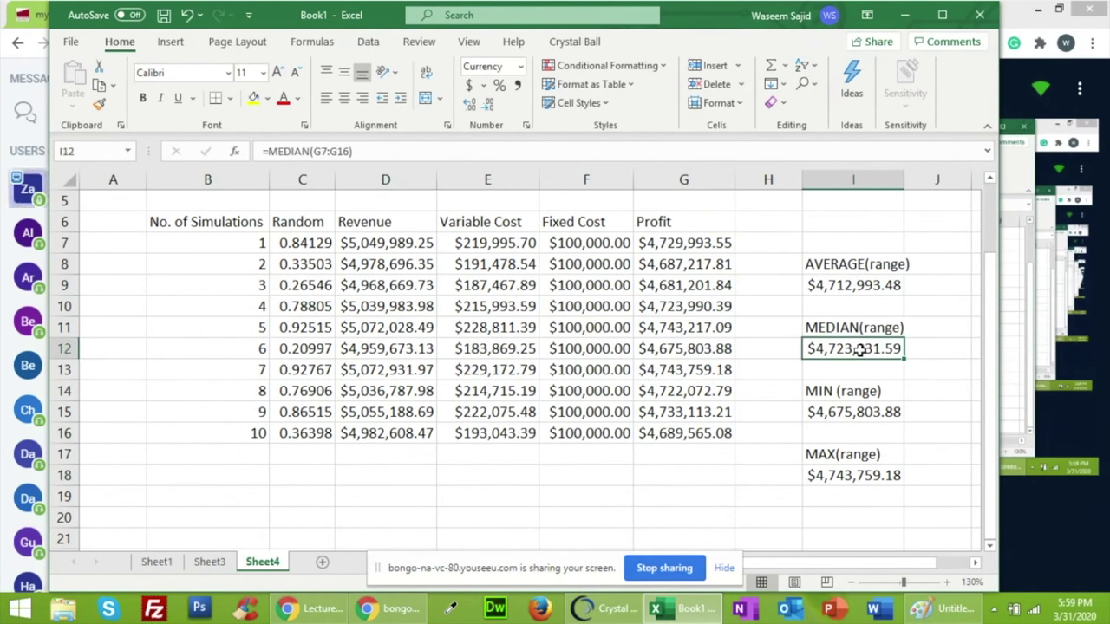
pyautogui.click(362, 475)
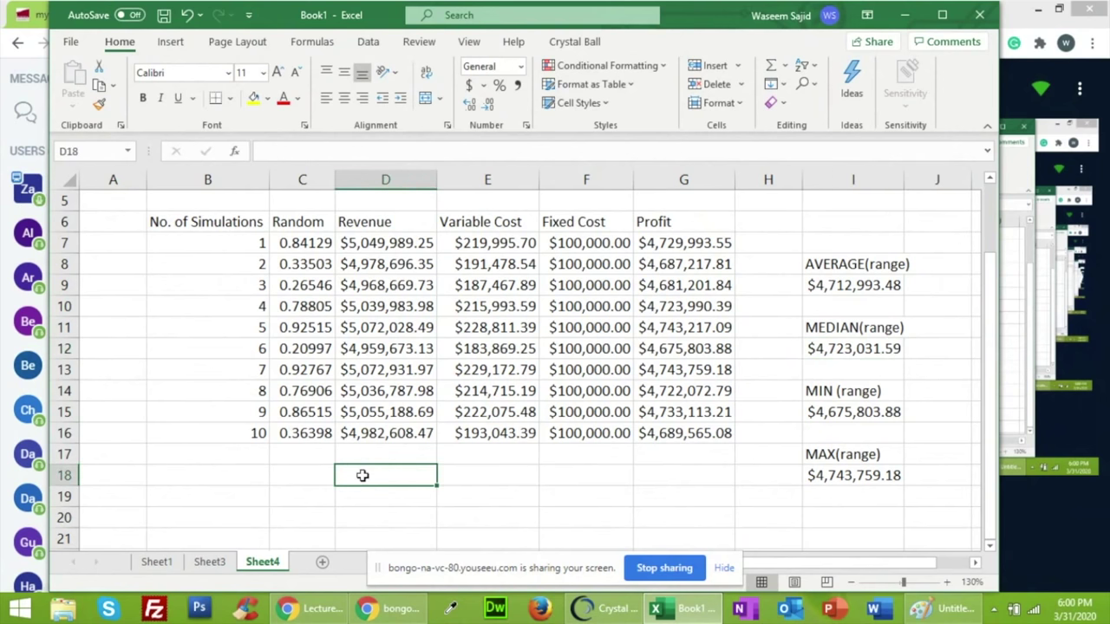
pyautogui.write('M')
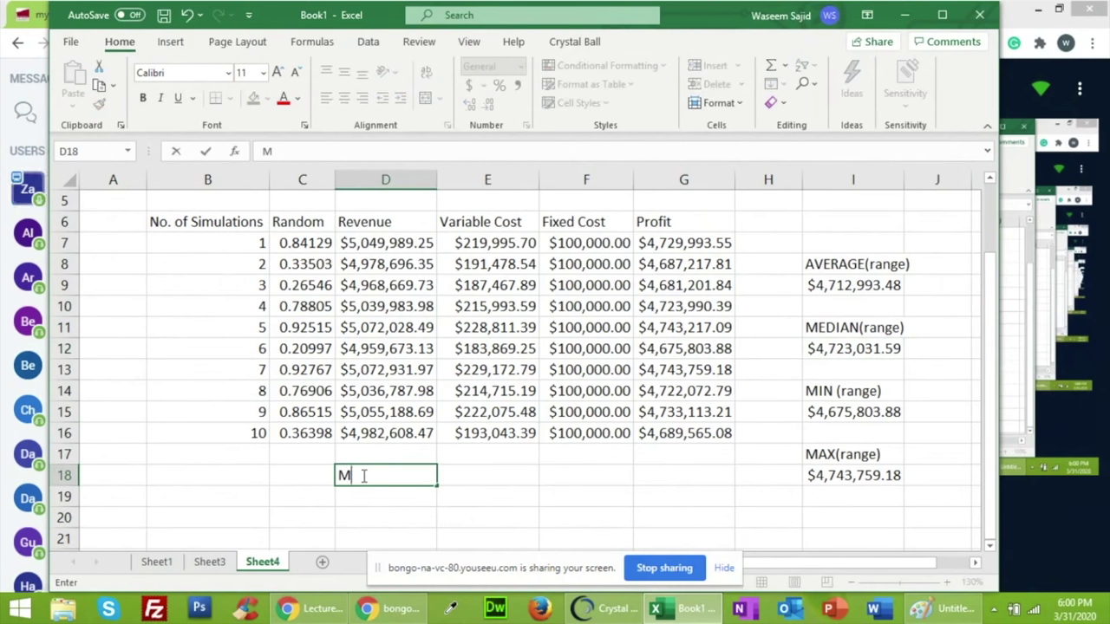
pyautogui.write('EAN > MED')
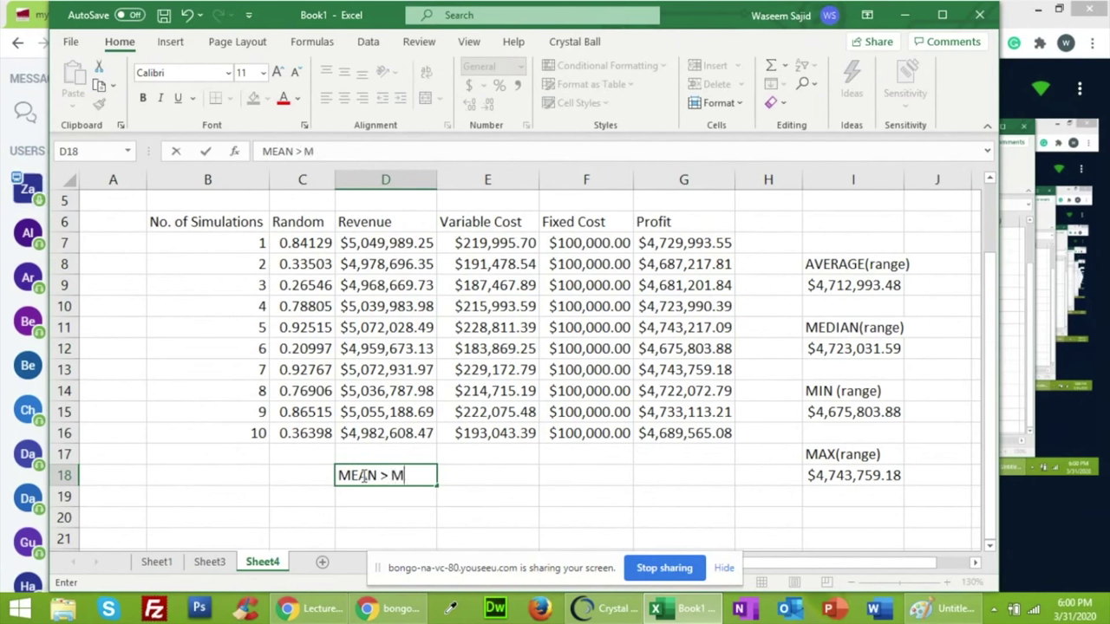
pyautogui.write('IA')
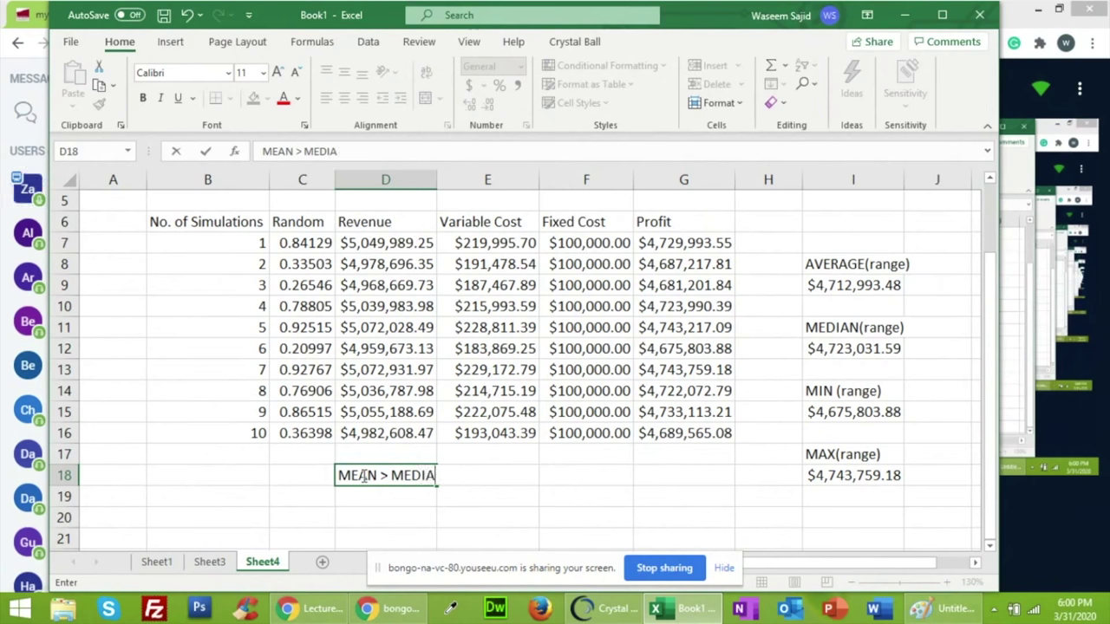
pyautogui.write('N -----PO')
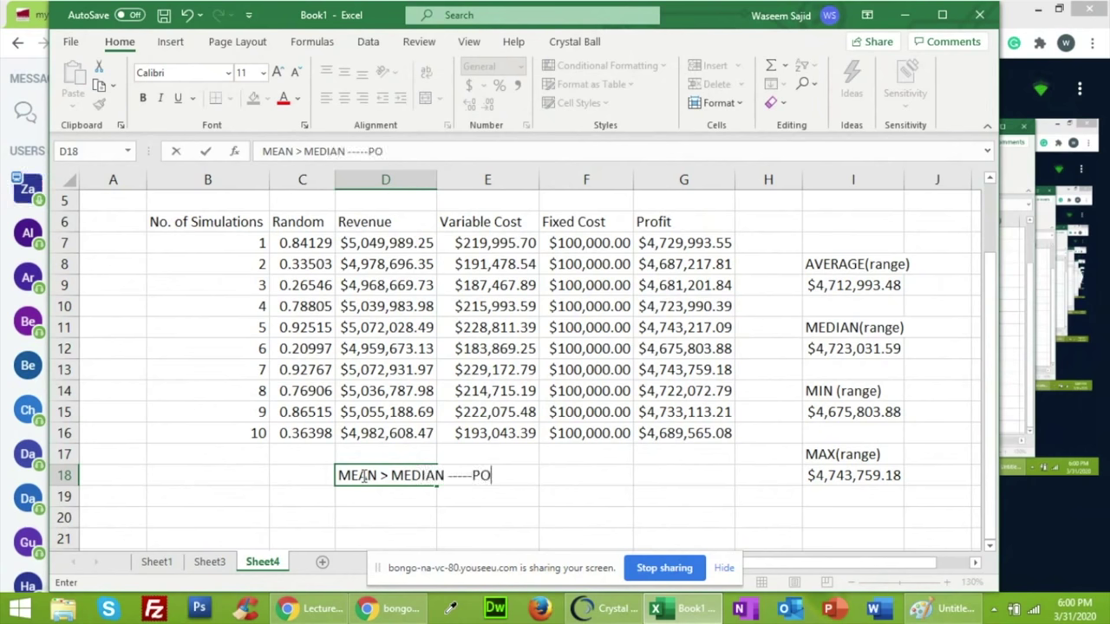
pyautogui.write('STIV')
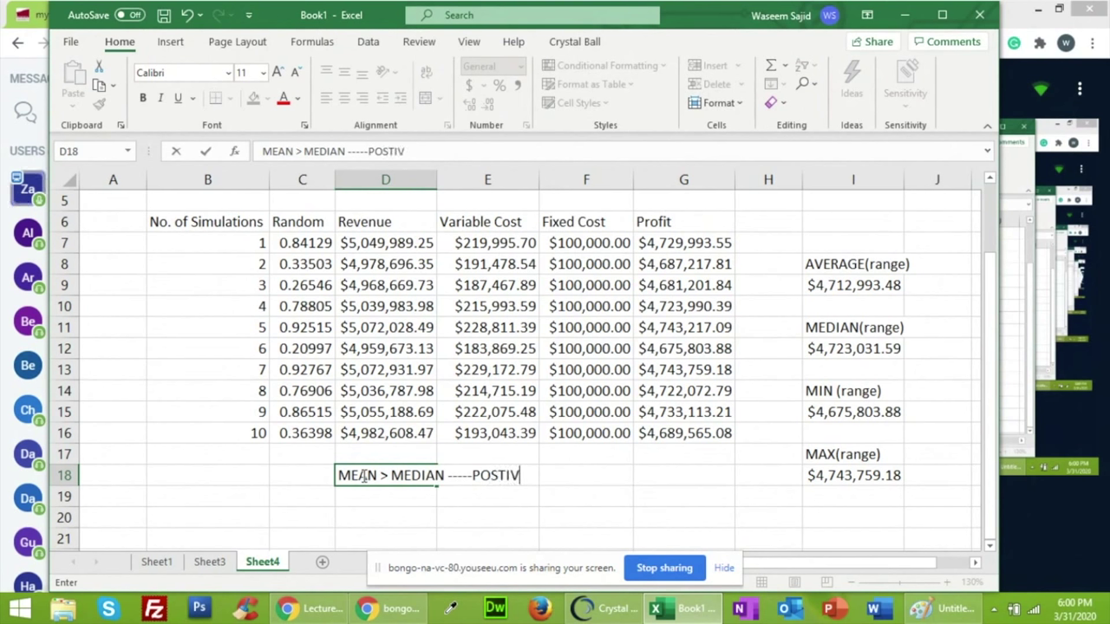
pyautogui.write('E SKEWS')
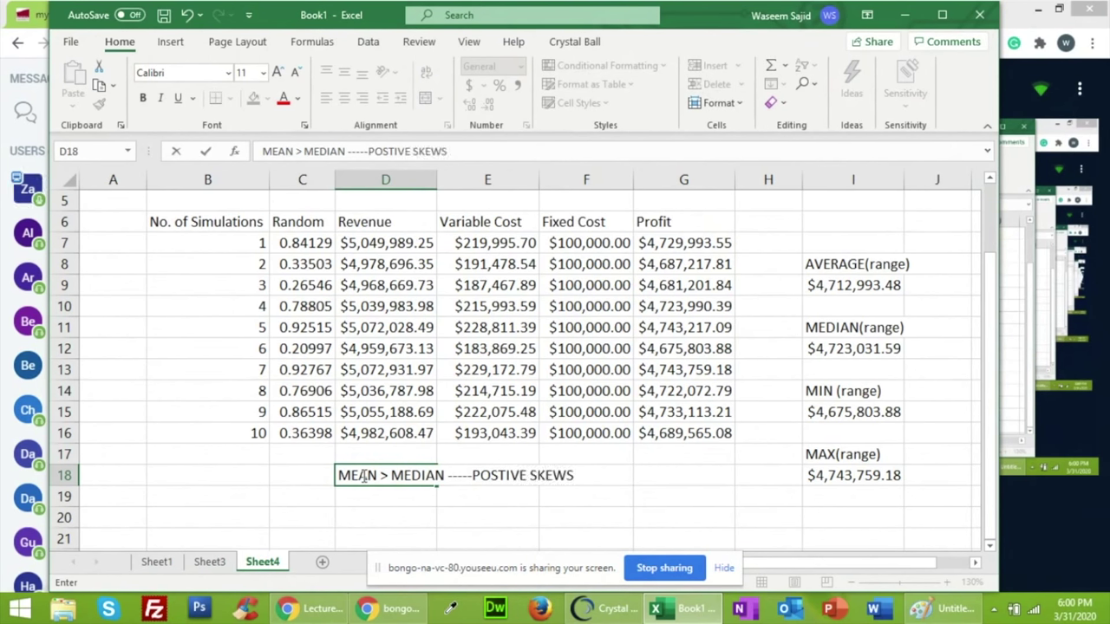
pyautogui.press('BackSpace')
pyautogui.write('NESS')
pyautogui.press('Return')
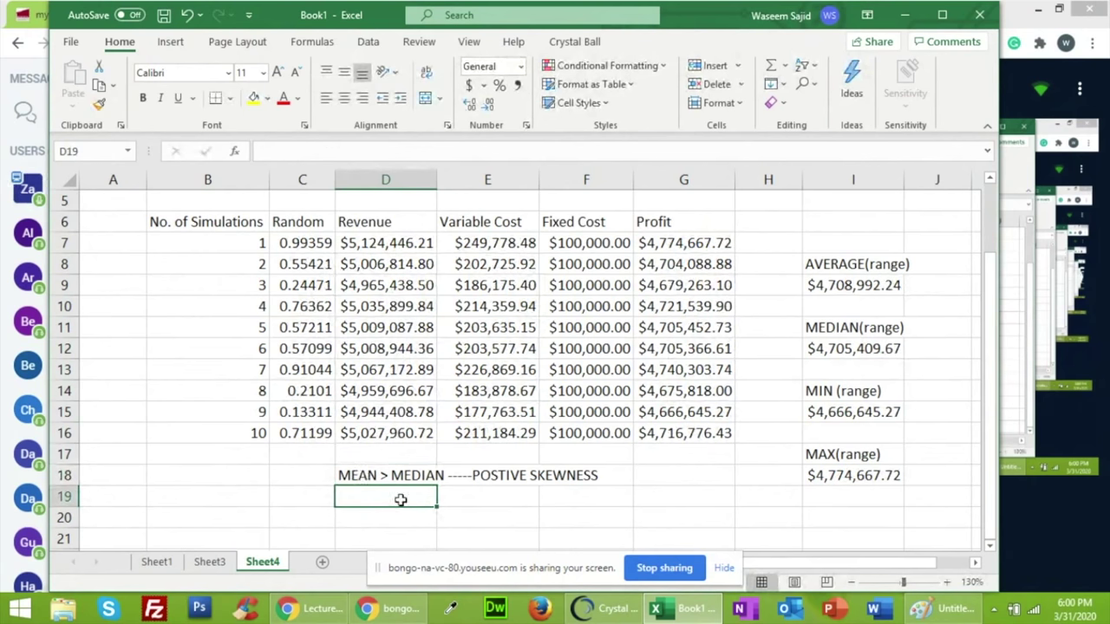
# Enter the note "MEDIAN > MEAN -----NEGATIVE SKEWNESS" in cell D19, directly below the positive skewness note
pyautogui.write('M')
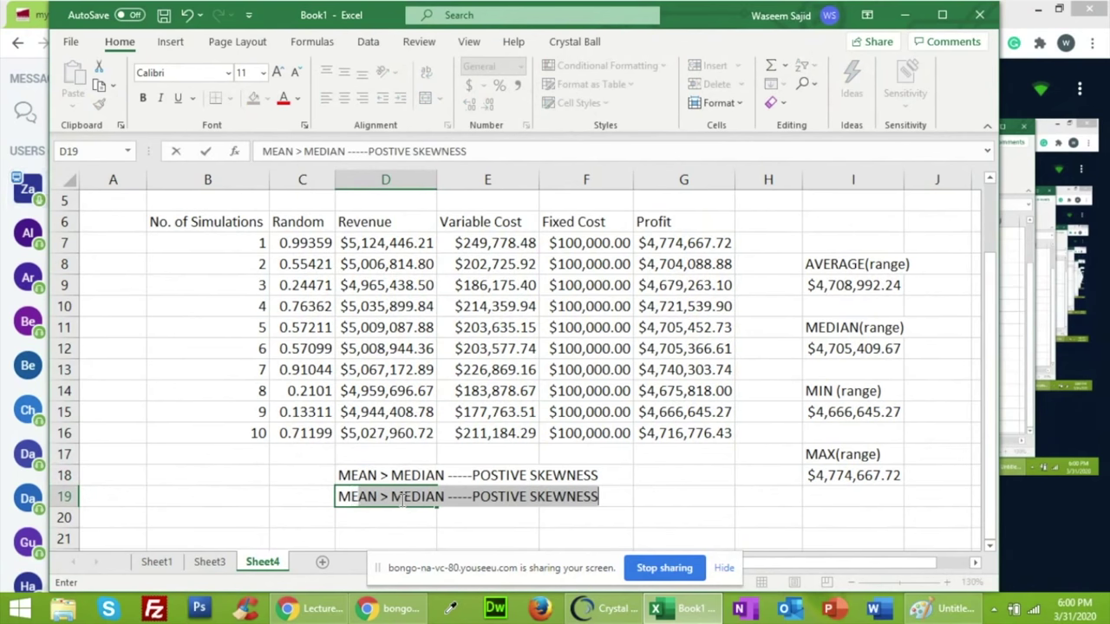
pyautogui.write('EDIAN ')
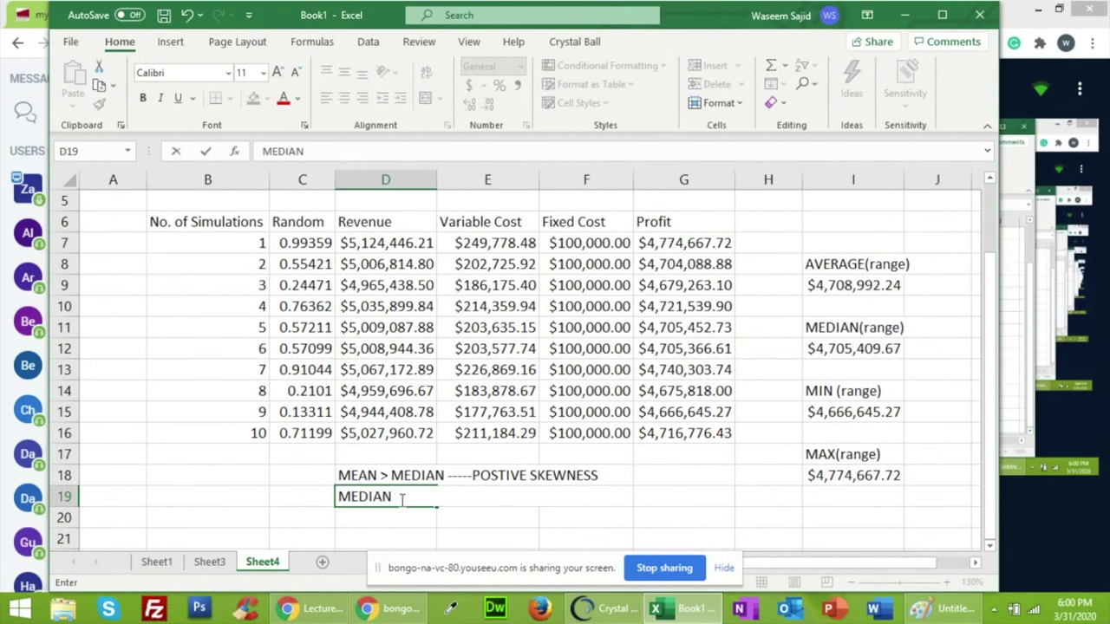
pyautogui.write('> MEAN -----NEGATIVE SKEWNESS')
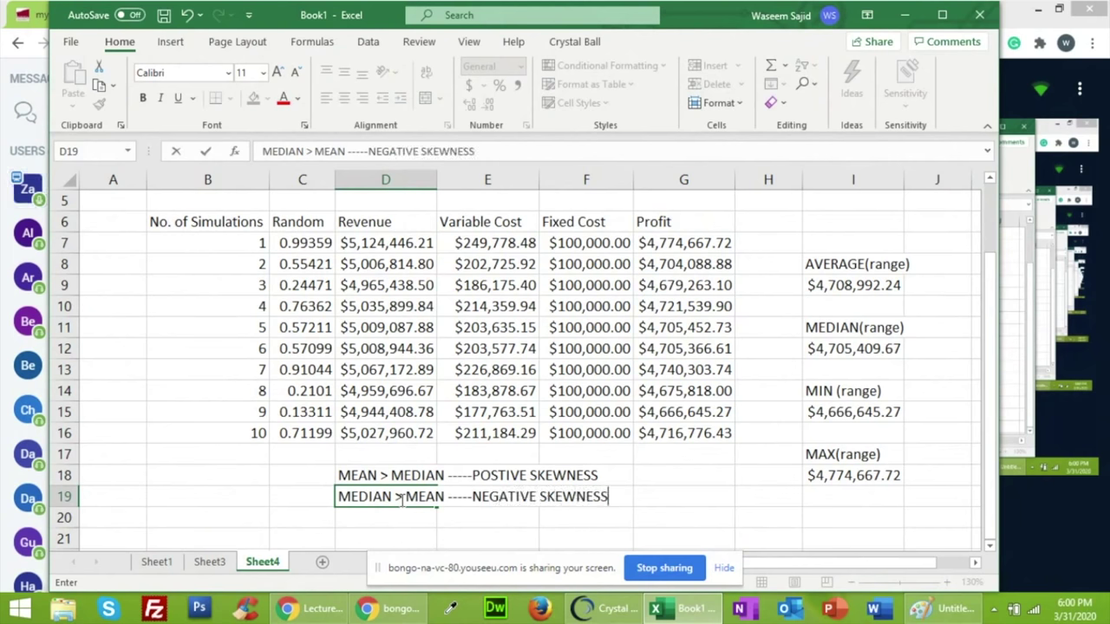
pyautogui.press('Return')
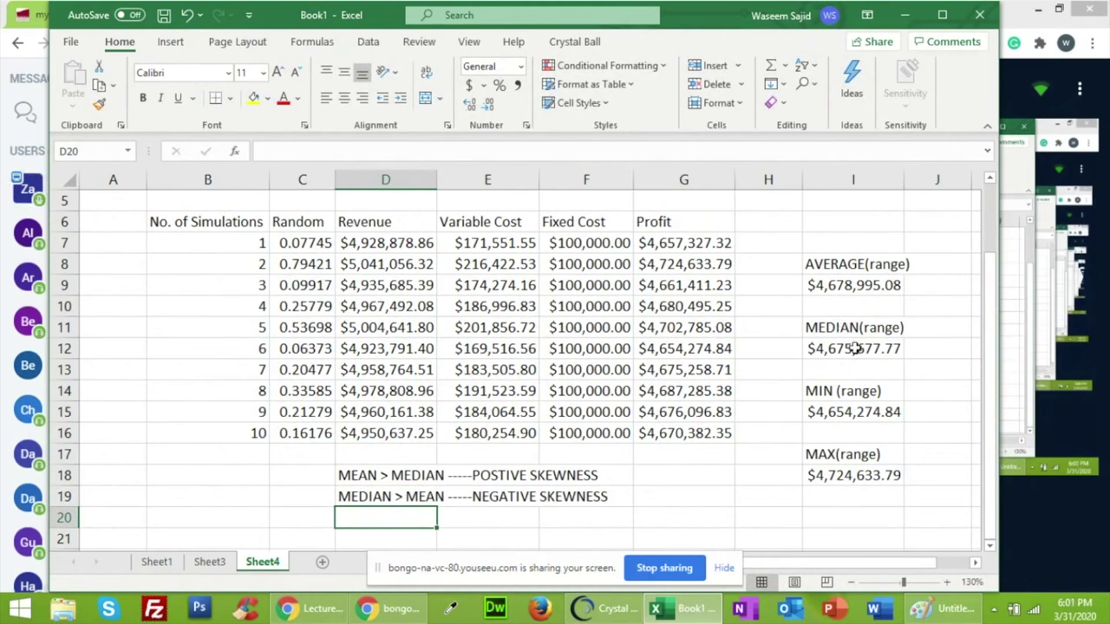
# Compare the average profit with the median against the skewness notes, and examine the minimum and maximum profit cells
pyautogui.click(846, 286)
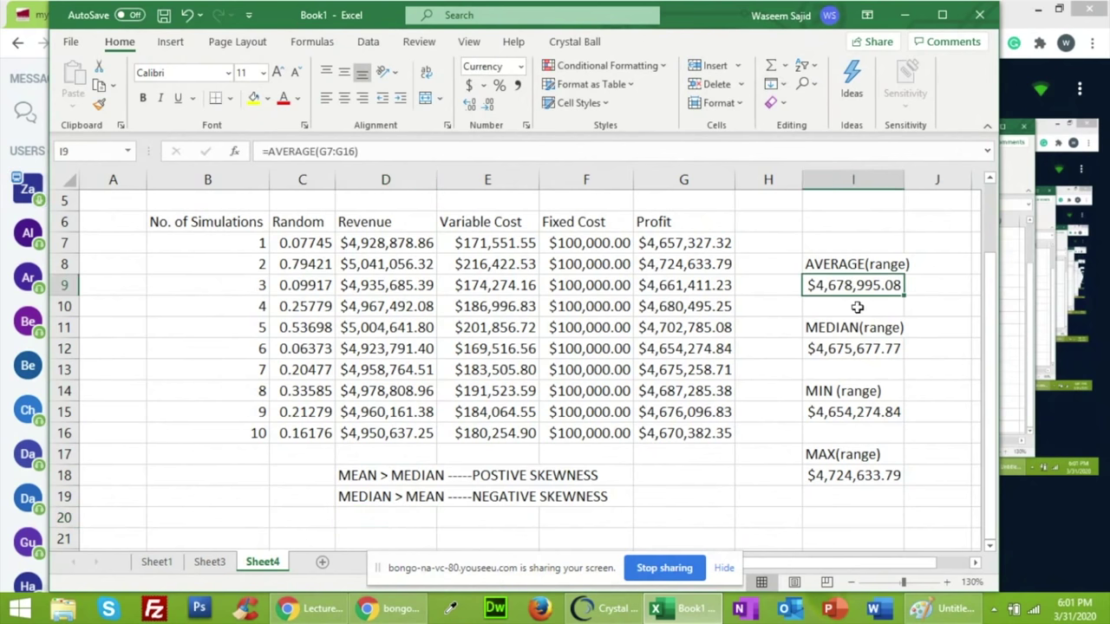
pyautogui.click(875, 351)
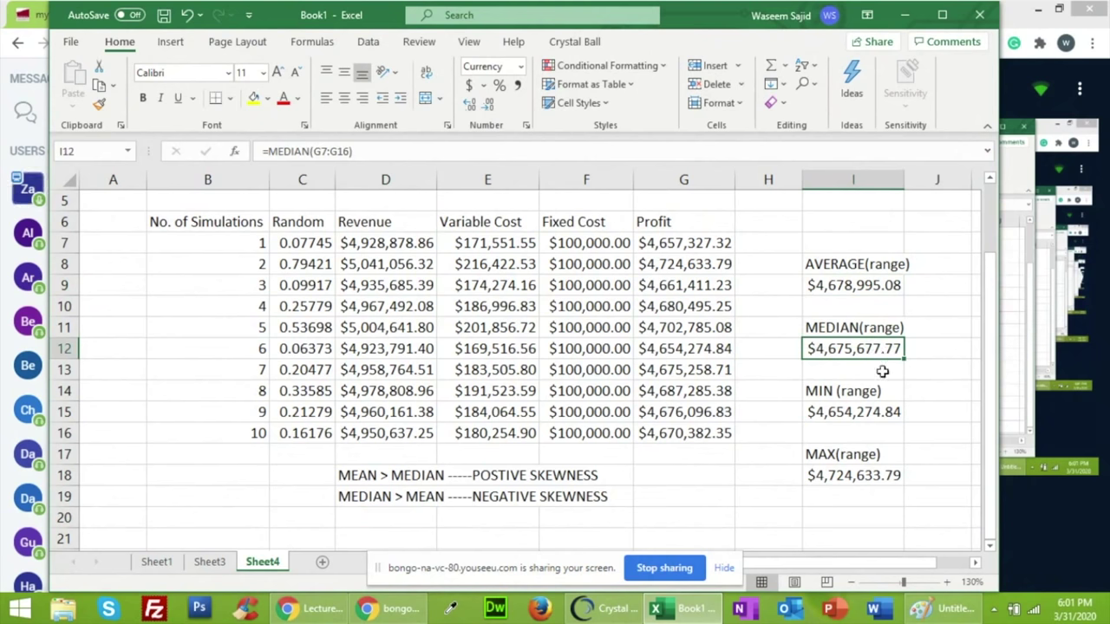
pyautogui.click(855, 291)
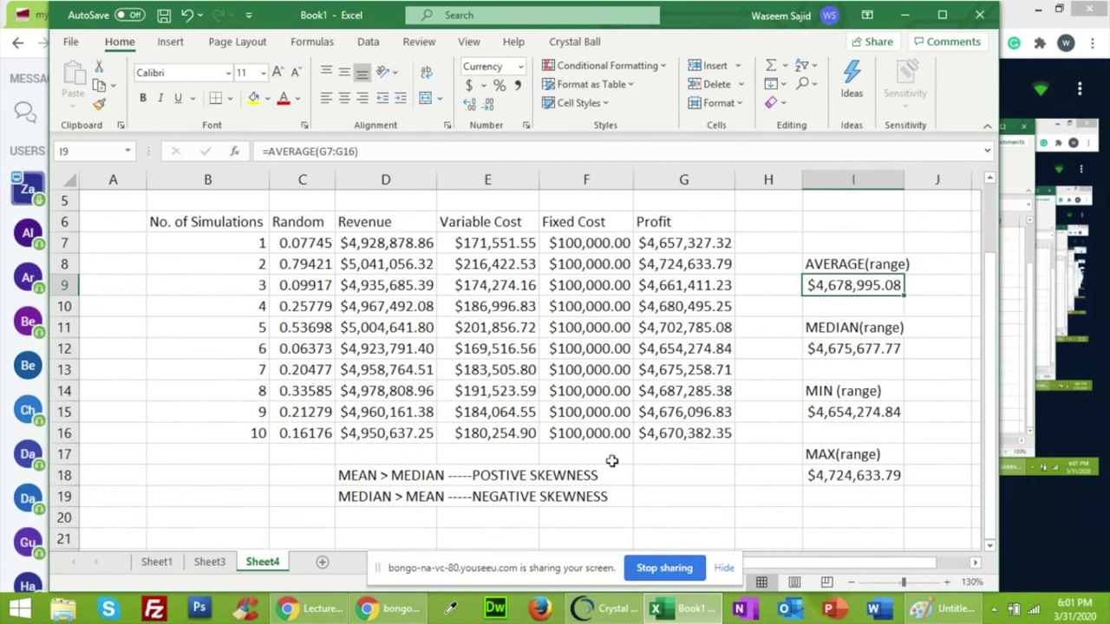
pyautogui.click(666, 476)
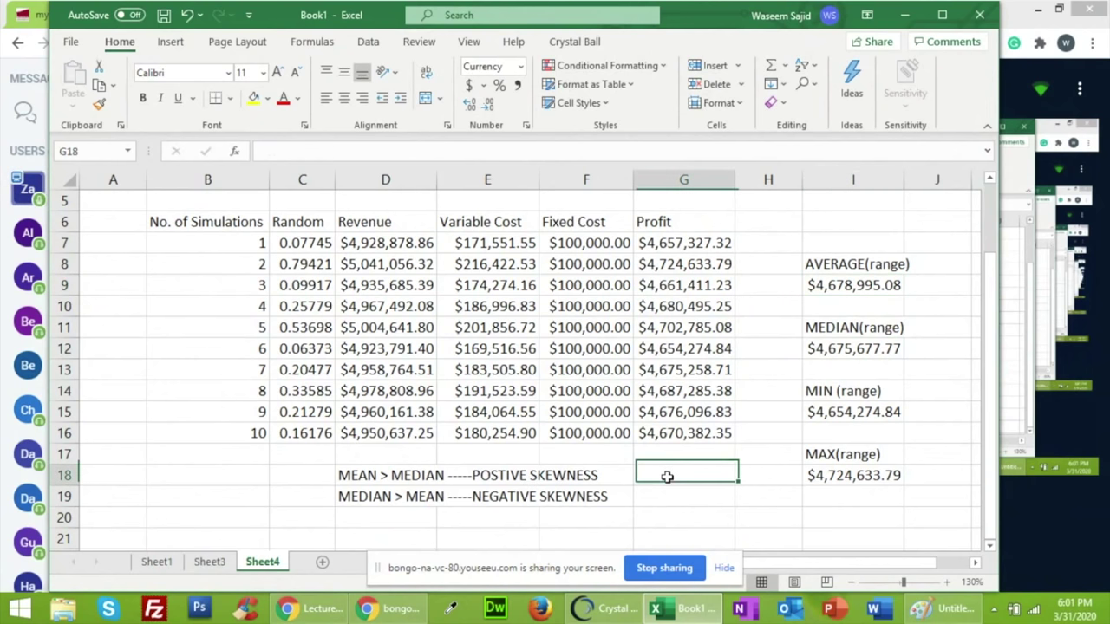
pyautogui.click(491, 476)
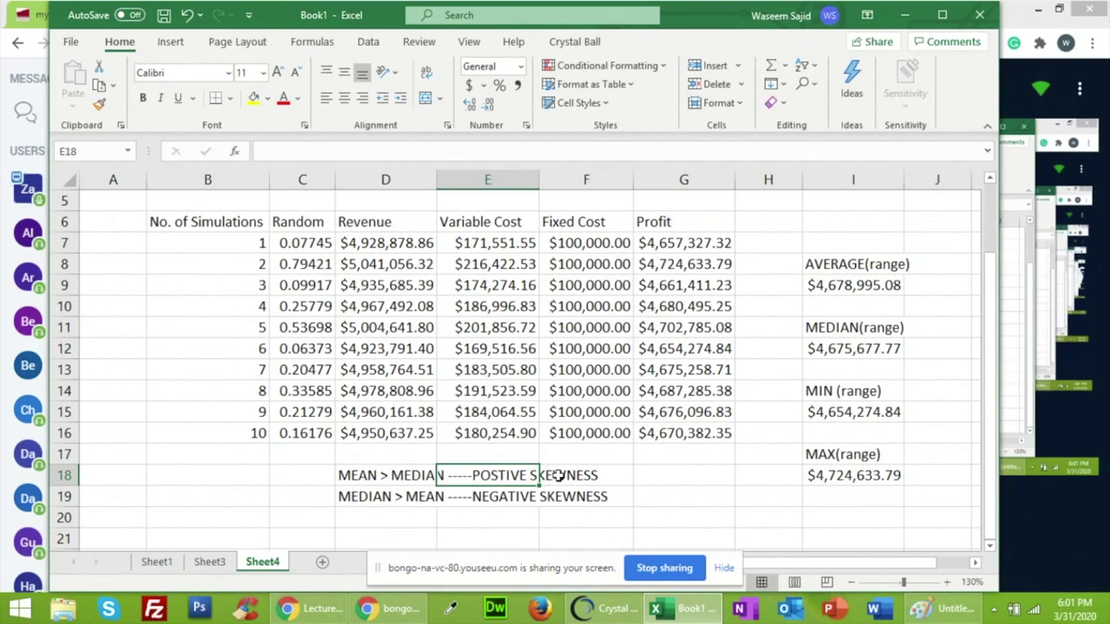
pyautogui.click(848, 413)
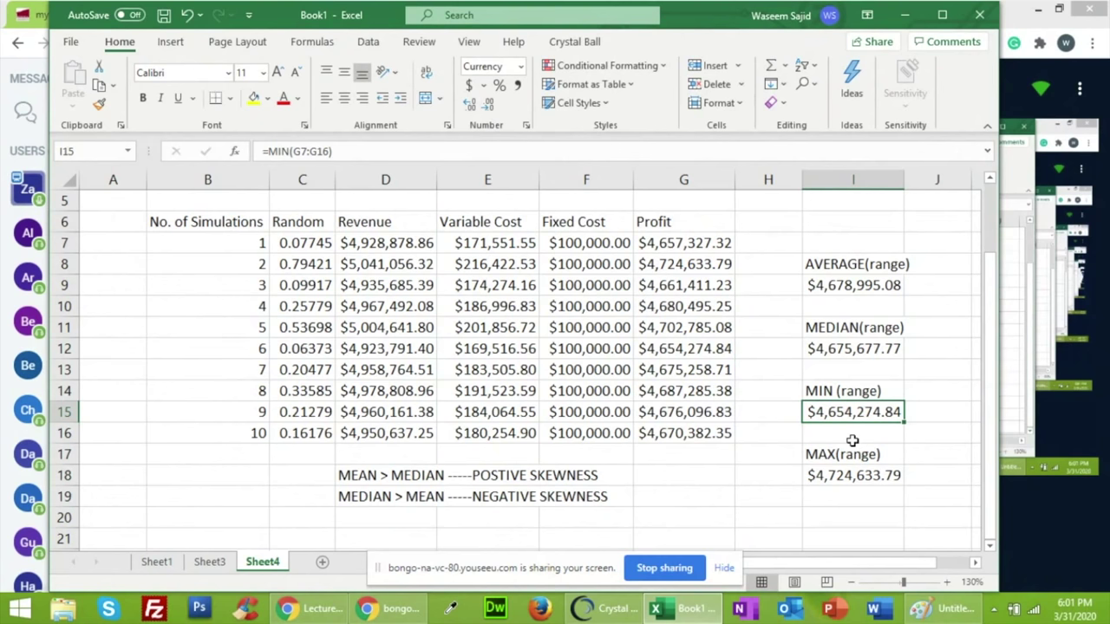
pyautogui.click(819, 475)
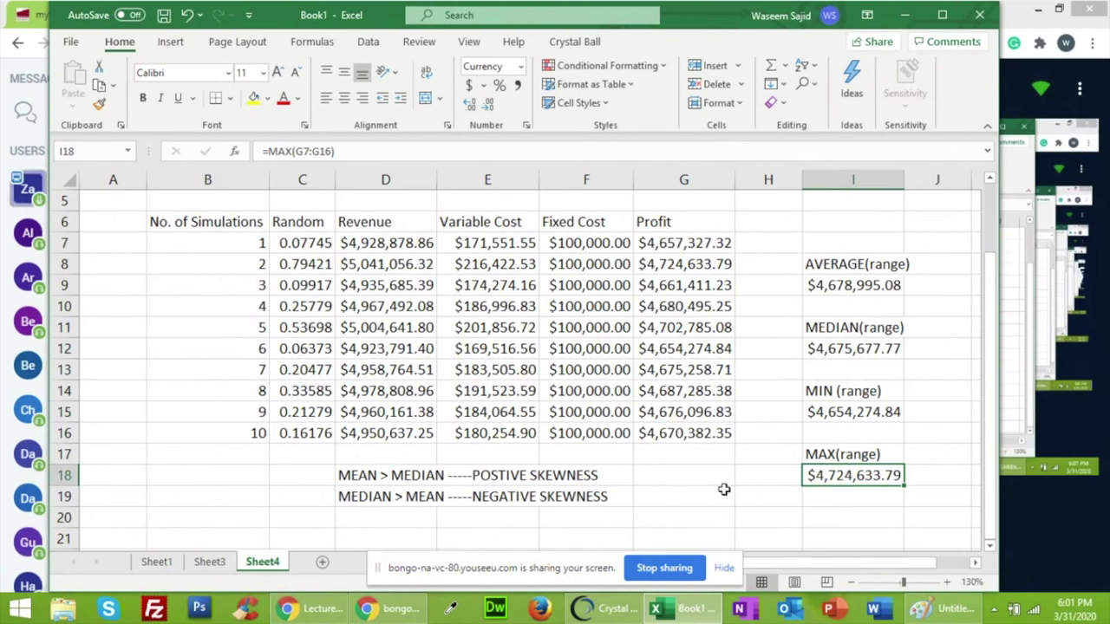
pyautogui.click(820, 522)
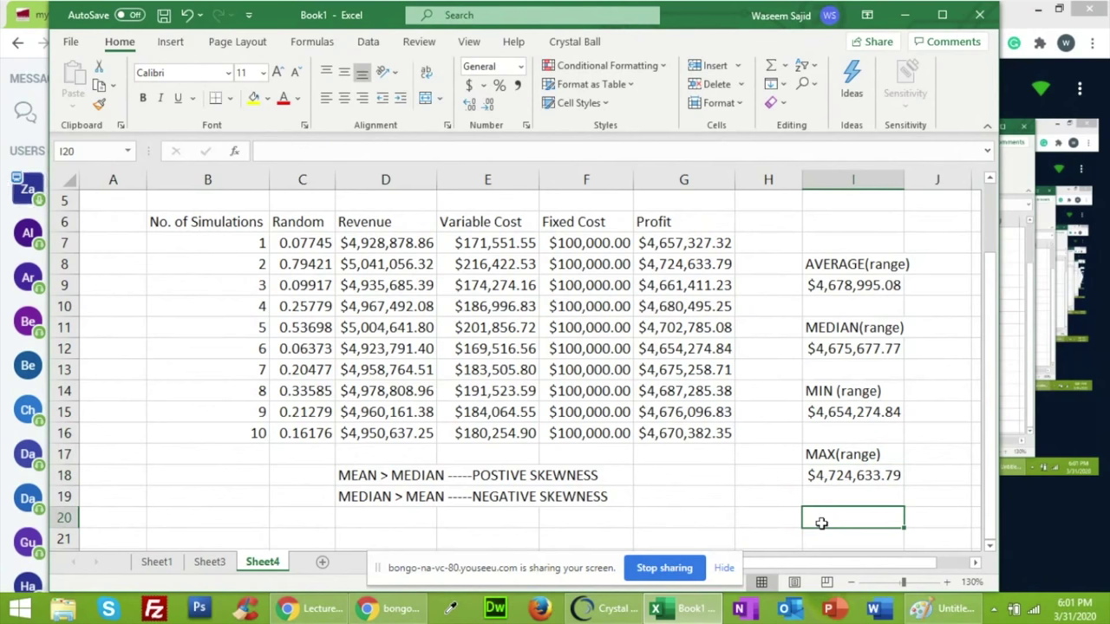
# Enter the label St. Deviation in cell G18, beside the positive skewness note
pyautogui.click(663, 479)
pyautogui.write('S')
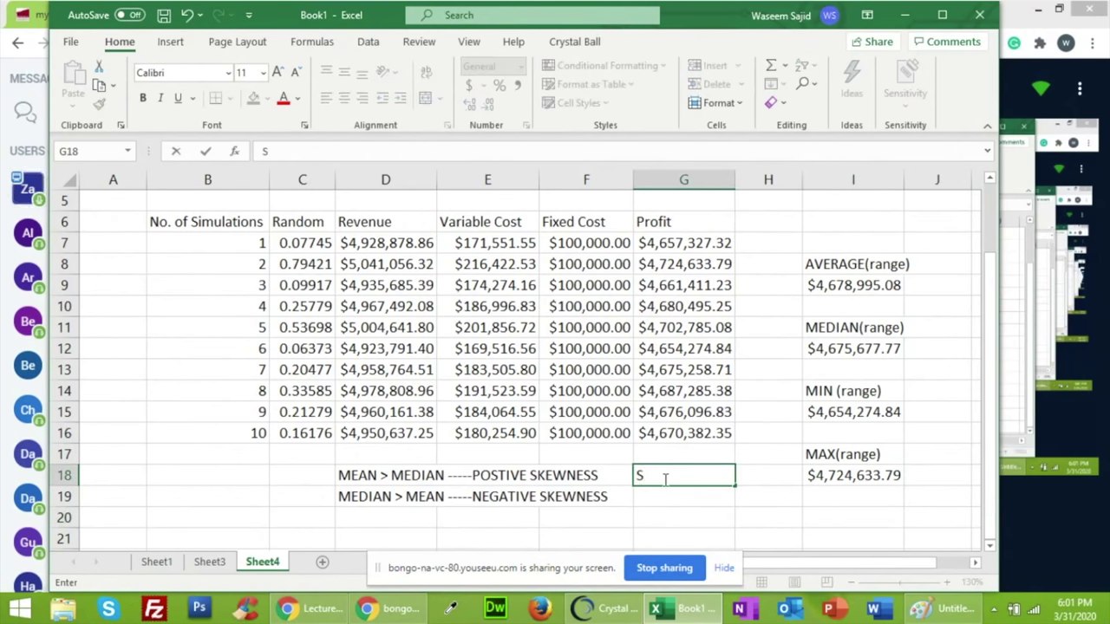
pyautogui.write('t. Deviation')
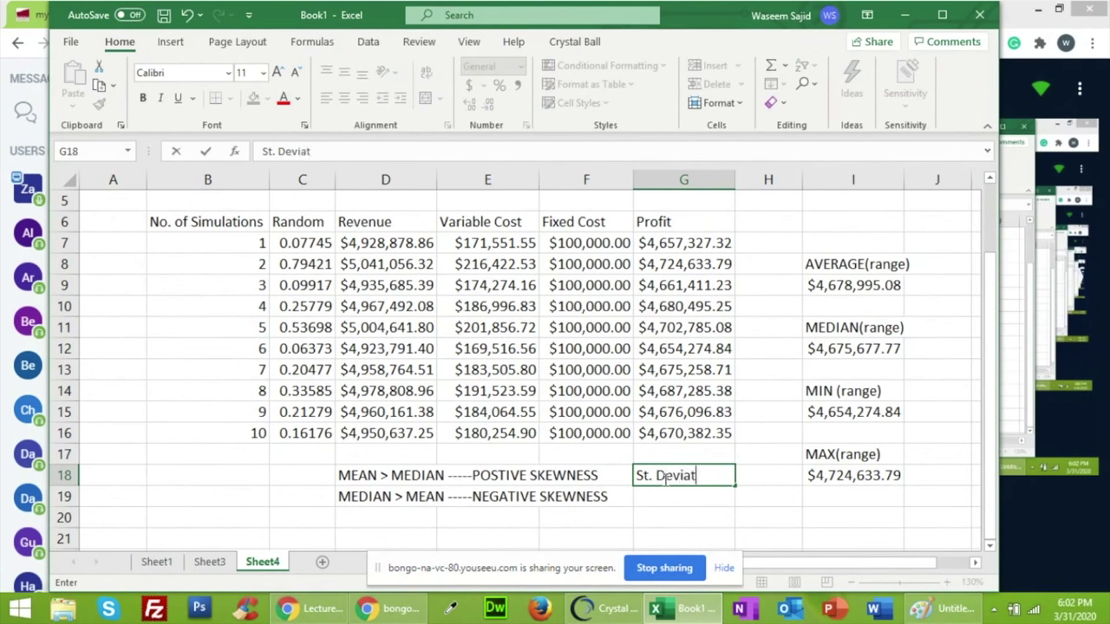
pyautogui.press('Return')
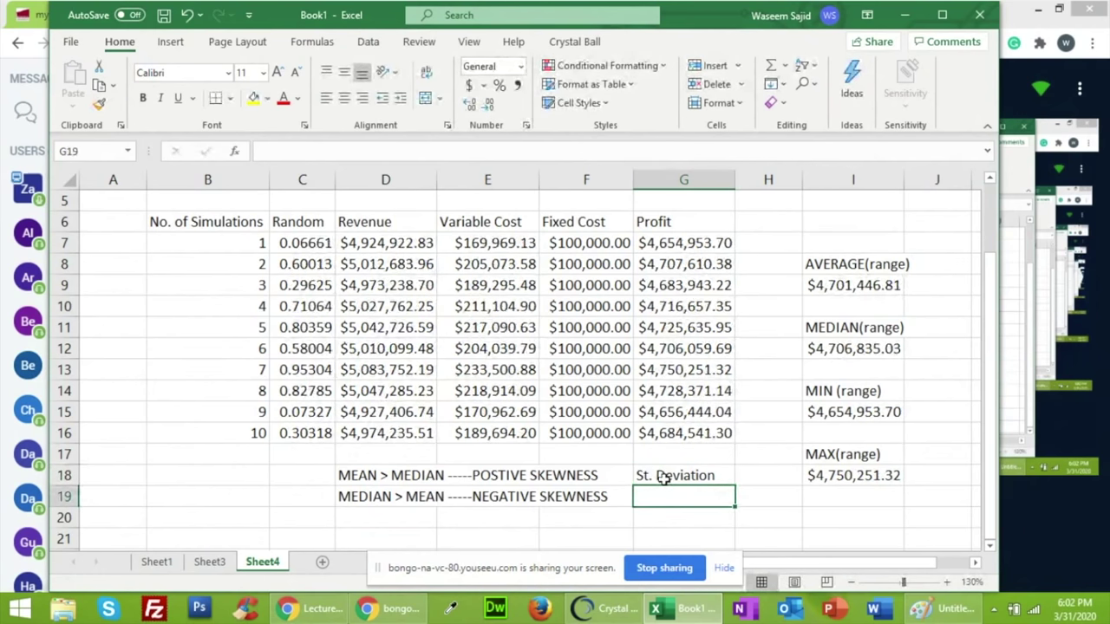
# Calculate the sample standard deviation of the ten profits in cell G19 with =STDEV.S(G7:G16)
pyautogui.write('=')
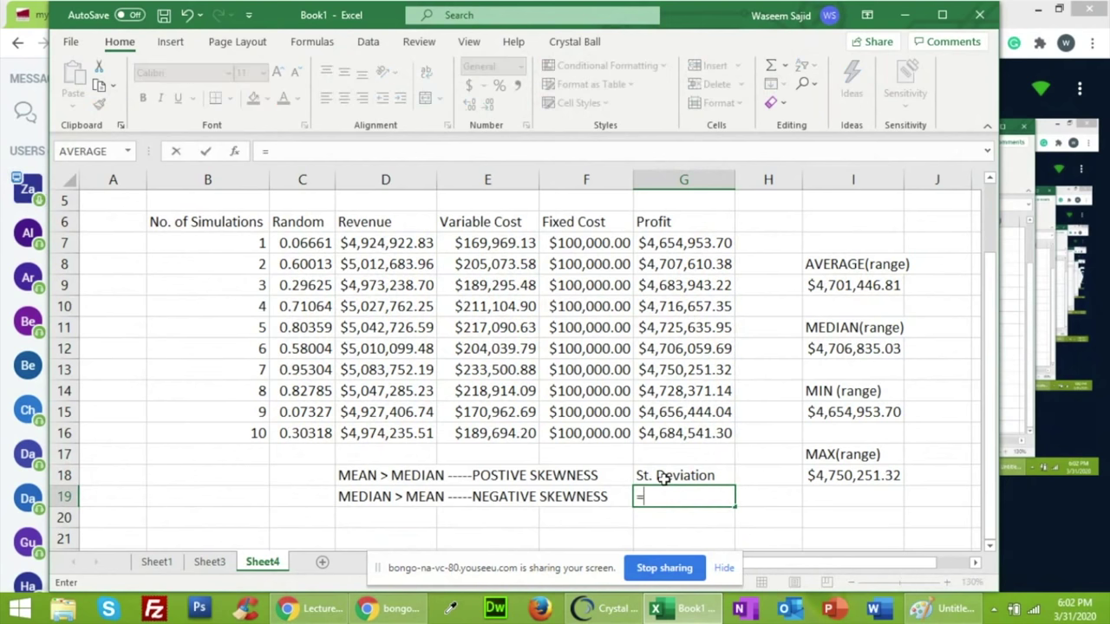
pyautogui.write('st')
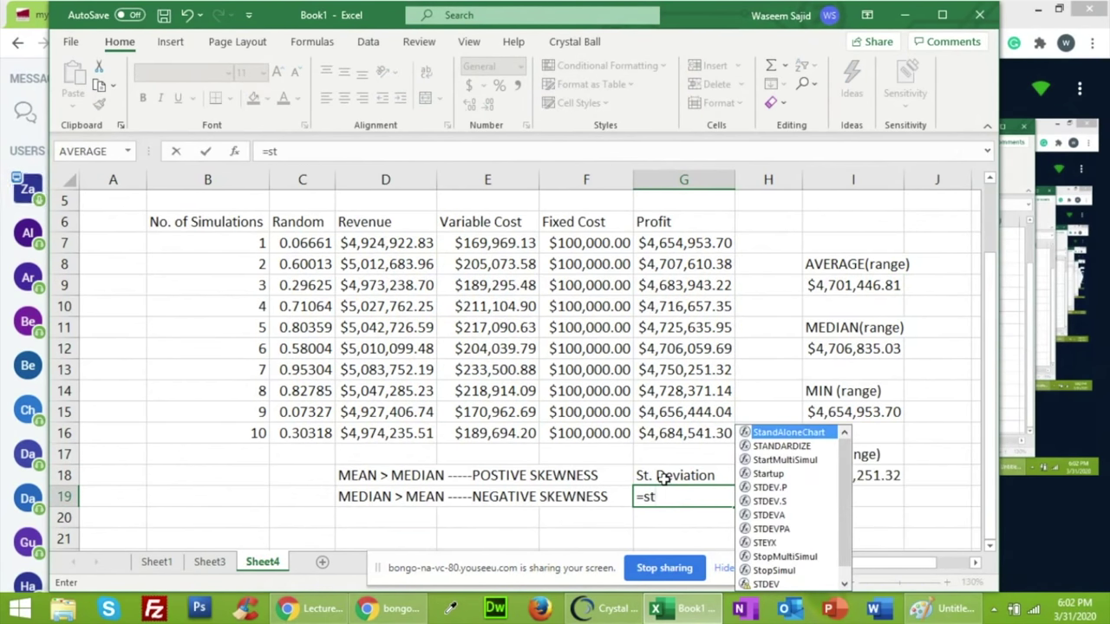
pyautogui.write('de')
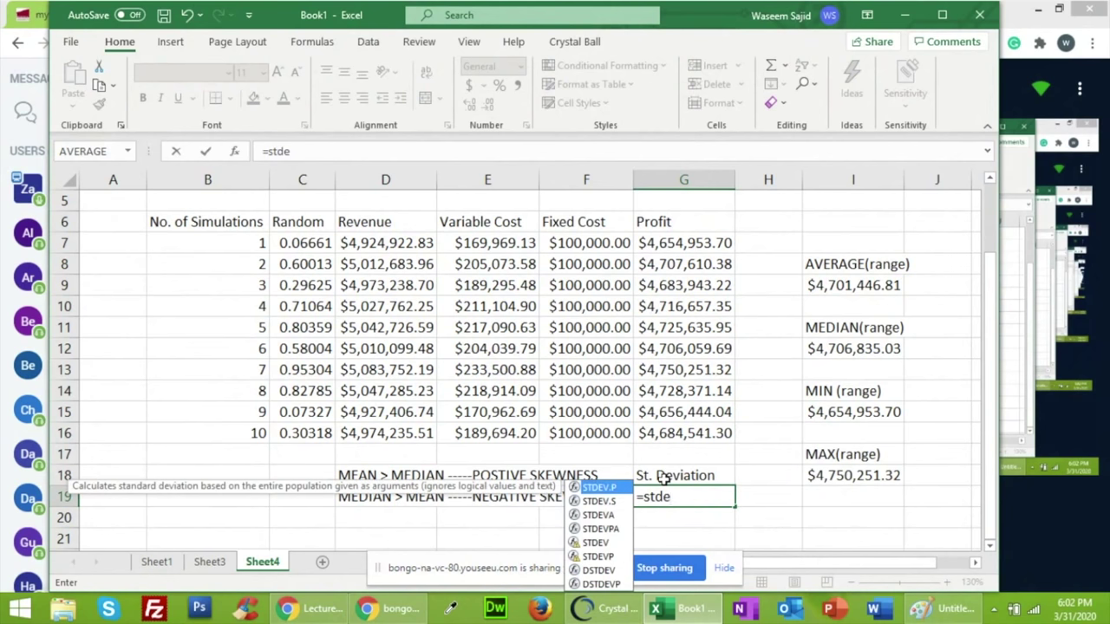
pyautogui.doubleClick(600, 500)
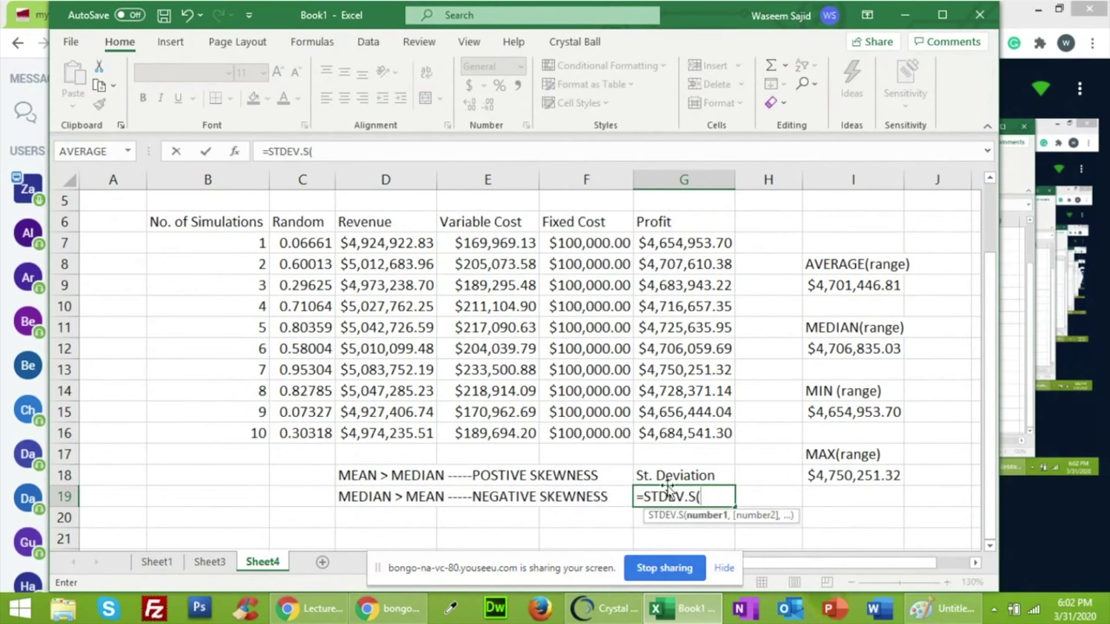
pyautogui.moveTo(659, 245); pyautogui.dragTo(659, 429)
pyautogui.write(')')
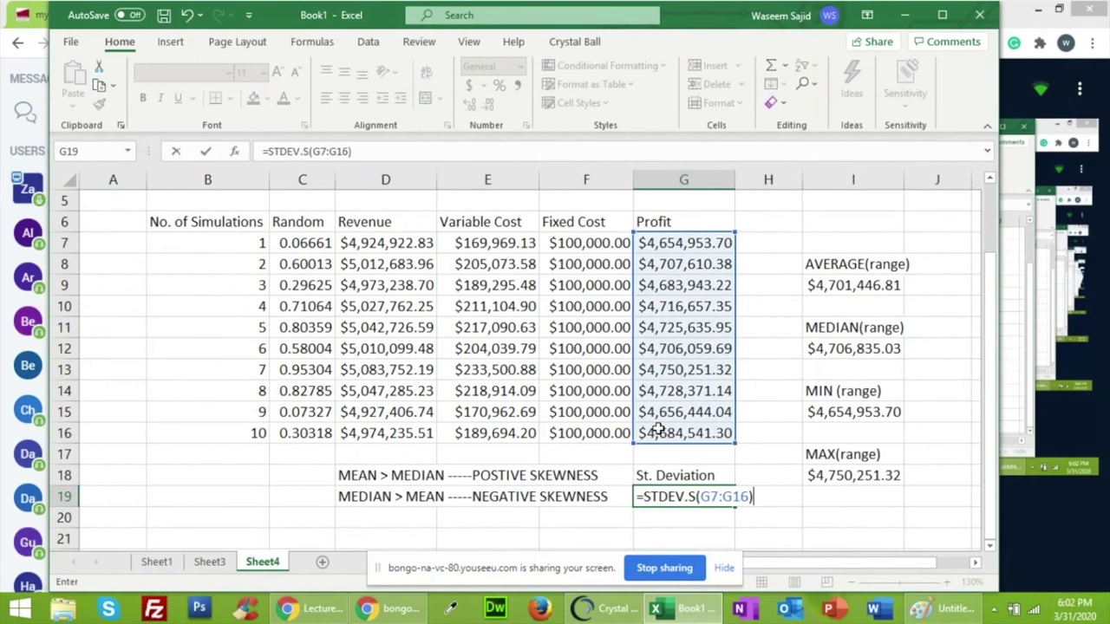
pyautogui.press('Return')
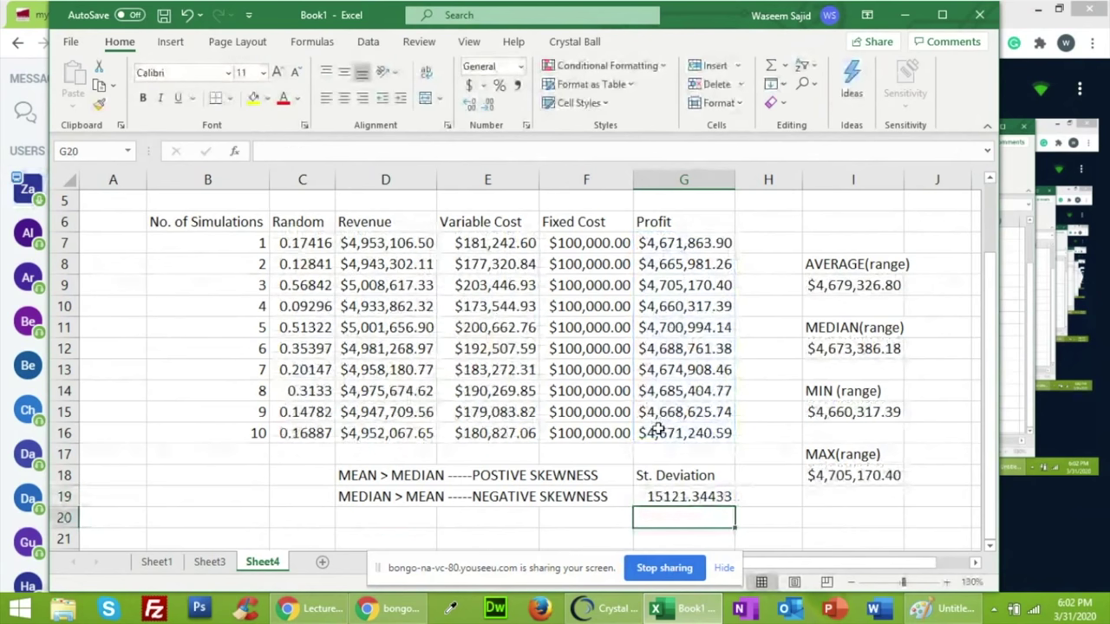
pyautogui.press('Up')
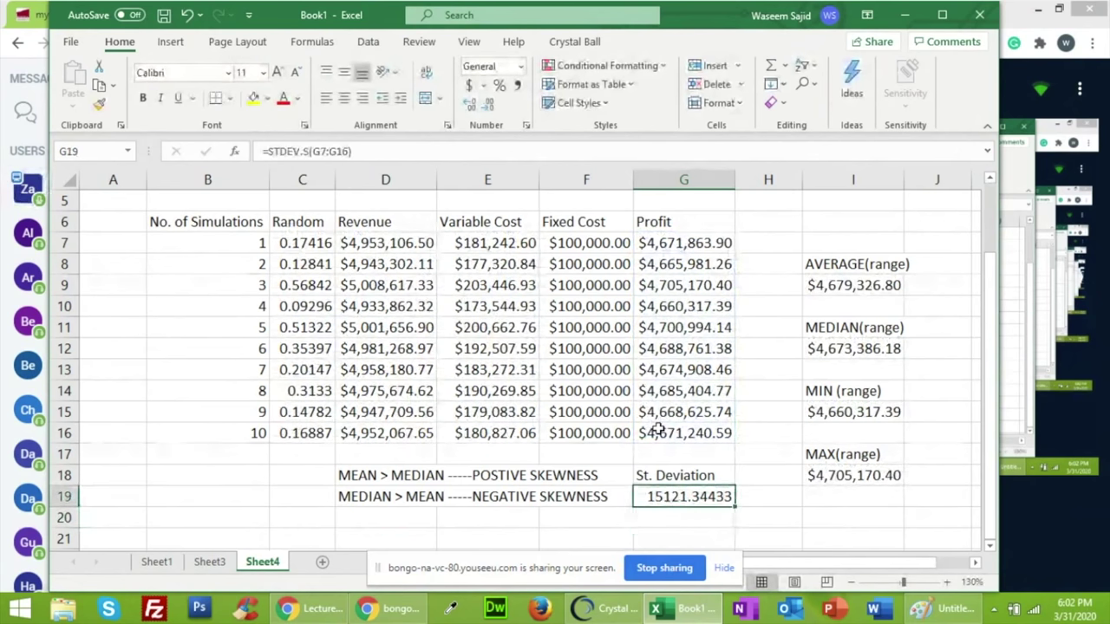
# Check the maximum, minimum and average profit cells beside the simulation table
pyautogui.click(675, 515)
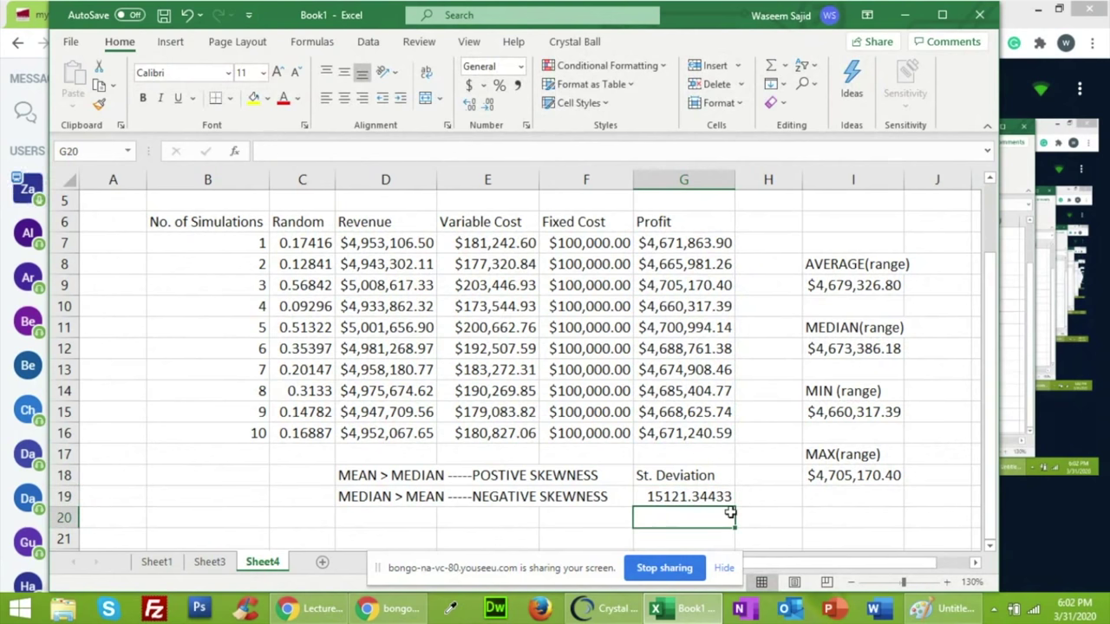
pyautogui.click(832, 479)
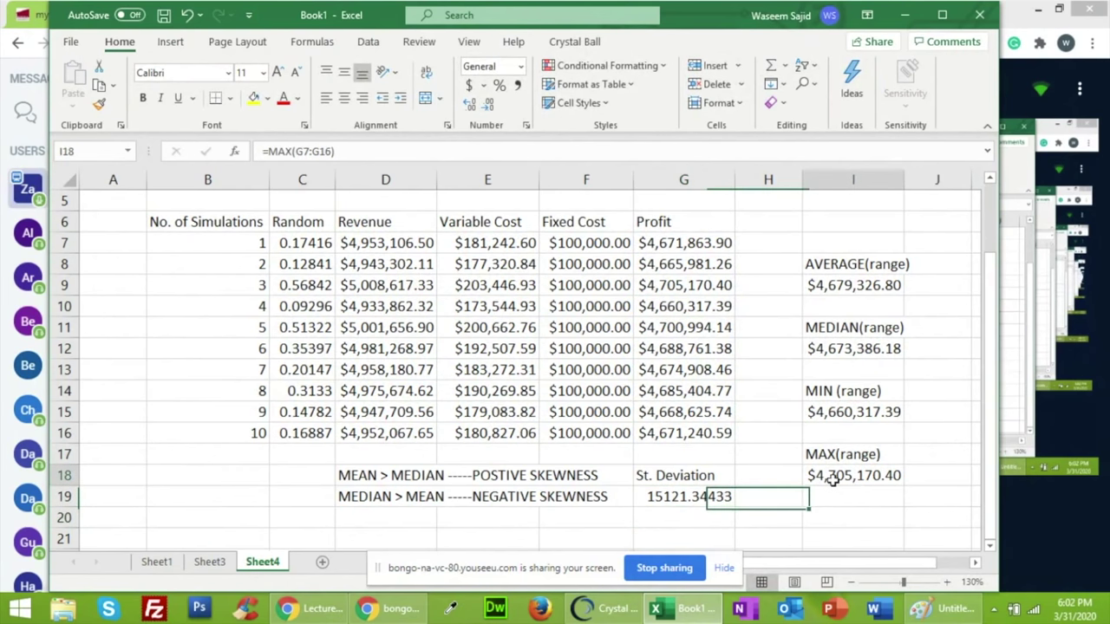
pyautogui.click(821, 415)
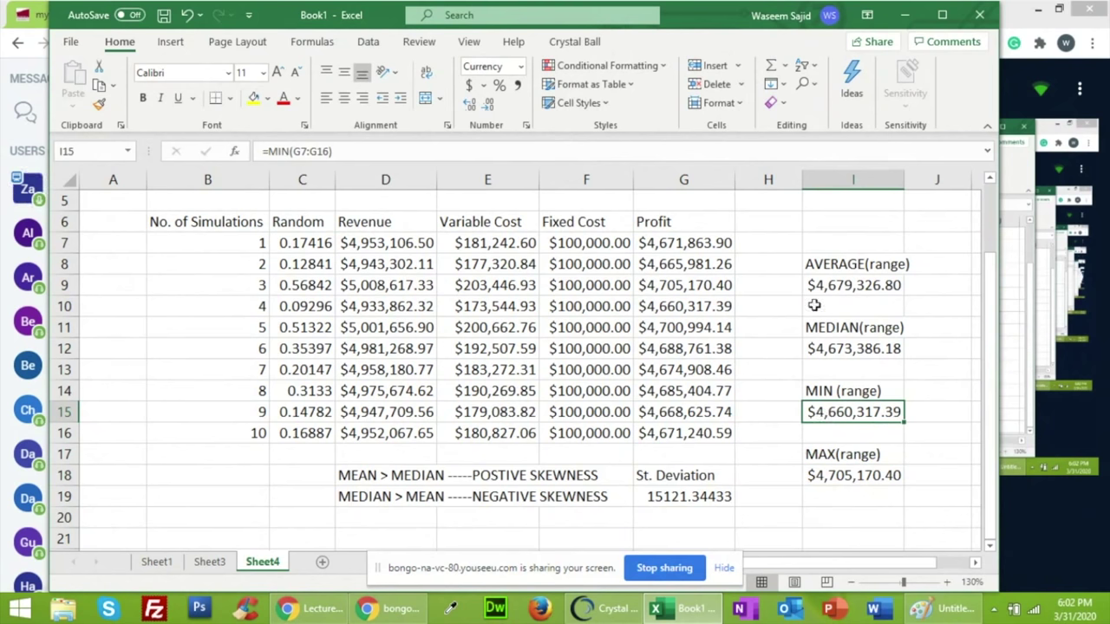
pyautogui.click(822, 263)
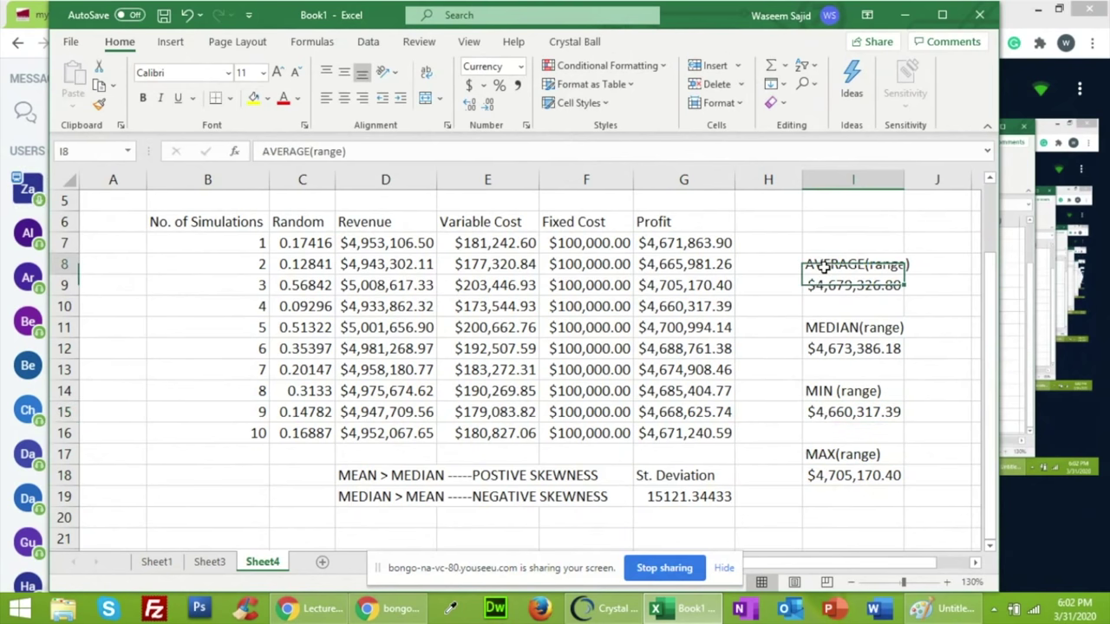
pyautogui.click(824, 286)
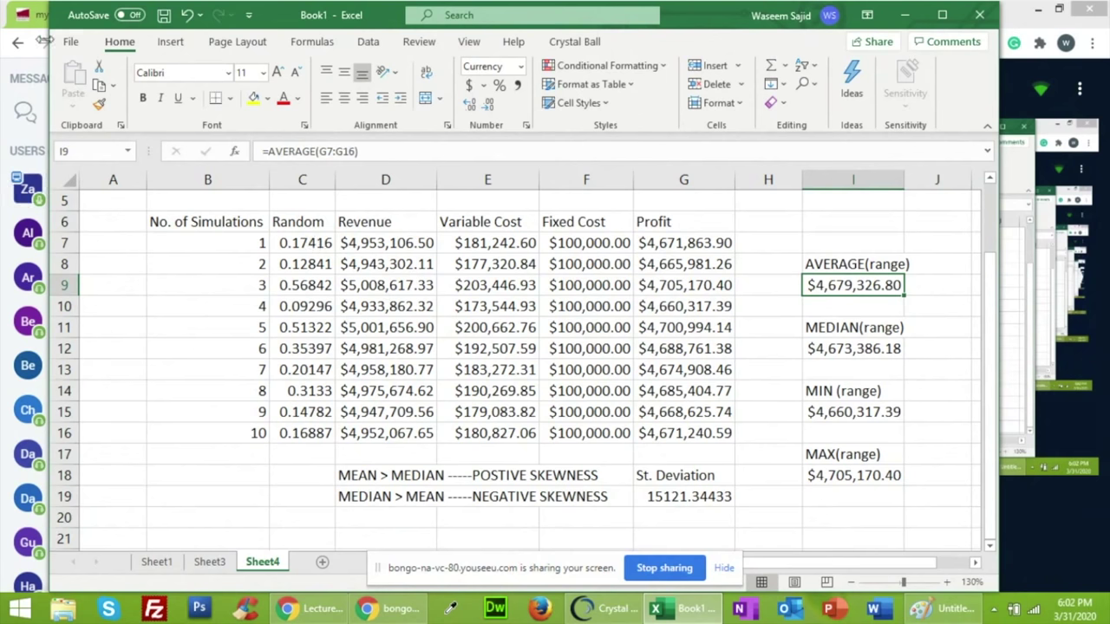
# Move the workbook window aside to read the participants' questions in the meeting's public chat
pyautogui.moveTo(49, 39); pyautogui.dragTo(98, 39)
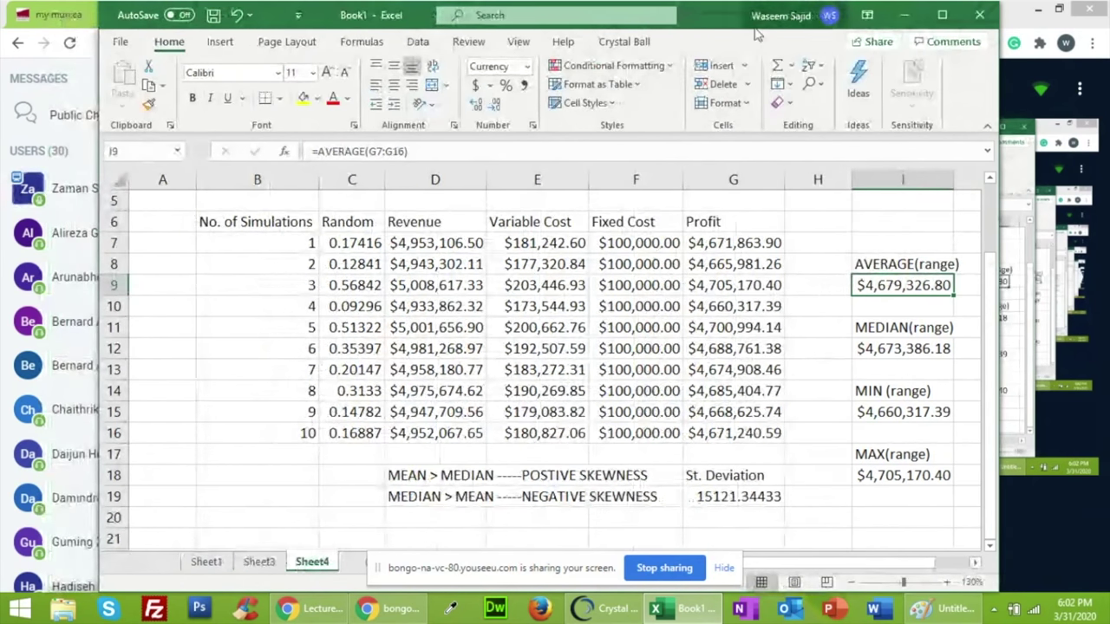
pyautogui.moveTo(700, 15); pyautogui.dragTo(1056, 29)
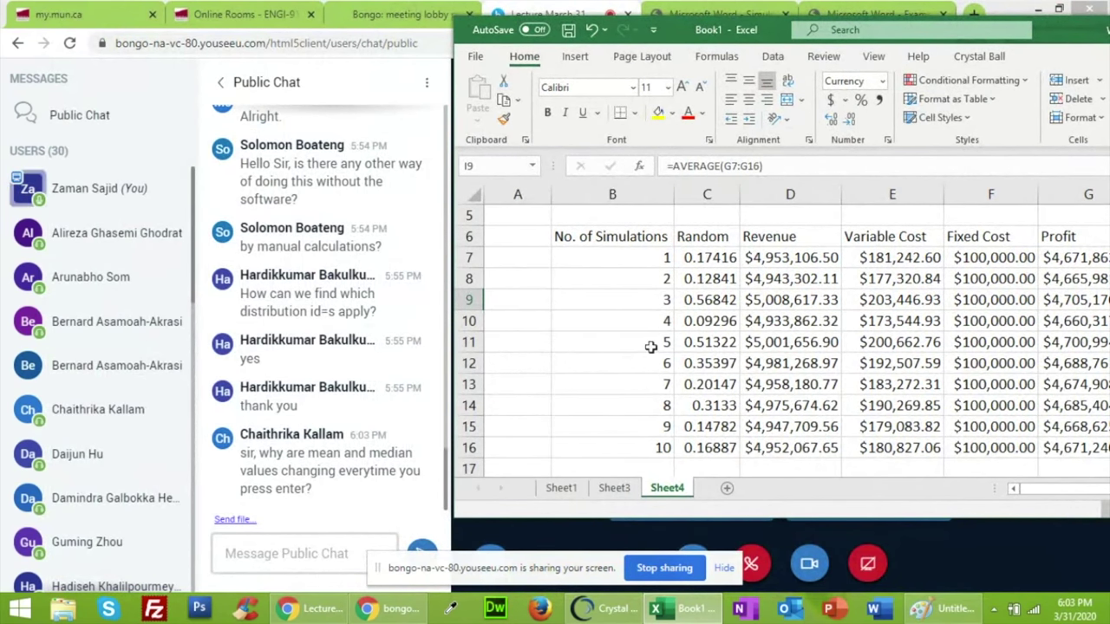
pyautogui.moveTo(1049, 33); pyautogui.dragTo(985, 41)
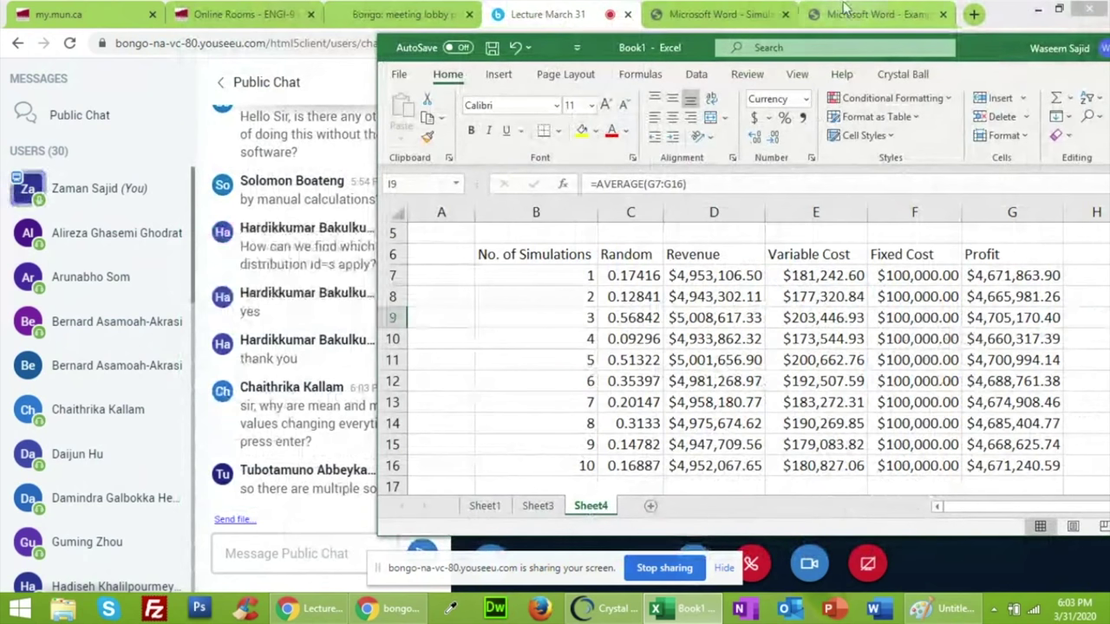
pyautogui.moveTo(613, 50); pyautogui.dragTo(659, 16)
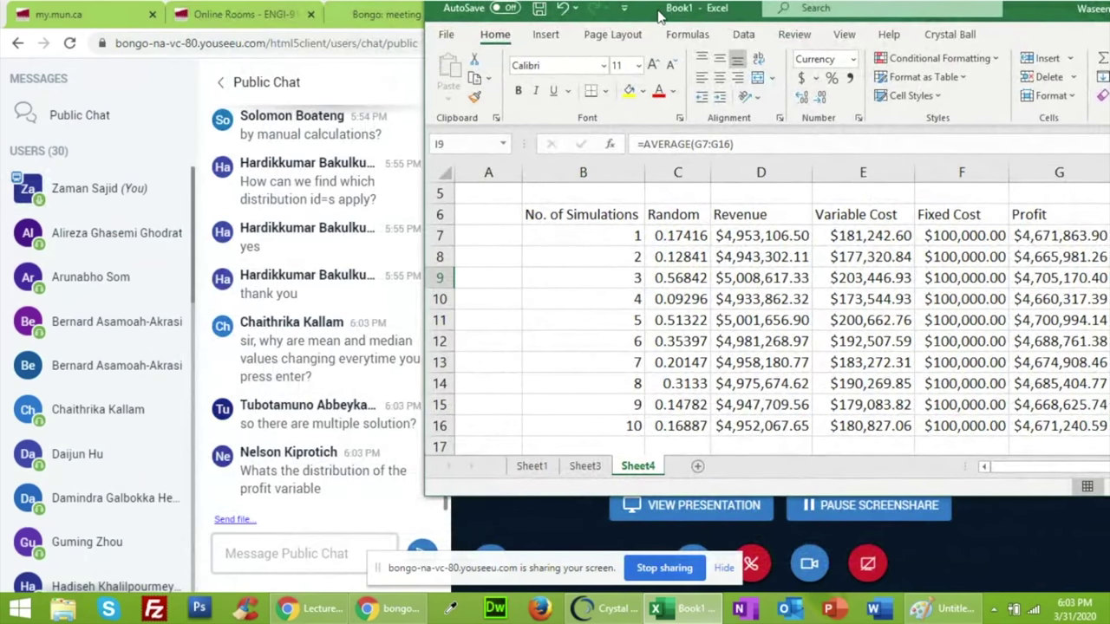
pyautogui.moveTo(661, 15); pyautogui.dragTo(691, 19)
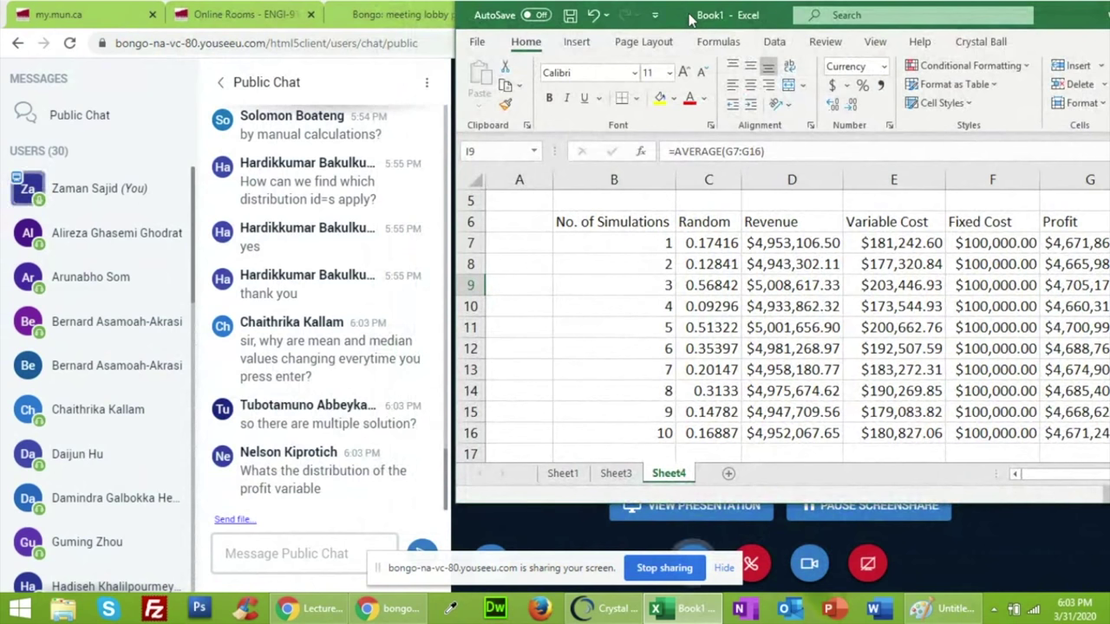
pyautogui.moveTo(686, 15); pyautogui.dragTo(438, 31)
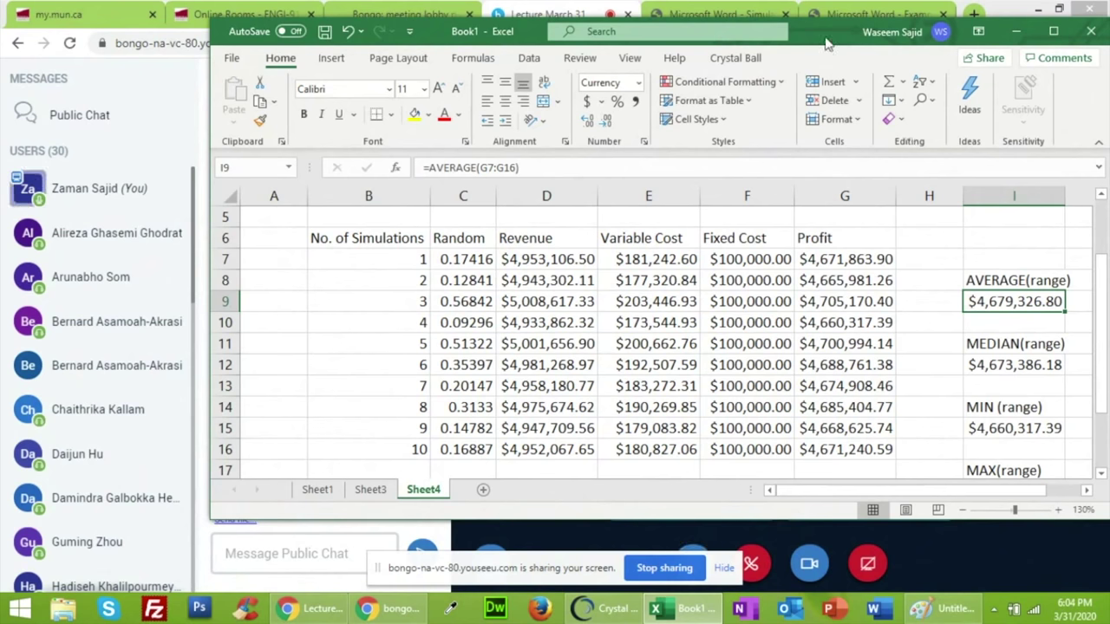
pyautogui.moveTo(828, 43); pyautogui.dragTo(874, 49)
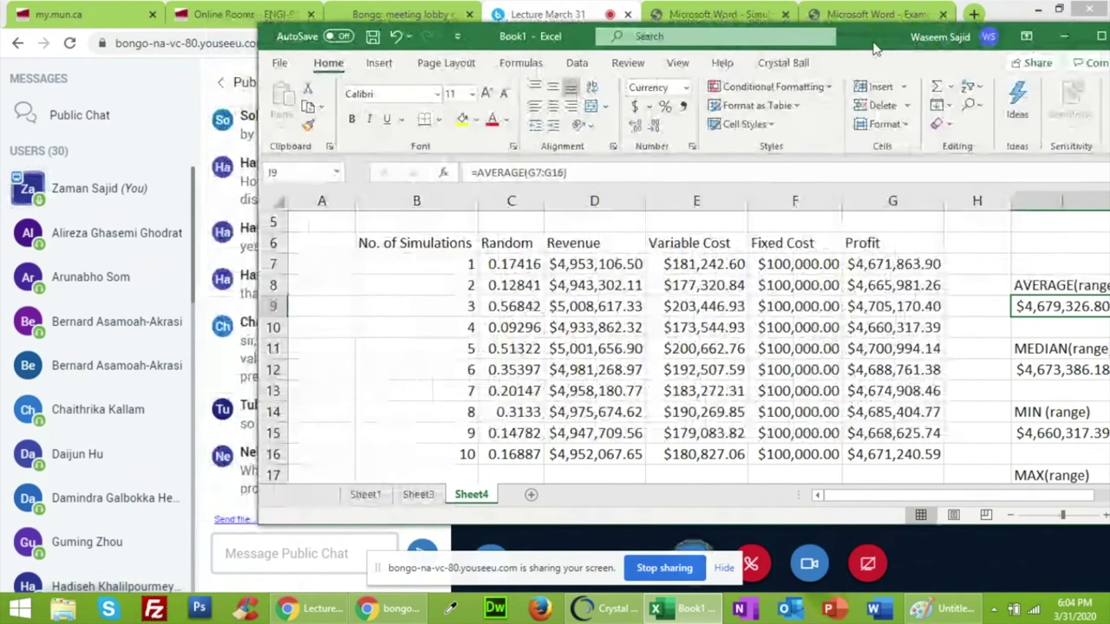
pyautogui.moveTo(874, 48); pyautogui.dragTo(1036, 13)
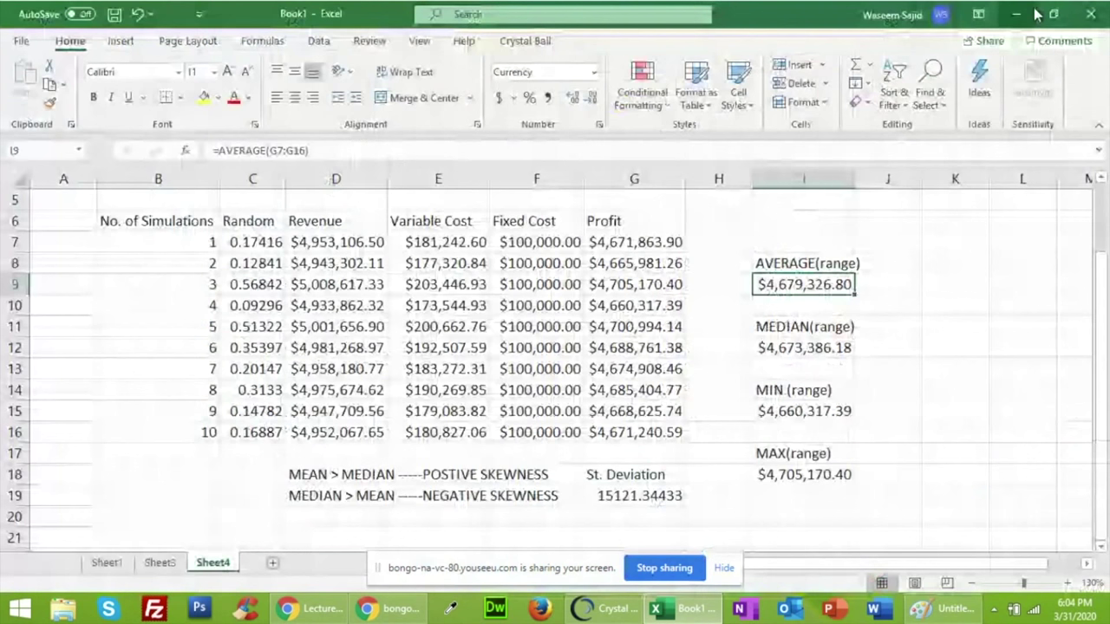
pyautogui.click(1053, 14)
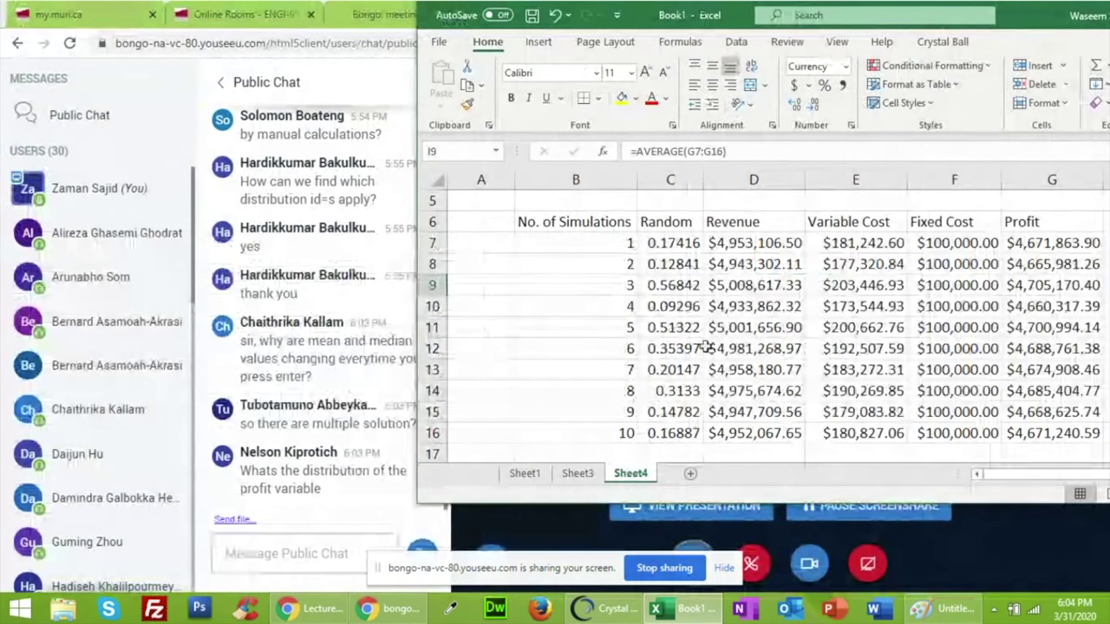
# Review the positive and negative skewness notes in cells D18 and D19 below the simulation table
pyautogui.click(793, 408)
pyautogui.press('Down')
pyautogui.press('Down')
pyautogui.press('Down')
pyautogui.press('Down')
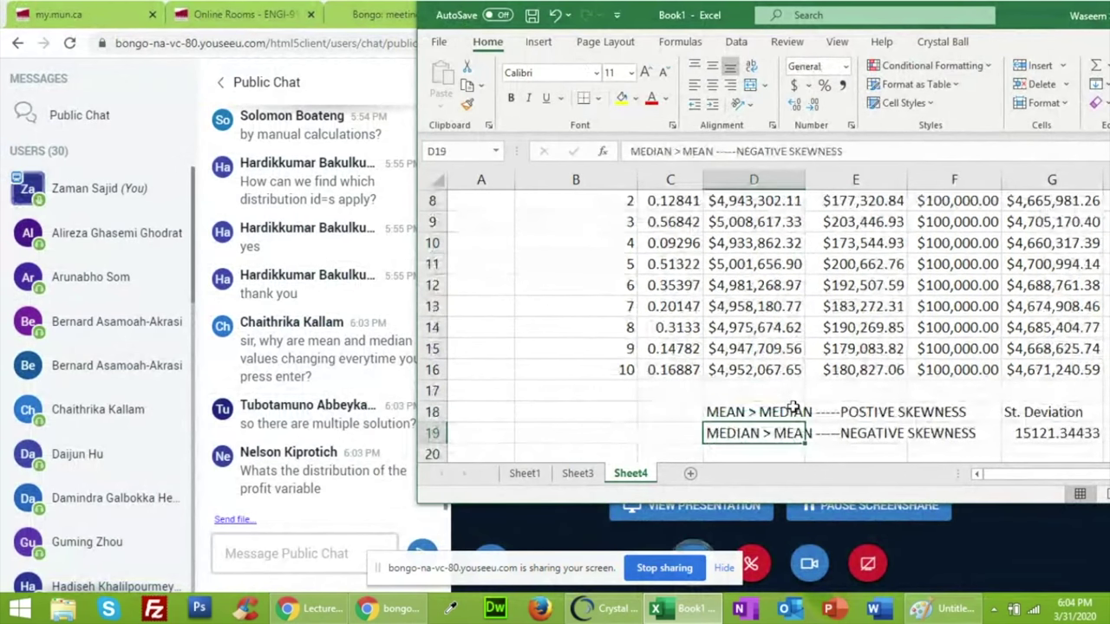
pyautogui.press('Up')
pyautogui.press('Down')
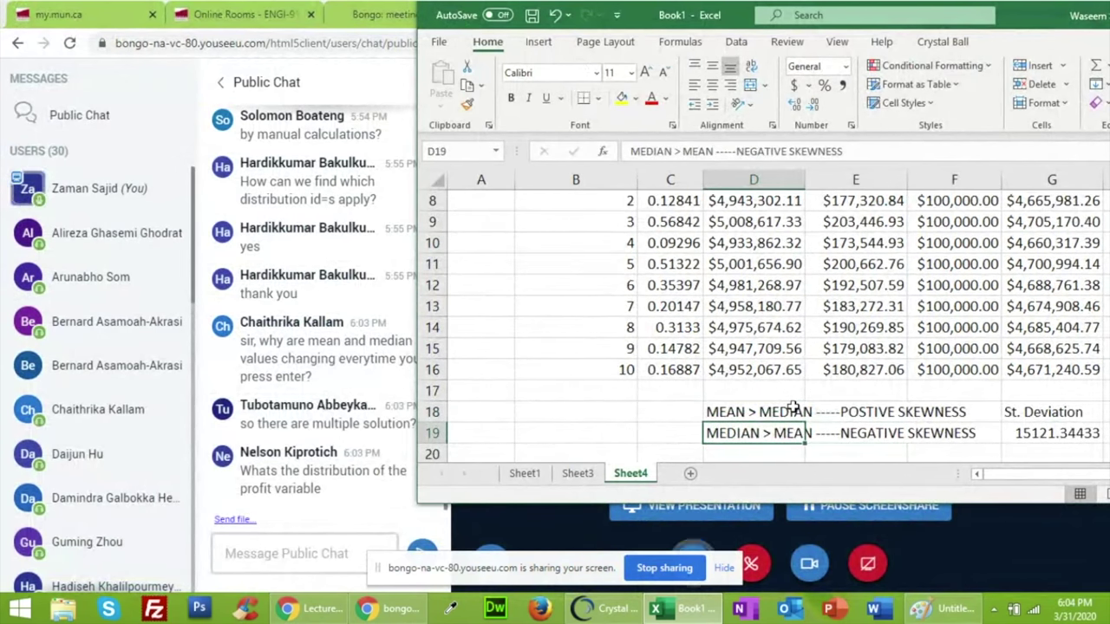
pyautogui.press('Up')
pyautogui.press('Right')
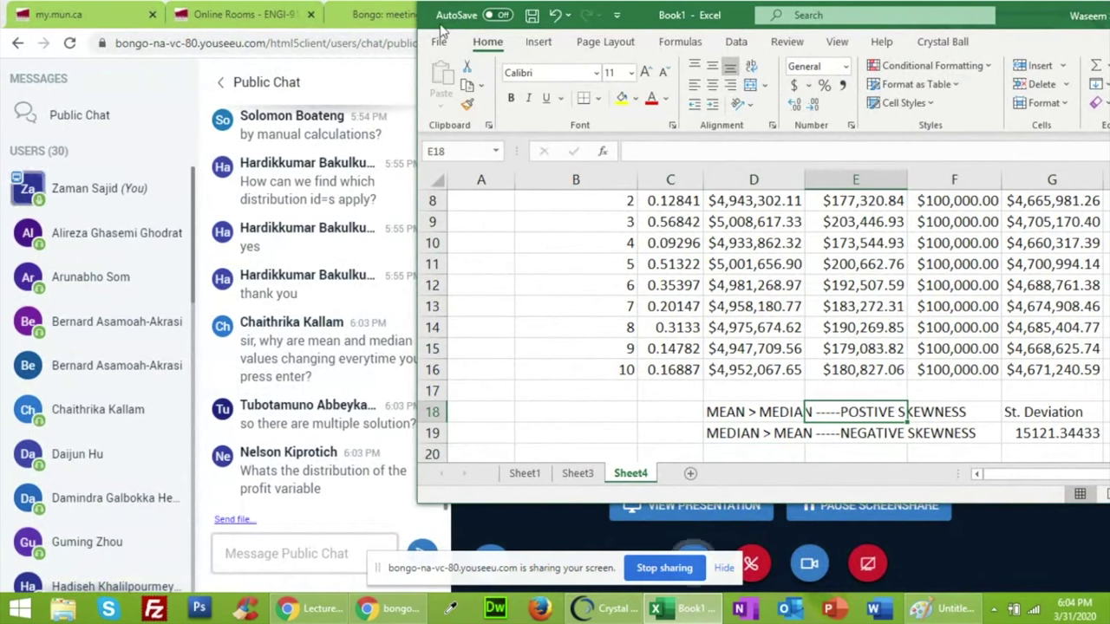
# Switch to the browser and search for images of "positive and negative skewness" in a new tab
pyautogui.click(384, 10)
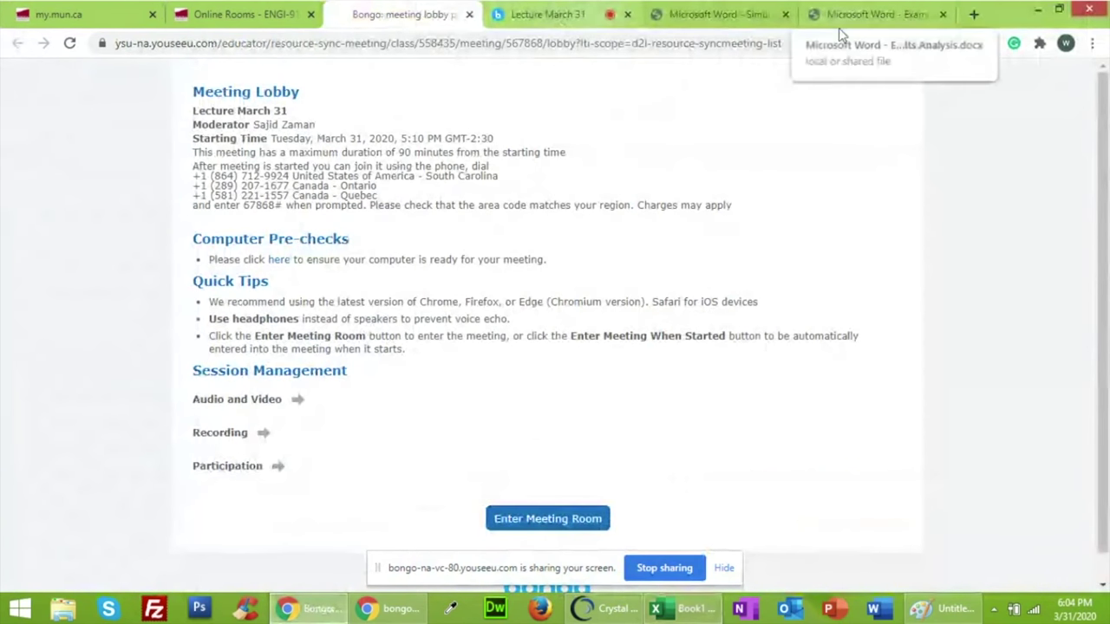
pyautogui.click(973, 14)
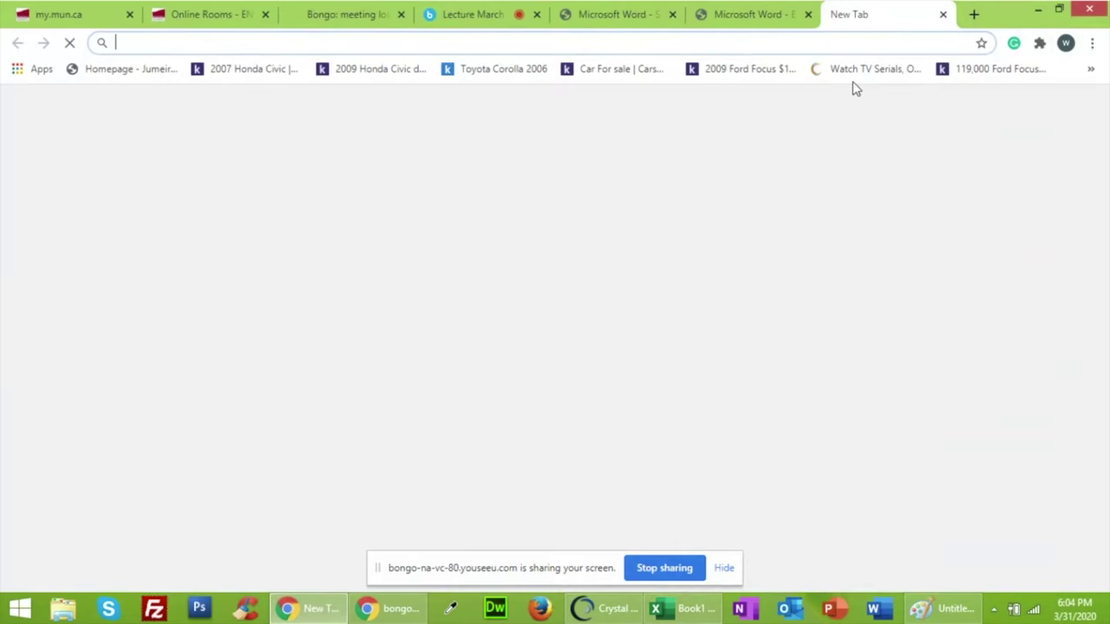
pyautogui.write('positibe am')
pyautogui.press('BackSpace')
pyautogui.press('BackSpace')
pyautogui.press('BackSpace')
pyautogui.press('BackSpace')
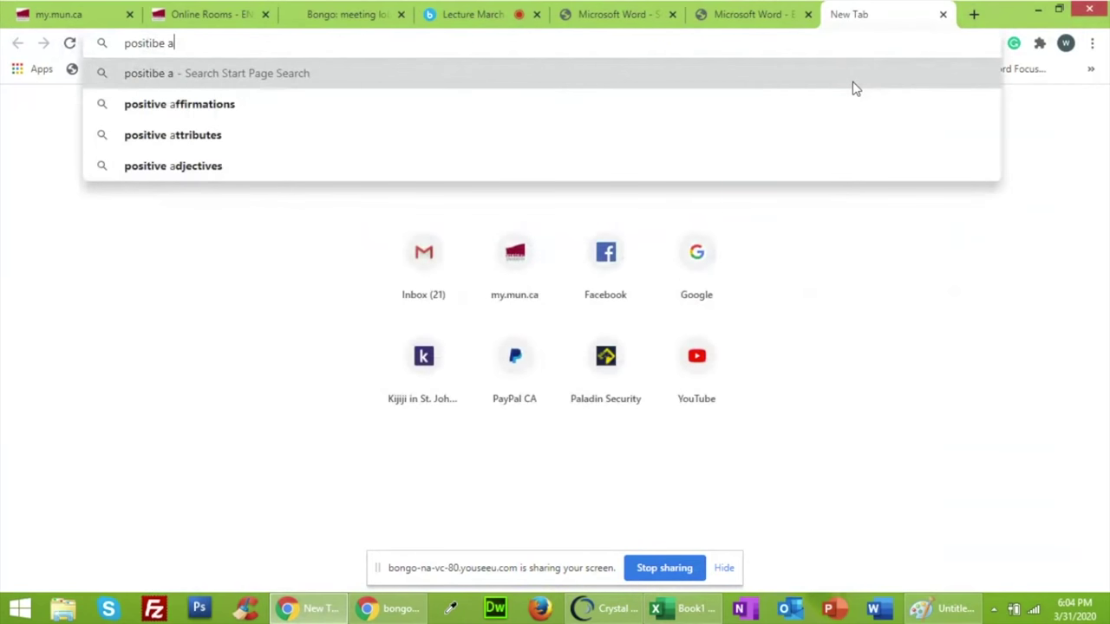
pyautogui.press('BackSpace')
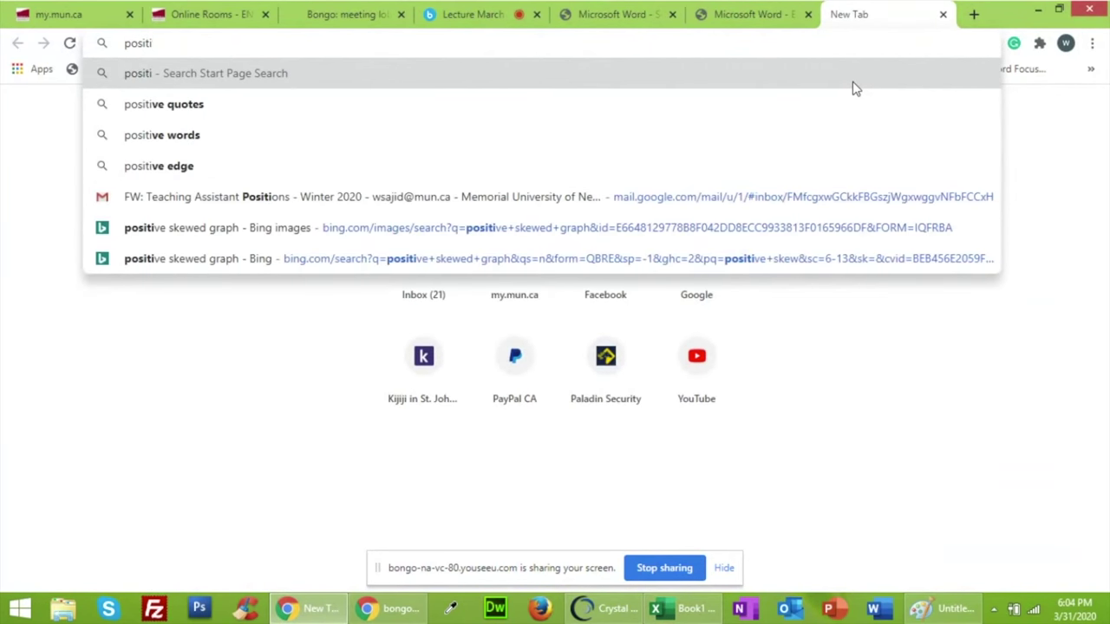
pyautogui.write('ve and negative sk')
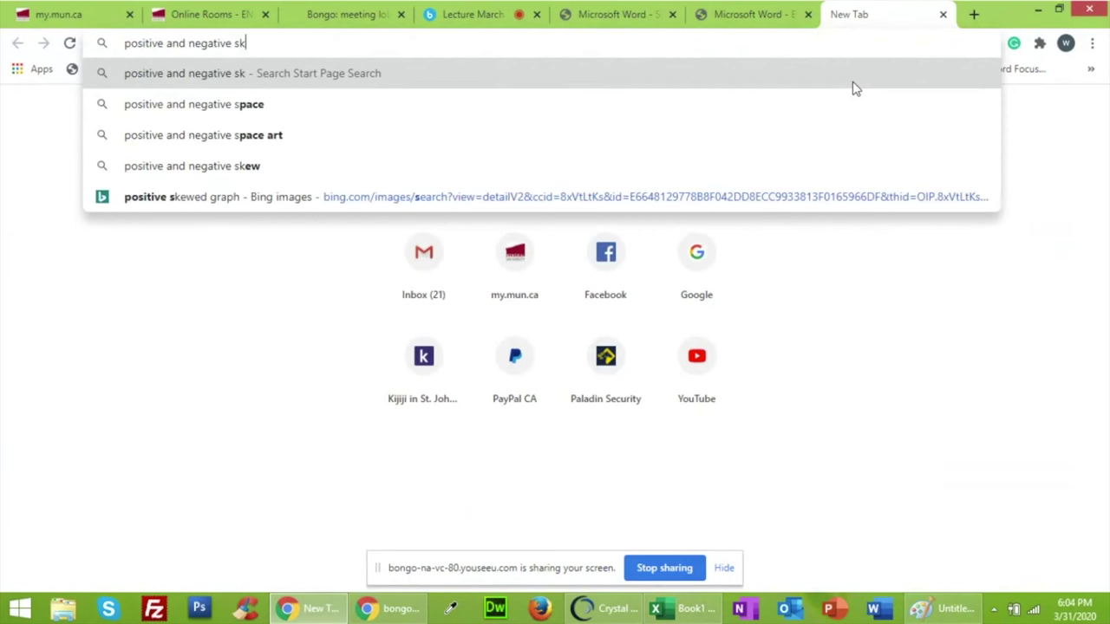
pyautogui.write('ewness')
pyautogui.press('Return')
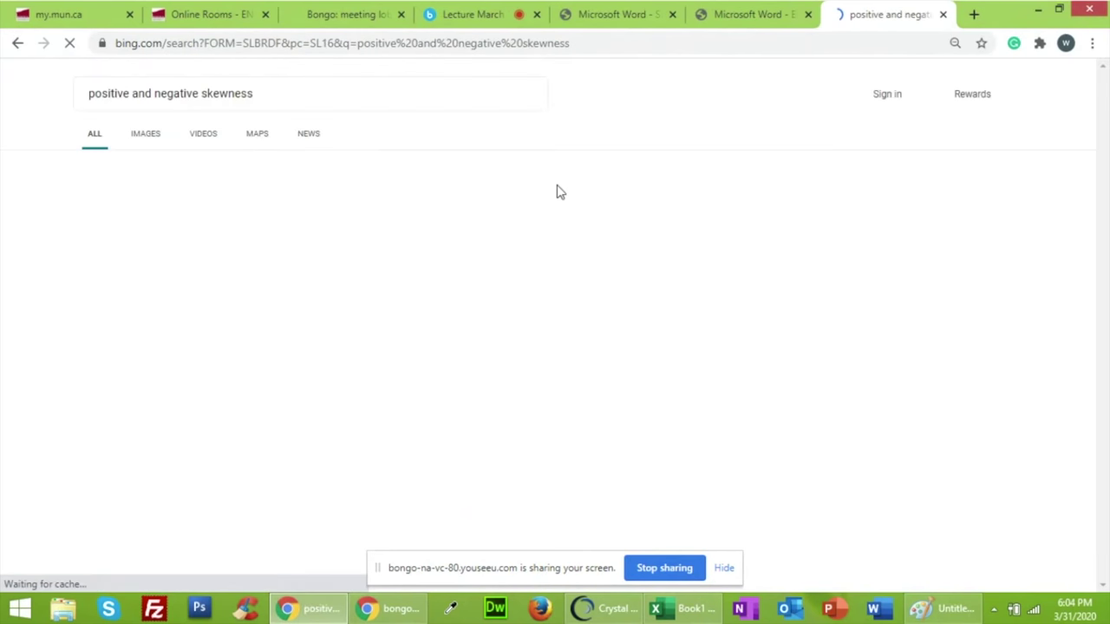
pyautogui.click(143, 139)
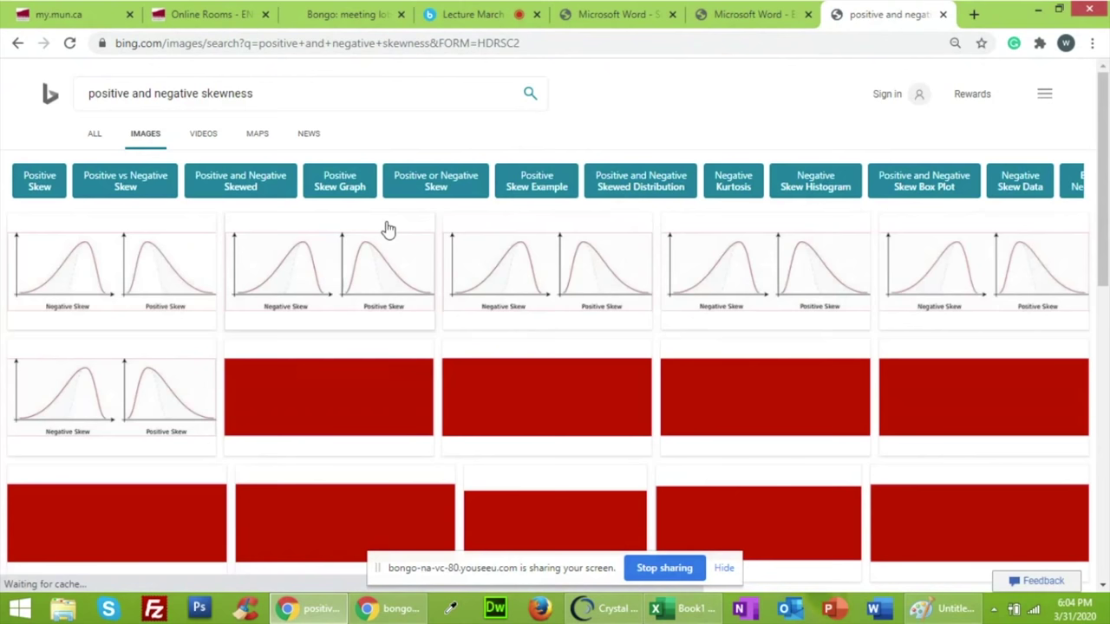
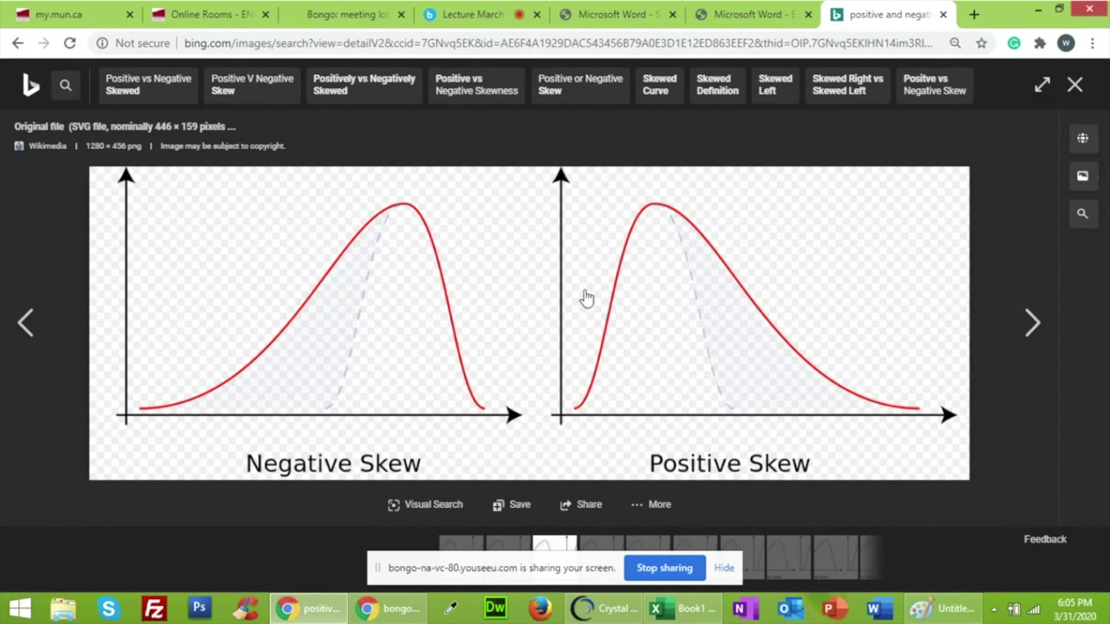
# Compare the skewness notes in Excel with the negative and positive skew diagram, including its full-size version, and return to the image result
pyautogui.click(685, 610)
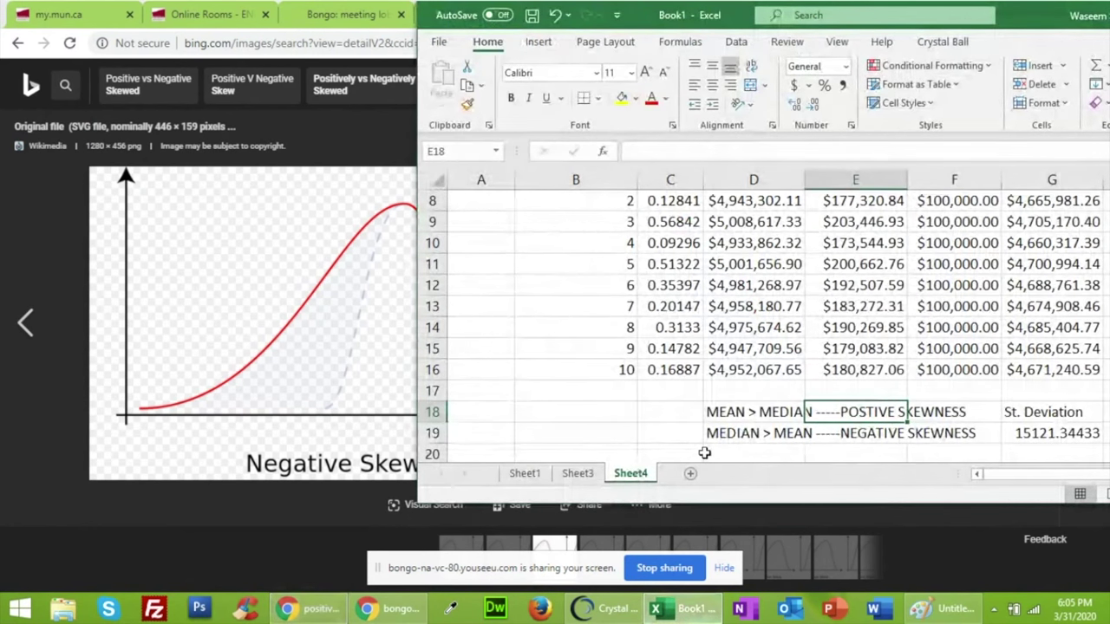
pyautogui.click(269, 374)
pyautogui.click(270, 373)
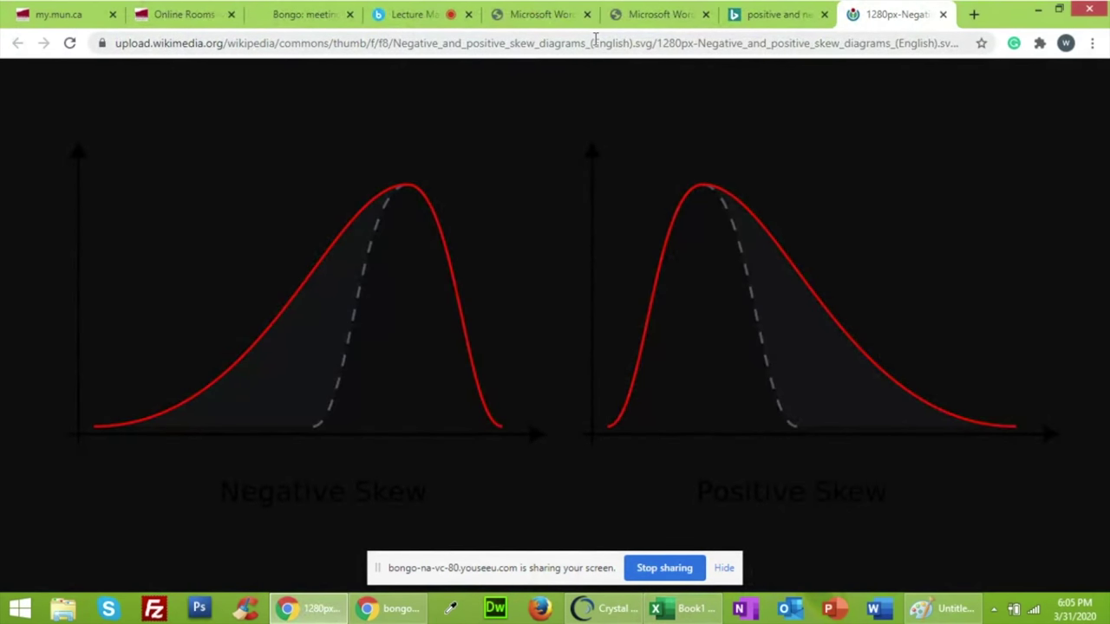
pyautogui.click(790, 10)
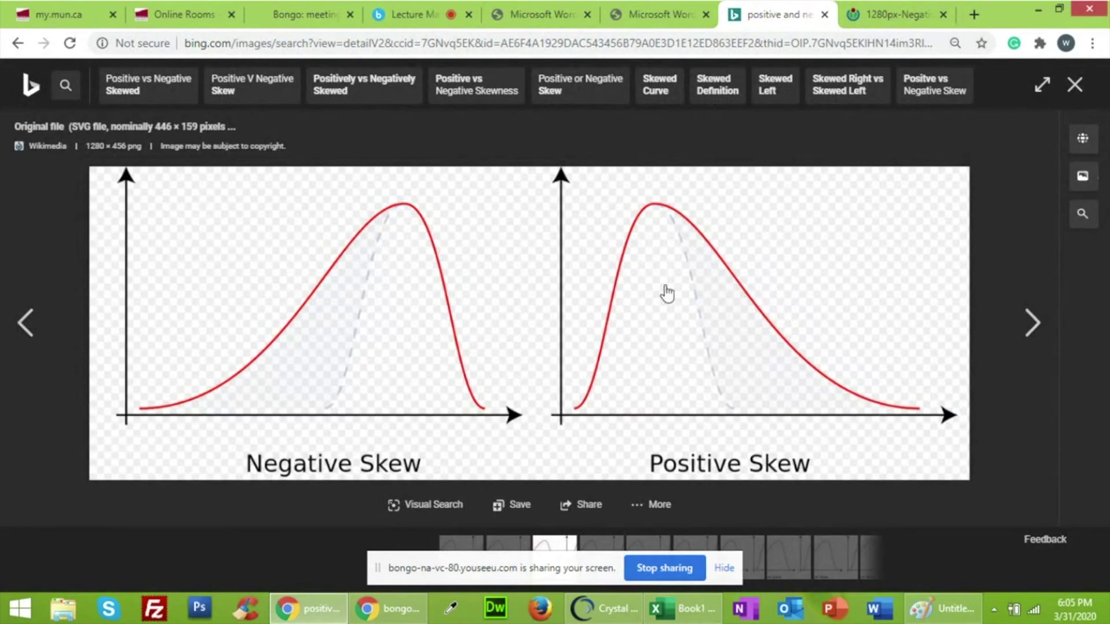
# Switch to the Excel workbook and examine the profit average in I9 and minimum in I15 beside the skew diagram
pyautogui.click(685, 608)
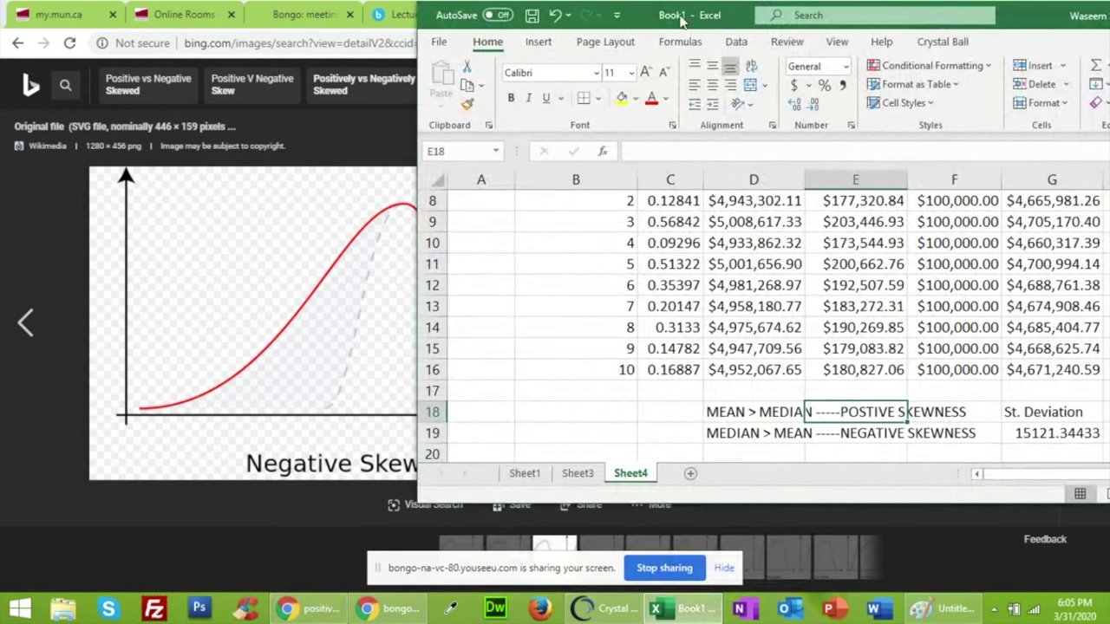
pyautogui.moveTo(682, 19); pyautogui.dragTo(468, 52)
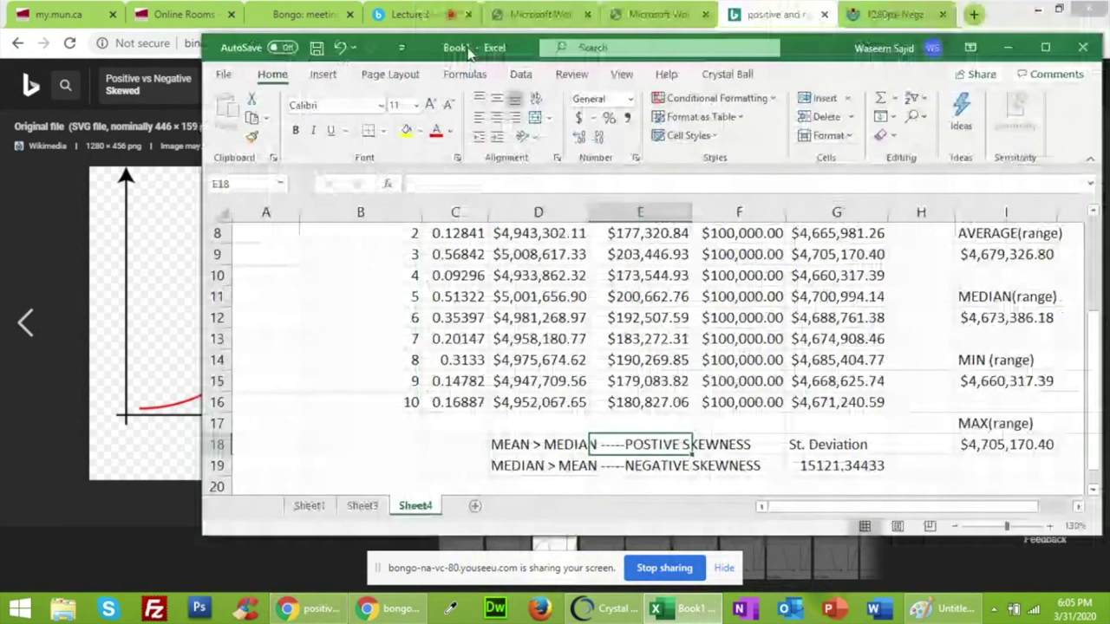
pyautogui.click(1093, 213)
pyautogui.click(1093, 213)
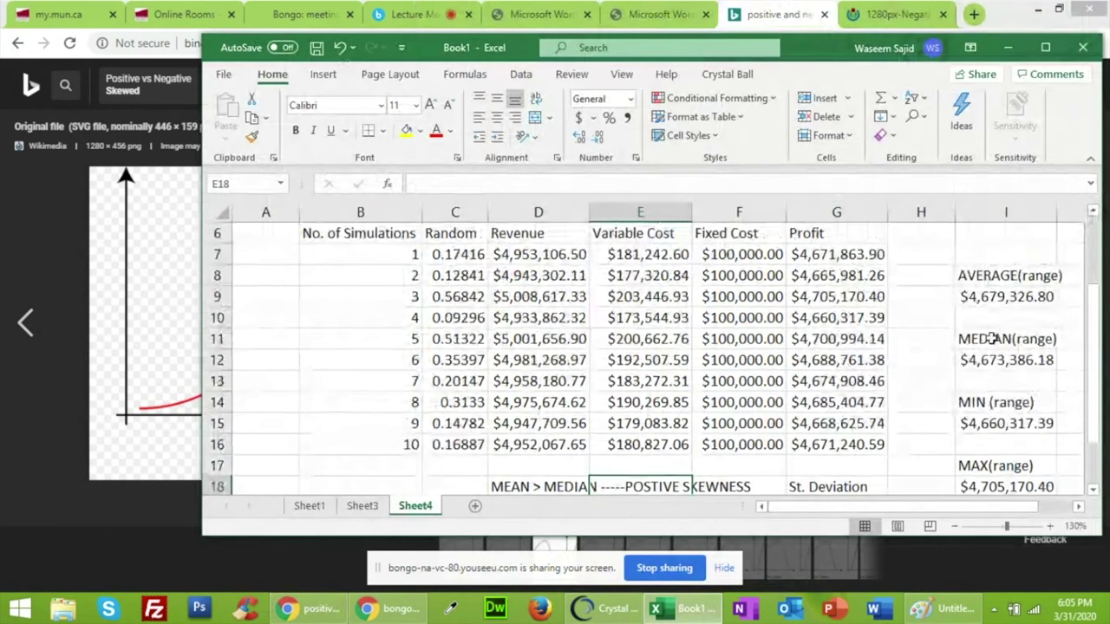
pyautogui.click(1005, 295)
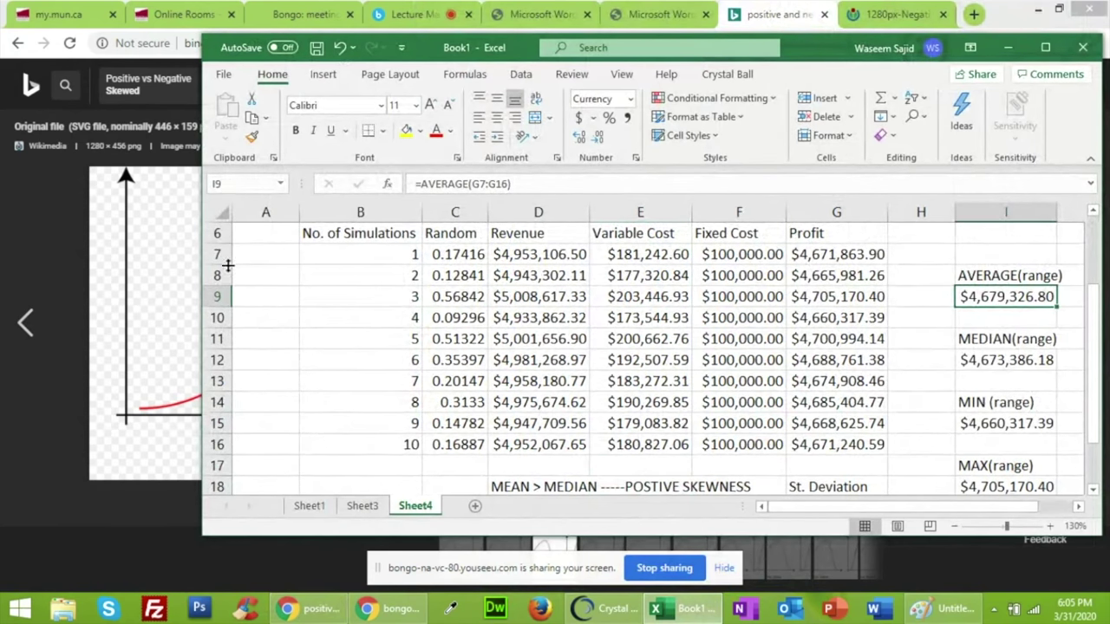
pyautogui.click(988, 423)
# Revisit the skew diagram at full size and in the image result, and check the Crystal Ball example PDF
pyautogui.click(113, 382)
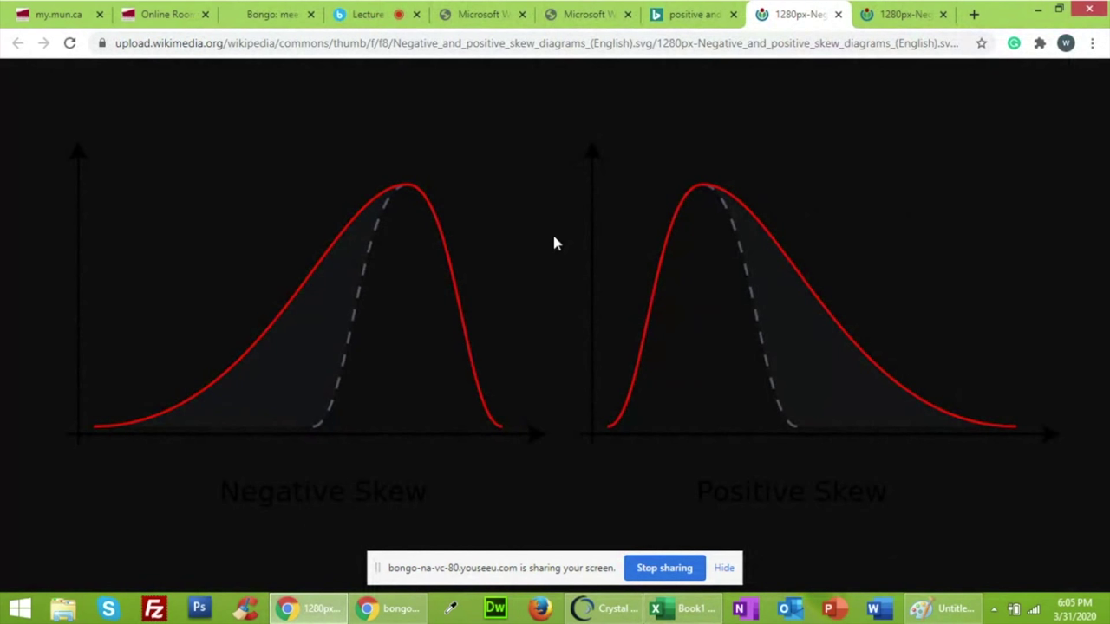
pyautogui.click(671, 15)
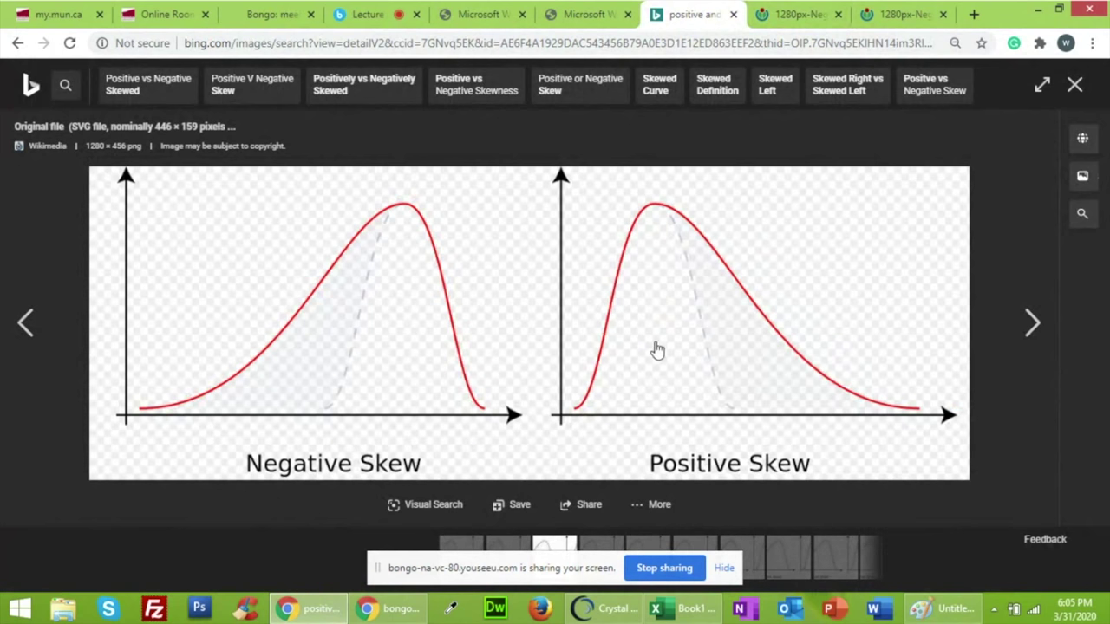
pyautogui.click(494, 11)
pyautogui.click(589, 12)
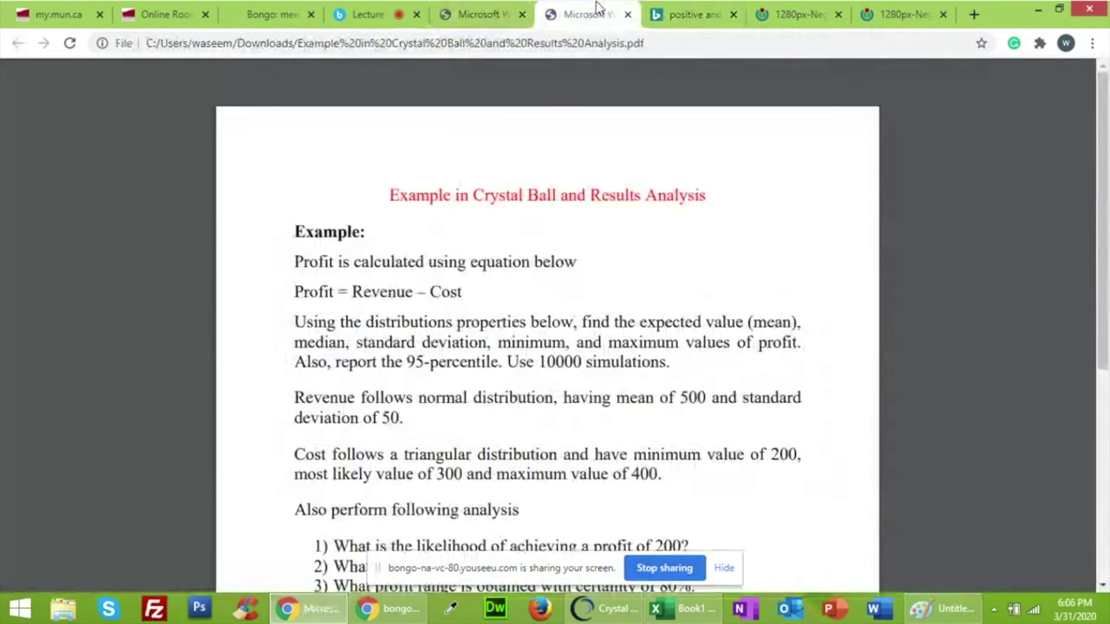
# Return to the meeting page and move the workbook window aside to read the public chat
pyautogui.click(406, 10)
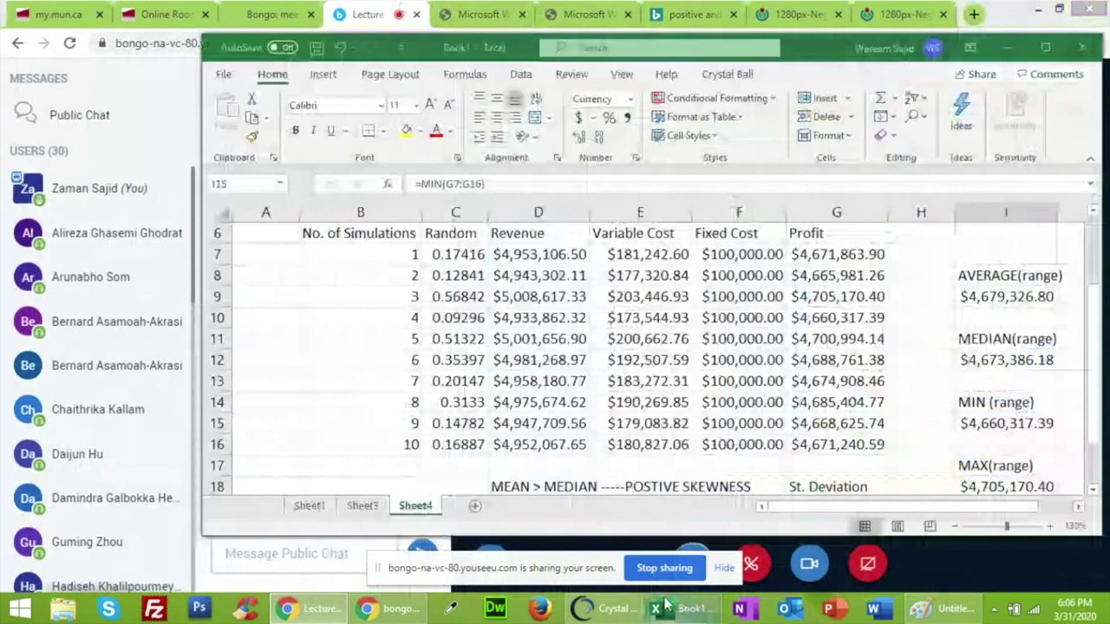
pyautogui.hotkey('alt', 'Tab')
pyautogui.moveTo(427, 48); pyautogui.dragTo(600, 23)
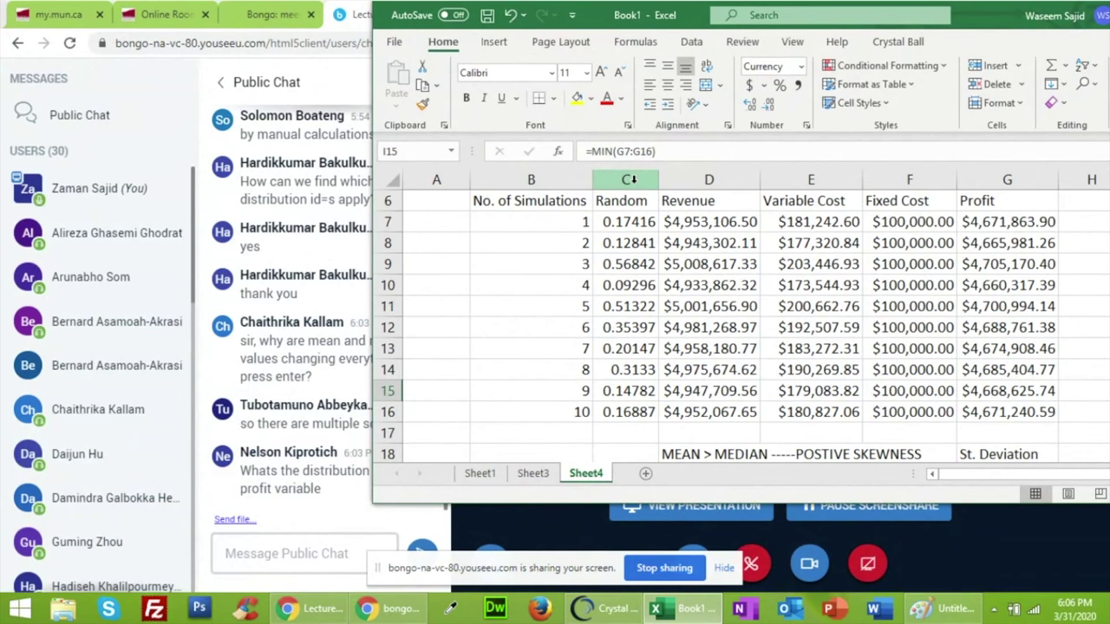
# Add the note "PERCENTILE(range,x)" in cell C20 below the simulation table
pyautogui.click(676, 374)
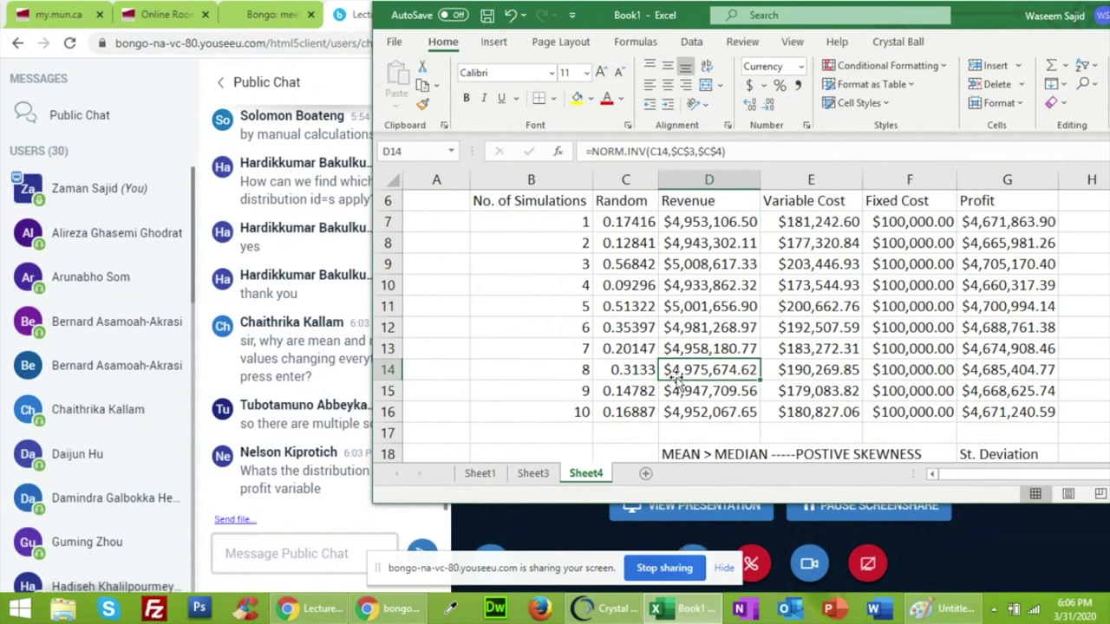
pyautogui.press('Down')
pyautogui.press('Down')
pyautogui.press('Down')
pyautogui.press('Down')
pyautogui.press('Down')
pyautogui.press('Down')
pyautogui.press('Down')
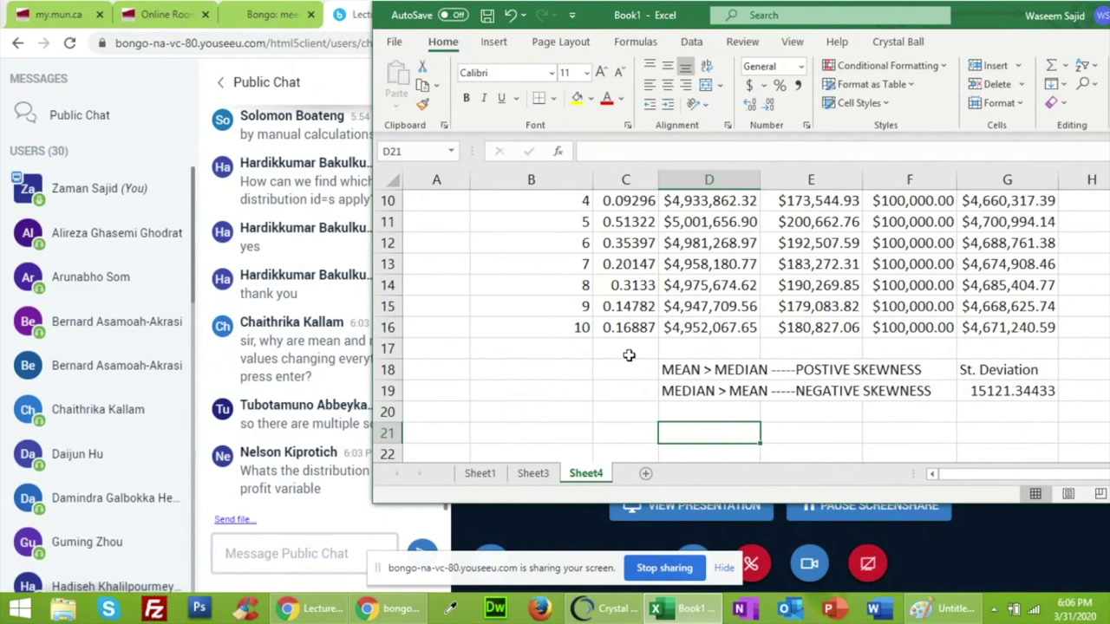
pyautogui.click(617, 416)
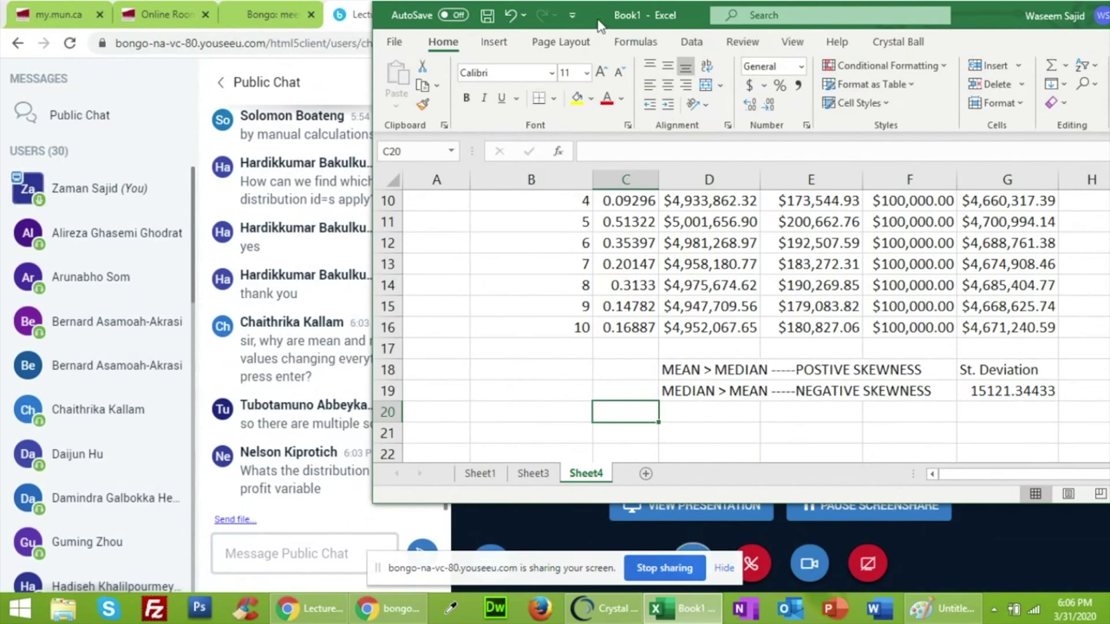
pyautogui.moveTo(598, 24); pyautogui.dragTo(250, 40)
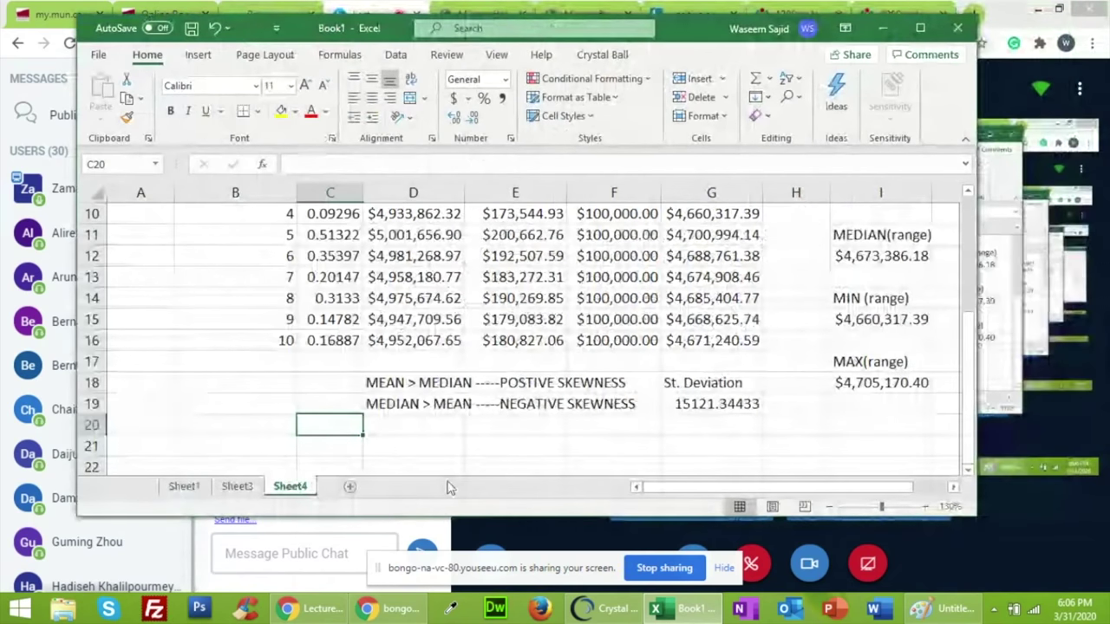
pyautogui.write('P')
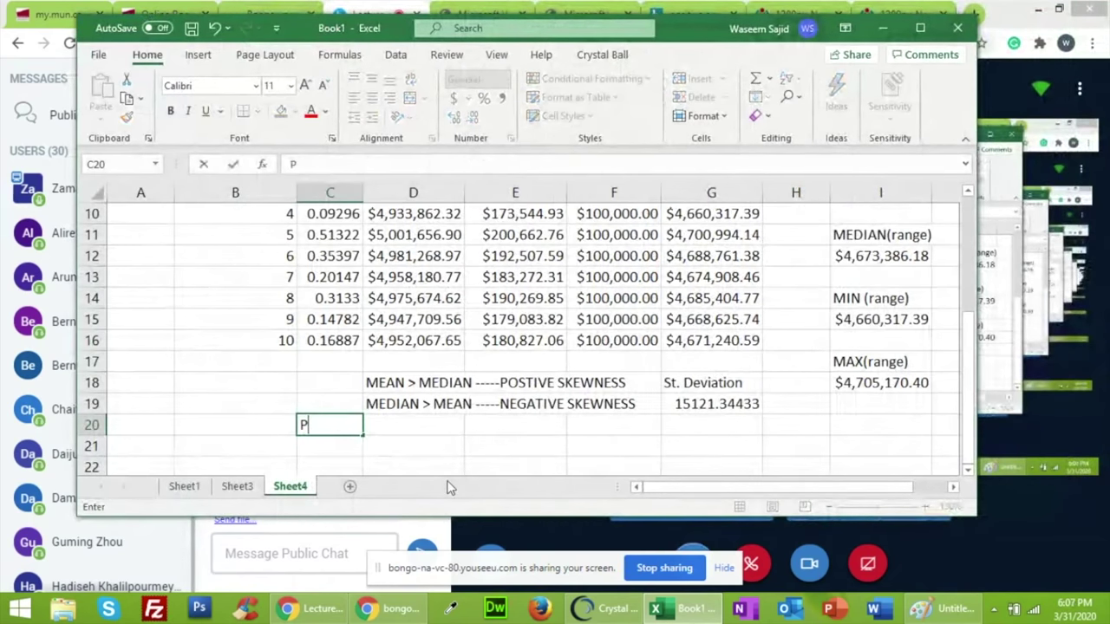
pyautogui.write('ERCENTILE')
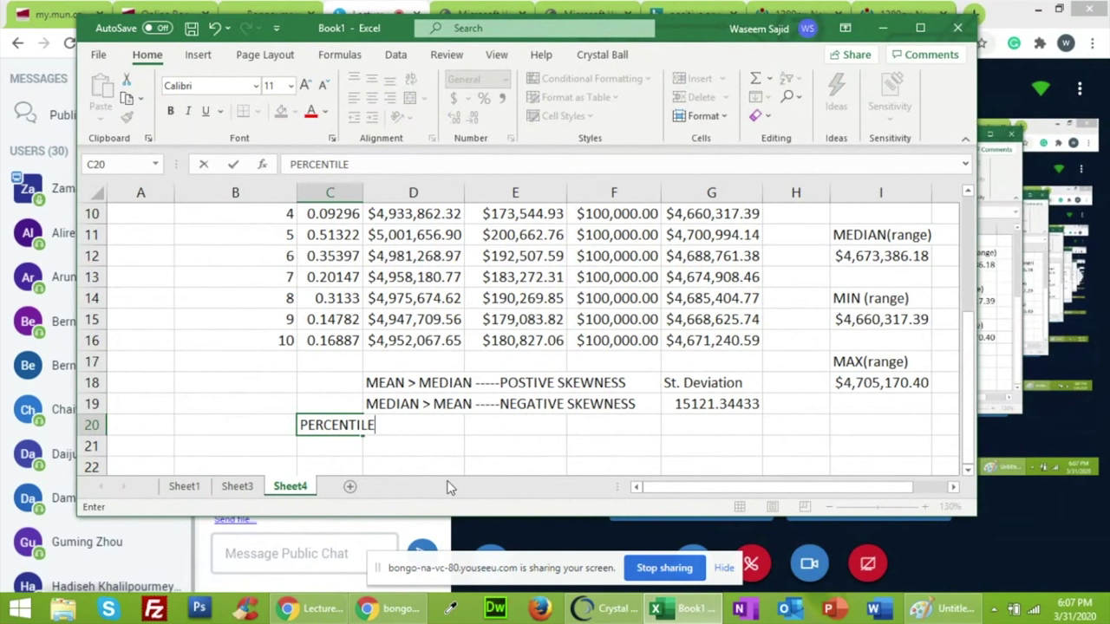
pyautogui.write('(range,')
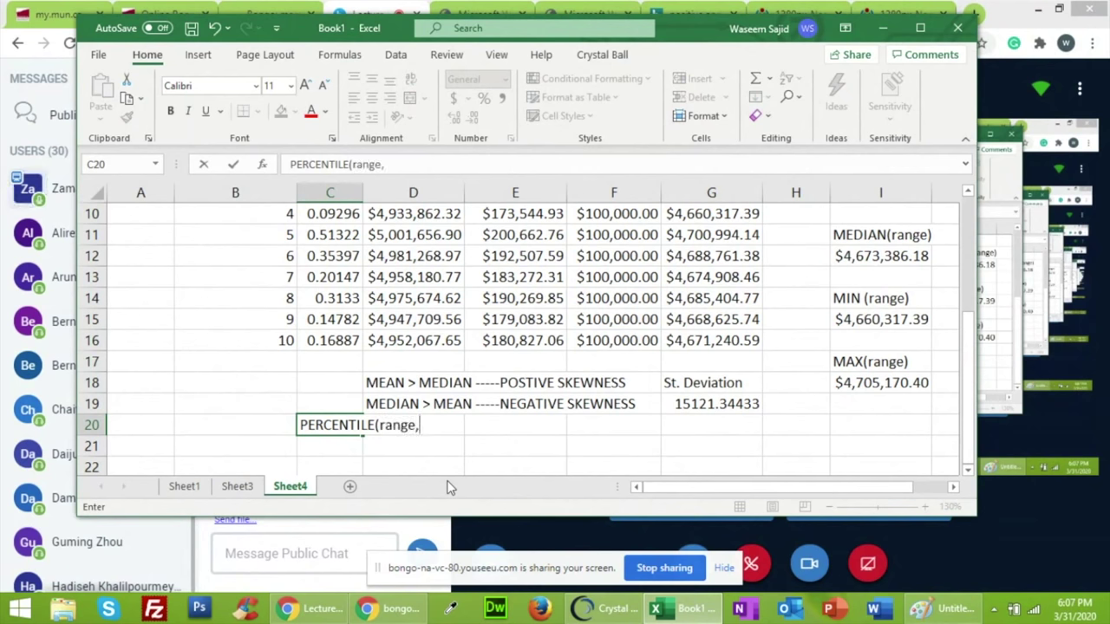
pyautogui.write('x)')
pyautogui.press('Return')
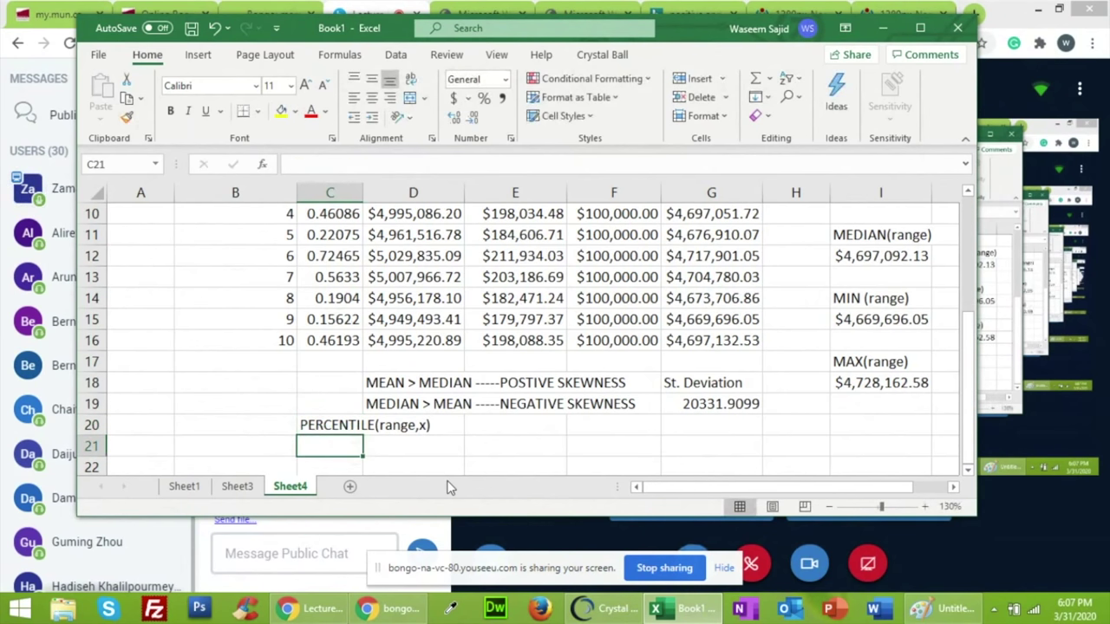
# Enter =PERCENTILE(G7:G16,95) in cell C21 for the profit column
pyautogui.write('=per')
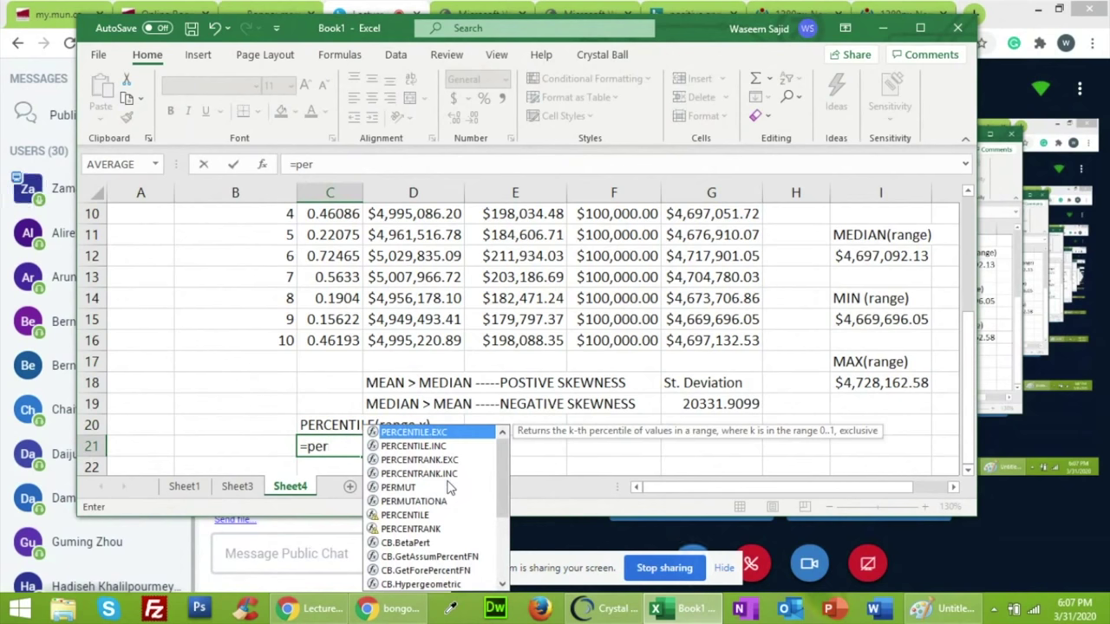
pyautogui.write('ce')
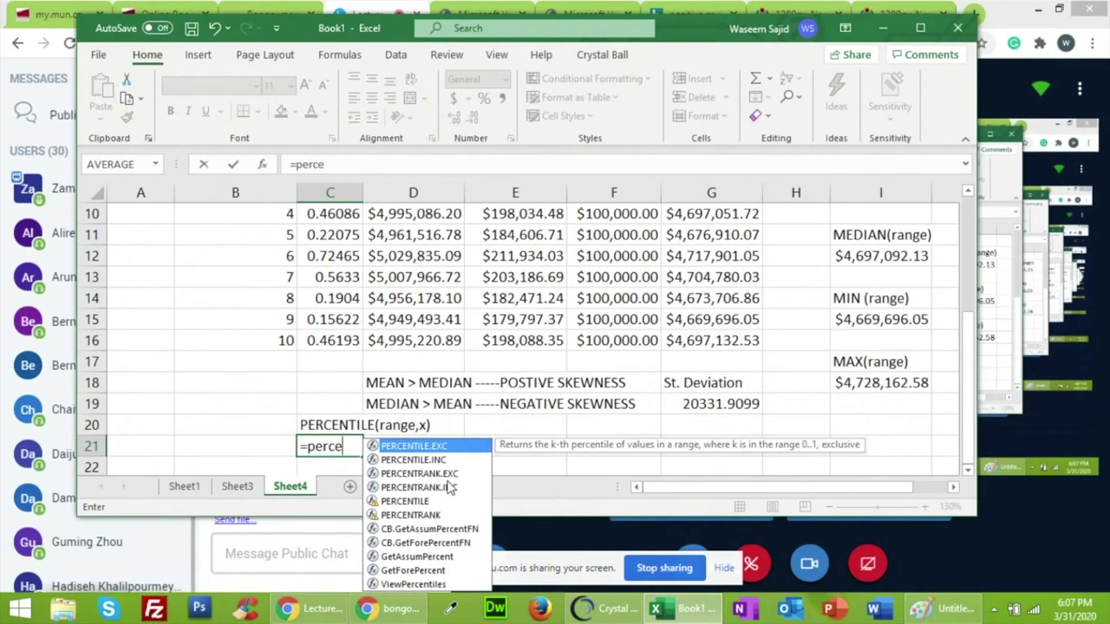
pyautogui.write('n')
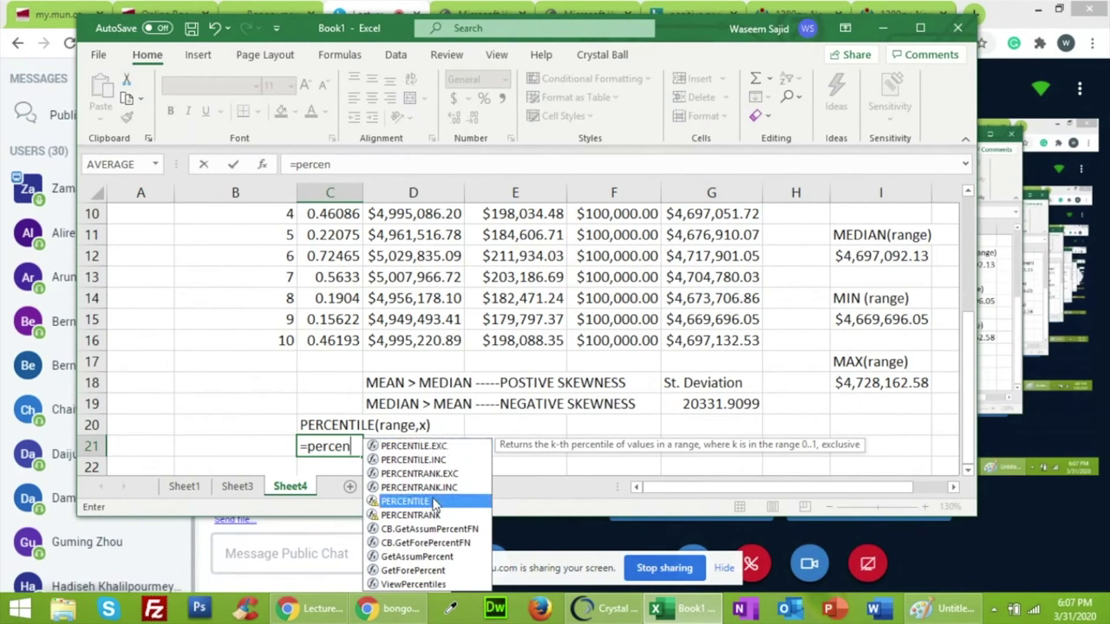
pyautogui.doubleClick(438, 501)
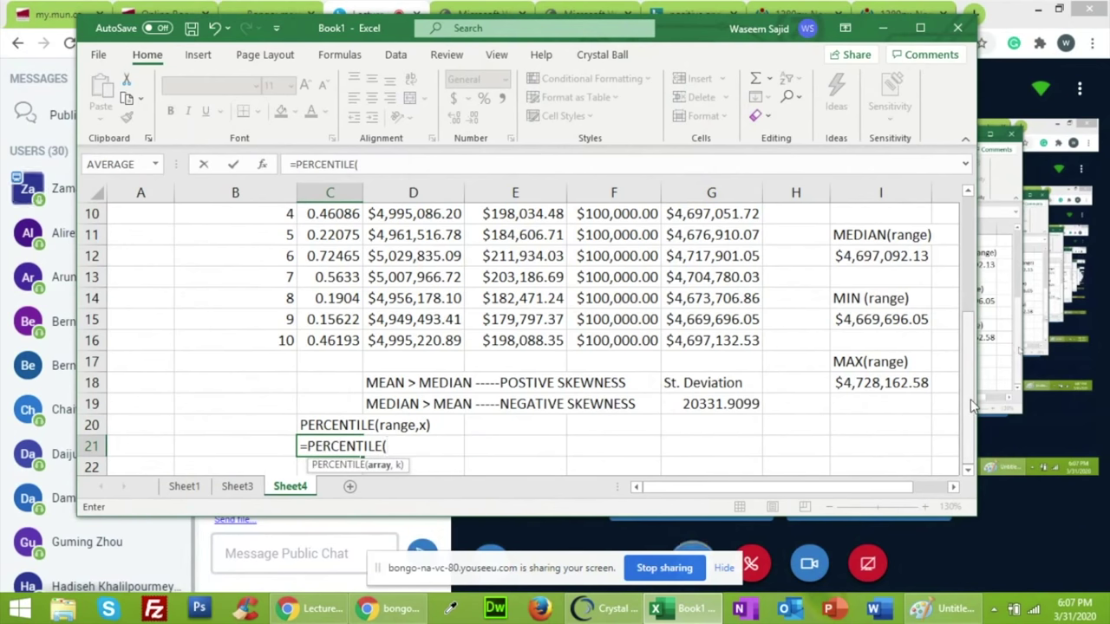
pyautogui.moveTo(971, 405); pyautogui.dragTo(971, 351)
pyautogui.moveTo(720, 251); pyautogui.dragTo(724, 440)
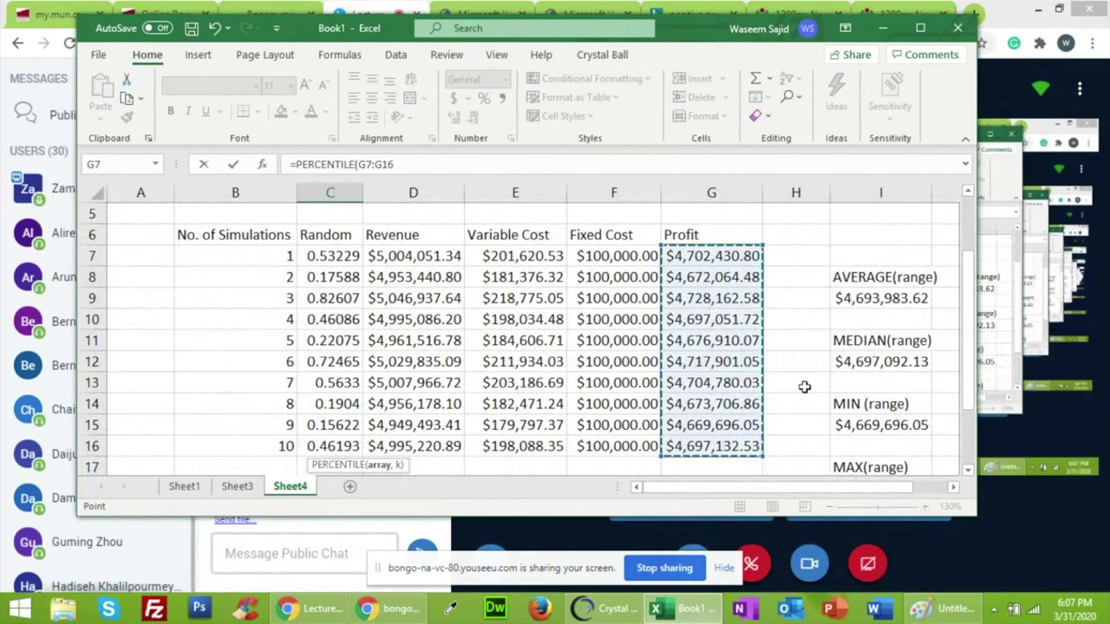
pyautogui.click(968, 470)
pyautogui.moveTo(966, 473); pyautogui.dragTo(967, 474)
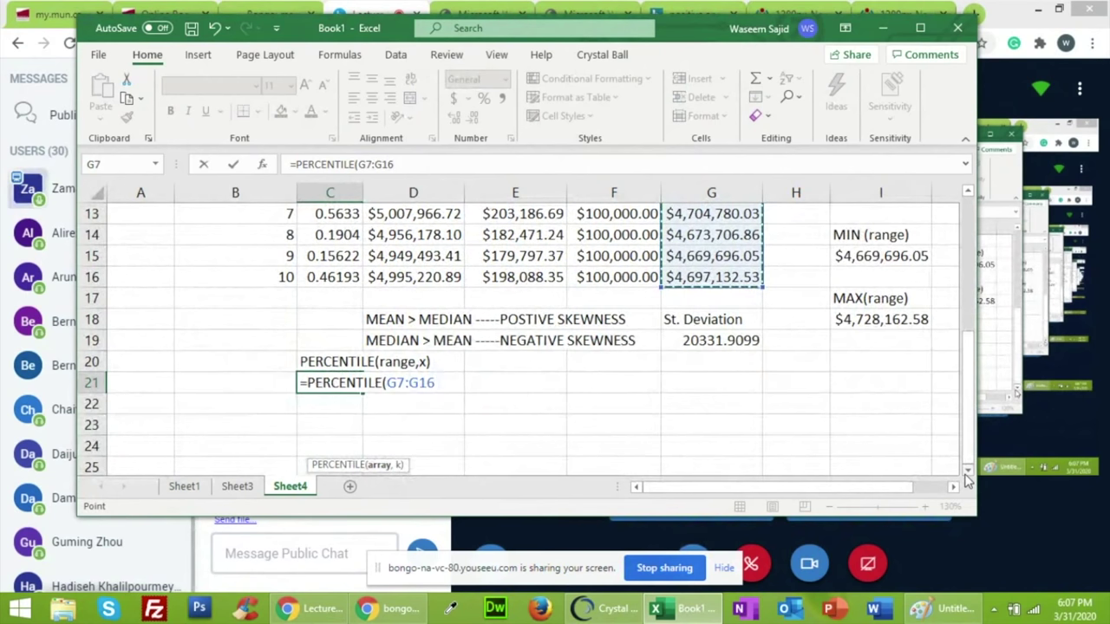
pyautogui.write(',')
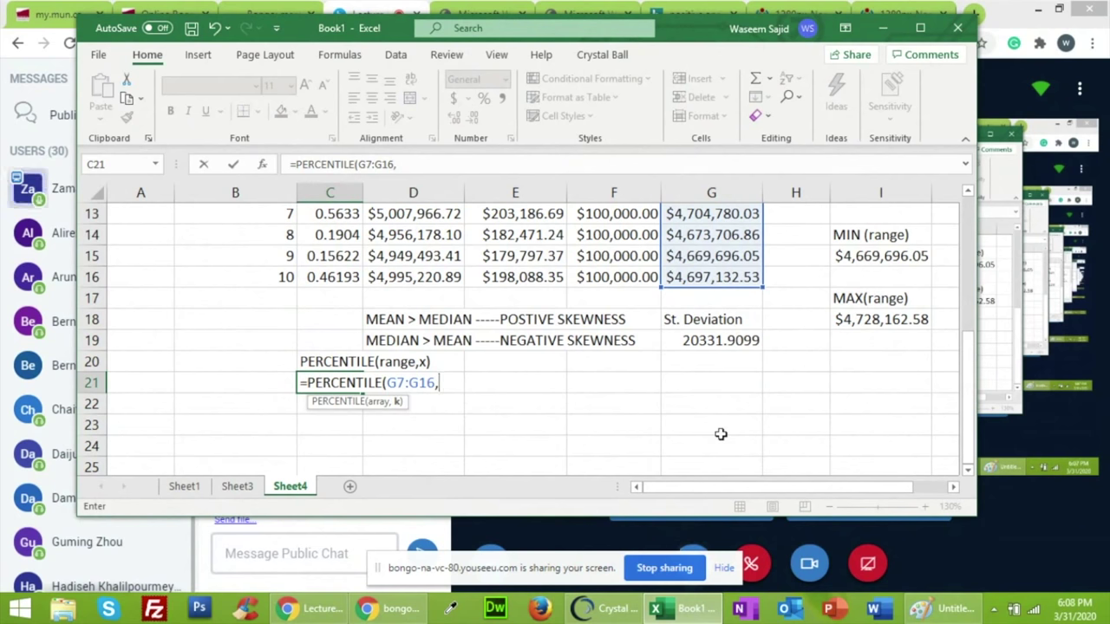
pyautogui.press('BackSpace')
pyautogui.write('95')
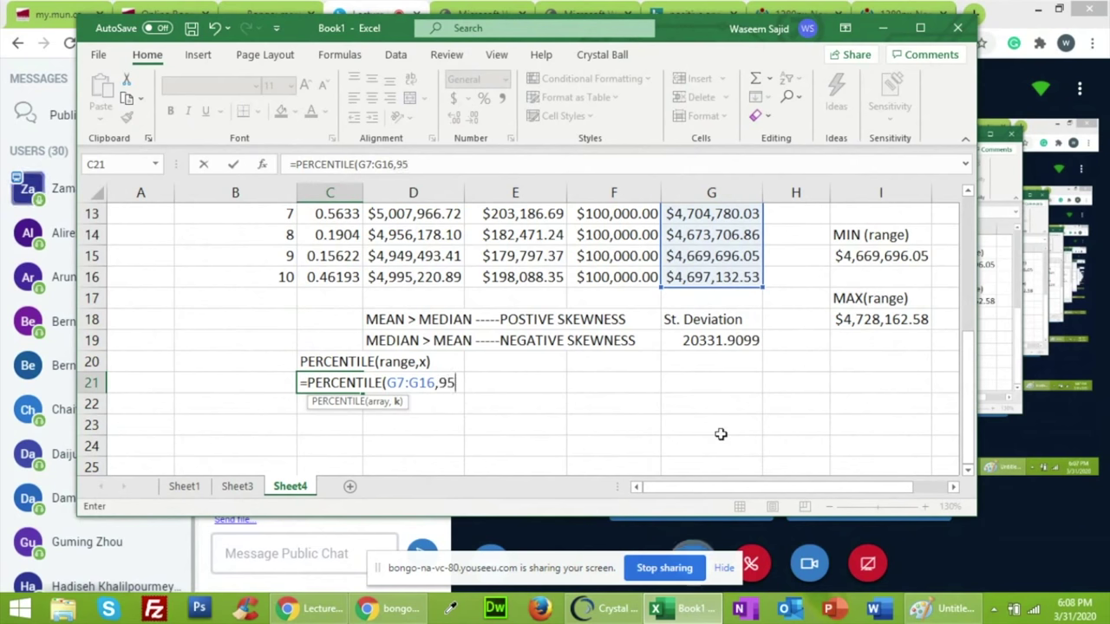
pyautogui.write(')')
pyautogui.press('Return')
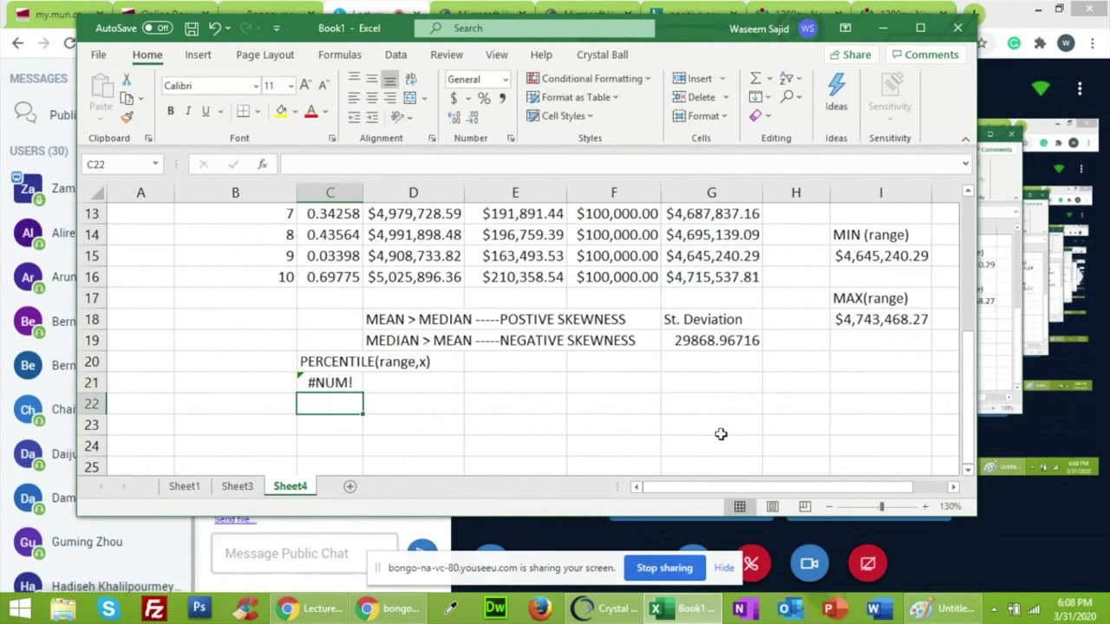
# Correct the percentile argument of the formula in C21 to 0.95
pyautogui.press('Up')
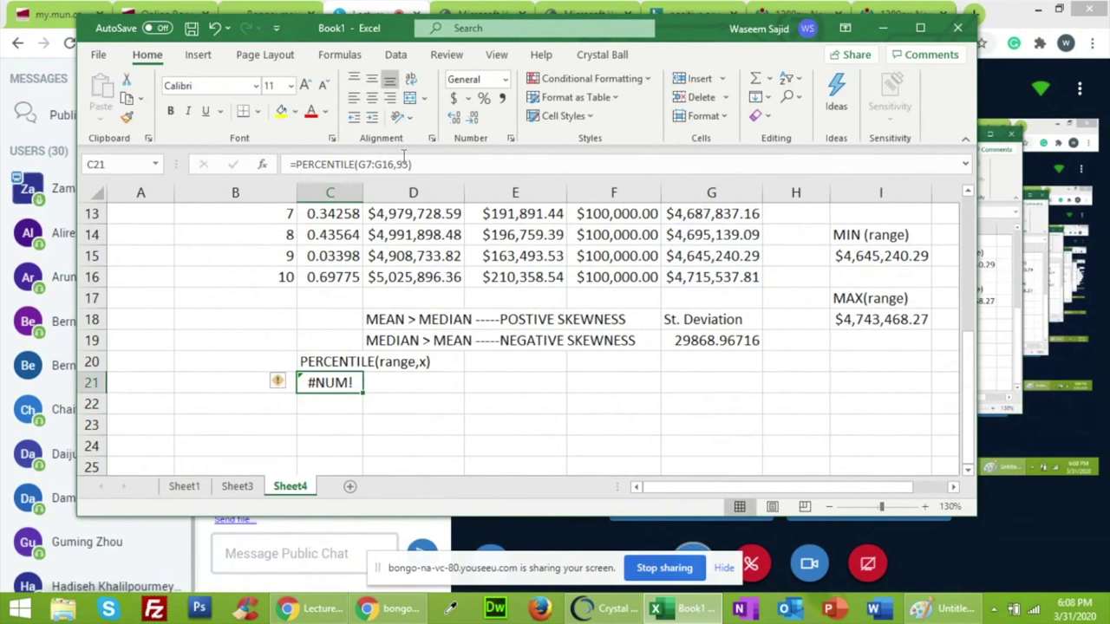
pyautogui.click(400, 163)
pyautogui.write('0.')
pyautogui.press('Return')
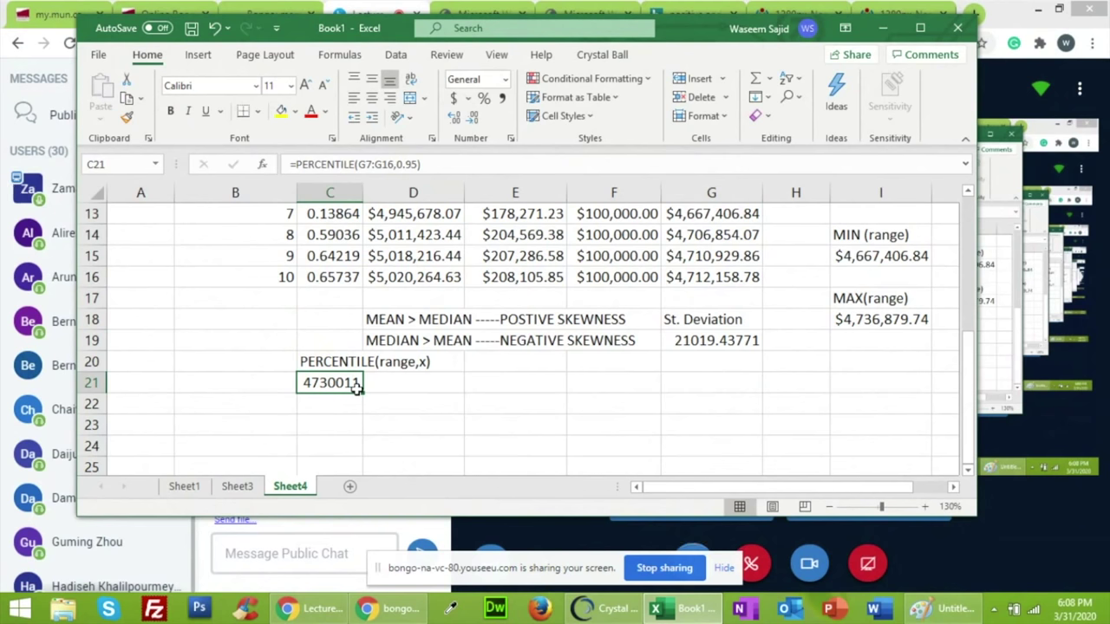
# Label the percentile result by entering "95th Percentile" in cell B21
pyautogui.click(260, 389)
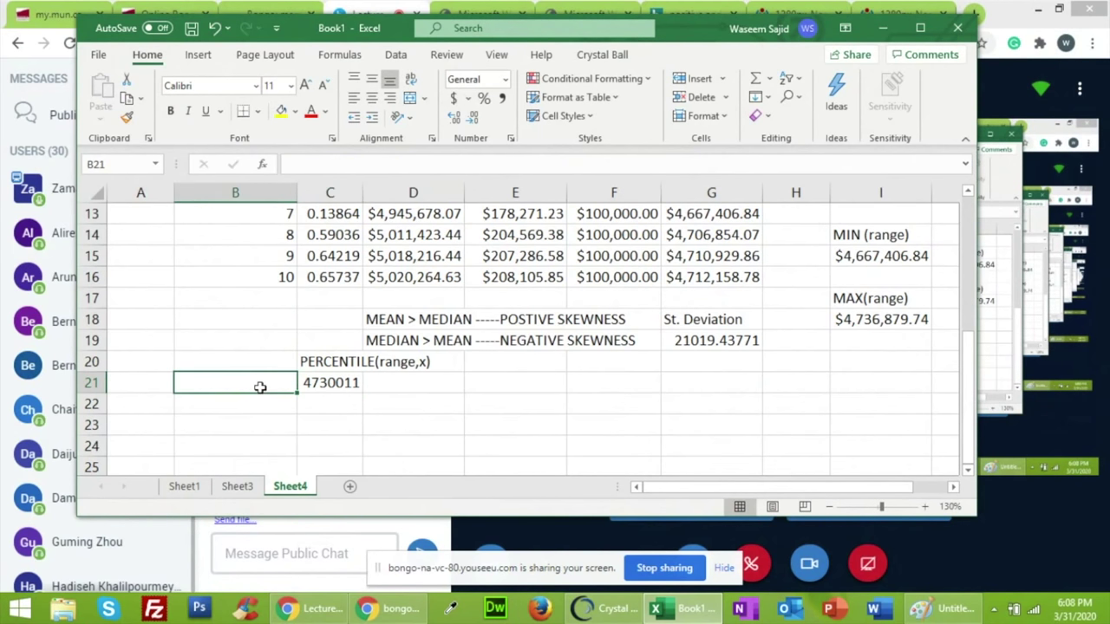
pyautogui.write('95th ')
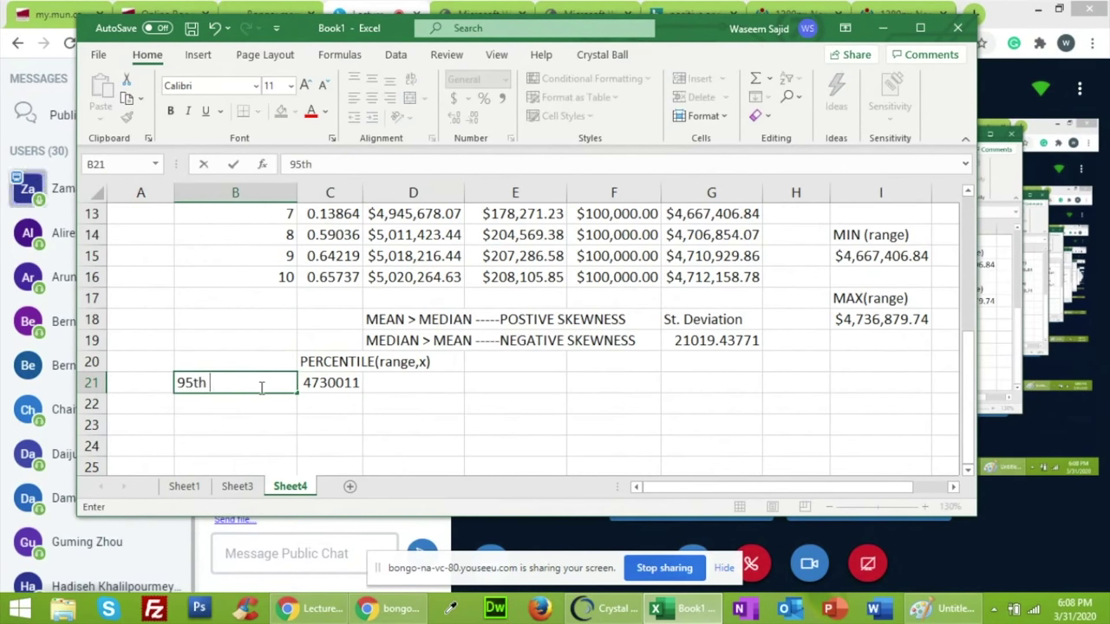
pyautogui.write('Percentile')
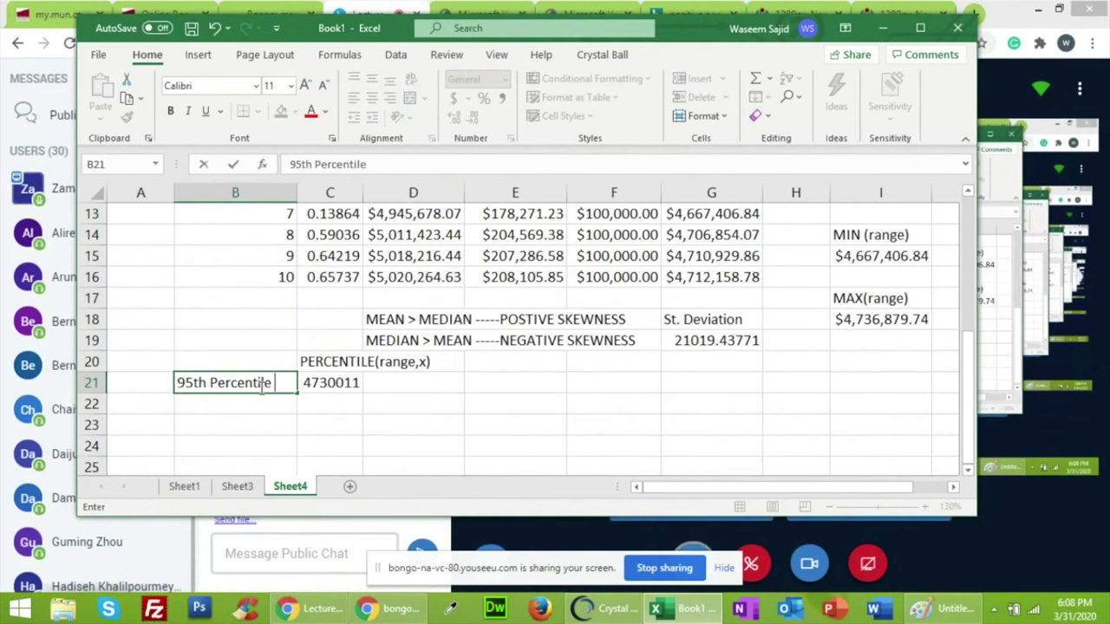
pyautogui.press('Return')
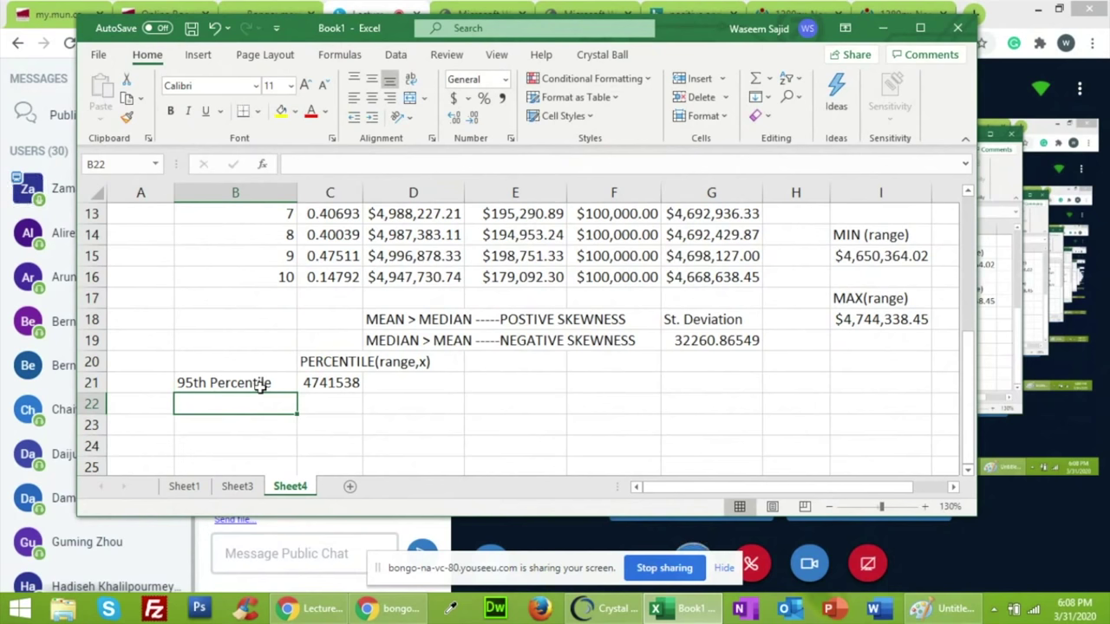
# Add the percentile labels "5th", "75th" and "25th" in cells B22 to B24 under the 95th Percentile label
pyautogui.click(332, 382)
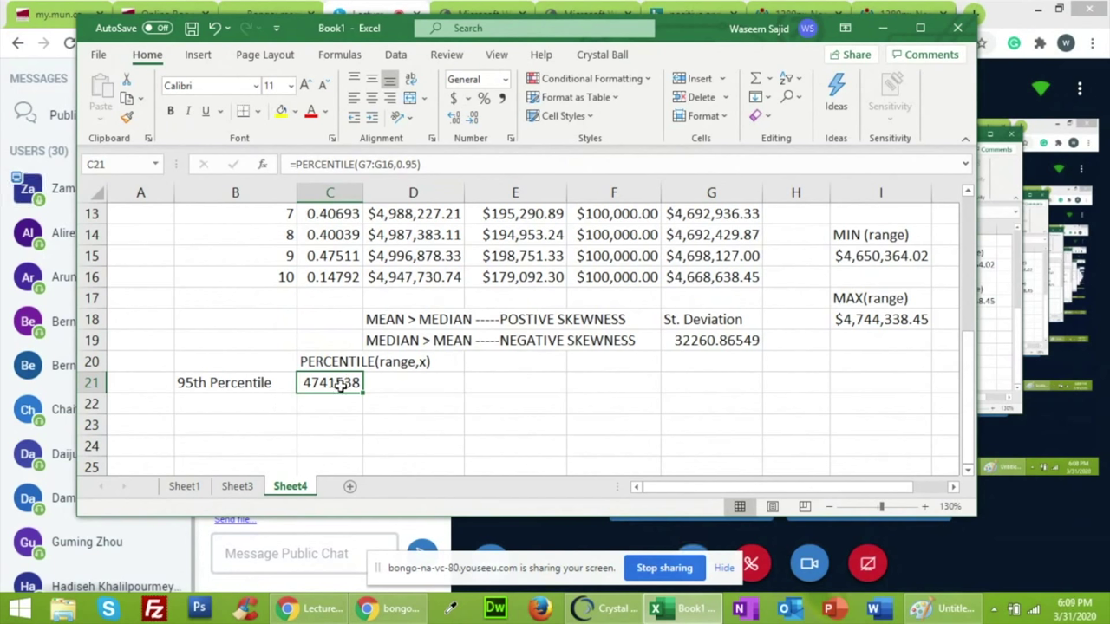
pyautogui.click(291, 404)
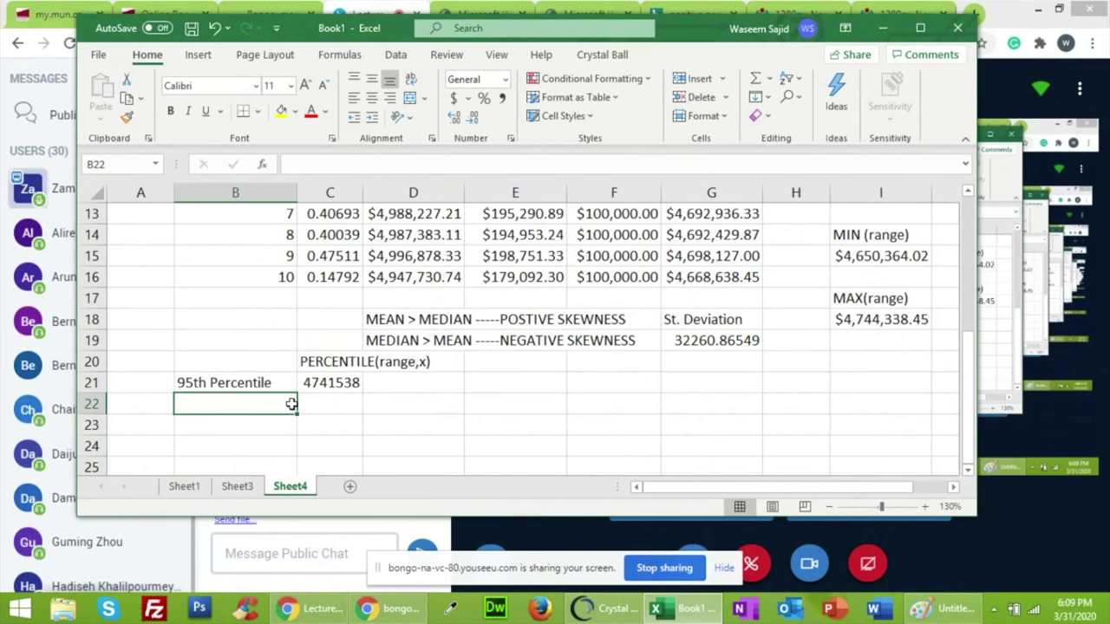
pyautogui.write('5th')
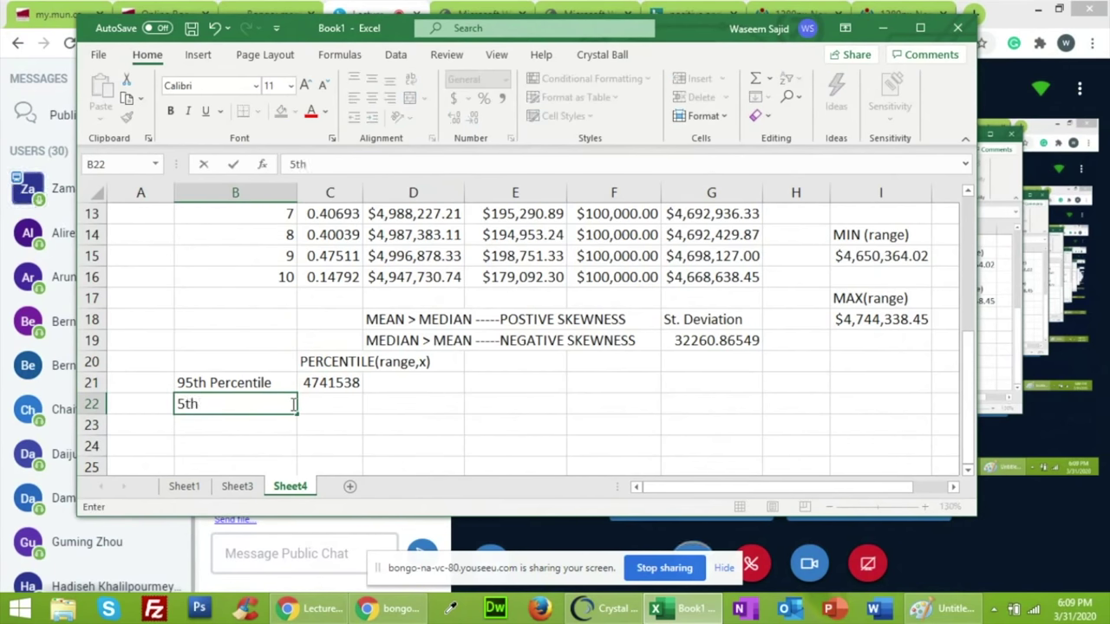
pyautogui.press('Return')
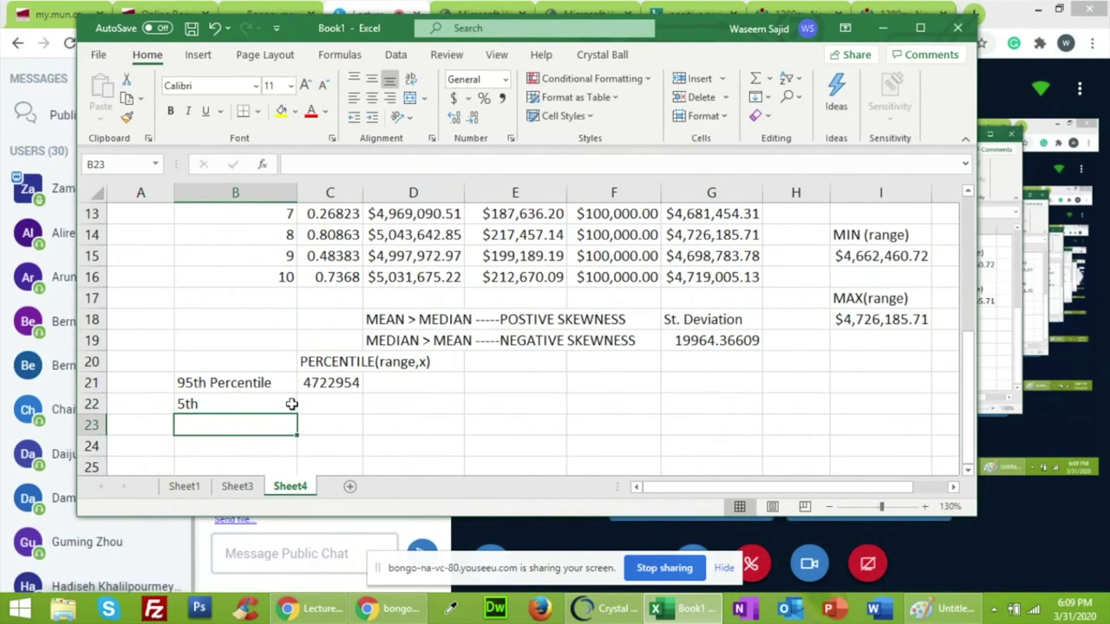
pyautogui.write('75')
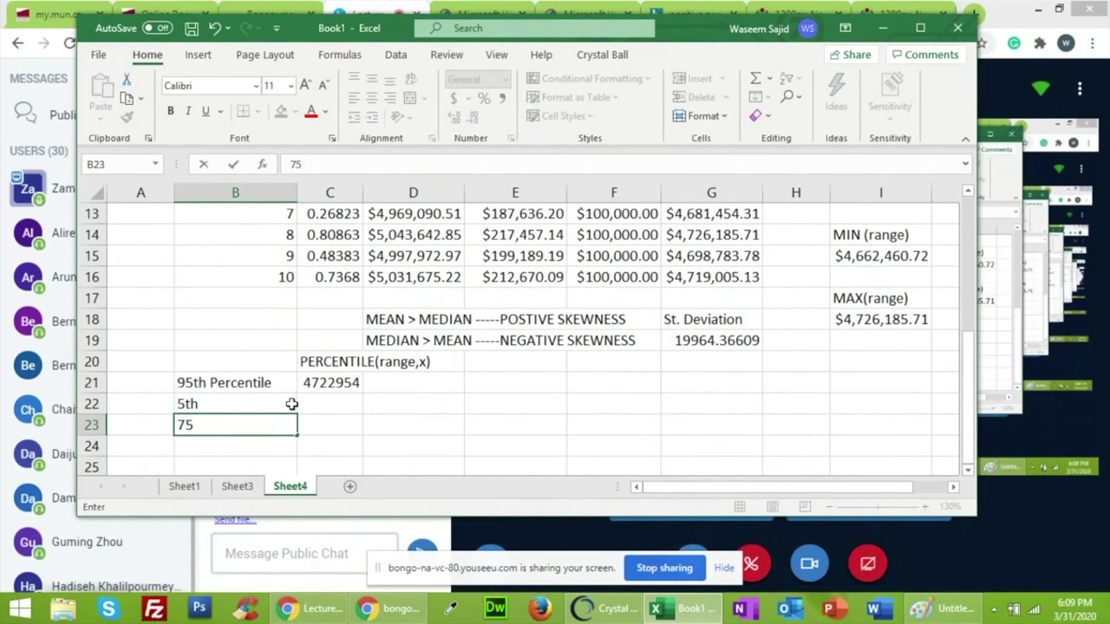
pyautogui.press('Return')
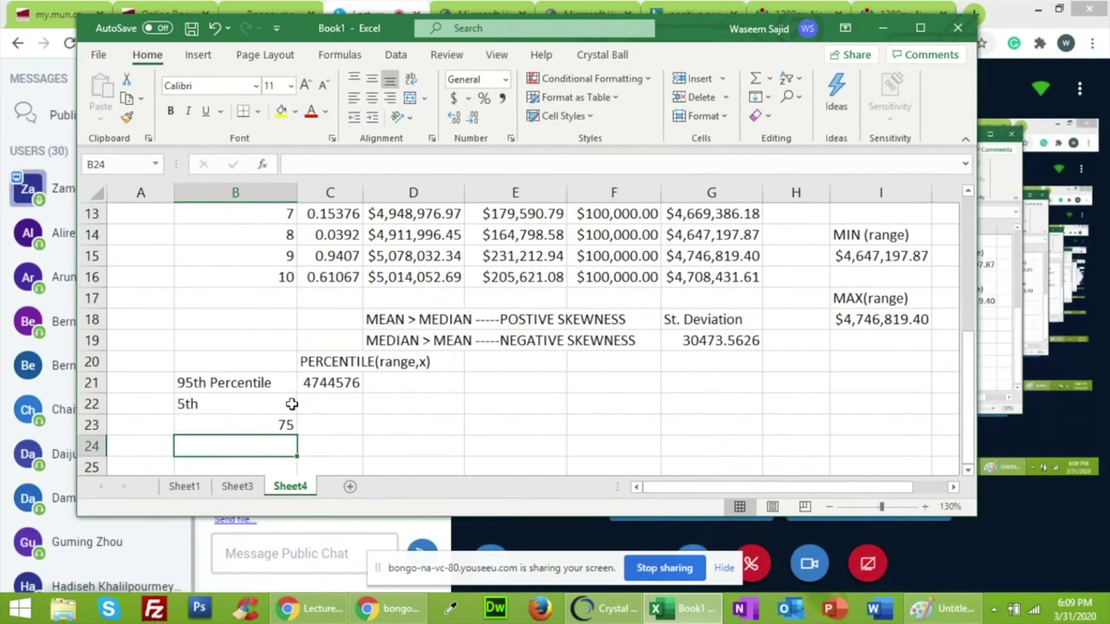
pyautogui.press('Up')
pyautogui.press('F2')
pyautogui.write('th')
pyautogui.press('Return')
pyautogui.write('25th')
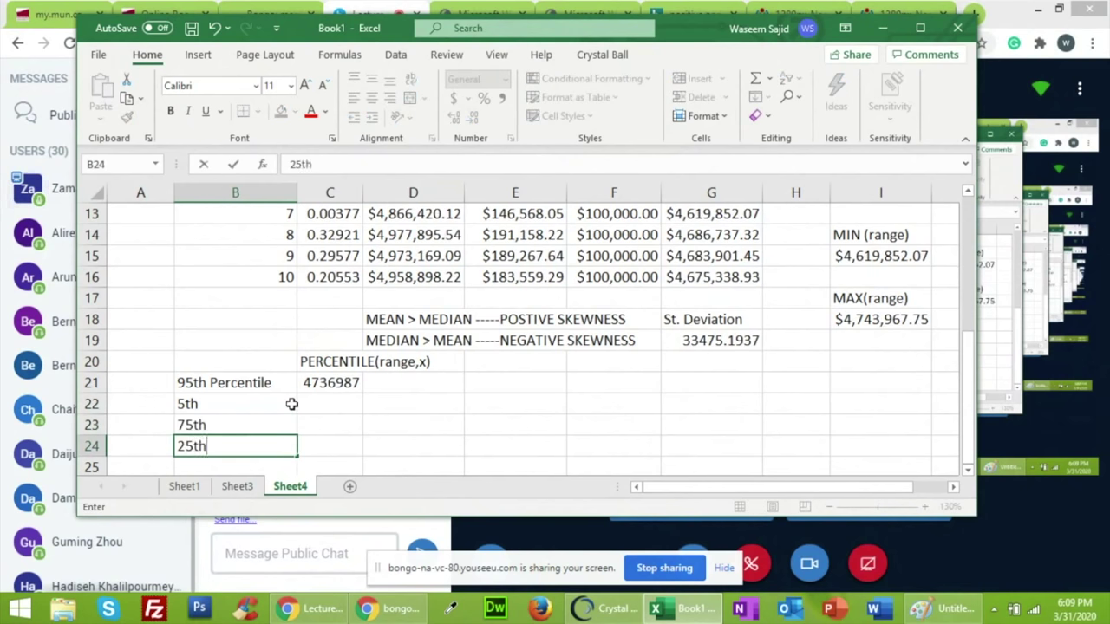
pyautogui.press('Return')
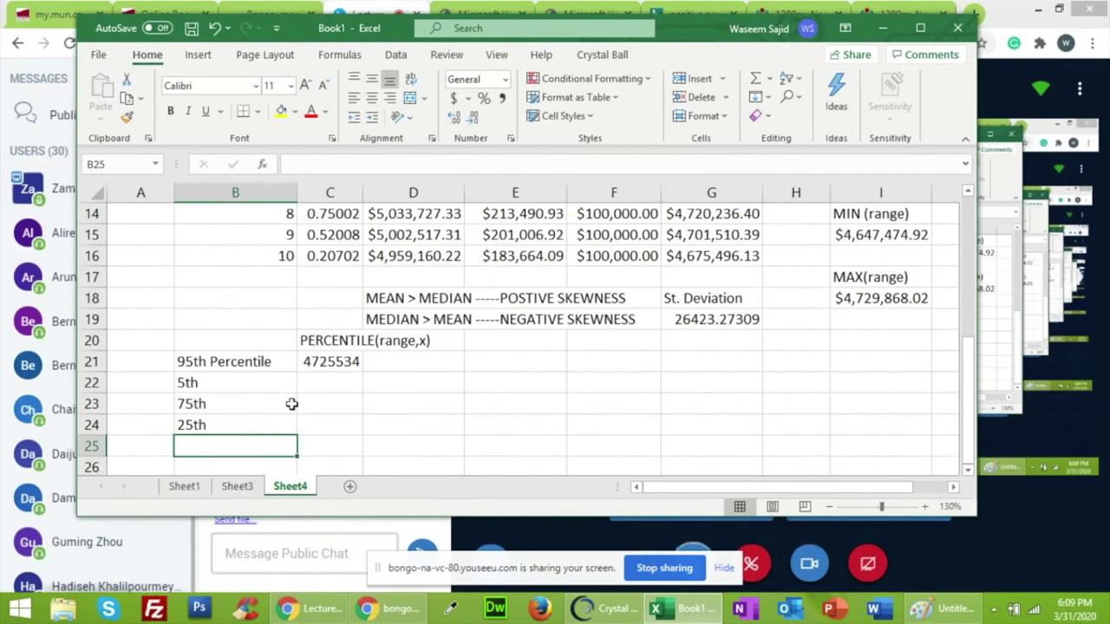
# Review the 95th percentile formula in C21 and move the workbook window aside to read the lecture's public chat
pyautogui.click(314, 362)
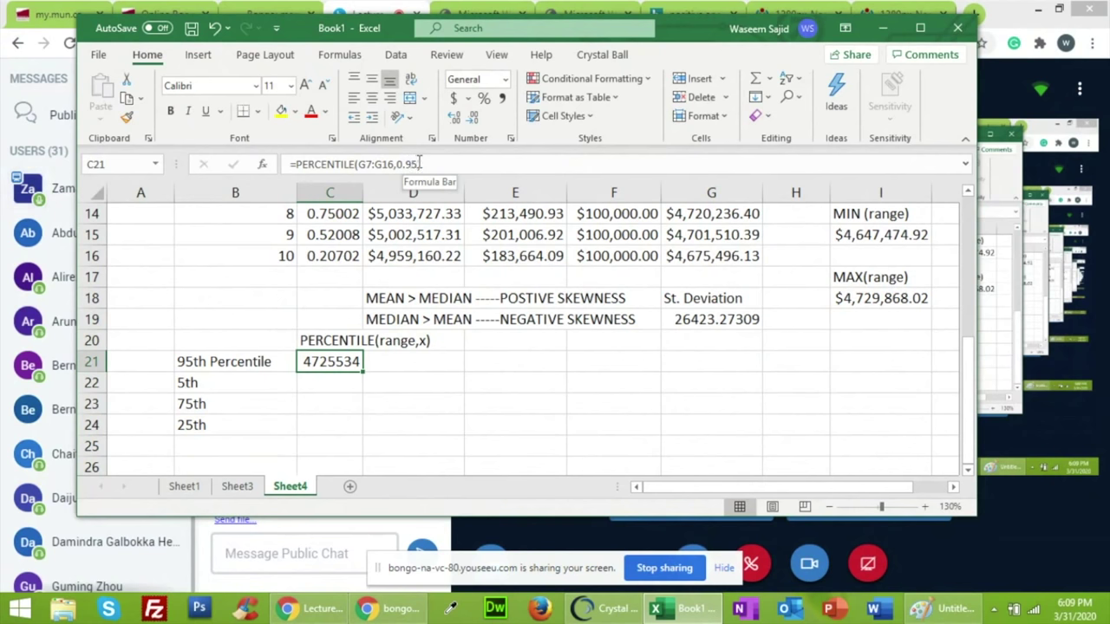
pyautogui.click(459, 384)
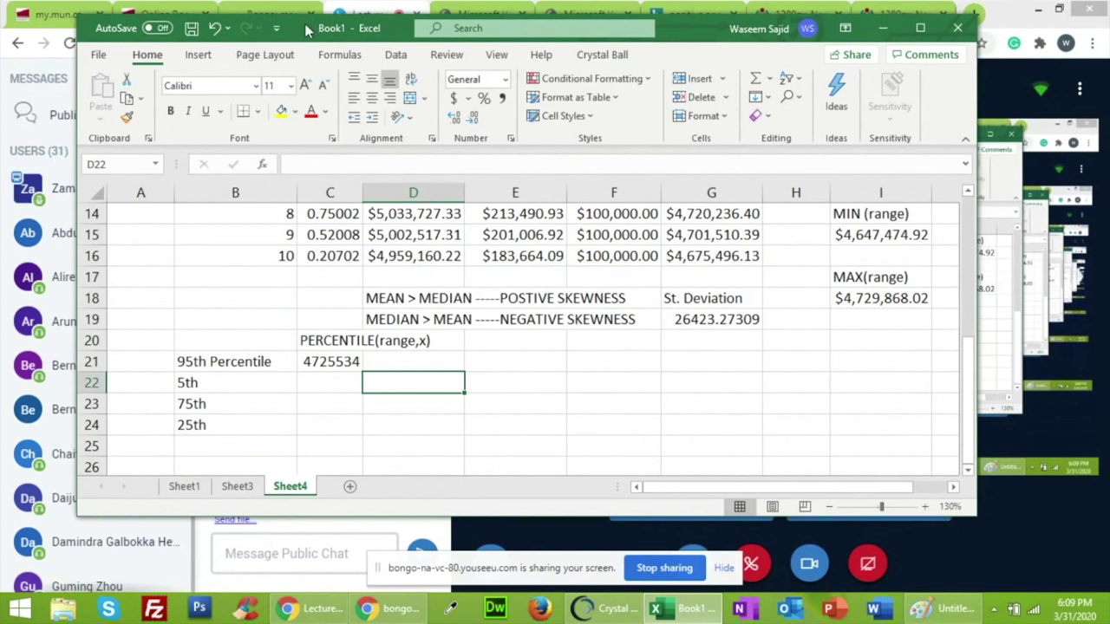
pyautogui.moveTo(305, 29); pyautogui.dragTo(661, 16)
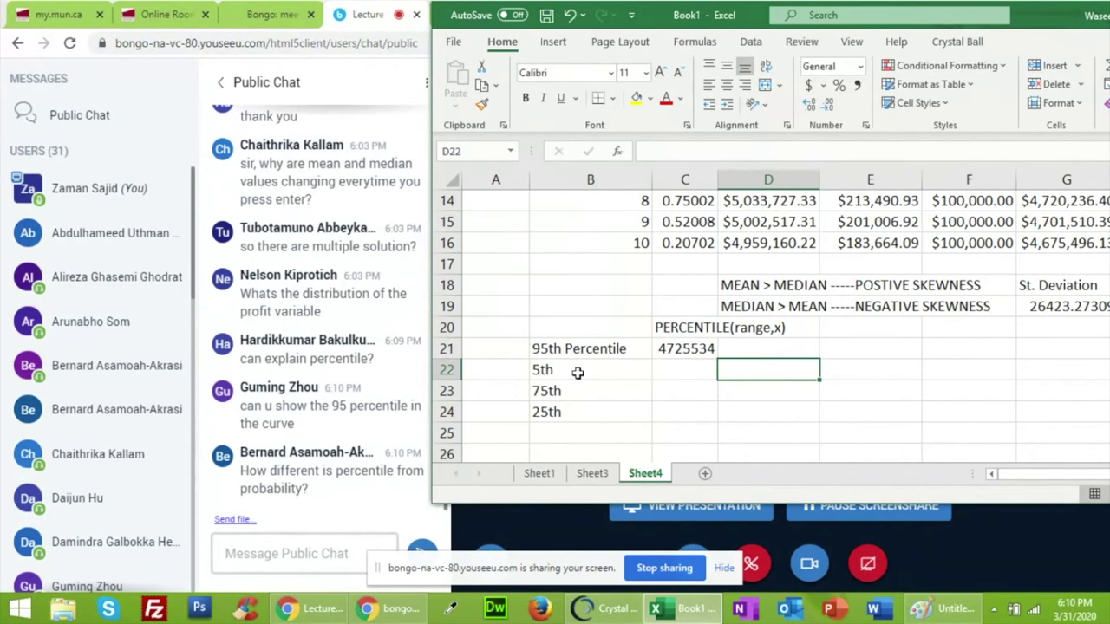
# Switch to Paint and draw a pair of axes with a rising cumulative curve using the pencil at its thickest line size
pyautogui.click(934, 606)
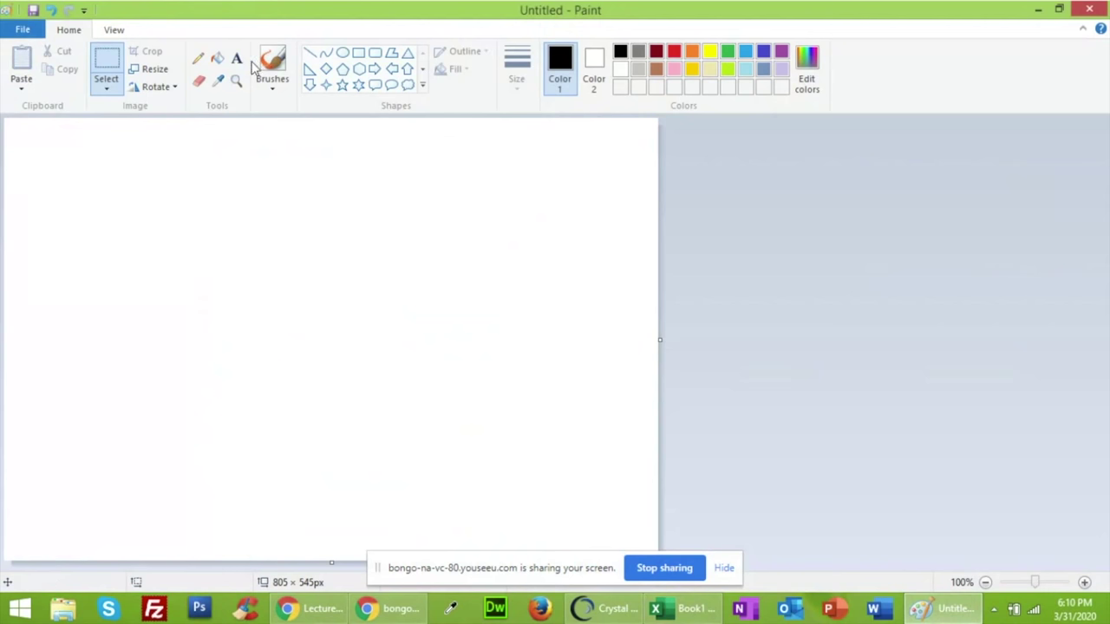
pyautogui.click(198, 58)
pyautogui.click(518, 78)
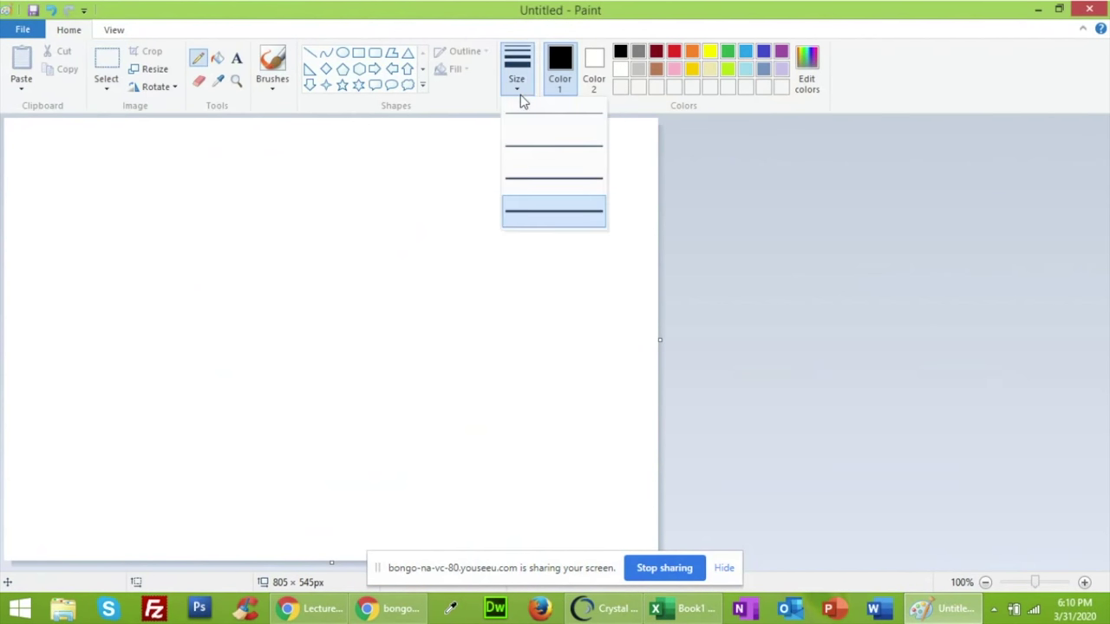
pyautogui.click(549, 213)
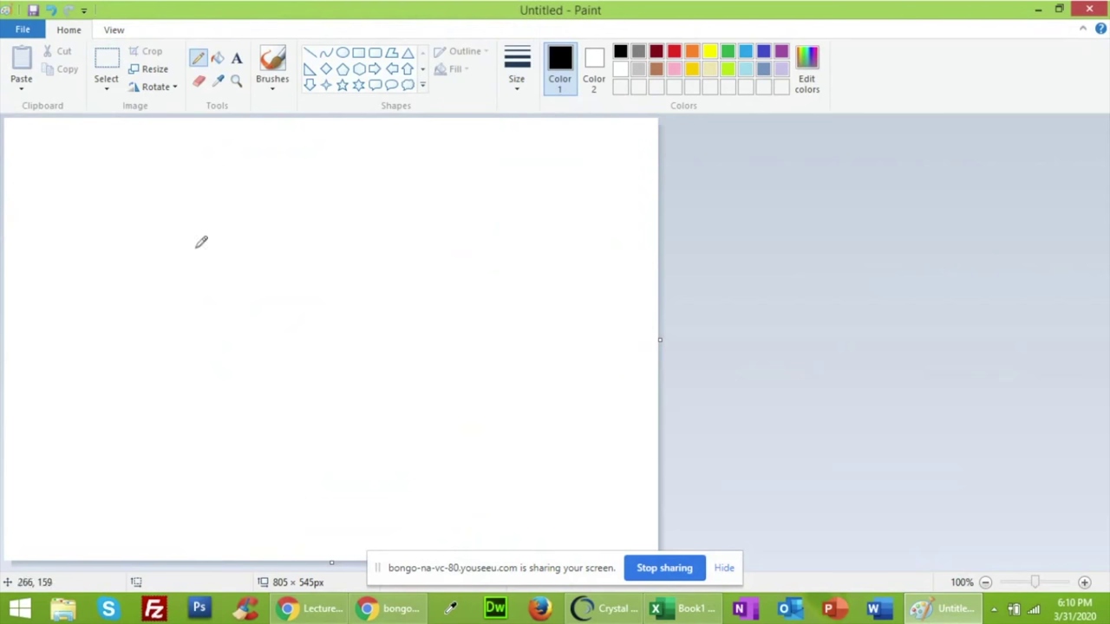
pyautogui.moveTo(97, 173)
pyautogui.mouseDown()
pyautogui.moveTo(114, 387)
pyautogui.moveTo(546, 395)
pyautogui.mouseUp()
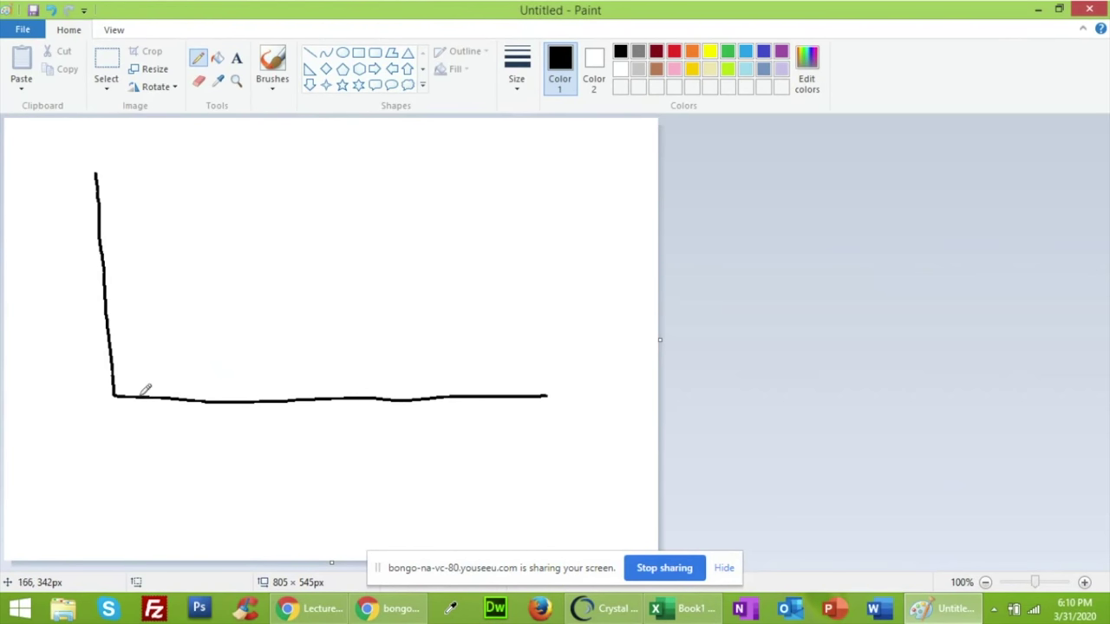
pyautogui.moveTo(139, 396)
pyautogui.mouseDown()
pyautogui.moveTo(265, 228)
pyautogui.moveTo(371, 187)
pyautogui.moveTo(469, 176)
pyautogui.mouseUp()
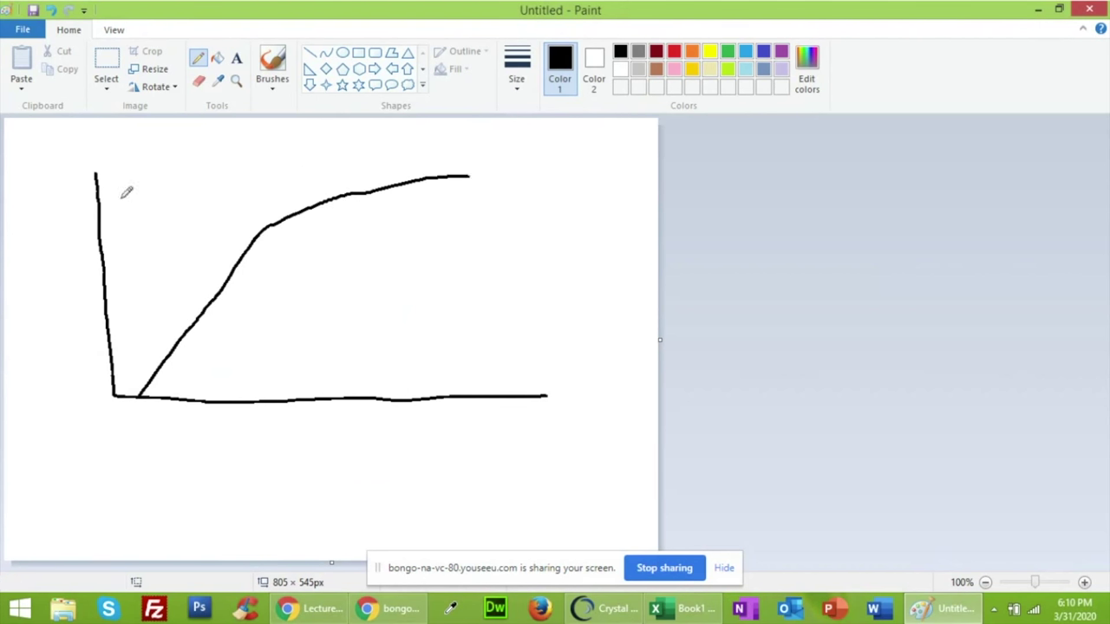
# Mark 1 and 0 on the sketch's vertical axis and add a tick labelled $ on the horizontal axis
pyautogui.moveTo(97, 190); pyautogui.dragTo(83, 192)
pyautogui.moveTo(59, 188); pyautogui.dragTo(58, 201)
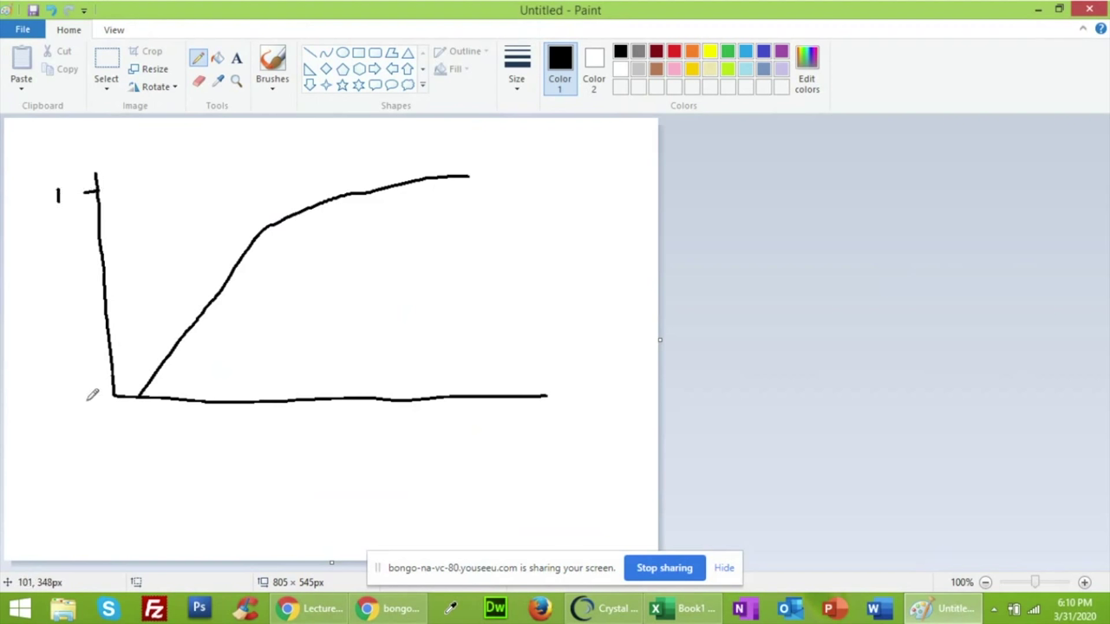
pyautogui.moveTo(91, 395); pyautogui.dragTo(90, 395)
pyautogui.moveTo(313, 392)
pyautogui.mouseDown()
pyautogui.moveTo(282, 460)
pyautogui.moveTo(302, 416)
pyautogui.moveTo(295, 467)
pyautogui.mouseUp()
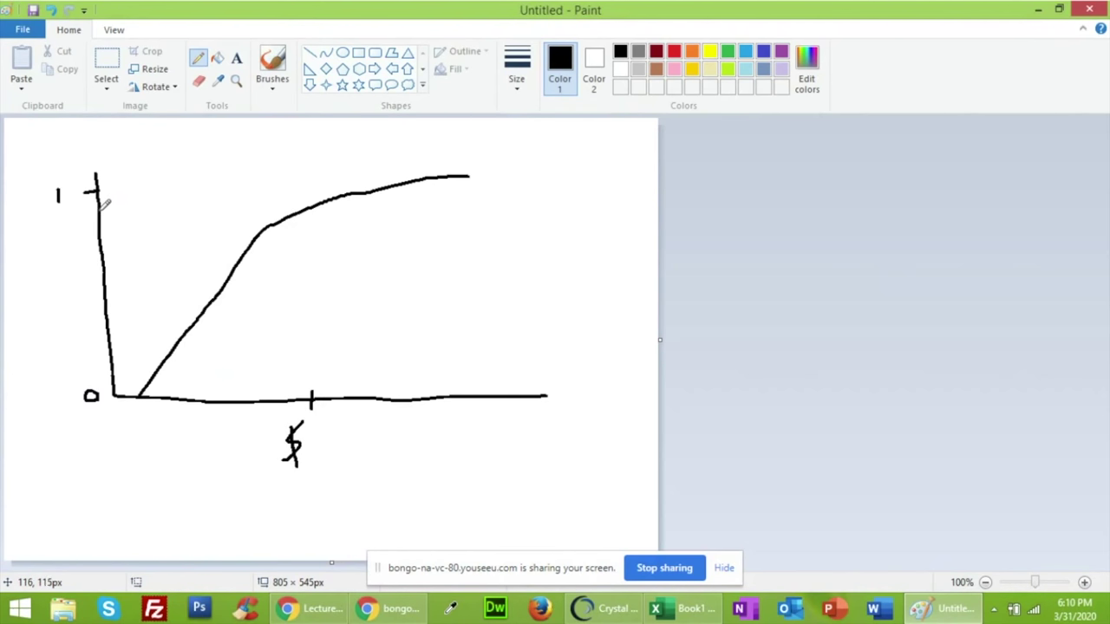
# Draw a line from just below 1 across to the curve and down to the $ tick, shade the area beneath, and write "CDF"
pyautogui.moveTo(101, 208)
pyautogui.mouseDown()
pyautogui.moveTo(314, 205)
pyautogui.moveTo(312, 399)
pyautogui.mouseUp()
pyautogui.moveTo(294, 354)
pyautogui.mouseDown()
pyautogui.moveTo(348, 238)
pyautogui.moveTo(265, 326)
pyautogui.moveTo(275, 285)
pyautogui.moveTo(253, 274)
pyautogui.moveTo(170, 396)
pyautogui.moveTo(208, 340)
pyautogui.moveTo(245, 352)
pyautogui.mouseUp()
pyautogui.moveTo(188, 468)
pyautogui.mouseDown()
pyautogui.moveTo(173, 469)
pyautogui.moveTo(177, 489)
pyautogui.moveTo(198, 491)
pyautogui.moveTo(201, 470)
pyautogui.moveTo(214, 478)
pyautogui.moveTo(202, 491)
pyautogui.moveTo(229, 488)
pyautogui.moveTo(245, 468)
pyautogui.moveTo(241, 479)
pyautogui.mouseUp()
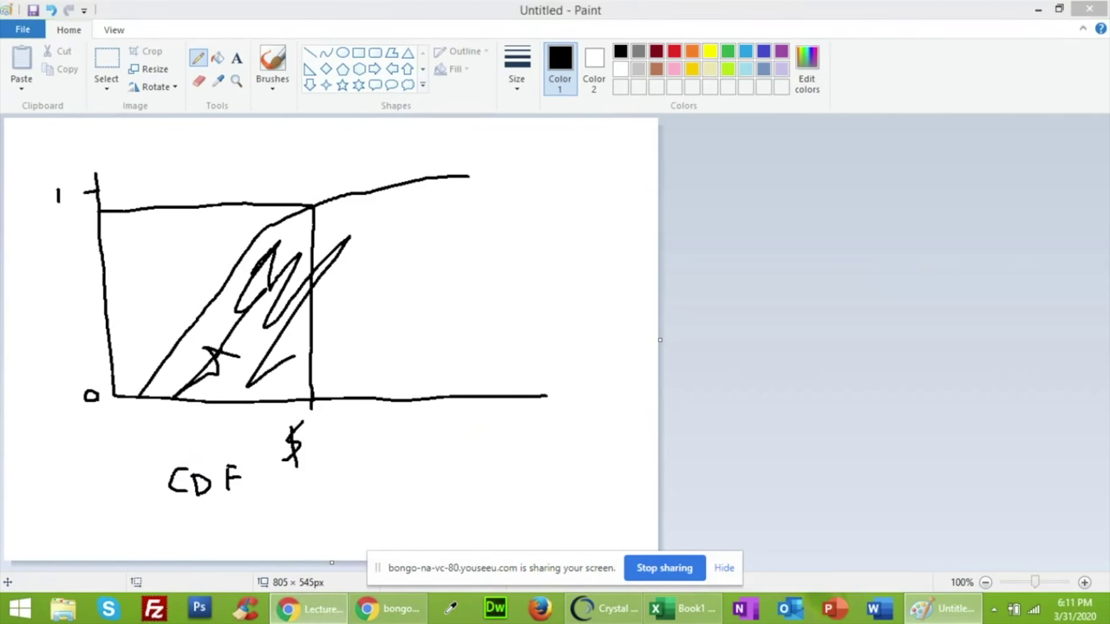
# Read the students' questions in the lecture's public chat in the browser and return to the Excel workbook
pyautogui.click(312, 608)
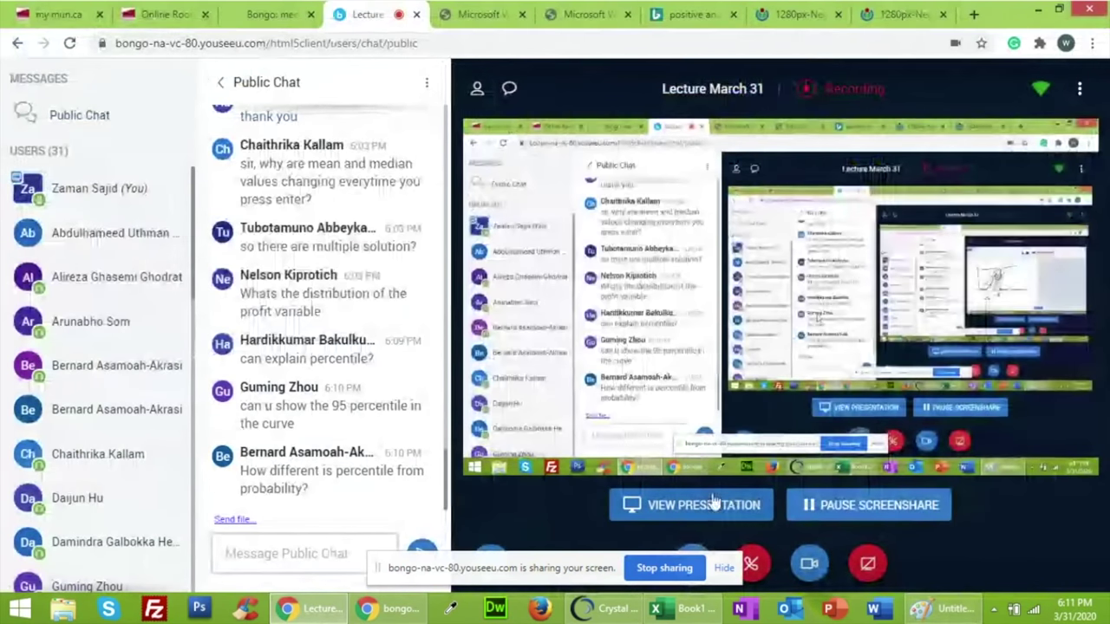
pyautogui.click(681, 609)
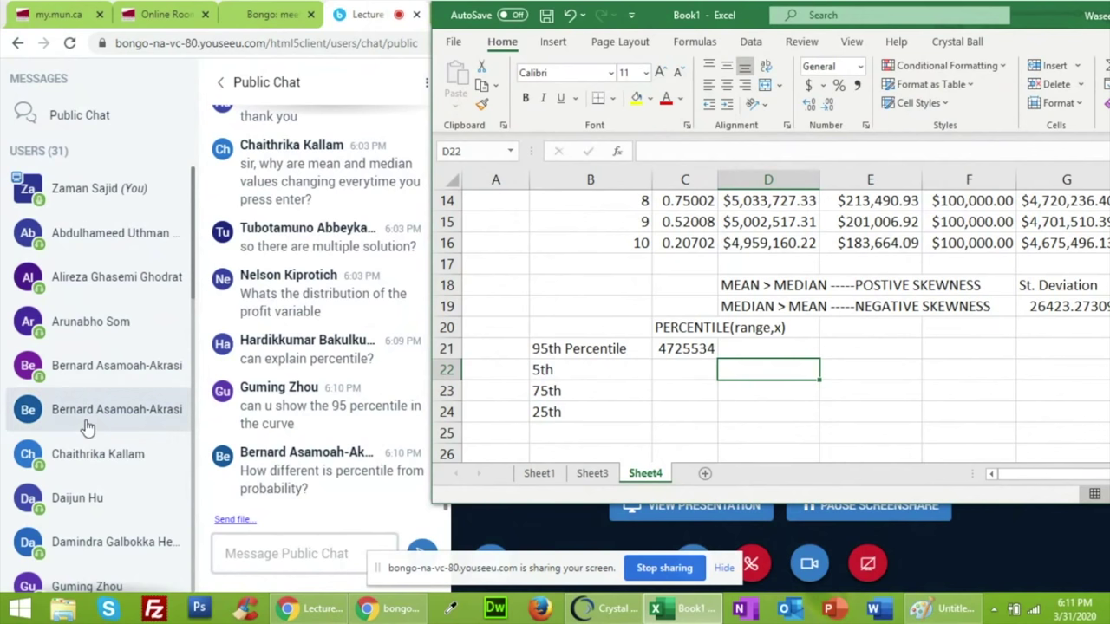
# Move the workbook window back over the chat and enlarge it to show columns A through L
pyautogui.click(828, 410)
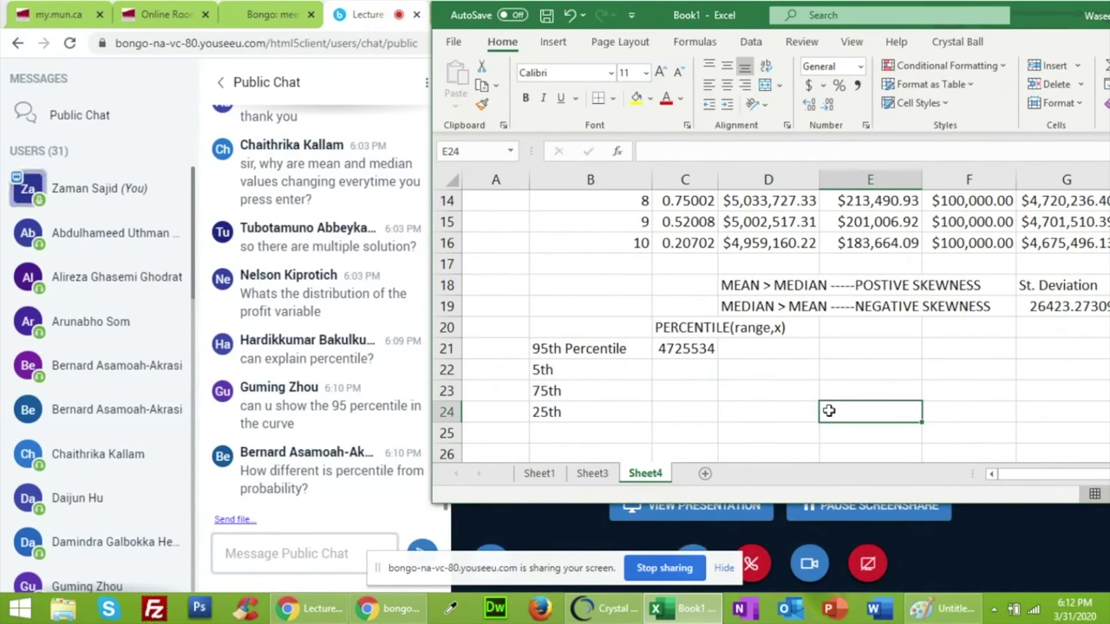
pyautogui.click(793, 373)
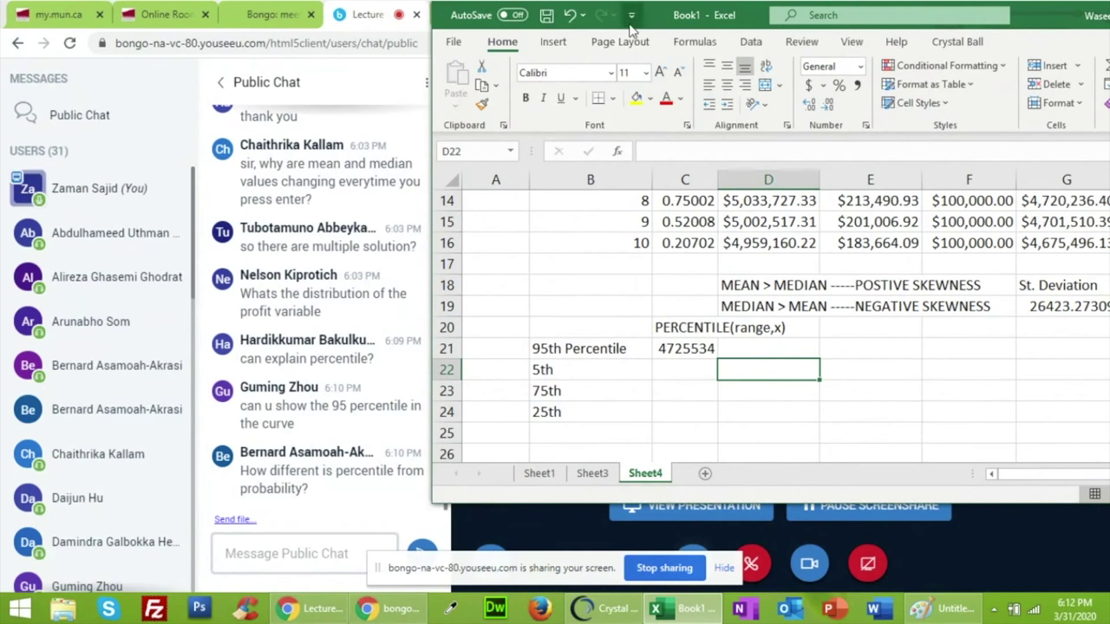
pyautogui.moveTo(630, 26); pyautogui.dragTo(234, 43)
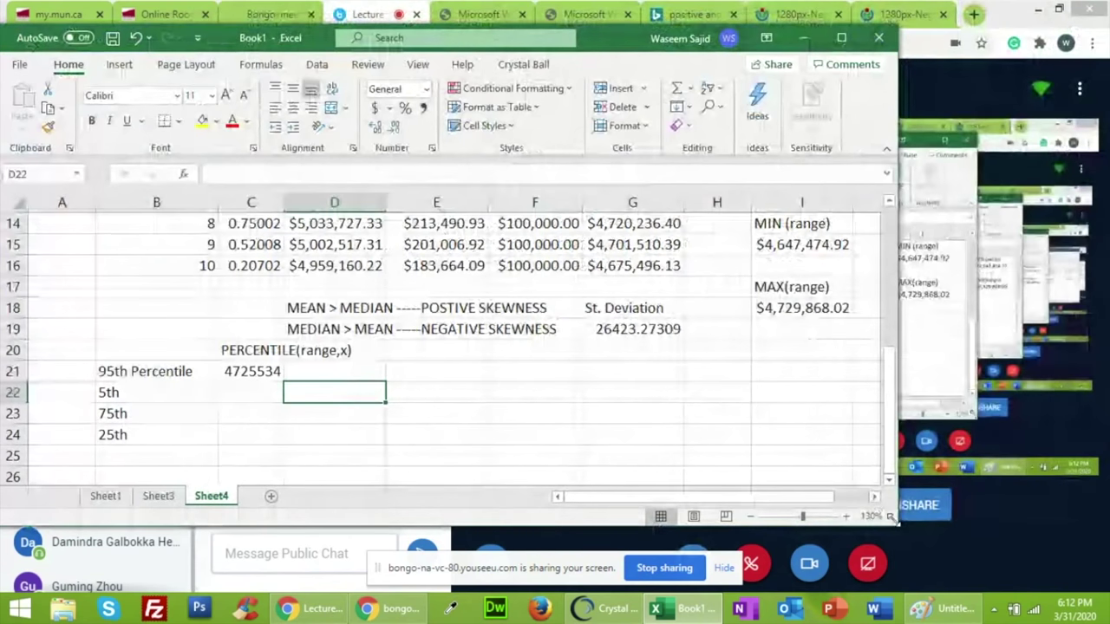
pyautogui.moveTo(897, 525); pyautogui.dragTo(1062, 574)
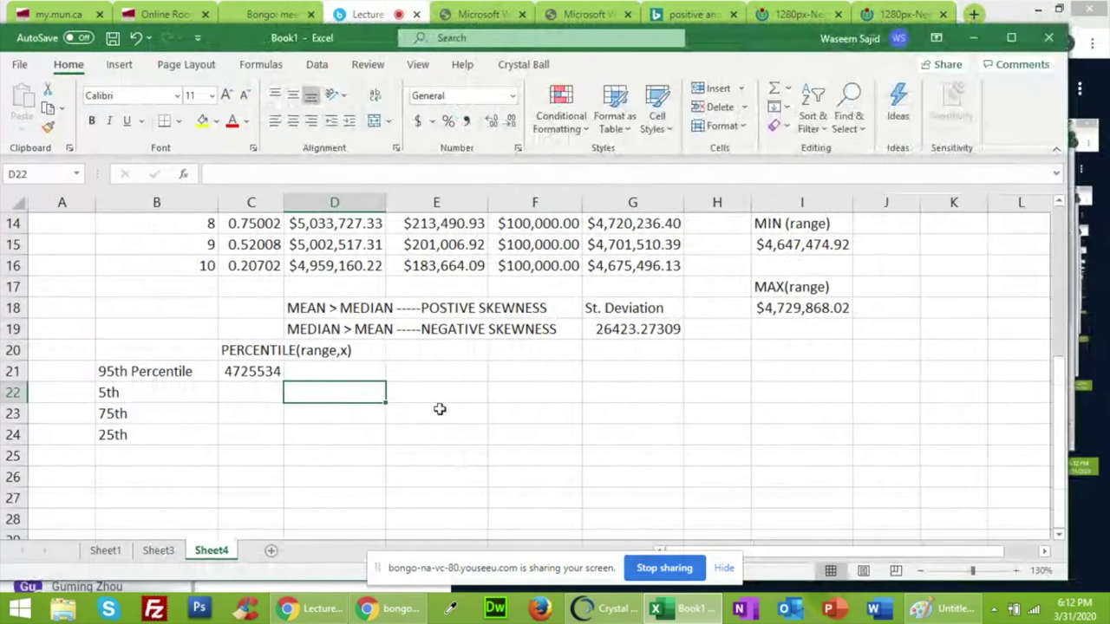
# Enter the heading "MONTE CARLO SIMULATION" in cell E22 in bold at font size 24
pyautogui.click(436, 399)
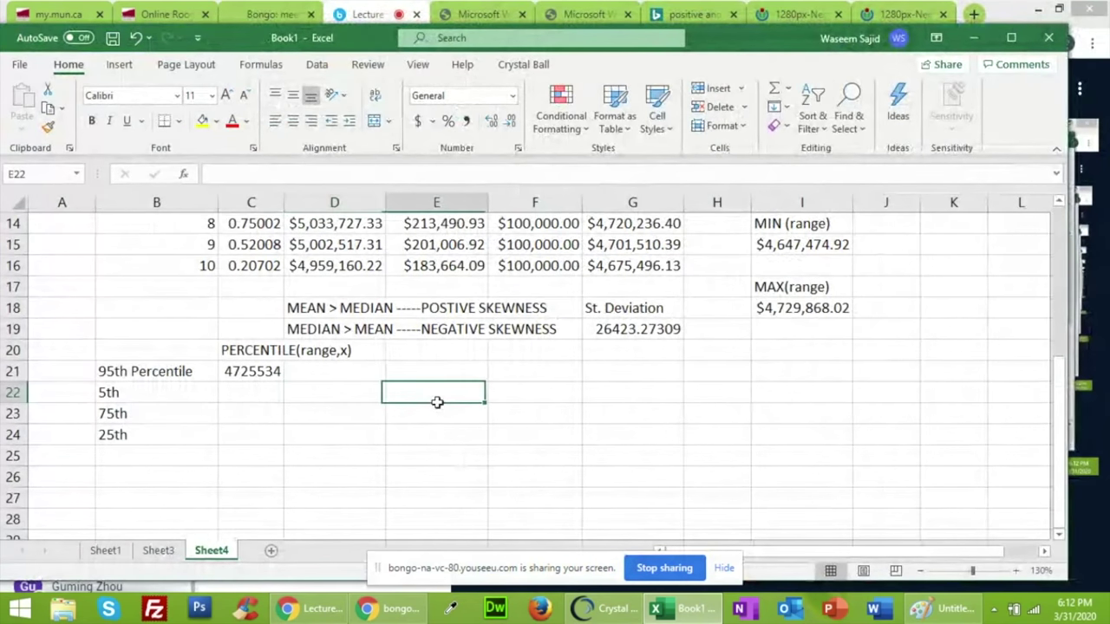
pyautogui.click(213, 96)
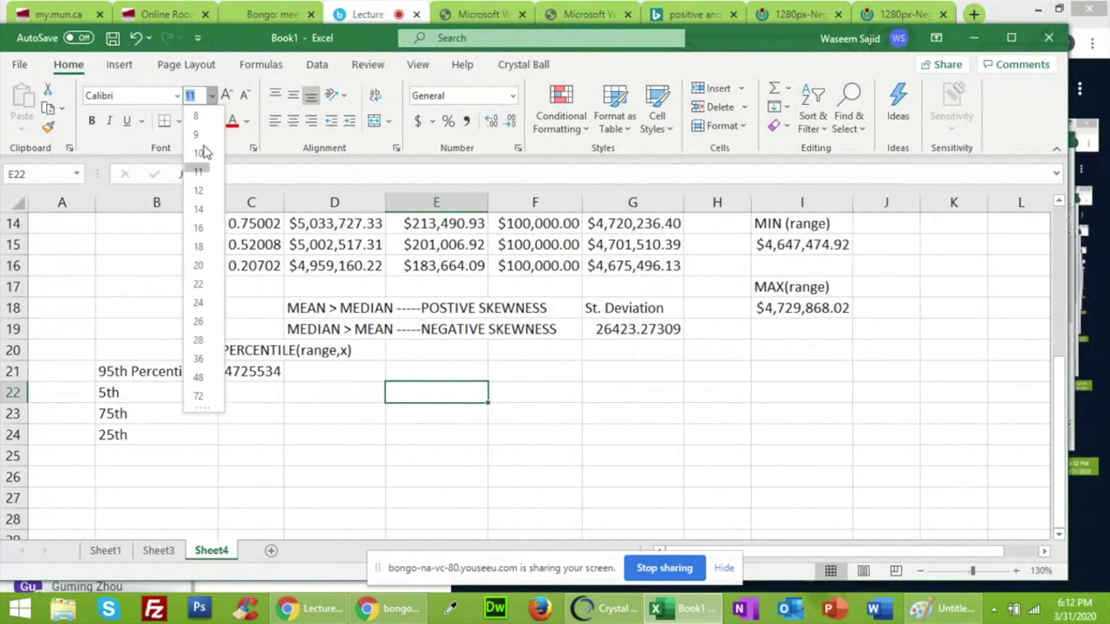
pyautogui.click(198, 302)
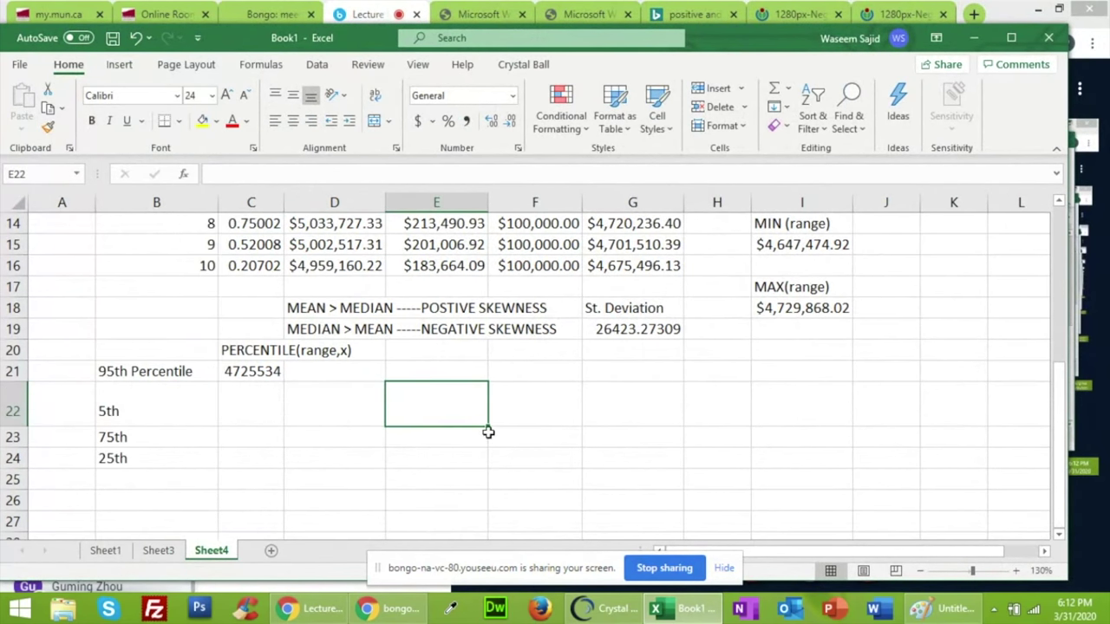
pyautogui.write('MONTE CARLO SIMULATION')
pyautogui.press('Return')
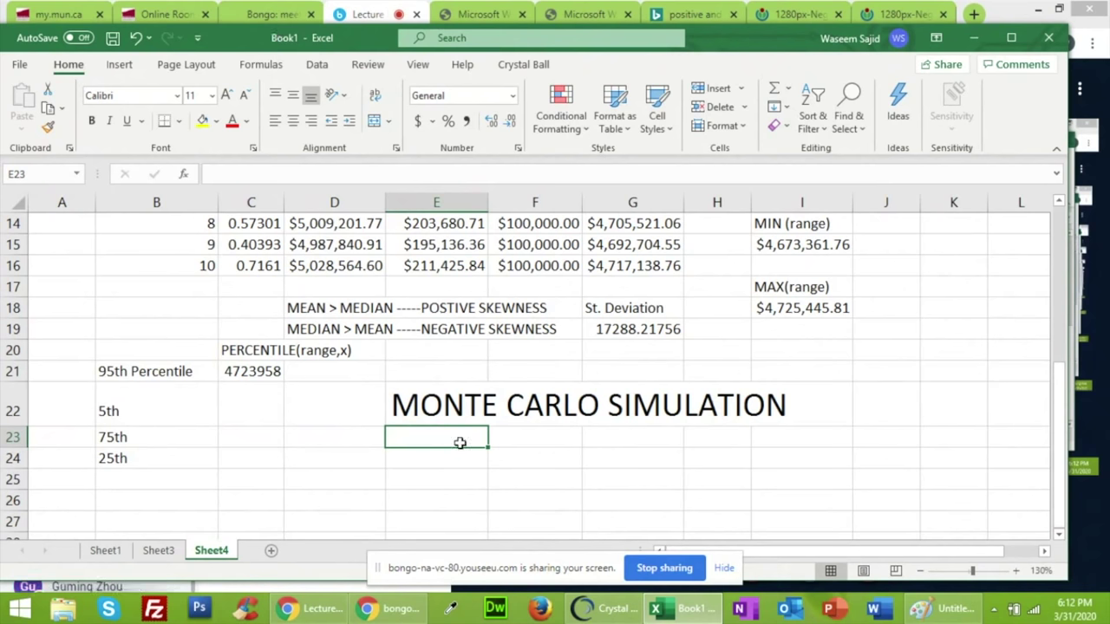
pyautogui.click(442, 420)
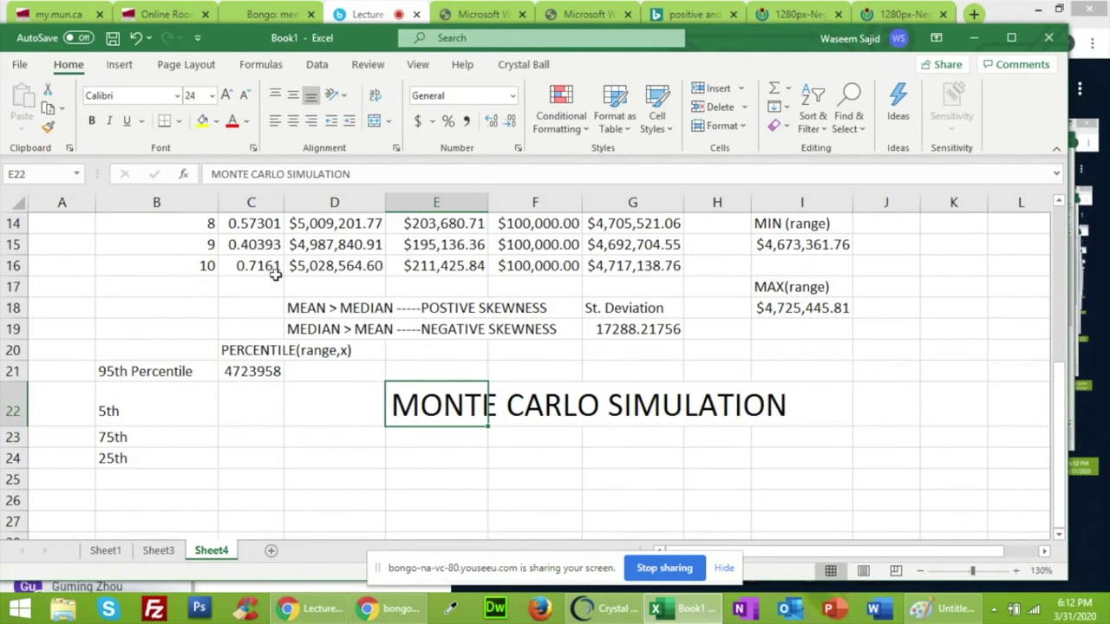
pyautogui.click(91, 121)
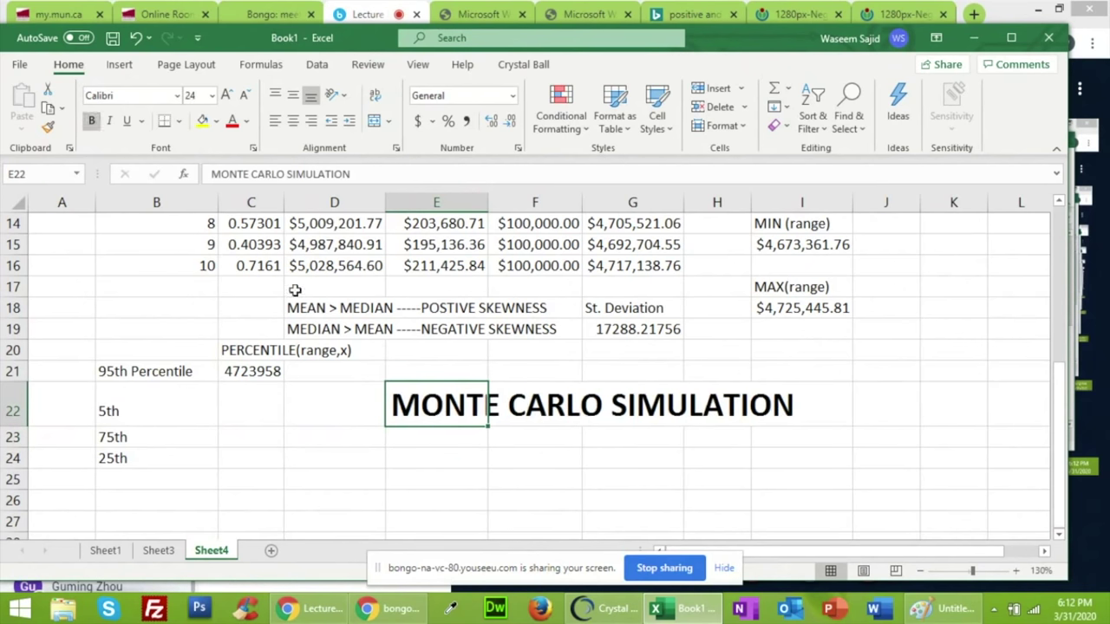
pyautogui.click(462, 472)
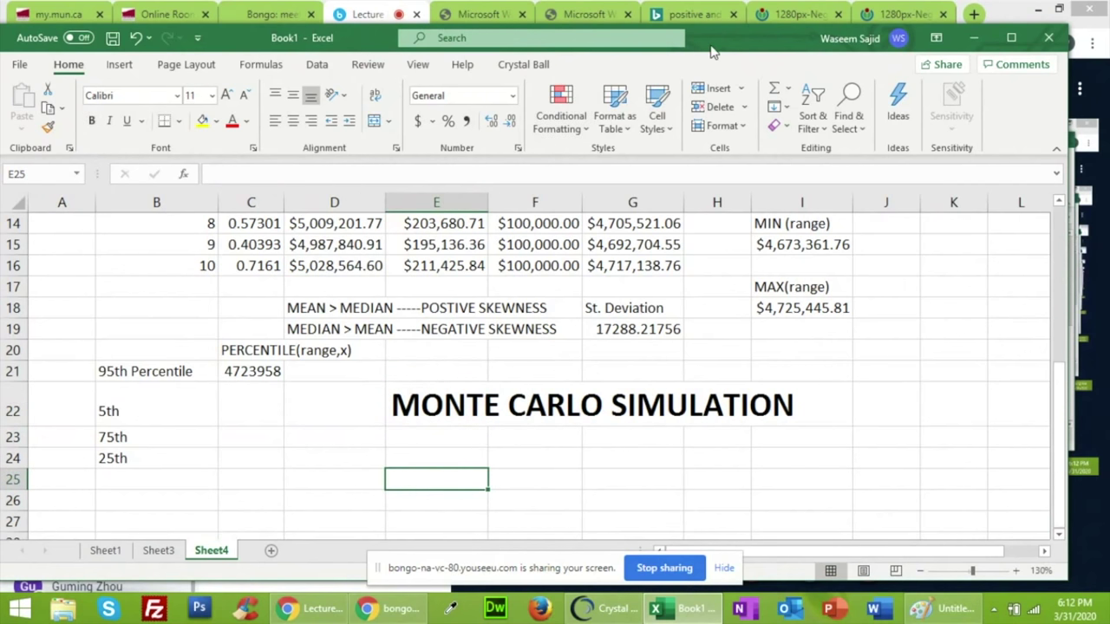
# Move the workbook window aside to check the lecture page behind it and bring the window back to the screen's edge
pyautogui.moveTo(717, 50); pyautogui.dragTo(844, 39)
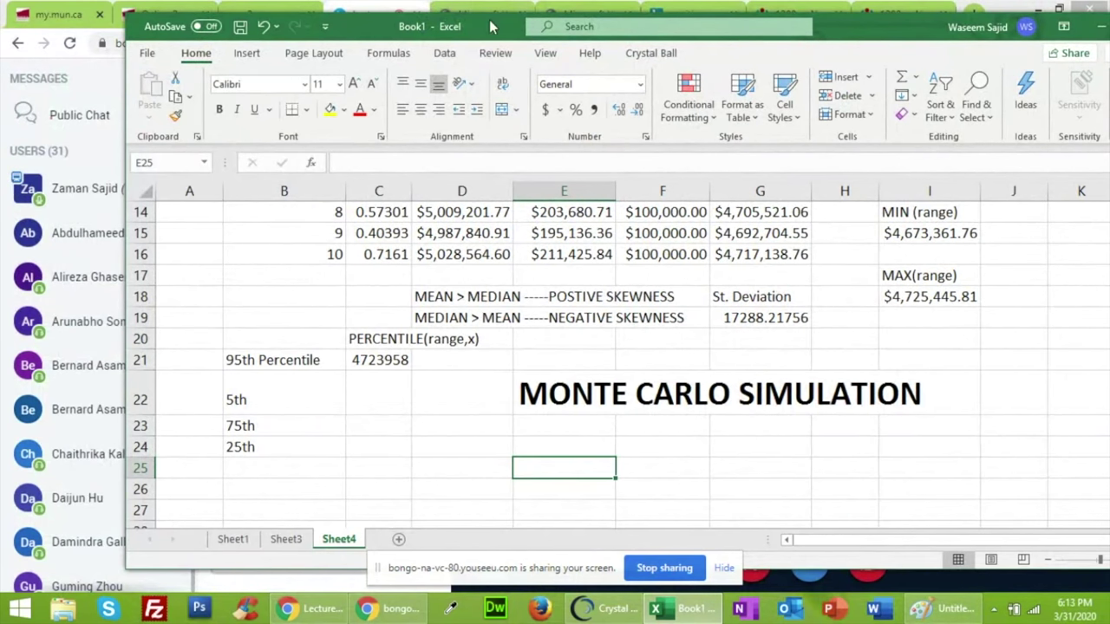
pyautogui.moveTo(490, 28); pyautogui.dragTo(366, 10)
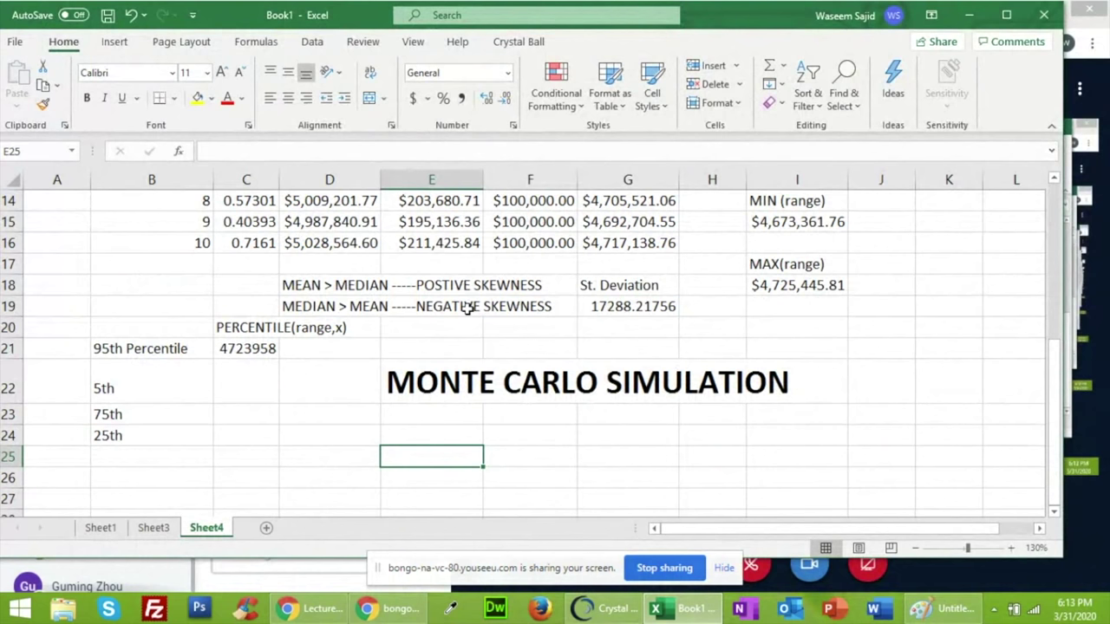
pyautogui.click(230, 282)
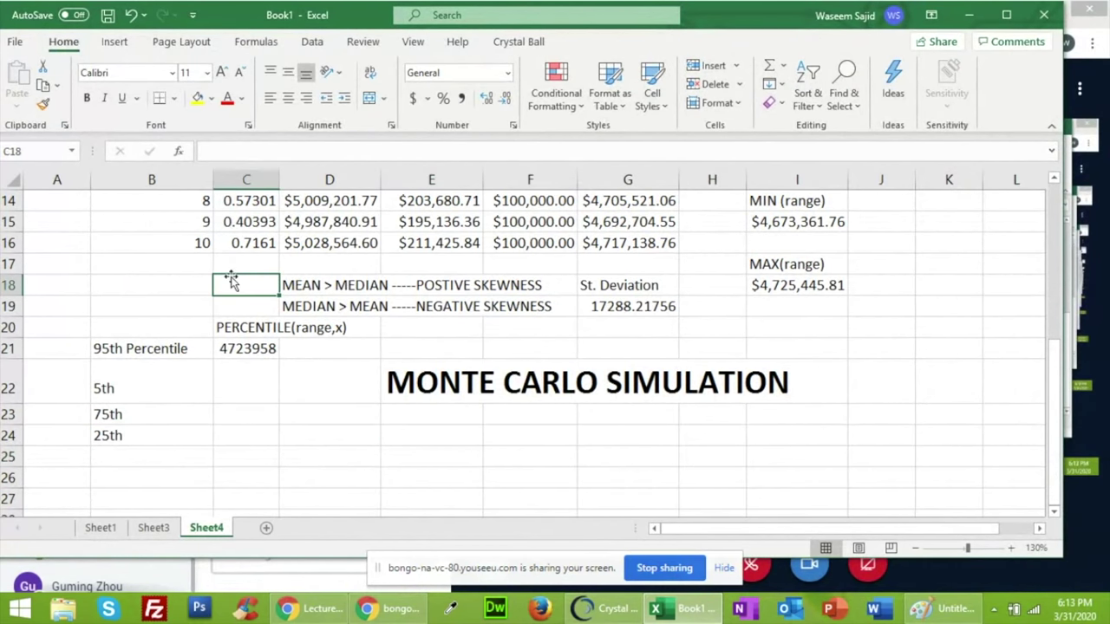
pyautogui.click(1054, 180)
pyautogui.scroll(3, 1056, 185)
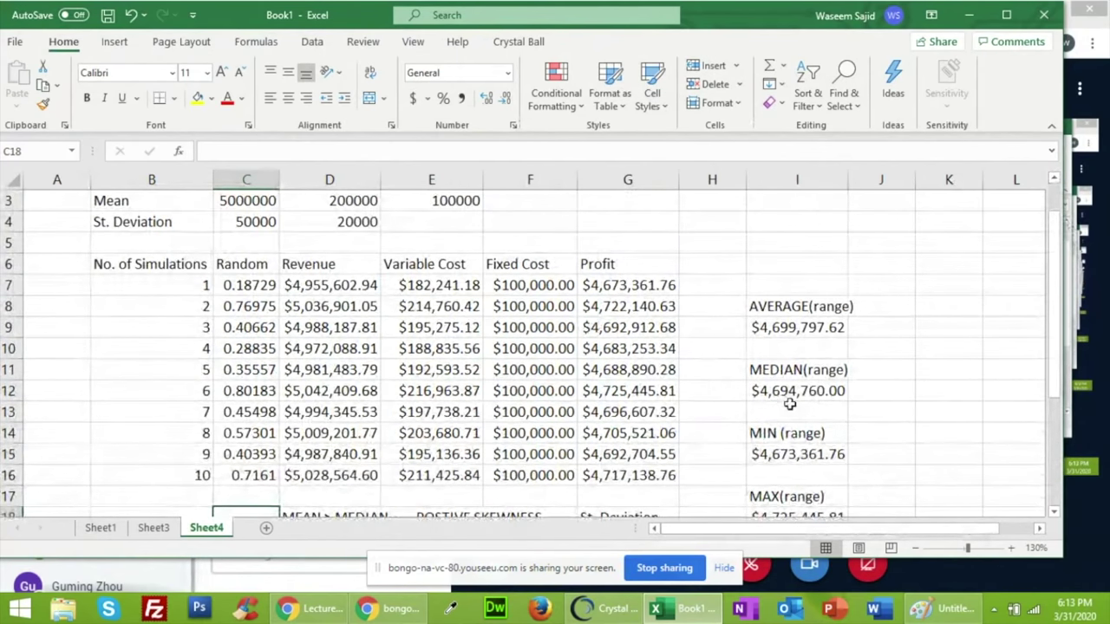
pyautogui.click(1054, 513)
pyautogui.click(1054, 514)
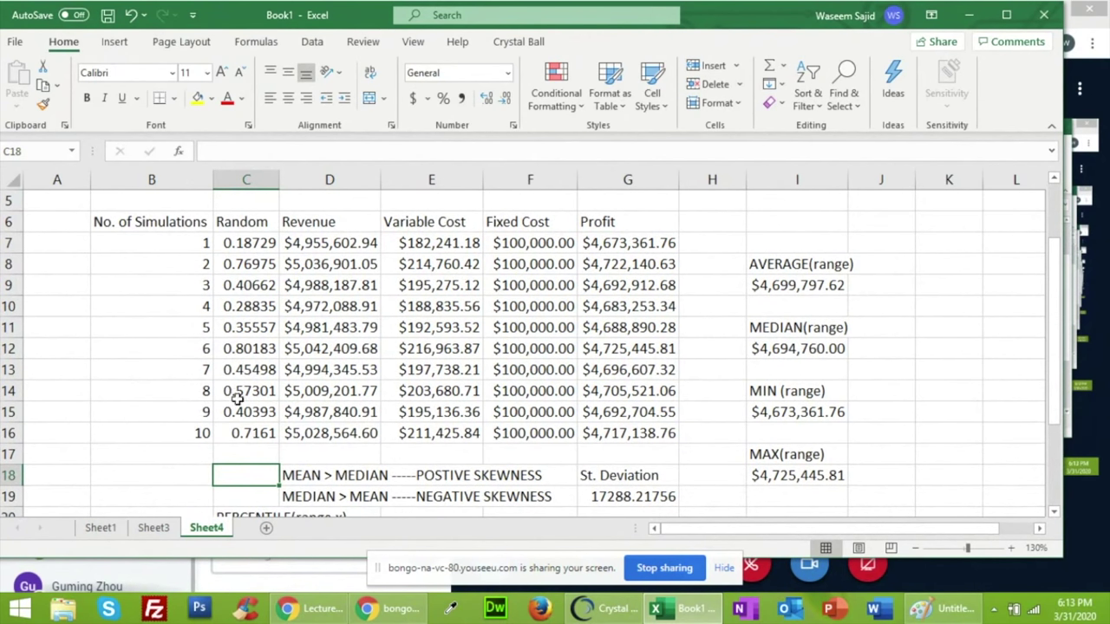
pyautogui.click(202, 241)
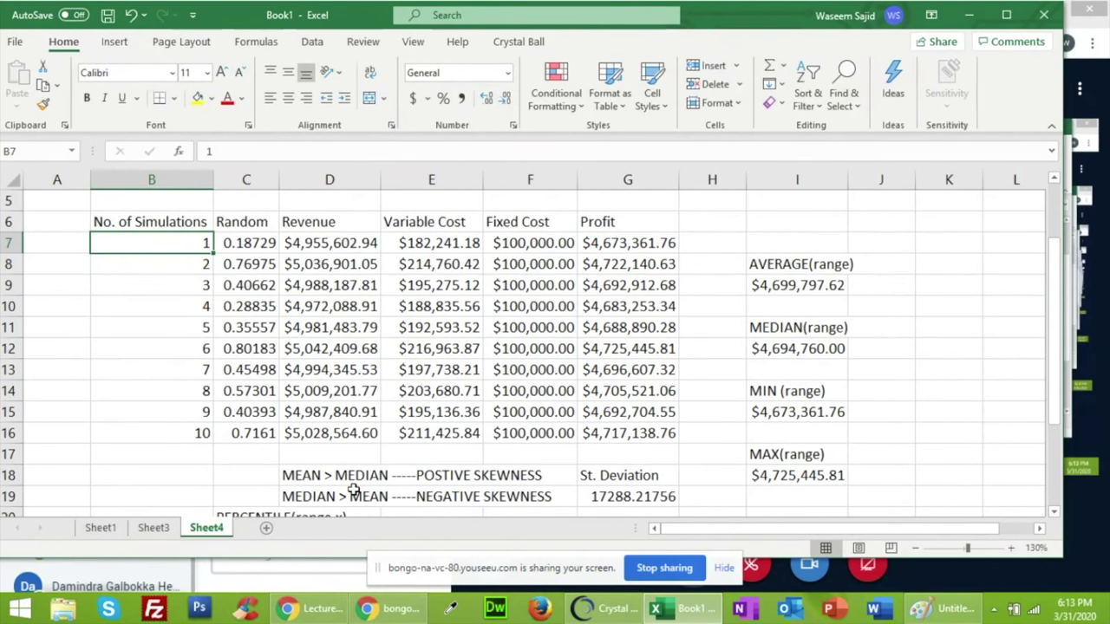
# Switch to the browser and read the Example in Crystal Ball and Results Analysis PDF for the profit problem's distributions and questions
pyautogui.click(969, 17)
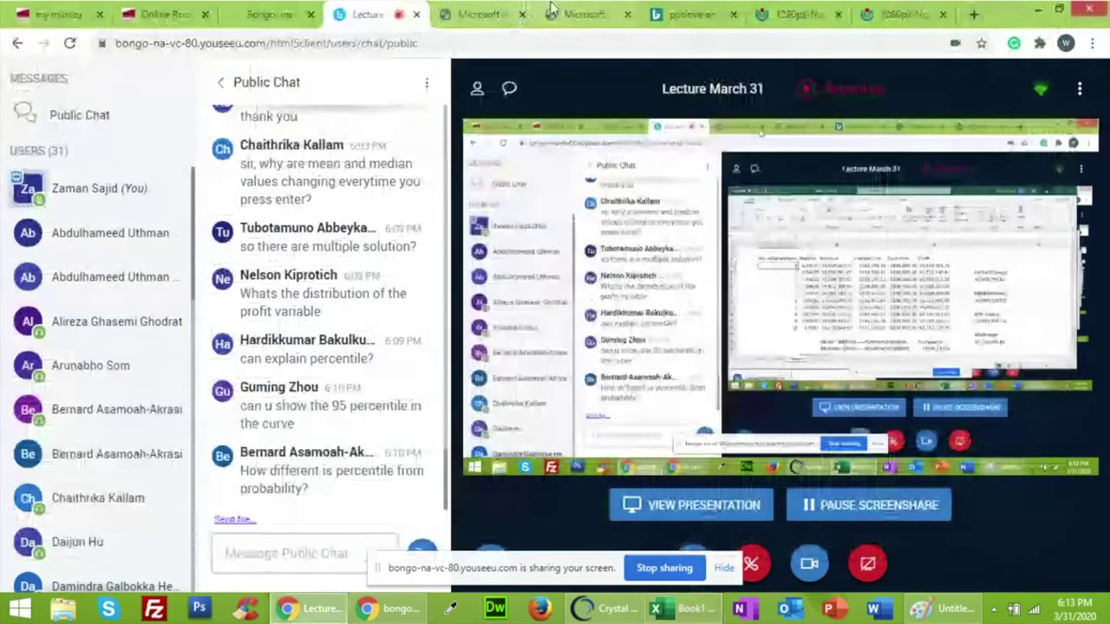
pyautogui.click(579, 12)
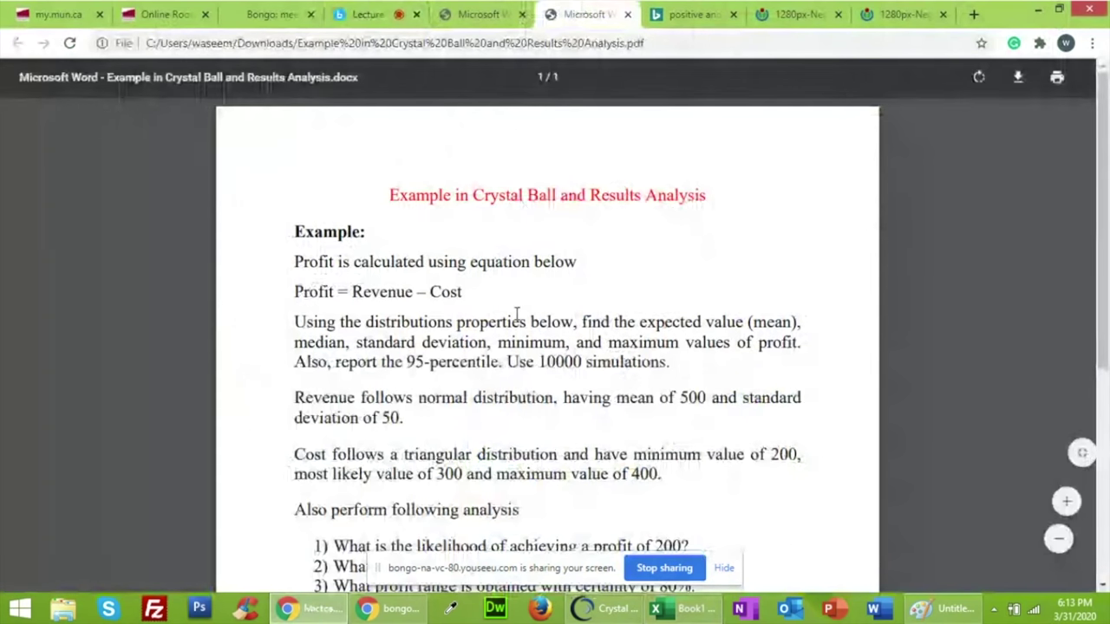
pyautogui.scroll(-3, 516, 314)
pyautogui.scroll(1, 516, 314)
pyautogui.scroll(1, 515, 314)
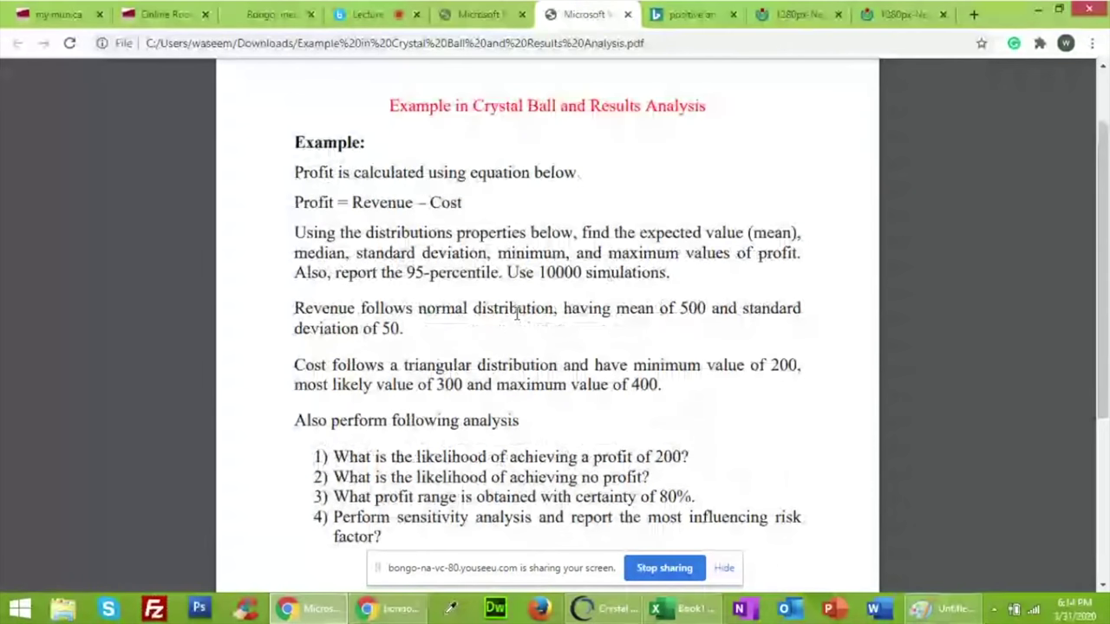
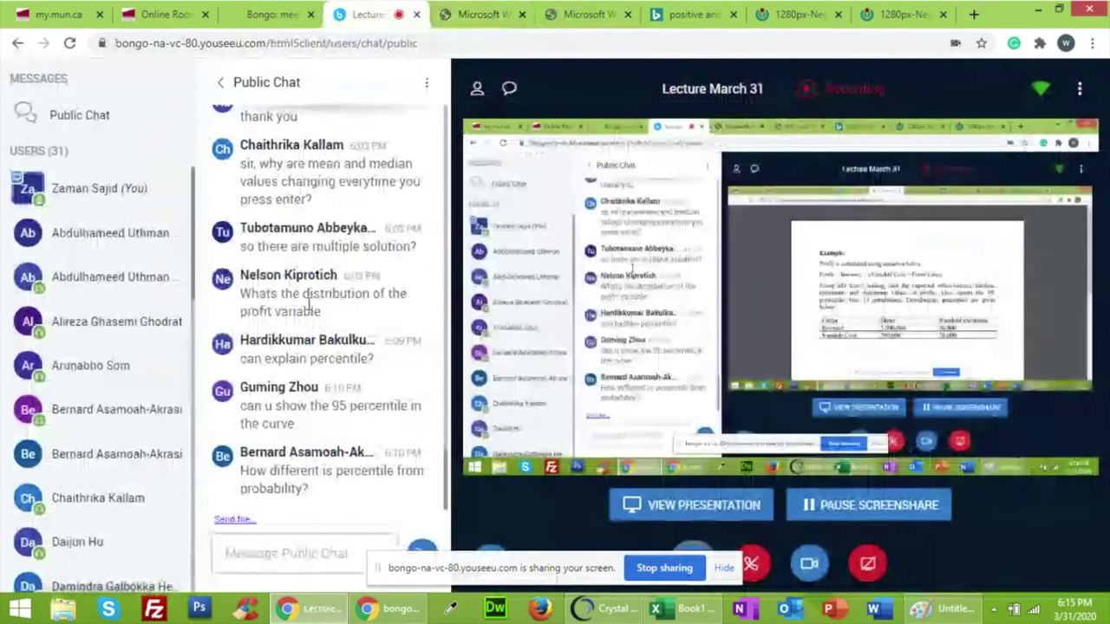
# Switch back to the Book1 workbook in Excel and place its window beside the lecture's public chat
pyautogui.click(657, 609)
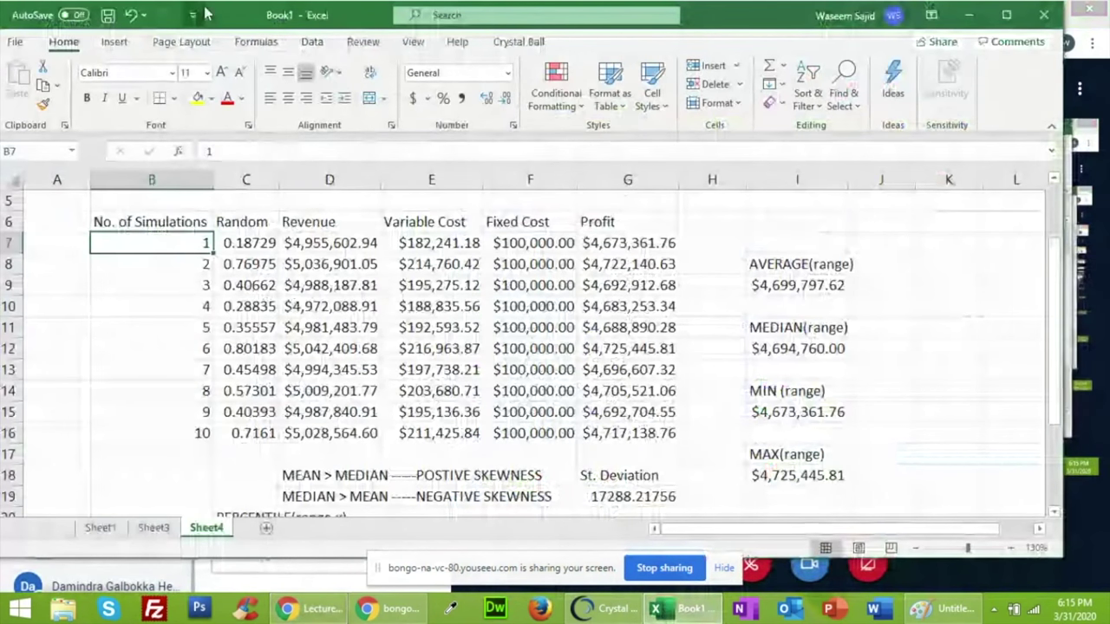
pyautogui.moveTo(227, 15); pyautogui.dragTo(718, 9)
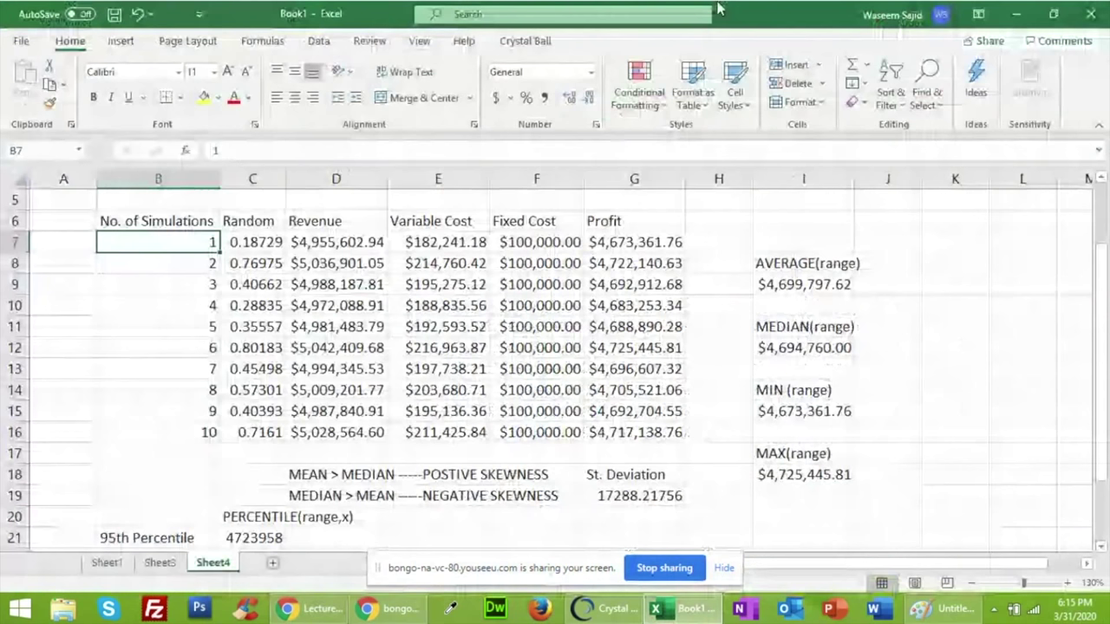
pyautogui.click(1053, 13)
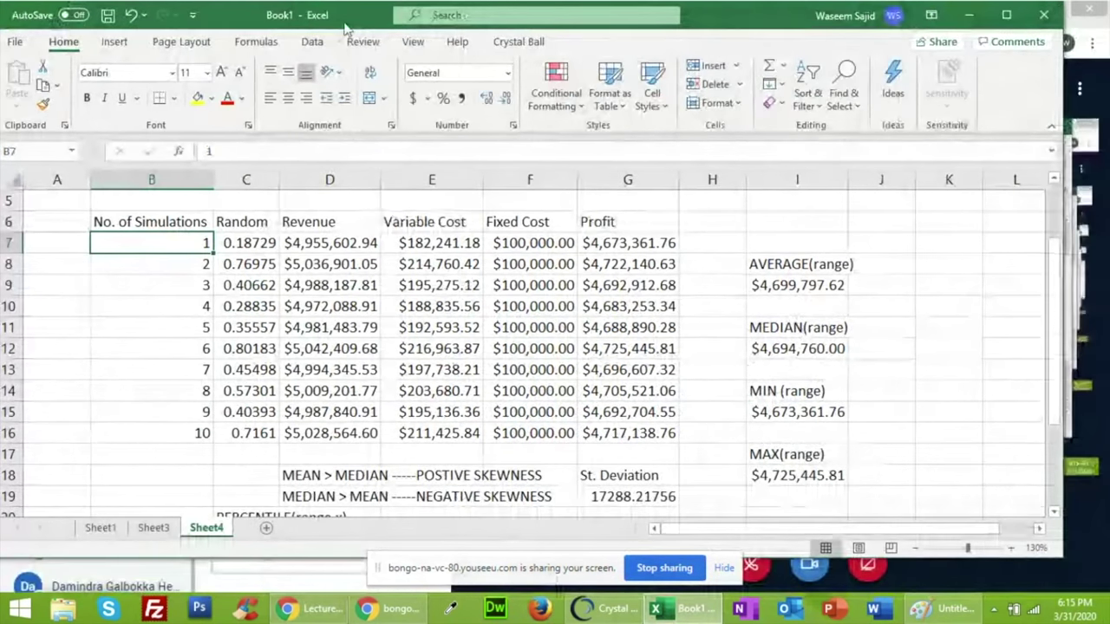
pyautogui.moveTo(345, 25); pyautogui.dragTo(788, 28)
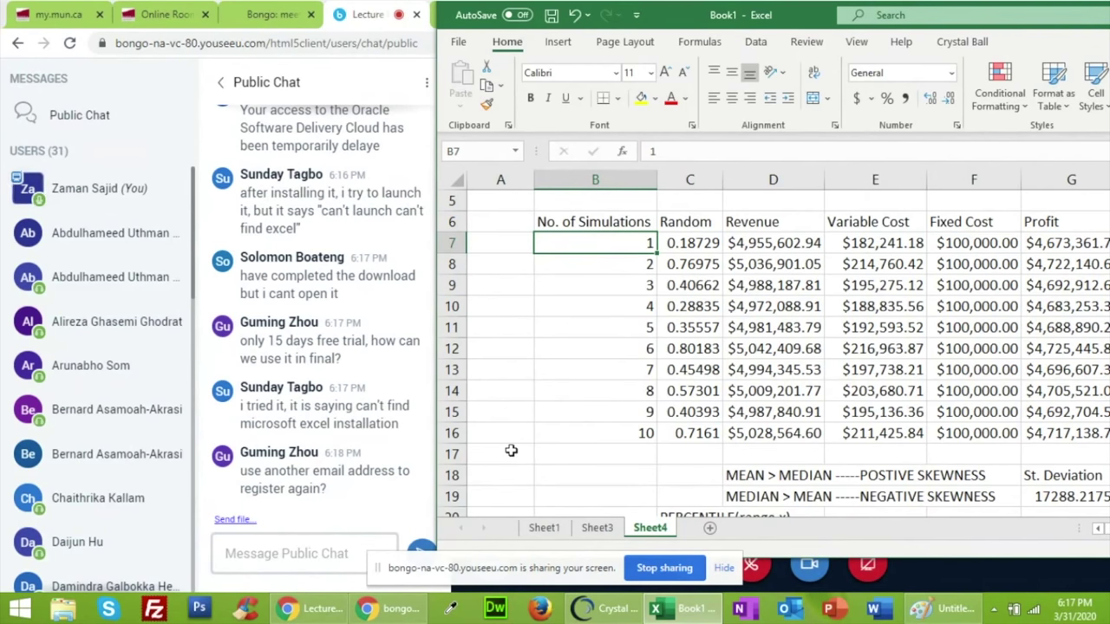
pyautogui.click(591, 431)
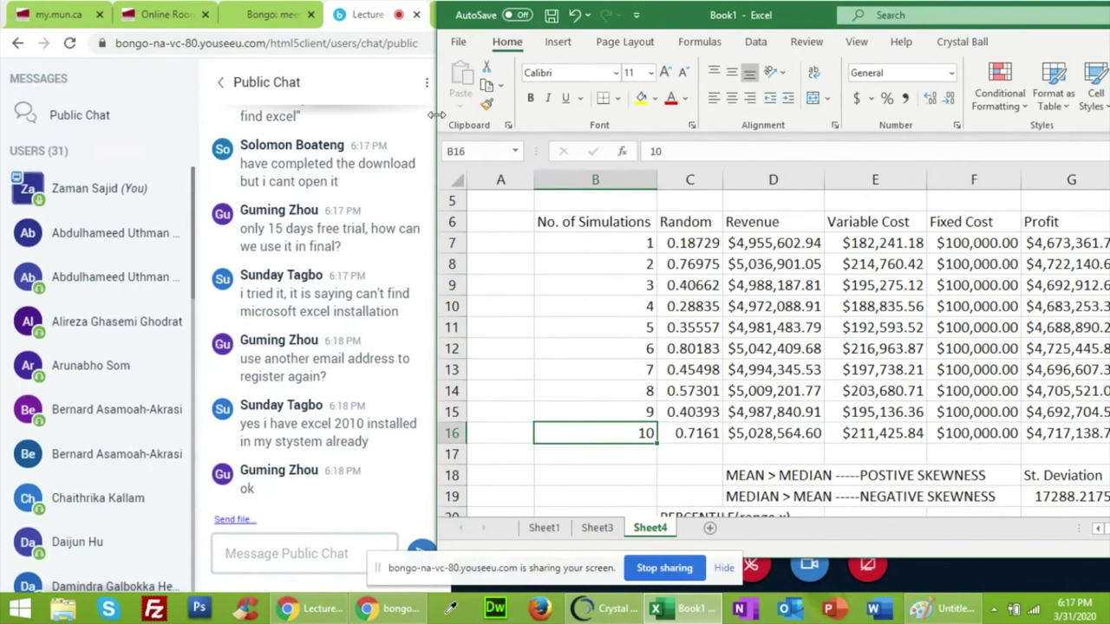
# Widen the workbook window over the chat, add a new blank worksheet, and enter the label Revenue in cell C3
pyautogui.moveTo(436, 115); pyautogui.dragTo(388, 114)
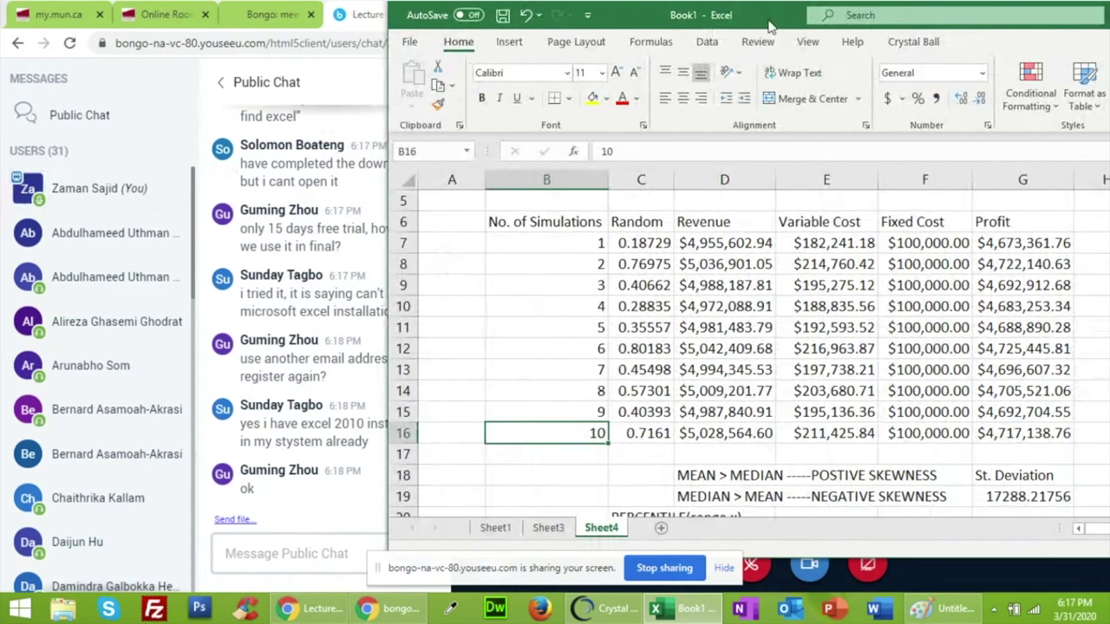
pyautogui.moveTo(768, 26); pyautogui.dragTo(427, 44)
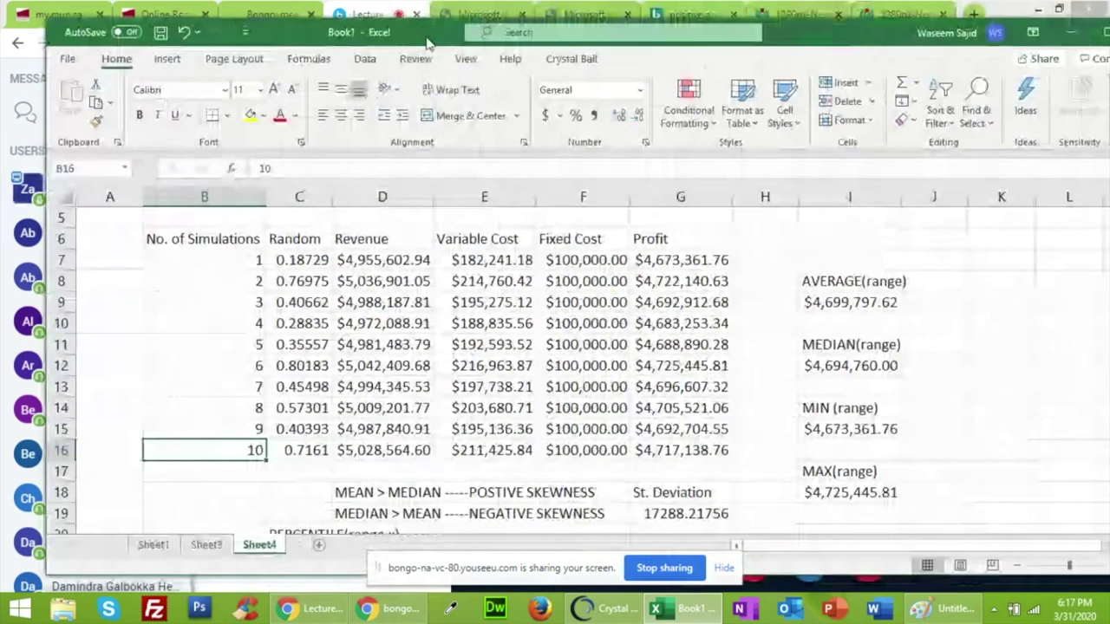
pyautogui.click(318, 545)
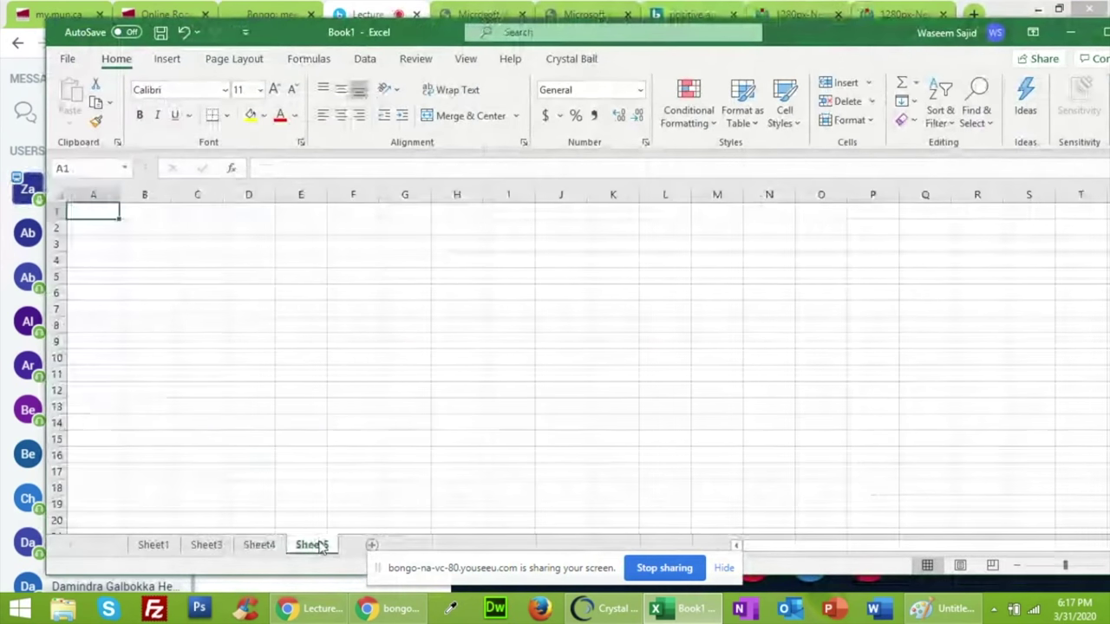
pyautogui.click(300, 453)
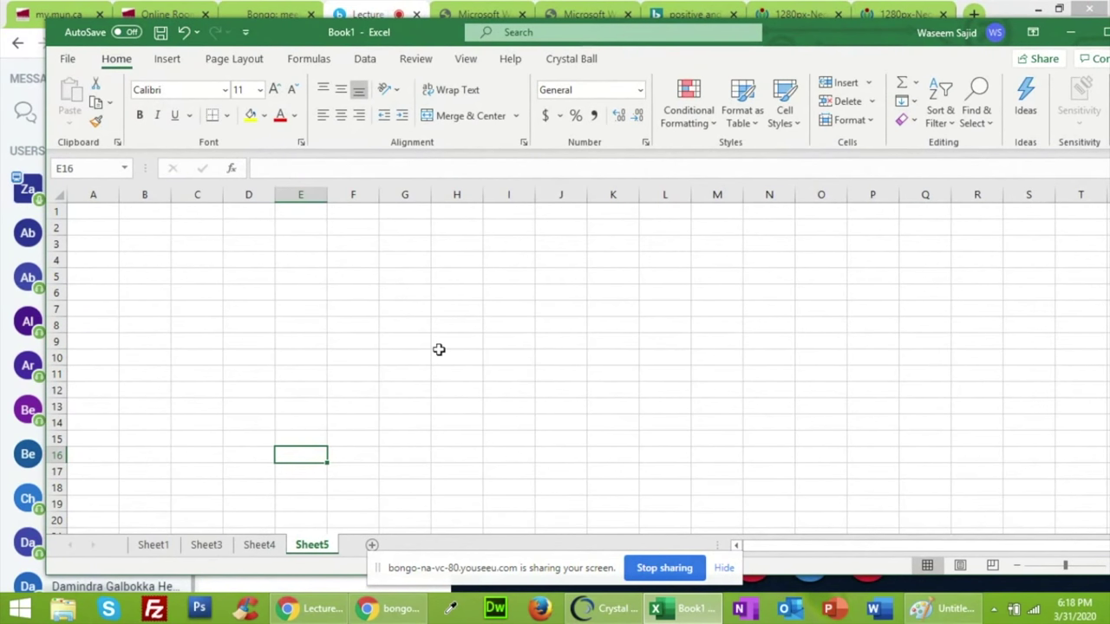
pyautogui.click(192, 249)
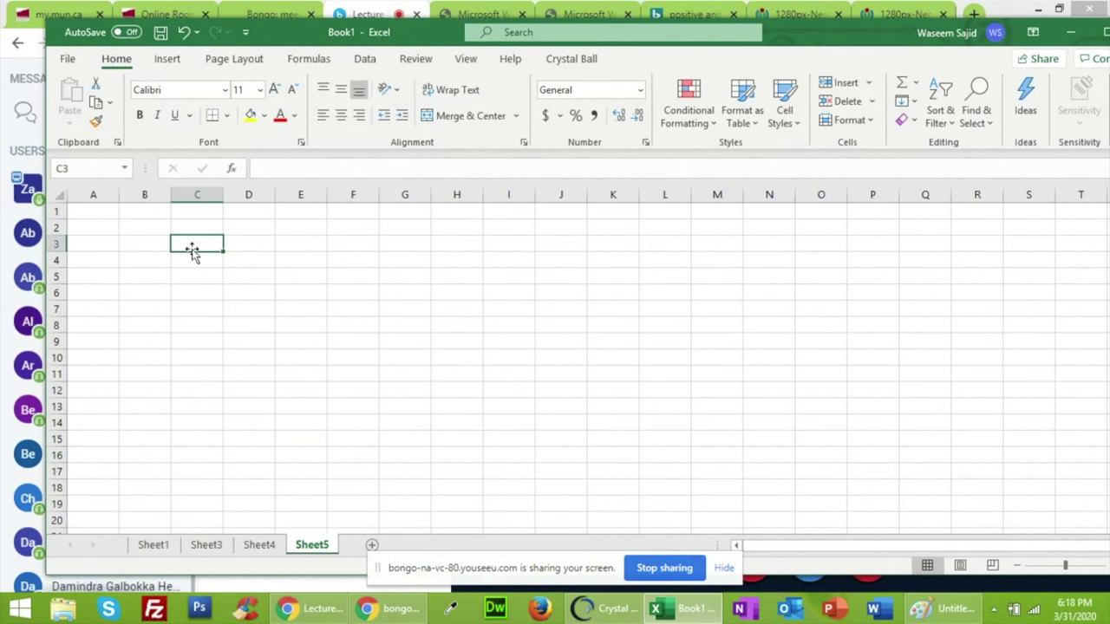
pyautogui.write('Re')
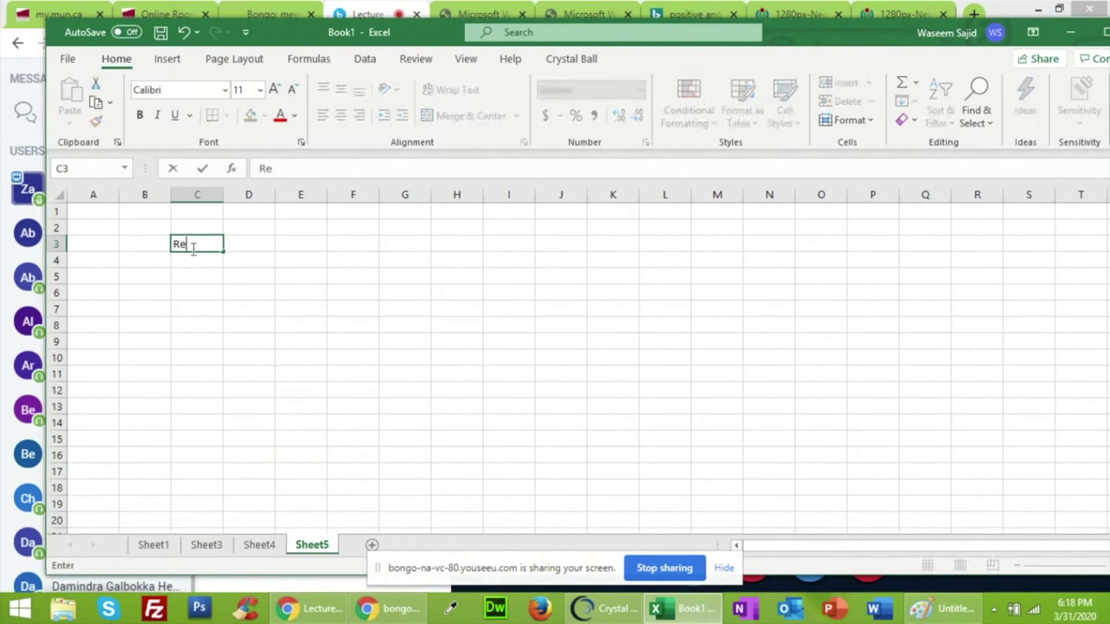
pyautogui.write('venue')
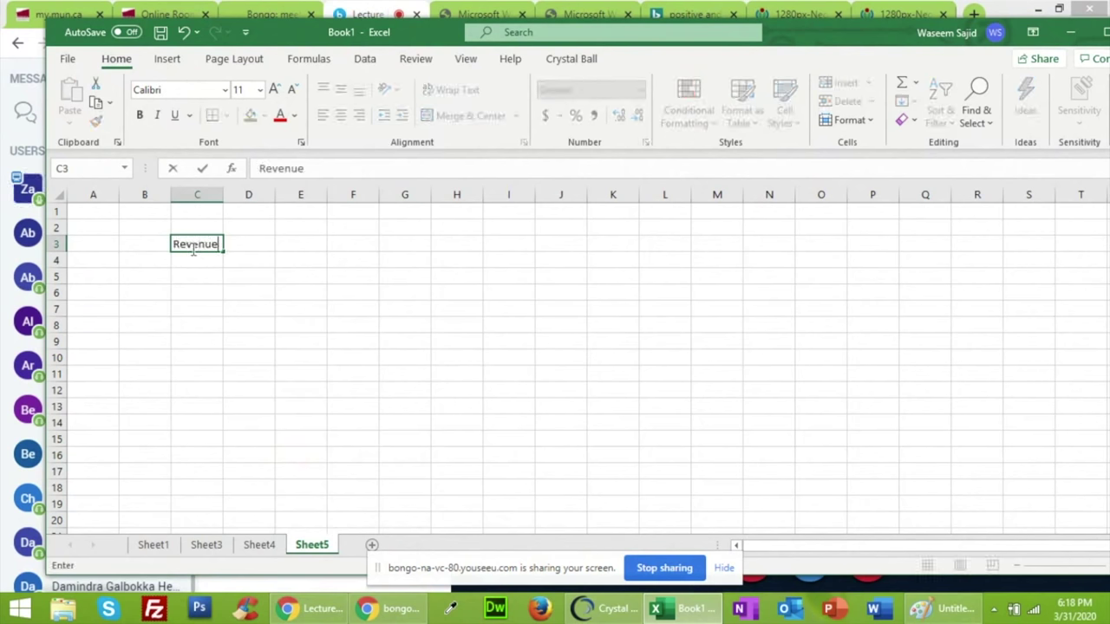
# Enter the label Cost in cell I3 of the new sheet, in the same row as Revenue
pyautogui.press('Right')
pyautogui.press('Right')
pyautogui.press('Right')
pyautogui.press('Right')
pyautogui.press('Right')
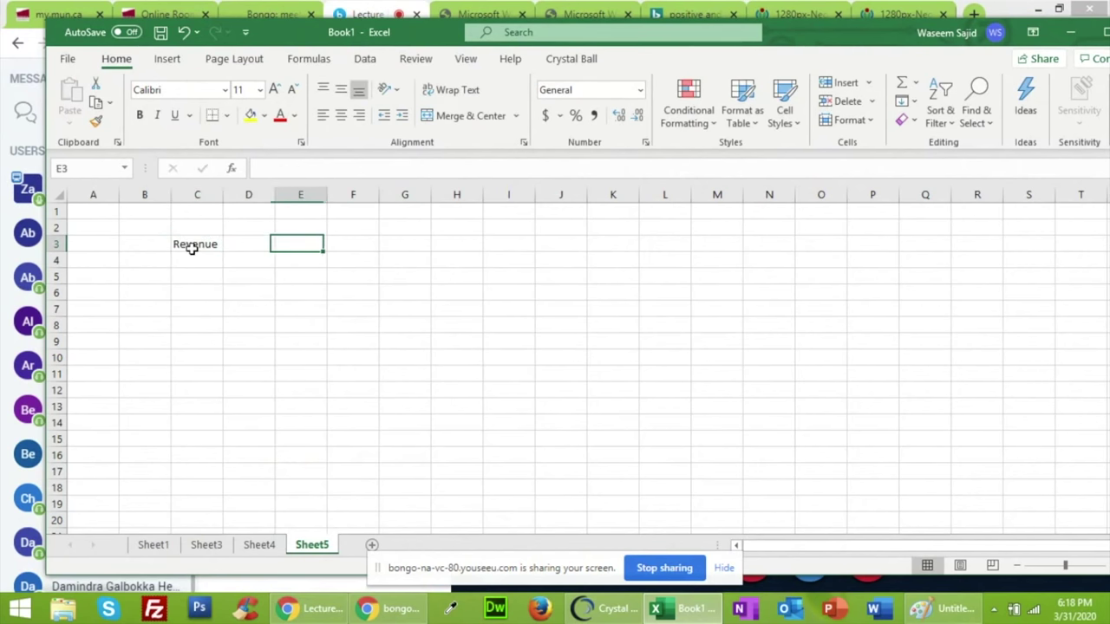
pyautogui.press('Right')
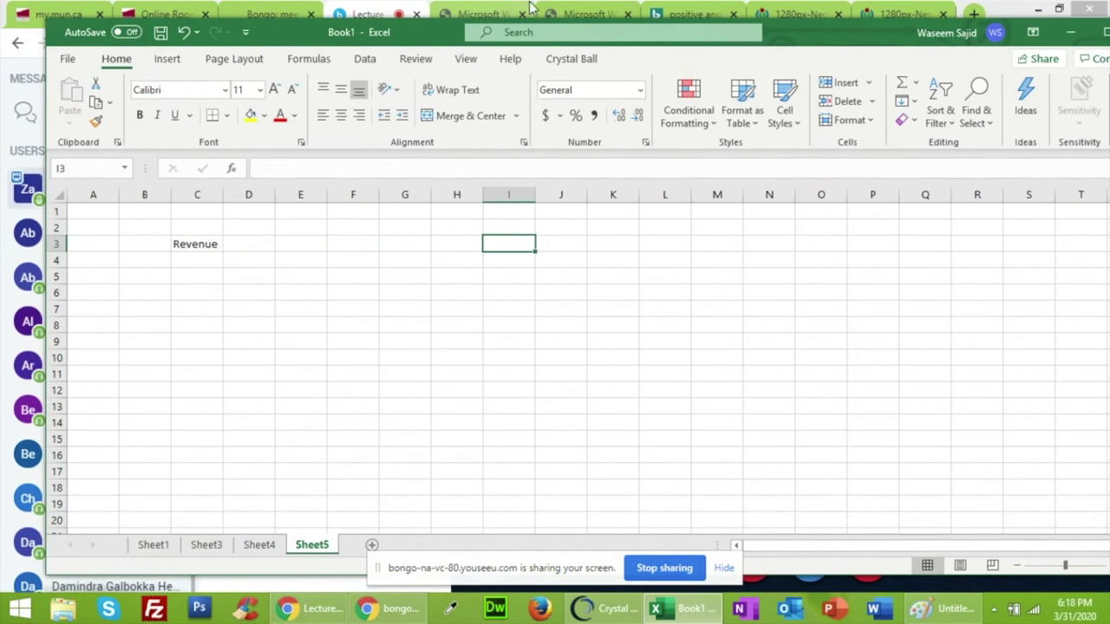
pyautogui.moveTo(450, 35); pyautogui.dragTo(420, 25)
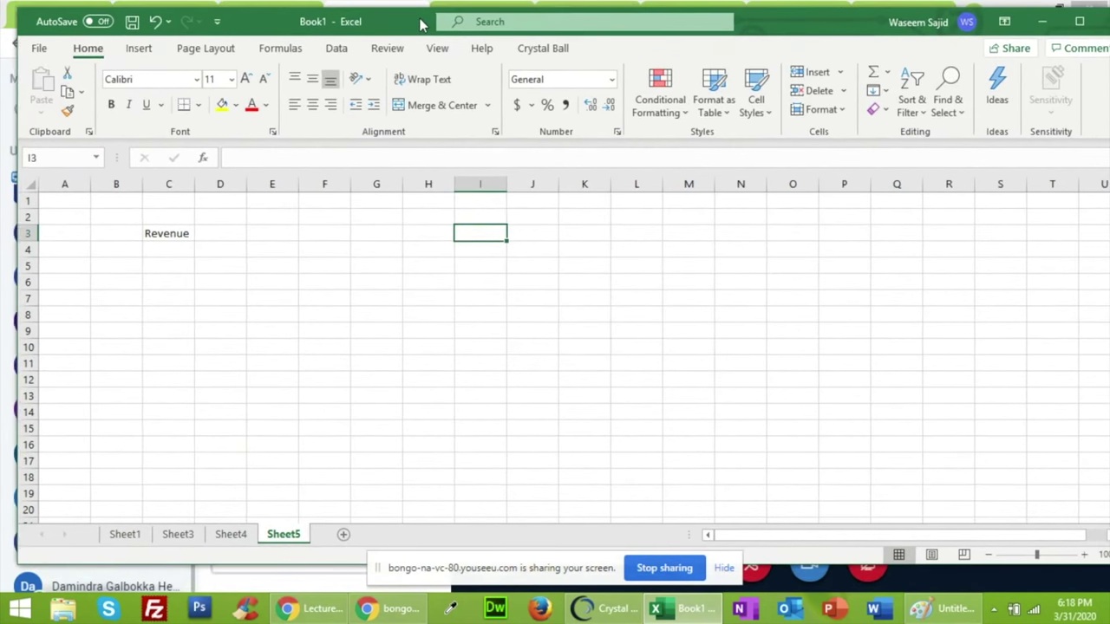
pyautogui.click(1082, 555)
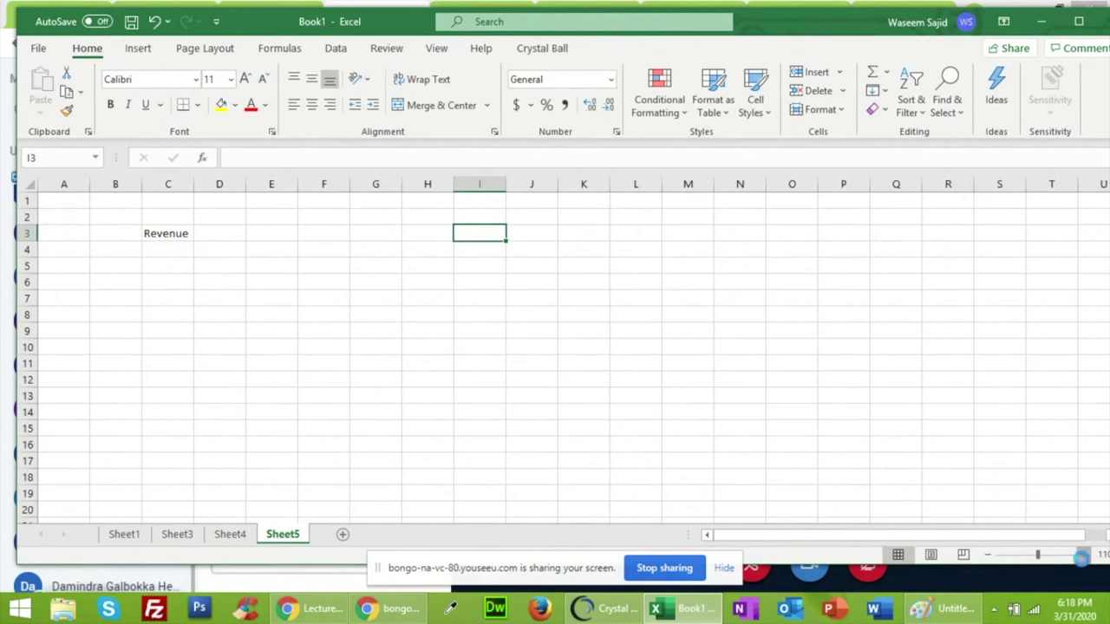
pyautogui.click(1081, 556)
pyautogui.click(1082, 558)
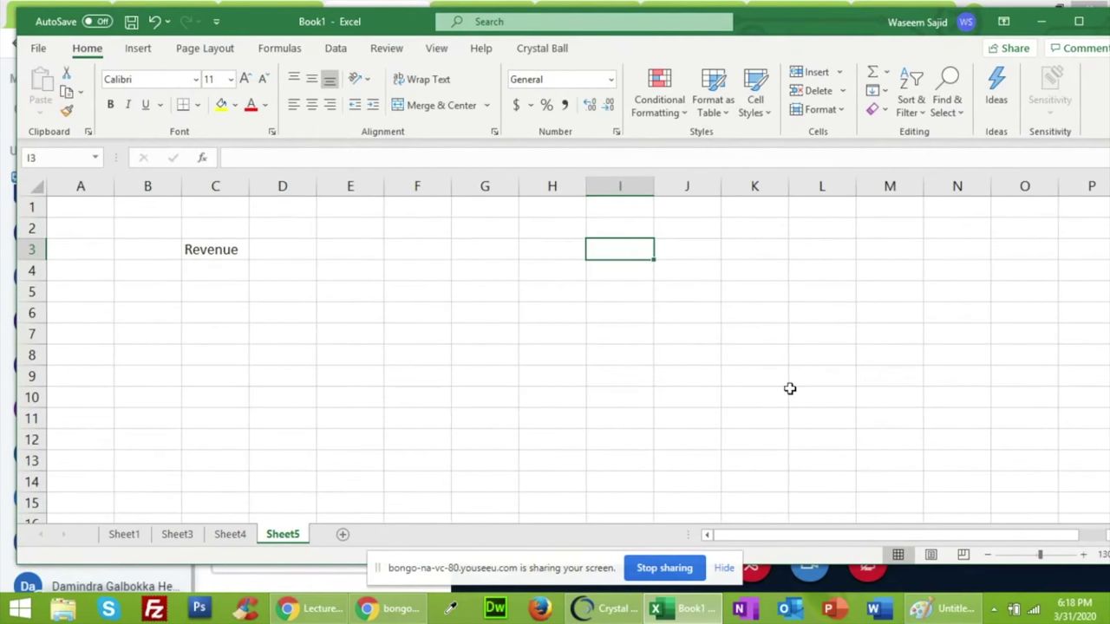
pyautogui.write('Cost')
pyautogui.press('Return')
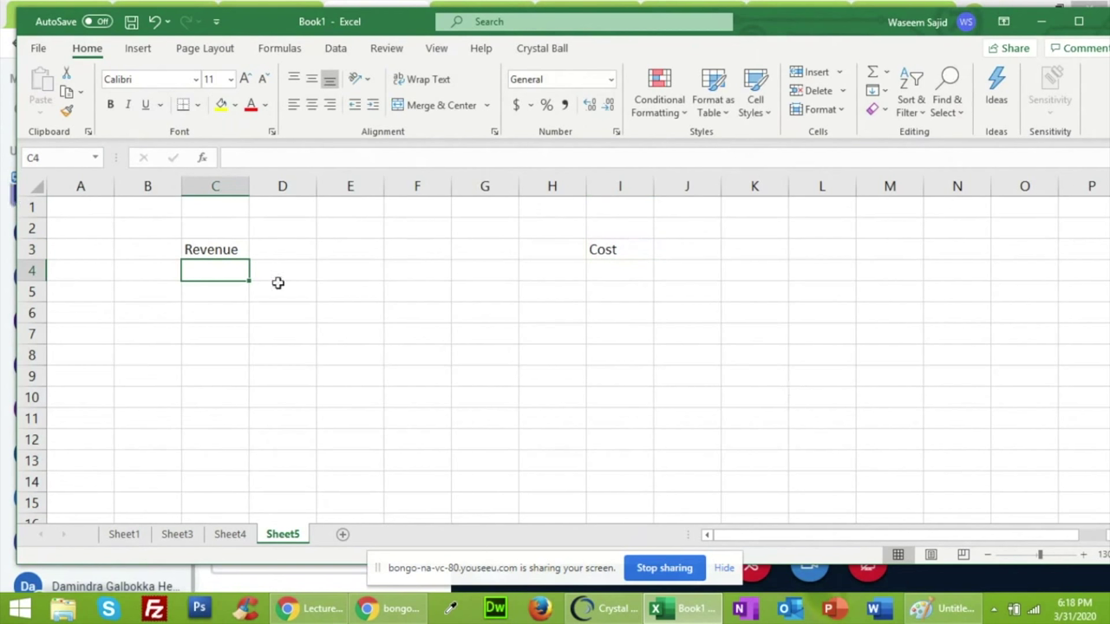
# Add the parameter headings Mean in D2 and St. Deviation in E2 for the Revenue row
pyautogui.click(293, 229)
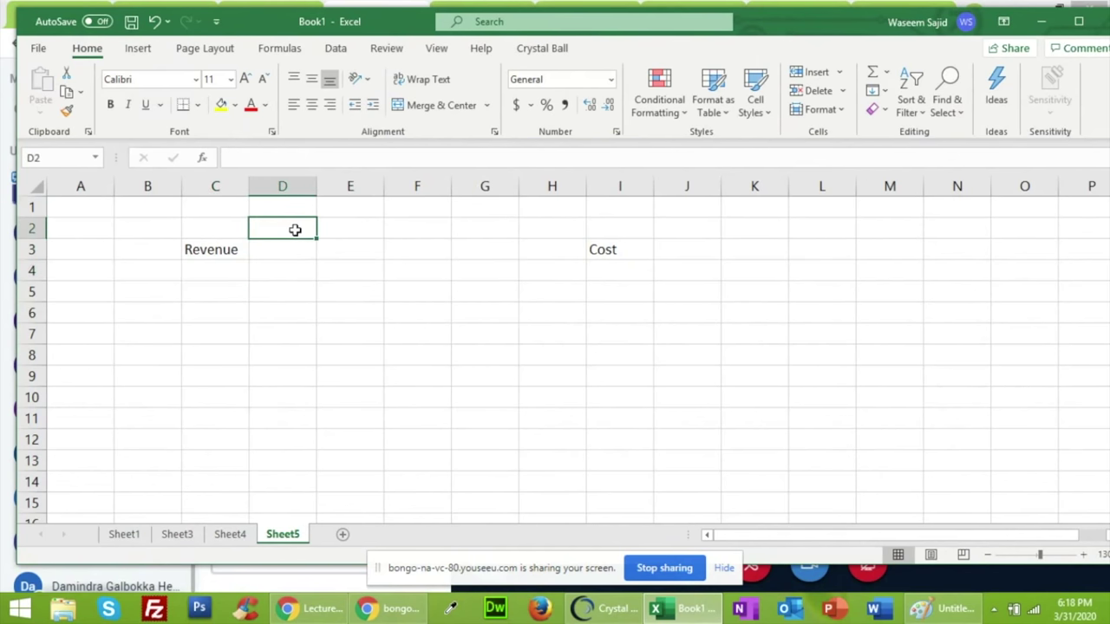
pyautogui.write('Mean')
pyautogui.press('Tab')
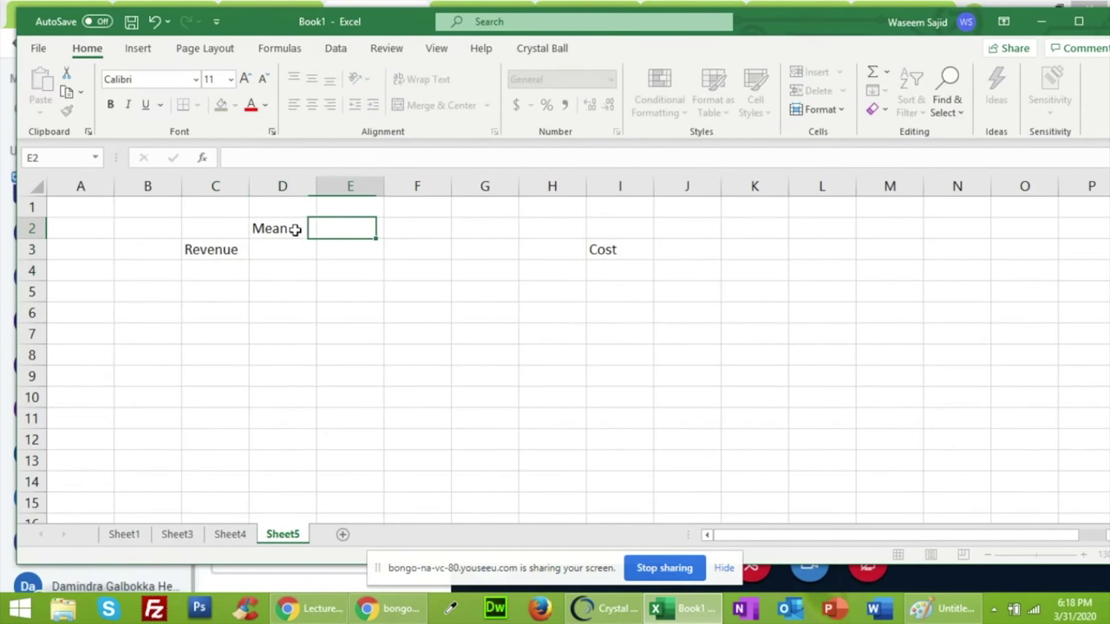
pyautogui.write('S')
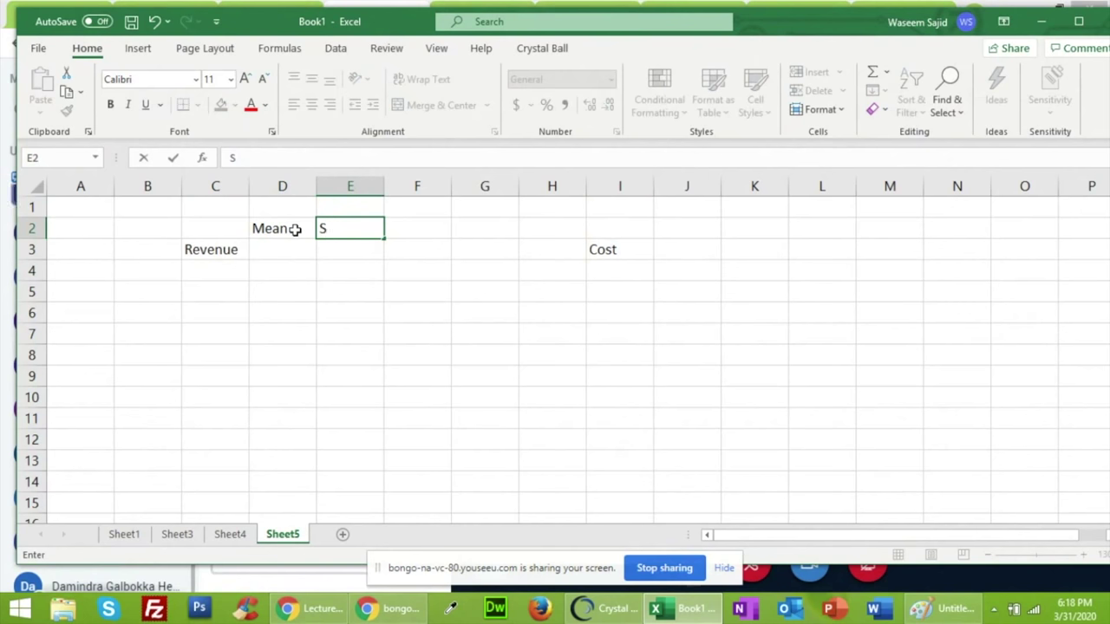
pyautogui.write('t. Deviation')
pyautogui.press('Tab')
# Add the triangular distribution headings Min, Most Likely and Max in J2, K2 and L2 for the Cost row
pyautogui.press('Tab')
pyautogui.press('Tab')
pyautogui.press('Tab')
pyautogui.press('Tab')
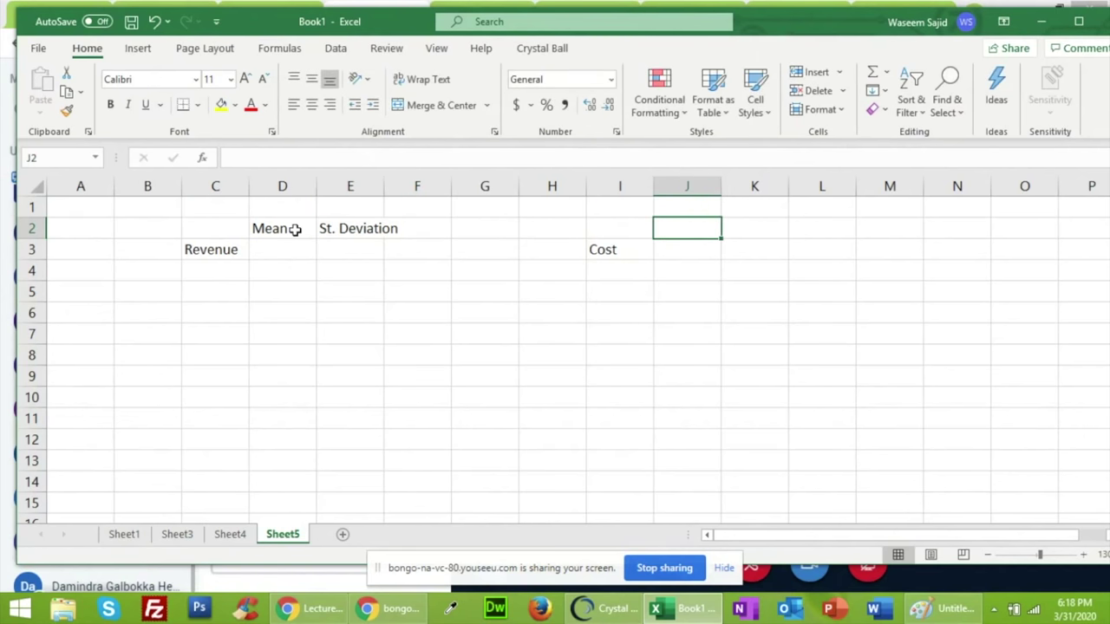
pyautogui.write('Min')
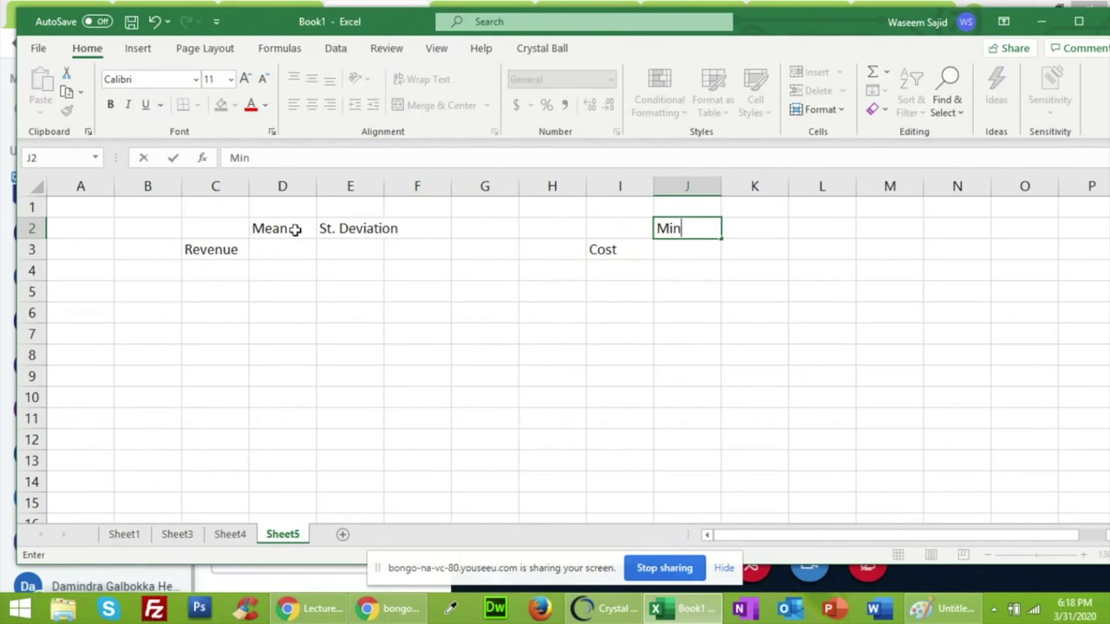
pyautogui.press('Tab')
pyautogui.write('Mo')
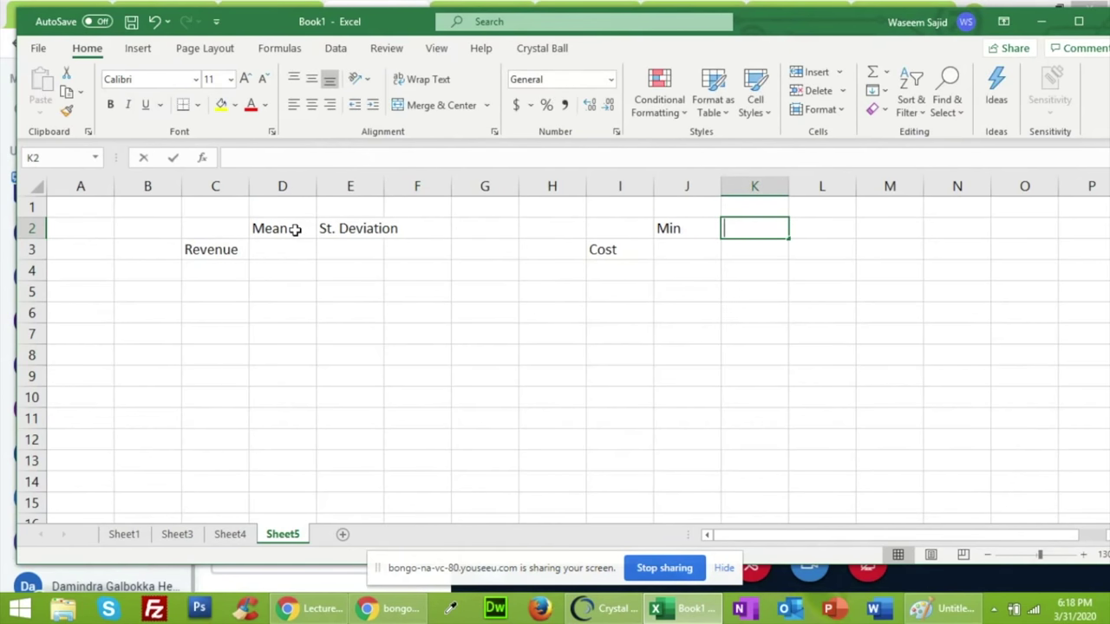
pyautogui.write('s')
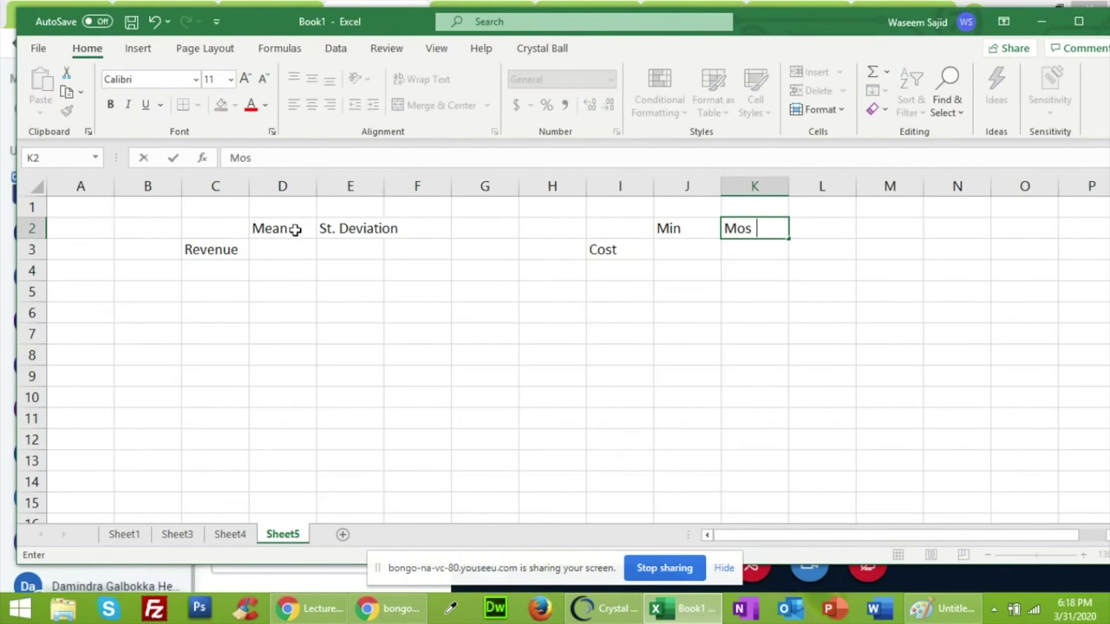
pyautogui.write('t Likely')
pyautogui.press('Tab')
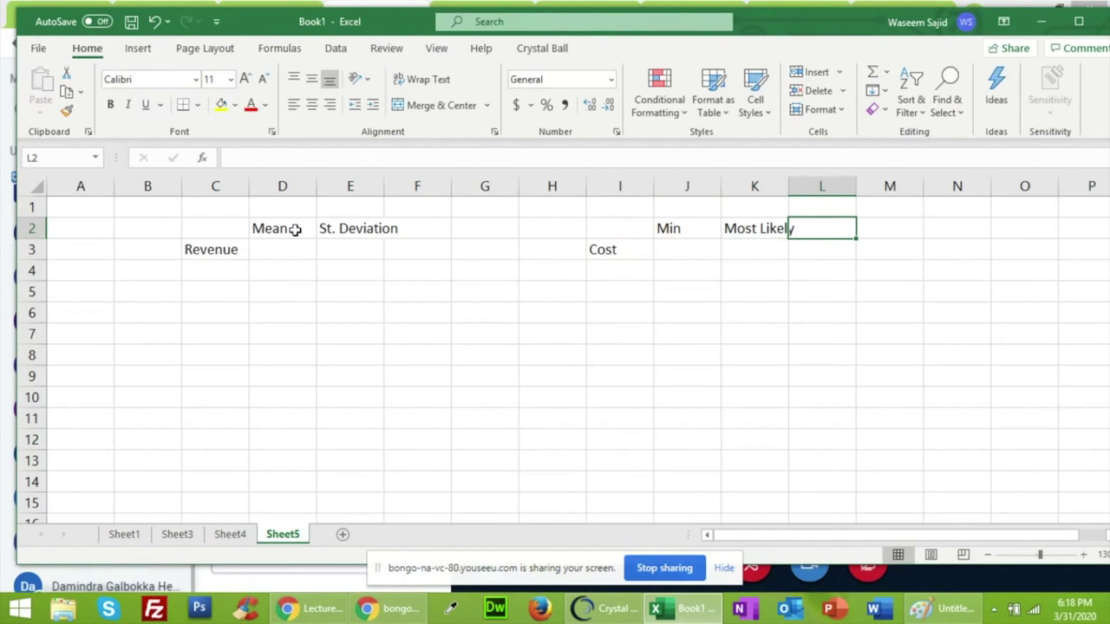
pyautogui.write('Max')
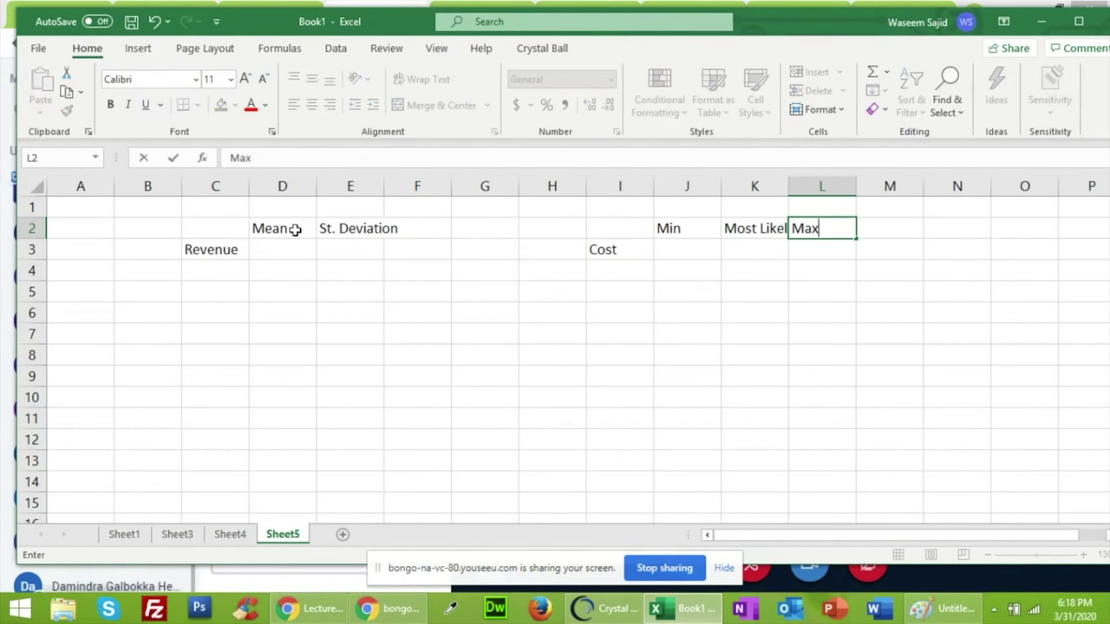
pyautogui.press('Return')
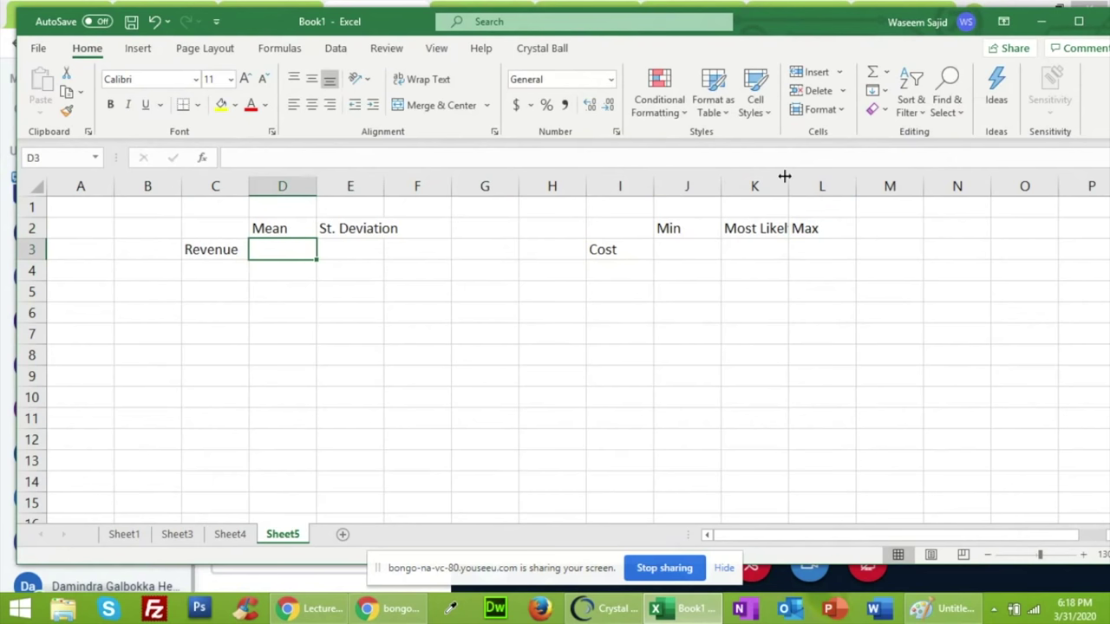
# Widen column K to fit the Most Likely heading and enter Revenue's mean 500 in D3 and standard deviation 50 in E3
pyautogui.moveTo(784, 181); pyautogui.dragTo(810, 179)
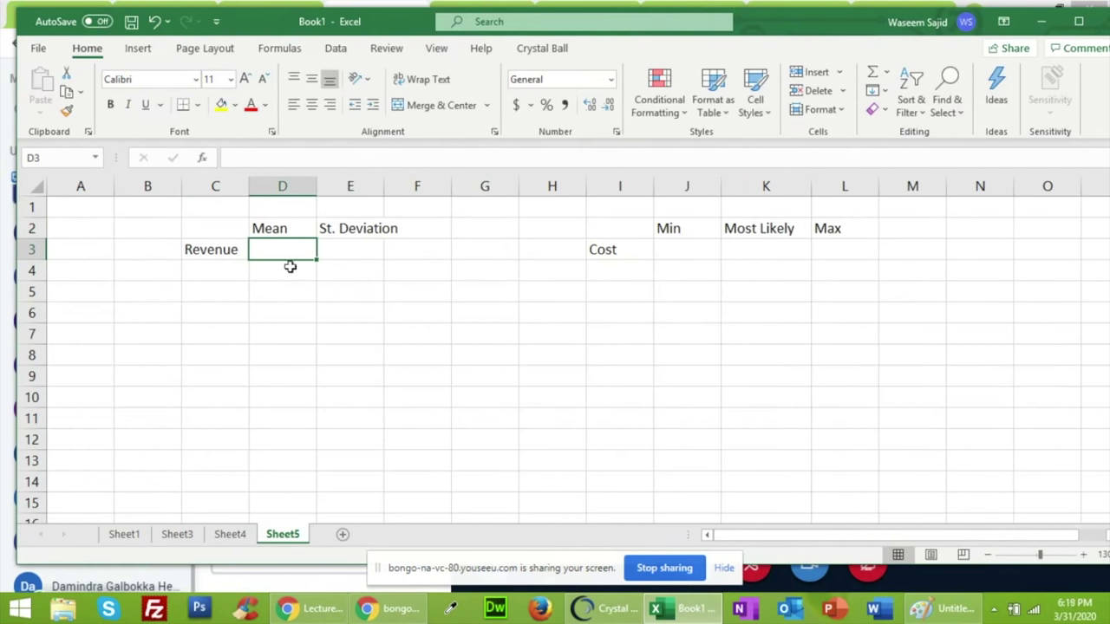
pyautogui.write('500')
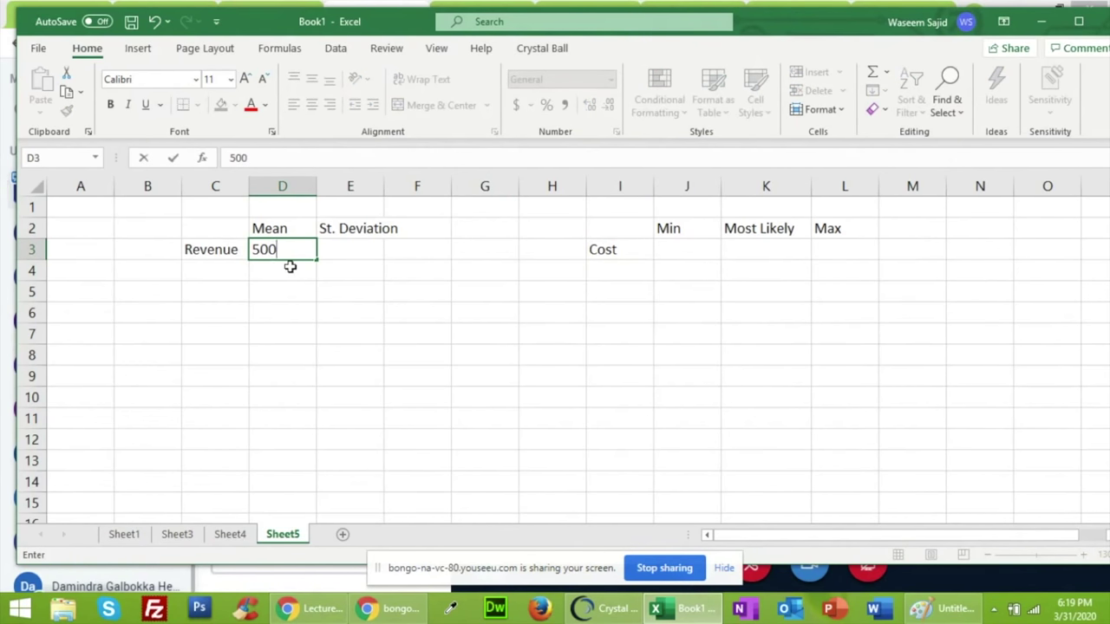
pyautogui.press('Tab')
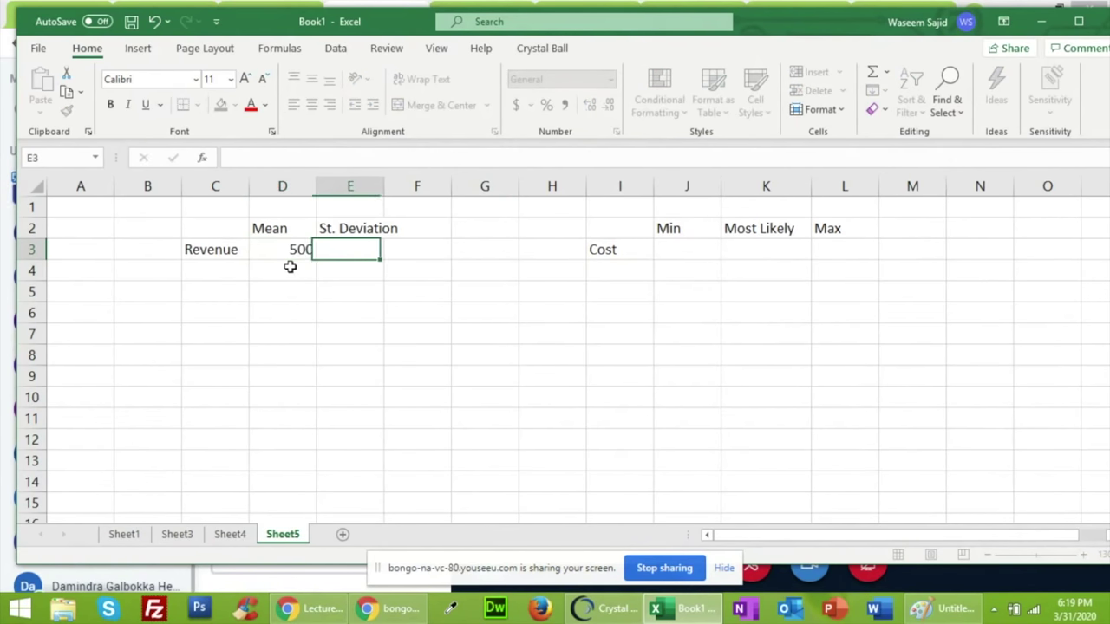
pyautogui.write('50')
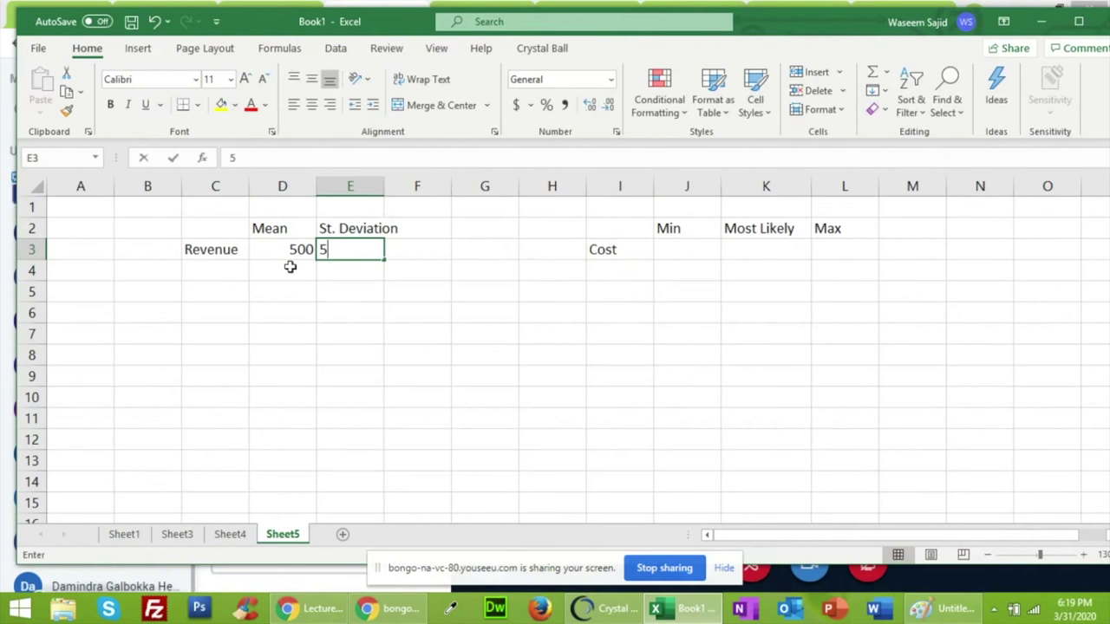
pyautogui.press('Tab')
# Enter the Cost parameters: minimum 200 in J3, most likely 300 in K3 and maximum 400 in L3
pyautogui.press('Tab')
pyautogui.press('Tab')
pyautogui.press('Tab')
pyautogui.press('Tab')
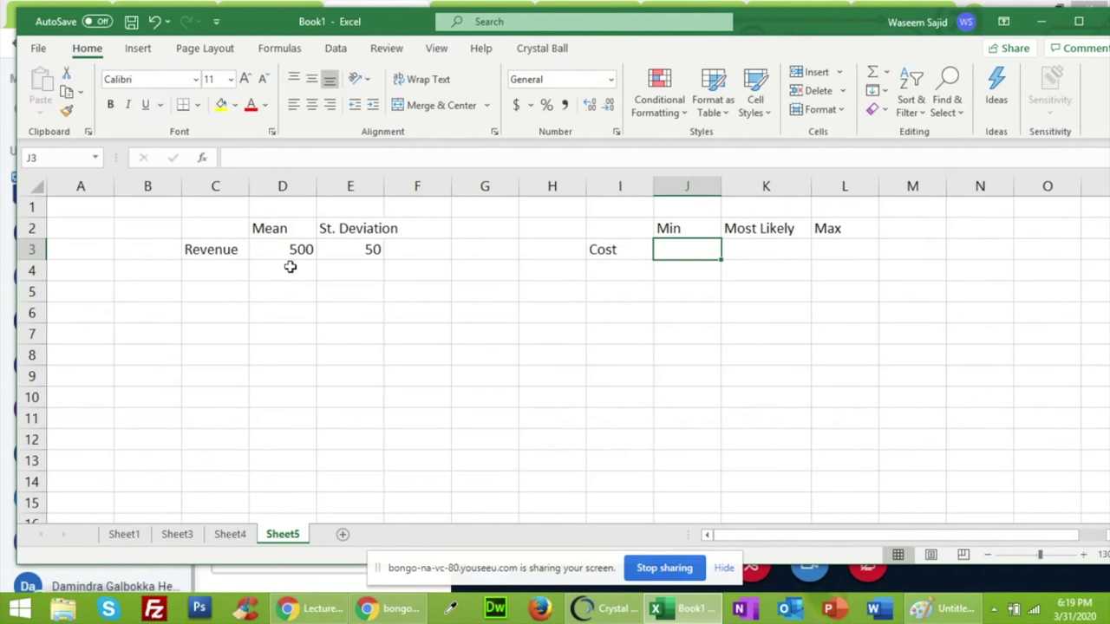
pyautogui.write('200')
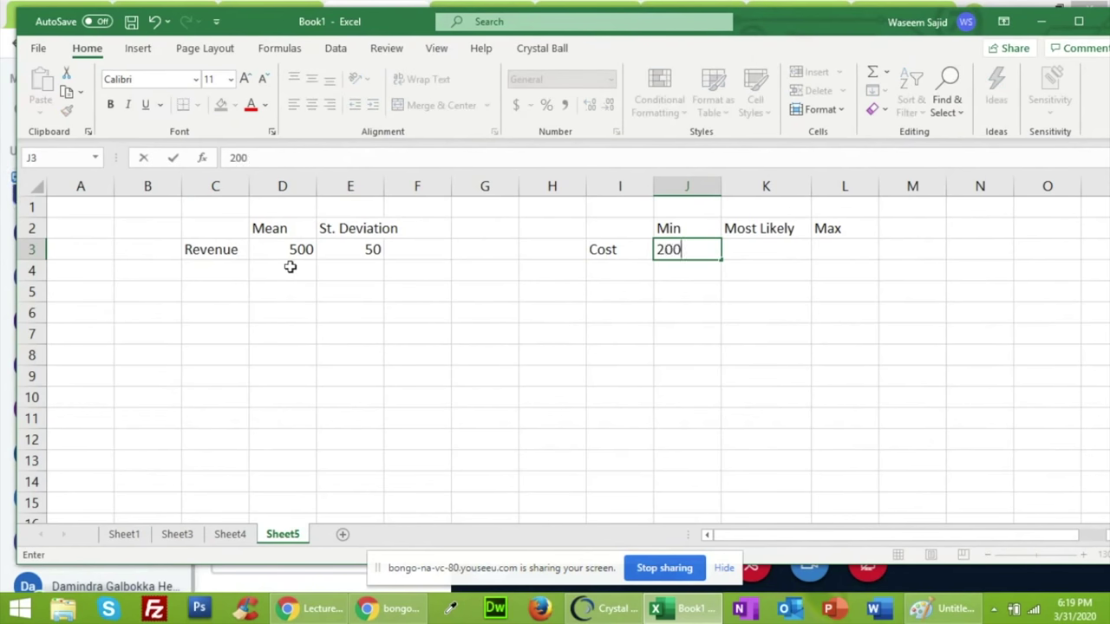
pyautogui.press('Tab')
pyautogui.write('300')
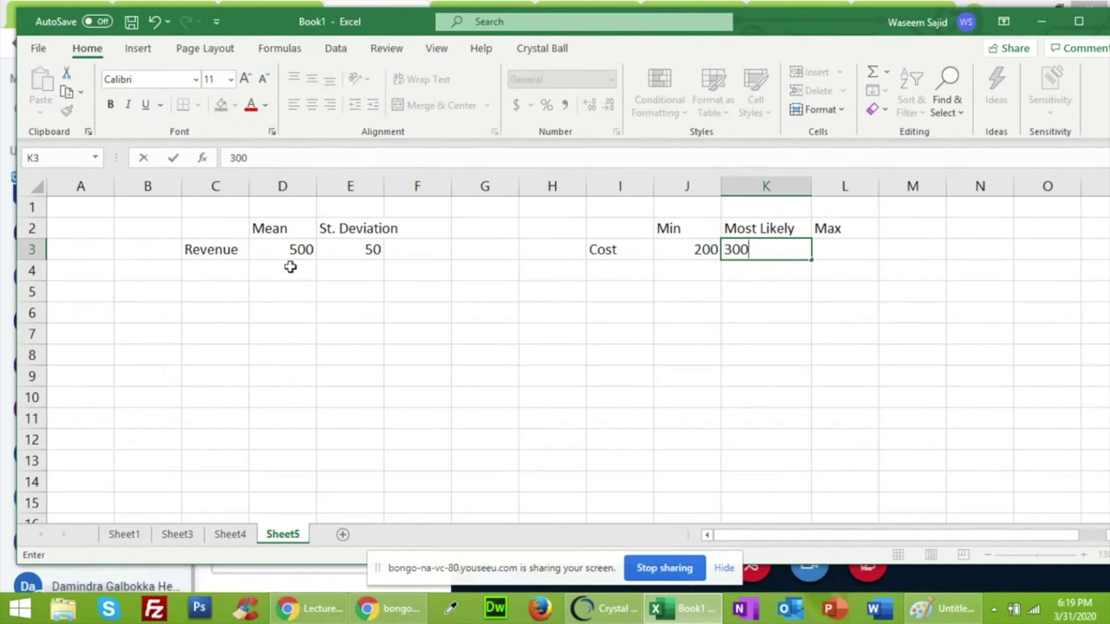
pyautogui.press('Tab')
pyautogui.write('400')
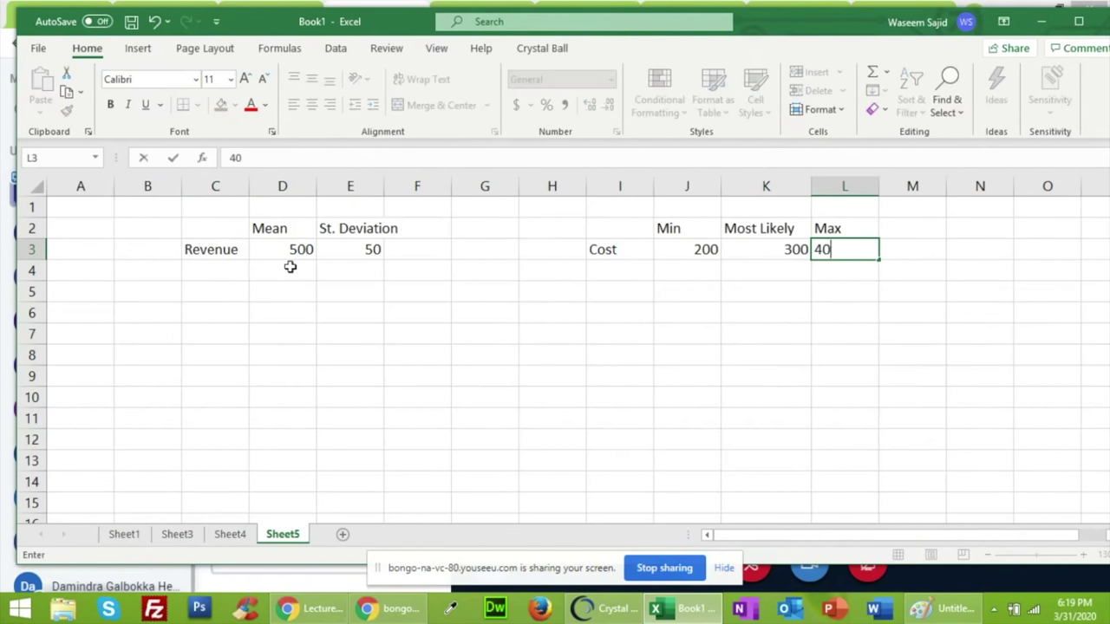
pyautogui.press('Return')
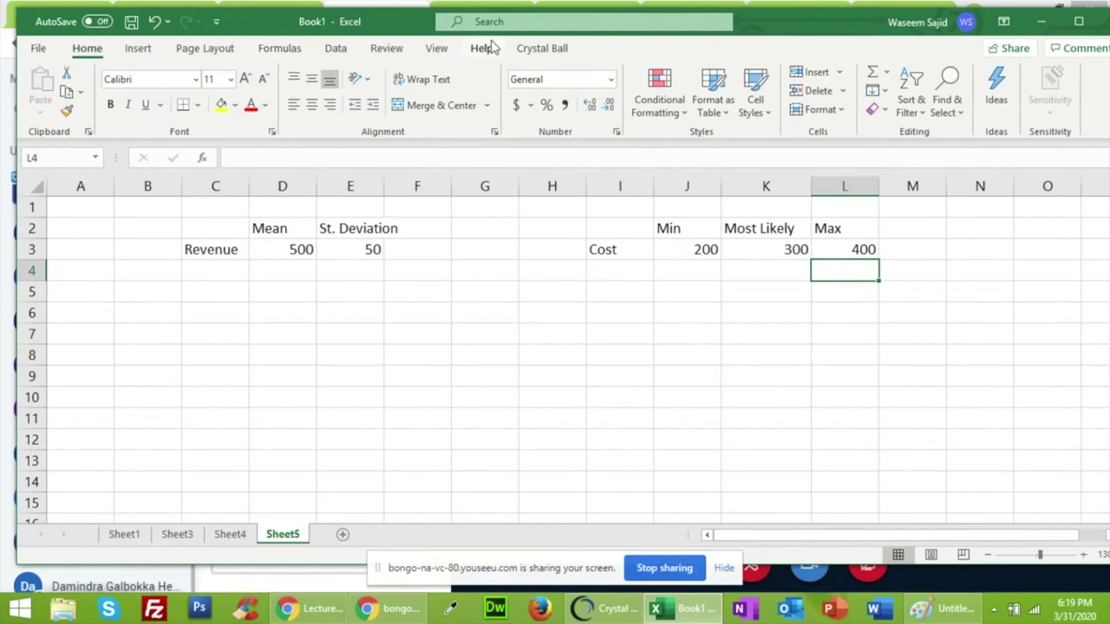
# Open Crystal Ball's Distribution Gallery for the Revenue mean in cell D3, resetting the existing simulation
pyautogui.click(541, 49)
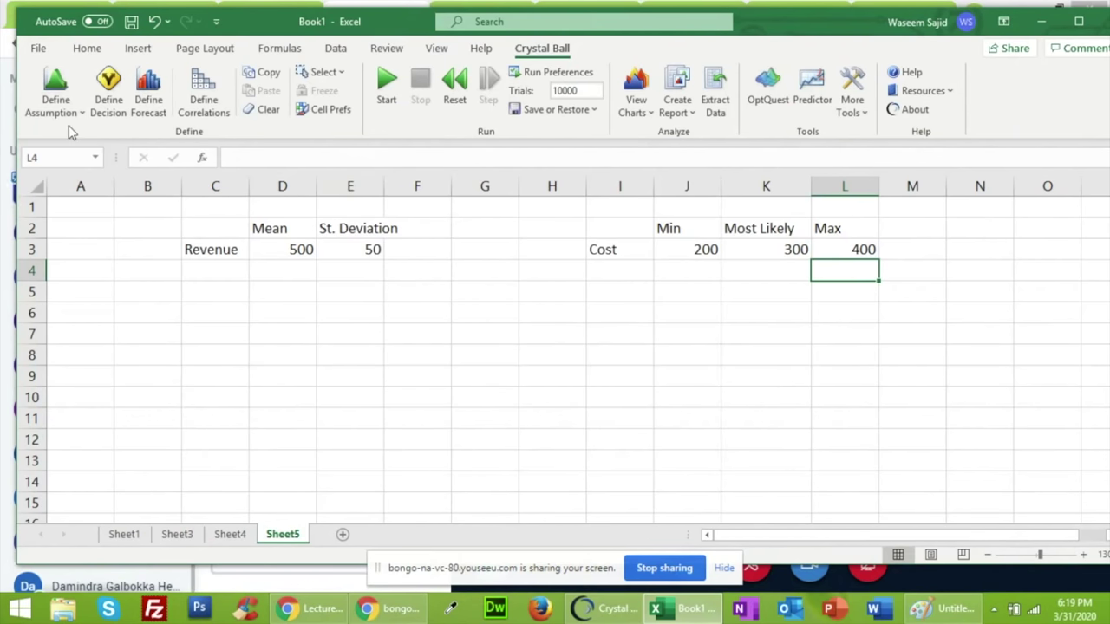
pyautogui.click(152, 113)
pyautogui.click(297, 249)
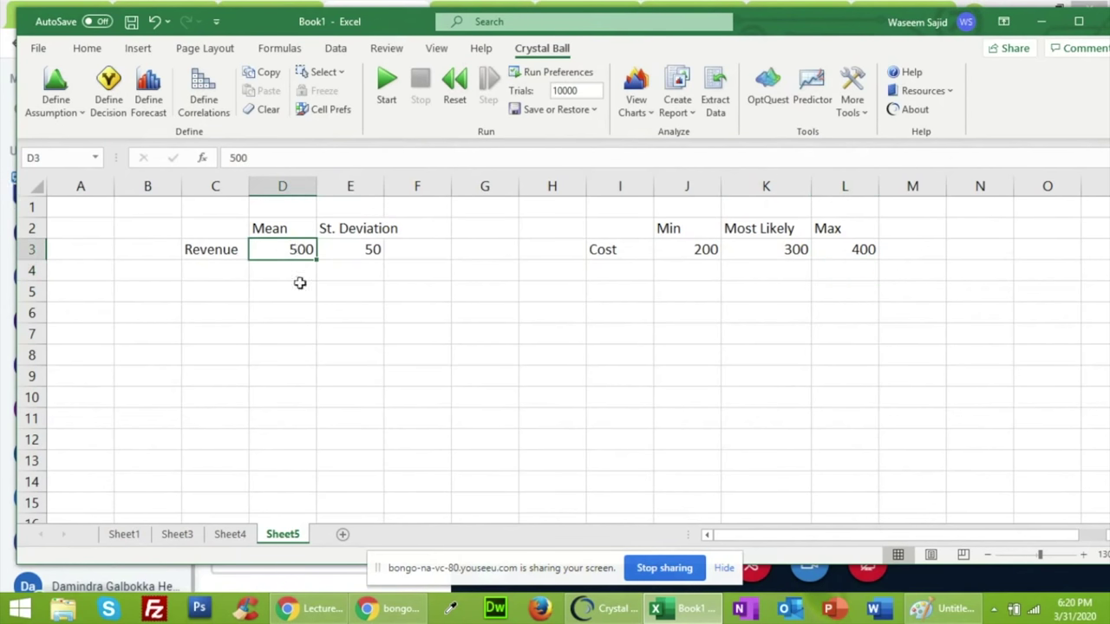
pyautogui.click(78, 115)
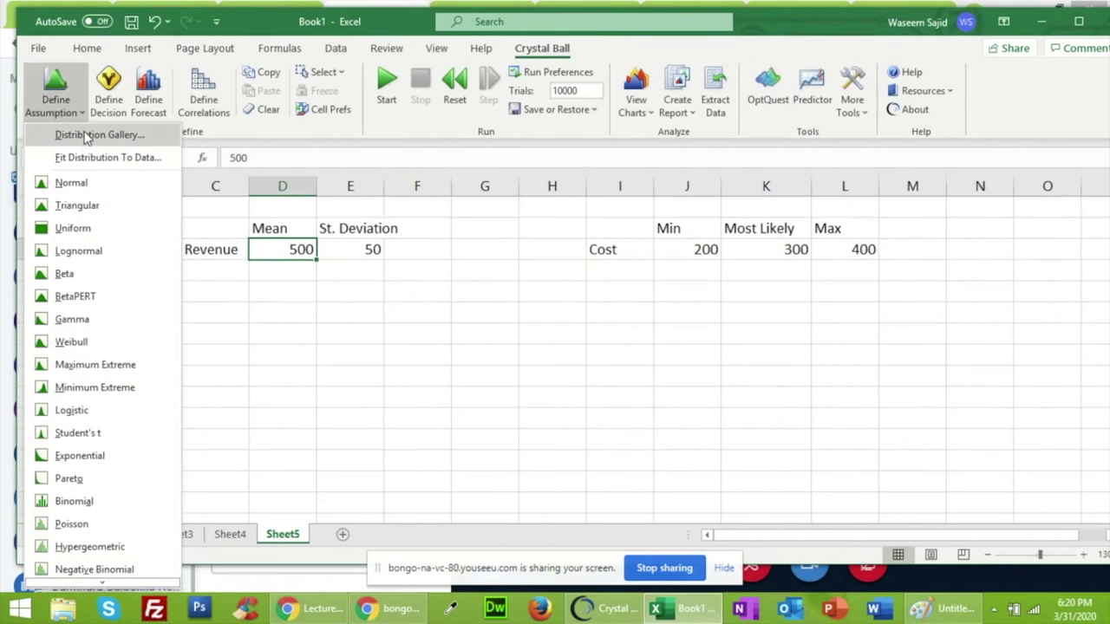
pyautogui.click(87, 137)
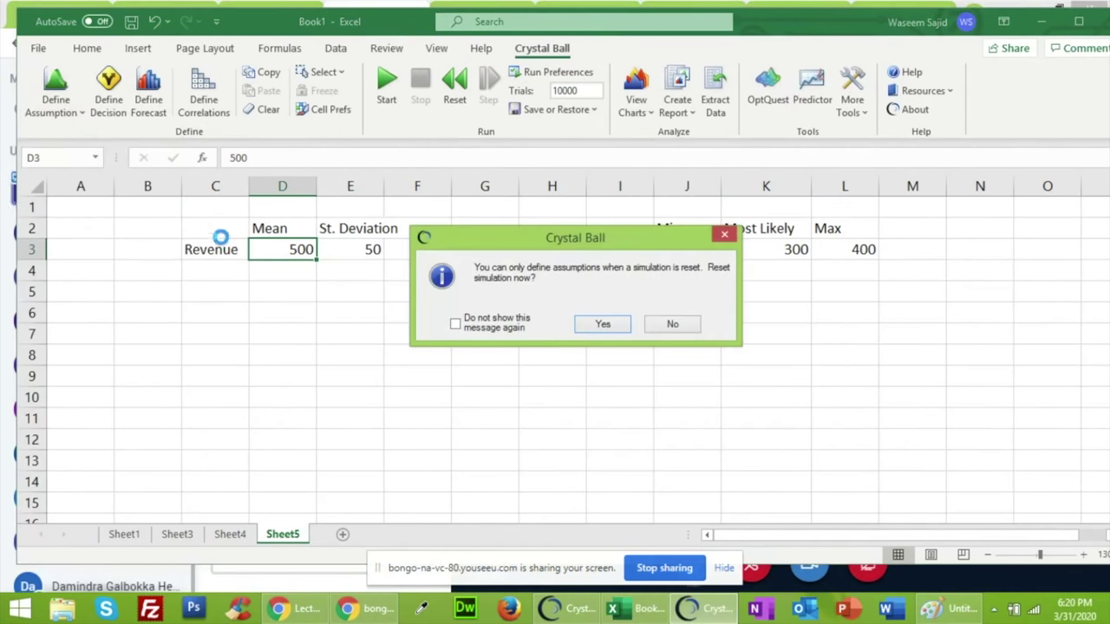
pyautogui.click(612, 332)
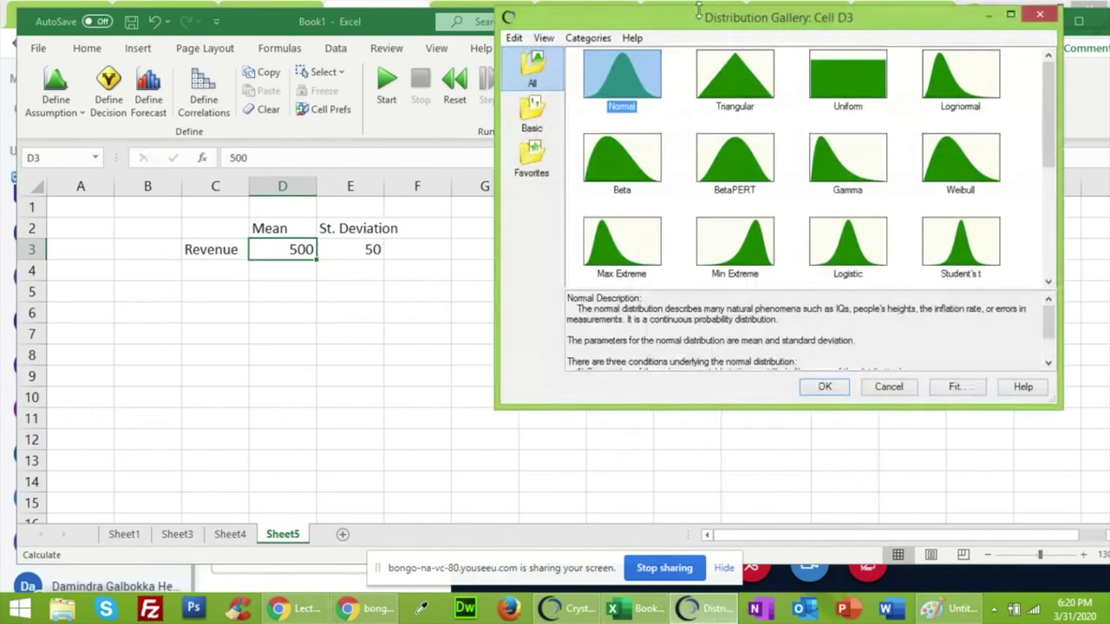
pyautogui.moveTo(706, 22); pyautogui.dragTo(600, 56)
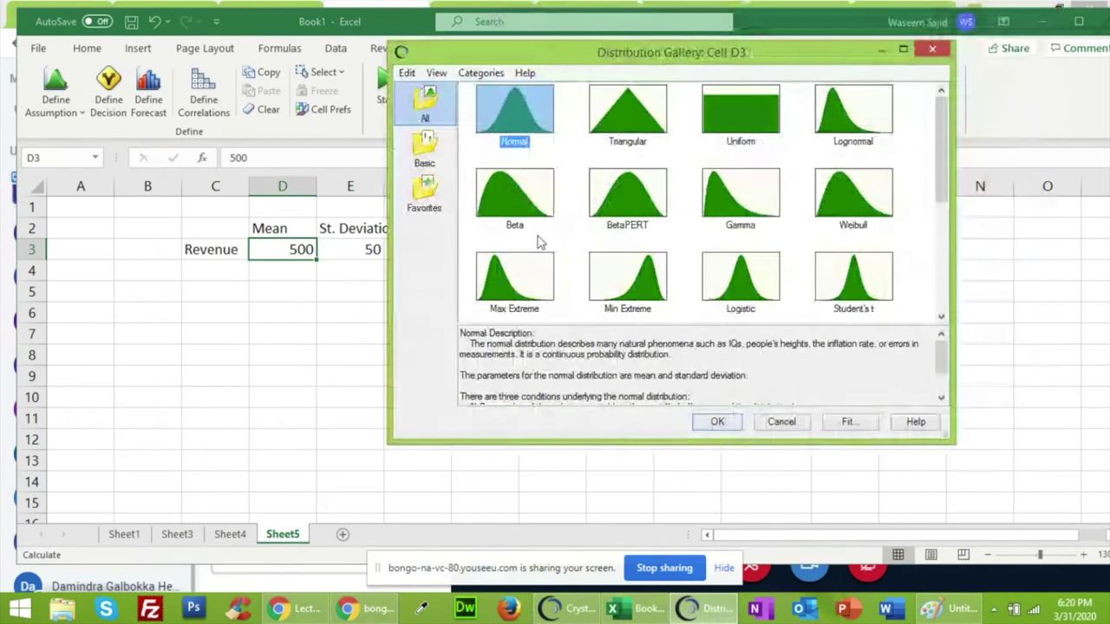
# Examine the descriptions of the Gamma, Weibull and Beta distributions in the gallery
pyautogui.moveTo(937, 157)
pyautogui.mouseDown()
pyautogui.moveTo(947, 278)
pyautogui.moveTo(945, 147)
pyautogui.mouseUp()
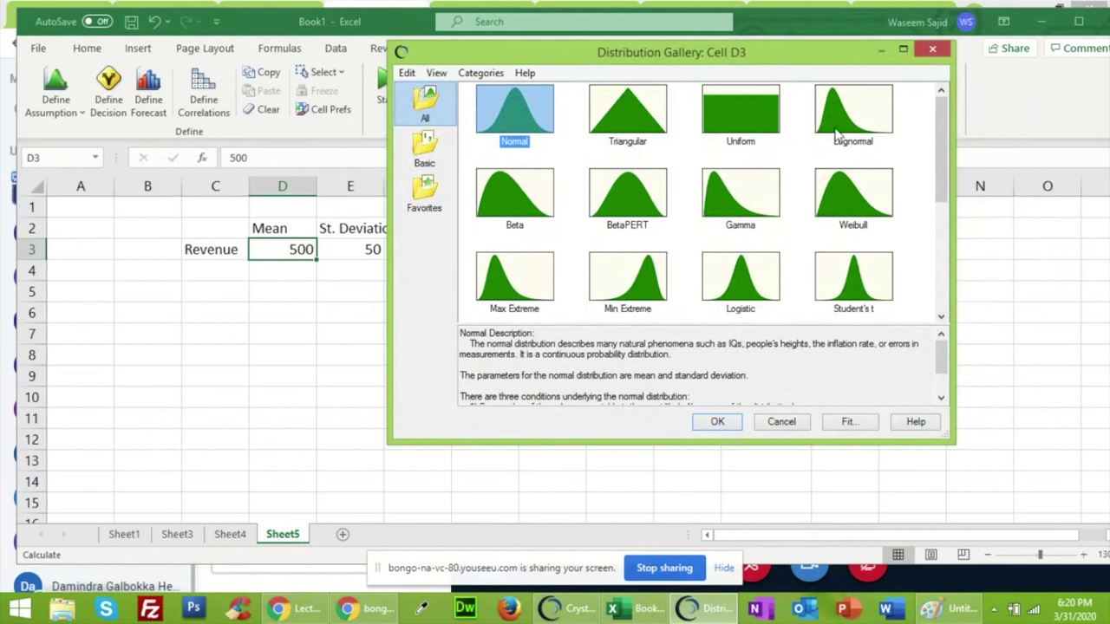
pyautogui.click(753, 202)
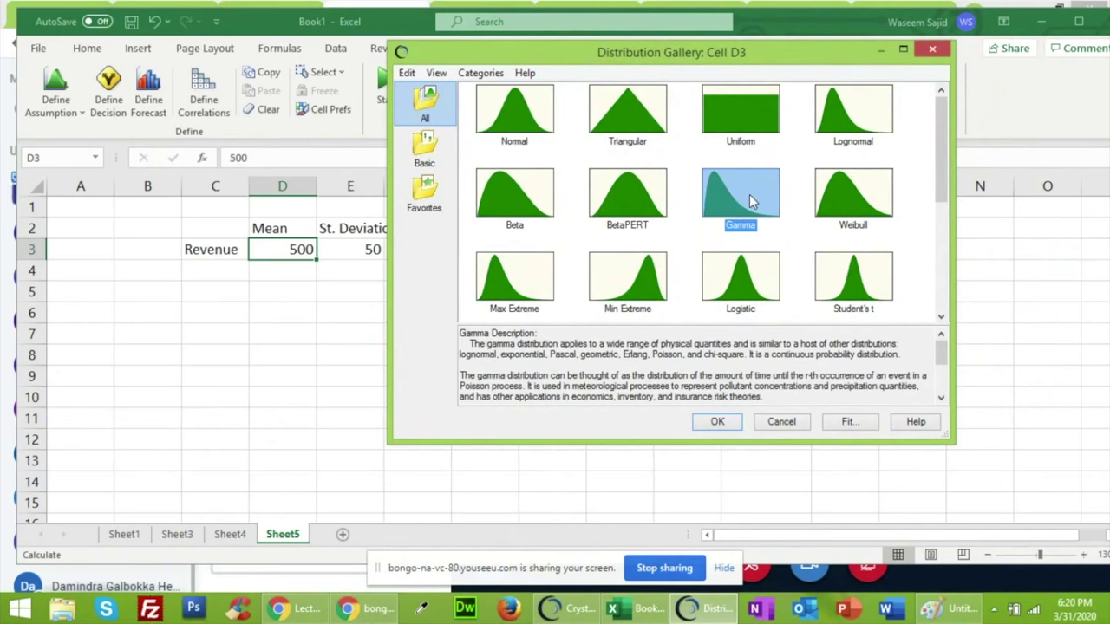
pyautogui.click(870, 199)
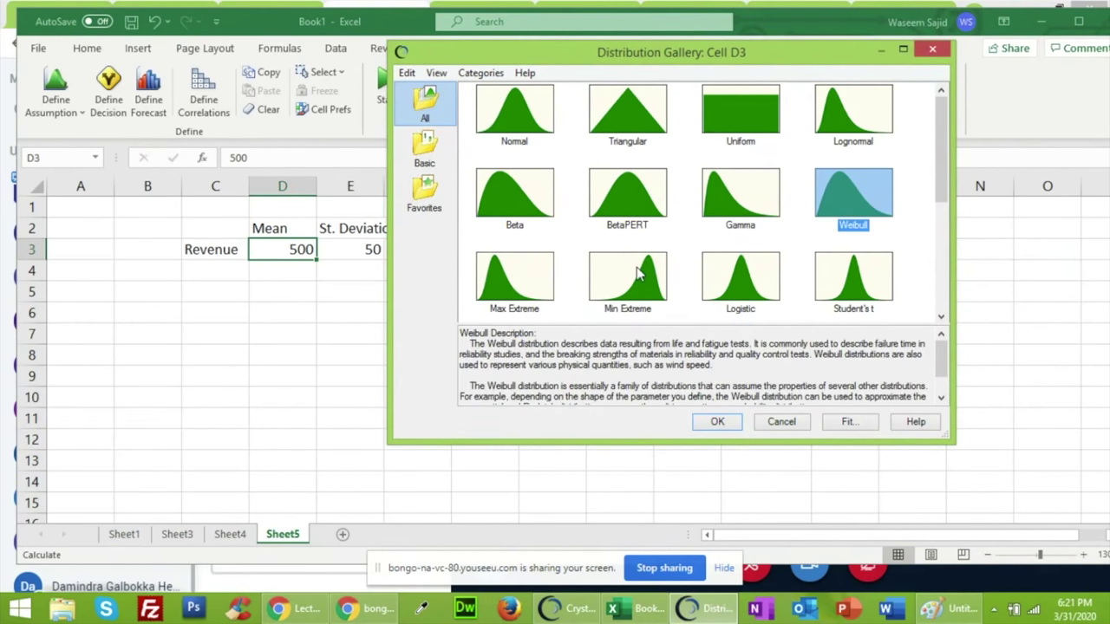
pyautogui.click(514, 185)
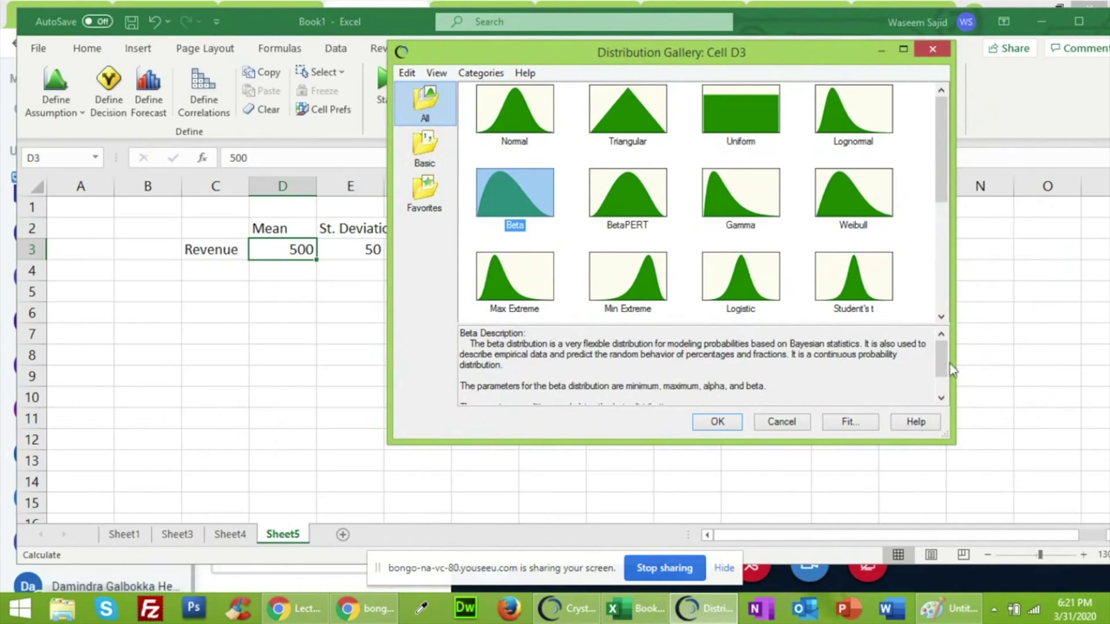
pyautogui.moveTo(943, 367); pyautogui.dragTo(943, 384)
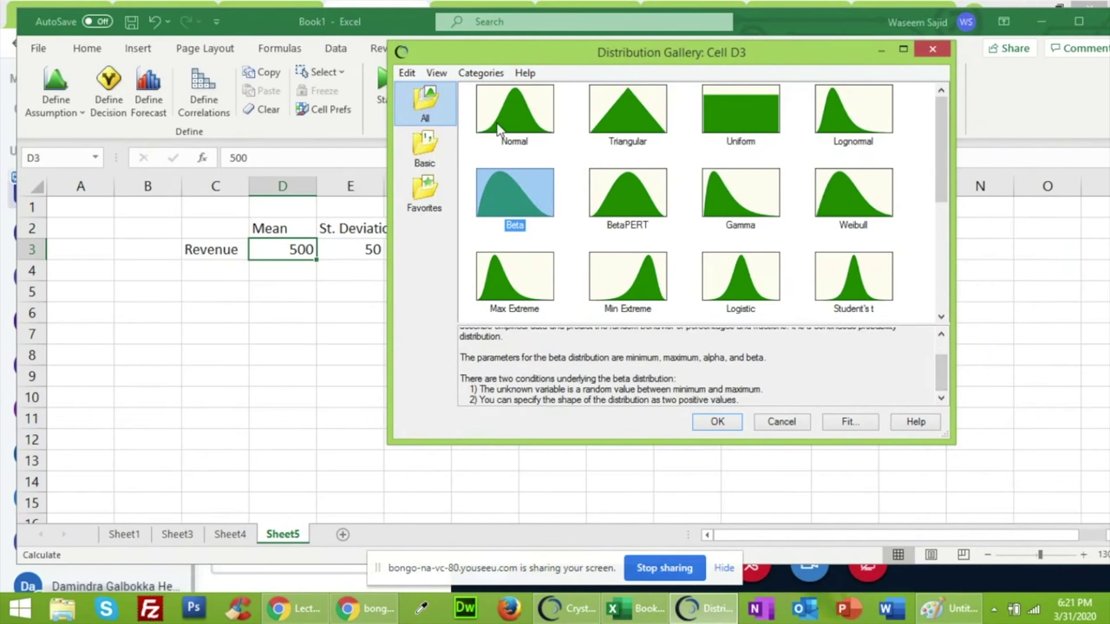
# Choose the Normal distribution for cell D3 and inspect its Mean and Std. Dev. parameters
pyautogui.click(538, 120)
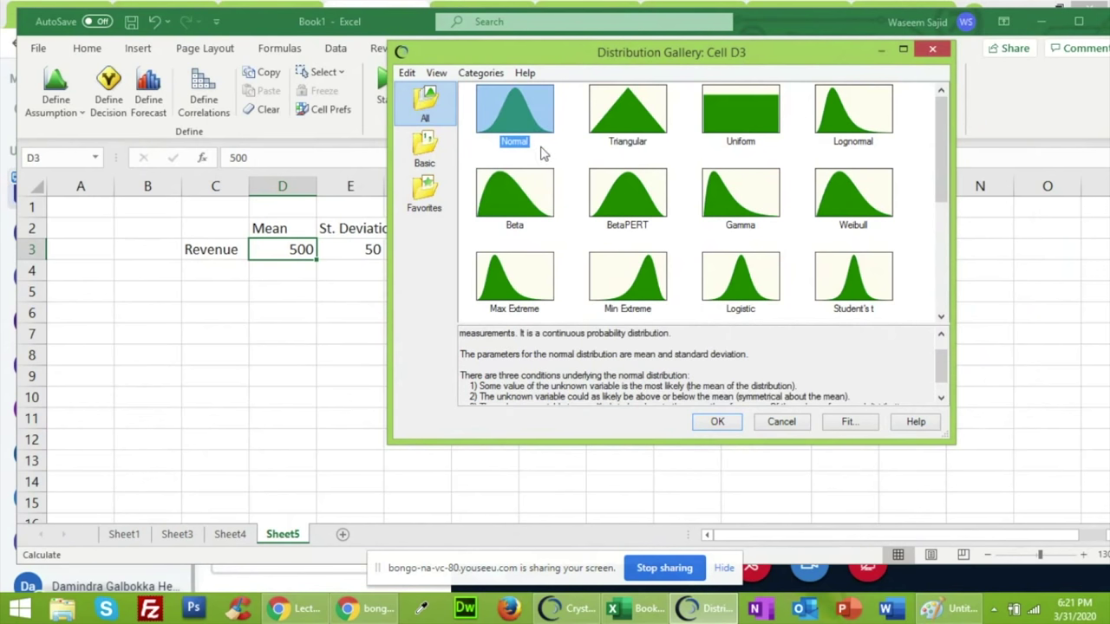
pyautogui.click(717, 423)
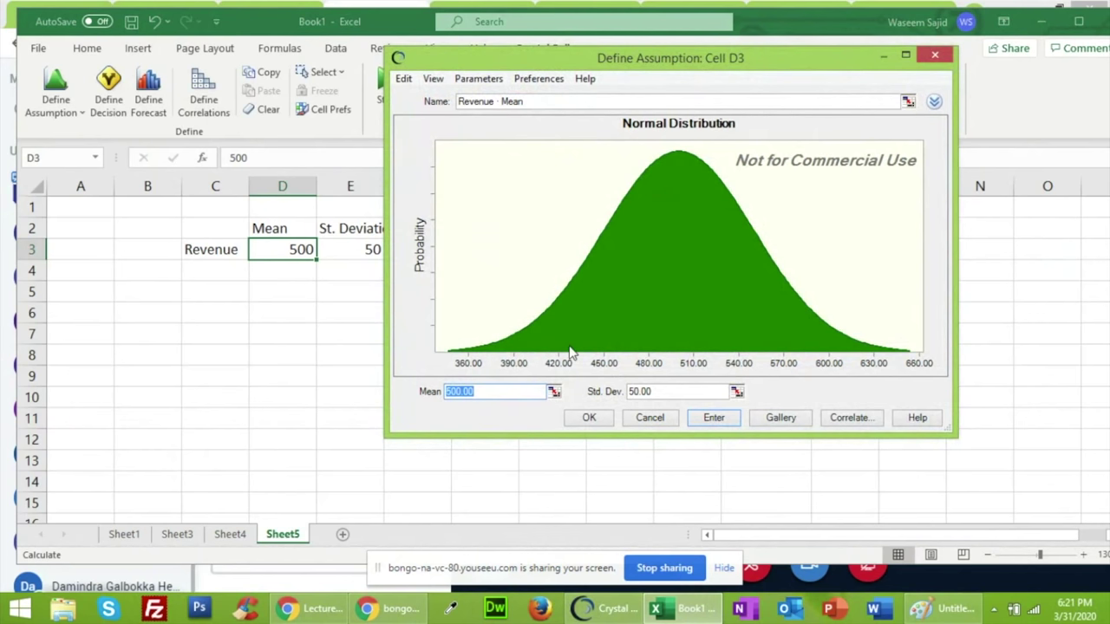
pyautogui.moveTo(590, 59); pyautogui.dragTo(663, 55)
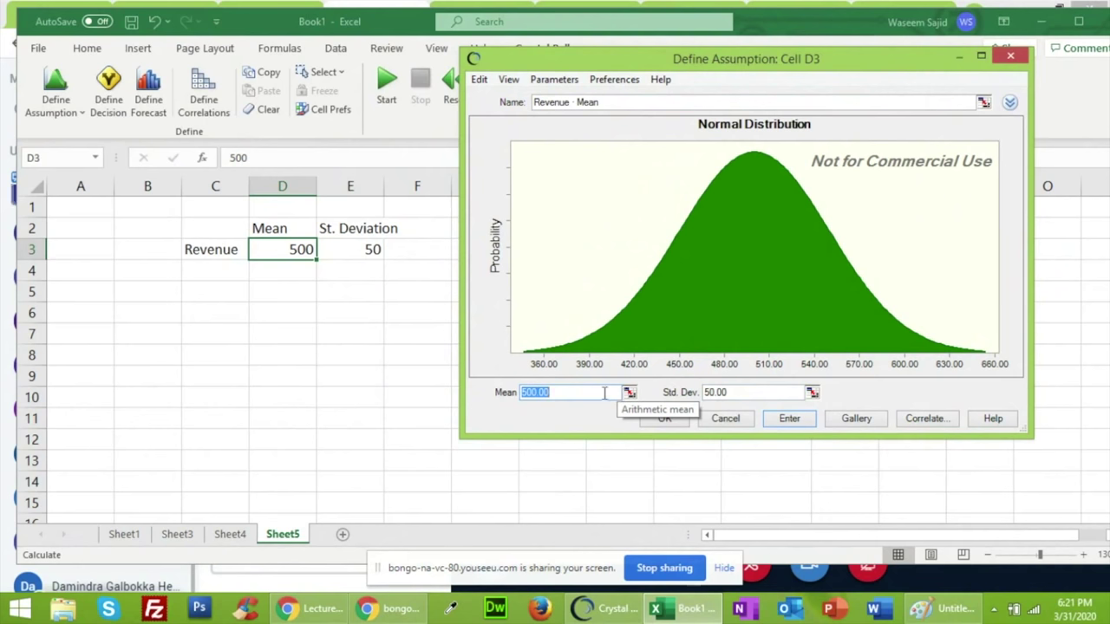
pyautogui.click(557, 392)
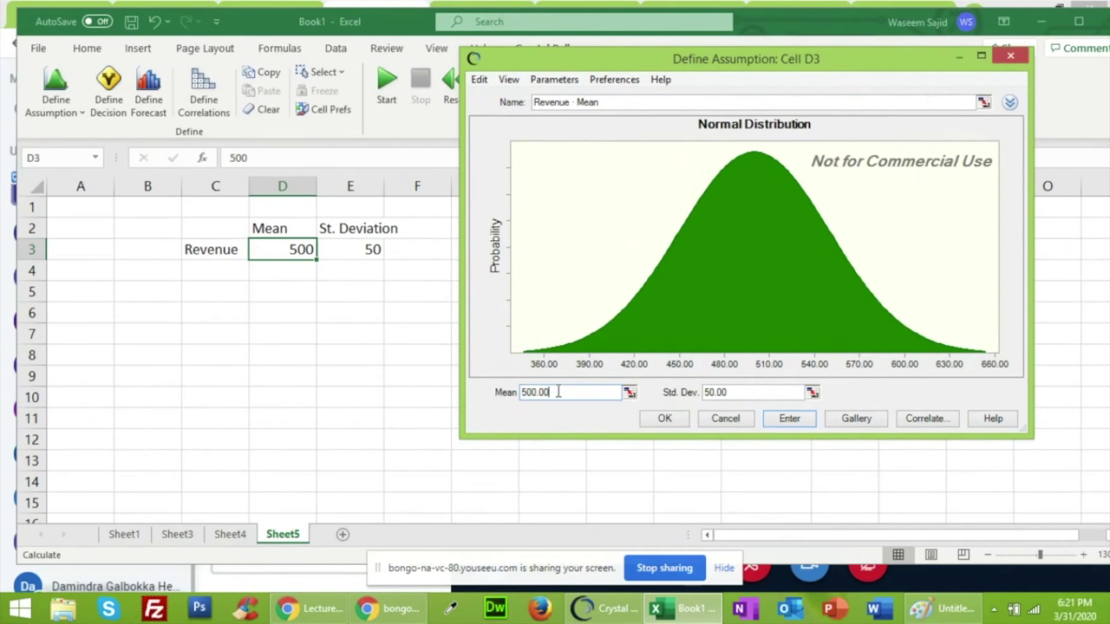
pyautogui.click(723, 393)
# Link the normal distribution's Mean to cell D3 with the reference =D3 and accept the Revenue assumption
pyautogui.click(628, 394)
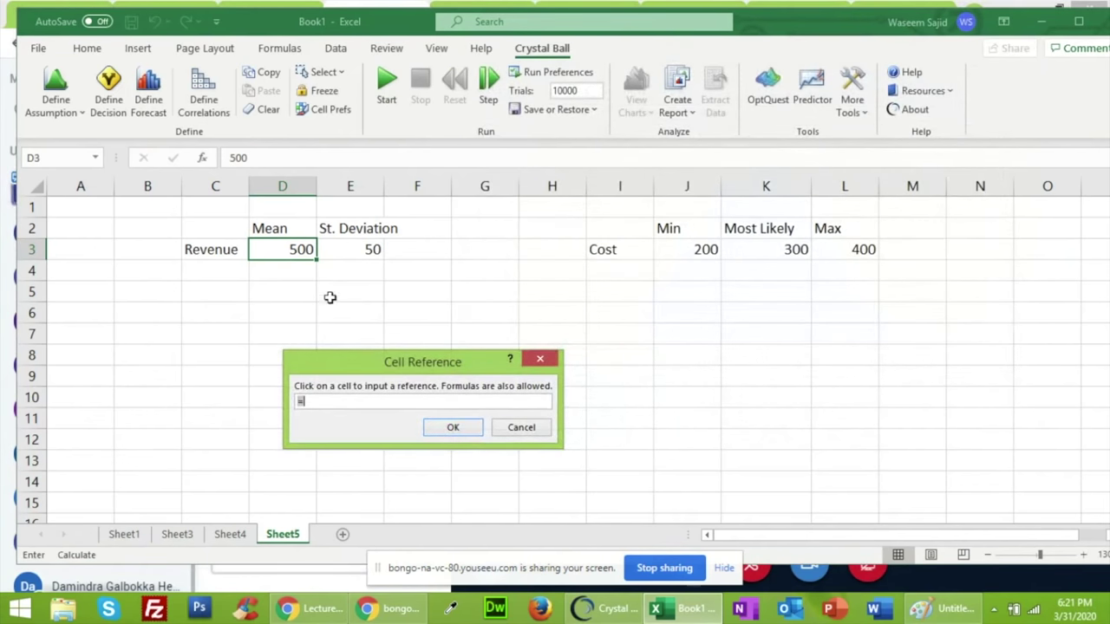
pyautogui.click(297, 250)
pyautogui.click(453, 427)
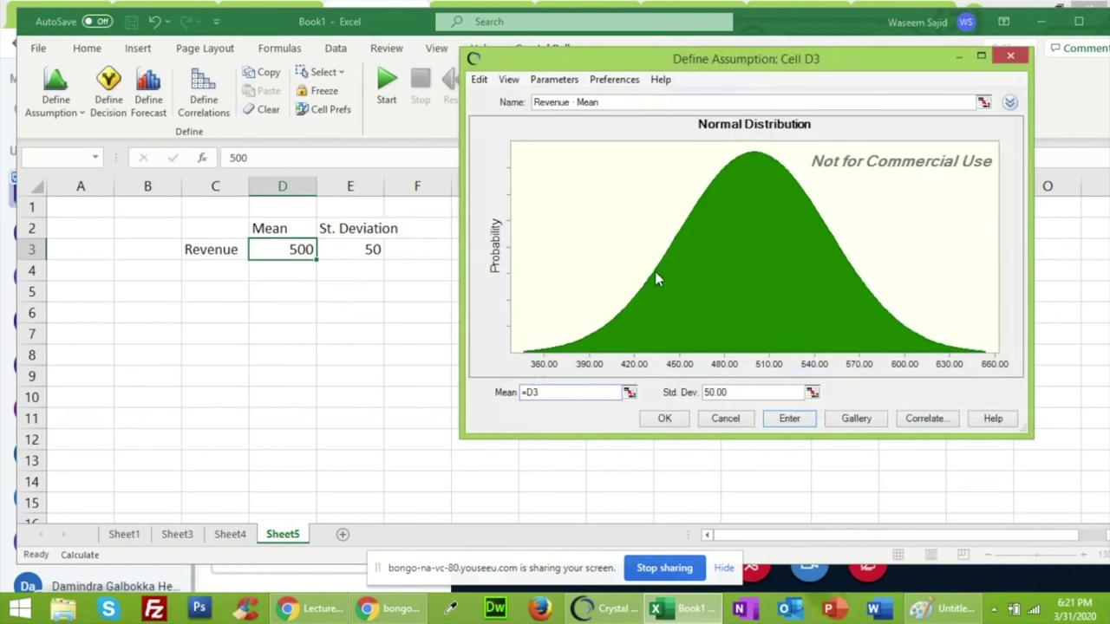
pyautogui.click(789, 419)
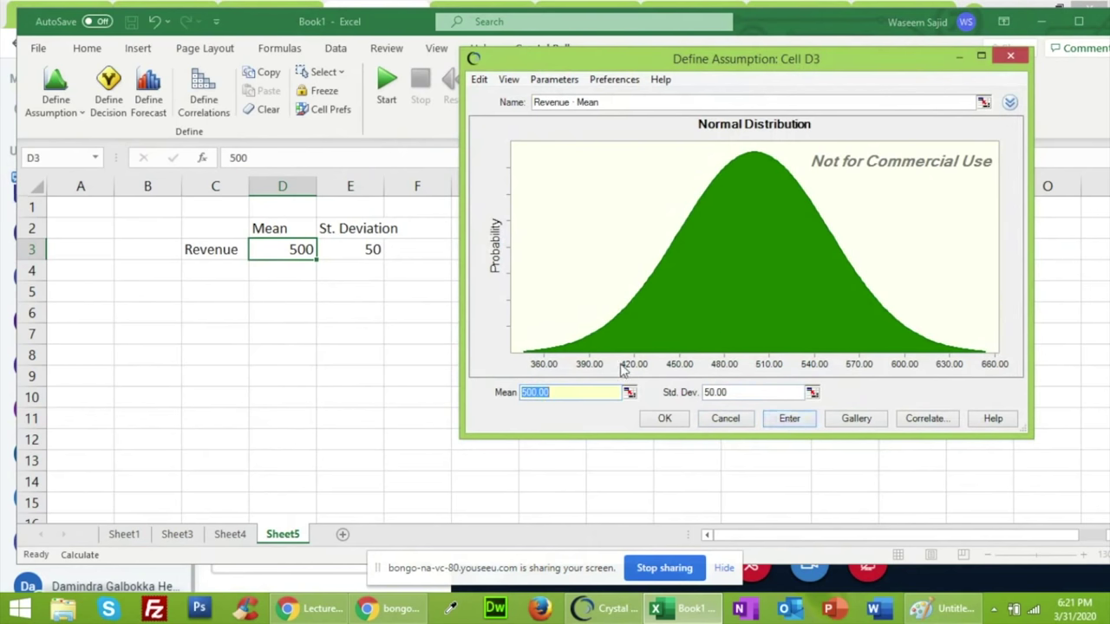
pyautogui.click(669, 419)
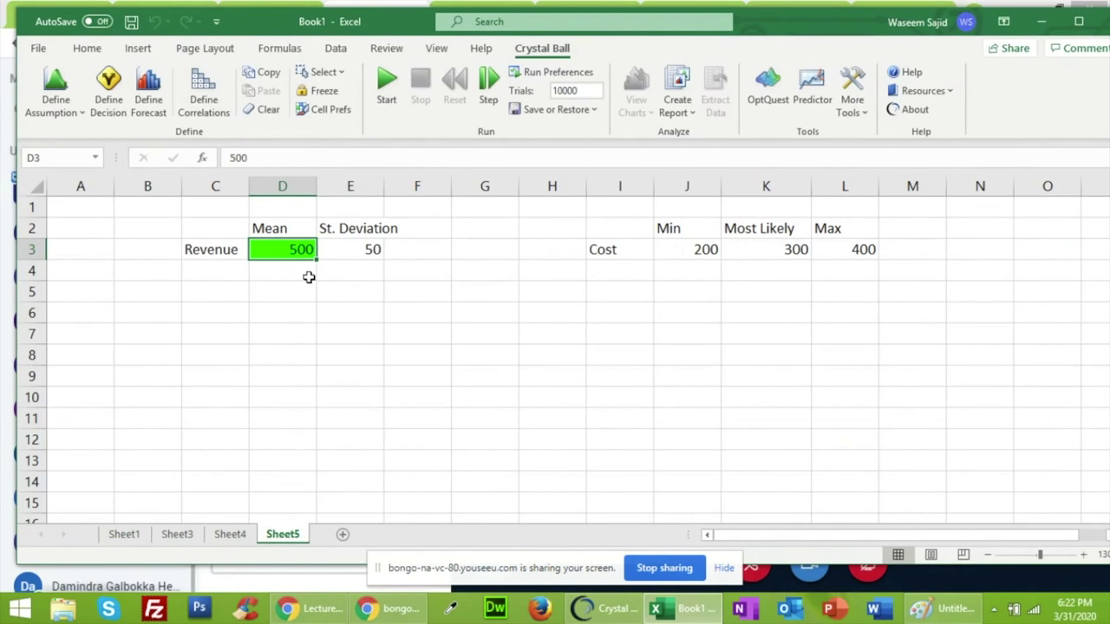
pyautogui.click(350, 287)
pyautogui.click(411, 312)
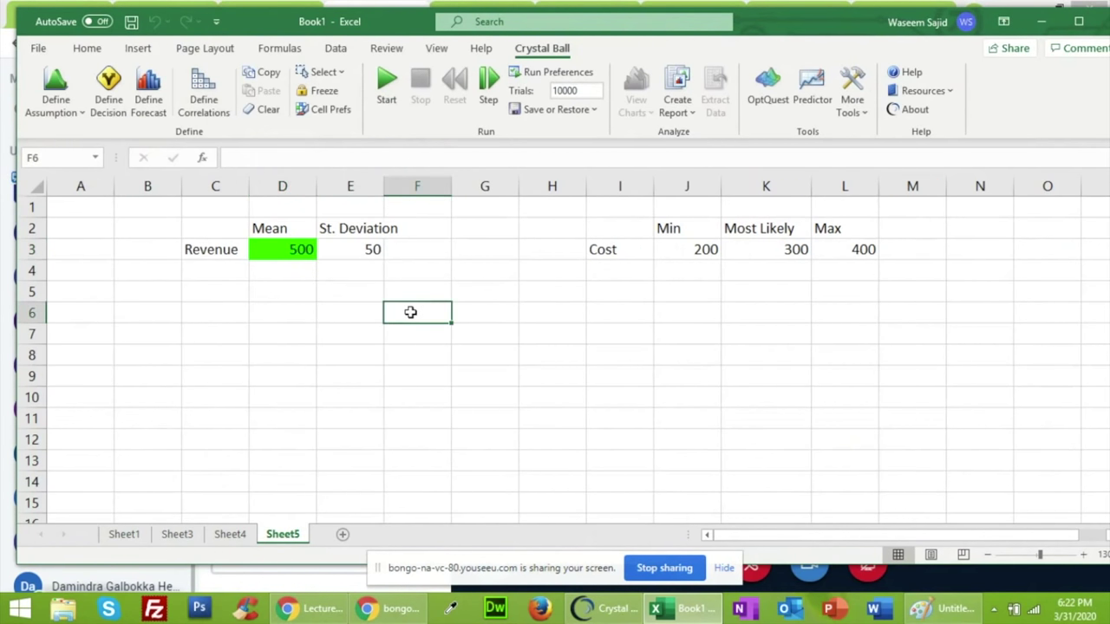
pyautogui.click(292, 245)
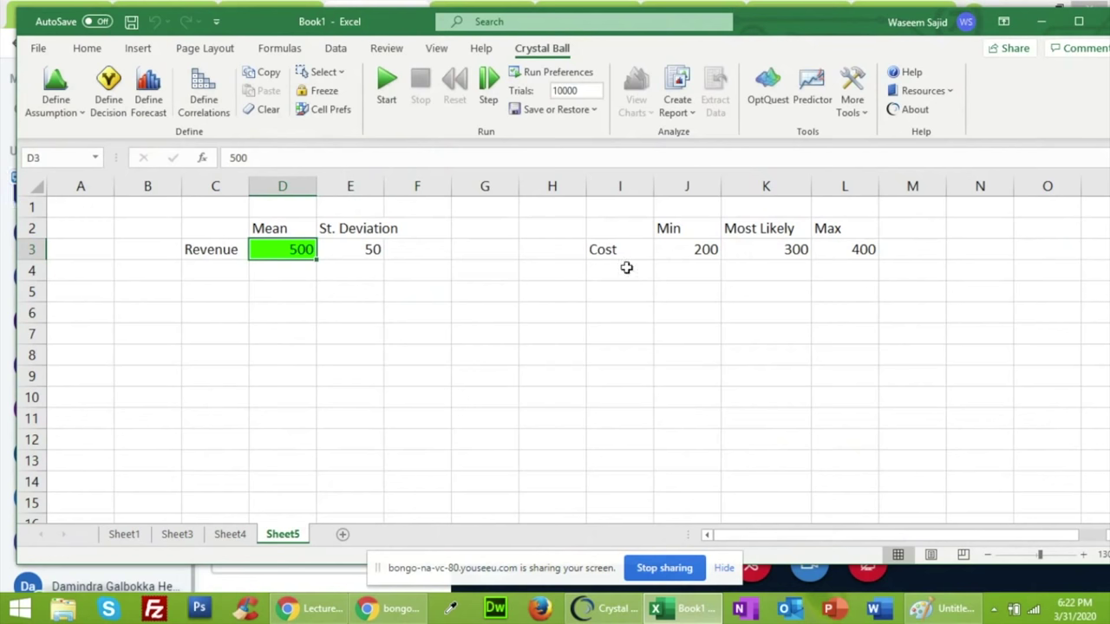
# Open the Distribution Gallery for the Cost most likely cell K3 and choose the Triangular distribution
pyautogui.click(757, 250)
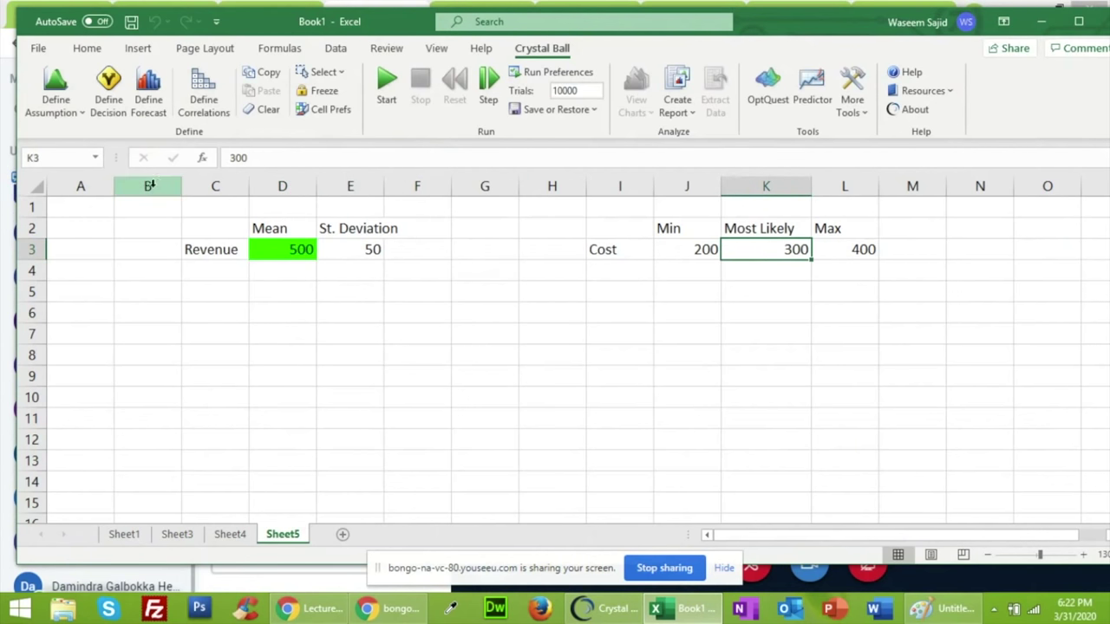
pyautogui.click(67, 113)
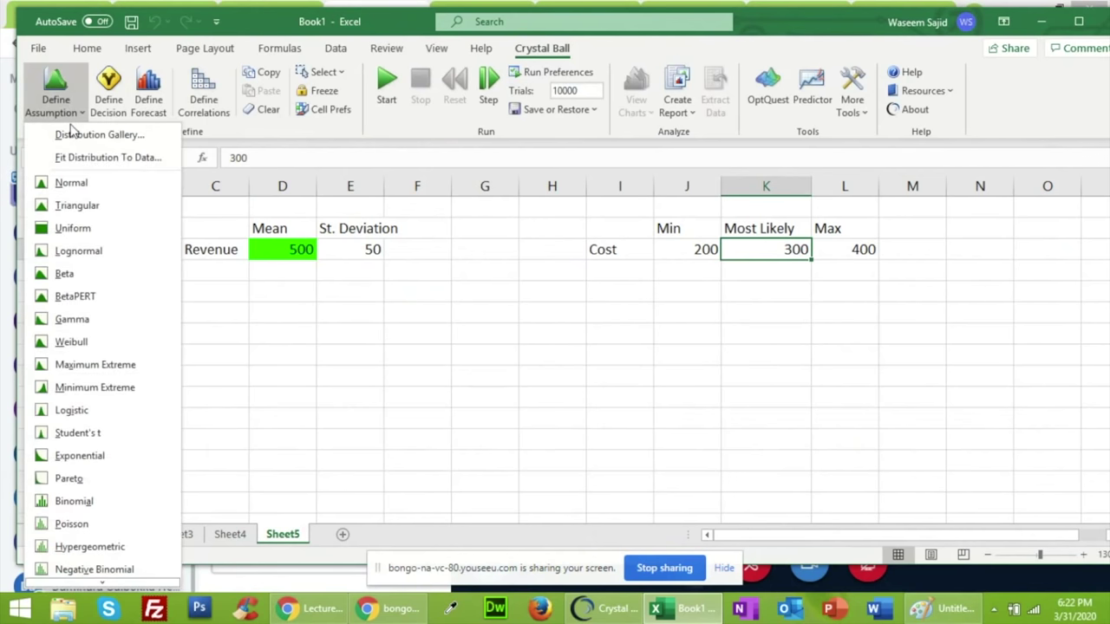
pyautogui.click(91, 136)
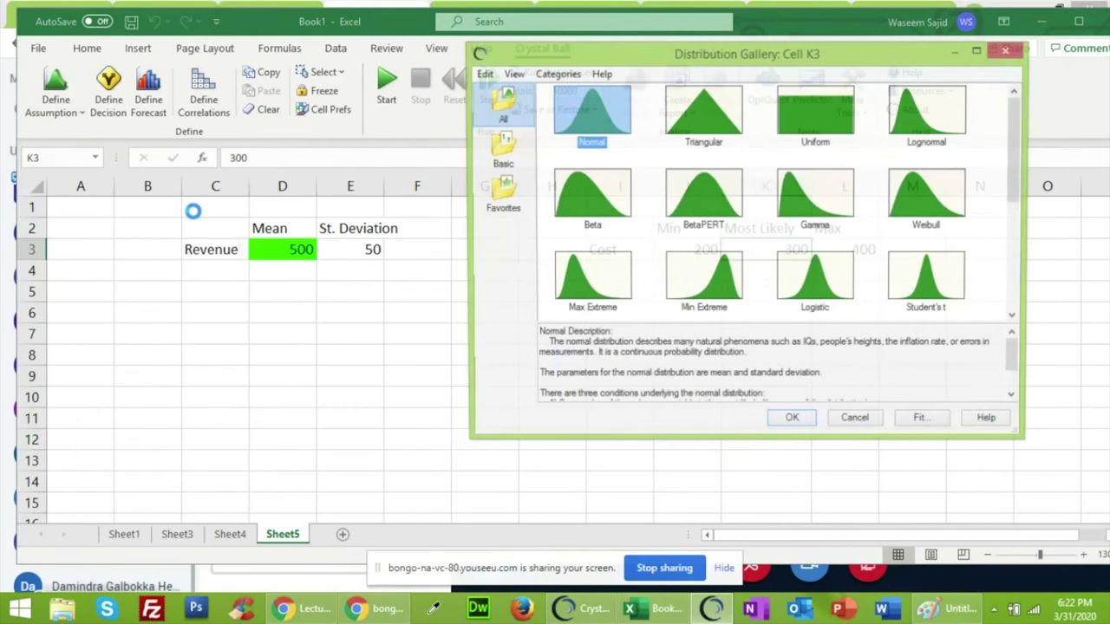
pyautogui.moveTo(606, 51); pyautogui.dragTo(457, 288)
pyautogui.click(552, 343)
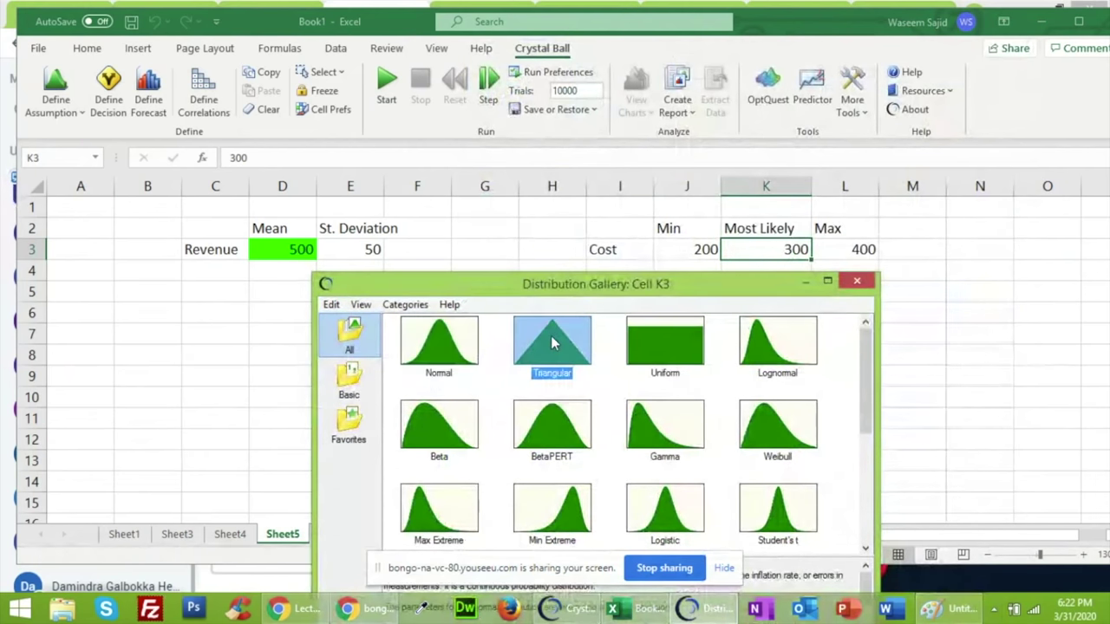
pyautogui.moveTo(570, 282); pyautogui.dragTo(475, 139)
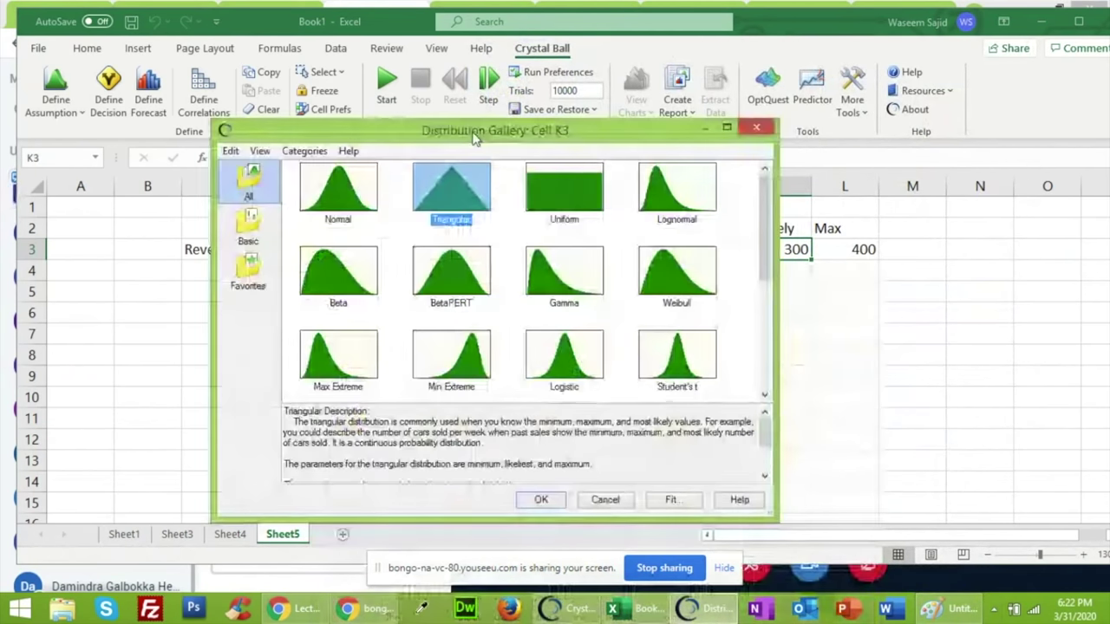
pyautogui.click(541, 499)
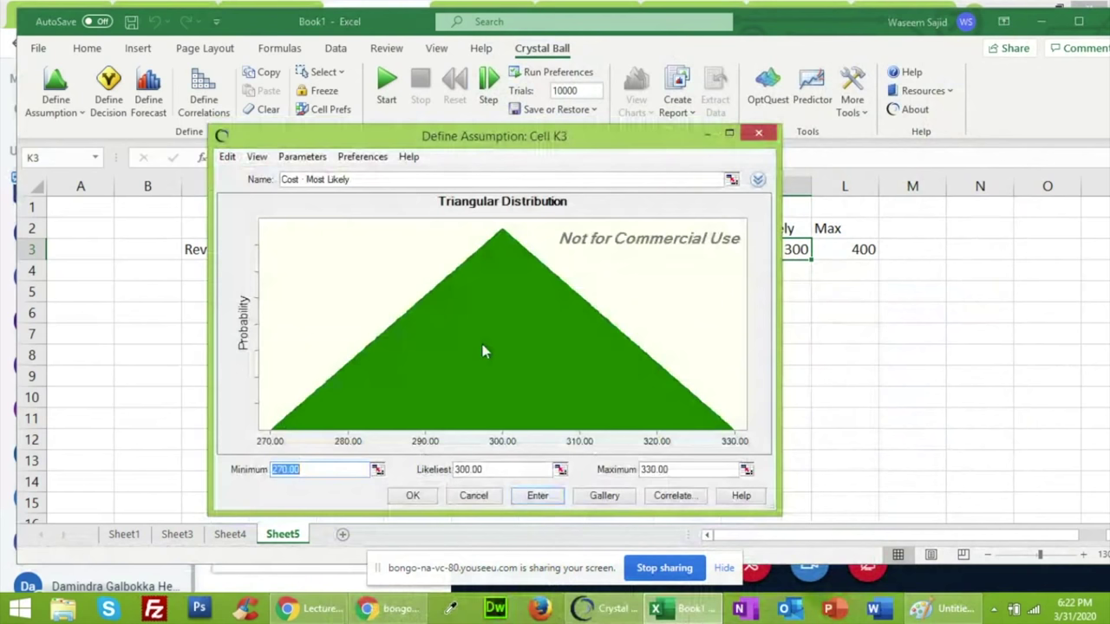
pyautogui.moveTo(510, 143); pyautogui.dragTo(346, 108)
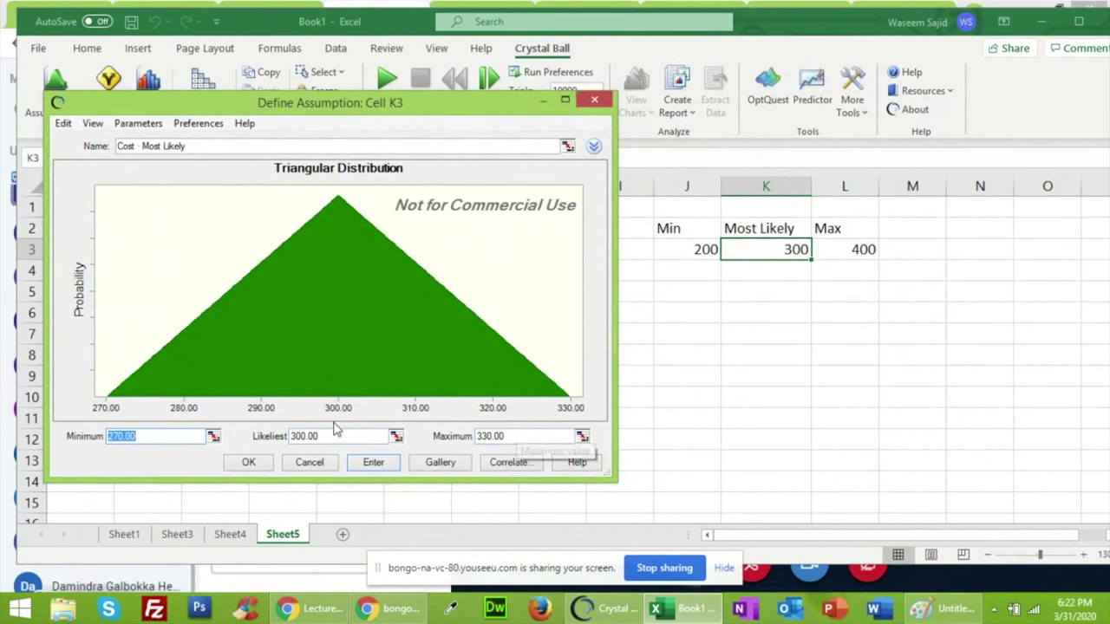
# Link the triangular distribution's Minimum to the Cost Min cell with the reference =J3 and apply it
pyautogui.click(214, 438)
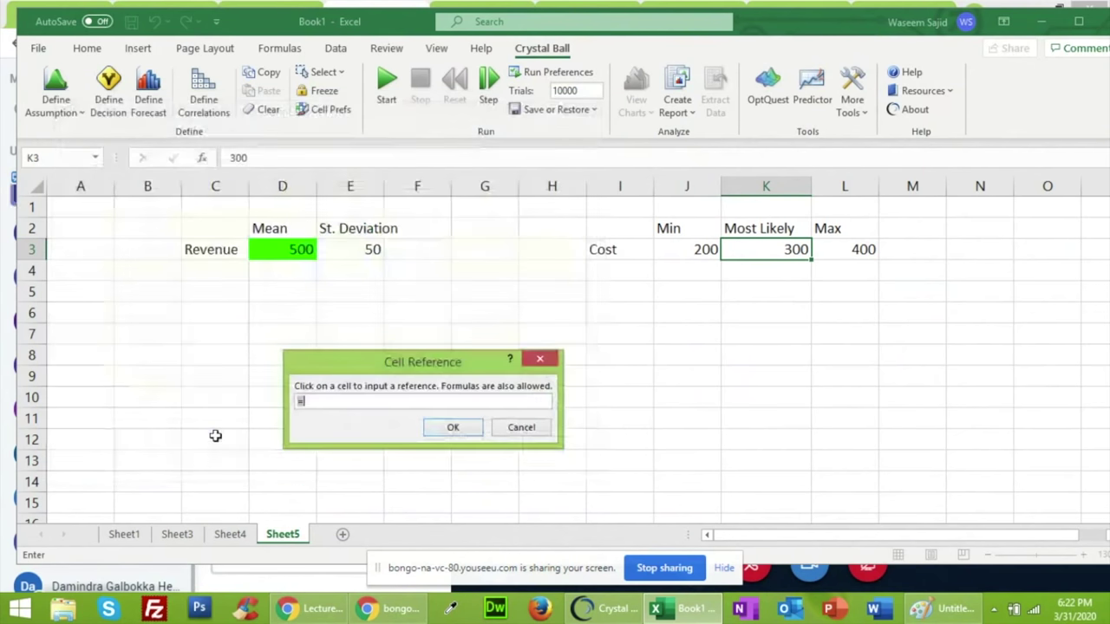
pyautogui.click(668, 254)
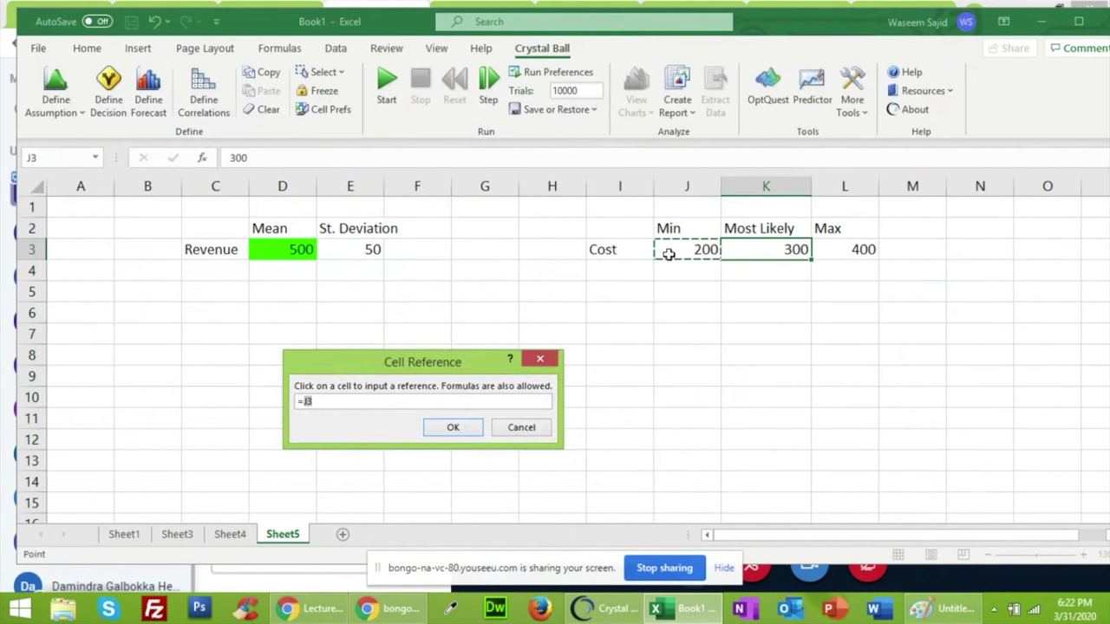
pyautogui.click(453, 427)
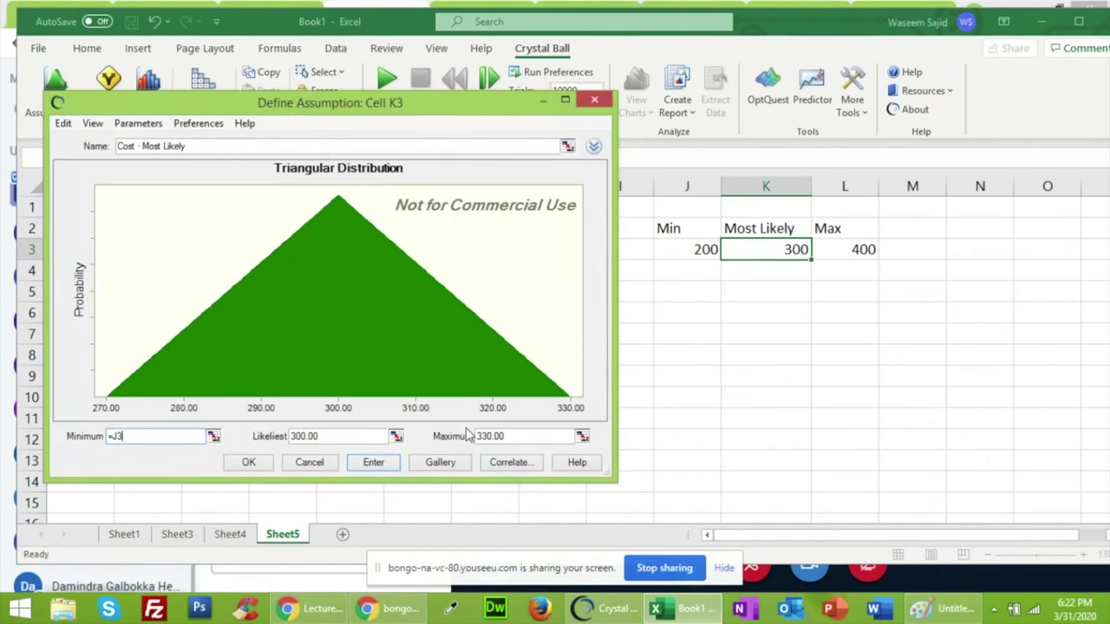
pyautogui.click(373, 462)
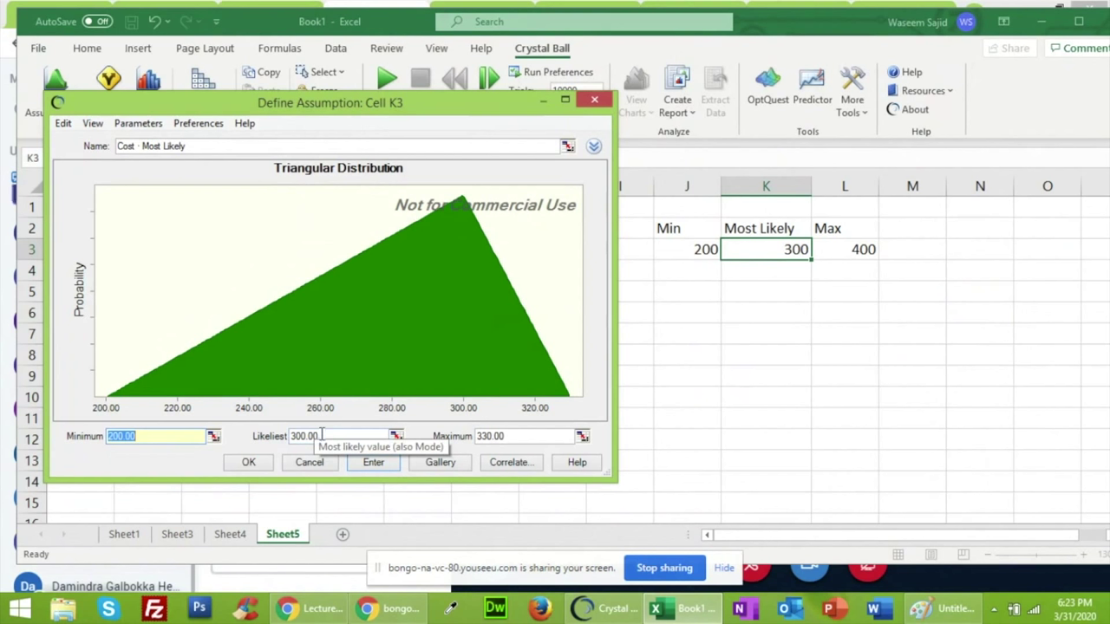
# Link the triangular distribution's Maximum to the Cost Max cell with =L3 and accept the Cost assumption
pyautogui.click(582, 440)
pyautogui.click(852, 252)
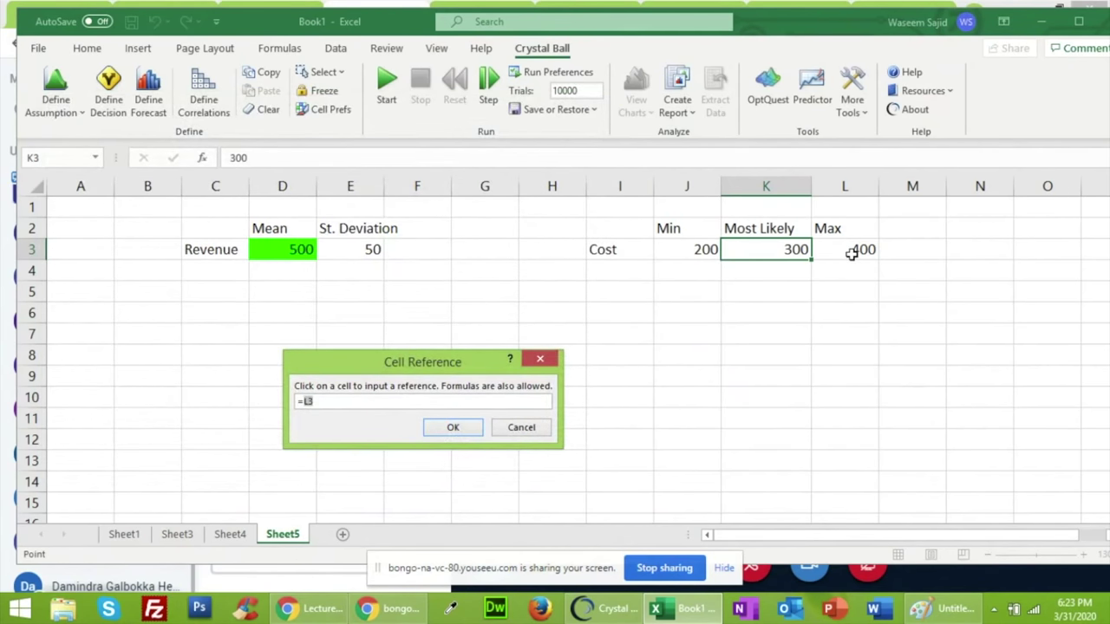
pyautogui.click(459, 427)
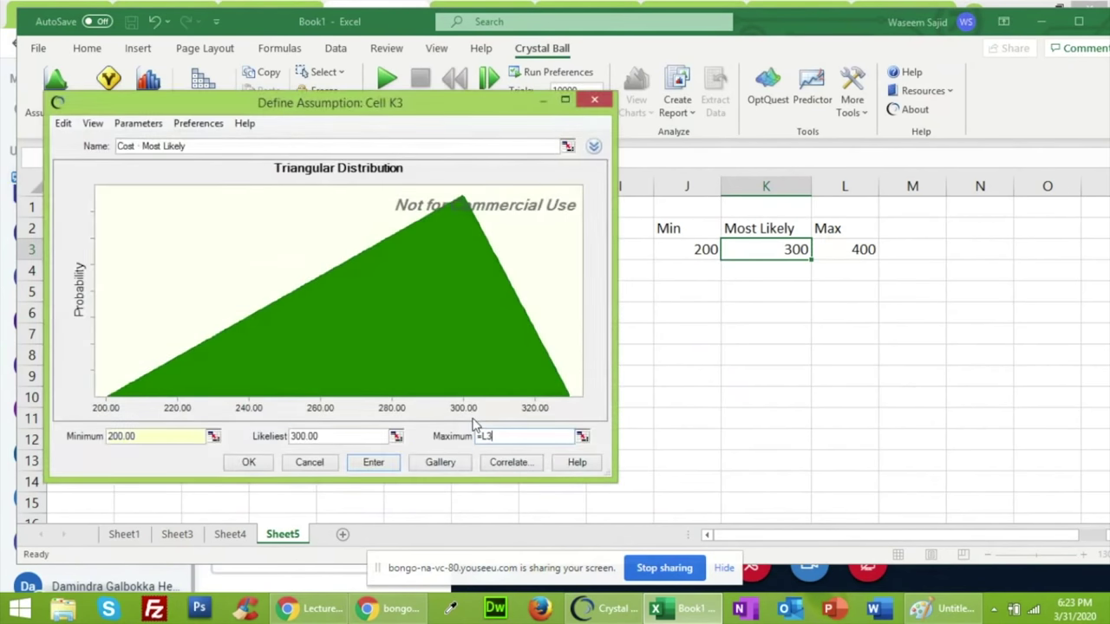
pyautogui.click(384, 463)
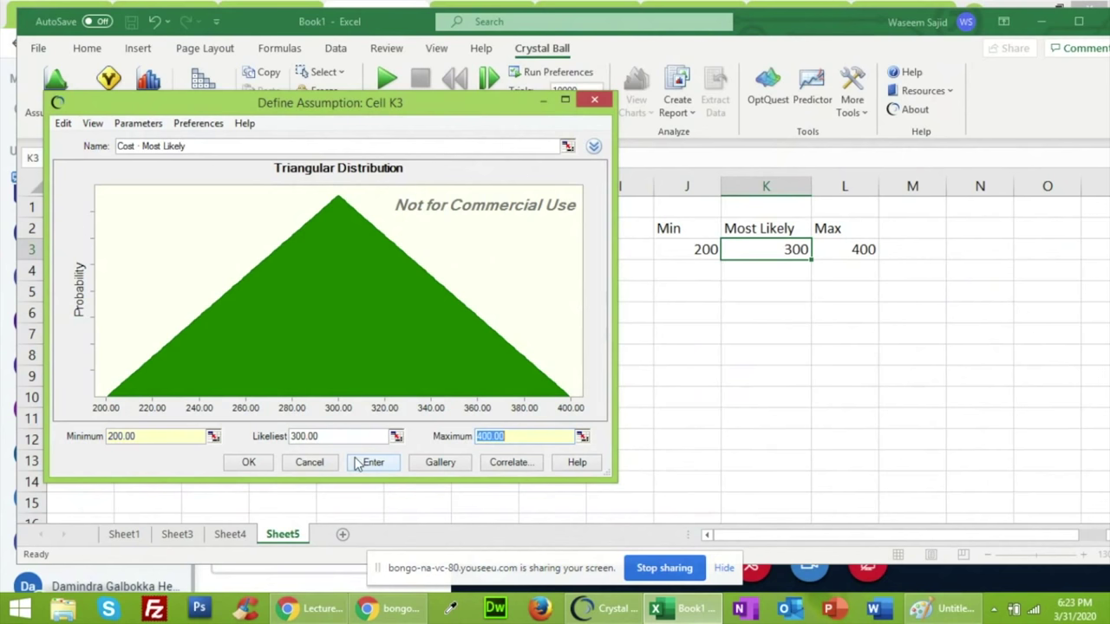
pyautogui.click(249, 462)
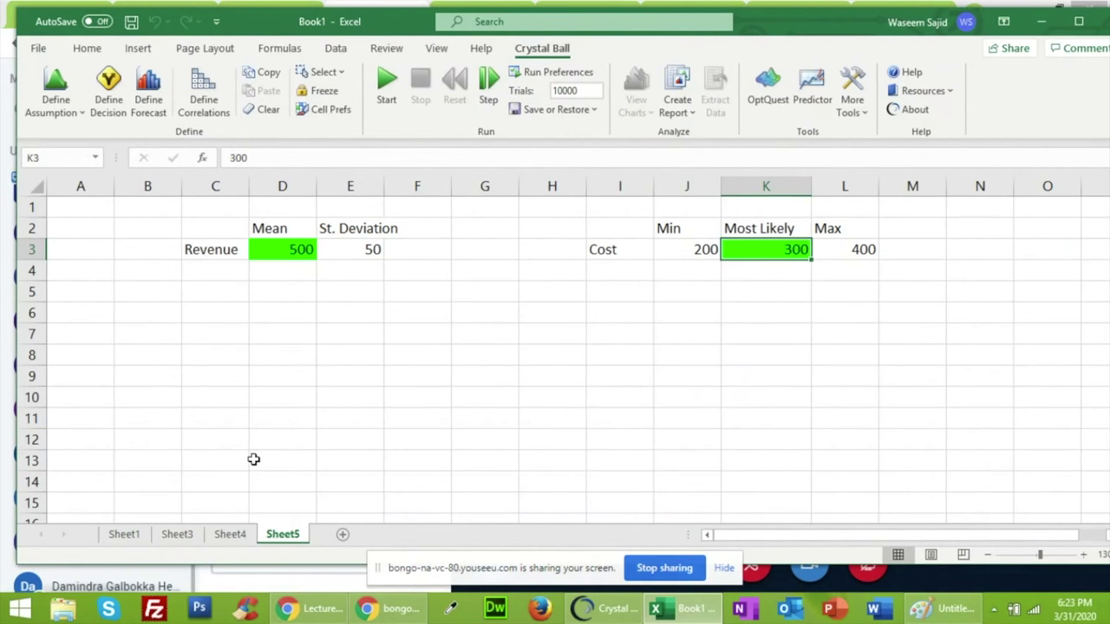
# Check the meeting chat behind the workbook and clear the Crystal Ball assumption from the Cost cell K3
pyautogui.moveTo(268, 24); pyautogui.dragTo(668, 24)
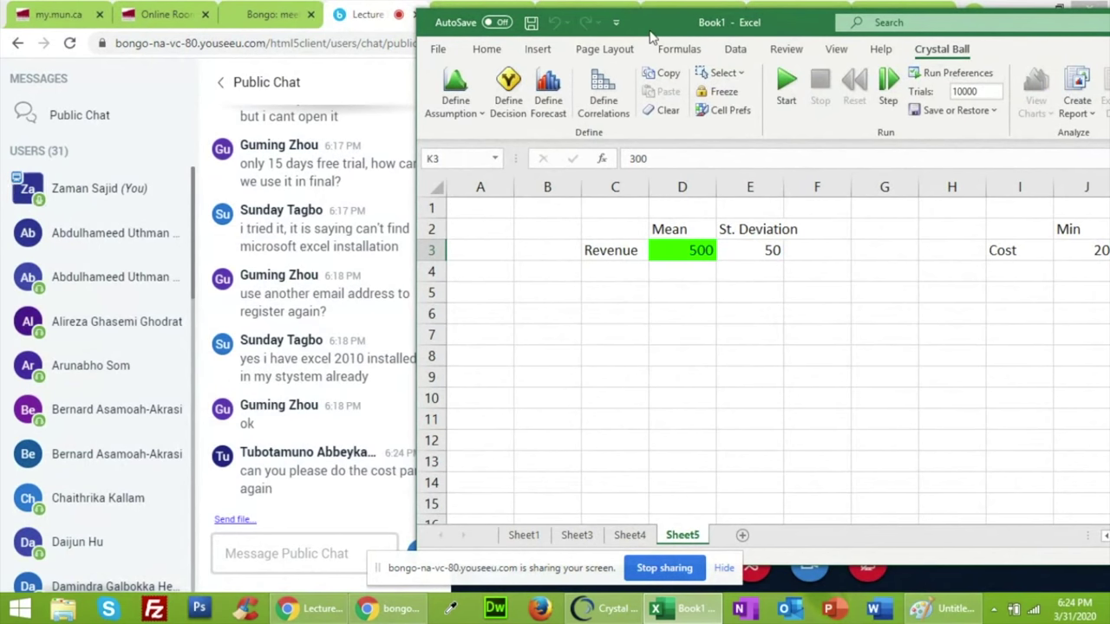
pyautogui.moveTo(651, 36); pyautogui.dragTo(249, 52)
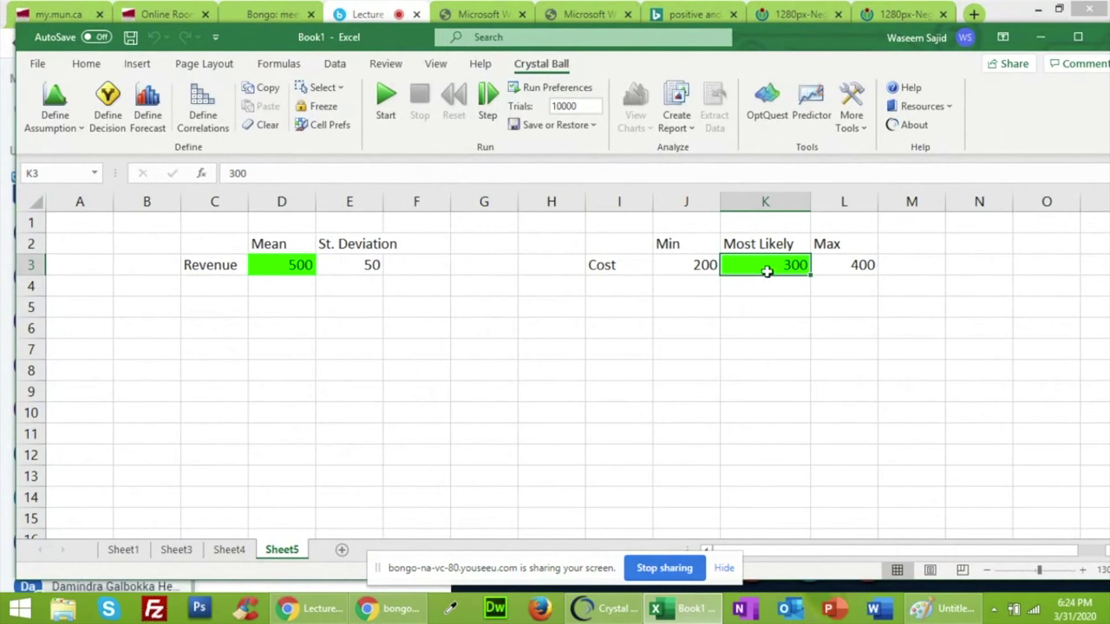
pyautogui.click(254, 128)
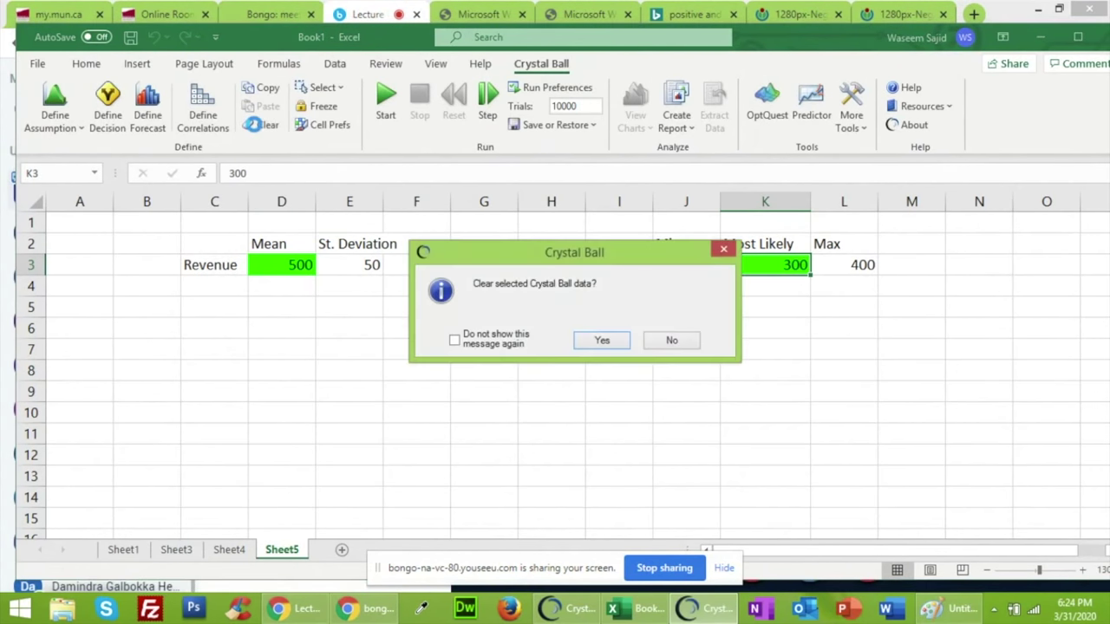
pyautogui.click(592, 345)
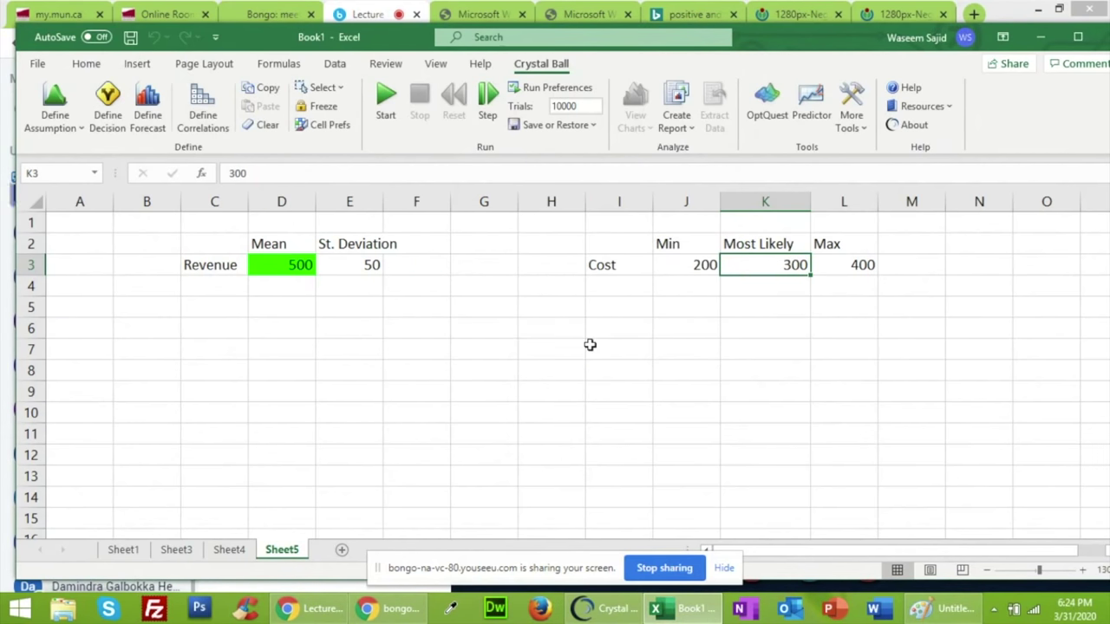
# Start a new assumption for cell K3 from the Distribution Gallery using the Triangular distribution
pyautogui.click(82, 128)
pyautogui.click(83, 153)
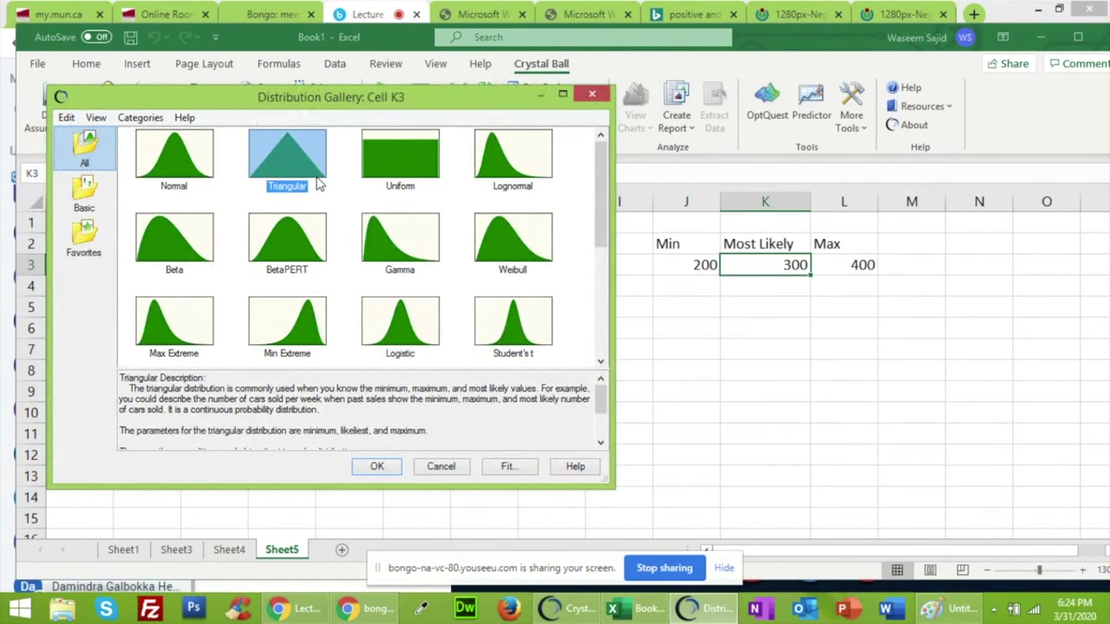
pyautogui.click(378, 467)
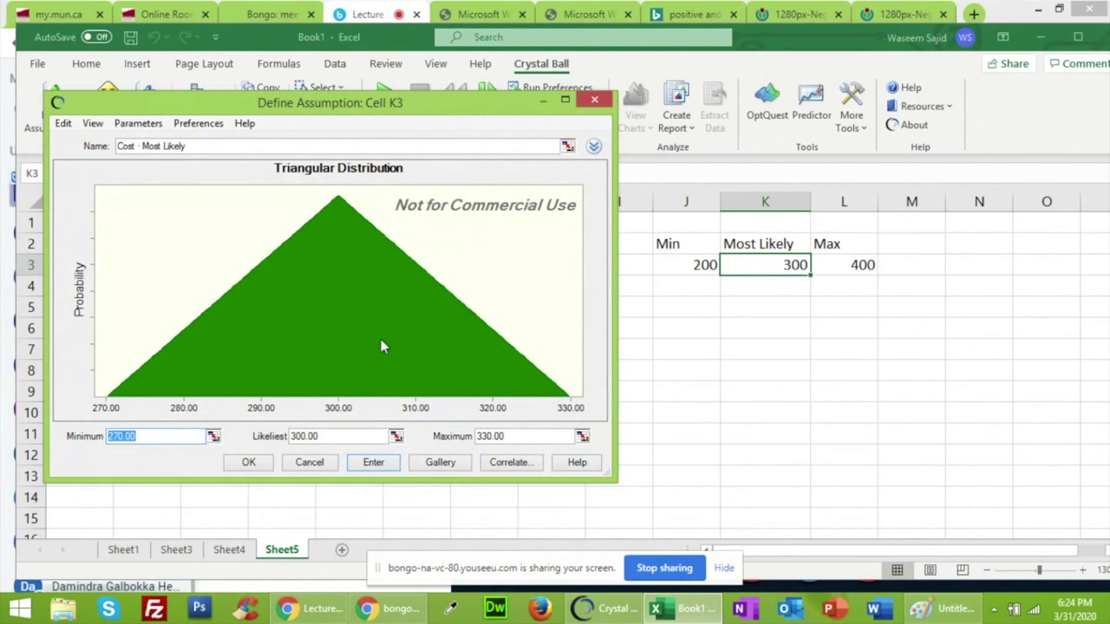
# Set the Cost distribution's Minimum to the cell reference =J3 and update the chart
pyautogui.click(213, 438)
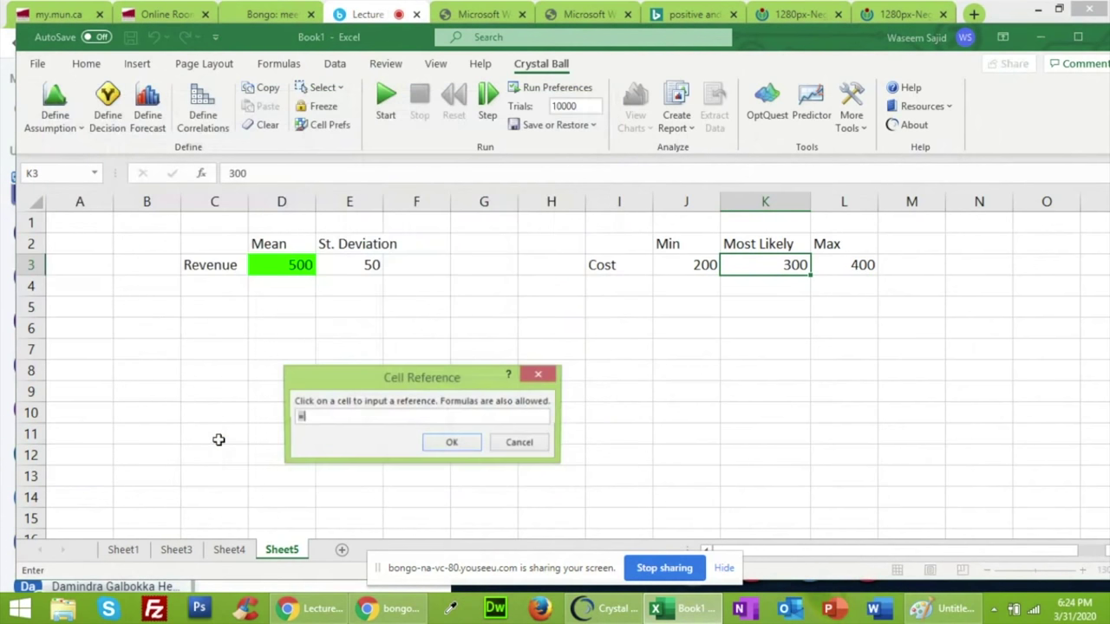
pyautogui.click(678, 262)
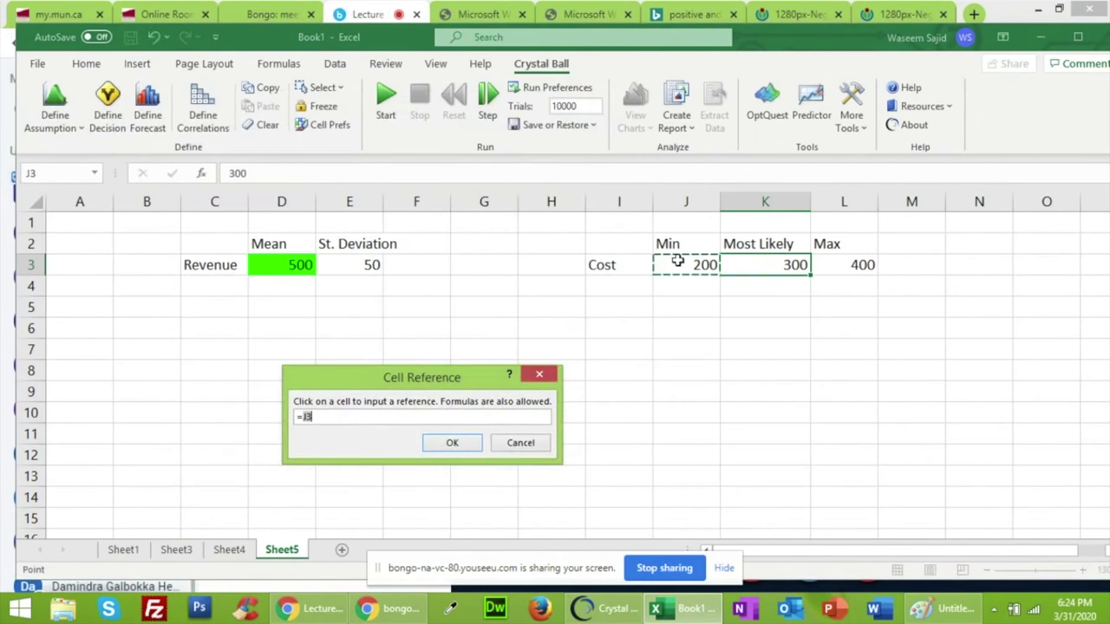
pyautogui.click(452, 443)
pyautogui.click(375, 463)
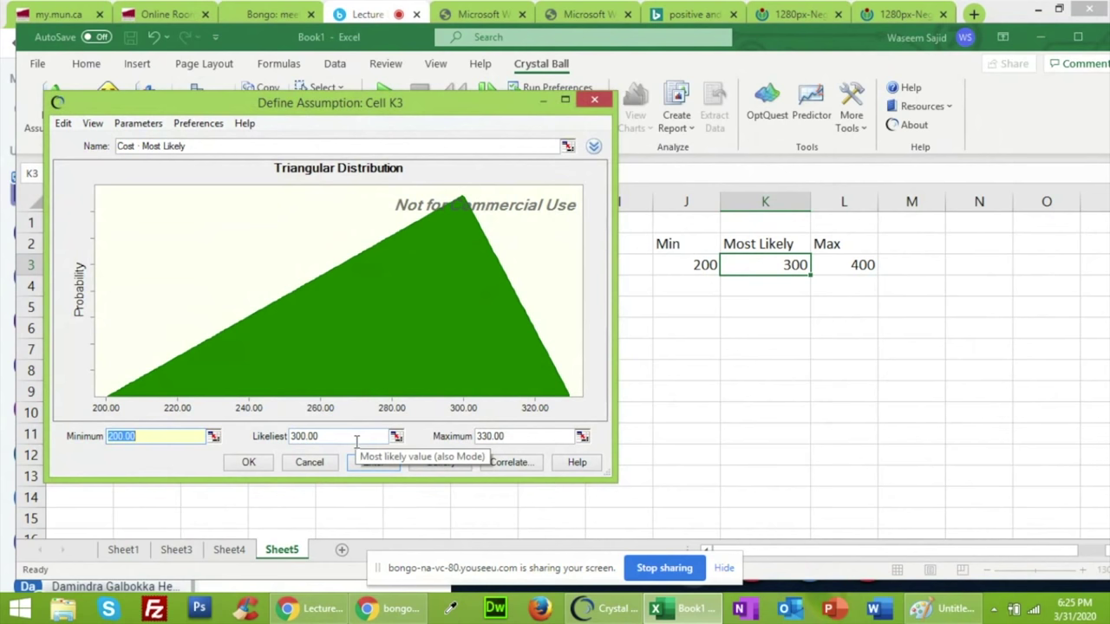
# Set the Cost distribution's Maximum to the cell reference =L3, update the chart and accept the assumption
pyautogui.click(582, 436)
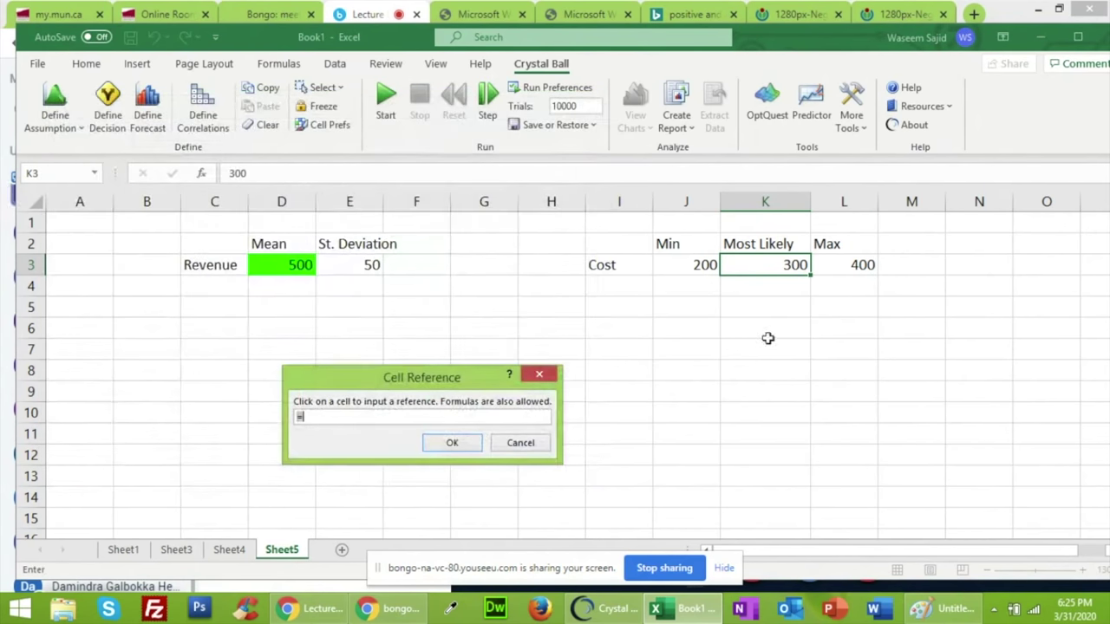
pyautogui.click(847, 266)
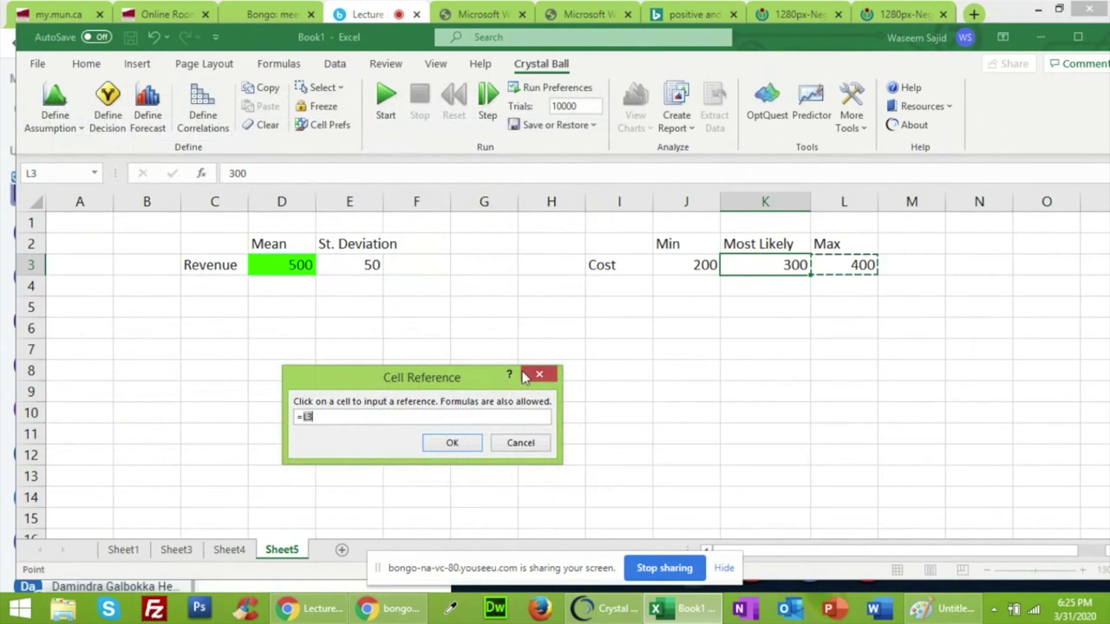
pyautogui.click(455, 443)
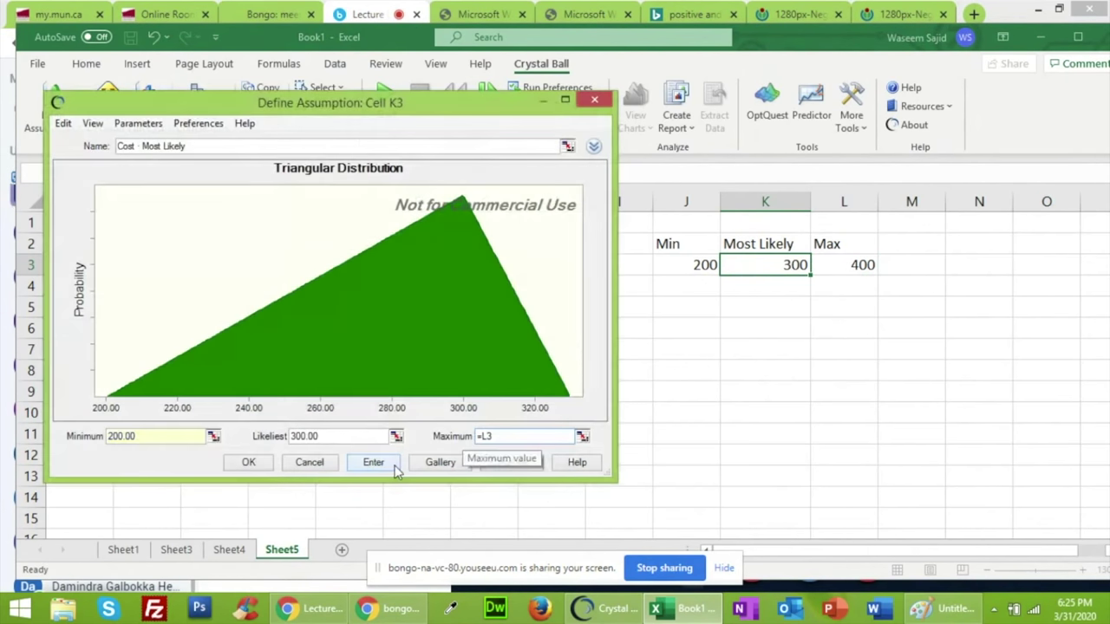
pyautogui.click(375, 465)
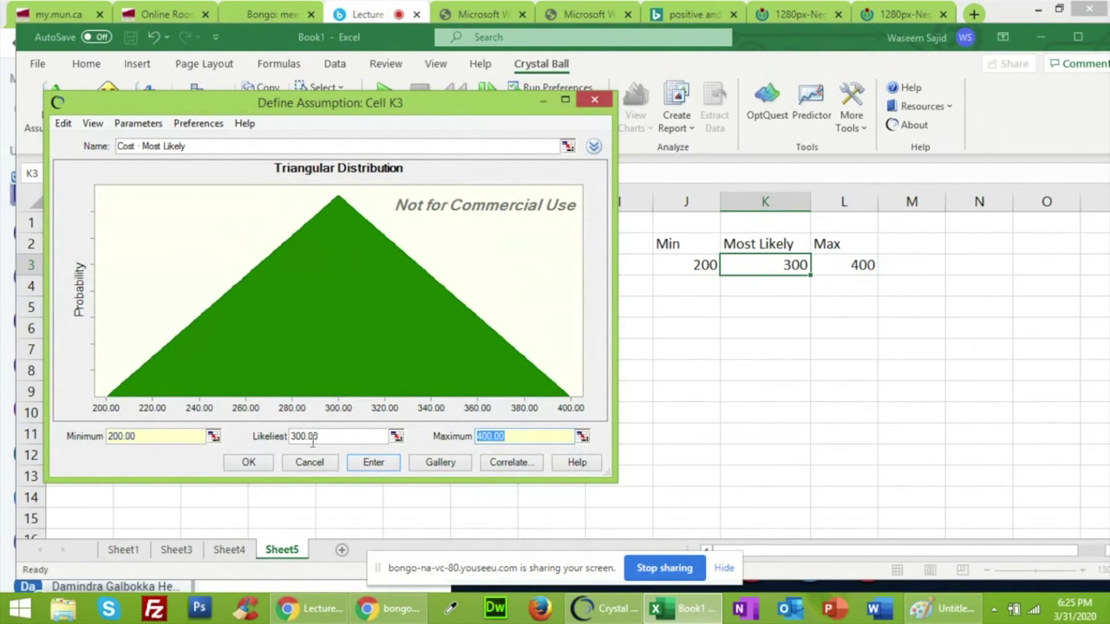
pyautogui.click(246, 463)
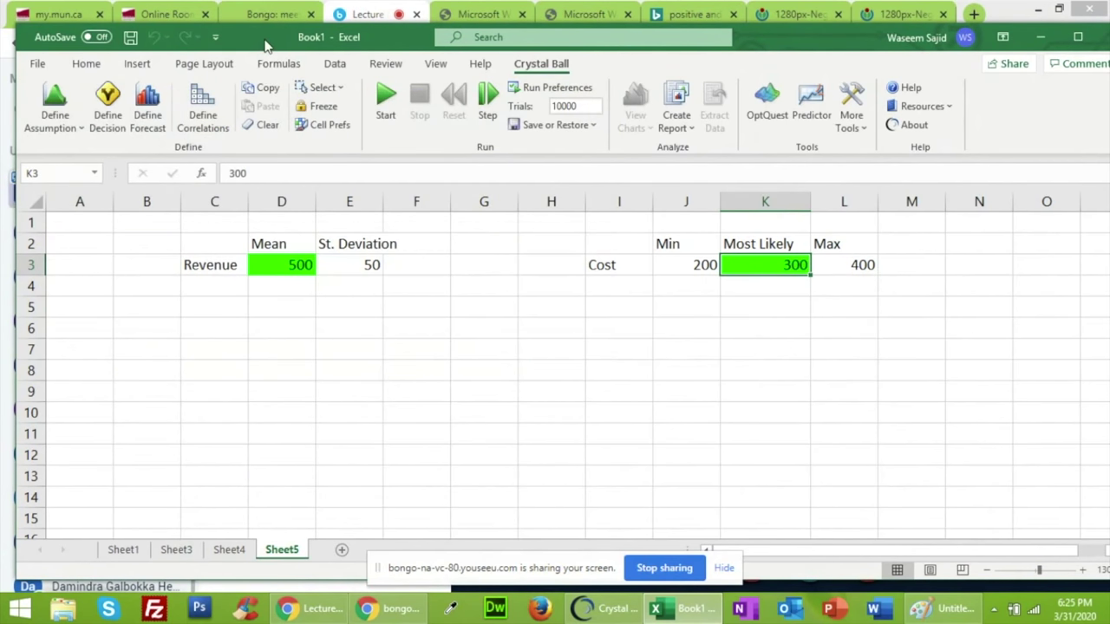
# Move the workbook window aside and read the latest participant questions in the meeting's public chat
pyautogui.moveTo(266, 43); pyautogui.dragTo(698, 23)
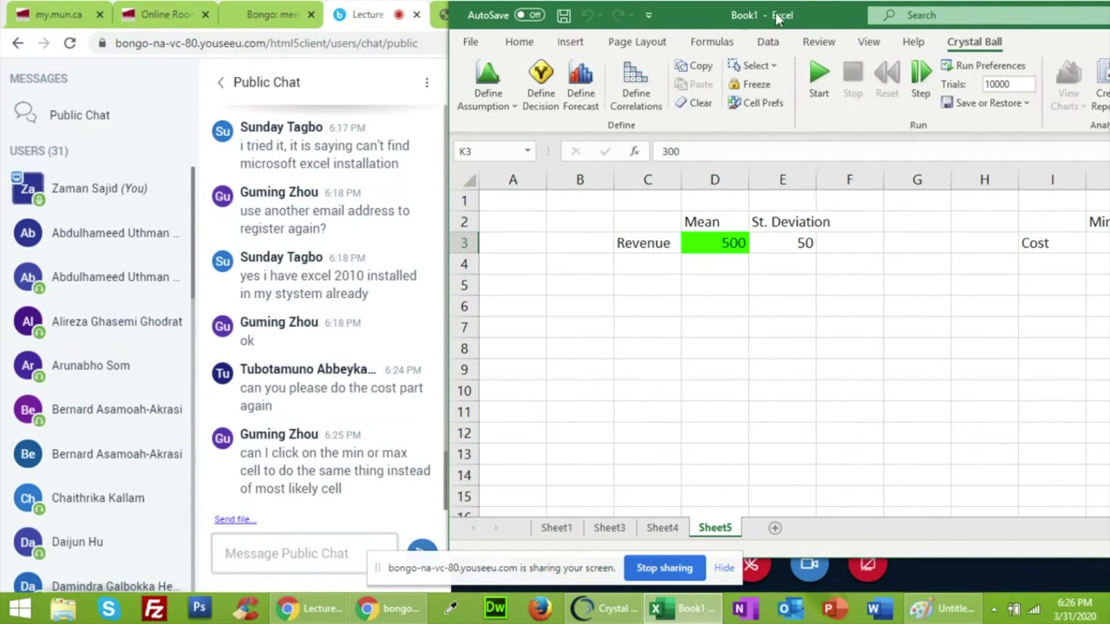
pyautogui.moveTo(771, 21); pyautogui.dragTo(814, 8)
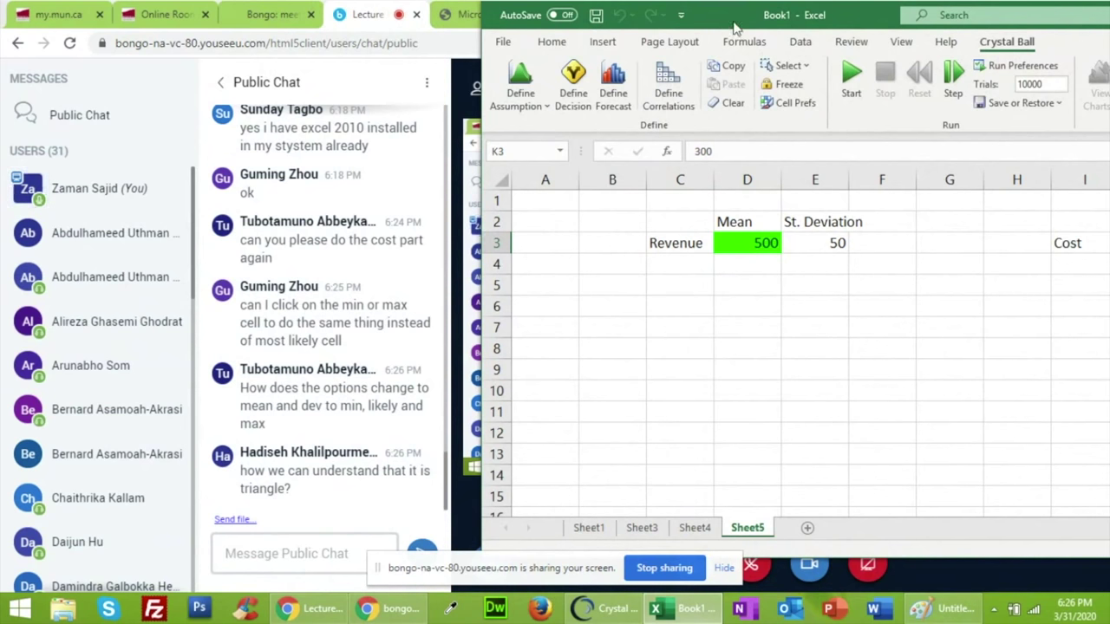
pyautogui.moveTo(735, 28); pyautogui.dragTo(718, 77)
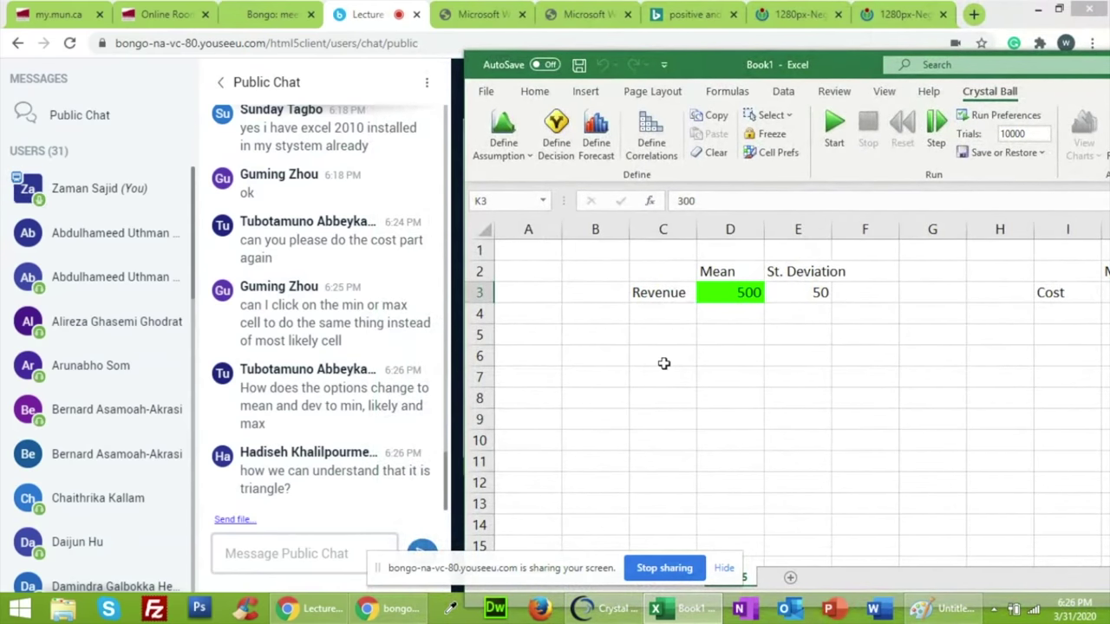
pyautogui.moveTo(715, 57); pyautogui.dragTo(709, 27)
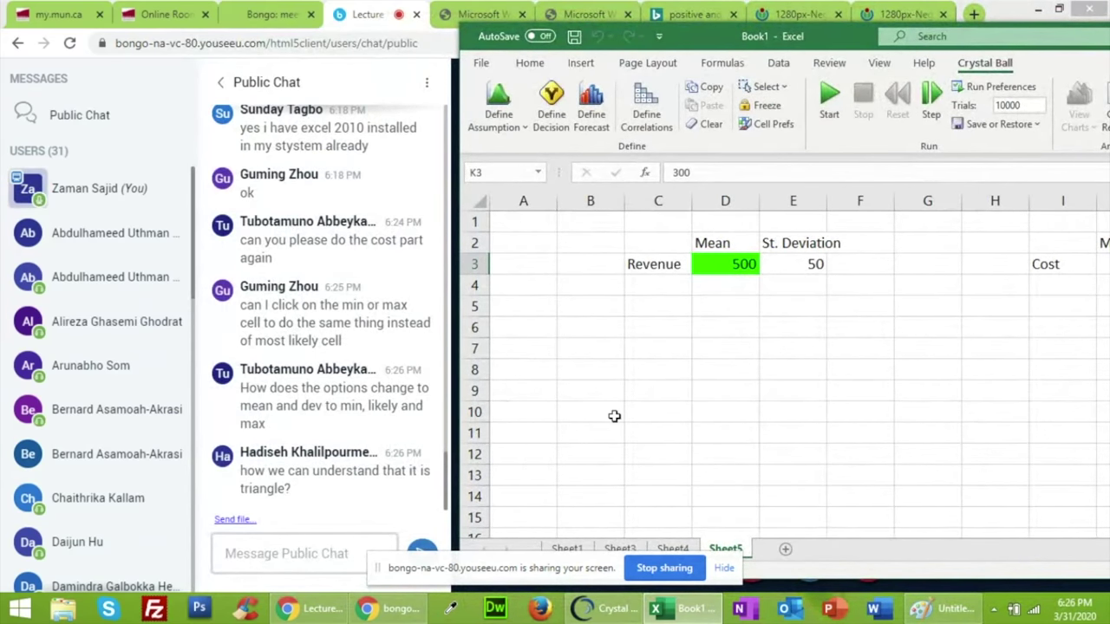
# Switch to the example PDF in Chrome and review which distributions Revenue and Cost follow
pyautogui.click(552, 9)
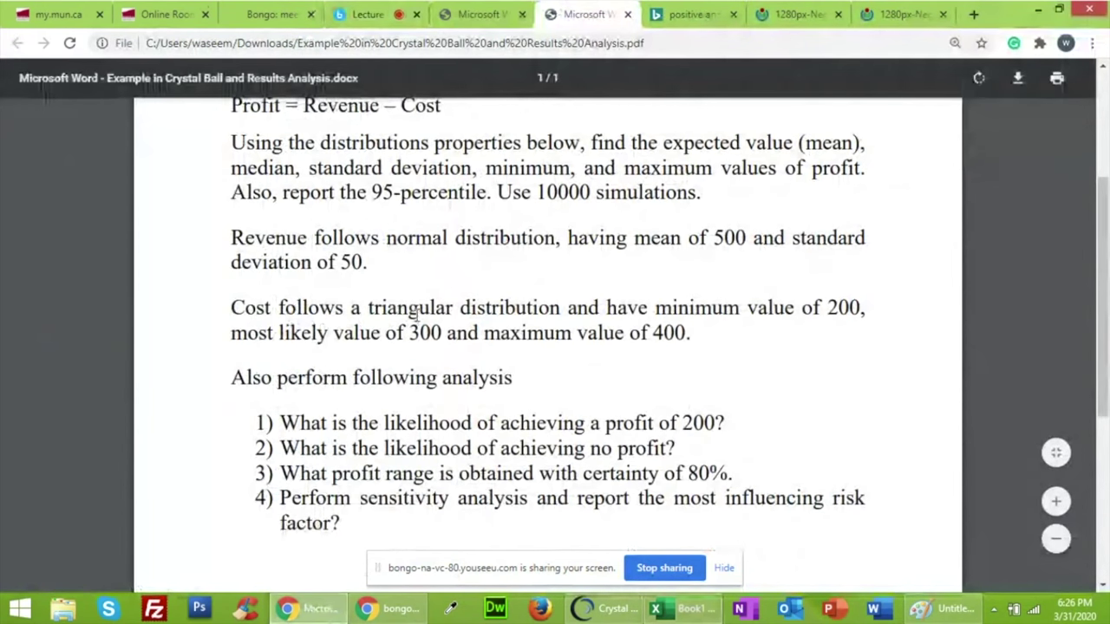
pyautogui.scroll(2, 417, 317)
pyautogui.scroll(-2, 417, 318)
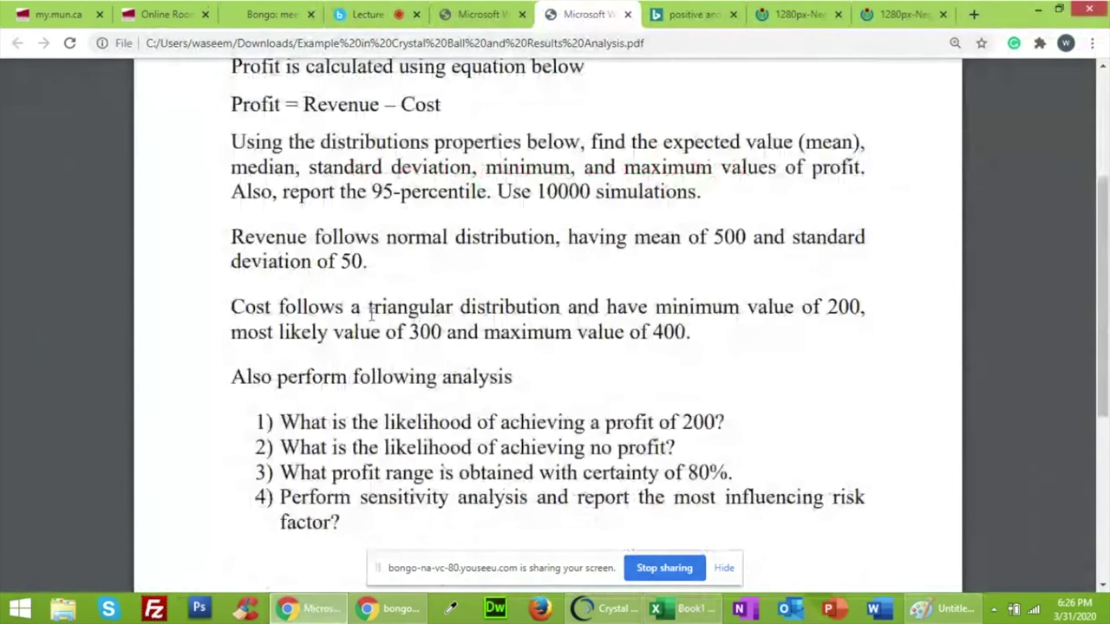
# Point out the triangular distribution and its parameters for Cost in the example PDF and return to the meeting's public chat
pyautogui.moveTo(368, 308); pyautogui.dragTo(566, 303)
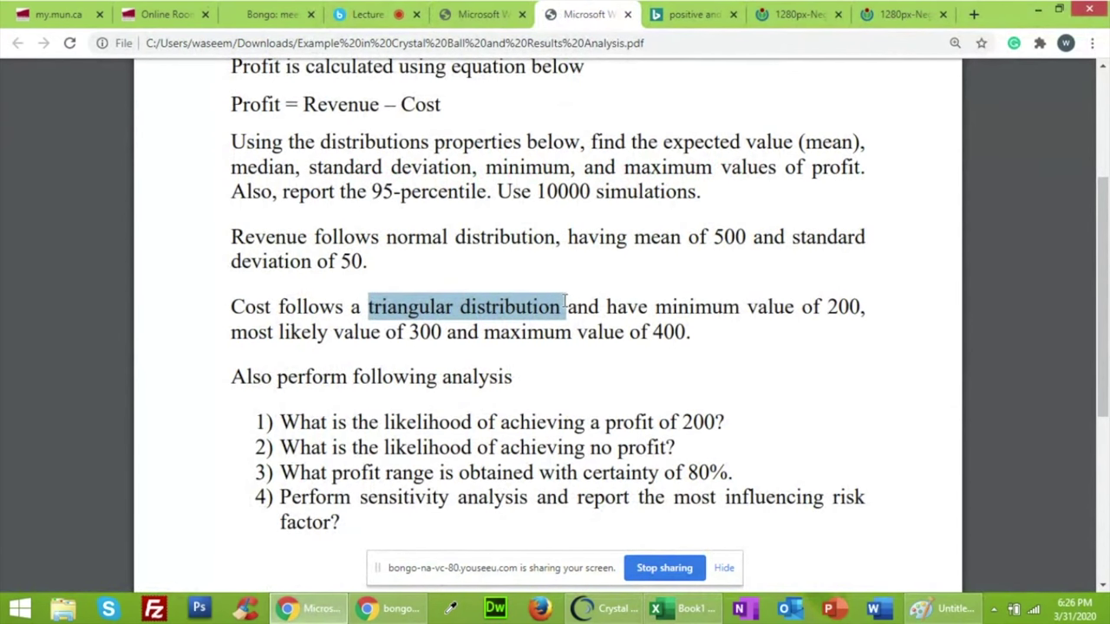
pyautogui.click(832, 308)
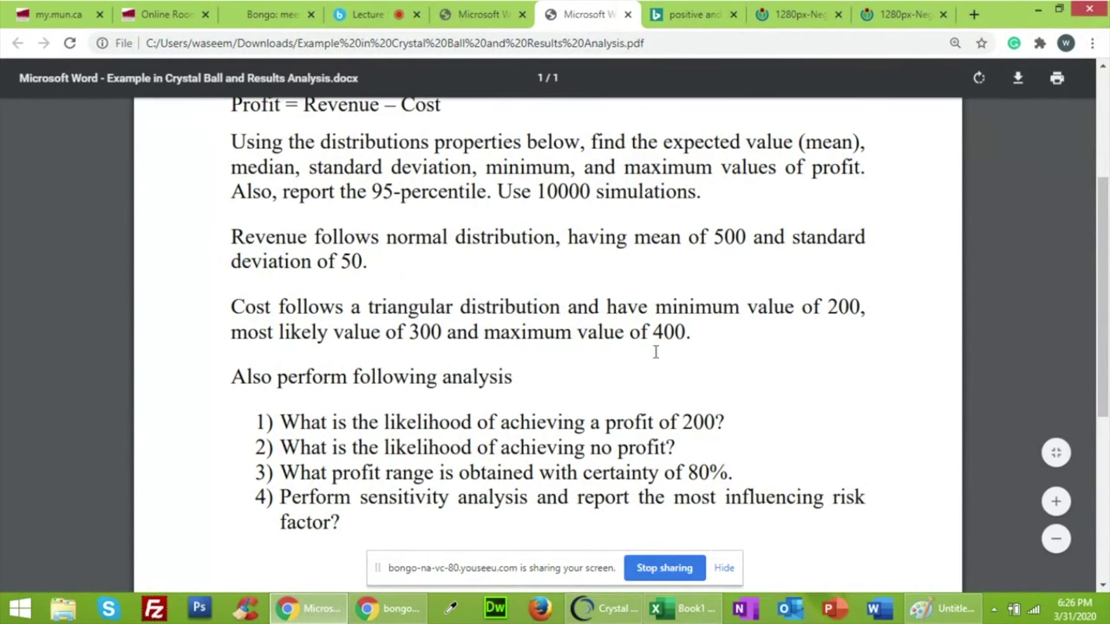
pyautogui.click(449, 9)
pyautogui.click(368, 14)
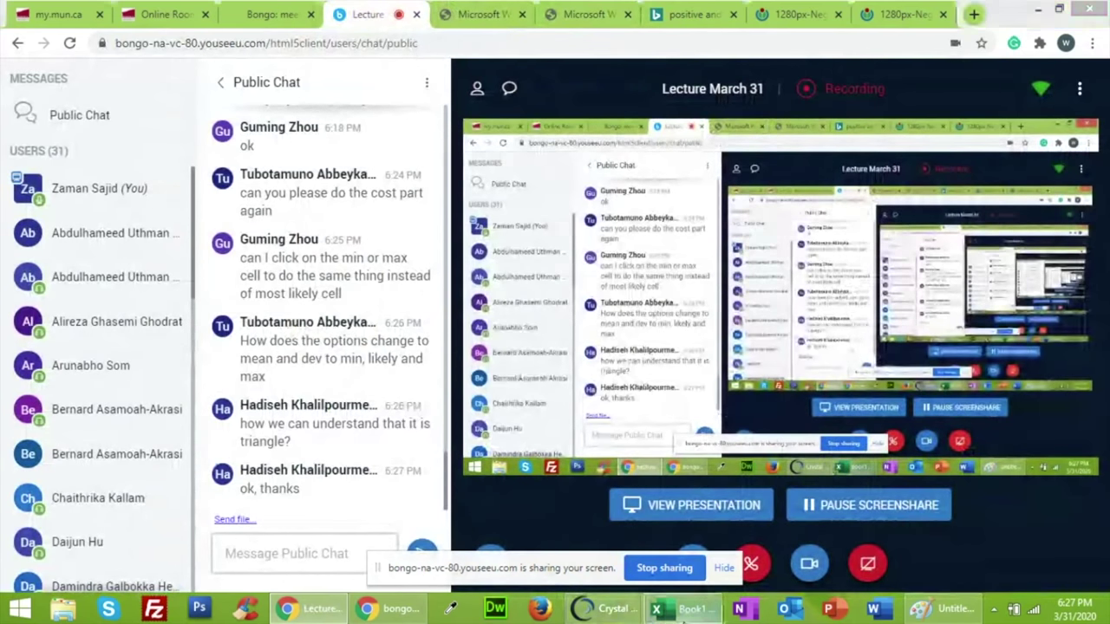
# Bring up the Book1 workbook beside the meeting, reposition its window and check the public chat for new messages
pyautogui.click(683, 610)
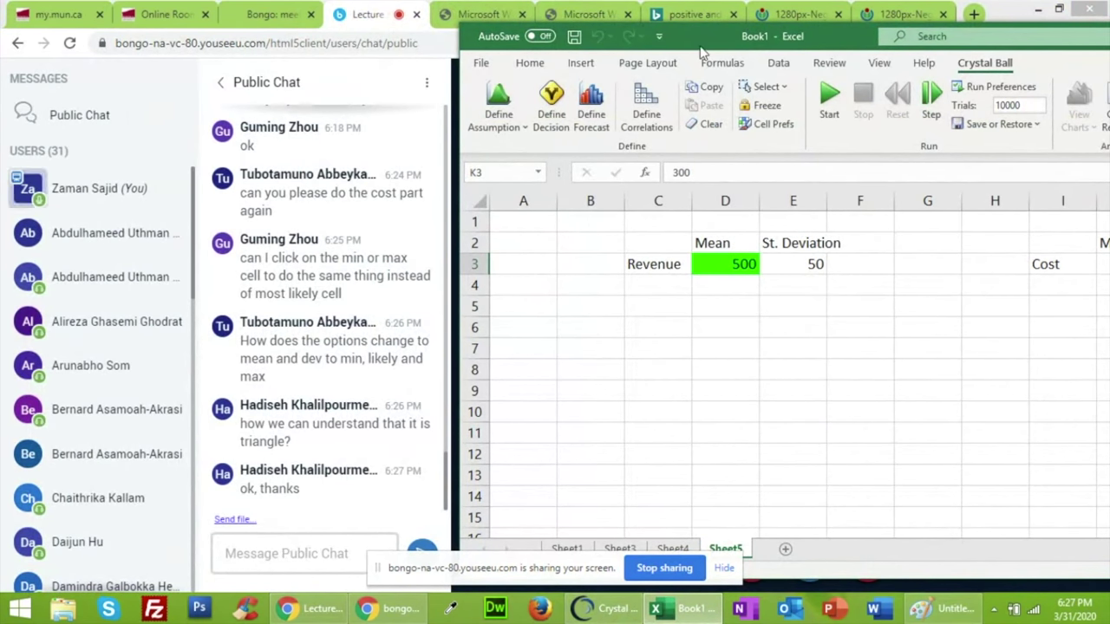
pyautogui.moveTo(737, 52); pyautogui.dragTo(759, 43)
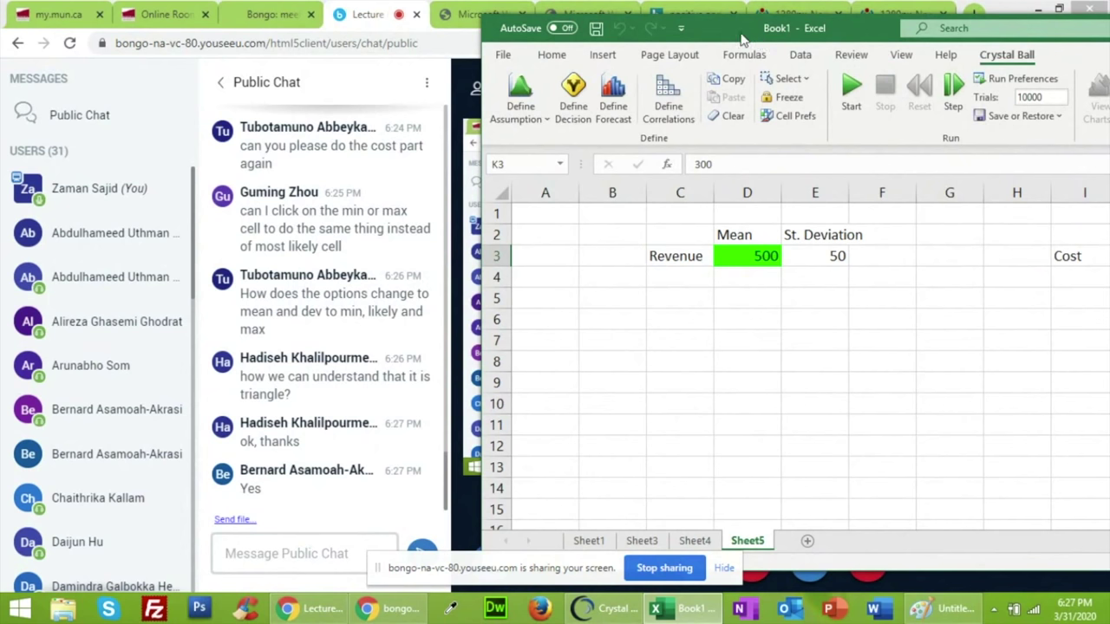
pyautogui.moveTo(742, 39); pyautogui.dragTo(401, 19)
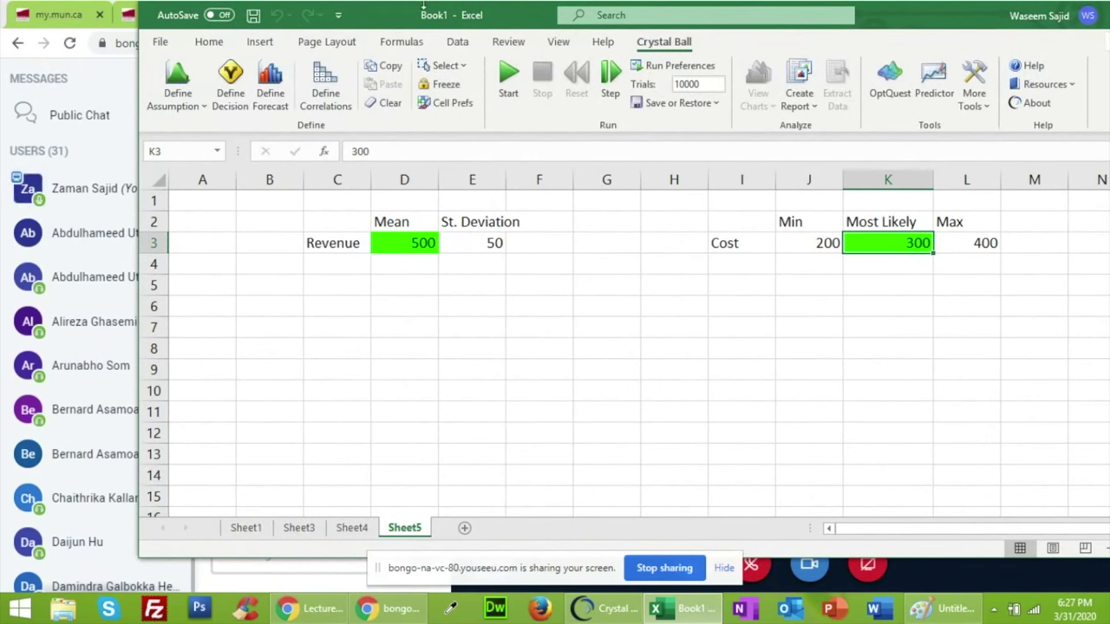
pyautogui.click(117, 95)
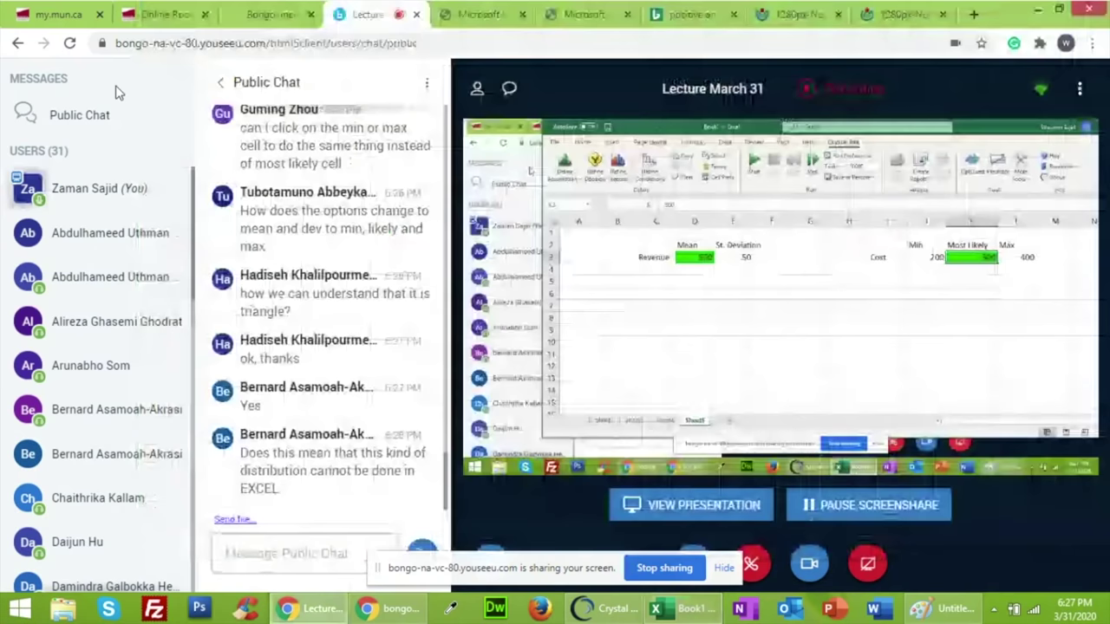
# Reread the example PDF from its beginning and return to the meeting's public chat
pyautogui.click(583, 14)
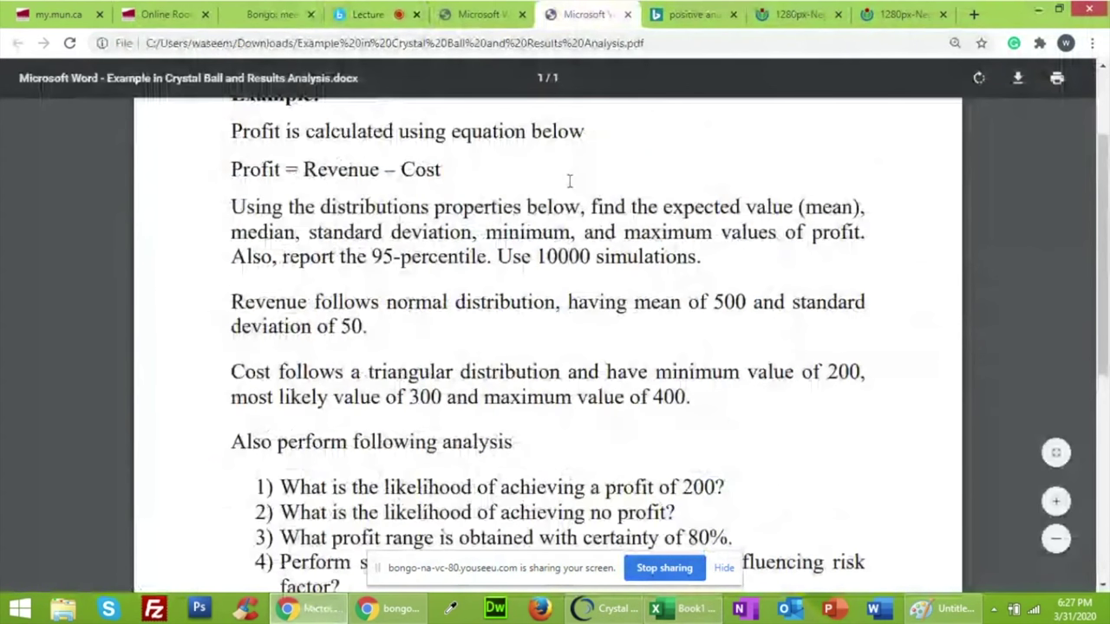
pyautogui.scroll(2, 569, 179)
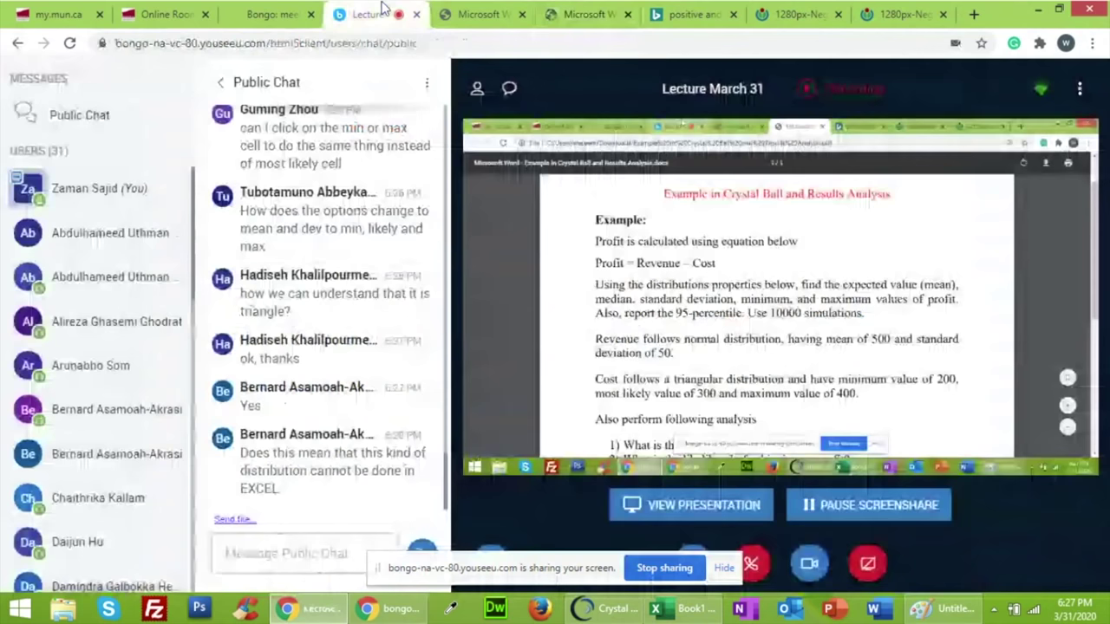
pyautogui.click(381, 15)
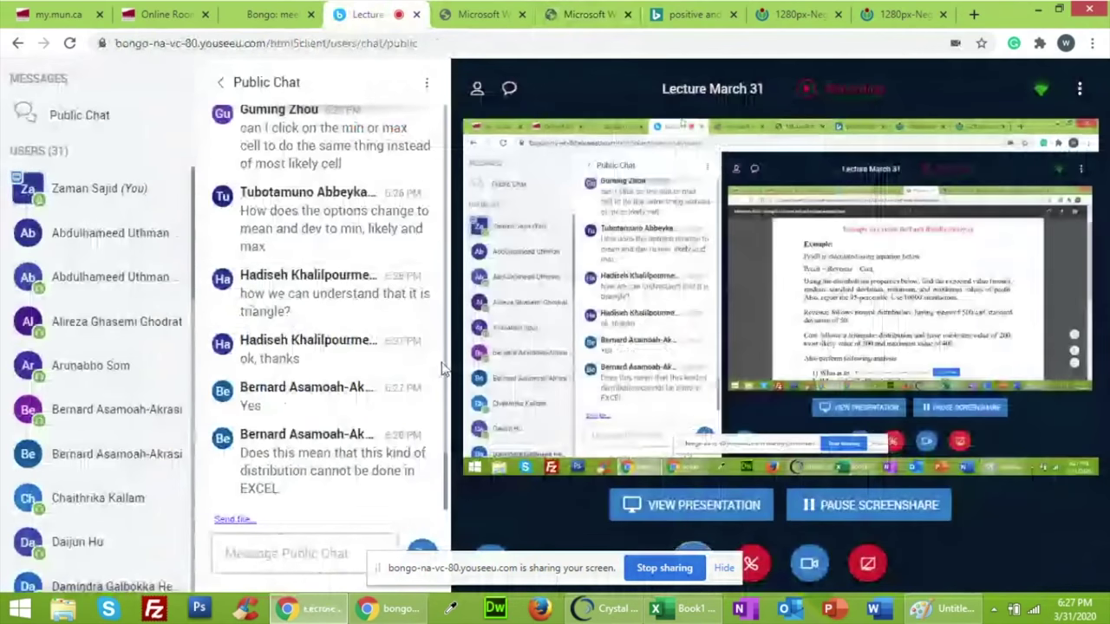
# Rearrange the Excel workbook window and reread the participant's question about distributions in the public chat
pyautogui.click(715, 609)
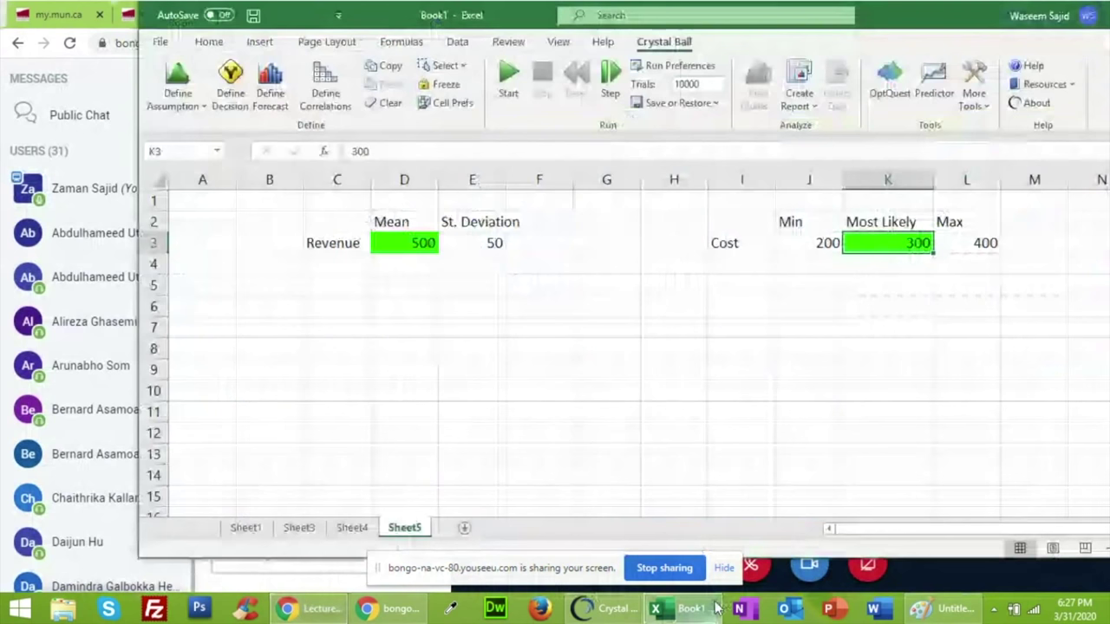
pyautogui.doubleClick(509, 16)
pyautogui.click(867, 10)
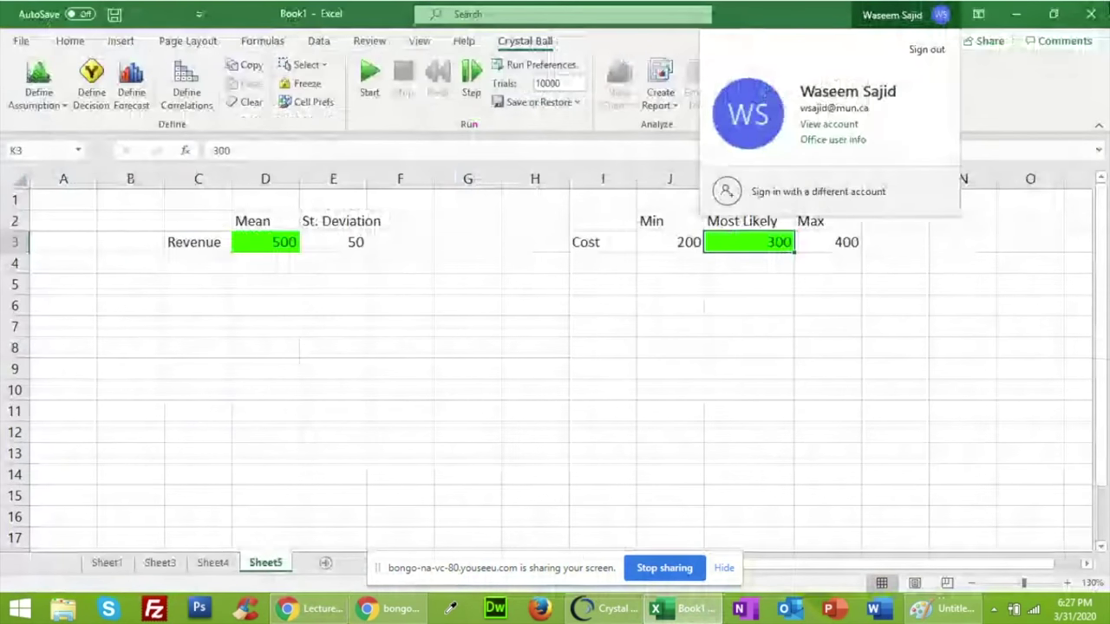
pyautogui.click(1050, 13)
pyautogui.click(1050, 13)
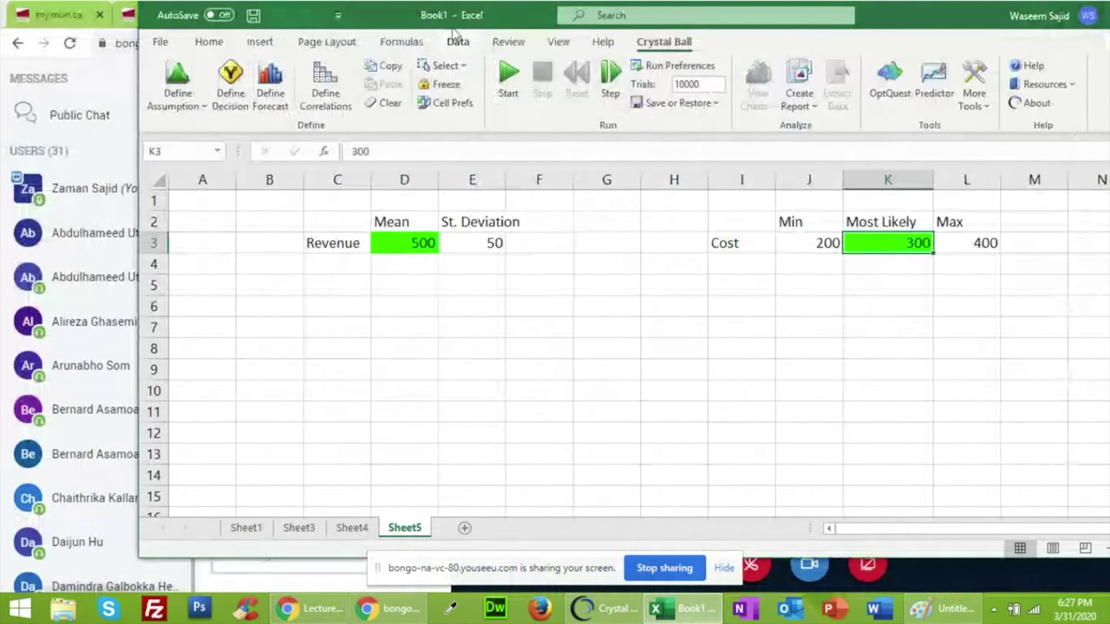
pyautogui.moveTo(500, 15); pyautogui.dragTo(804, 43)
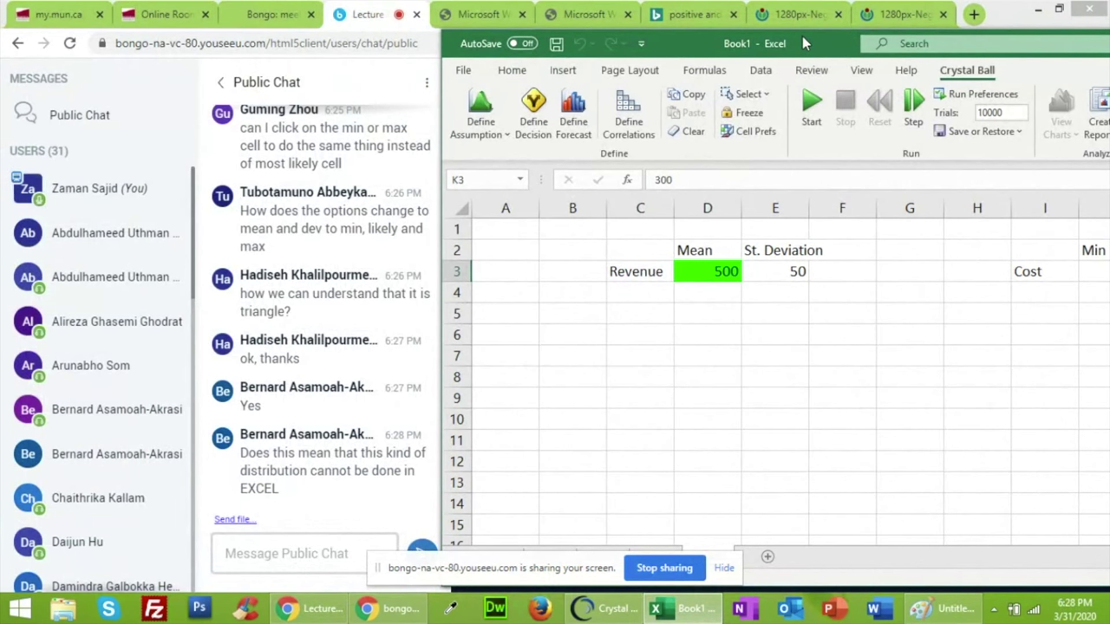
pyautogui.moveTo(801, 54); pyautogui.dragTo(661, 31)
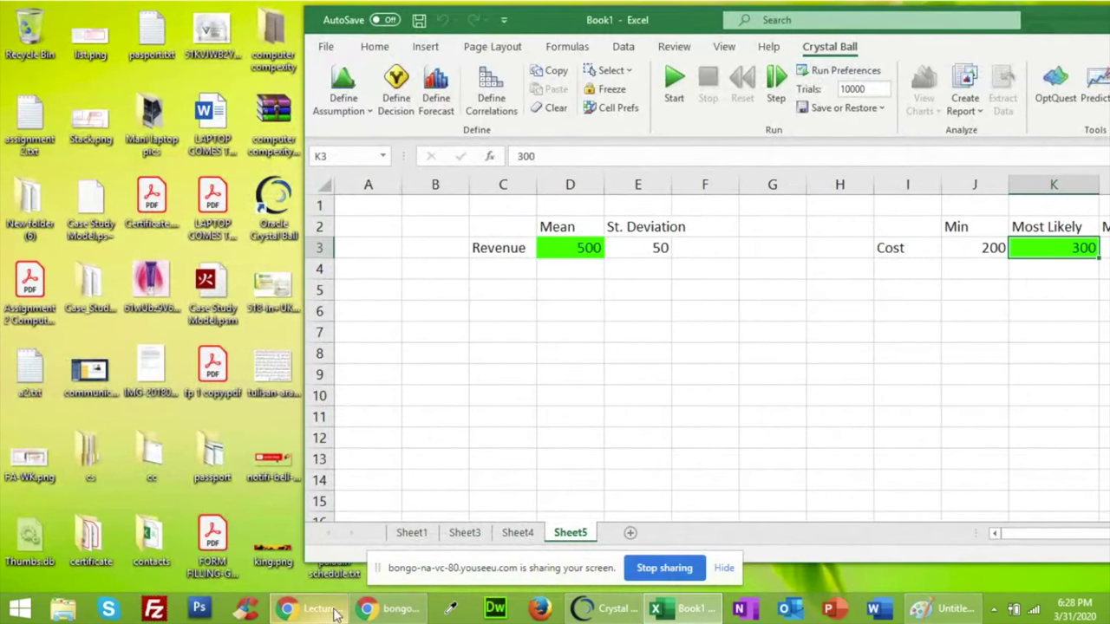
pyautogui.moveTo(379, 598)
pyautogui.click(321, 553)
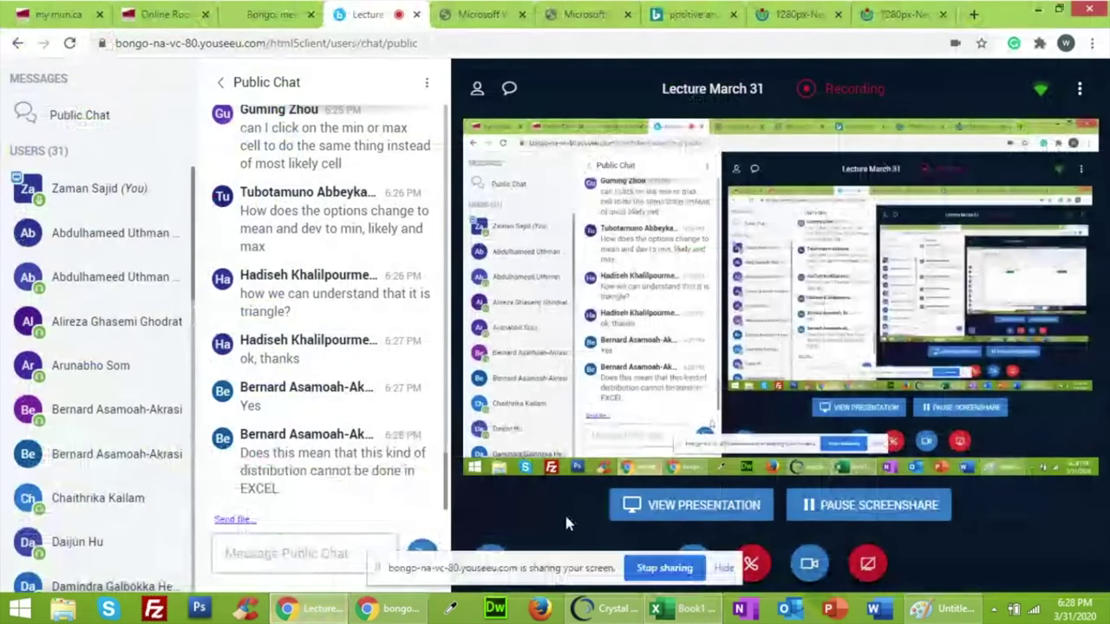
# Switch to the Excel workbook, label cell E6 "Profit" and enter the formula =D3-K3 in cell F6
pyautogui.click(678, 610)
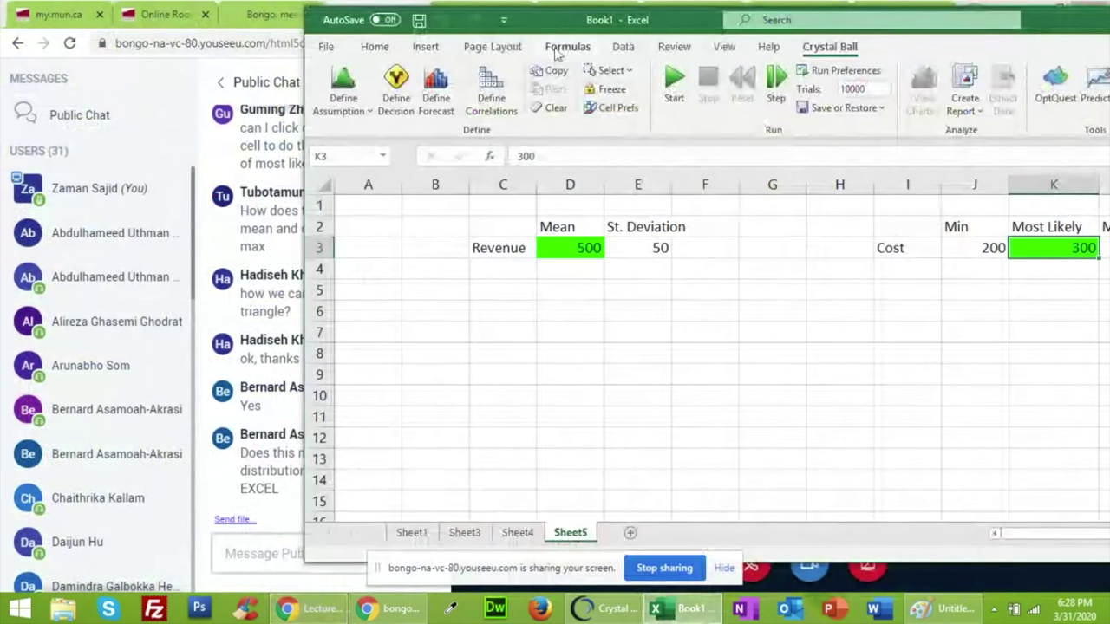
pyautogui.moveTo(563, 17); pyautogui.dragTo(299, 12)
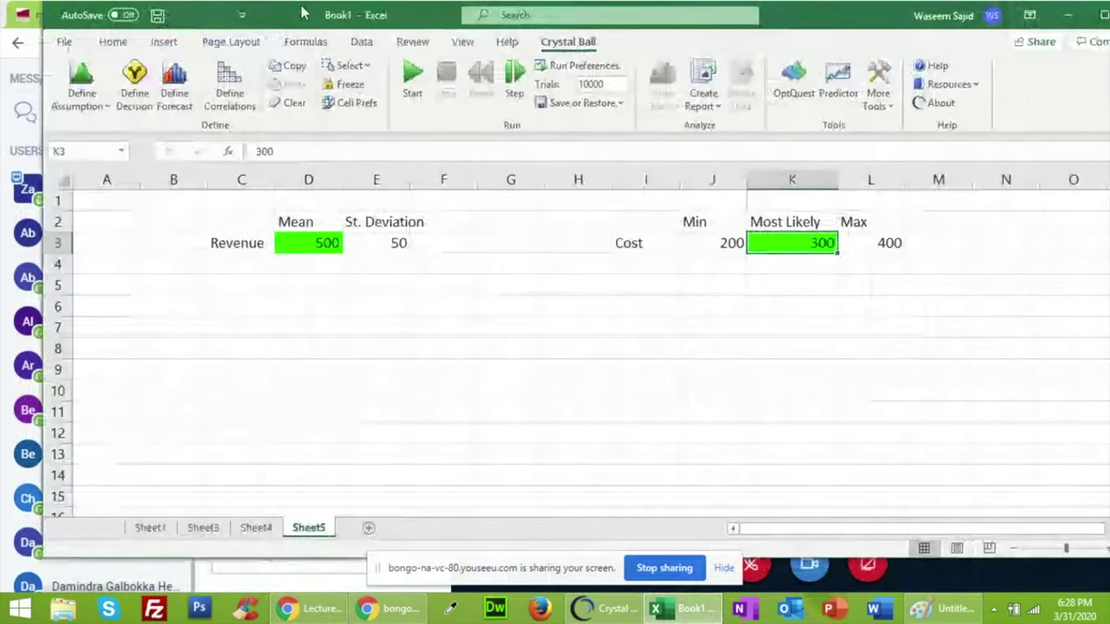
pyautogui.click(382, 307)
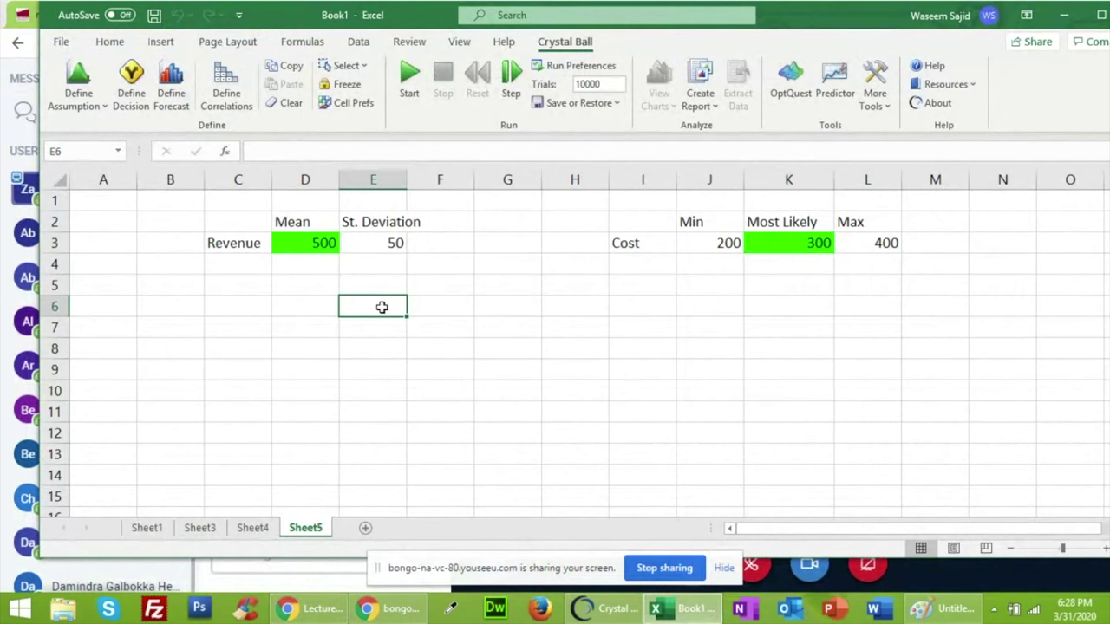
pyautogui.write('Profit')
pyautogui.press('Tab')
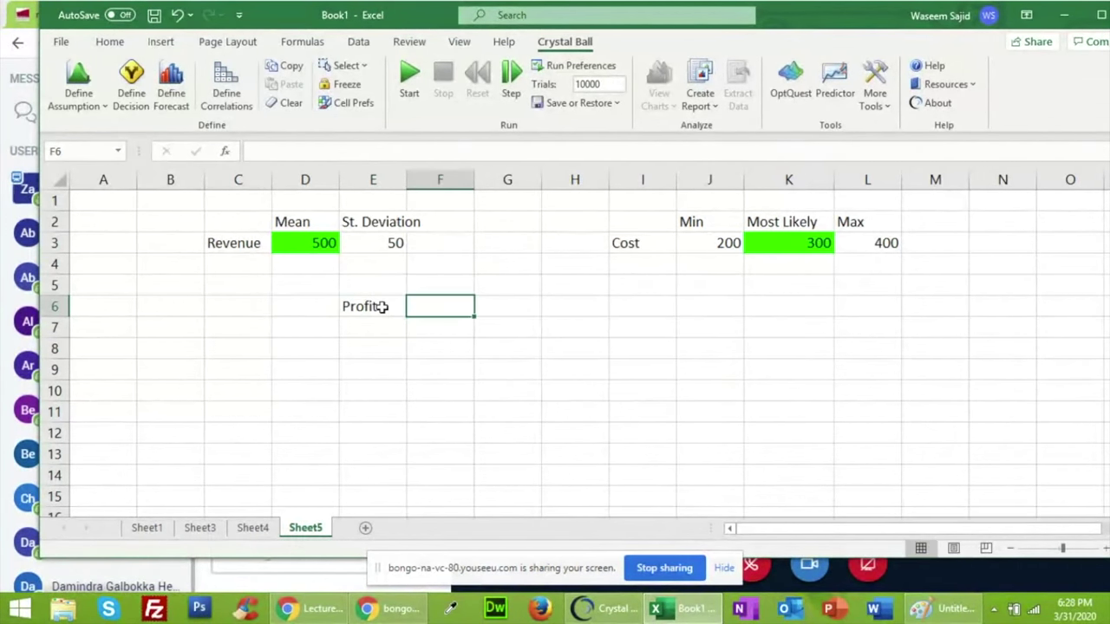
pyautogui.write('=')
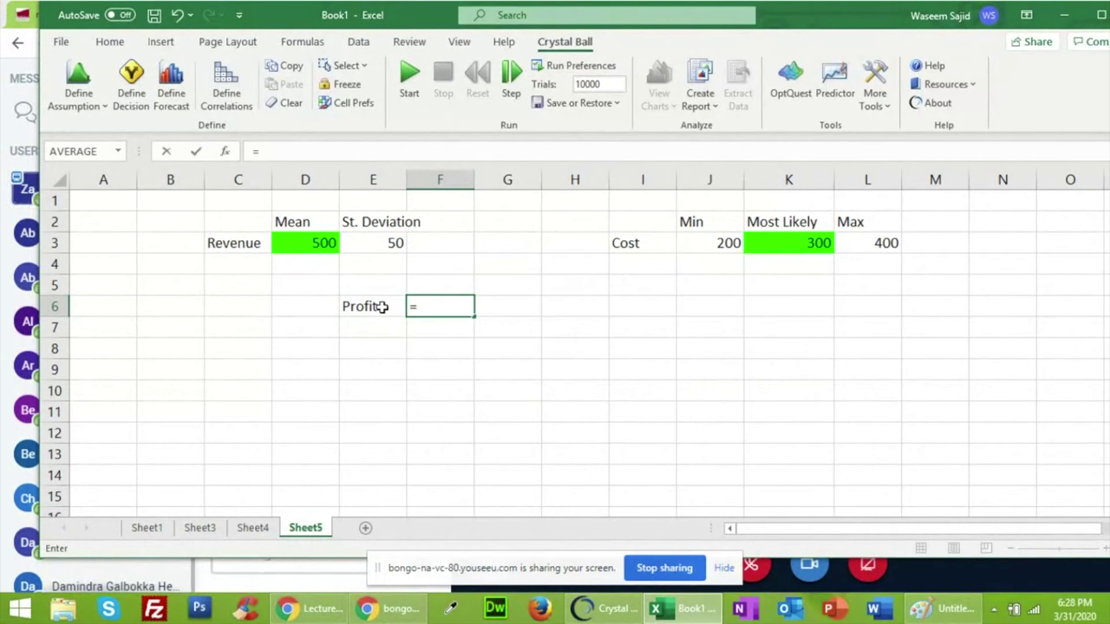
pyautogui.click(319, 245)
pyautogui.write('-')
pyautogui.click(761, 245)
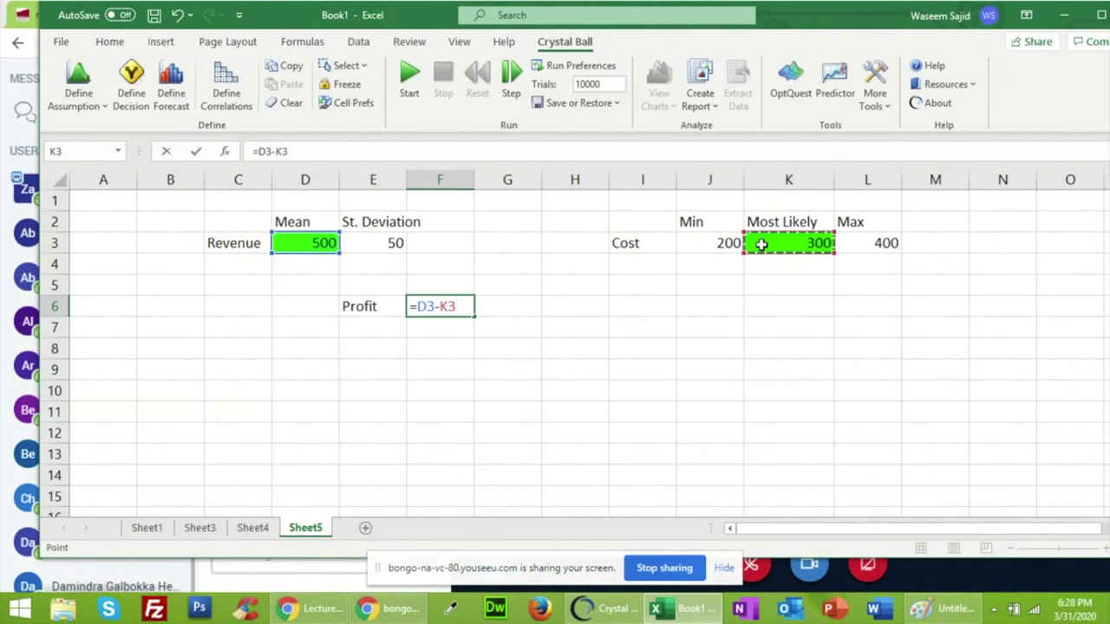
pyautogui.press('Return')
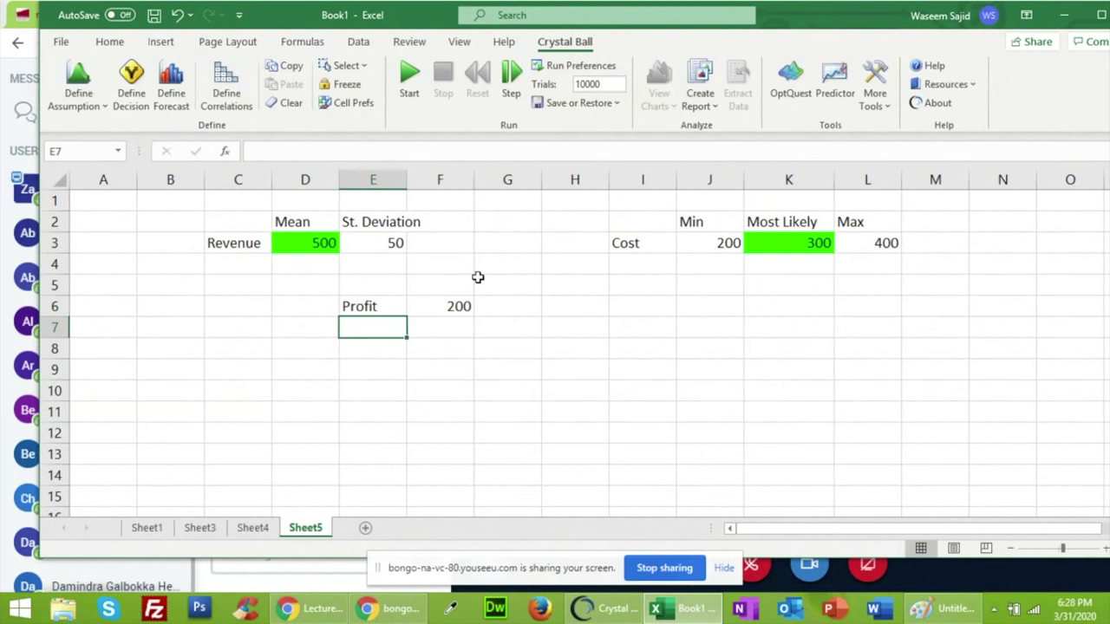
# Define the profit value in cell F6 as a Crystal Ball forecast named Profit with $ as its units
pyautogui.click(448, 310)
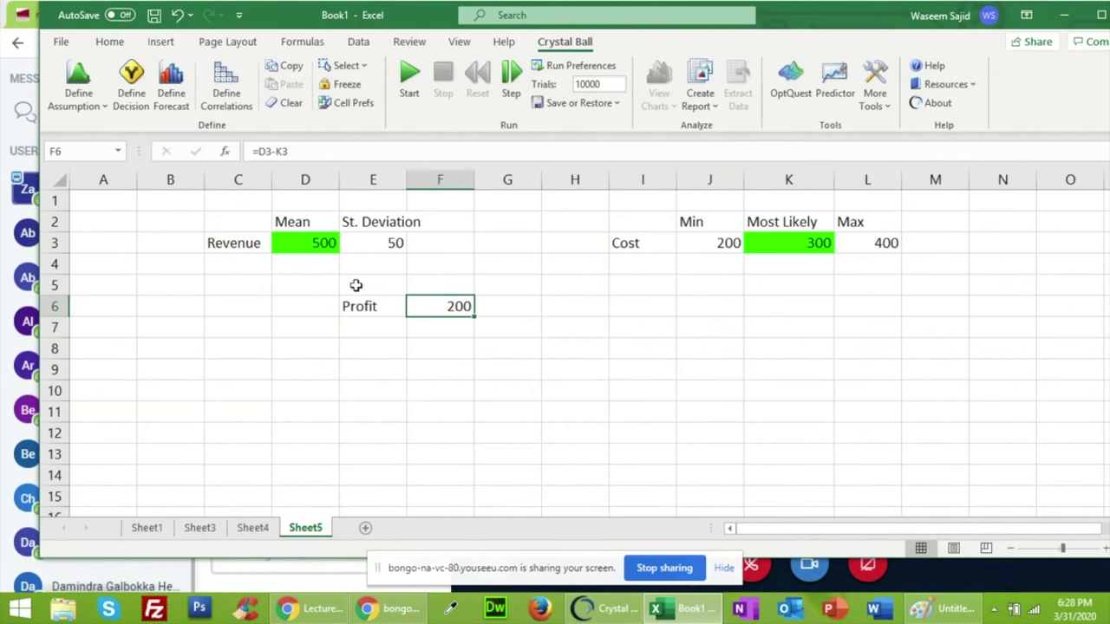
pyautogui.click(172, 82)
pyautogui.click(177, 80)
pyautogui.moveTo(482, 255); pyautogui.dragTo(698, 220)
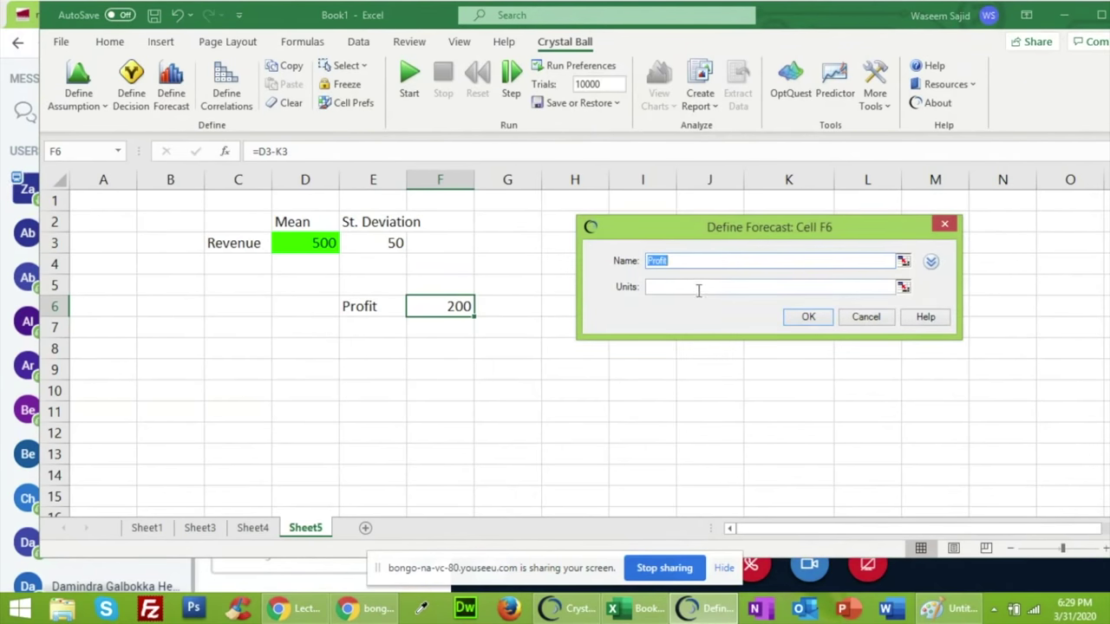
pyautogui.click(683, 262)
pyautogui.write('$')
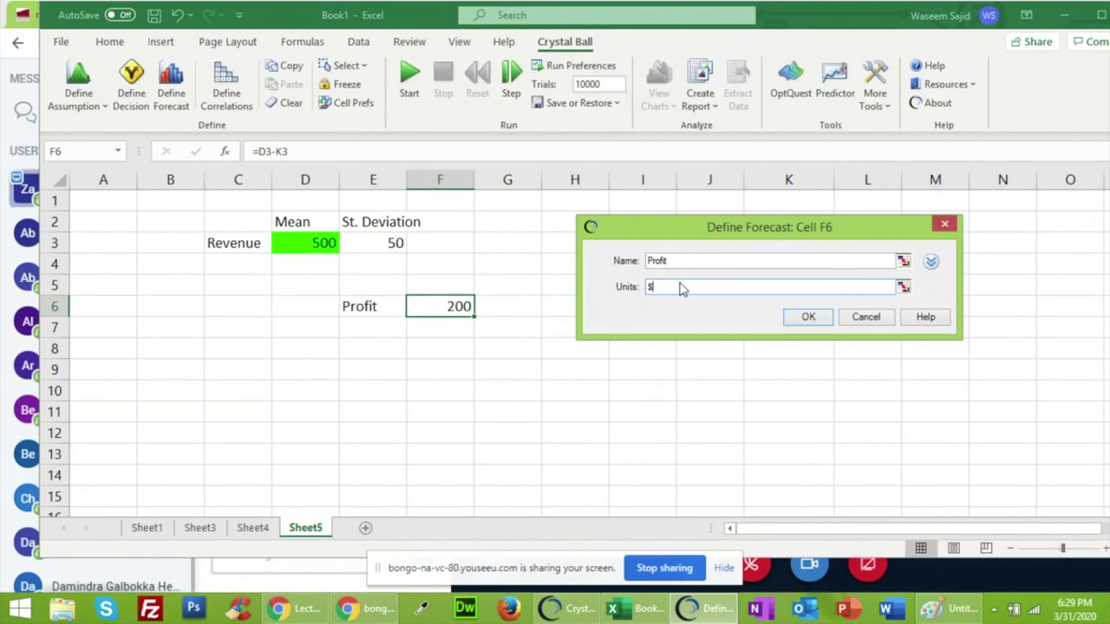
pyautogui.click(806, 318)
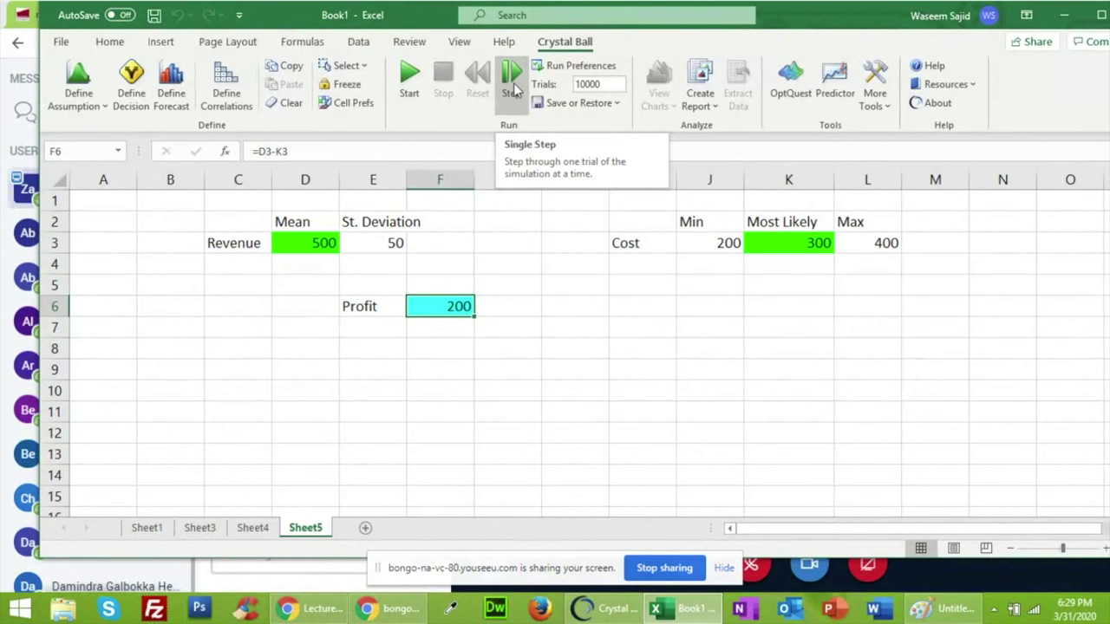
# Step through two single trials of the Crystal Ball simulation
pyautogui.click(513, 86)
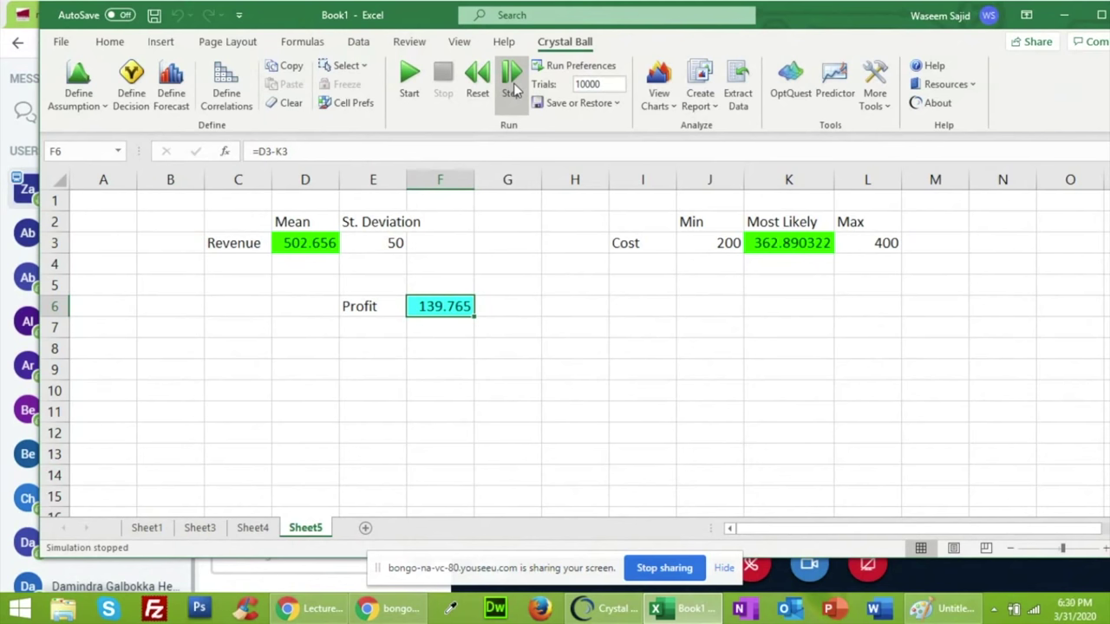
pyautogui.click(516, 89)
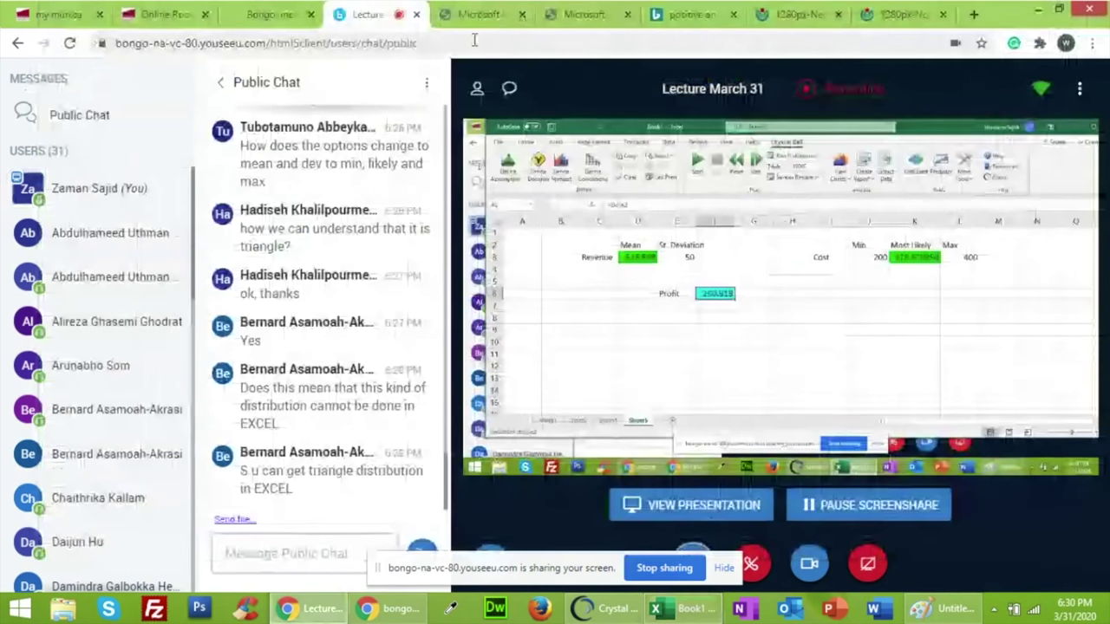
# Switch to the Crystal Ball example PDF in Chrome and check the required number of simulations
pyautogui.click(30, 12)
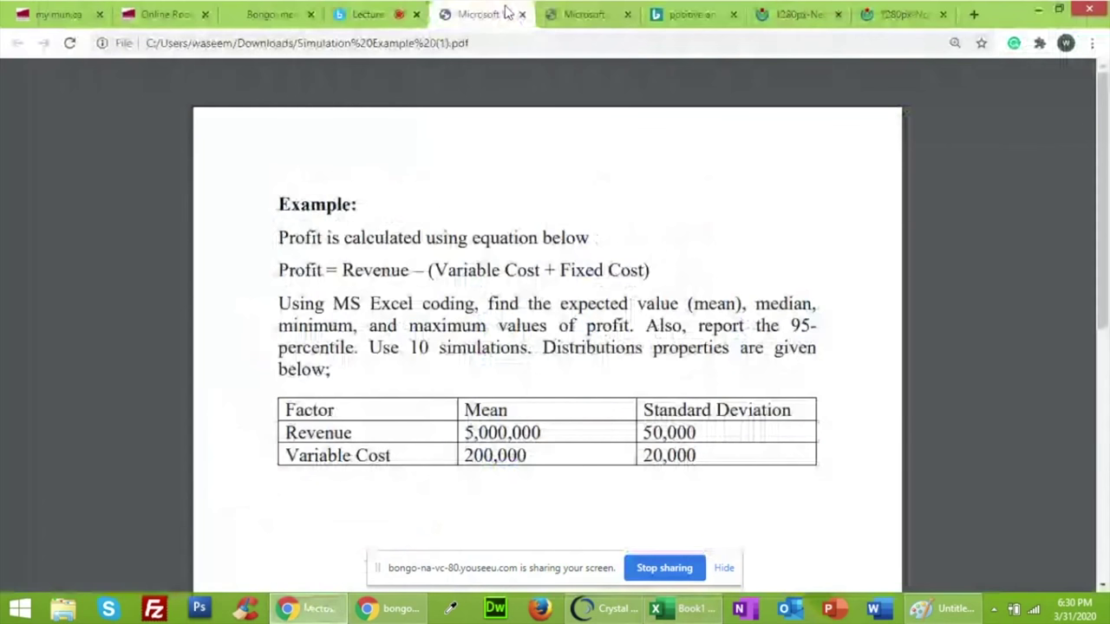
pyautogui.click(513, 14)
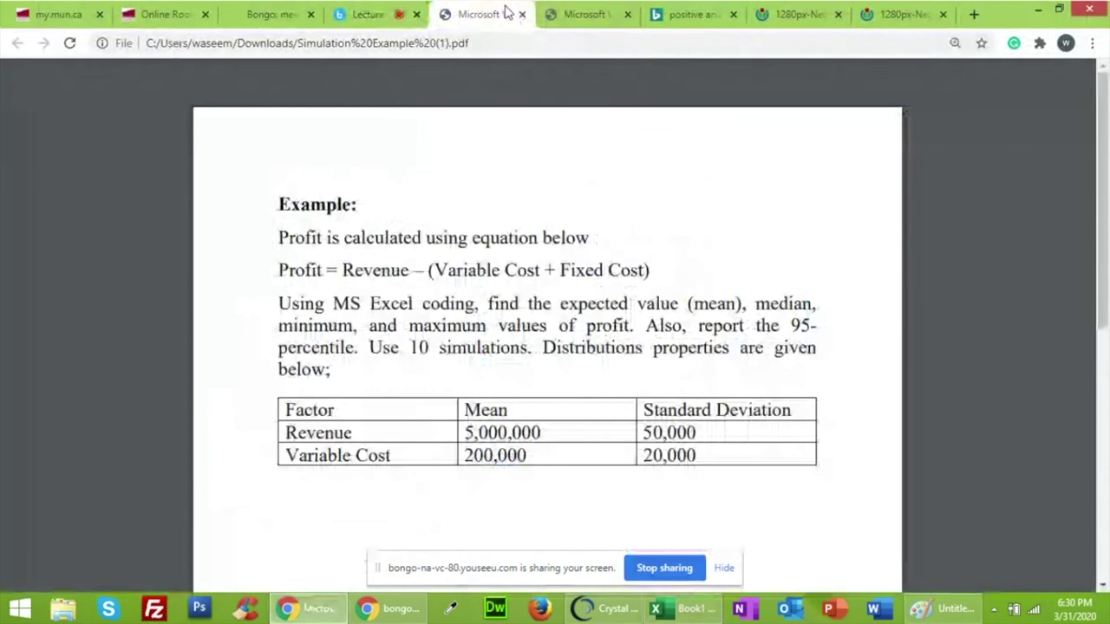
pyautogui.click(582, 14)
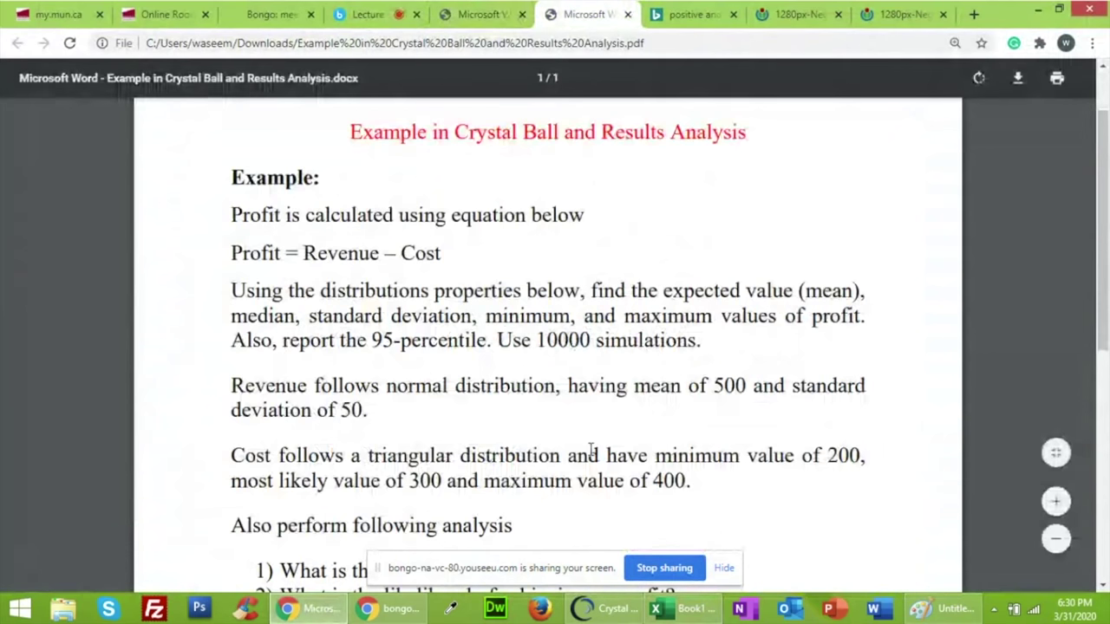
pyautogui.moveTo(532, 342); pyautogui.dragTo(596, 343)
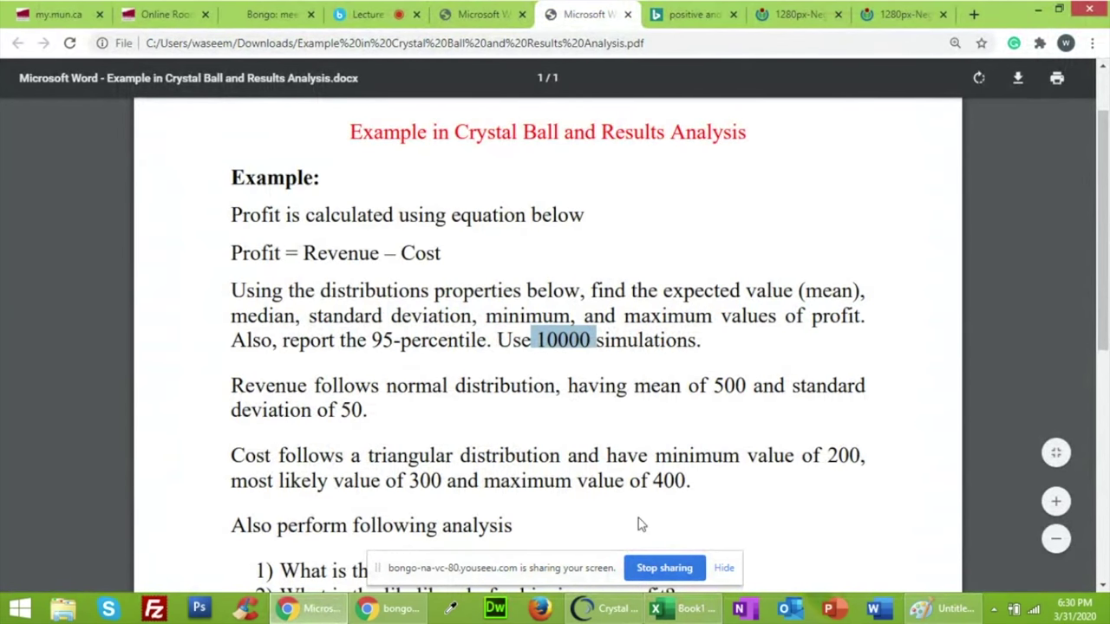
# Return to the Excel workbook and set the number of simulation trials to 10000
pyautogui.click(669, 608)
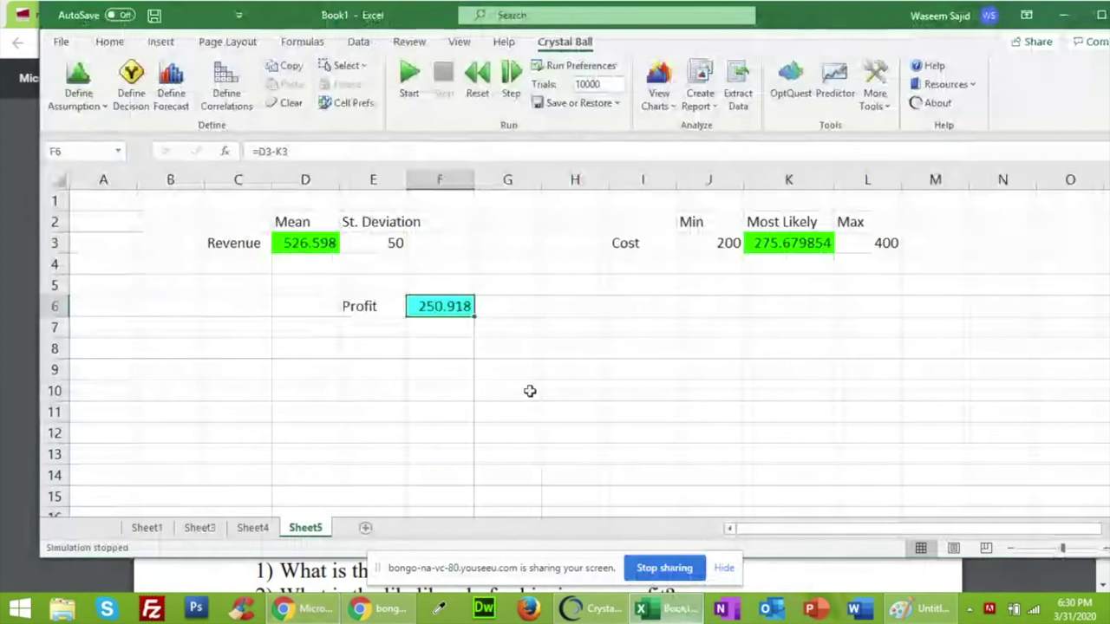
pyautogui.doubleClick(587, 83)
pyautogui.write('1')
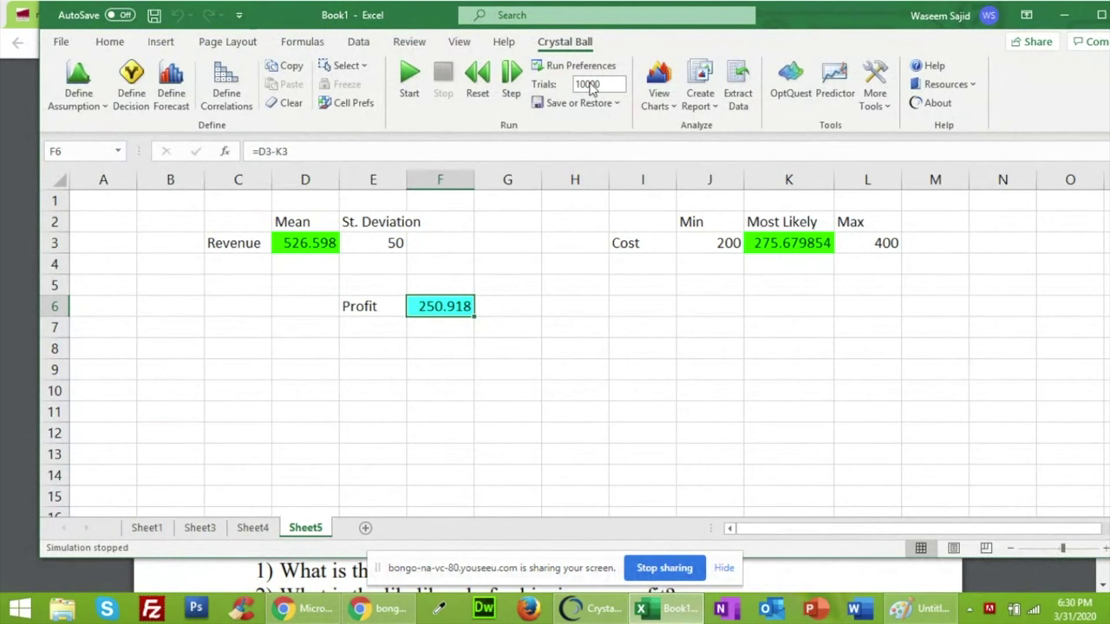
# Run the Crystal Ball profit simulation and dismiss its Control Panel when the run is complete
pyautogui.click(557, 272)
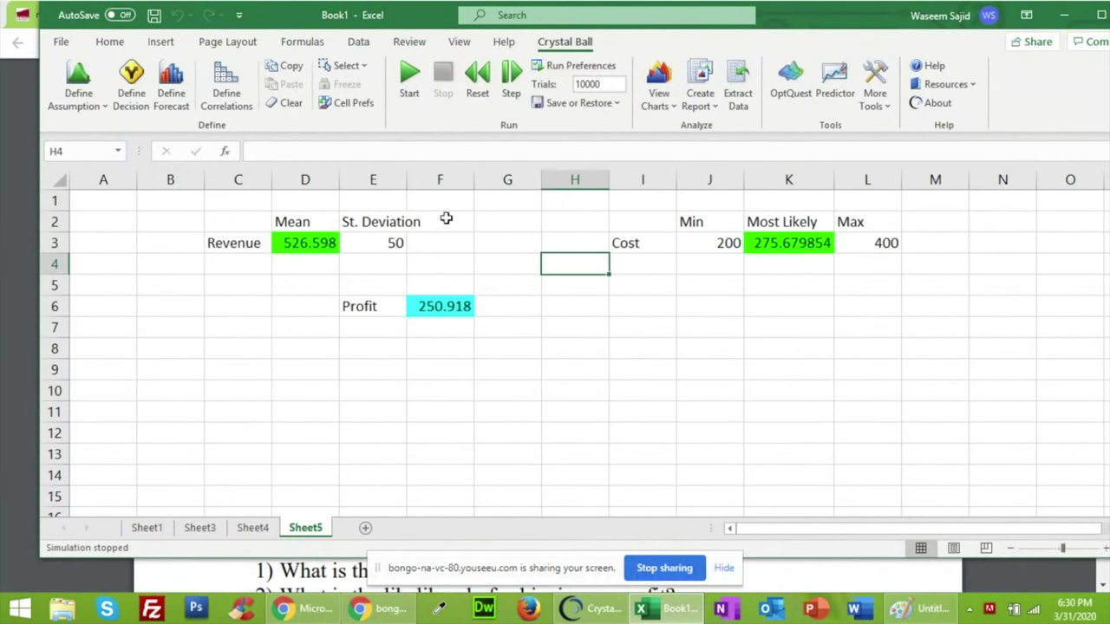
pyautogui.click(407, 75)
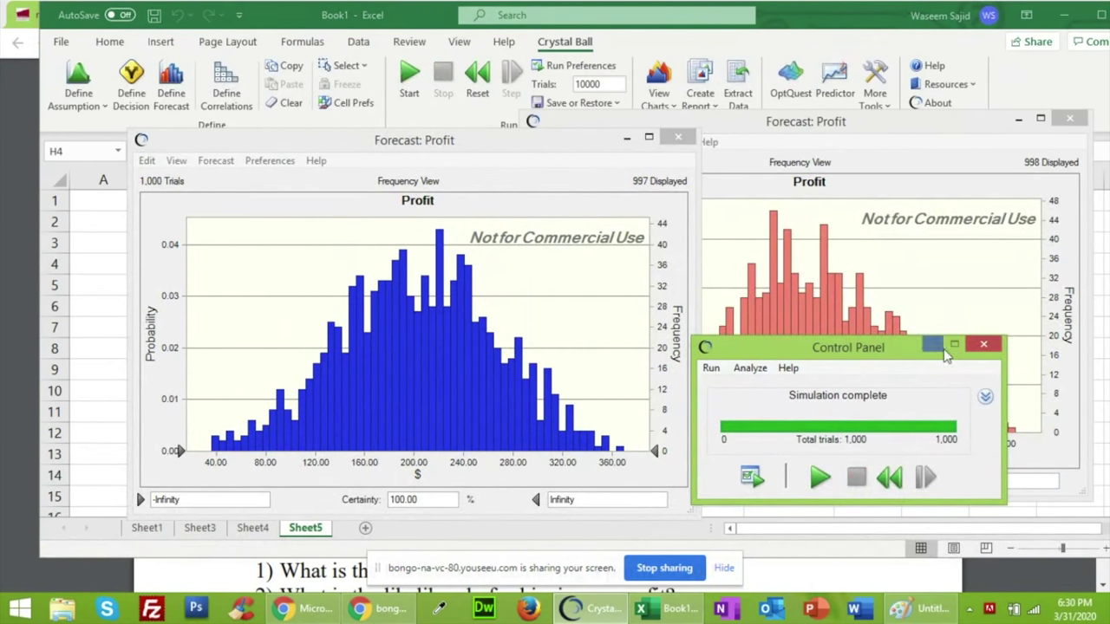
pyautogui.click(985, 347)
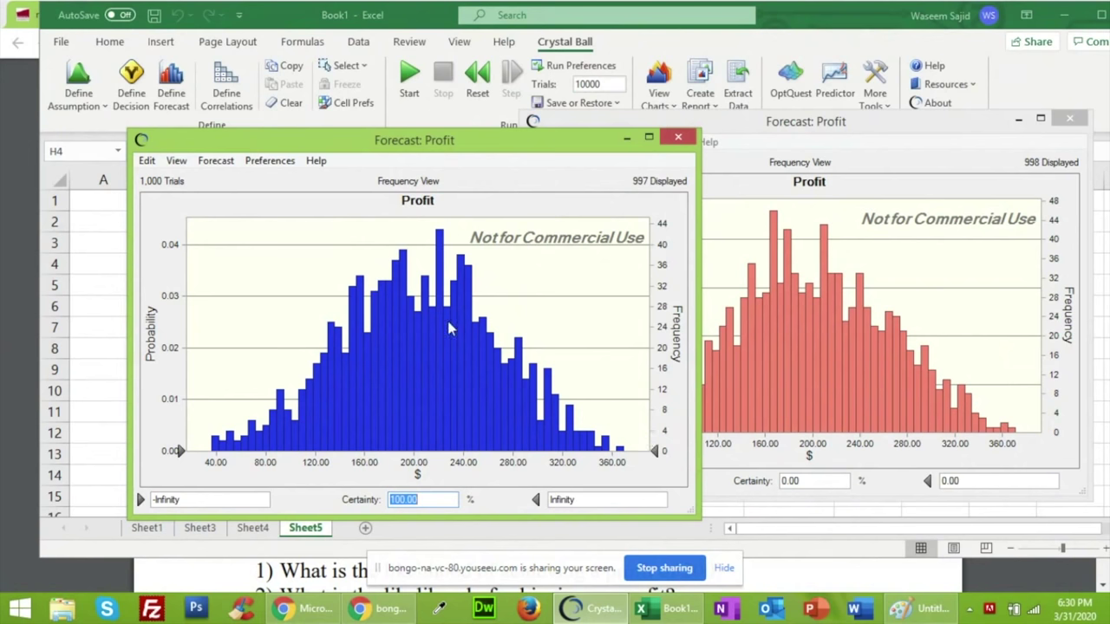
# Switch to Paint, clear the old CDF sketch and draw a rectangle about 272 by 105 px near the canvas centre
pyautogui.click(902, 608)
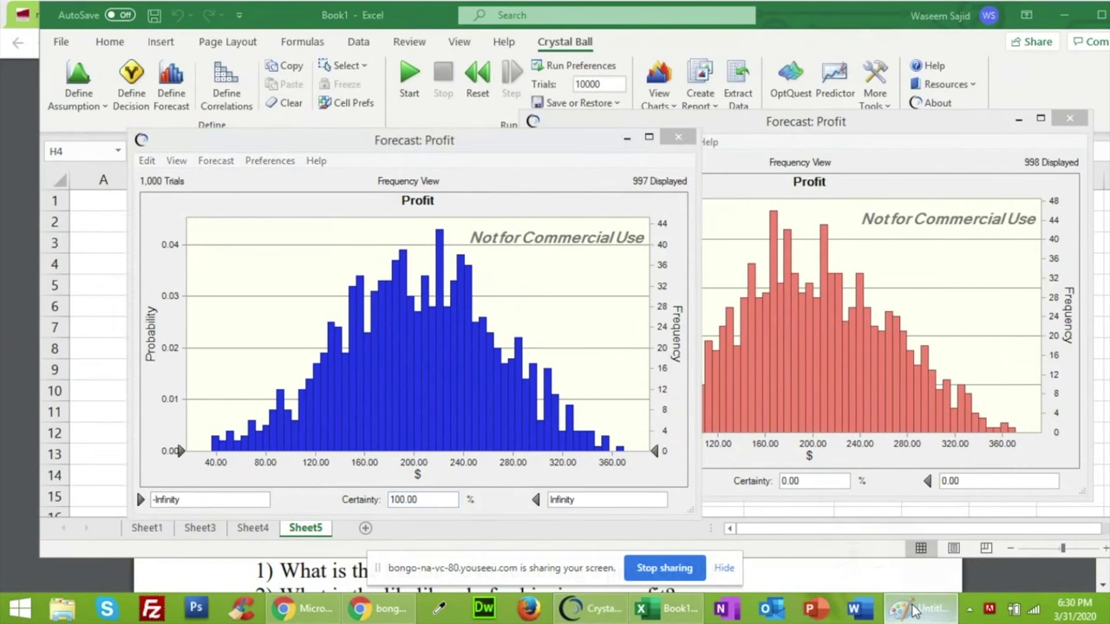
pyautogui.click(107, 85)
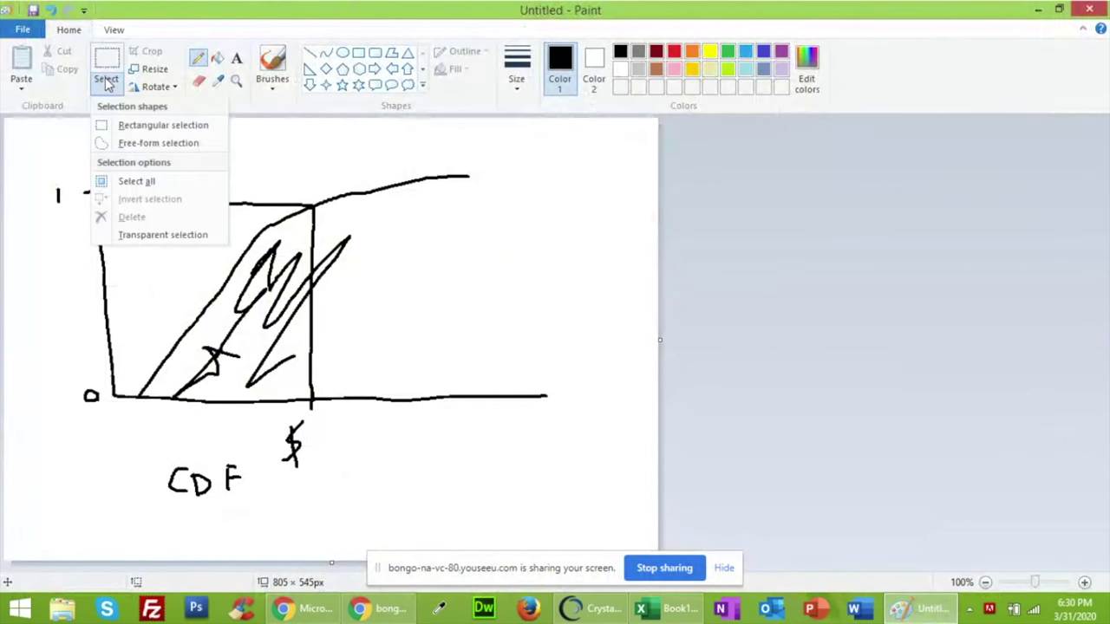
pyautogui.click(127, 127)
pyautogui.moveTo(25, 153); pyautogui.dragTo(572, 499)
pyautogui.press('Delete')
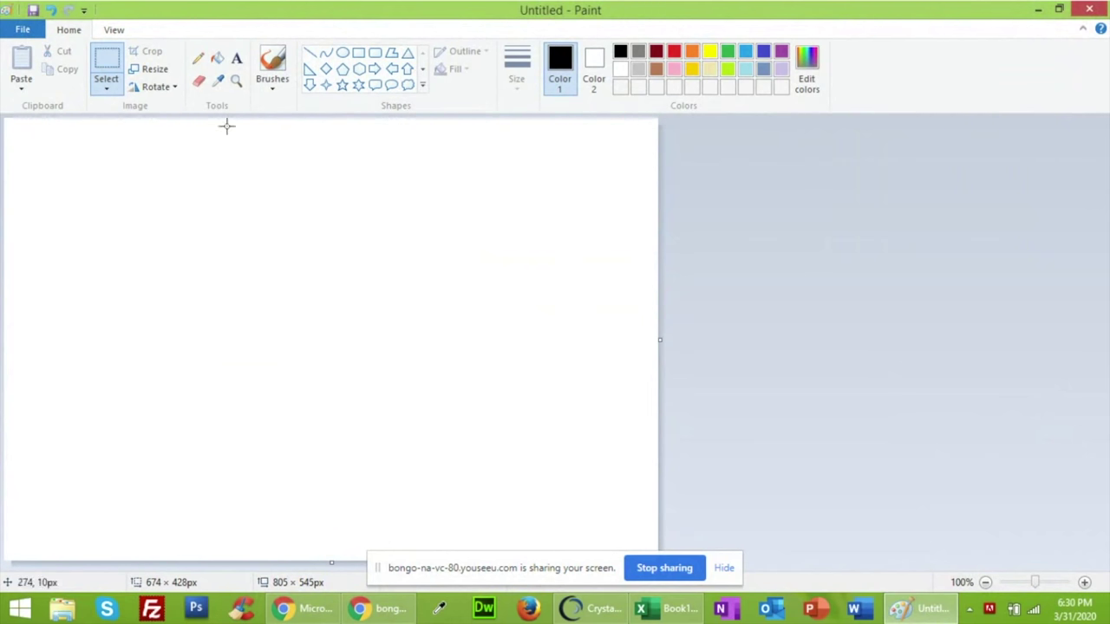
pyautogui.click(358, 54)
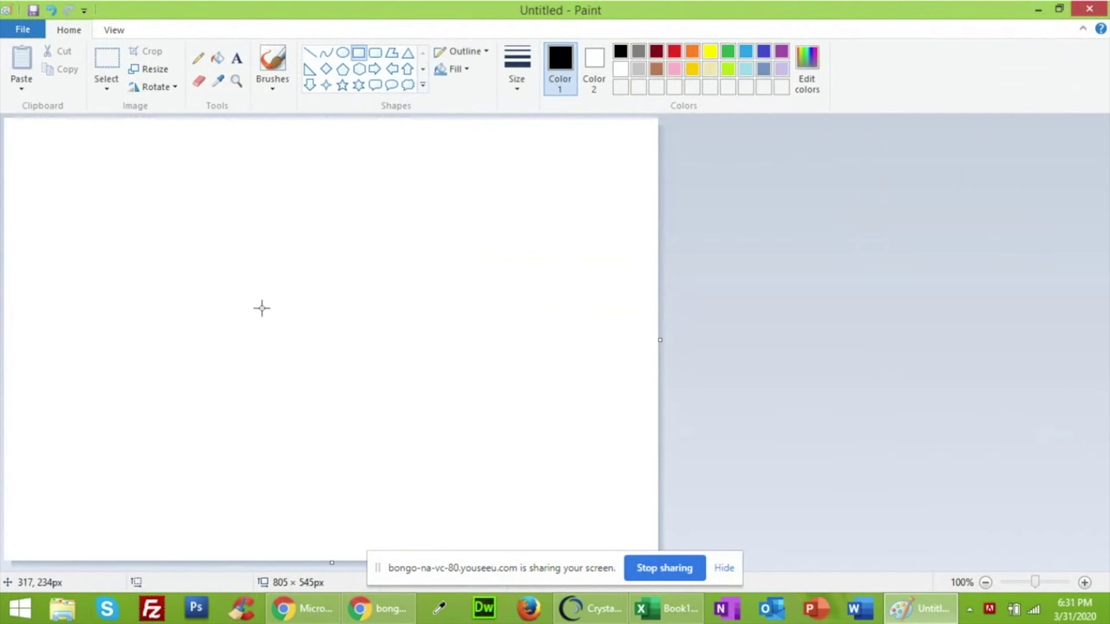
pyautogui.moveTo(193, 258); pyautogui.dragTo(414, 343)
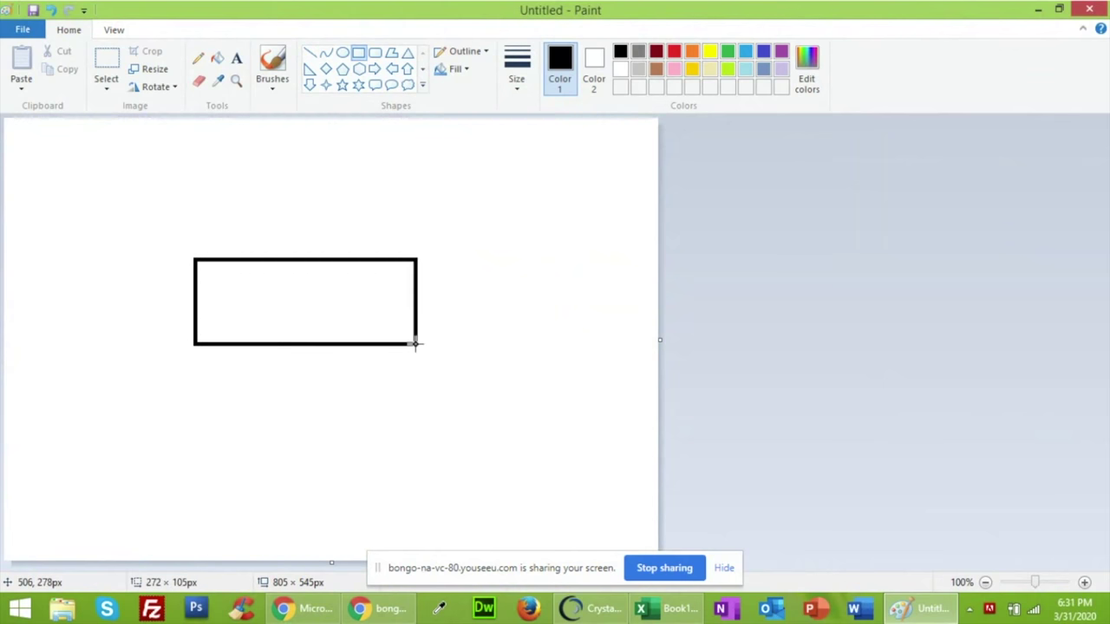
# With the thickest pencil line, write R with a bell curve below it and C with a triangle below it, on either side above the box
pyautogui.click(197, 58)
pyautogui.click(516, 87)
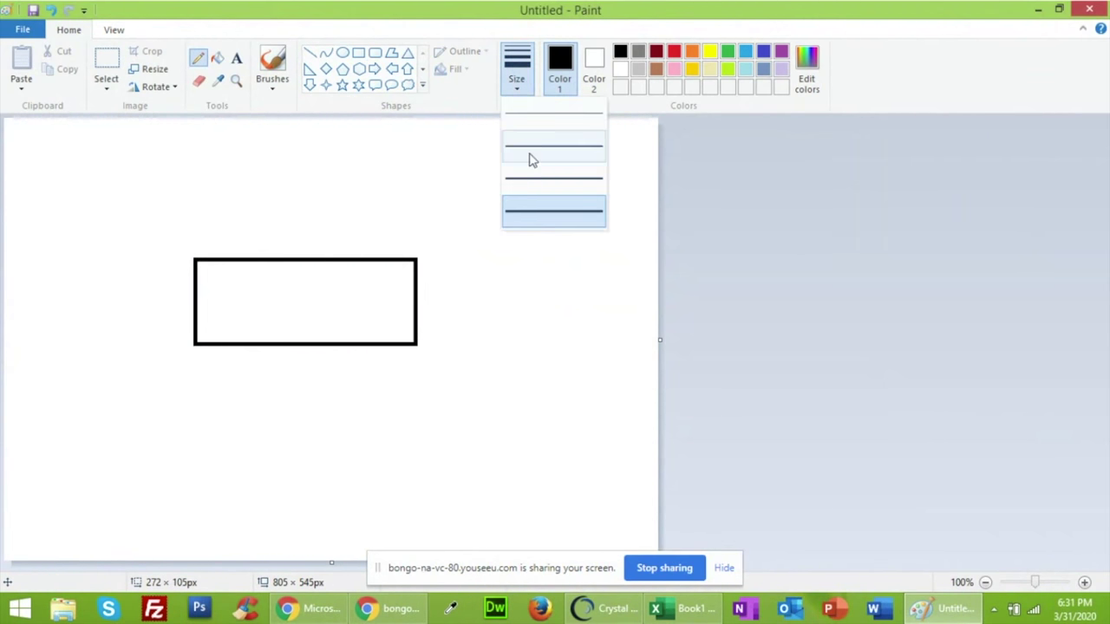
pyautogui.click(557, 225)
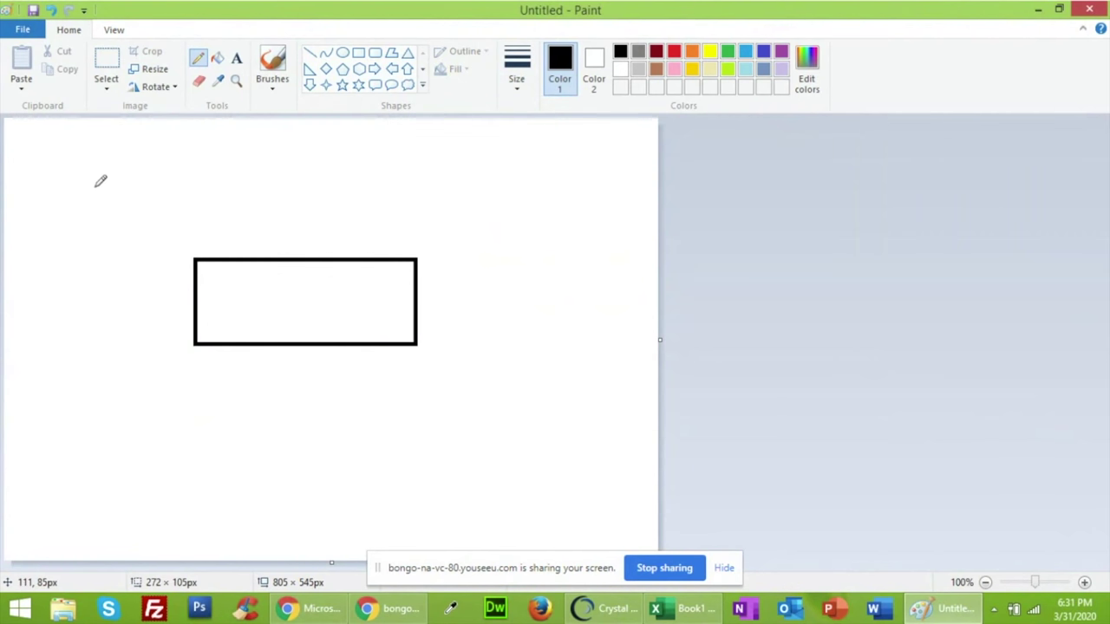
pyautogui.moveTo(92, 174)
pyautogui.mouseDown()
pyautogui.moveTo(92, 188)
pyautogui.moveTo(105, 156)
pyautogui.moveTo(98, 179)
pyautogui.moveTo(119, 198)
pyautogui.mouseUp()
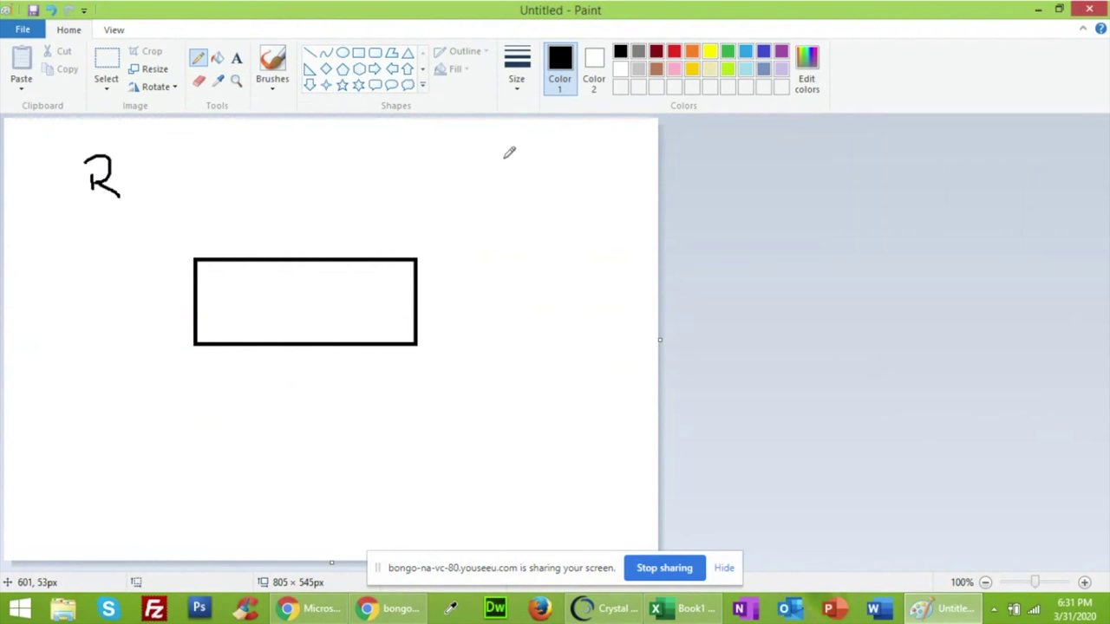
pyautogui.moveTo(519, 153); pyautogui.dragTo(533, 171)
pyautogui.moveTo(53, 241)
pyautogui.mouseDown()
pyautogui.moveTo(124, 234)
pyautogui.moveTo(84, 205)
pyautogui.moveTo(129, 223)
pyautogui.mouseUp()
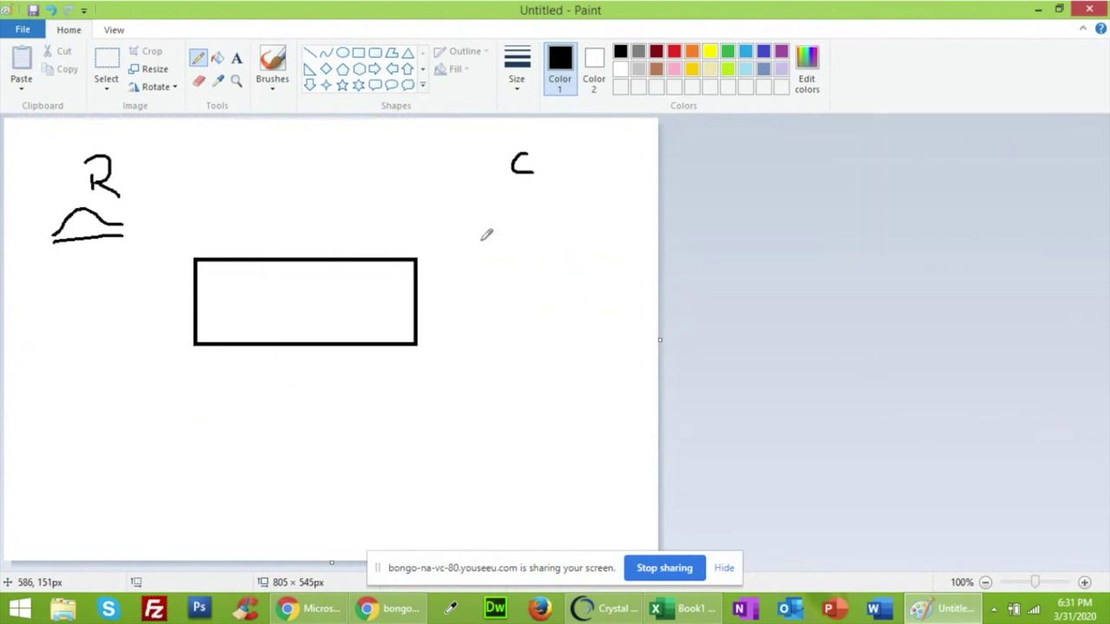
pyautogui.moveTo(541, 185)
pyautogui.mouseDown()
pyautogui.moveTo(521, 220)
pyautogui.moveTo(541, 183)
pyautogui.moveTo(567, 217)
pyautogui.moveTo(548, 221)
pyautogui.moveTo(570, 217)
pyautogui.mouseUp()
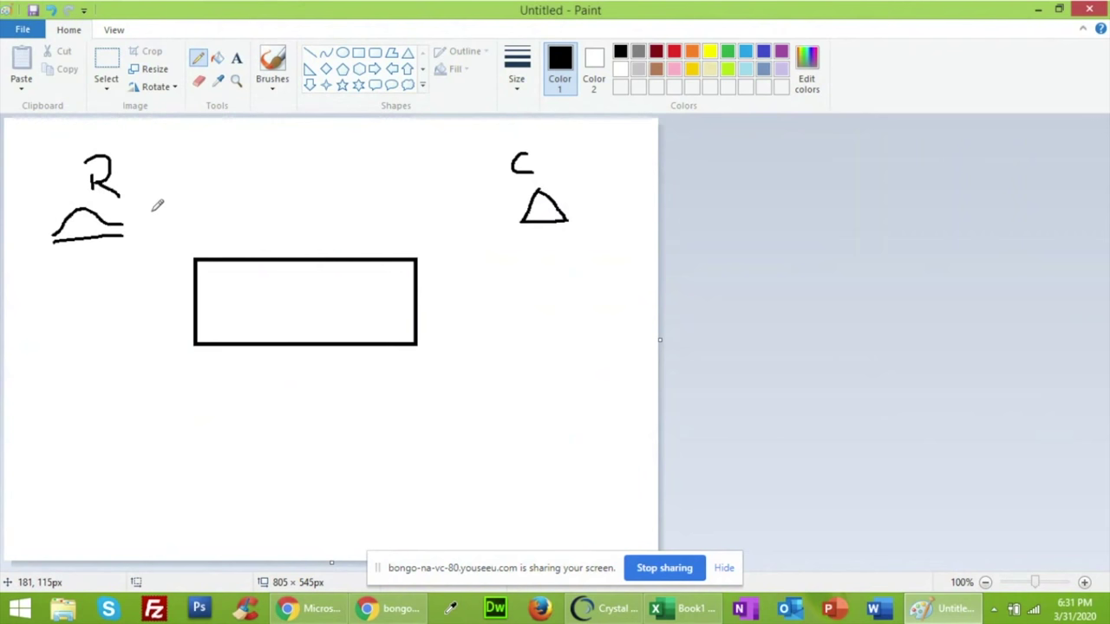
# Add a circled 1 beside each distribution and draw arrows from both into the upper corners of the box
pyautogui.moveTo(139, 214)
pyautogui.mouseDown()
pyautogui.moveTo(140, 231)
pyautogui.moveTo(149, 220)
pyautogui.mouseUp()
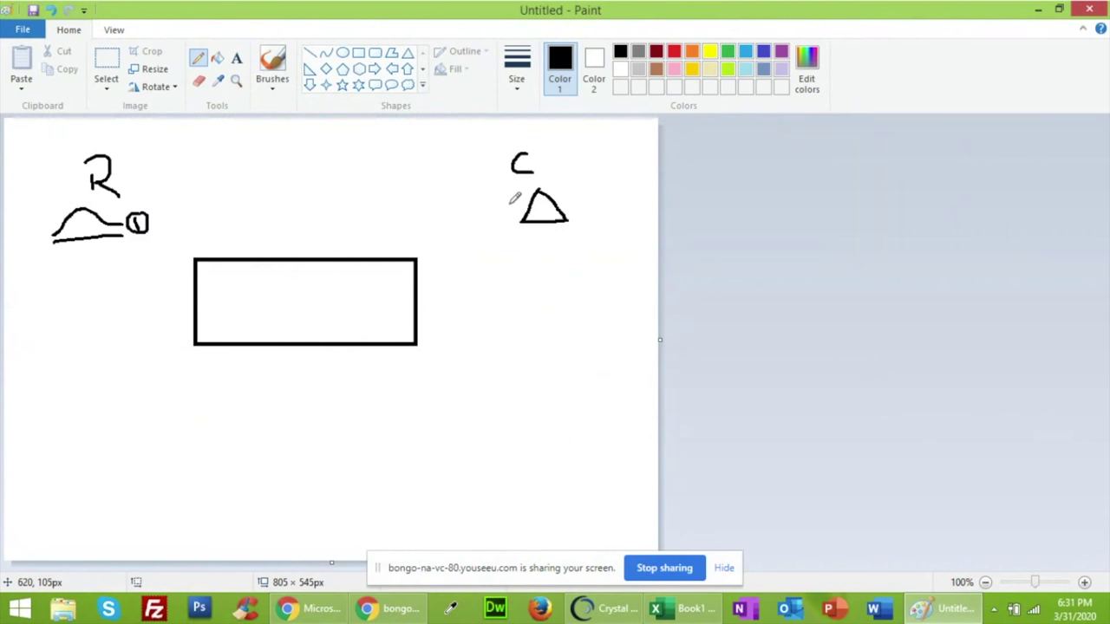
pyautogui.moveTo(510, 206)
pyautogui.mouseDown()
pyautogui.moveTo(510, 221)
pyautogui.moveTo(503, 198)
pyautogui.moveTo(520, 227)
pyautogui.moveTo(525, 201)
pyautogui.mouseUp()
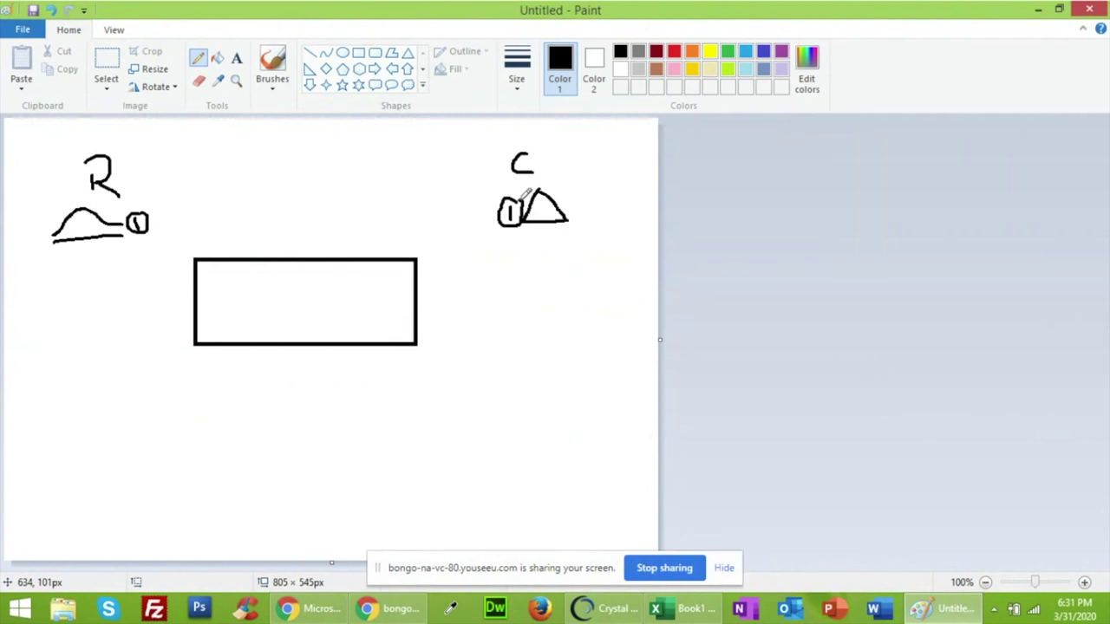
pyautogui.moveTo(497, 211)
pyautogui.mouseDown()
pyautogui.moveTo(429, 249)
pyautogui.moveTo(417, 261)
pyautogui.moveTo(430, 267)
pyautogui.mouseUp()
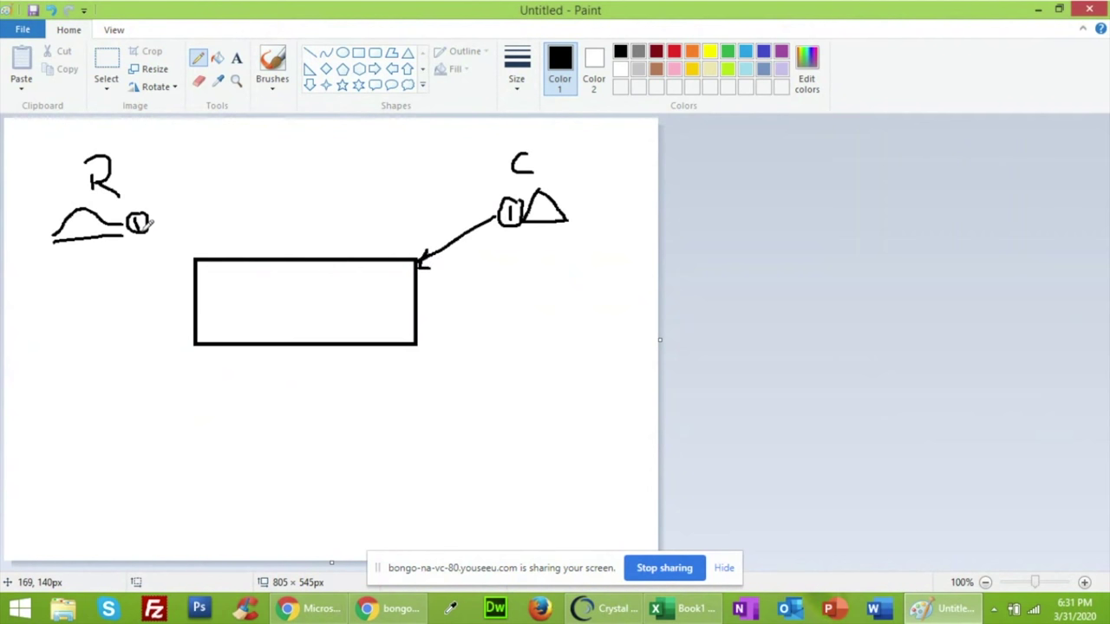
pyautogui.moveTo(150, 228)
pyautogui.mouseDown()
pyautogui.moveTo(205, 249)
pyautogui.moveTo(153, 258)
pyautogui.mouseUp()
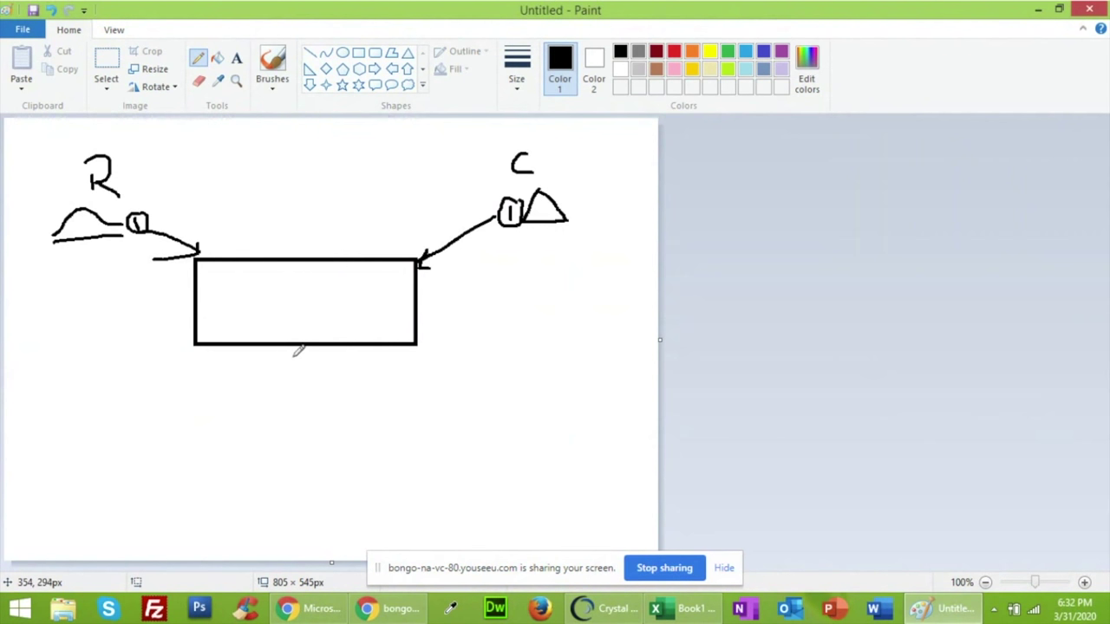
# Draw an arrow from the box down to a P with a circled 1 below it, and a loop arrow from P back to R
pyautogui.moveTo(296, 347)
pyautogui.mouseDown()
pyautogui.moveTo(296, 373)
pyautogui.moveTo(307, 366)
pyautogui.mouseUp()
pyautogui.moveTo(273, 410)
pyautogui.mouseDown()
pyautogui.moveTo(274, 424)
pyautogui.moveTo(283, 392)
pyautogui.moveTo(291, 397)
pyautogui.moveTo(276, 410)
pyautogui.mouseUp()
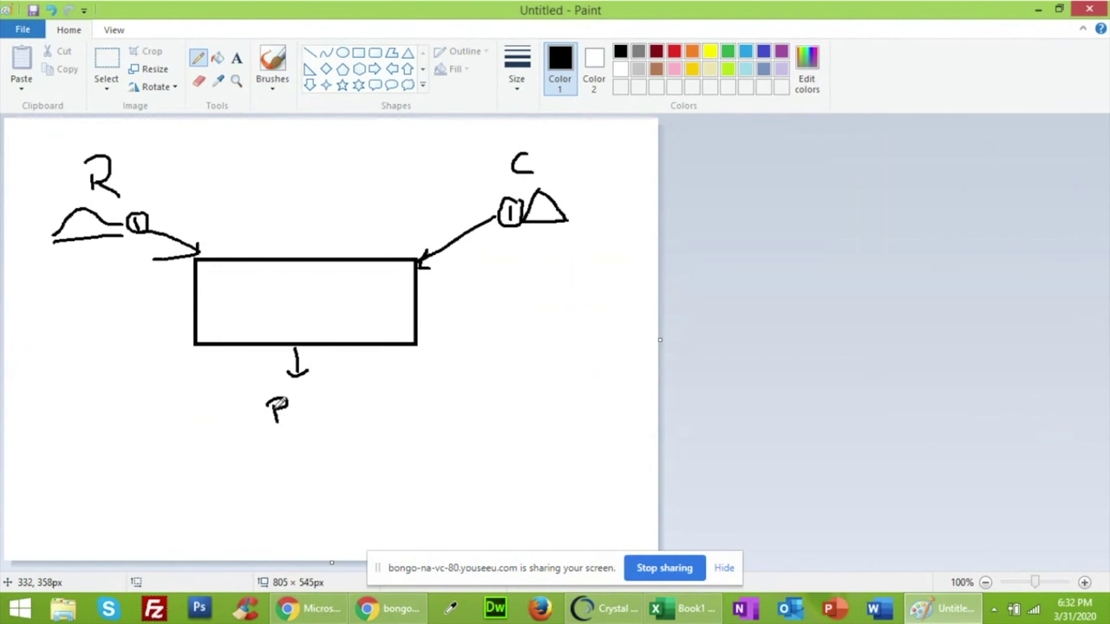
pyautogui.moveTo(289, 436)
pyautogui.mouseDown()
pyautogui.moveTo(289, 449)
pyautogui.moveTo(274, 436)
pyautogui.moveTo(301, 454)
pyautogui.moveTo(307, 430)
pyautogui.moveTo(295, 438)
pyautogui.mouseUp()
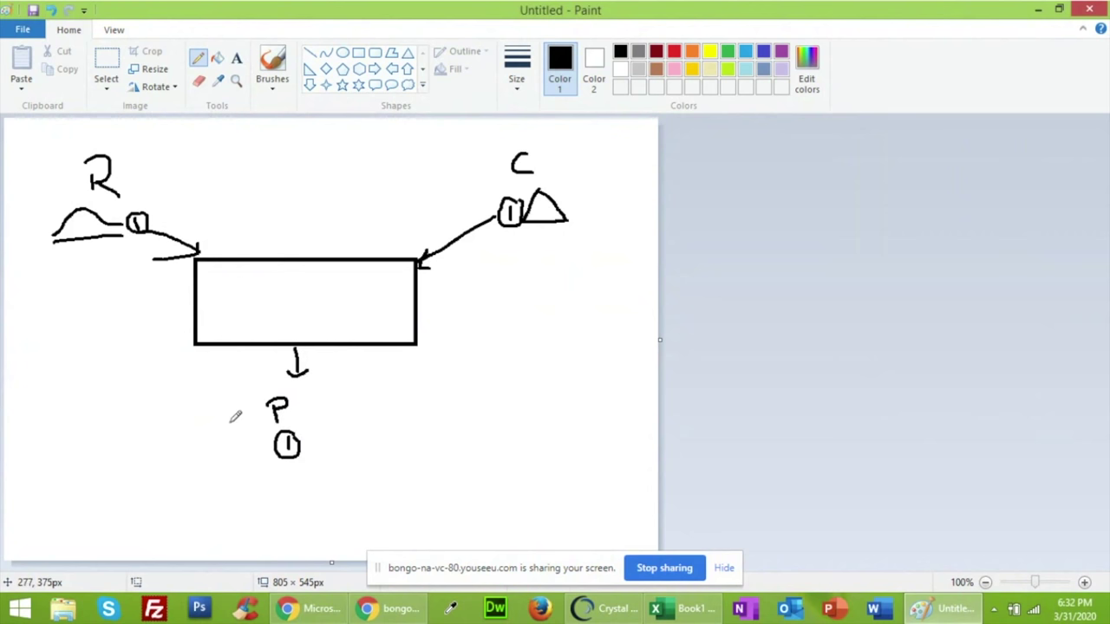
pyautogui.moveTo(229, 423)
pyautogui.mouseDown()
pyautogui.moveTo(134, 414)
pyautogui.moveTo(105, 255)
pyautogui.moveTo(101, 269)
pyautogui.moveTo(108, 262)
pyautogui.moveTo(114, 274)
pyautogui.mouseUp()
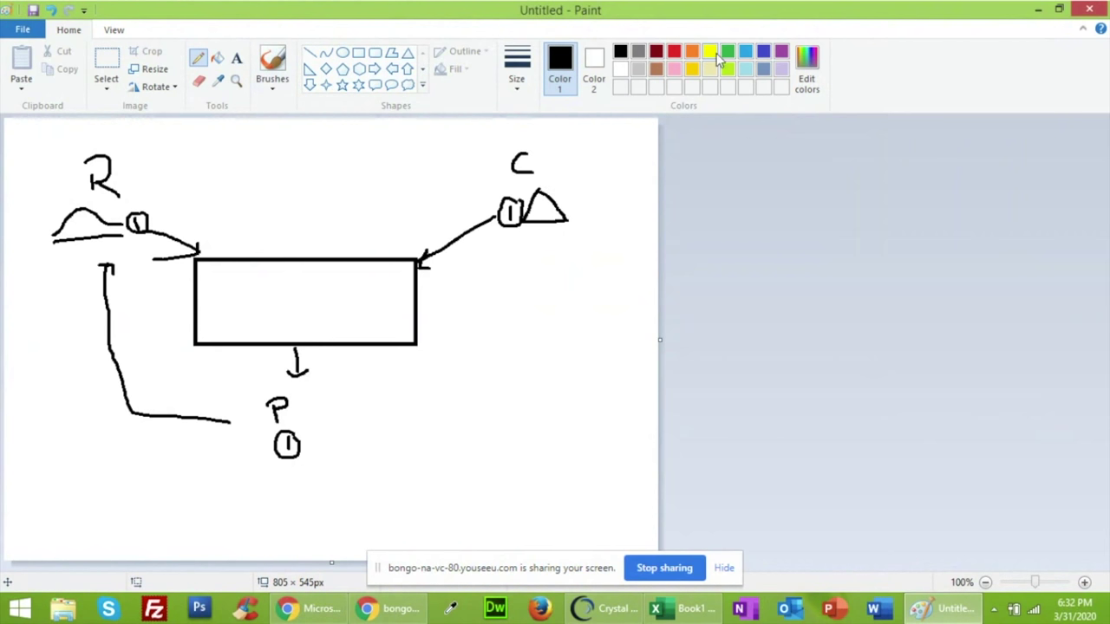
# In red, write X10000 beside the box and sketch axes with a bell-shaped profit curve beside P
pyautogui.click(673, 52)
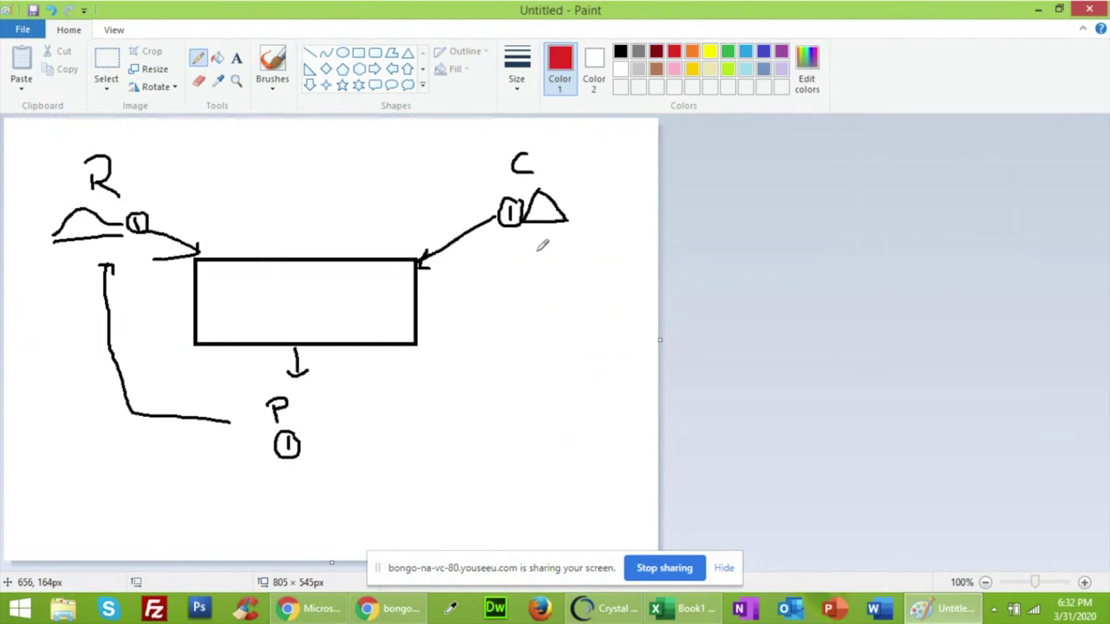
pyautogui.moveTo(463, 328)
pyautogui.mouseDown()
pyautogui.moveTo(449, 355)
pyautogui.moveTo(452, 339)
pyautogui.moveTo(475, 349)
pyautogui.moveTo(492, 331)
pyautogui.moveTo(551, 346)
pyautogui.moveTo(545, 335)
pyautogui.mouseUp()
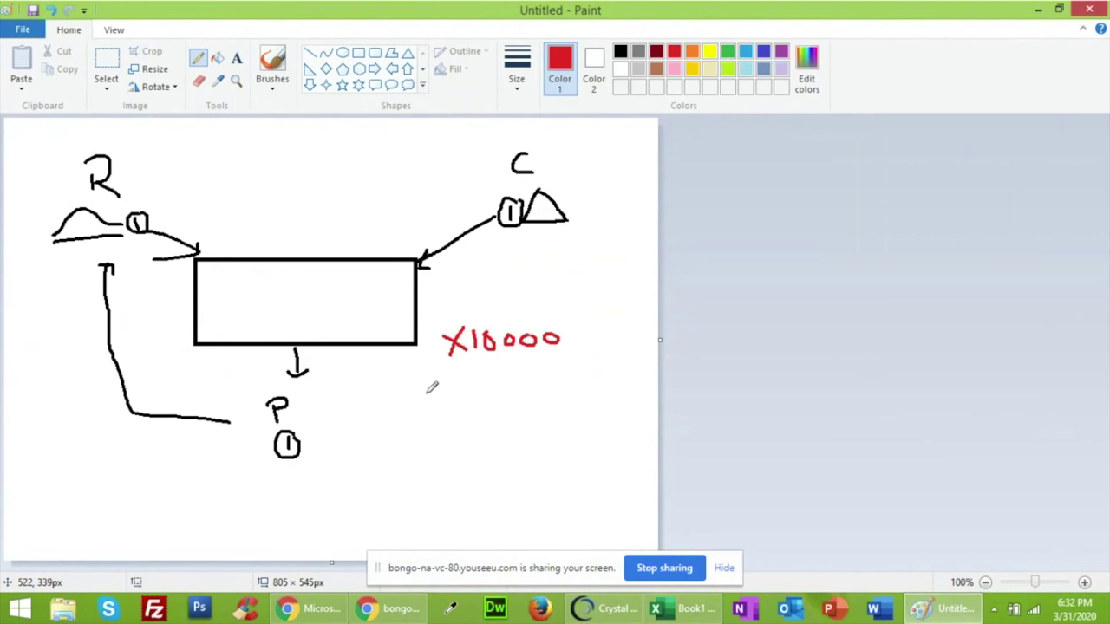
pyautogui.moveTo(335, 422)
pyautogui.mouseDown()
pyautogui.moveTo(336, 470)
pyautogui.moveTo(444, 469)
pyautogui.mouseUp()
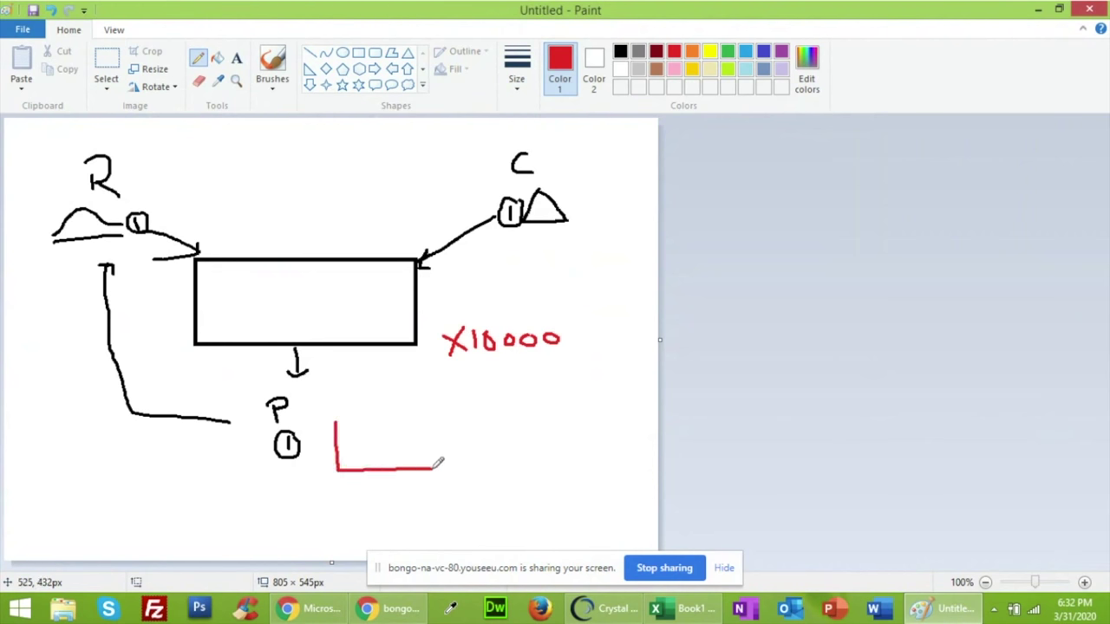
pyautogui.moveTo(357, 454)
pyautogui.mouseDown()
pyautogui.moveTo(397, 444)
pyautogui.moveTo(424, 411)
pyautogui.moveTo(455, 446)
pyautogui.mouseUp()
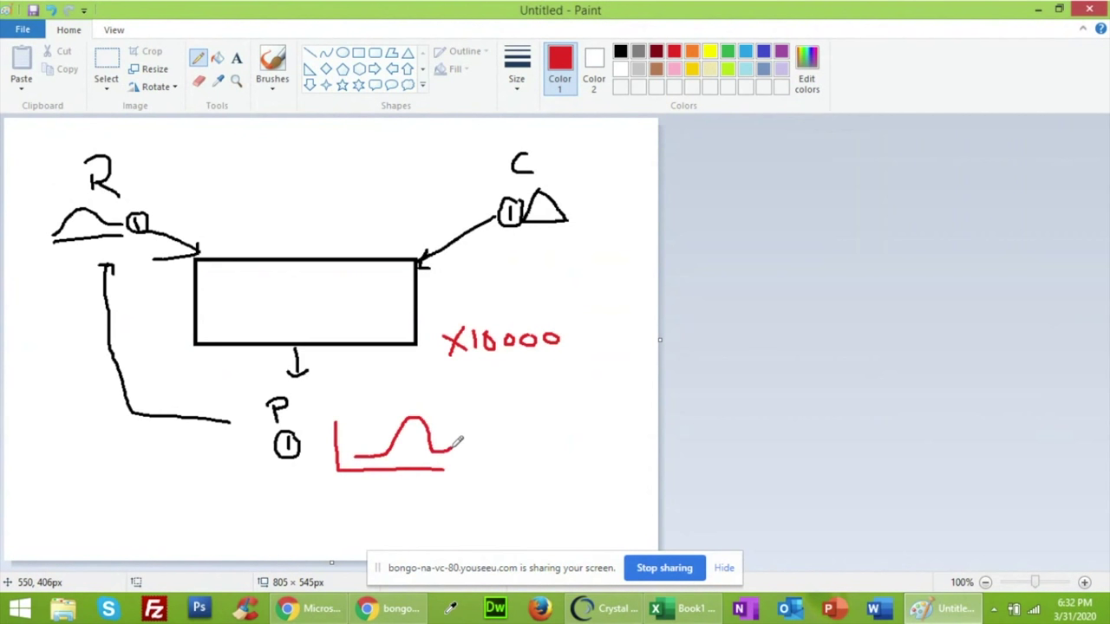
# Return to the Excel workbook, close the red Profit forecast chart and move the blue one clear of the Crystal Ball commands
pyautogui.click(1037, 9)
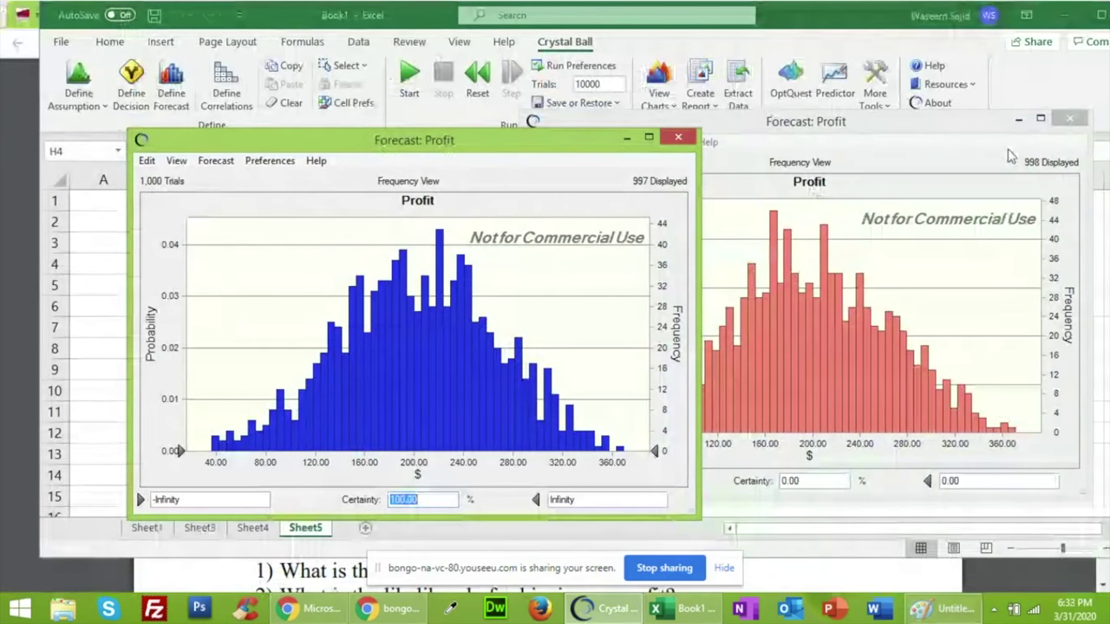
pyautogui.click(1070, 118)
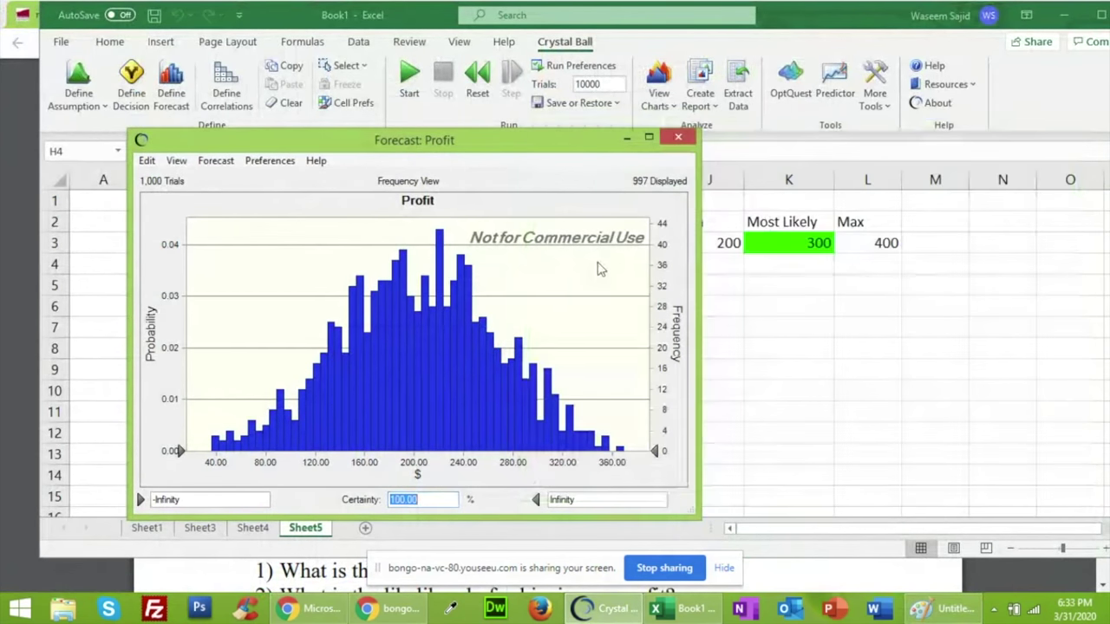
pyautogui.moveTo(535, 137); pyautogui.dragTo(808, 96)
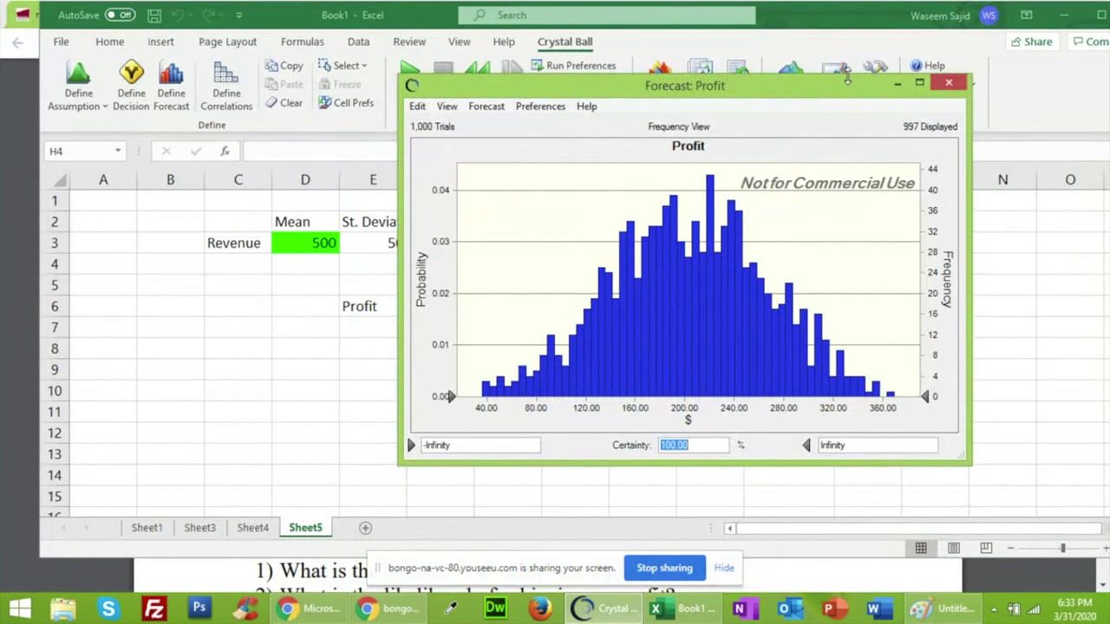
pyautogui.moveTo(854, 97); pyautogui.dragTo(850, 176)
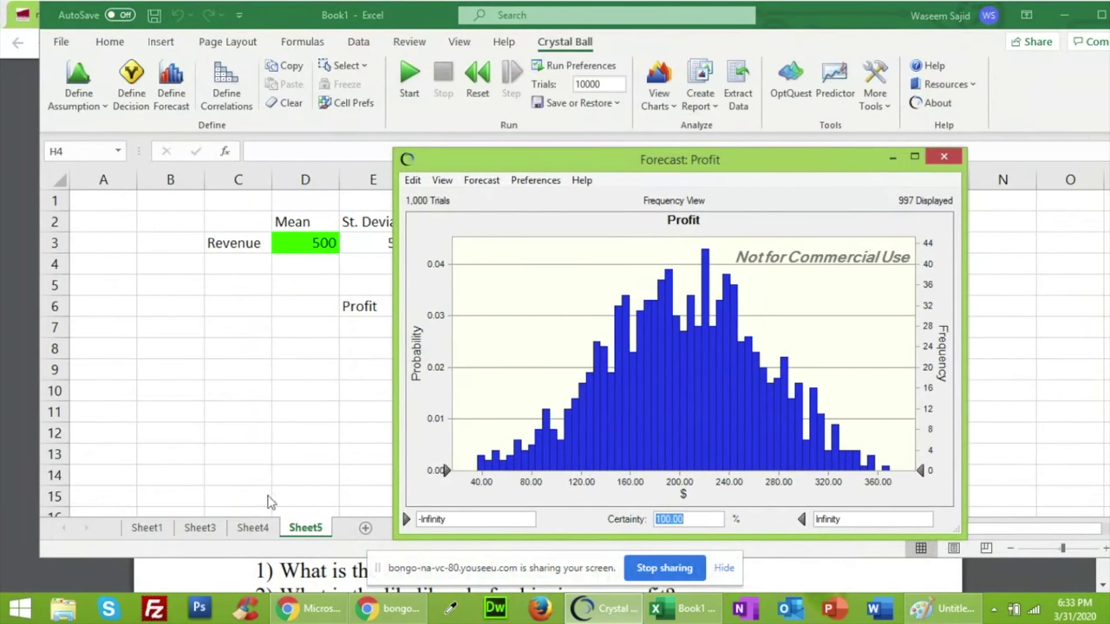
# Switch to the lecture meeting in Chrome and check the participants' messages in the public chat
pyautogui.click(305, 612)
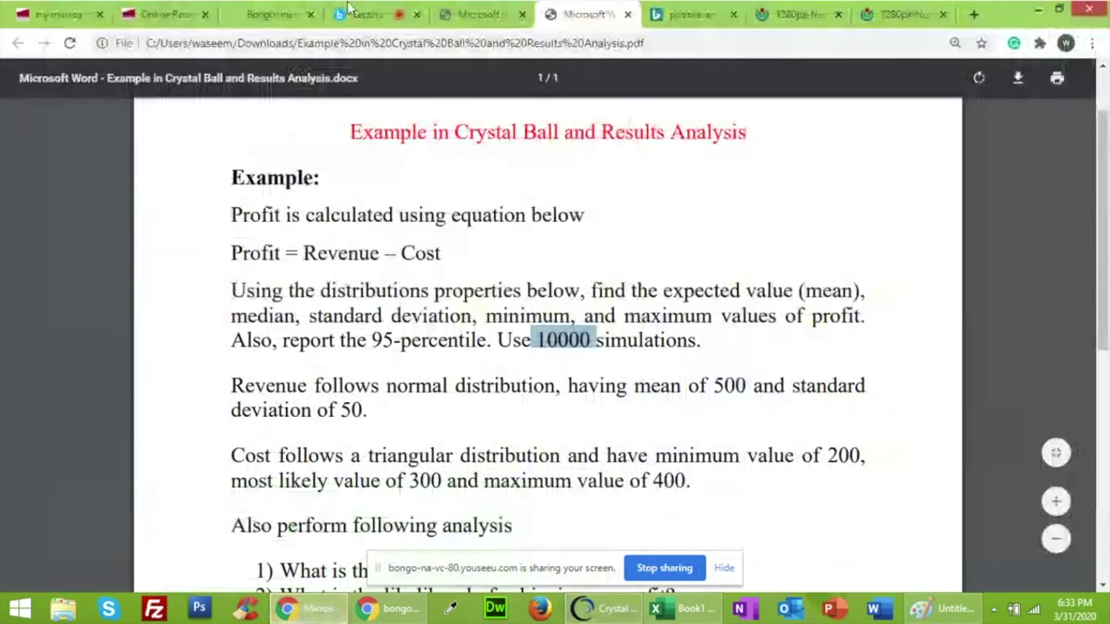
pyautogui.click(372, 12)
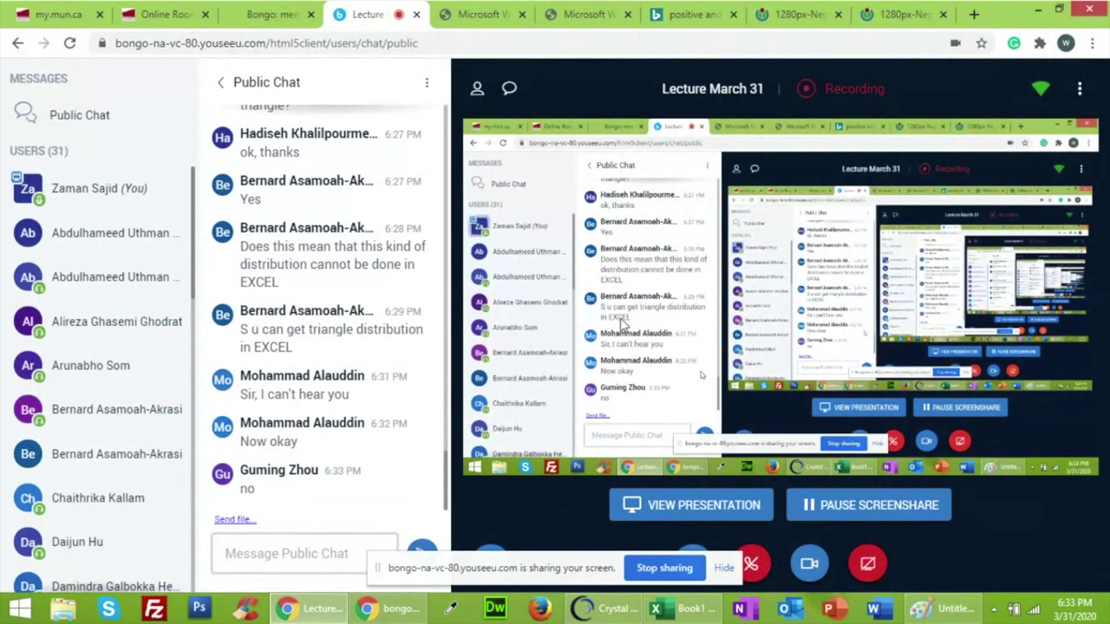
# Switch back to the Excel workbook, bring up the Profit forecast chart from Sheet5 and shift its window slightly down
pyautogui.click(684, 609)
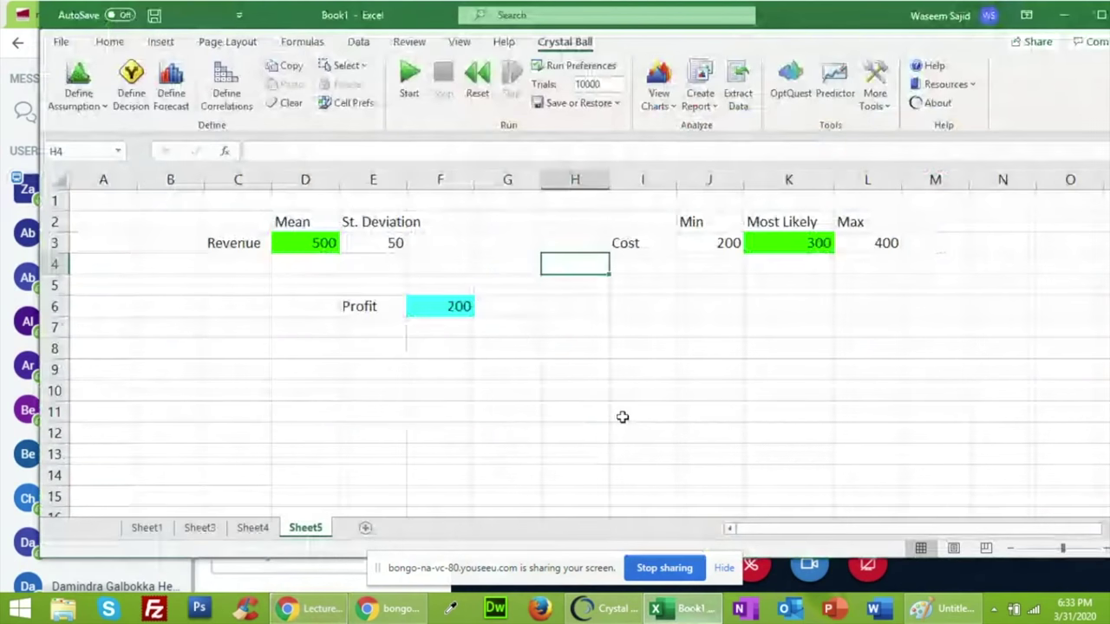
pyautogui.click(678, 98)
pyautogui.click(683, 167)
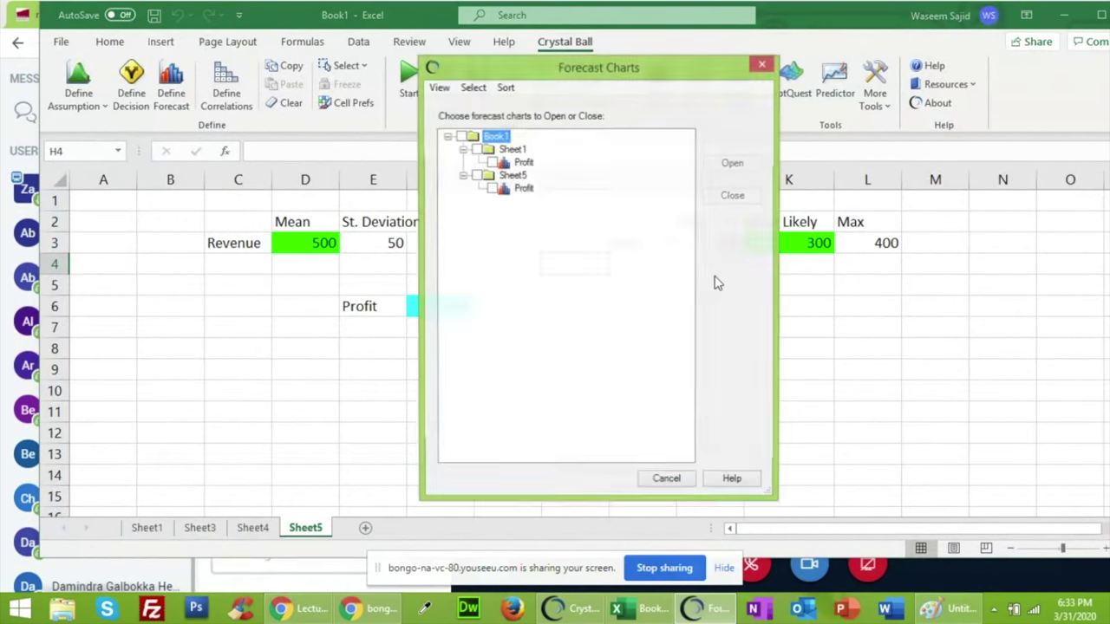
pyautogui.click(491, 190)
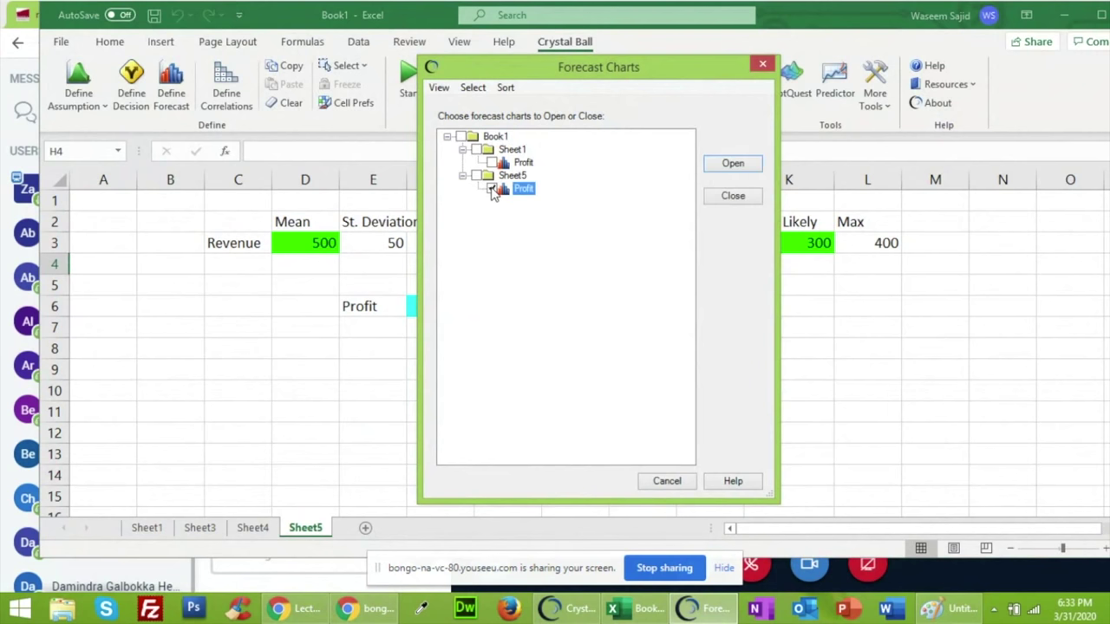
pyautogui.click(733, 165)
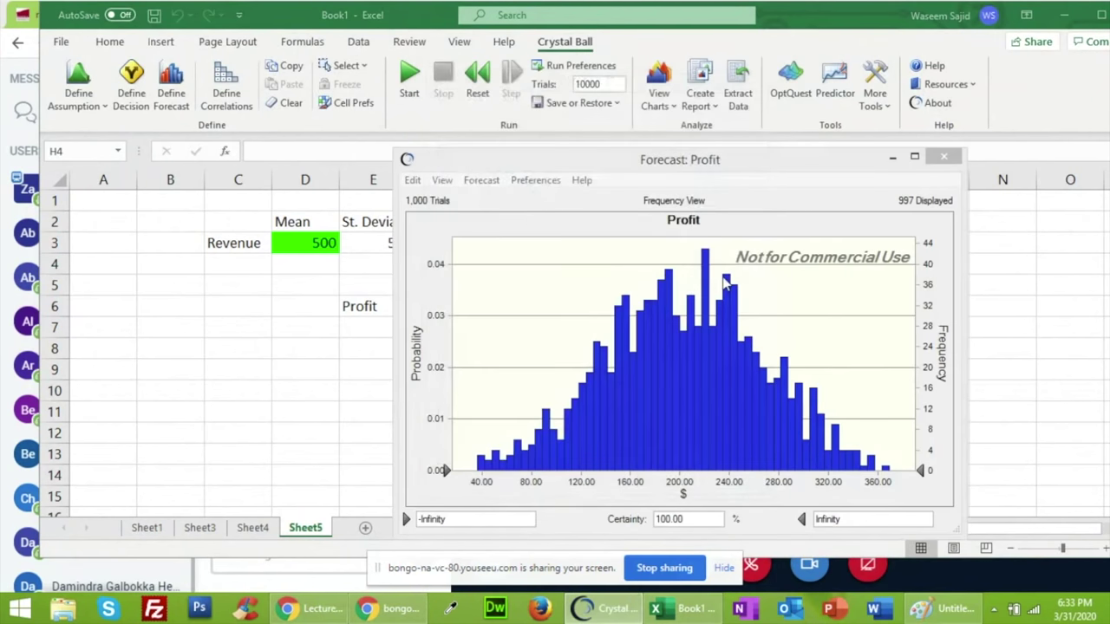
pyautogui.moveTo(633, 165); pyautogui.dragTo(633, 178)
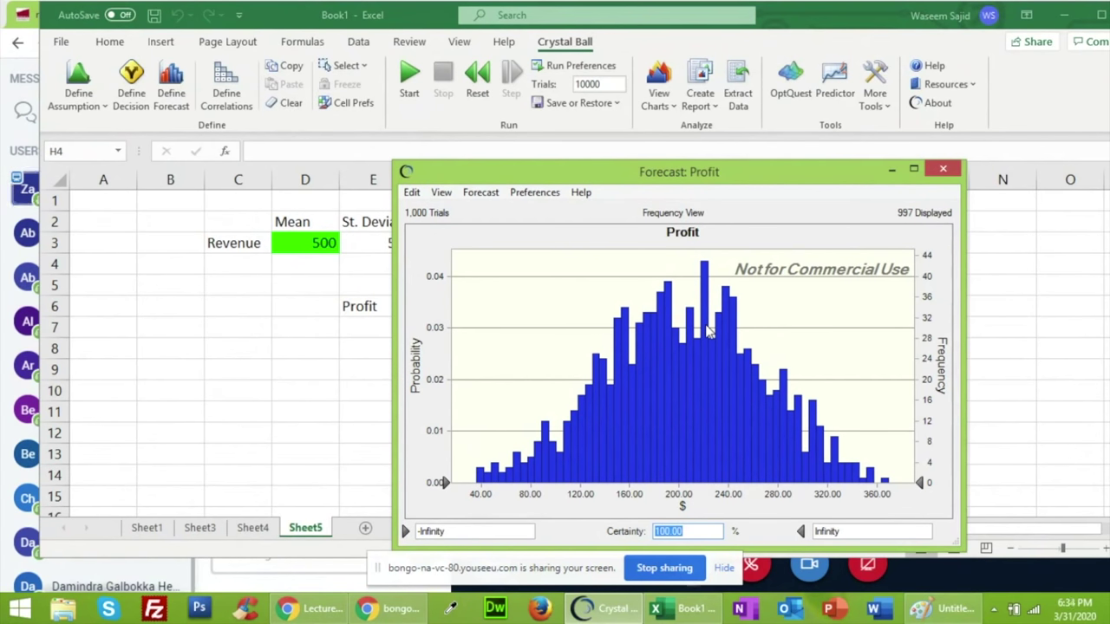
# Show the Profit forecast's statistics and go through the mean, median, standard deviation, variance, skewness, coefficient of variation, minimum and maximum
pyautogui.click(447, 196)
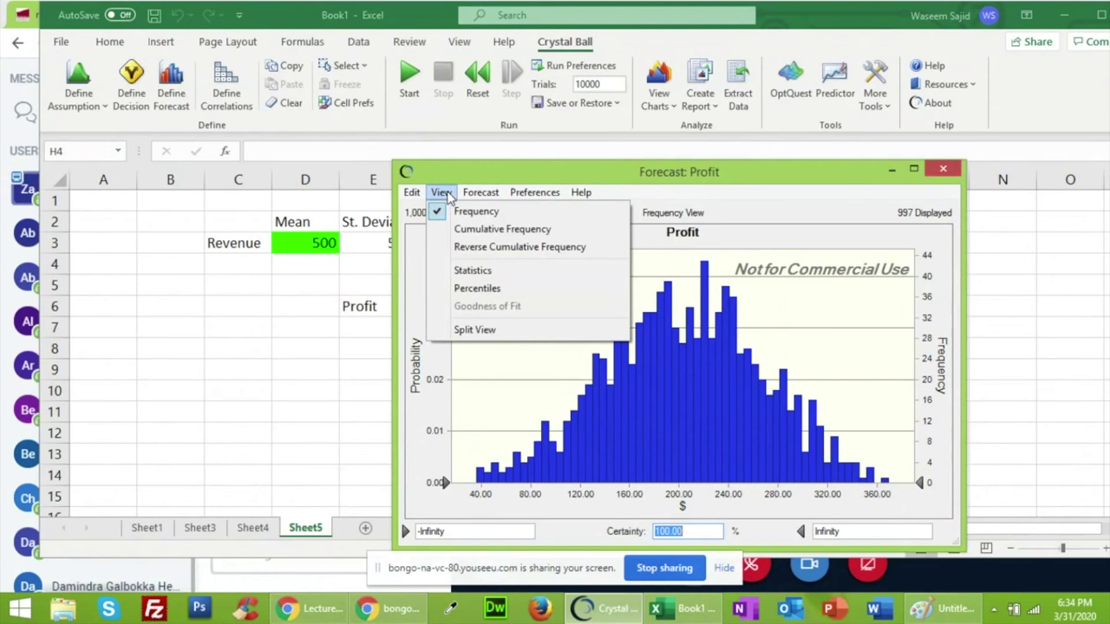
pyautogui.click(460, 273)
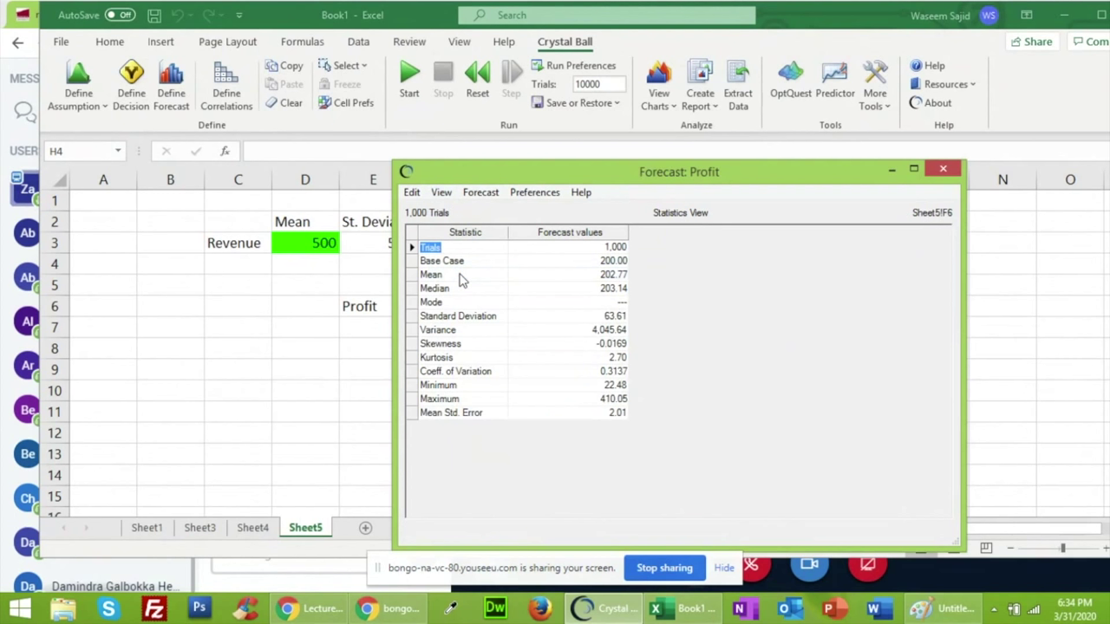
pyautogui.click(613, 276)
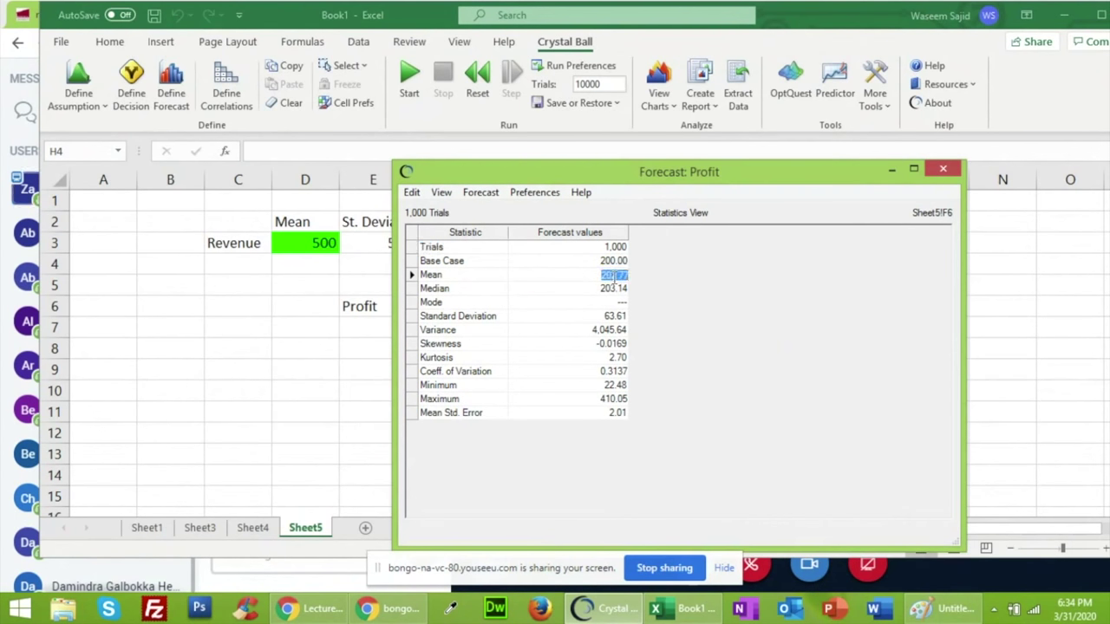
pyautogui.click(614, 290)
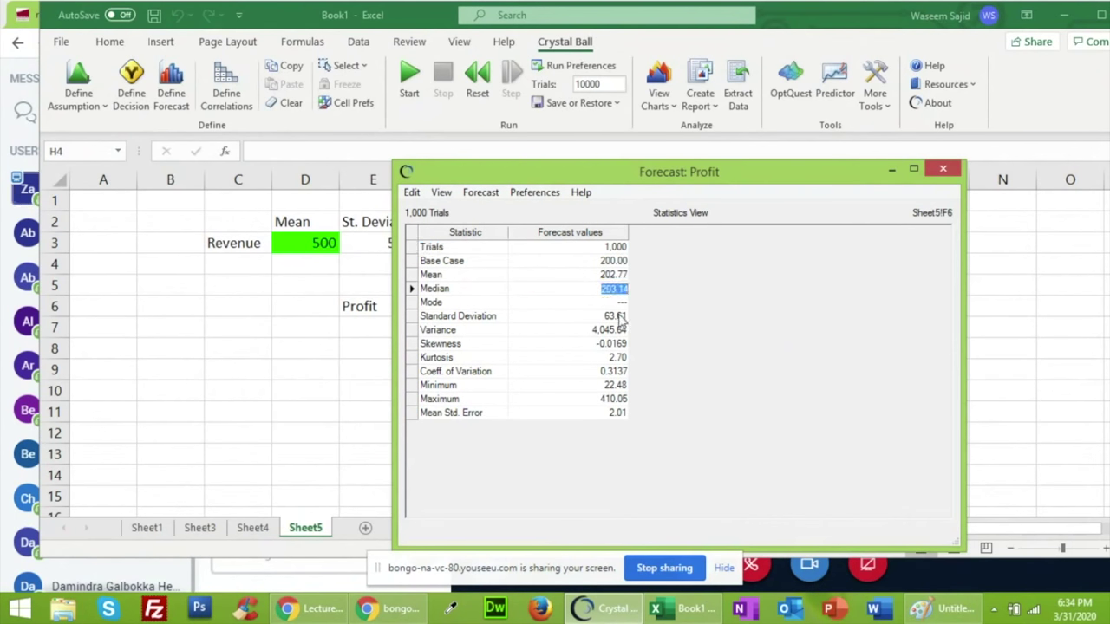
pyautogui.click(620, 317)
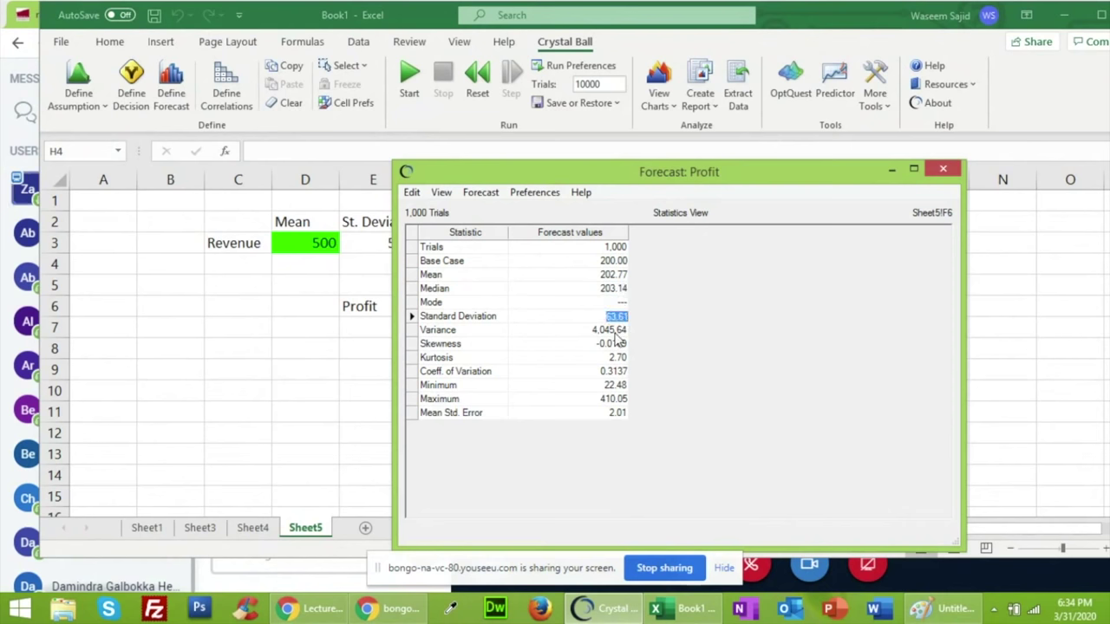
pyautogui.click(615, 333)
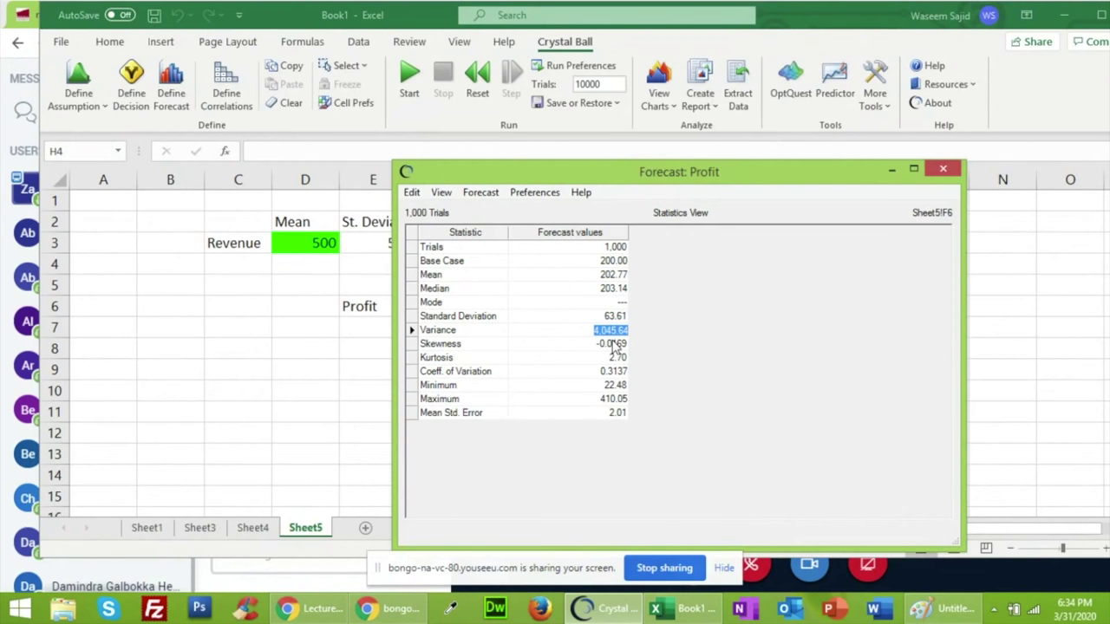
pyautogui.click(613, 345)
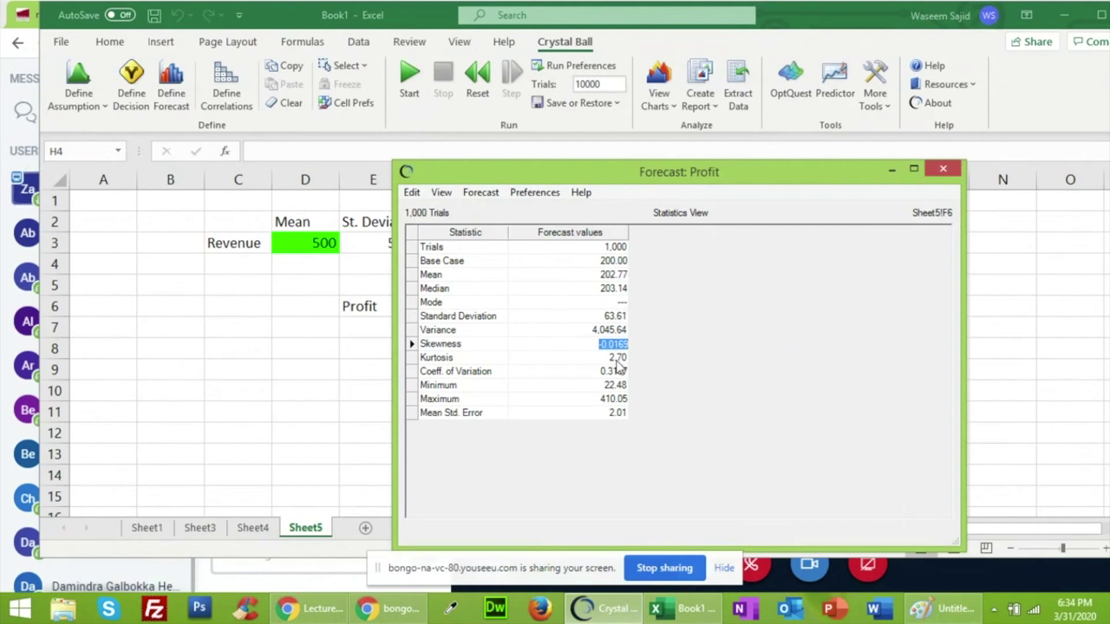
pyautogui.click(614, 372)
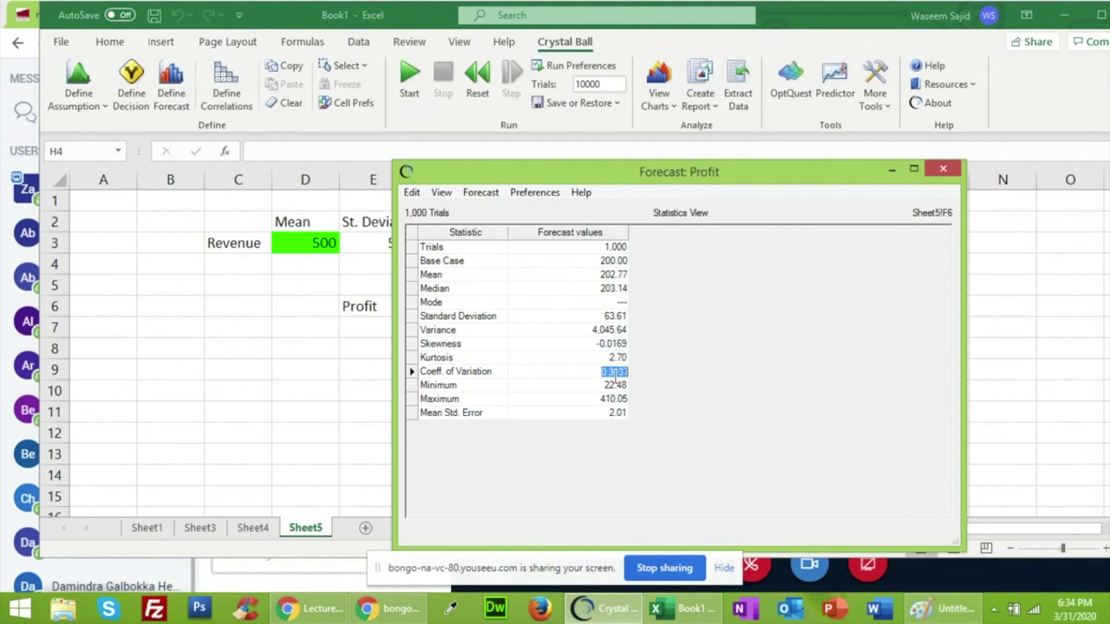
pyautogui.click(616, 385)
pyautogui.click(621, 399)
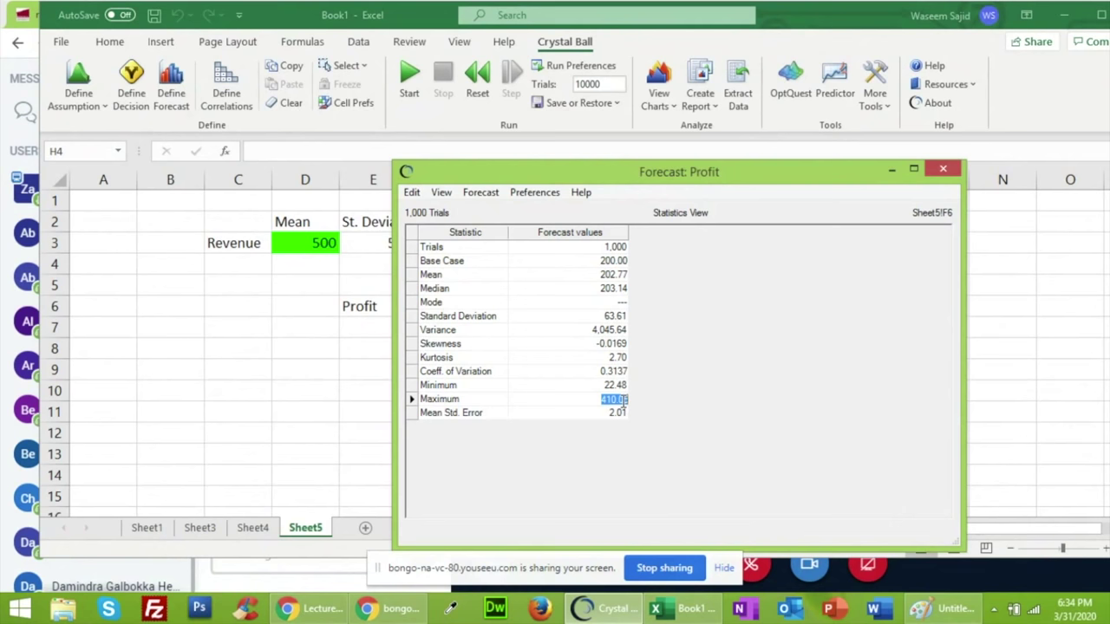
# Point out the mean, median, standard deviation, minimum and maximum once more in the Profit statistics table
pyautogui.click(612, 275)
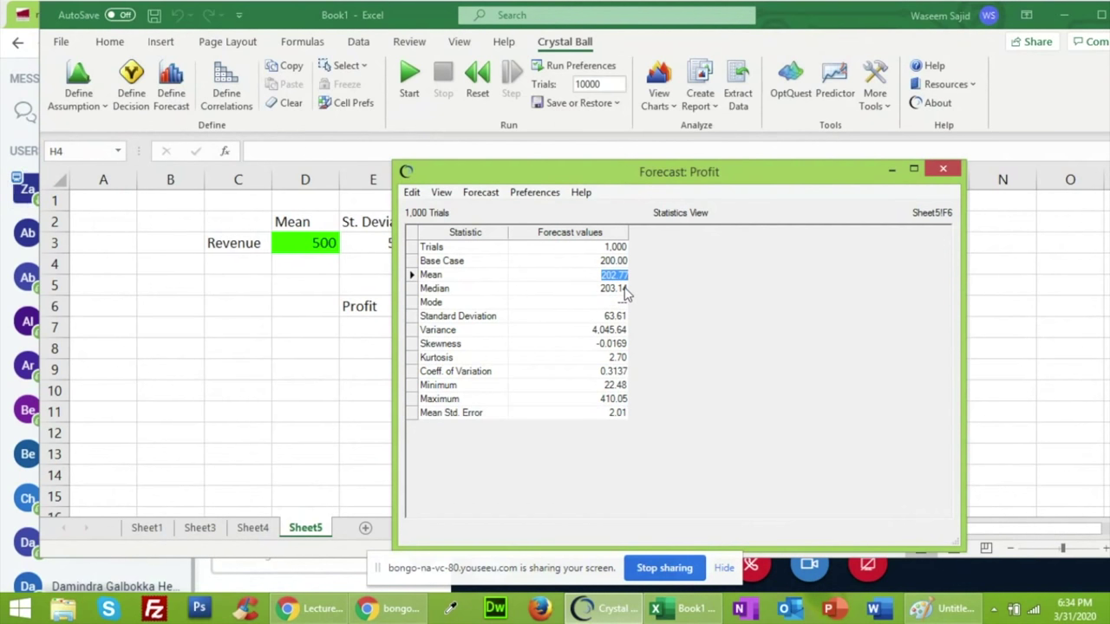
pyautogui.click(616, 289)
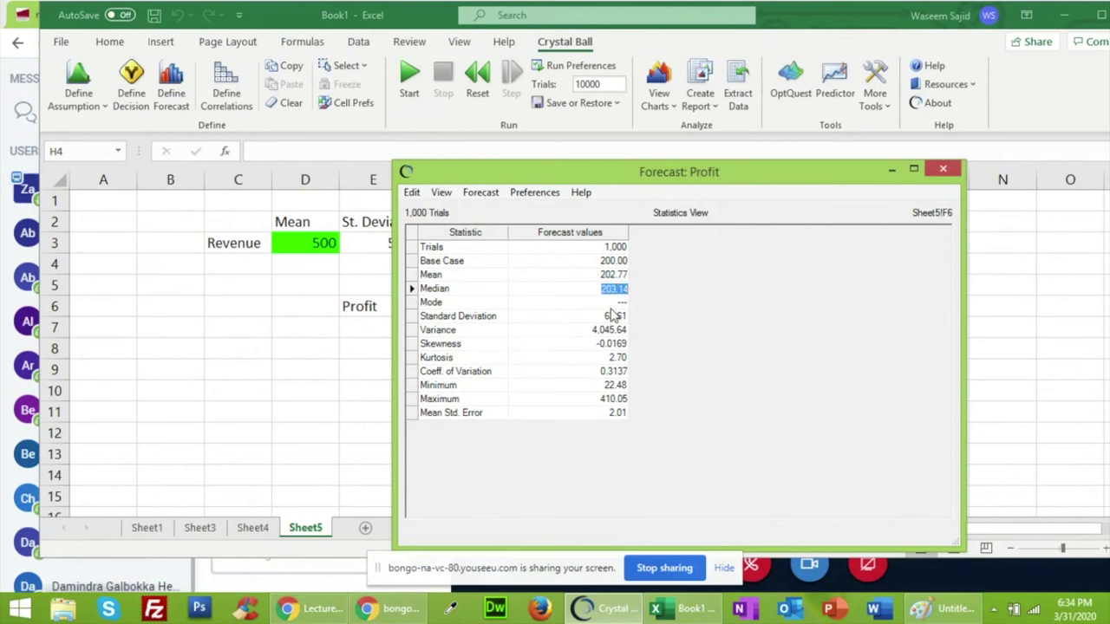
pyautogui.click(617, 316)
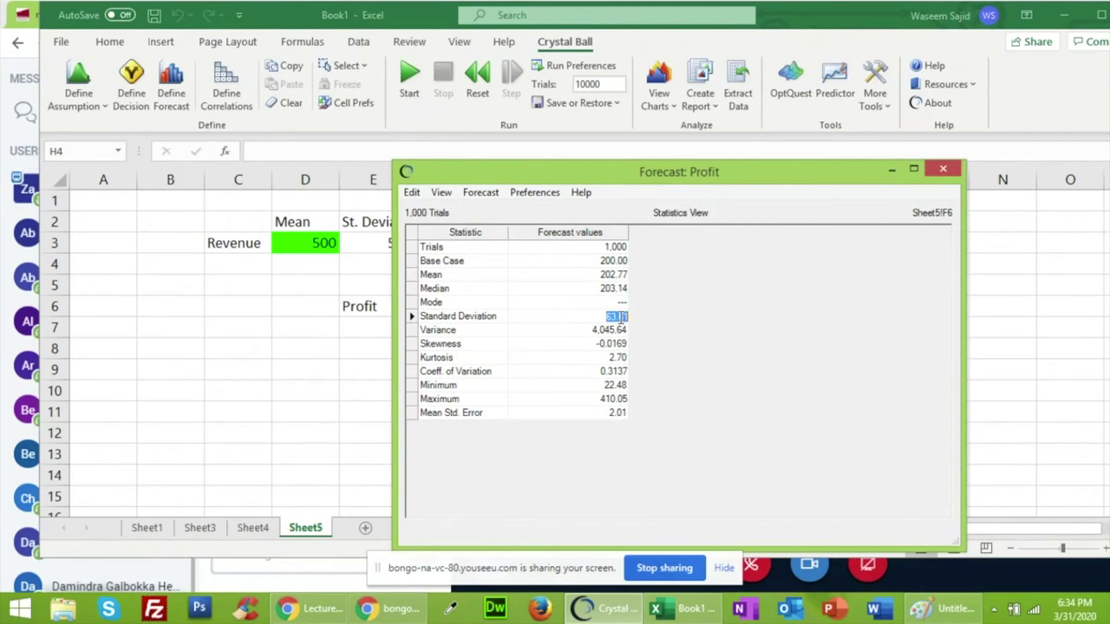
pyautogui.click(616, 385)
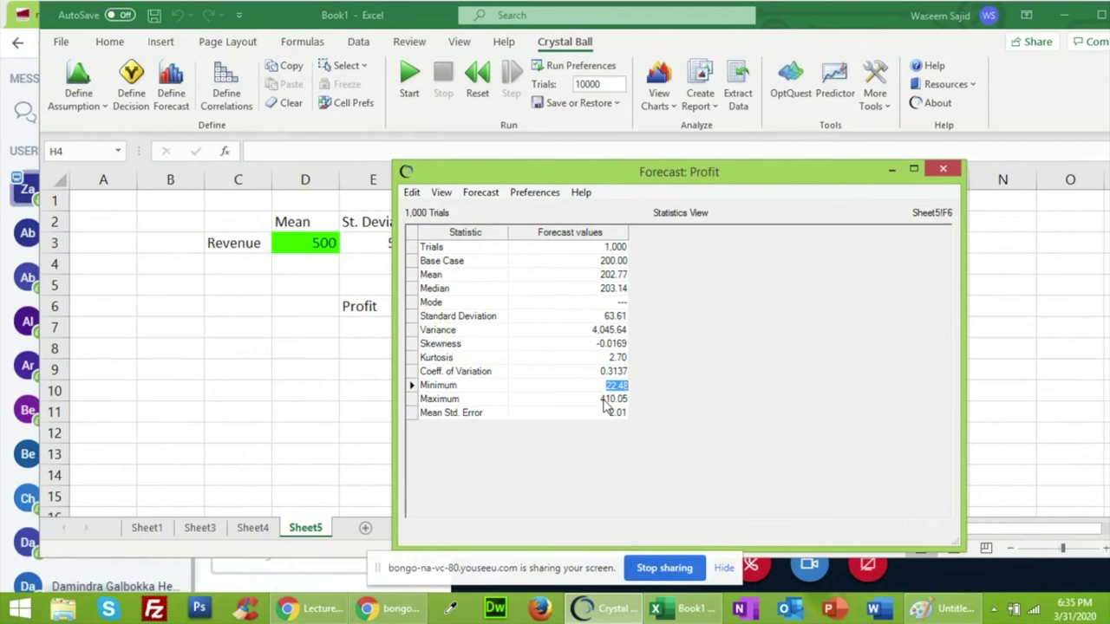
pyautogui.click(605, 400)
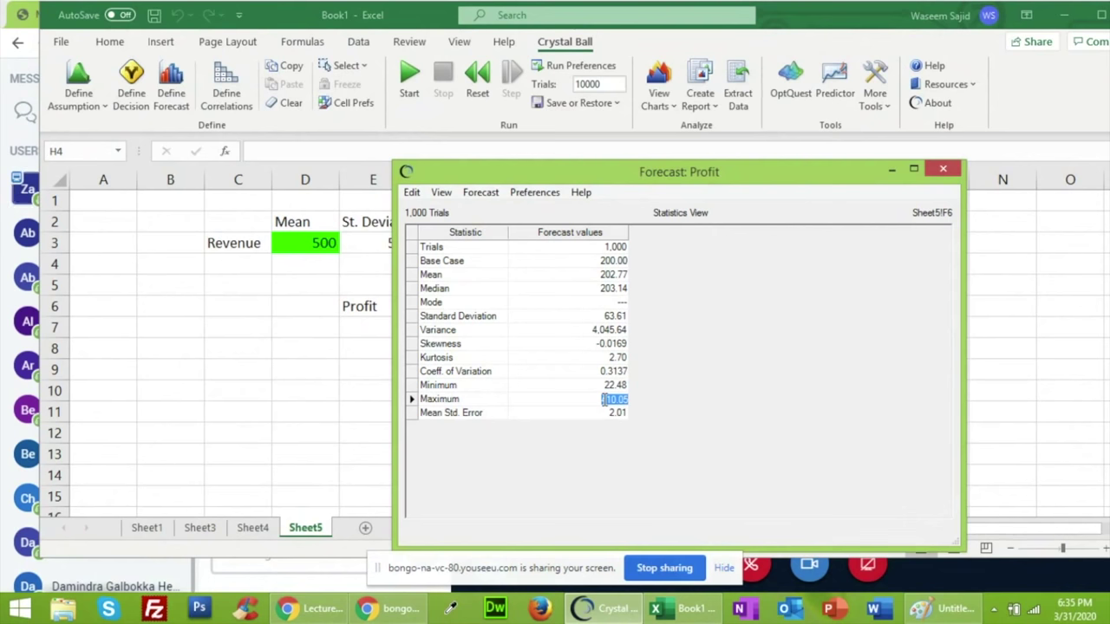
# Change the Profit forecast from the statistics view to the percentiles view and examine the percentile values
pyautogui.click(440, 192)
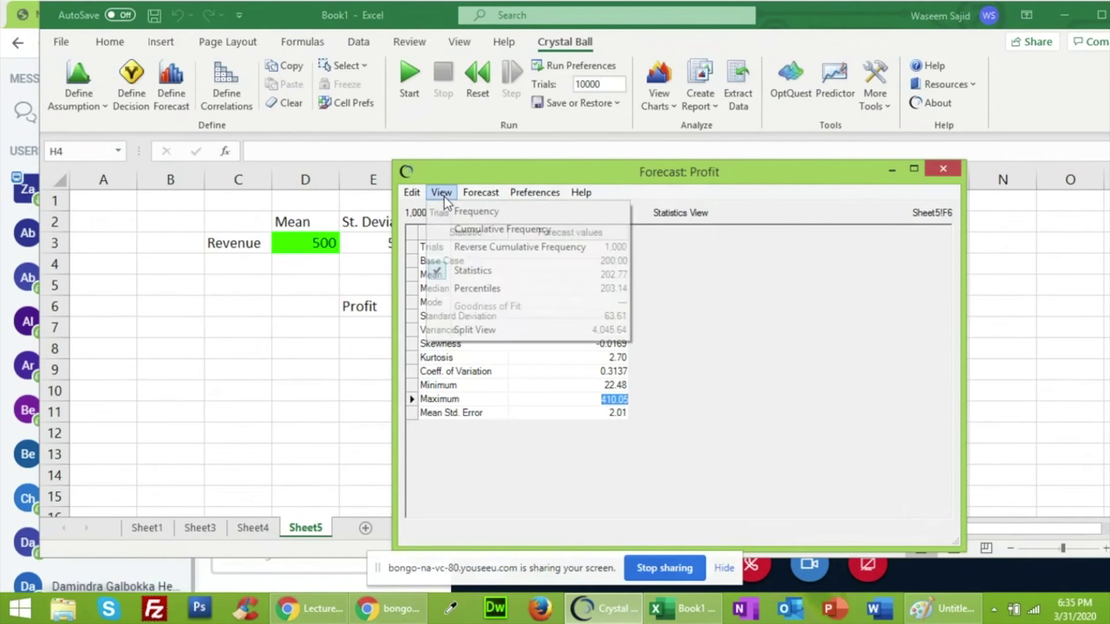
pyautogui.click(466, 289)
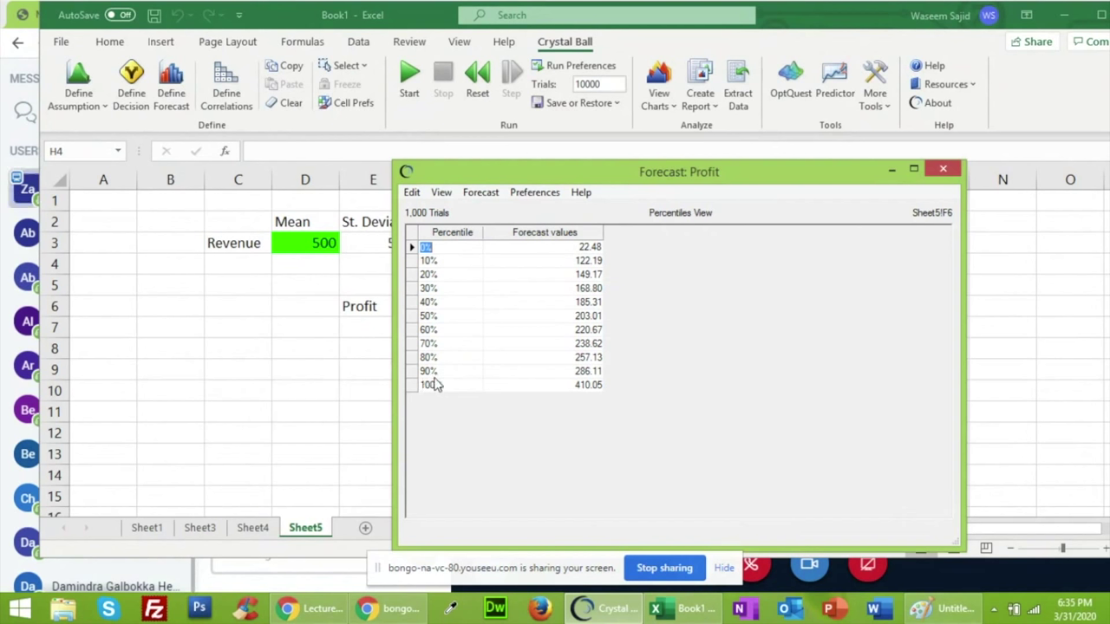
# Check the lecture meeting's public chat in Chrome, return to the Excel workbook and move its window aside so the chat stays readable
pyautogui.hotkey('alt', 'Tab')
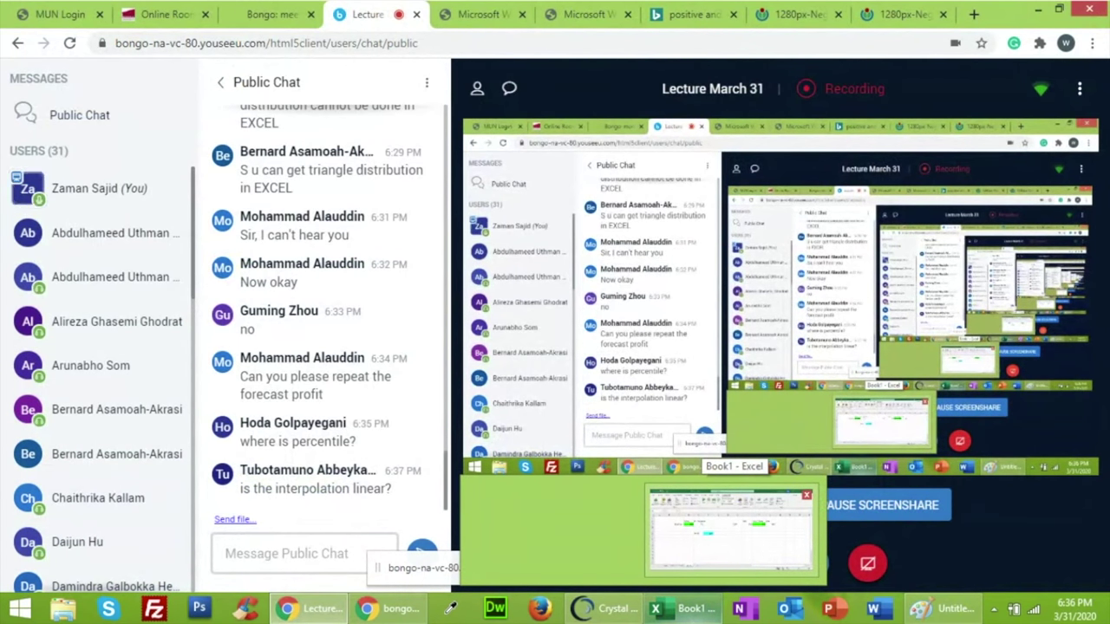
pyautogui.click(687, 609)
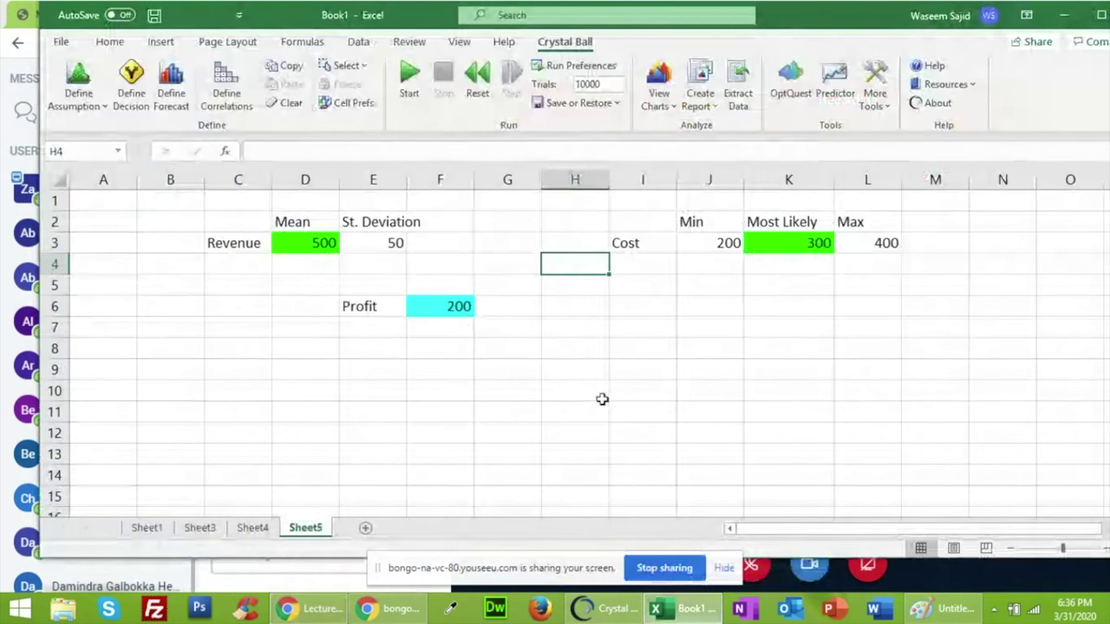
pyautogui.moveTo(391, 15); pyautogui.dragTo(806, 42)
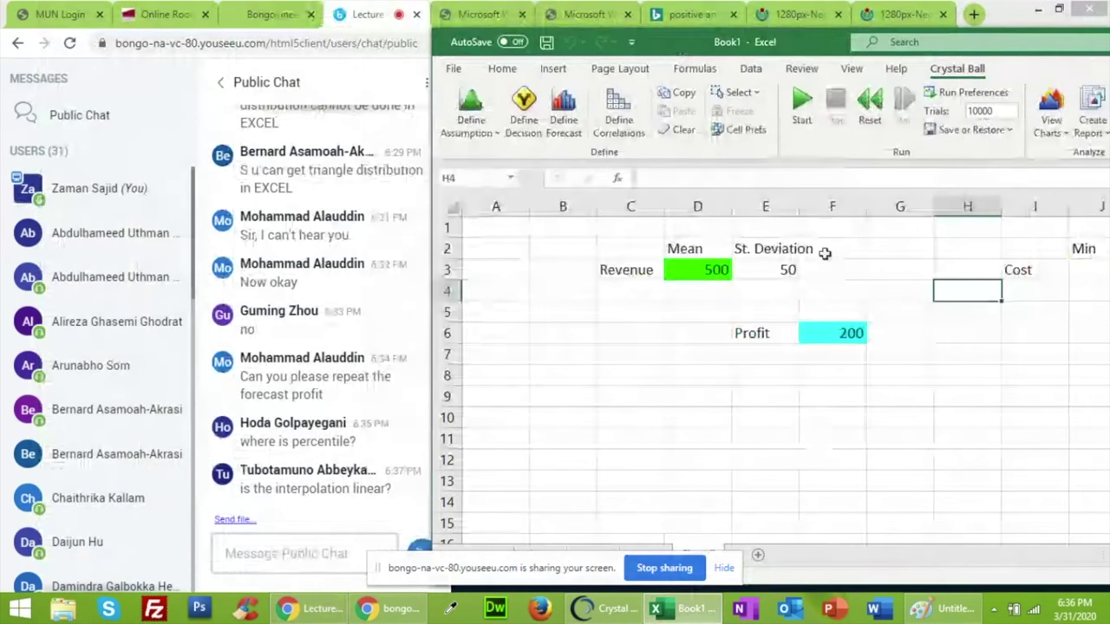
# Clear the Crystal Ball forecast from Profit cell F6, agreeing to reset the simulation first
pyautogui.click(836, 323)
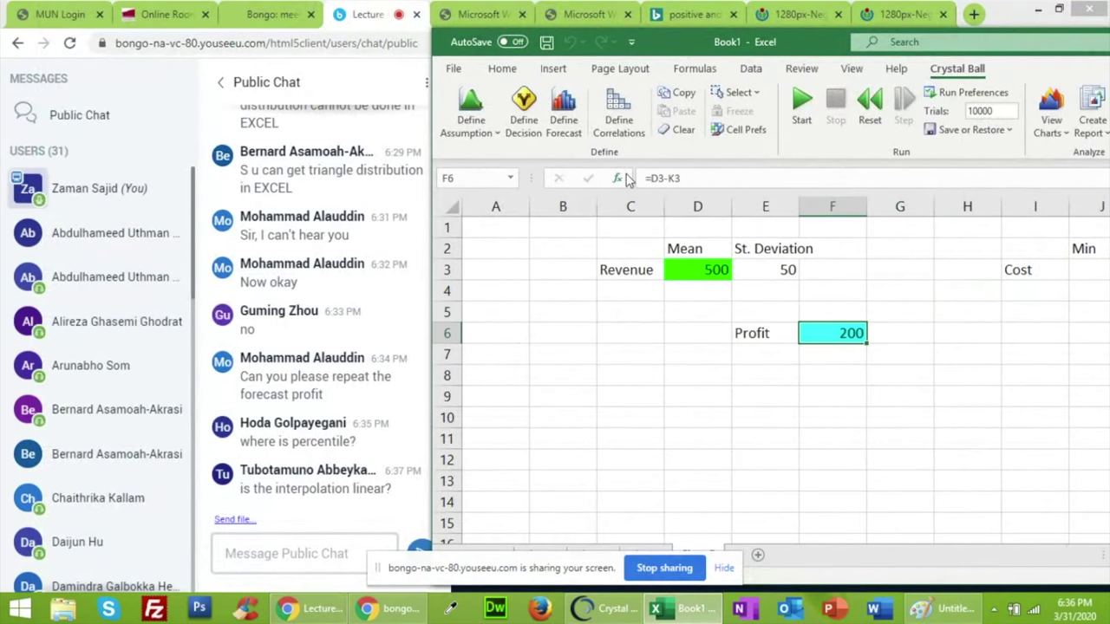
pyautogui.click(682, 128)
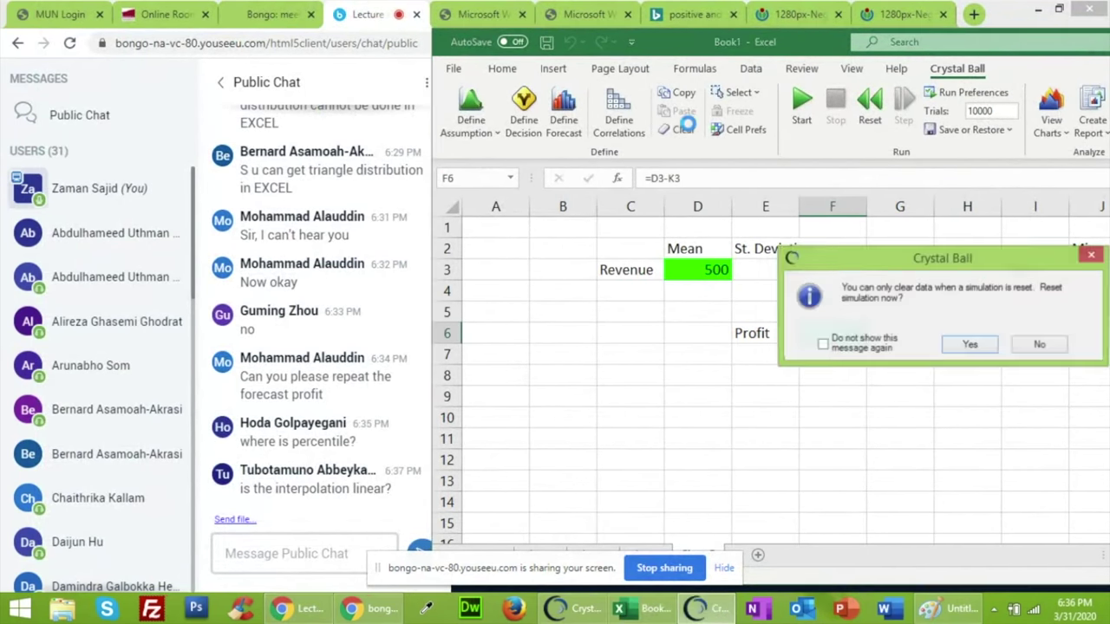
pyautogui.click(971, 345)
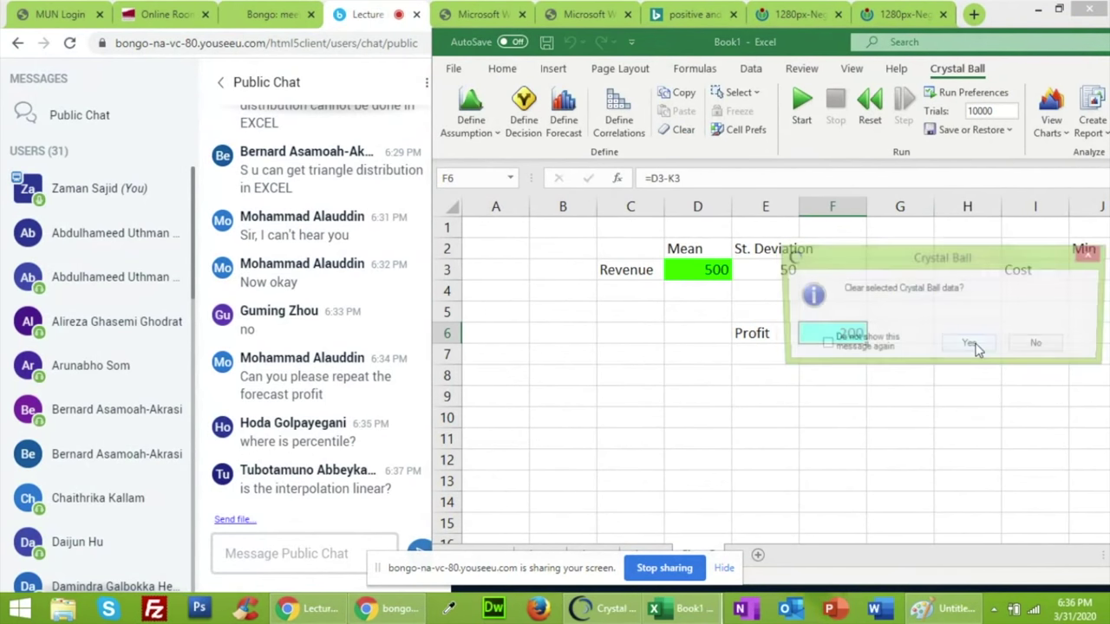
pyautogui.click(968, 346)
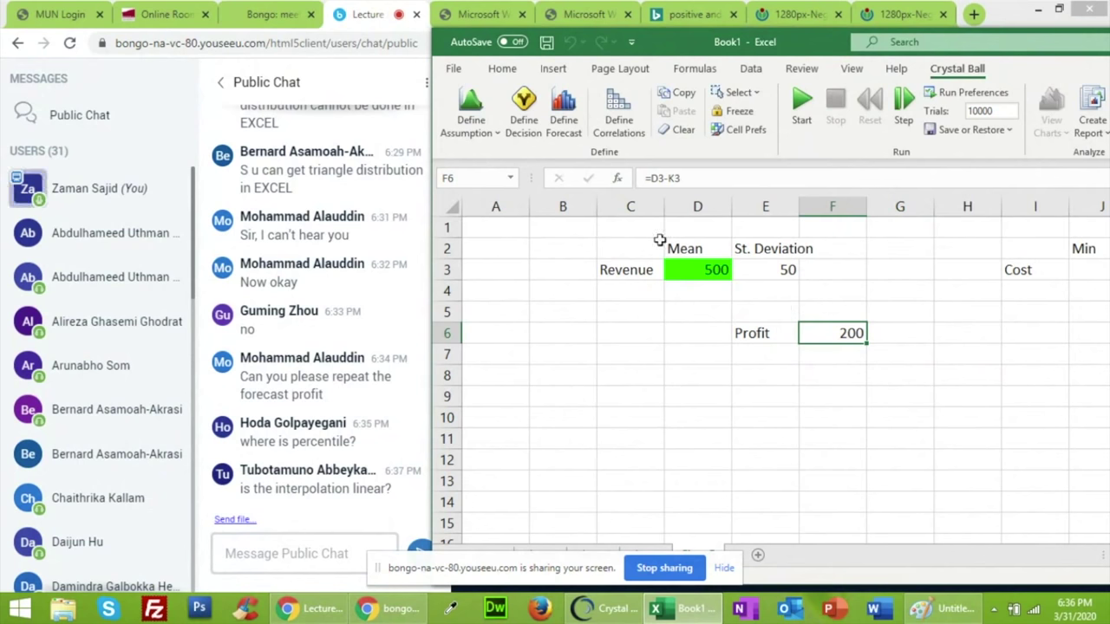
# Define cell F6 as a forecast named Profit with $ as its units
pyautogui.click(566, 122)
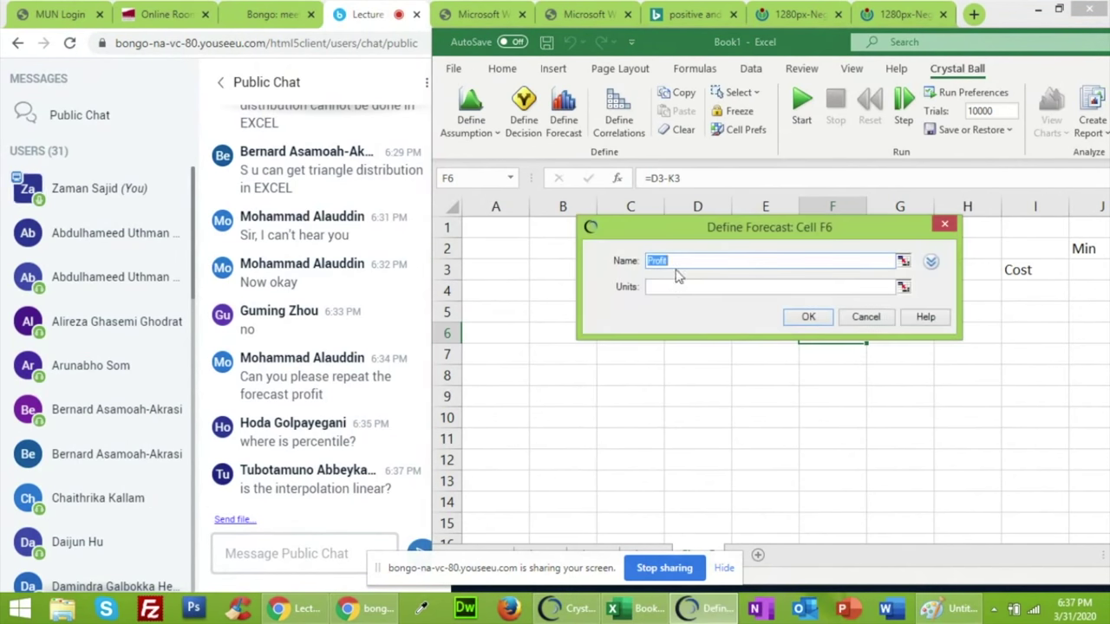
pyautogui.click(672, 286)
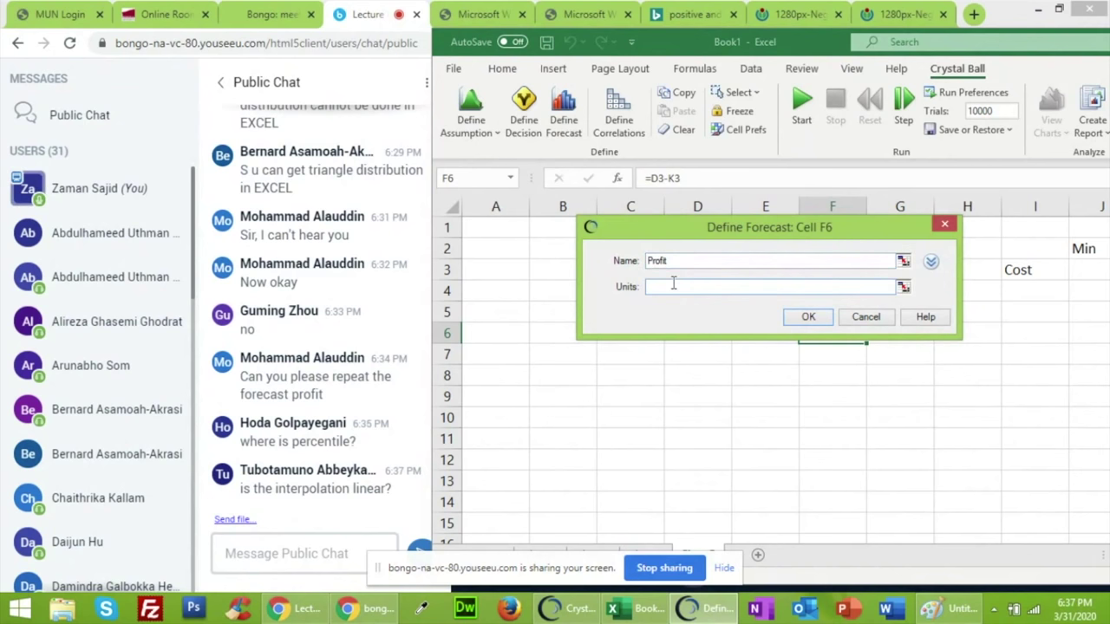
pyautogui.write('$')
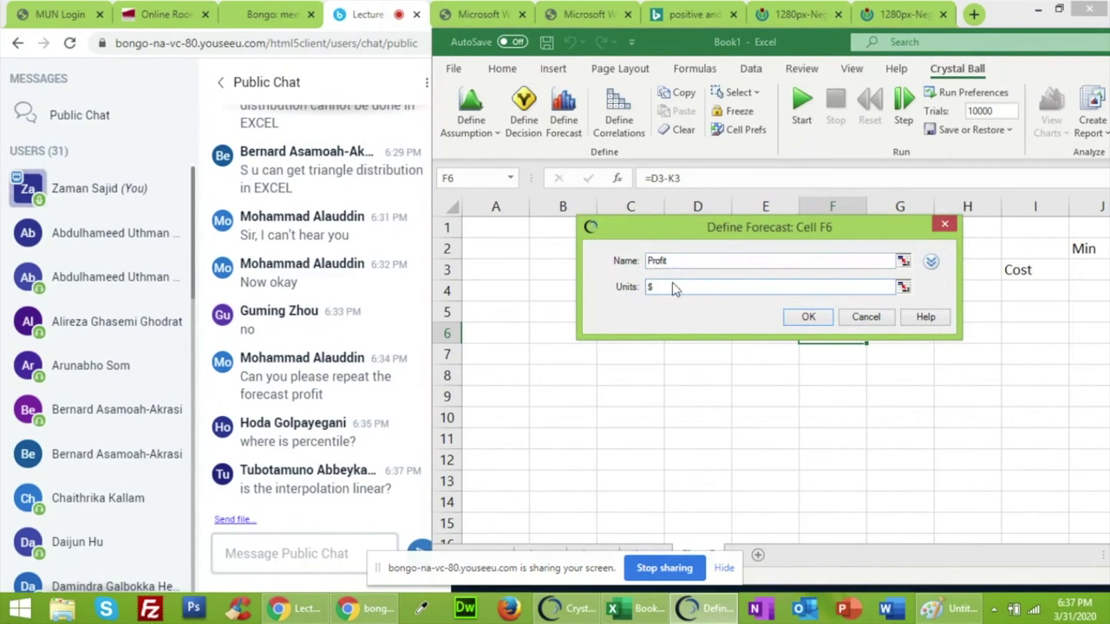
pyautogui.click(800, 318)
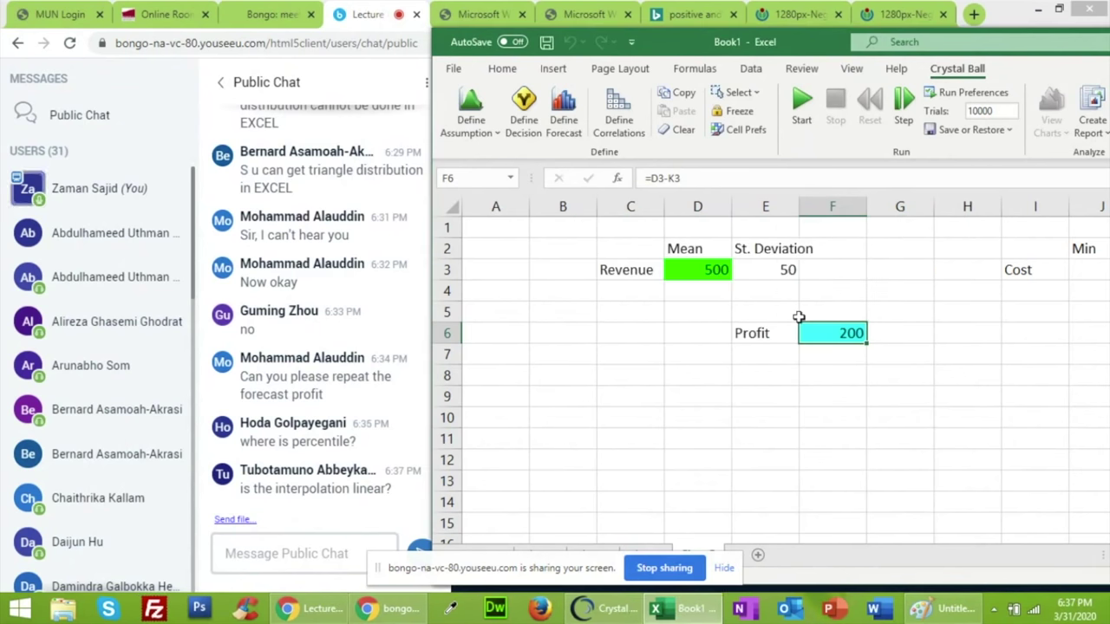
# Set the number of trials to 10000 and run the simulation
pyautogui.doubleClick(980, 109)
pyautogui.write('1000')
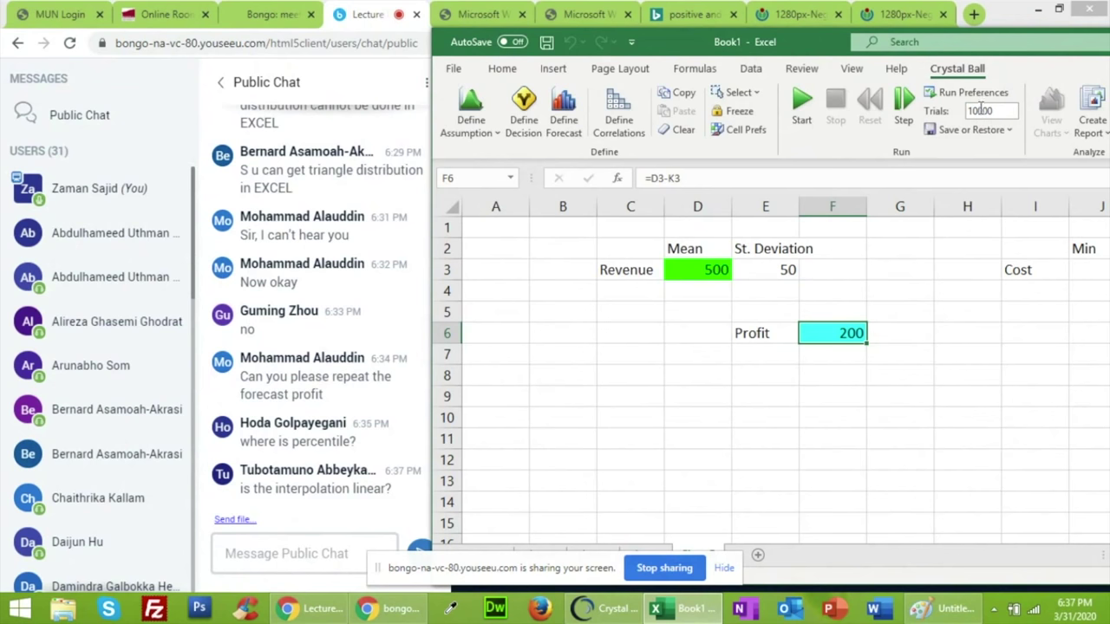
pyautogui.click(803, 109)
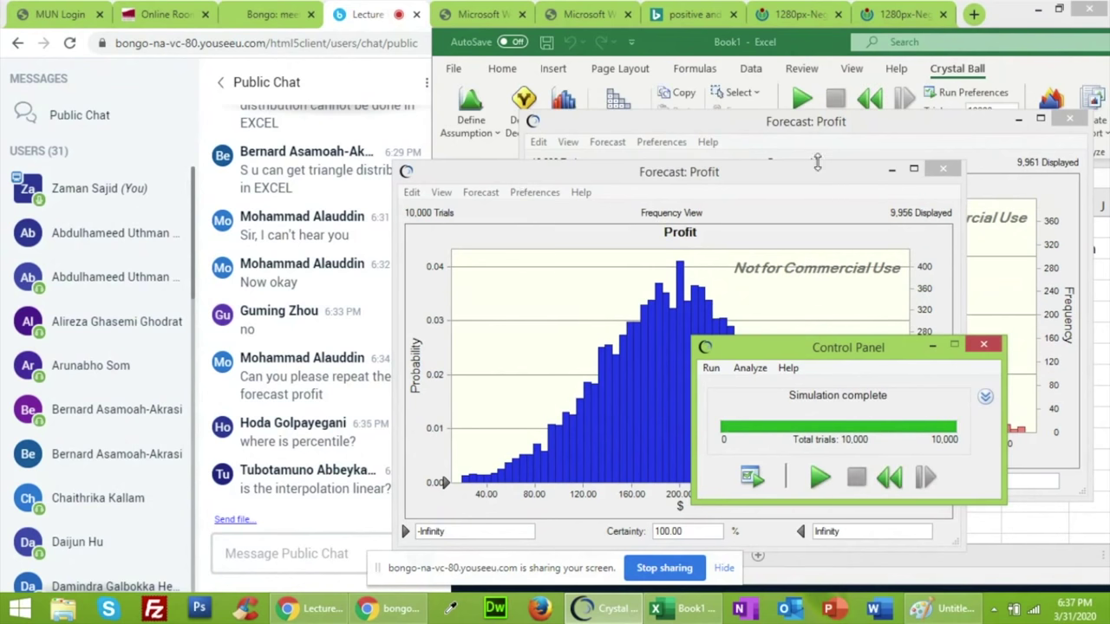
# Close the simulation Control Panel and the red Profit forecast chart, and move the blue chart clear of the chat messages
pyautogui.click(986, 346)
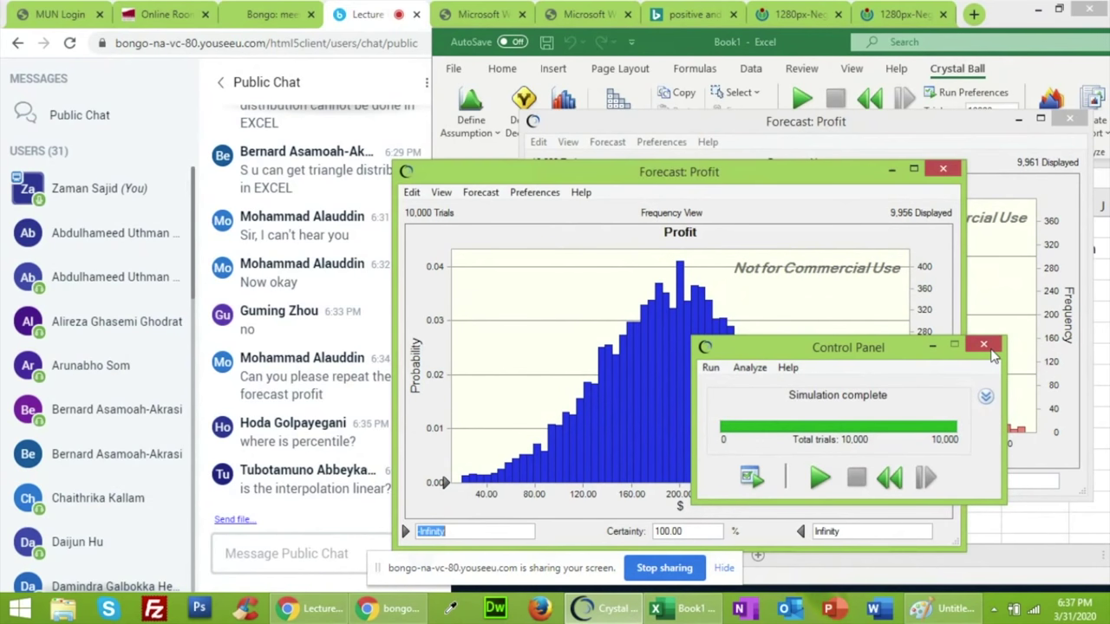
pyautogui.click(1072, 122)
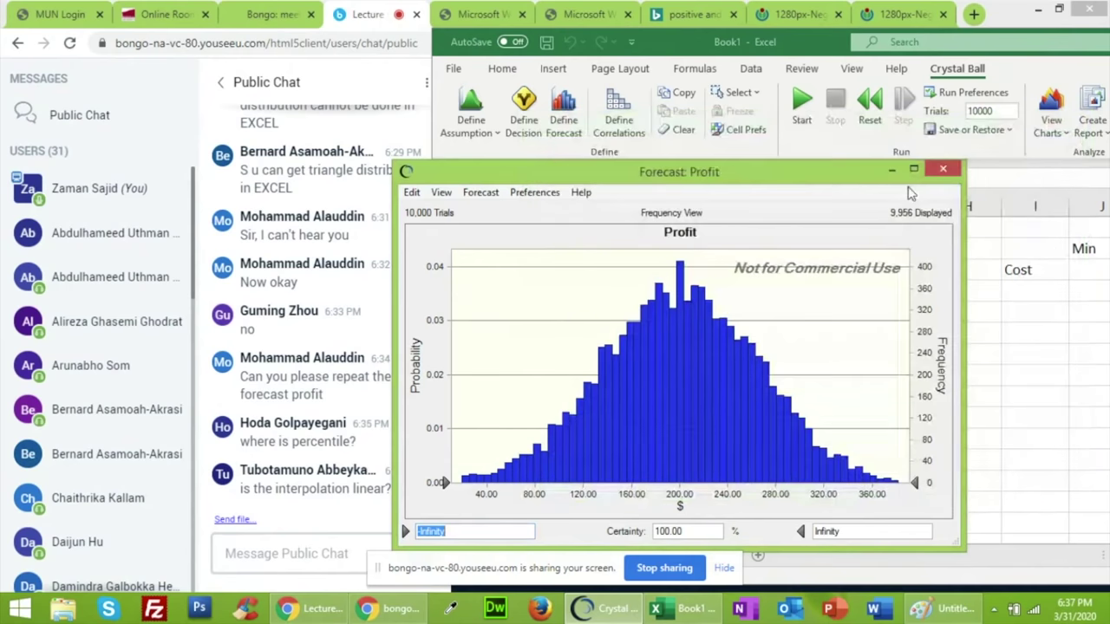
pyautogui.moveTo(810, 184); pyautogui.dragTo(875, 175)
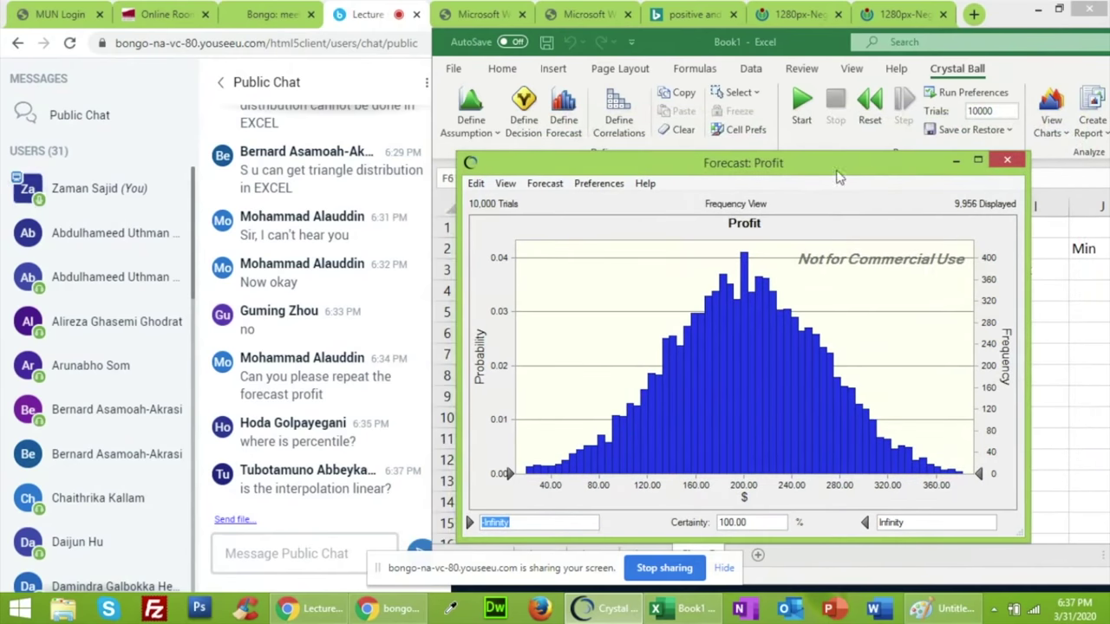
# Display the Profit forecast's percentiles, followed by its cumulative frequency chart
pyautogui.click(508, 185)
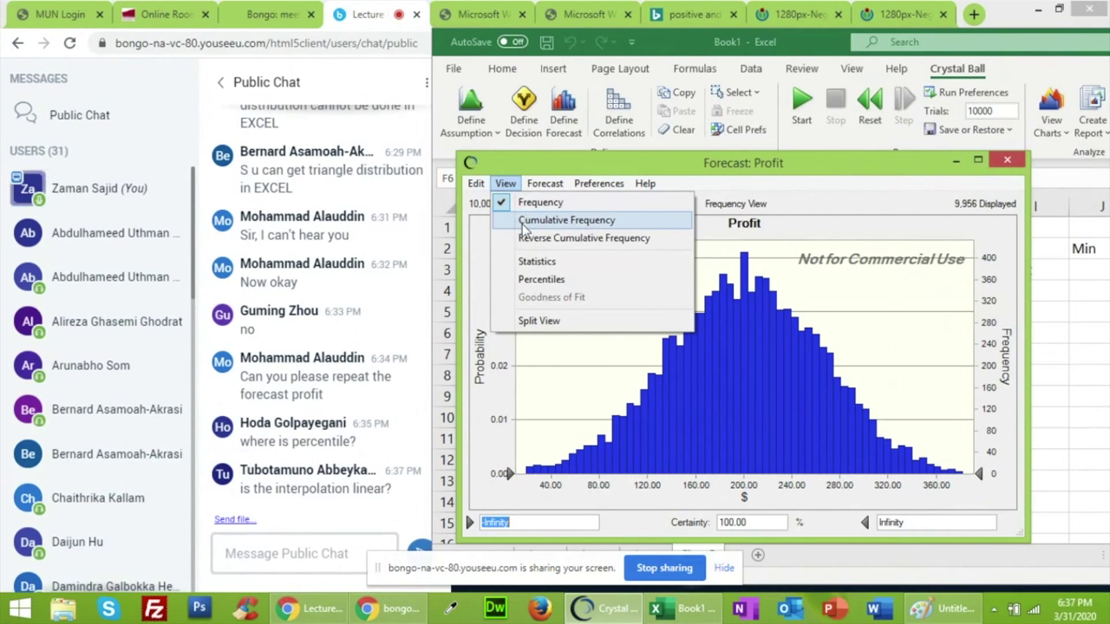
pyautogui.click(534, 283)
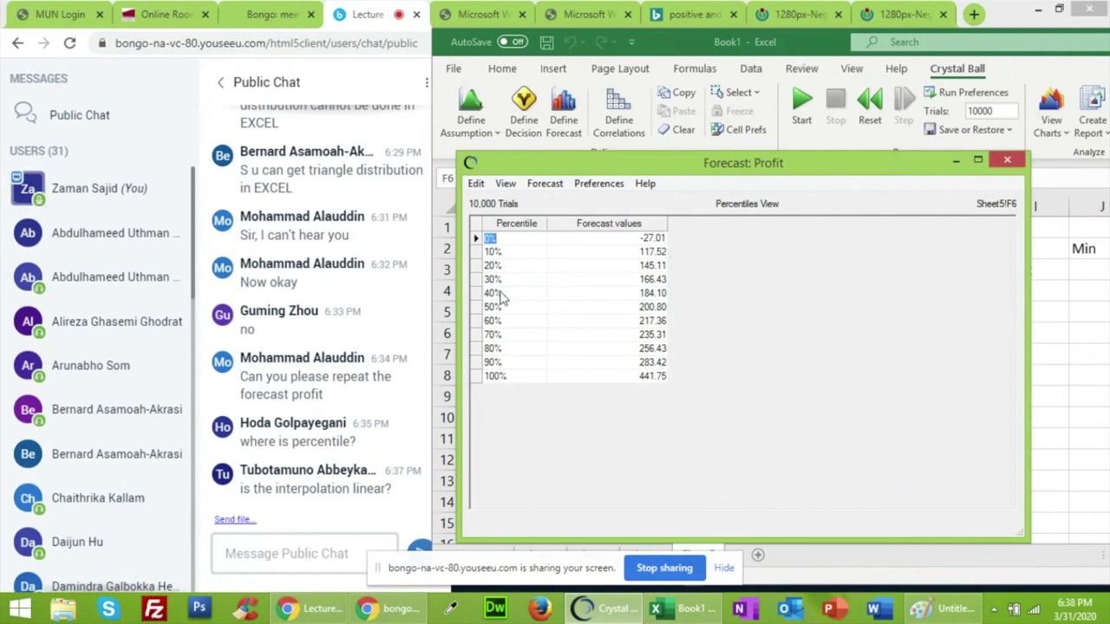
pyautogui.click(506, 184)
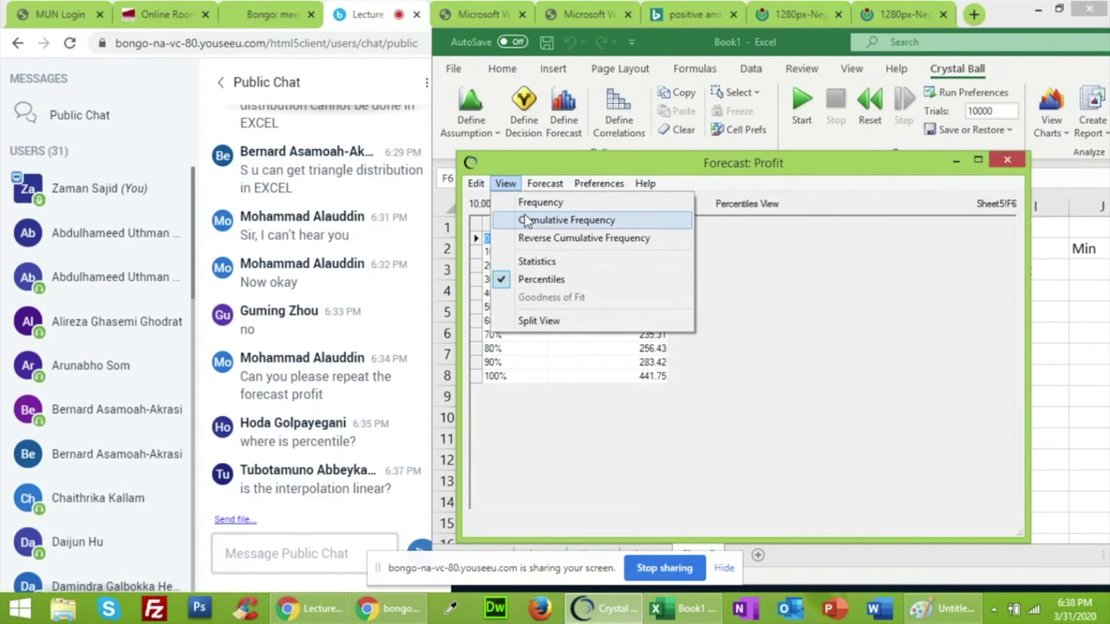
pyautogui.click(526, 222)
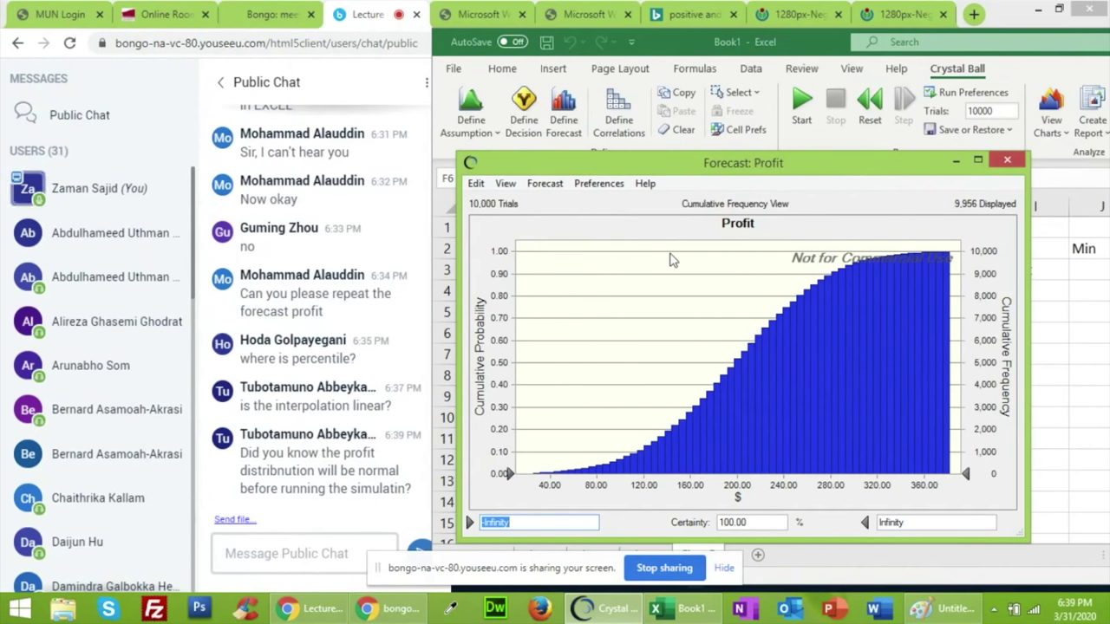
# Display the Profit forecast's statistics and select the skewness value
pyautogui.click(504, 183)
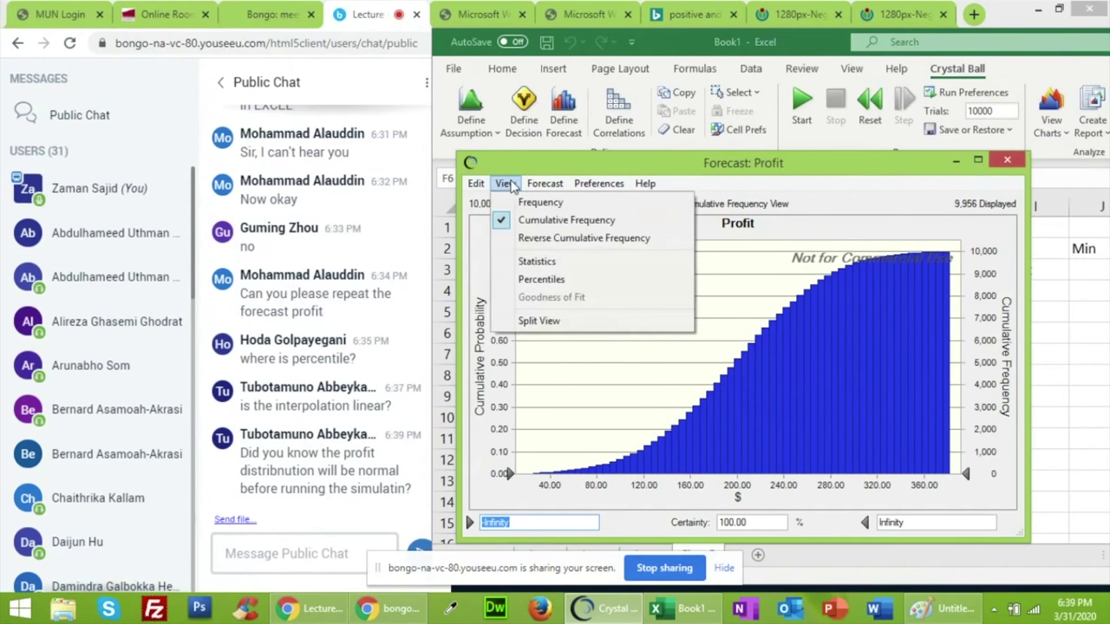
pyautogui.click(520, 262)
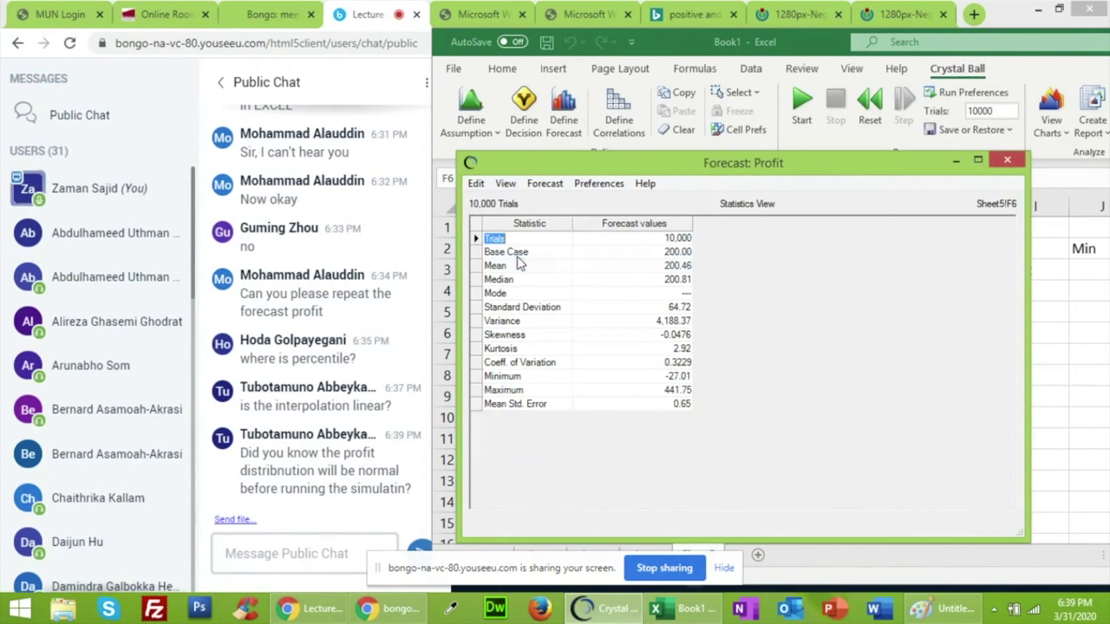
pyautogui.click(666, 337)
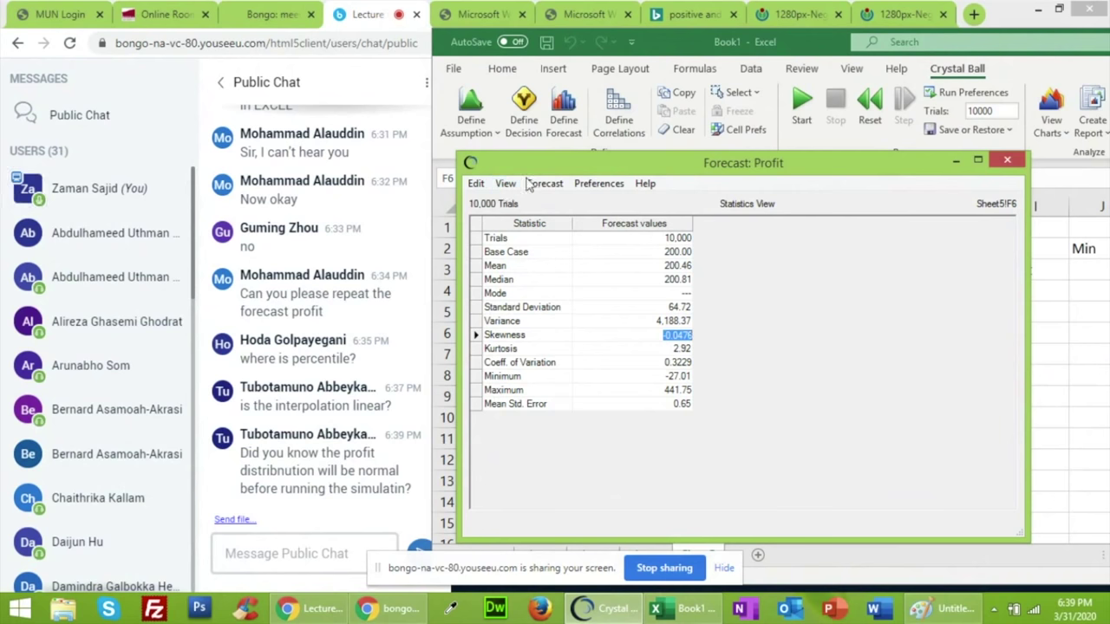
# Close the Profit forecast chart and shift the Excel window over so more of the worksheet shows
pyautogui.click(1006, 163)
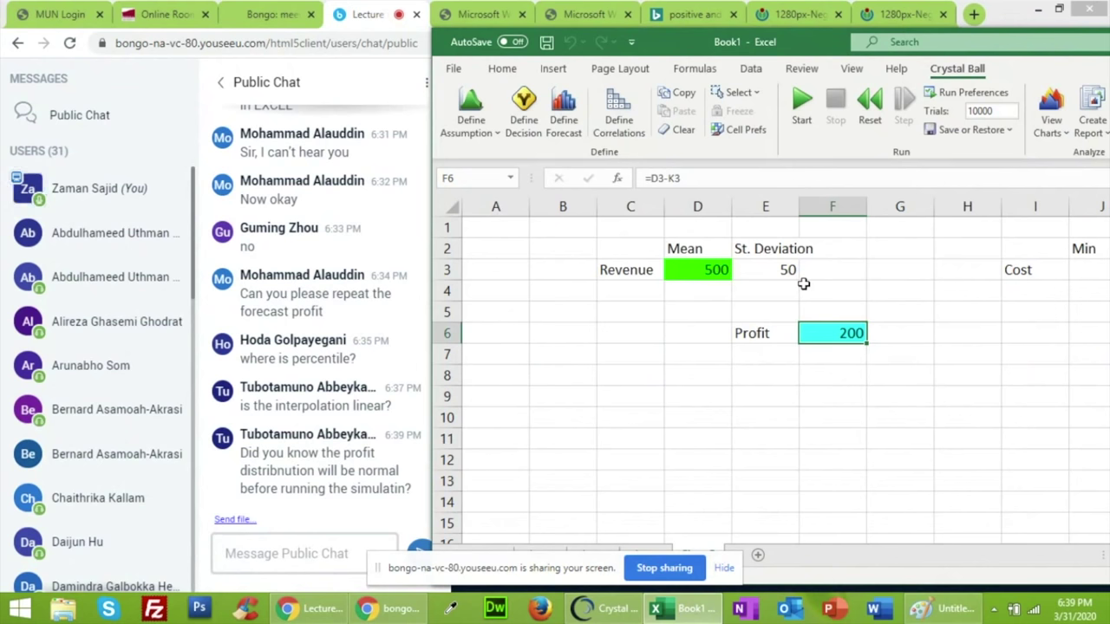
pyautogui.rightClick(685, 56)
pyautogui.click(682, 52)
pyautogui.moveTo(682, 50); pyautogui.dragTo(639, 53)
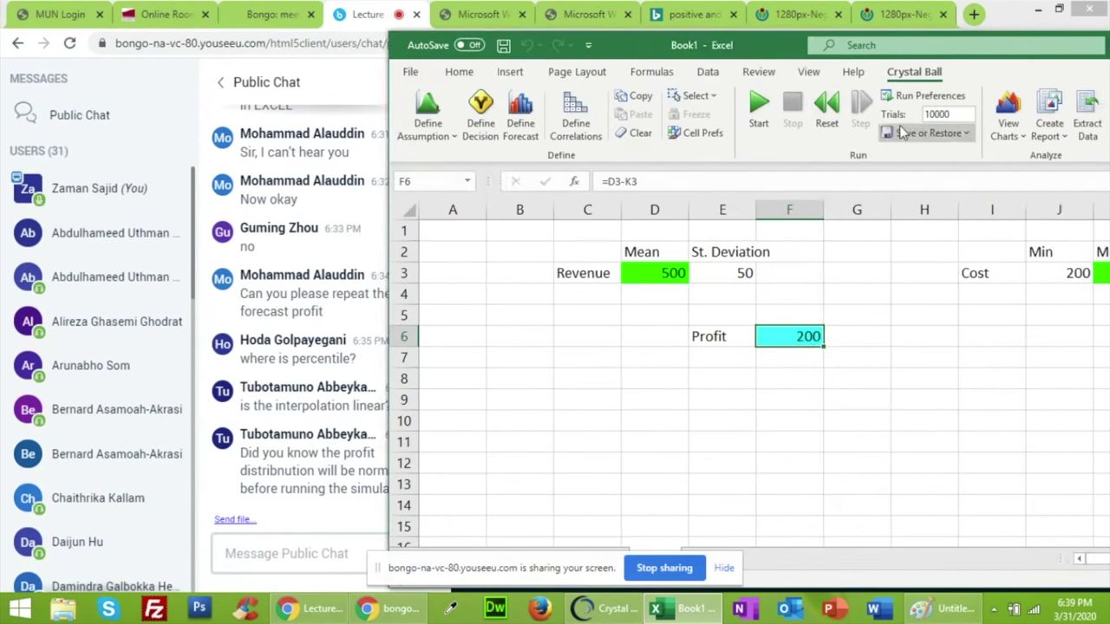
# Reopen the Profit forecast chart of Sheet5 and display it in Frequency view
pyautogui.click(1018, 139)
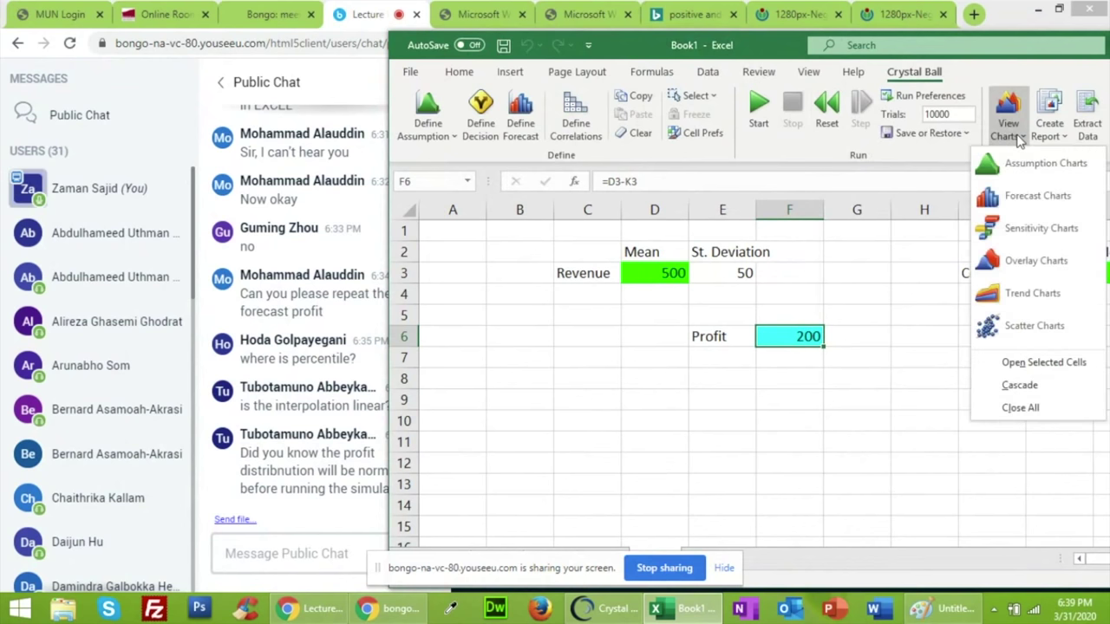
pyautogui.click(1022, 198)
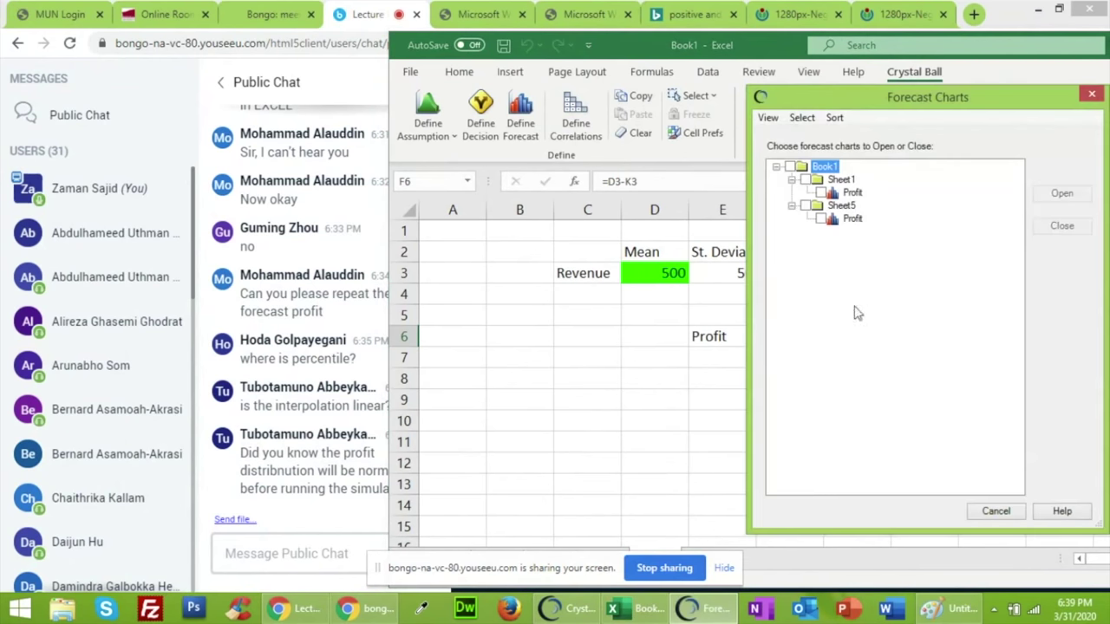
pyautogui.click(821, 220)
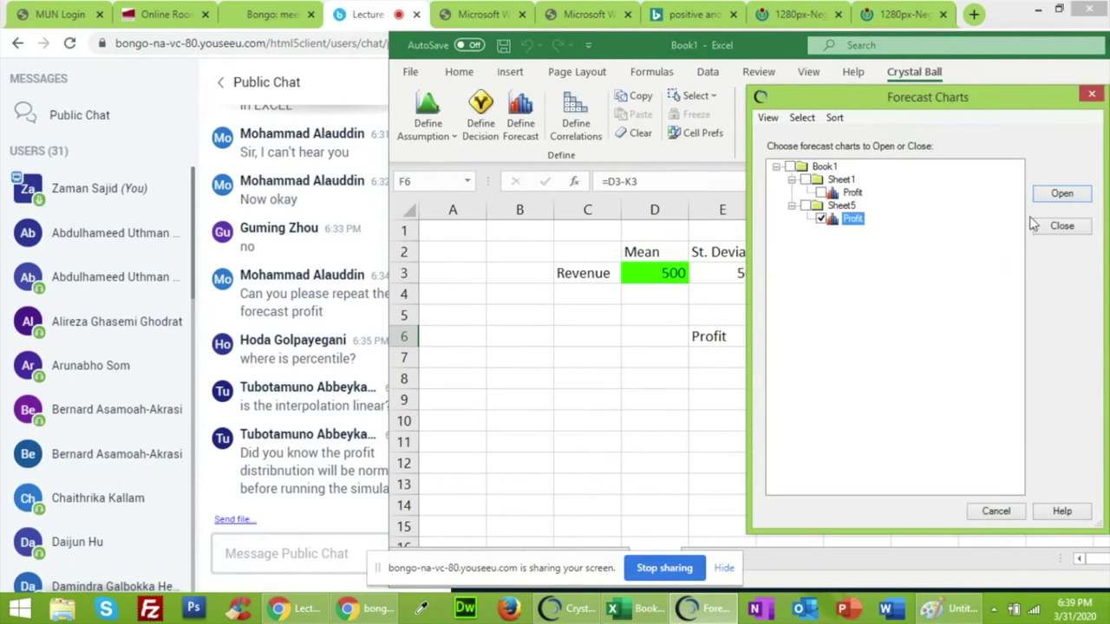
pyautogui.click(1060, 195)
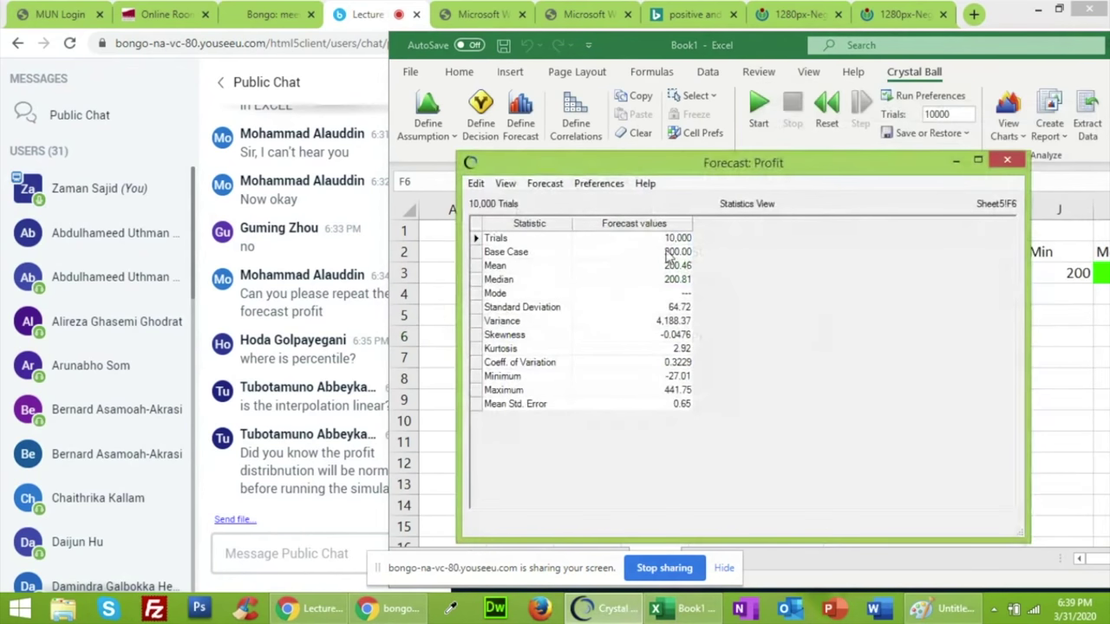
pyautogui.click(505, 184)
pyautogui.click(539, 203)
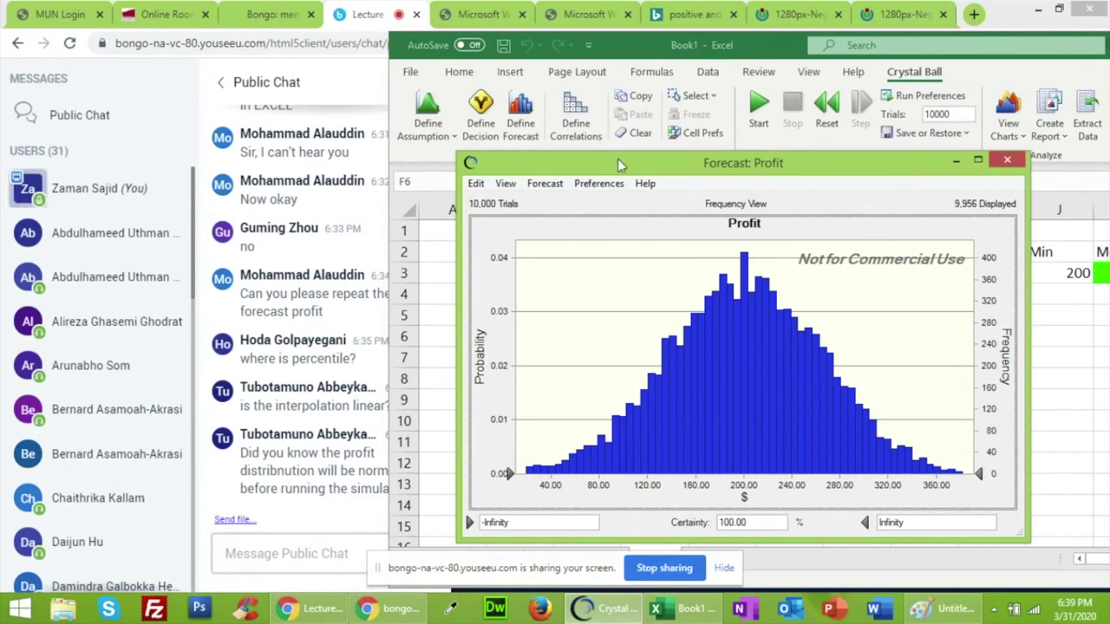
pyautogui.moveTo(617, 158); pyautogui.dragTo(642, 258)
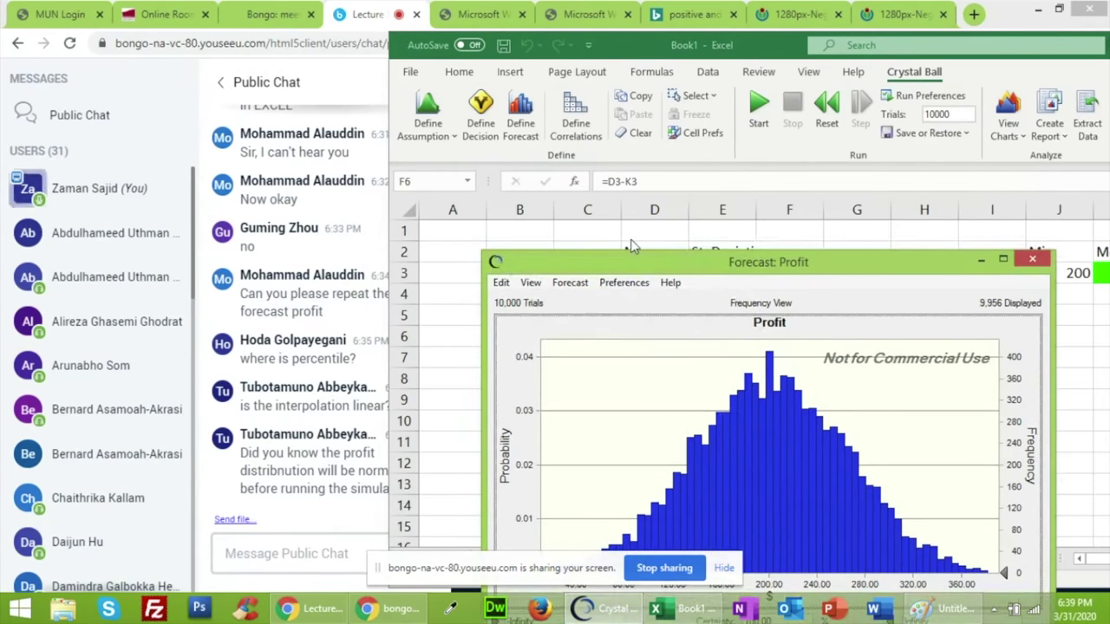
pyautogui.moveTo(644, 269); pyautogui.dragTo(615, 176)
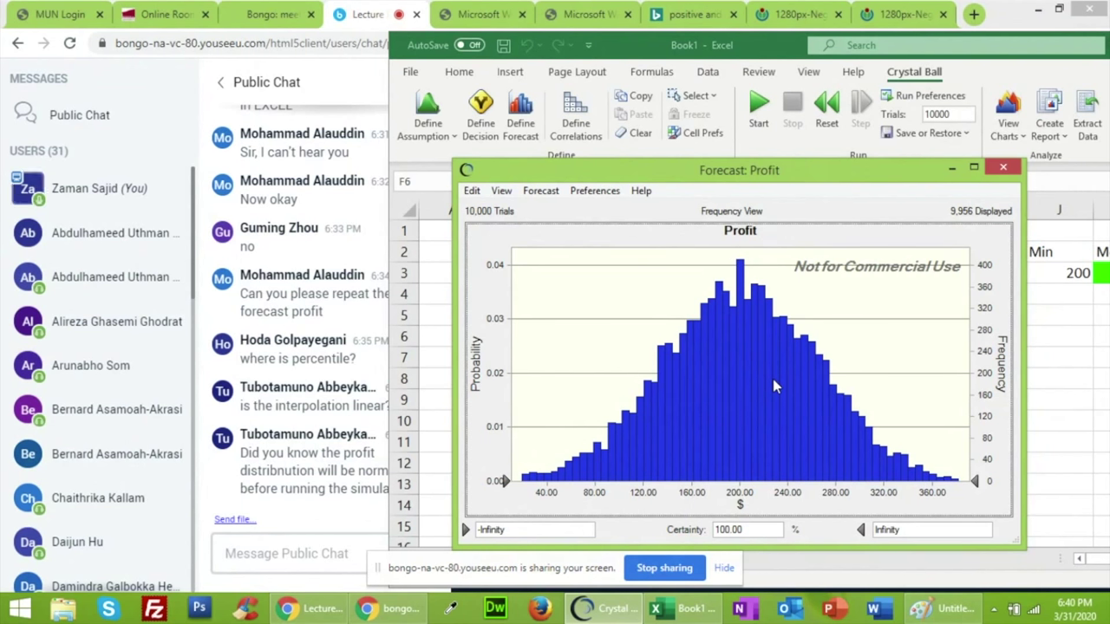
# Switch to the Crystal Ball example PDF in Chrome and review its list of analysis questions
pyautogui.click(481, 24)
pyautogui.click(579, 14)
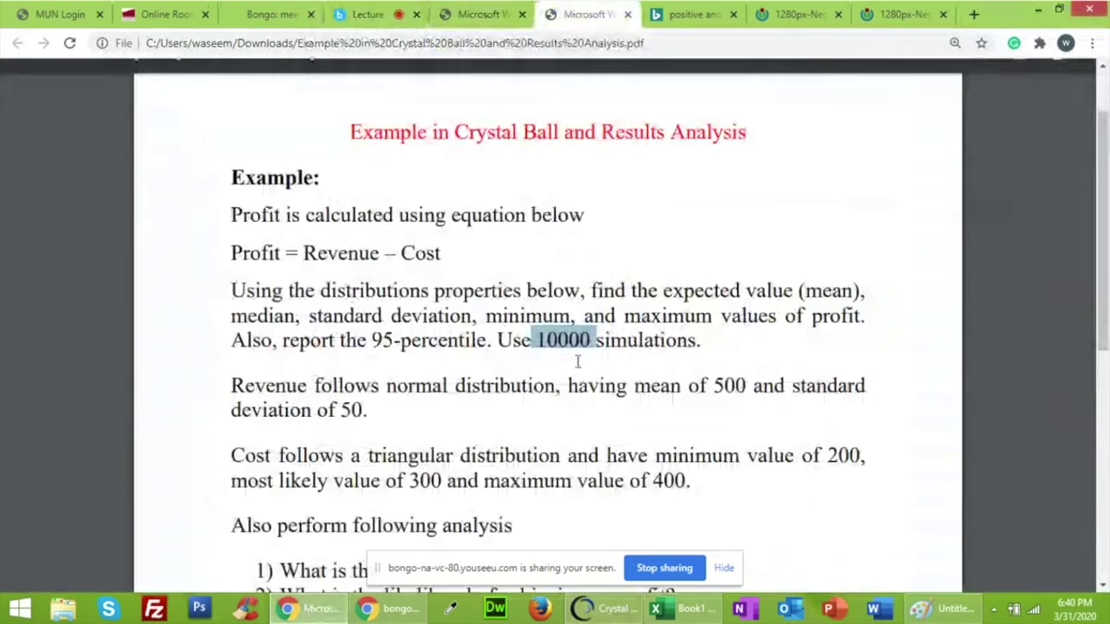
pyautogui.scroll(-5, 582, 374)
pyautogui.scroll(2, 582, 374)
pyautogui.scroll(2, 583, 374)
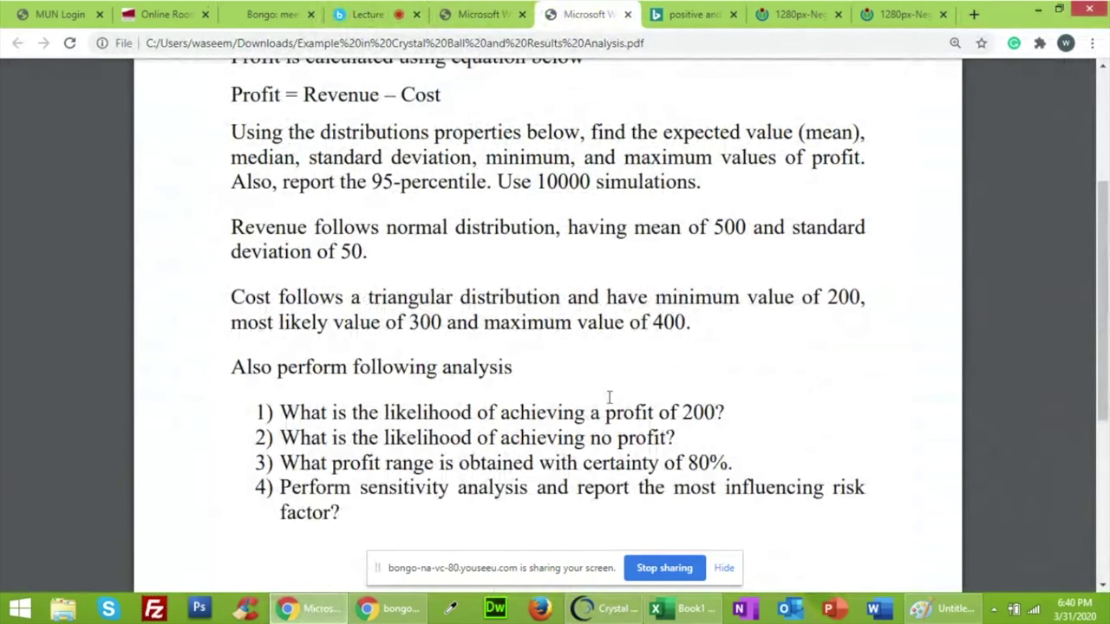
# Return to the Profit forecast chart in Crystal Ball and set its lower limit to 200 to find the likelihood of that profit
pyautogui.click(694, 610)
pyautogui.click(632, 611)
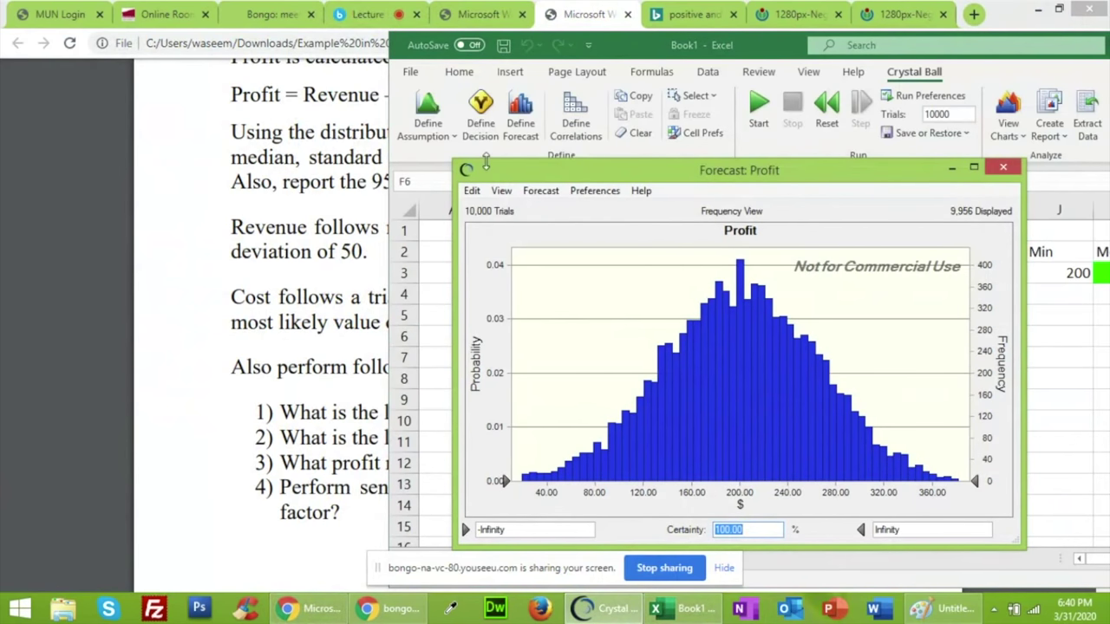
pyautogui.moveTo(545, 177); pyautogui.dragTo(538, 165)
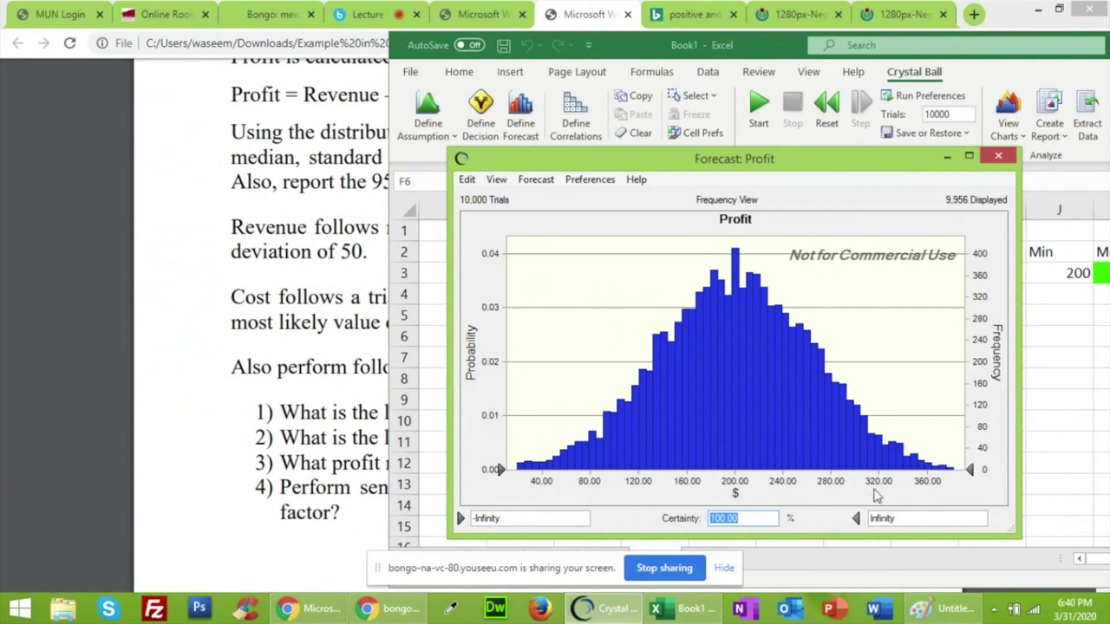
pyautogui.click(549, 521)
pyautogui.click(550, 521)
pyautogui.press('BackSpace')
pyautogui.press('BackSpace')
pyautogui.press('BackSpace')
pyautogui.press('BackSpace')
pyautogui.press('BackSpace')
pyautogui.press('BackSpace')
pyautogui.press('BackSpace')
pyautogui.press('BackSpace')
pyautogui.press('BackSpace')
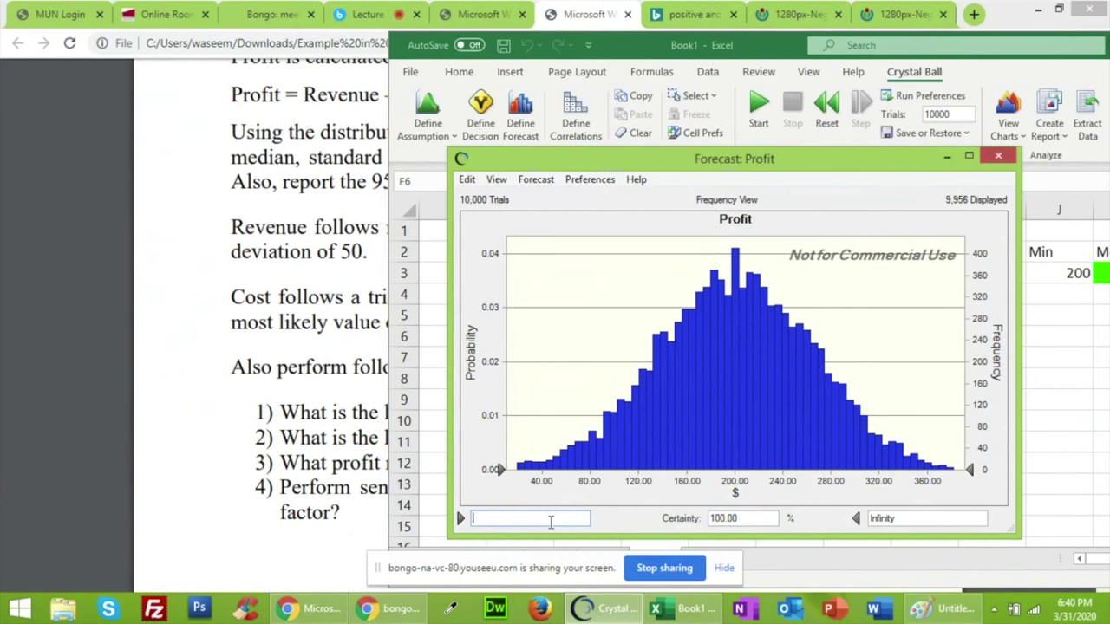
pyautogui.write('200')
pyautogui.press('Return')
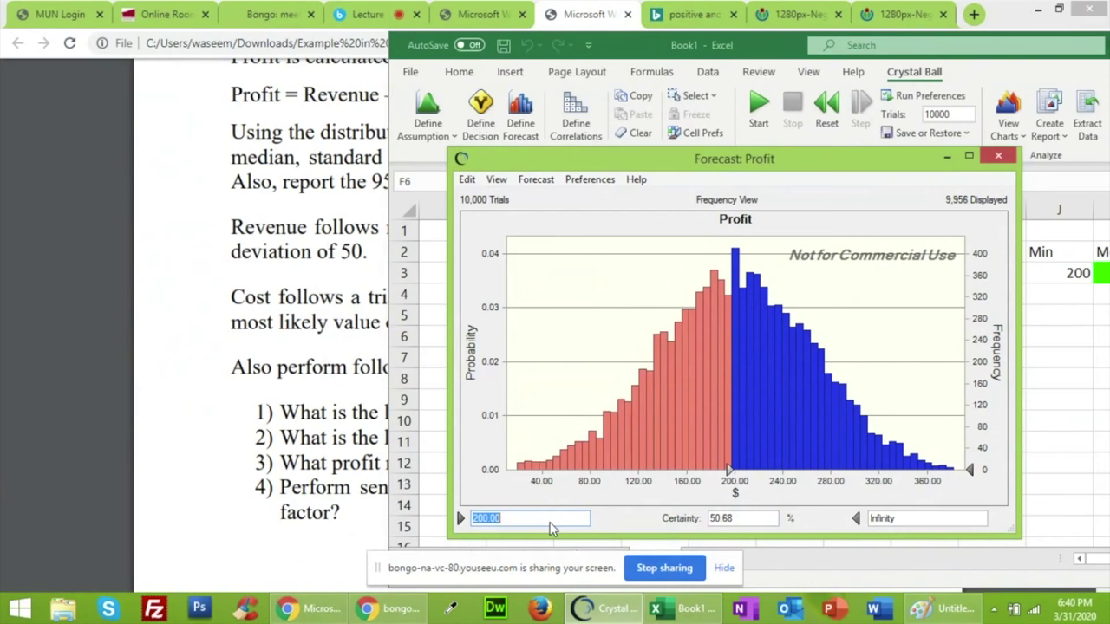
# Move the forecast chart higher, check the second analysis question in the PDF, and return to the chart
pyautogui.moveTo(658, 167); pyautogui.dragTo(616, 118)
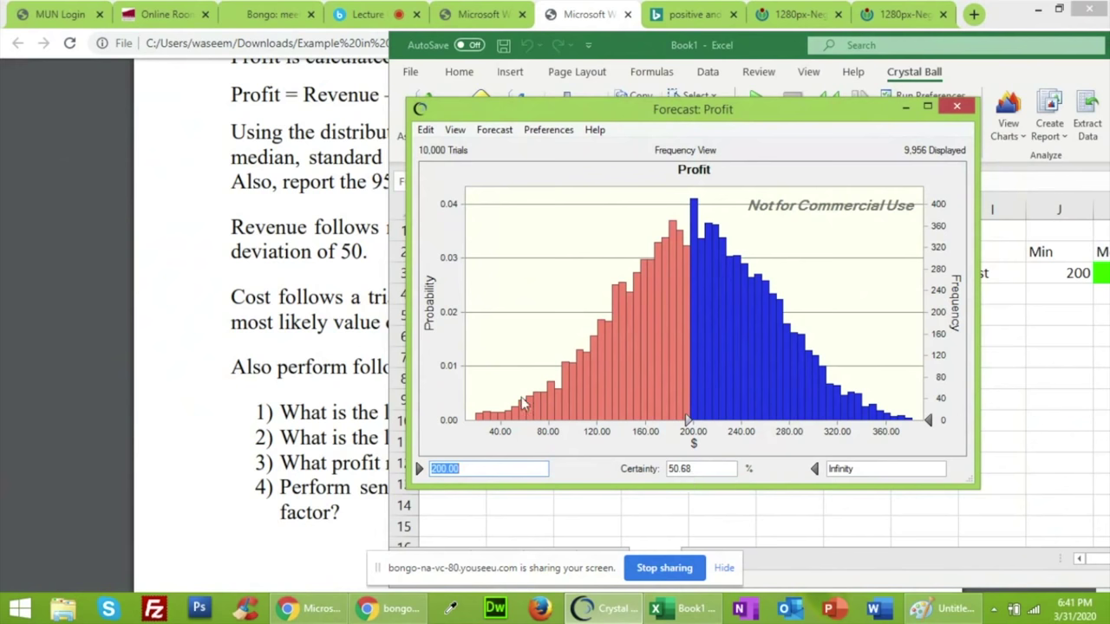
pyautogui.click(300, 429)
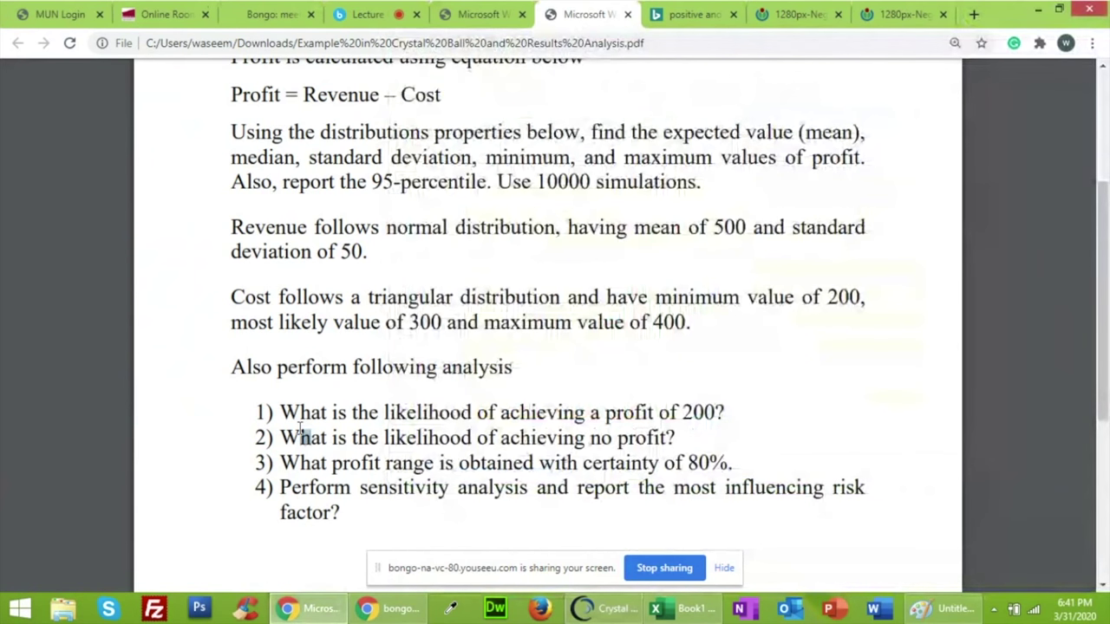
pyautogui.click(698, 608)
pyautogui.click(607, 608)
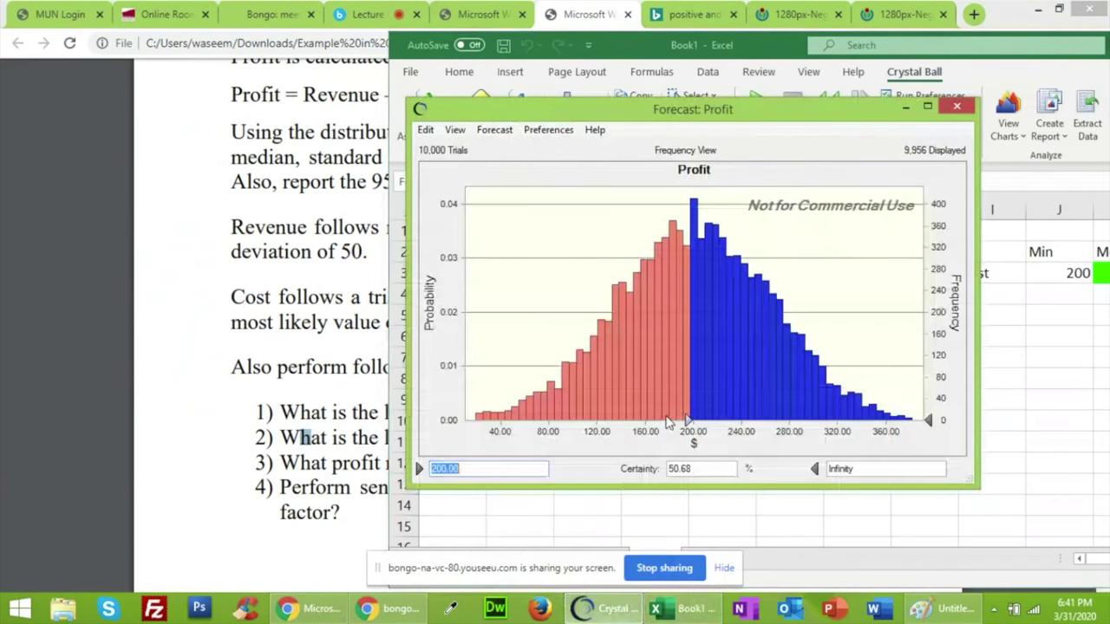
# Reset the Profit chart's lower limit to -Infinity and set its upper limit to 0 to find the likelihood of no profit
pyautogui.moveTo(684, 417); pyautogui.dragTo(458, 438)
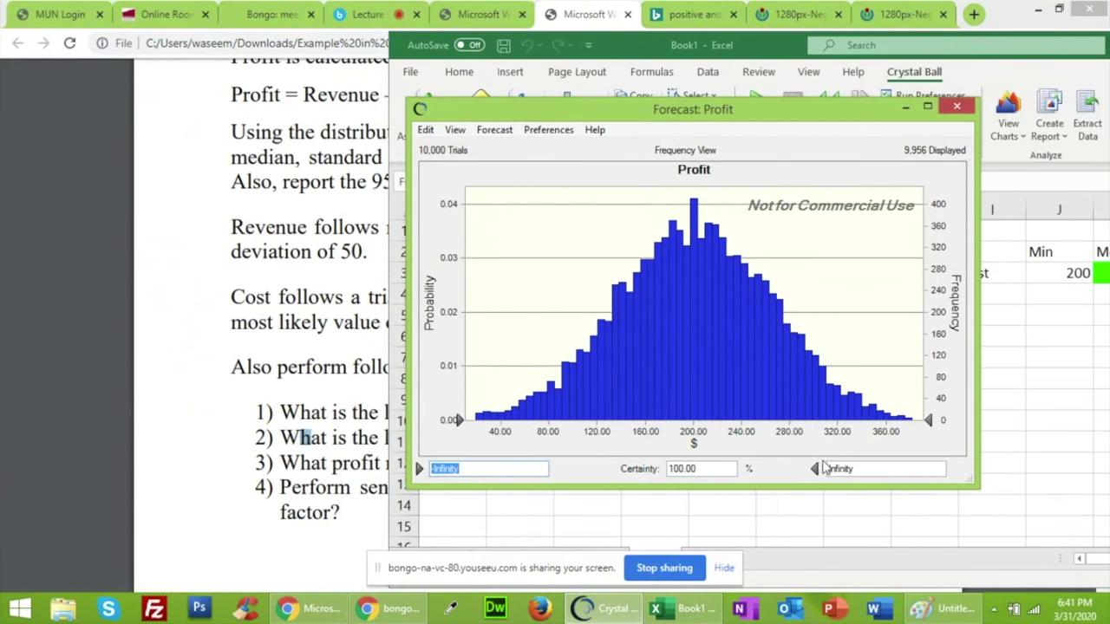
pyautogui.doubleClick(864, 468)
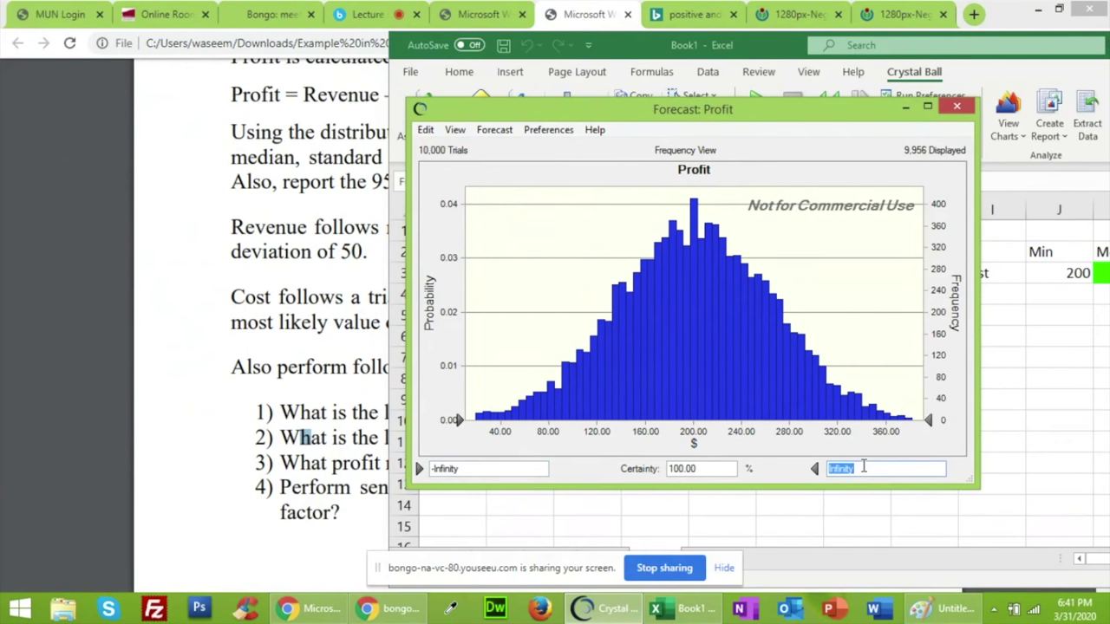
pyautogui.write('0')
pyautogui.press('Return')
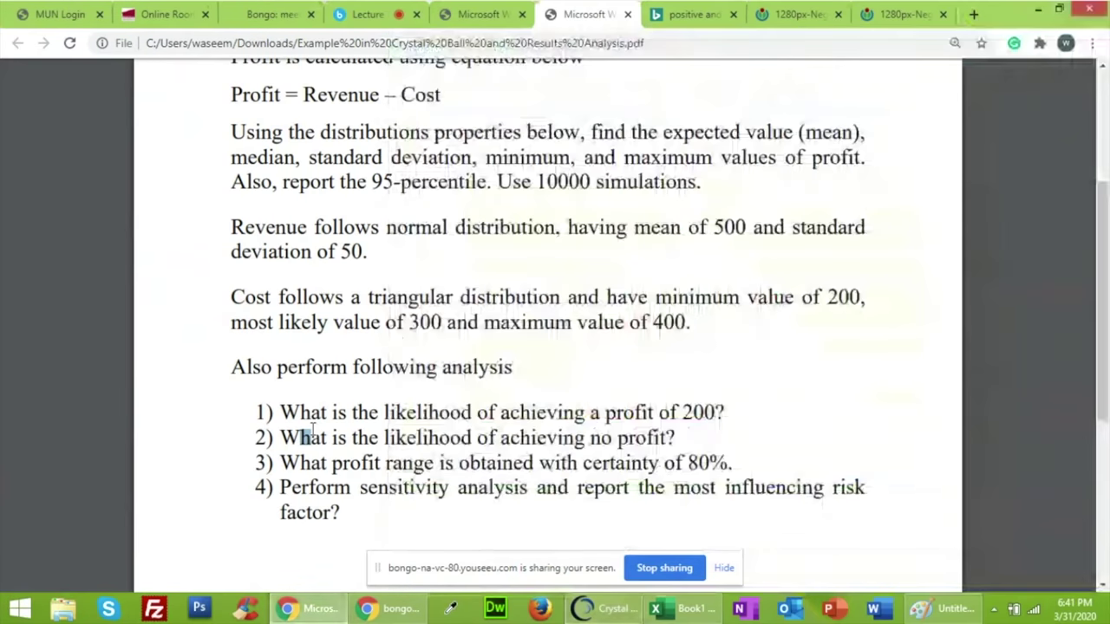
# Recheck the no-profit question in the PDF and bring the Profit forecast chart up over the page
pyautogui.click(314, 430)
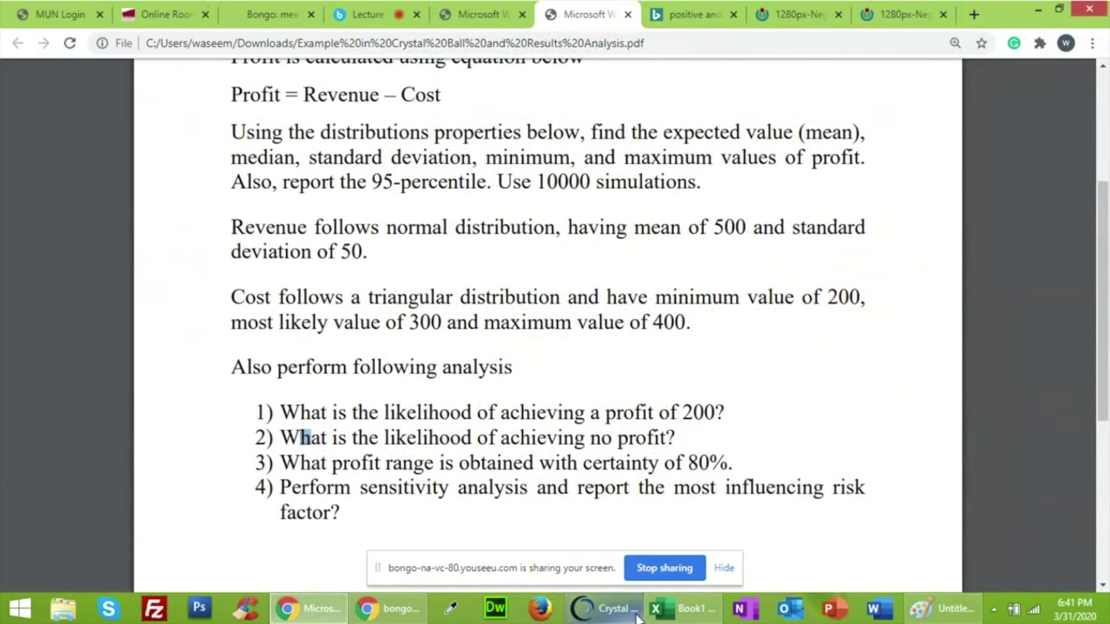
pyautogui.click(604, 608)
pyautogui.moveTo(563, 116); pyautogui.dragTo(465, 83)
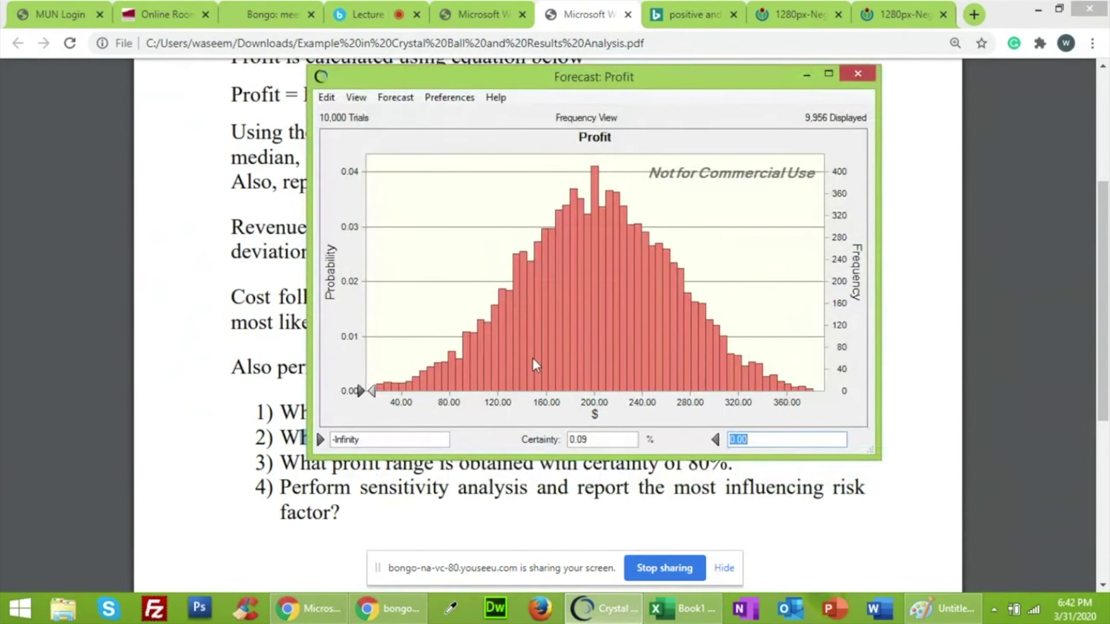
# Reset the Profit chart's upper limit to Infinity, uncover the PDF questions, and set the certainty to 80% to obtain the profit range
pyautogui.click(375, 390)
pyautogui.moveTo(374, 390); pyautogui.dragTo(841, 392)
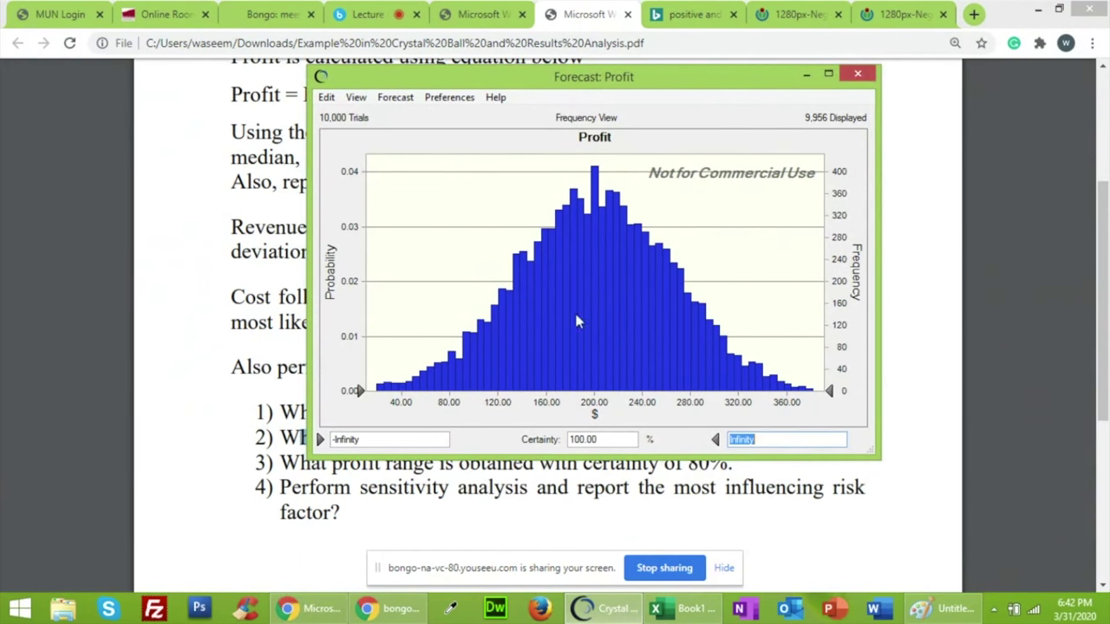
pyautogui.moveTo(484, 85); pyautogui.dragTo(446, 55)
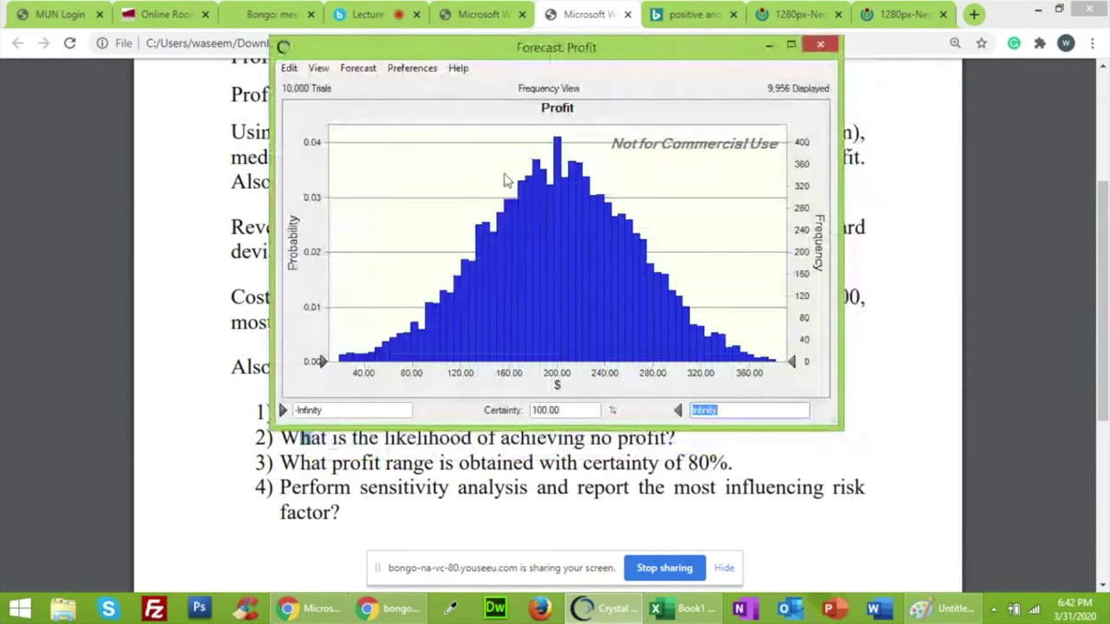
pyautogui.click(555, 411)
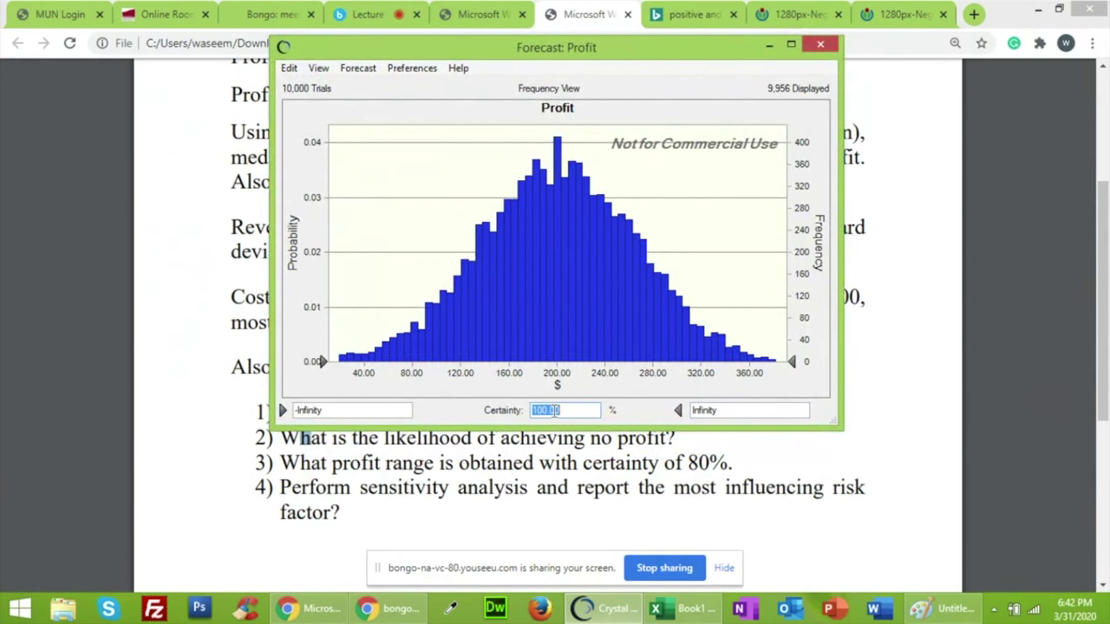
pyautogui.write('80')
pyautogui.press('Return')
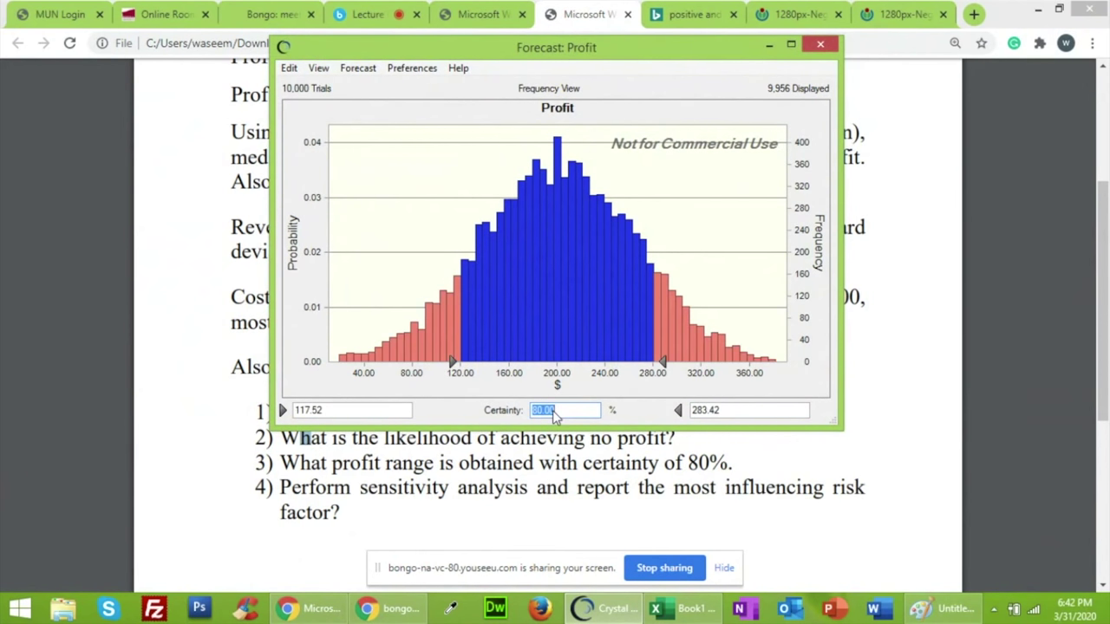
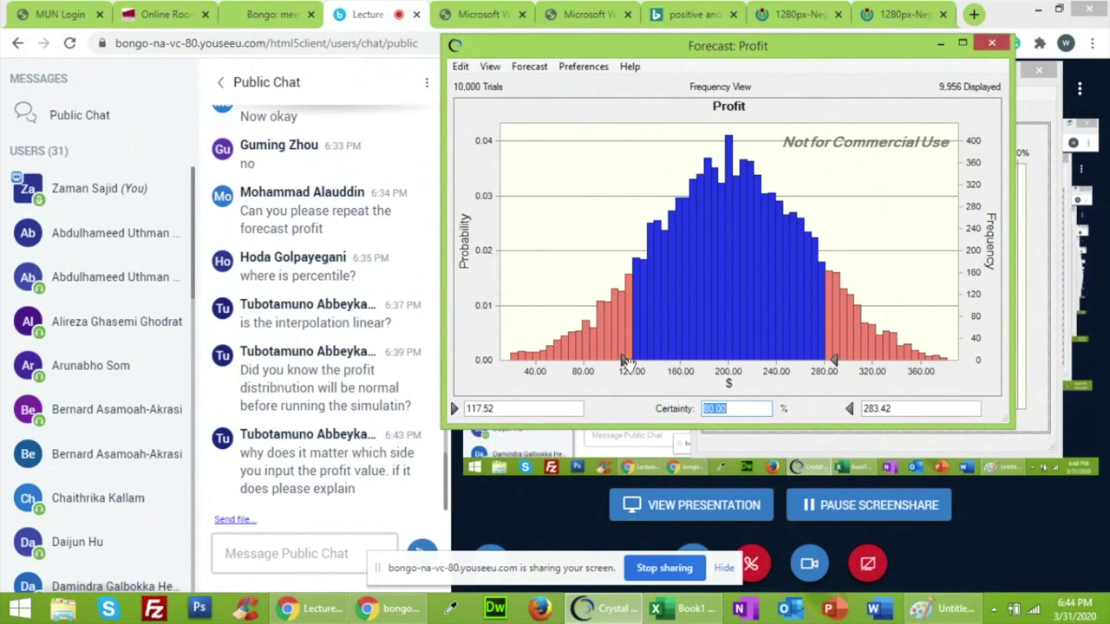
# Widen the Profit chart's limits to -Infinity and Infinity, and set the upper limit to 0 to find the no-profit likelihood
pyautogui.moveTo(624, 361); pyautogui.dragTo(490, 362)
pyautogui.moveTo(830, 357); pyautogui.dragTo(966, 364)
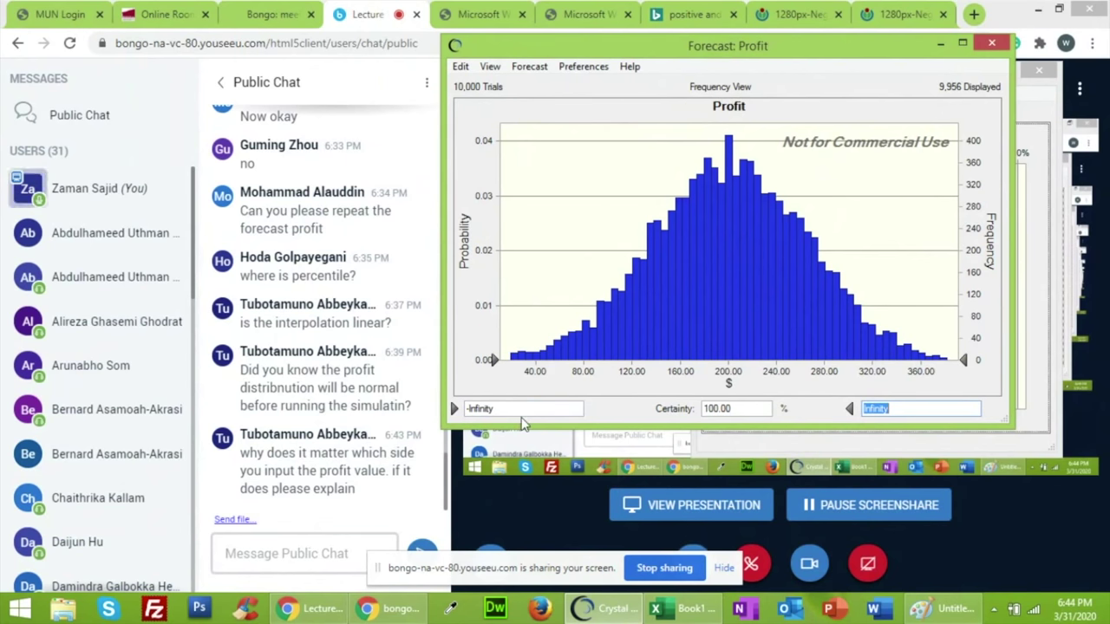
pyautogui.click(900, 411)
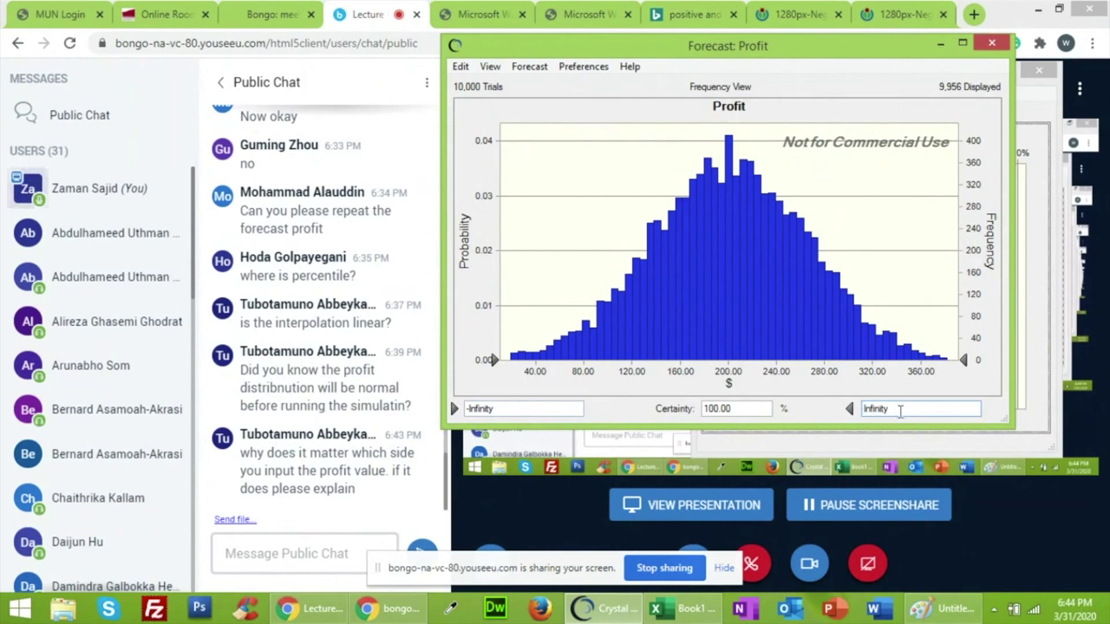
pyautogui.press('BackSpace')
pyautogui.press('BackSpace')
pyautogui.press('BackSpace')
pyautogui.press('BackSpace')
pyautogui.press('BackSpace')
pyautogui.press('BackSpace')
pyautogui.press('BackSpace')
pyautogui.press('BackSpace')
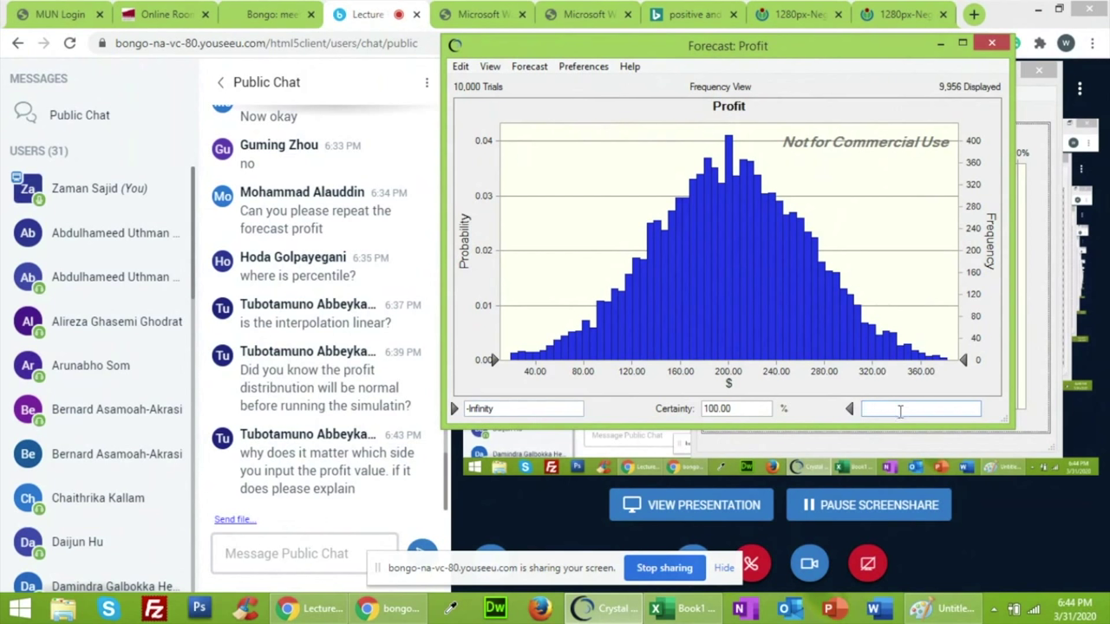
pyautogui.write('0')
pyautogui.press('Return')
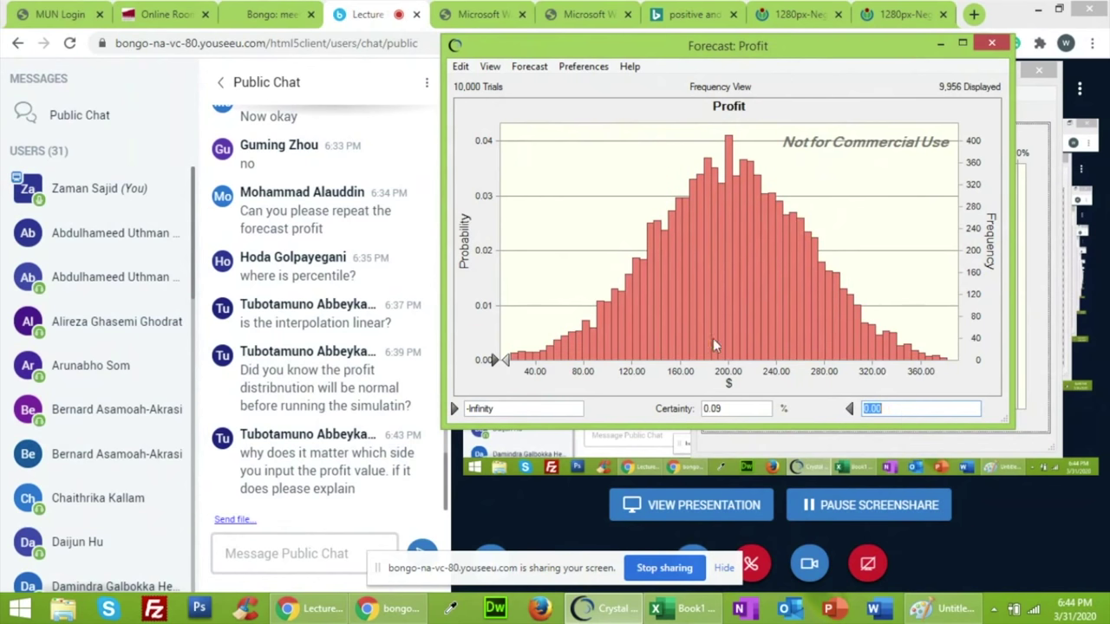
# Reset the Profit chart's upper limit to Infinity and set its lower limit to 120 to find the likelihood of exceeding that profit
pyautogui.moveTo(496, 360); pyautogui.dragTo(965, 360)
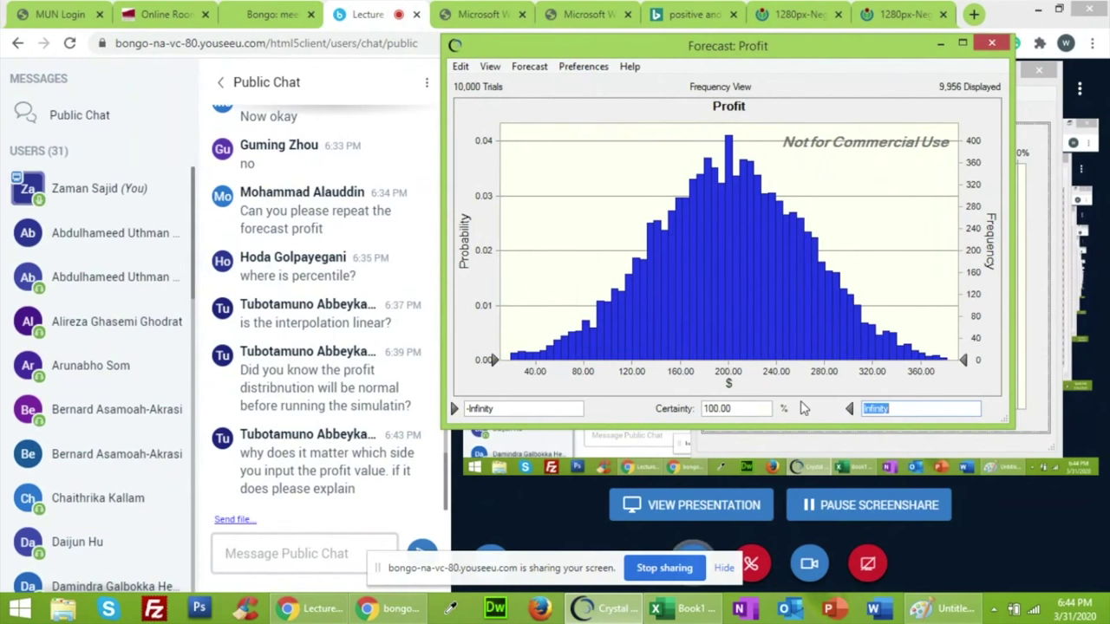
pyautogui.click(552, 410)
pyautogui.write('120')
pyautogui.press('BackSpace')
pyautogui.press('BackSpace')
pyautogui.press('BackSpace')
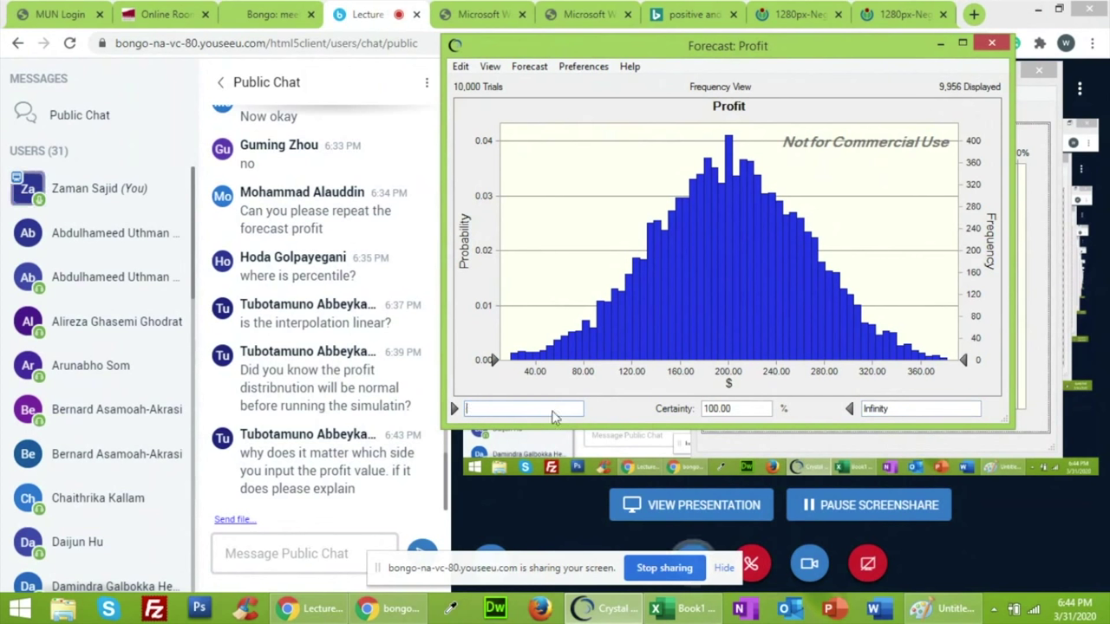
pyautogui.write('120')
pyautogui.press('Return')
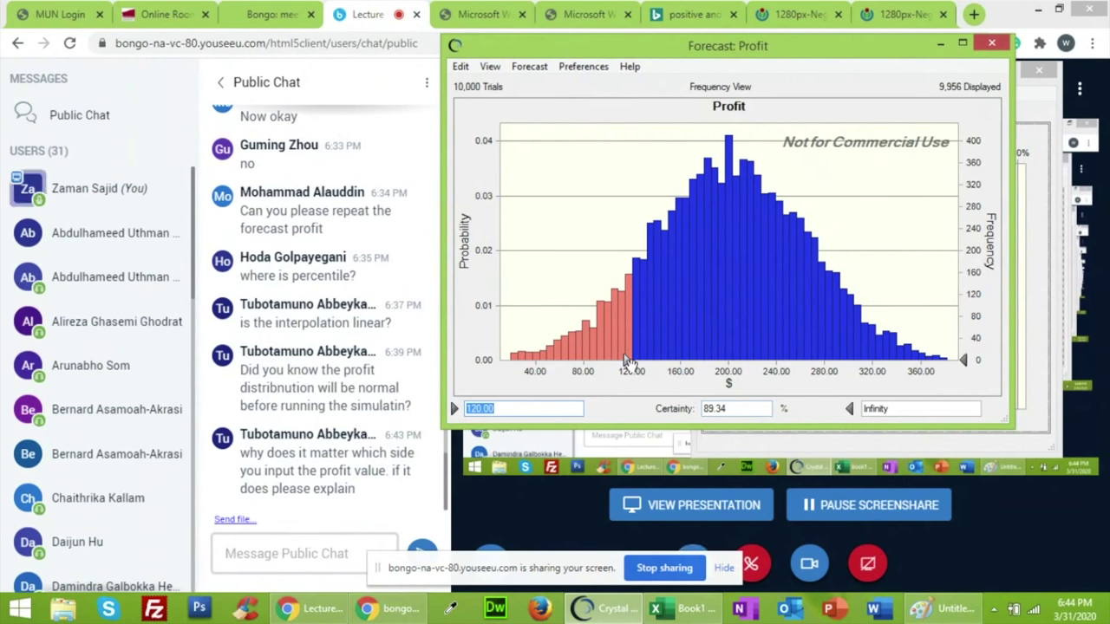
# Show the Profit forecast as Cumulative Frequency, try a lower limit of about 304, and reset that limit to -Infinity
pyautogui.click(490, 68)
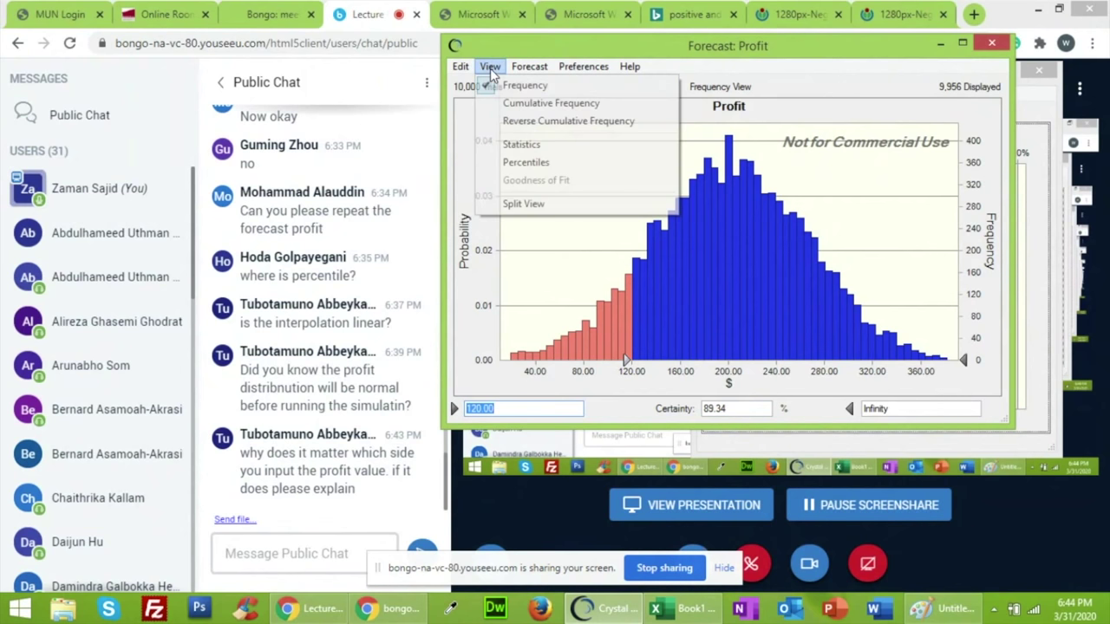
pyautogui.click(520, 104)
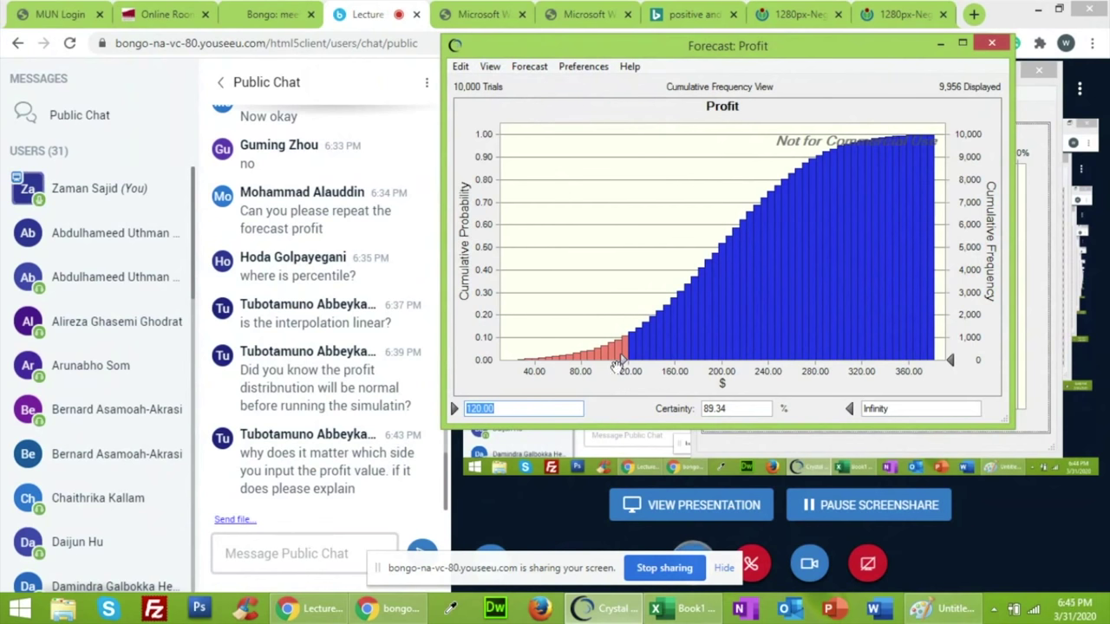
pyautogui.moveTo(621, 358)
pyautogui.mouseDown()
pyautogui.moveTo(822, 357)
pyautogui.moveTo(840, 346)
pyautogui.mouseUp()
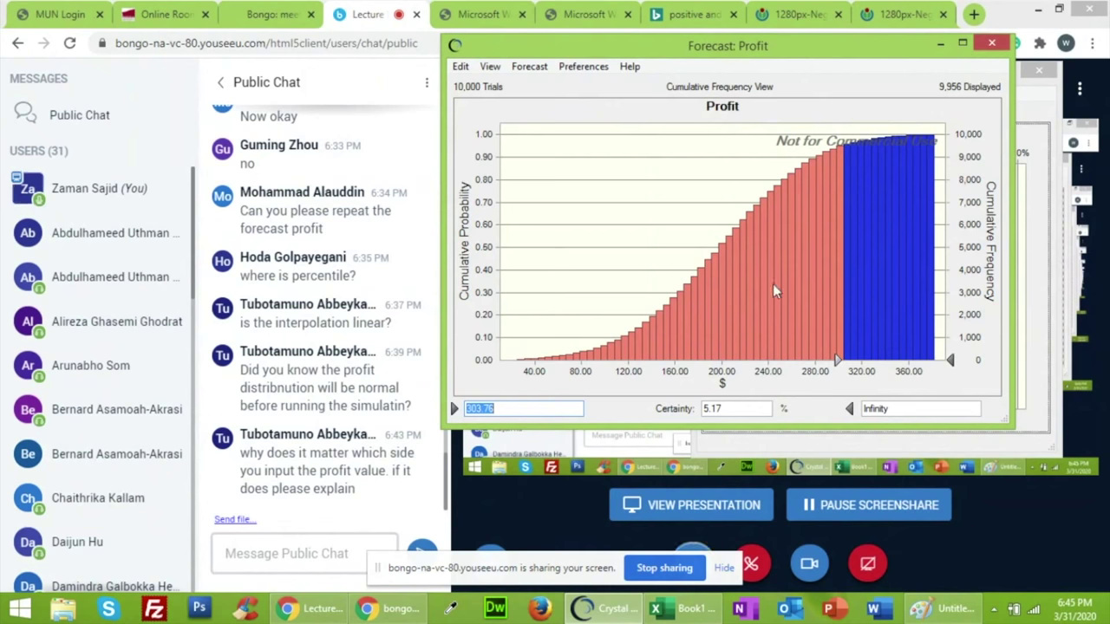
pyautogui.moveTo(839, 356); pyautogui.dragTo(494, 360)
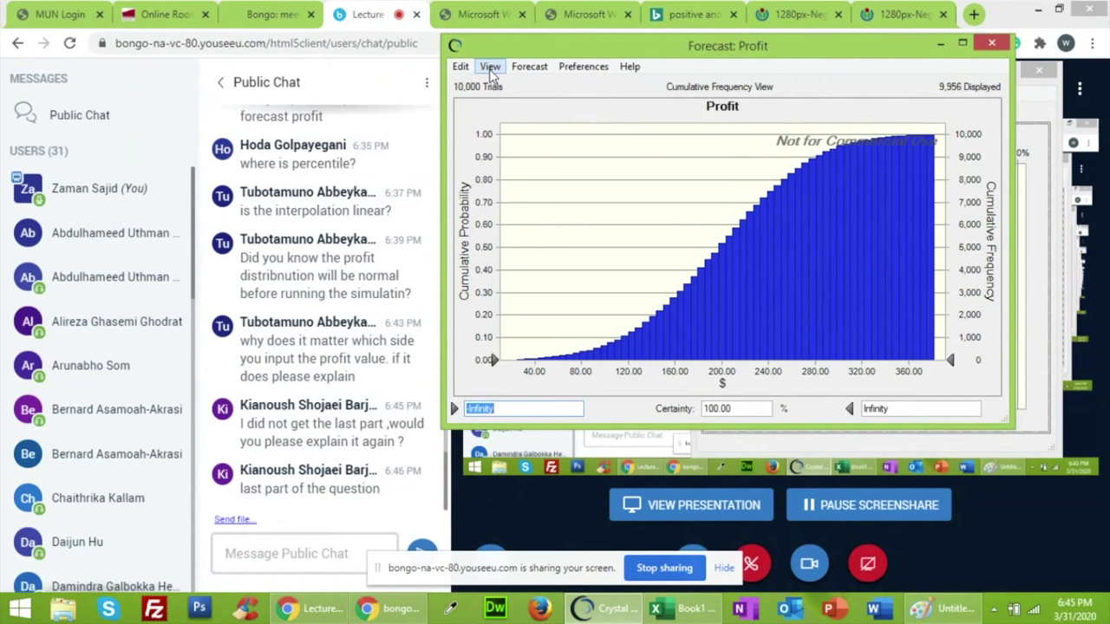
# Check the sensitivity question in the PDF, open the Profit forecast's sensitivity chart, and examine the Revenue and Cost contributions
pyautogui.click(487, 10)
pyautogui.click(583, 14)
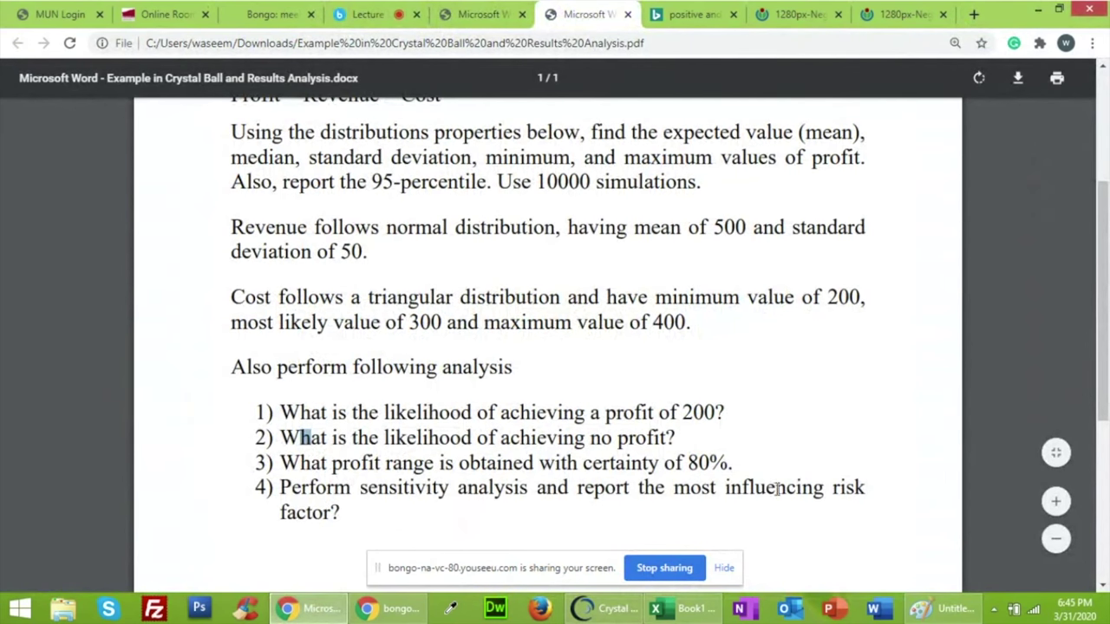
pyautogui.click(607, 607)
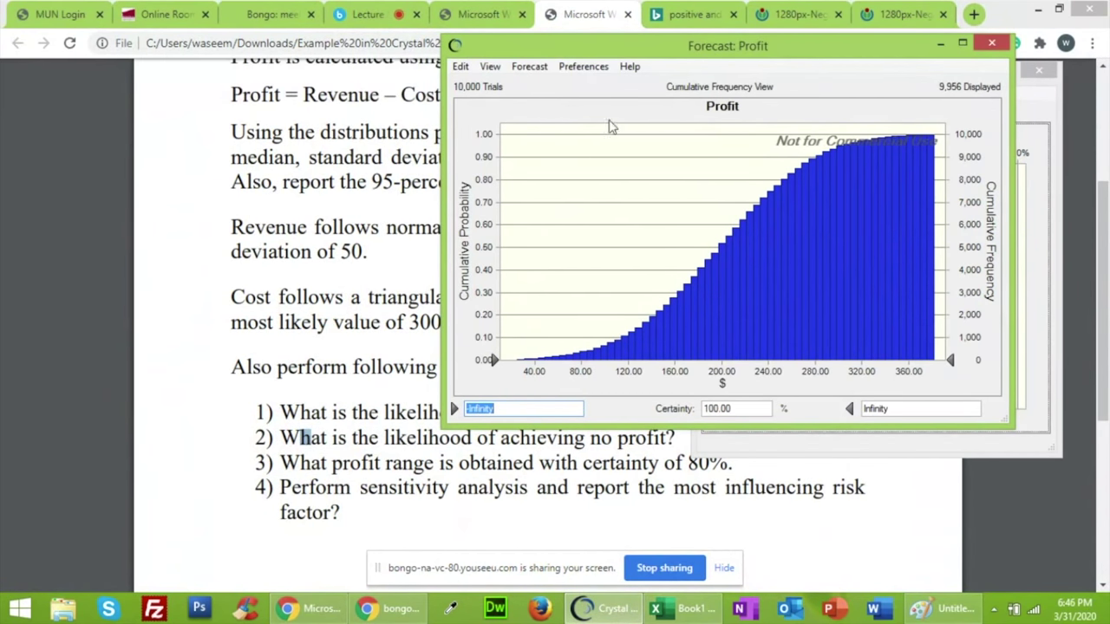
pyautogui.click(494, 71)
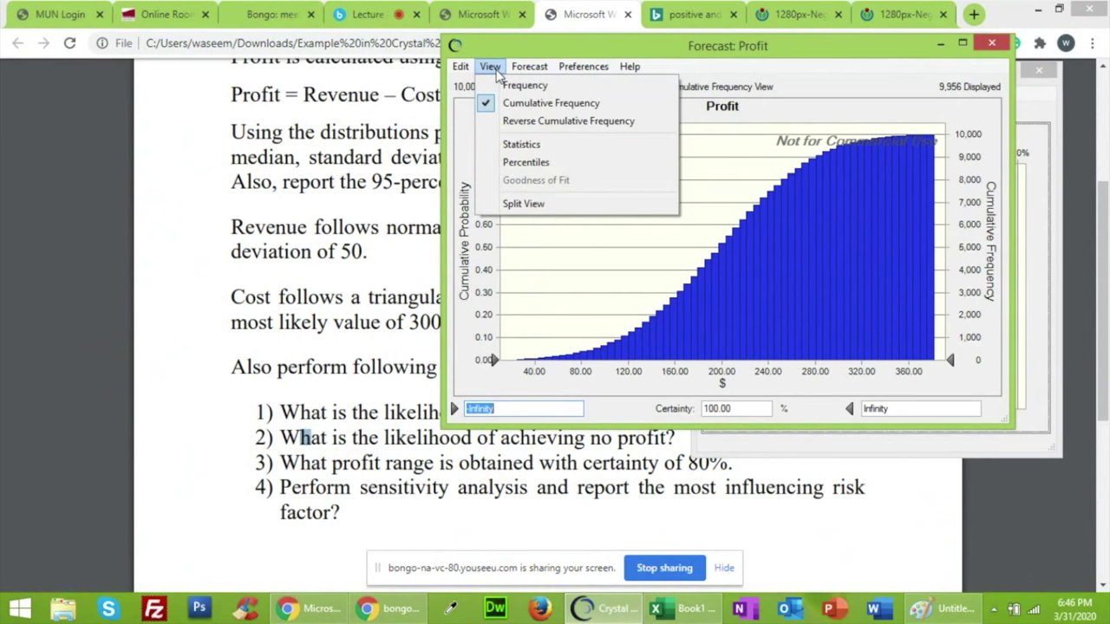
pyautogui.moveTo(510, 76)
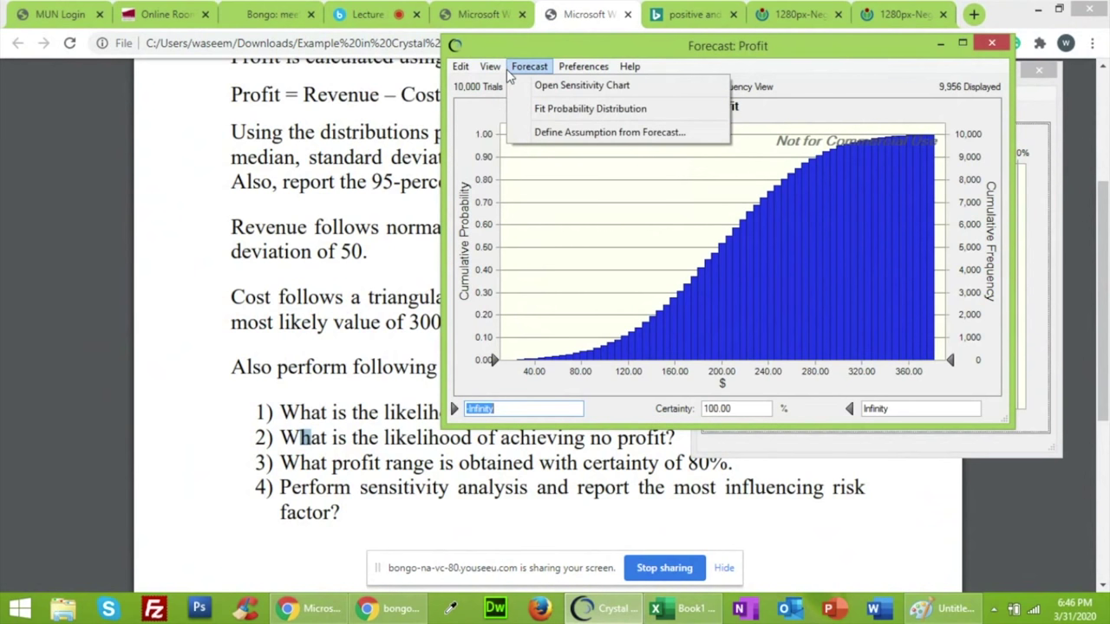
pyautogui.click(560, 87)
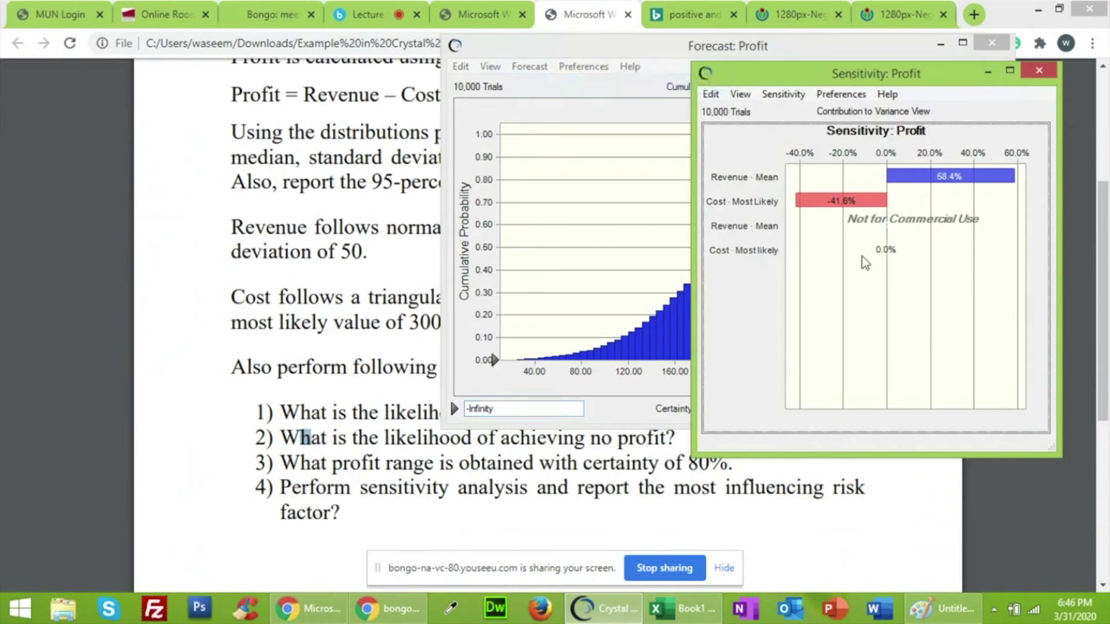
pyautogui.moveTo(741, 222)
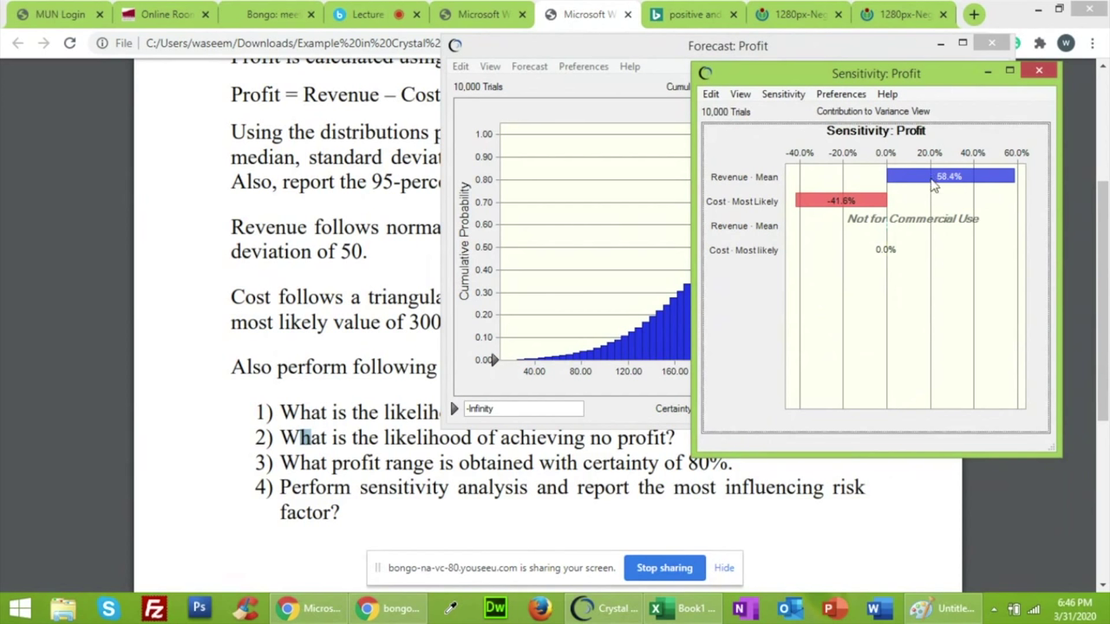
pyautogui.moveTo(936, 180)
pyautogui.moveTo(830, 212)
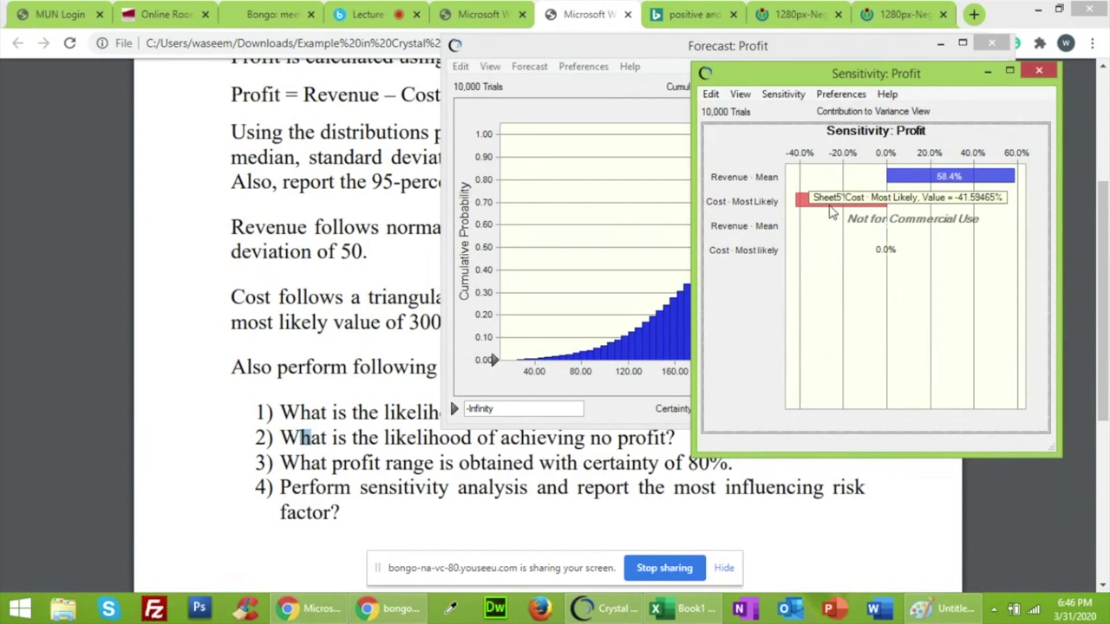
# Check the lecture's public chat and user list for questions, and bring the Crystal Ball charts back over the page
pyautogui.click(395, 12)
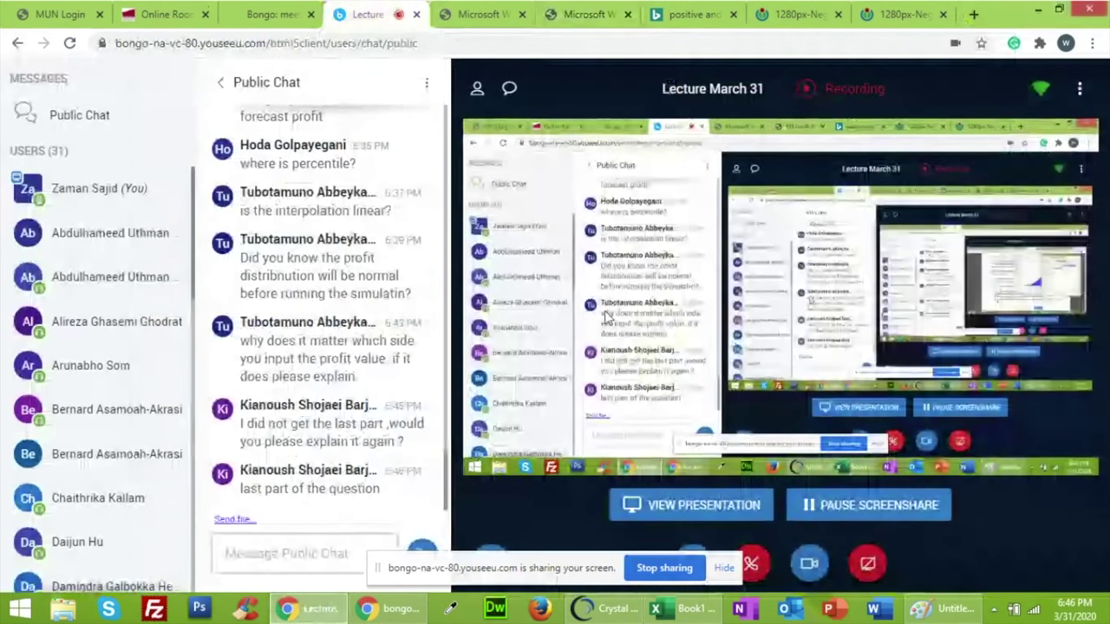
pyautogui.click(609, 604)
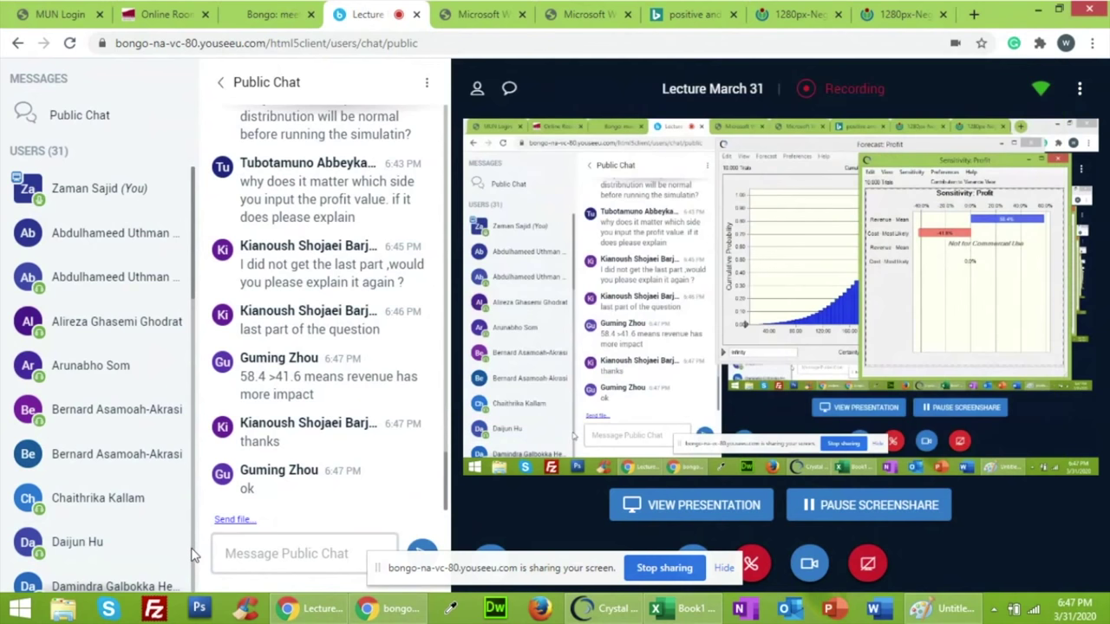
pyautogui.scroll(-4, 194, 555)
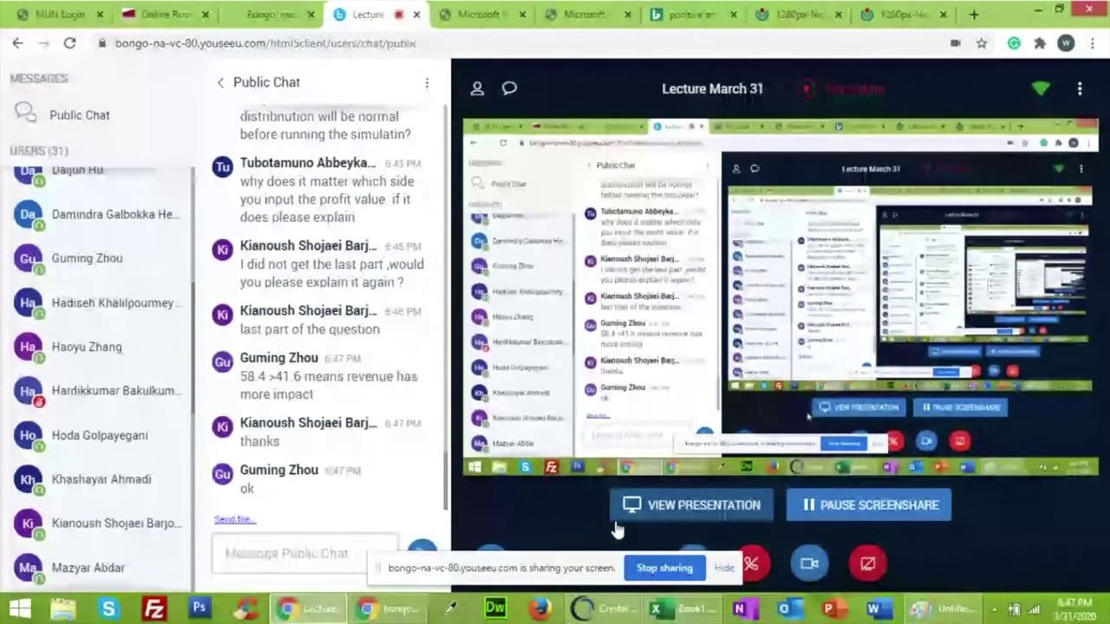
pyautogui.click(190, 548)
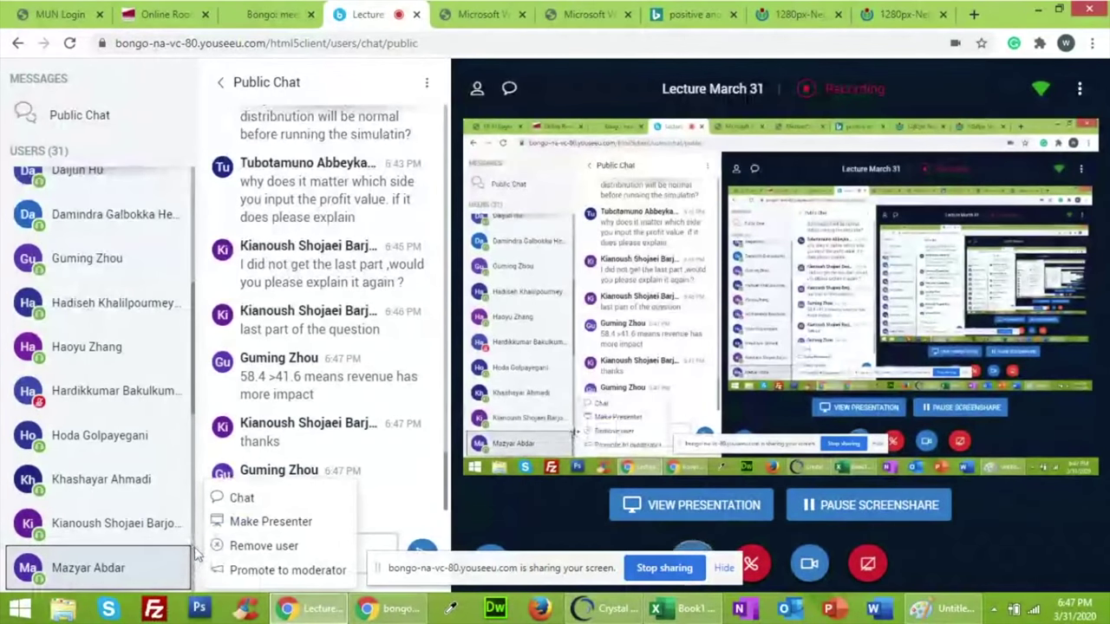
pyautogui.scroll(-5, 198, 548)
pyautogui.scroll(-1, 197, 553)
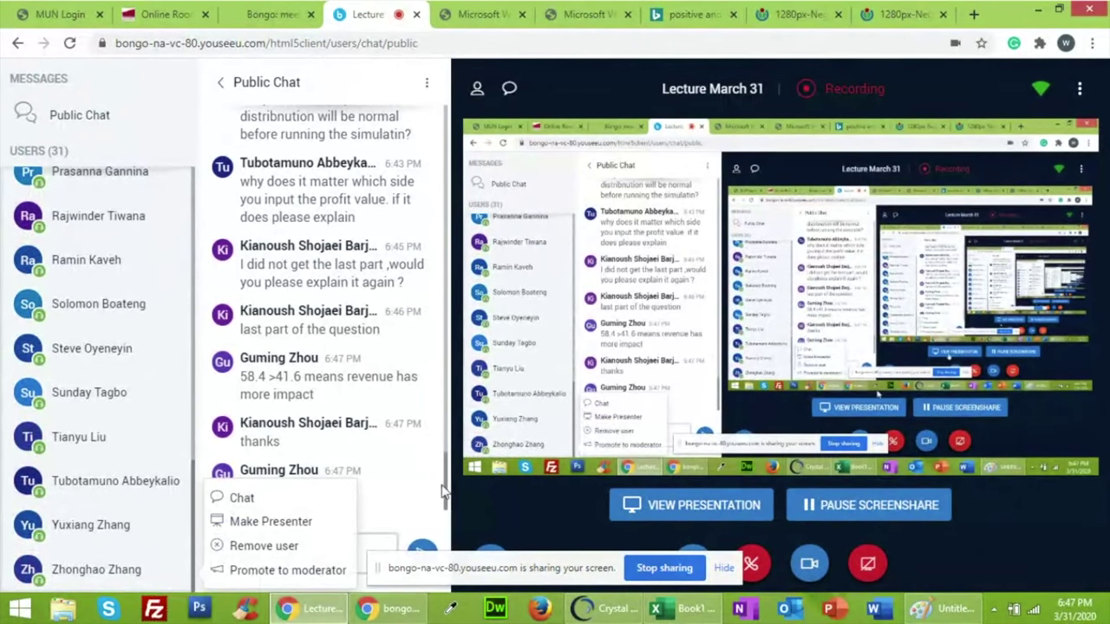
pyautogui.click(477, 503)
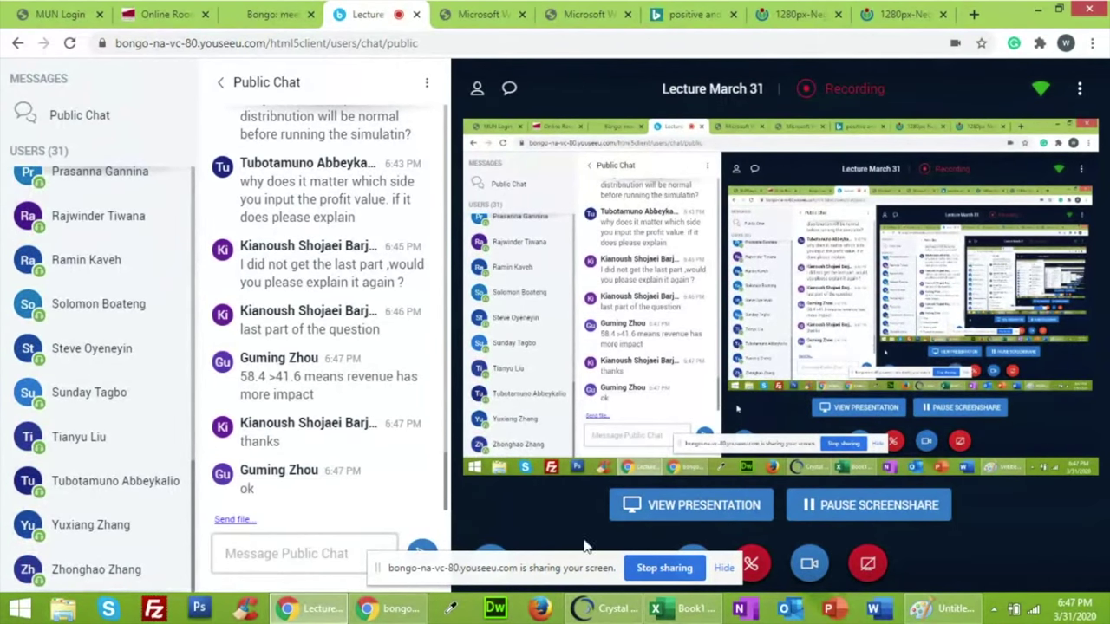
pyautogui.click(626, 611)
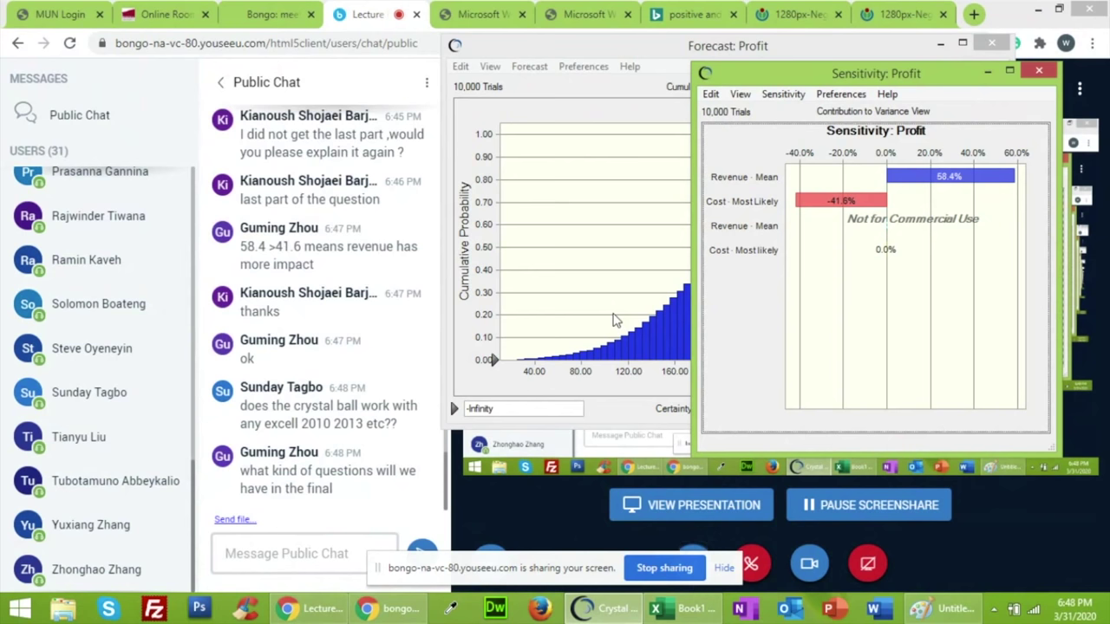
# Review the example PDF from its beginning and the Book1 profit model, and return to the lecture chat
pyautogui.click(582, 14)
pyautogui.scroll(3, 634, 156)
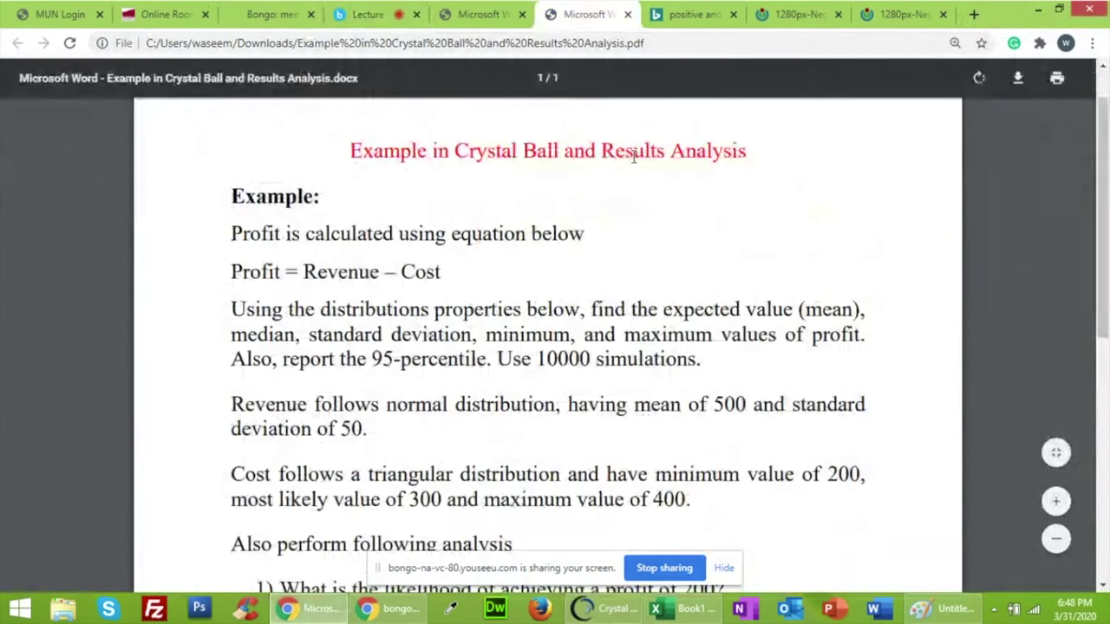
pyautogui.scroll(1, 634, 156)
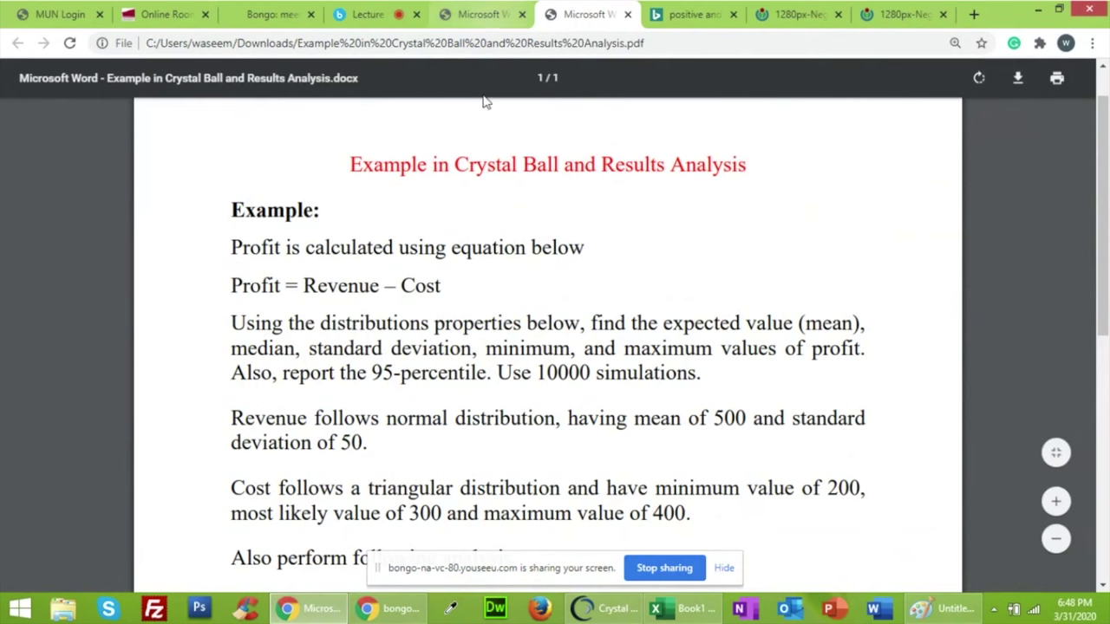
pyautogui.moveTo(684, 607)
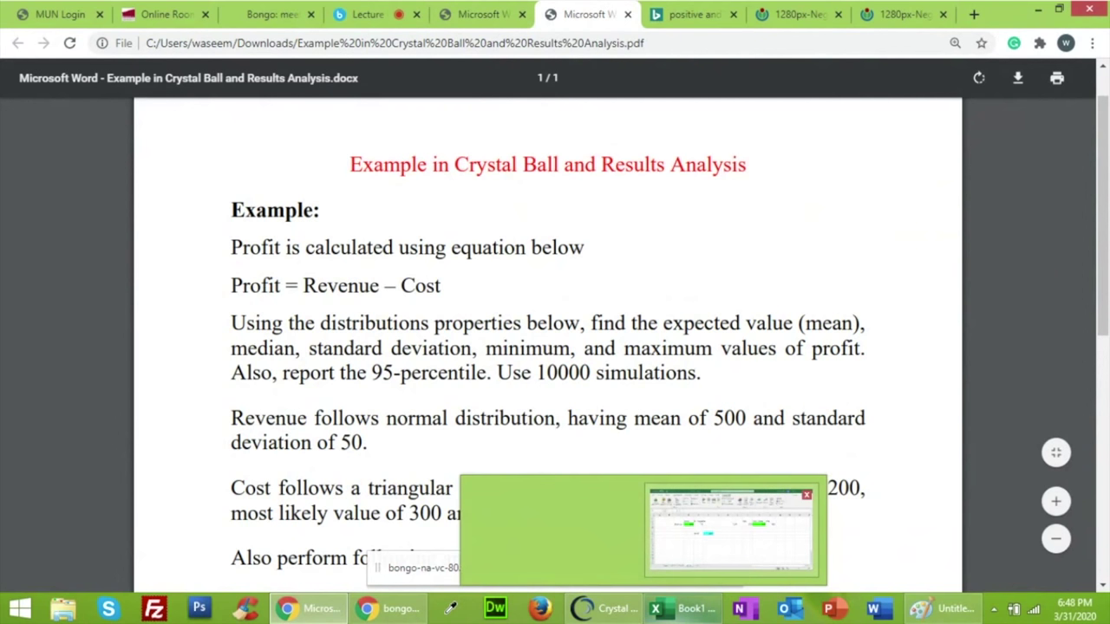
pyautogui.click(735, 521)
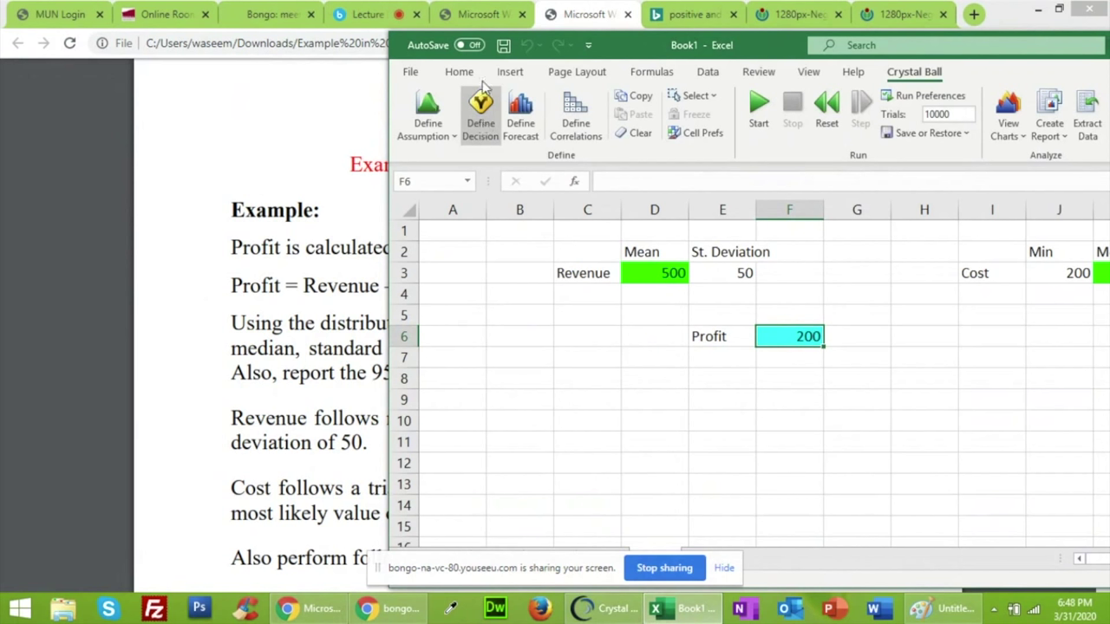
pyautogui.click(333, 10)
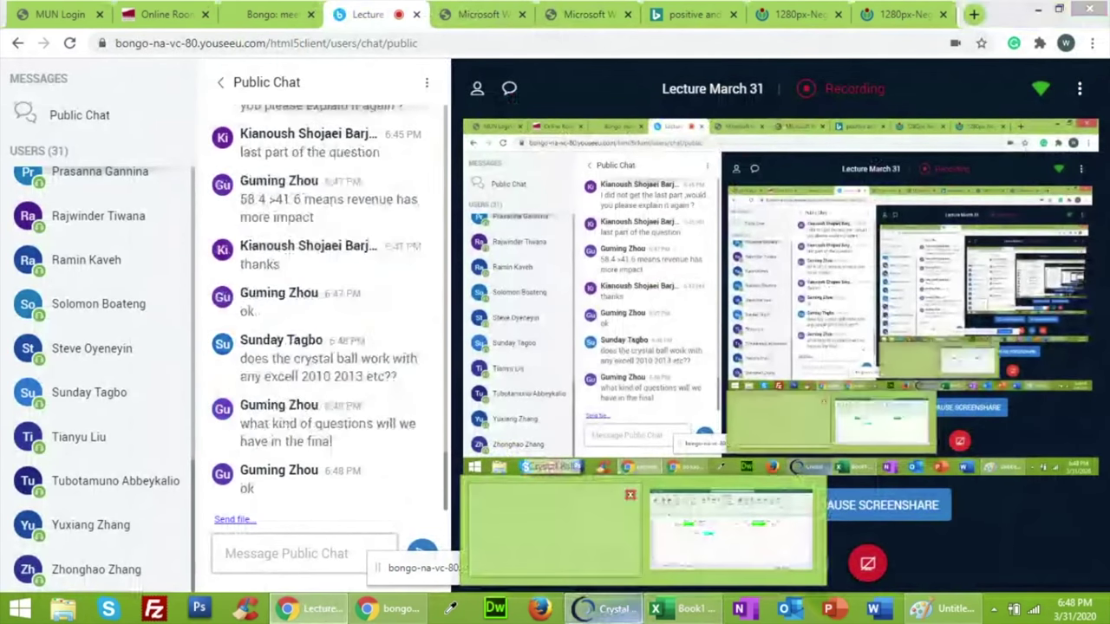
# Bring up the Crystal Ball charts, minimize the sensitivity and forecast windows, and return to the lecture page
pyautogui.click(611, 609)
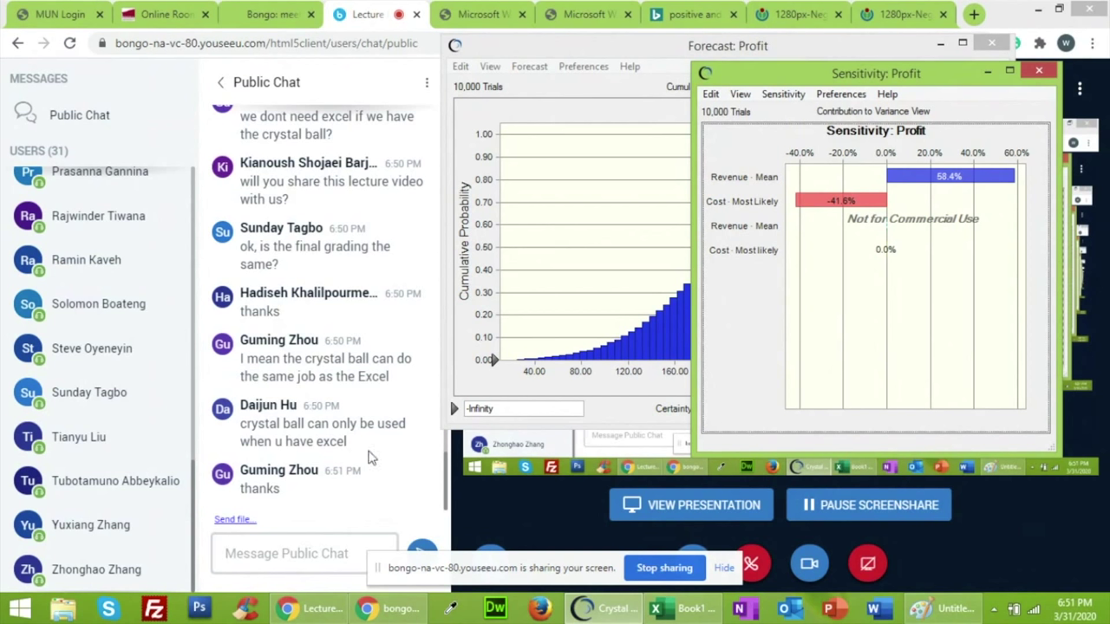
pyautogui.click(995, 77)
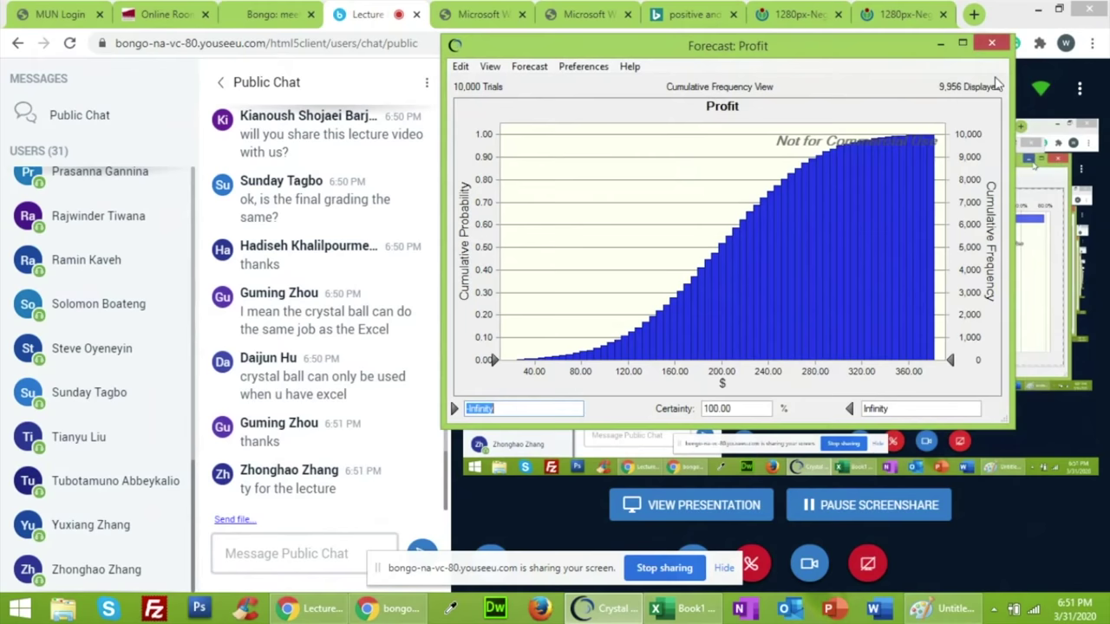
pyautogui.click(940, 44)
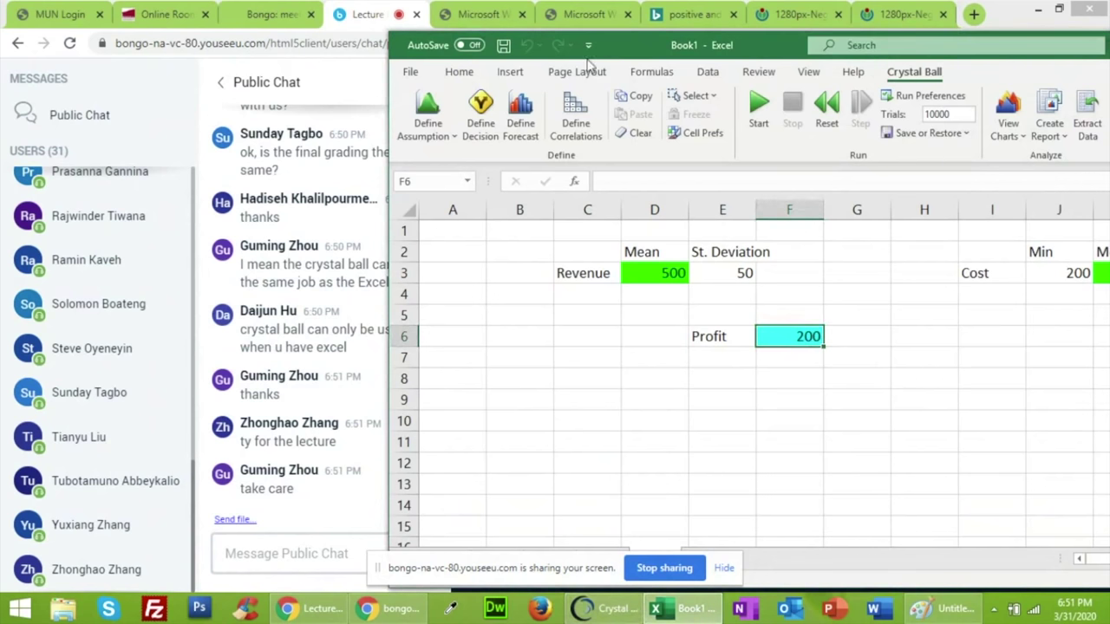
pyautogui.click(327, 93)
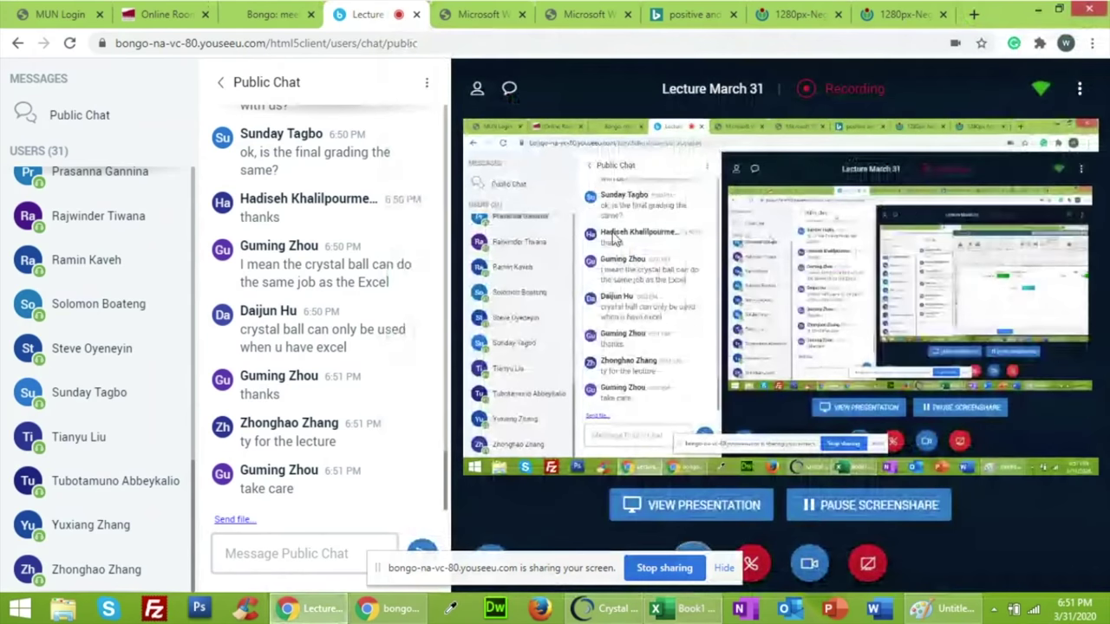
# Hide and reopen the public chat to read the closing messages, and choose to end the meeting
pyautogui.click(222, 81)
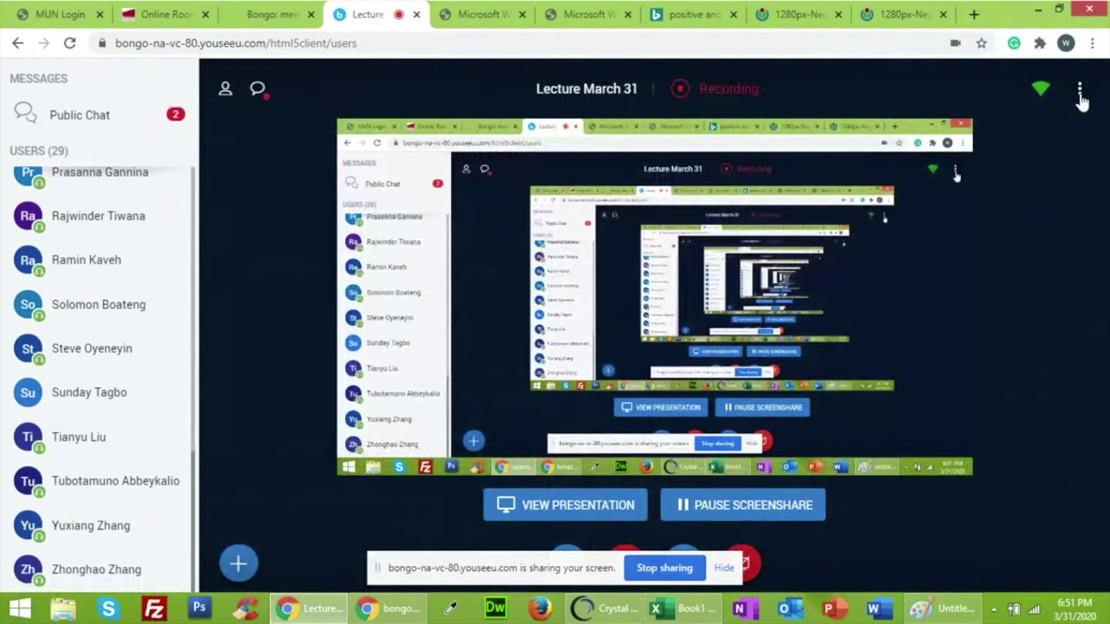
pyautogui.click(116, 127)
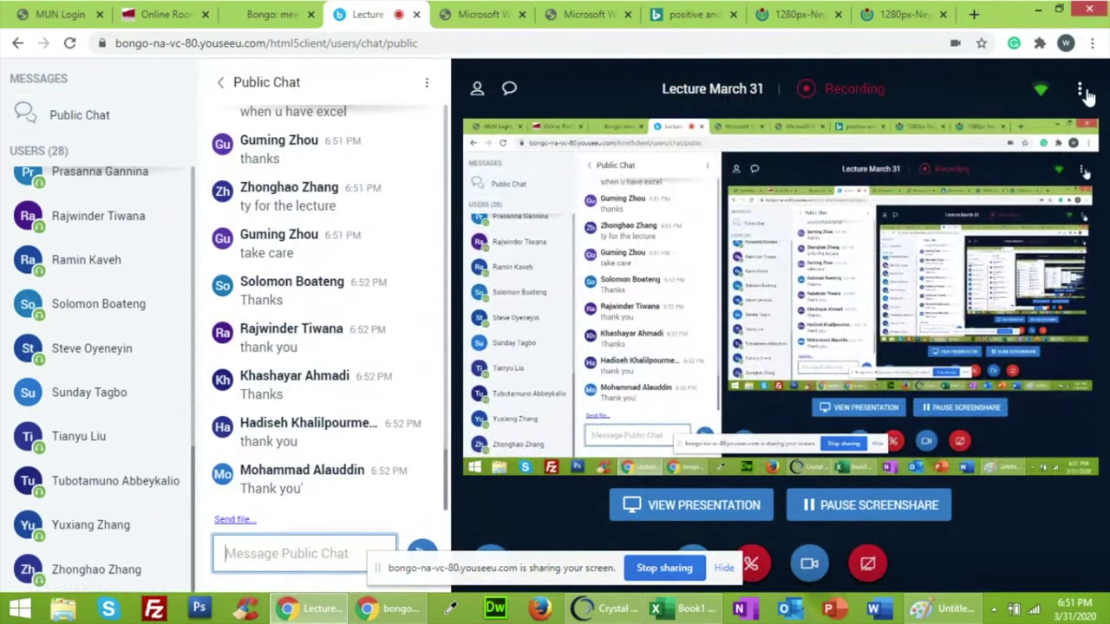
pyautogui.click(1084, 94)
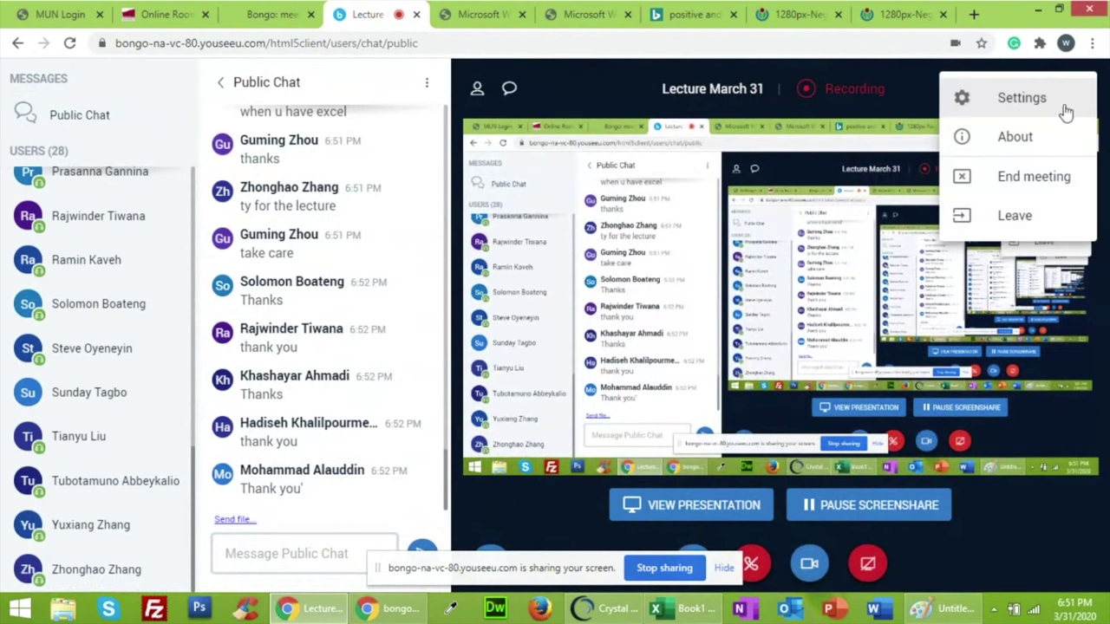
pyautogui.click(1045, 177)
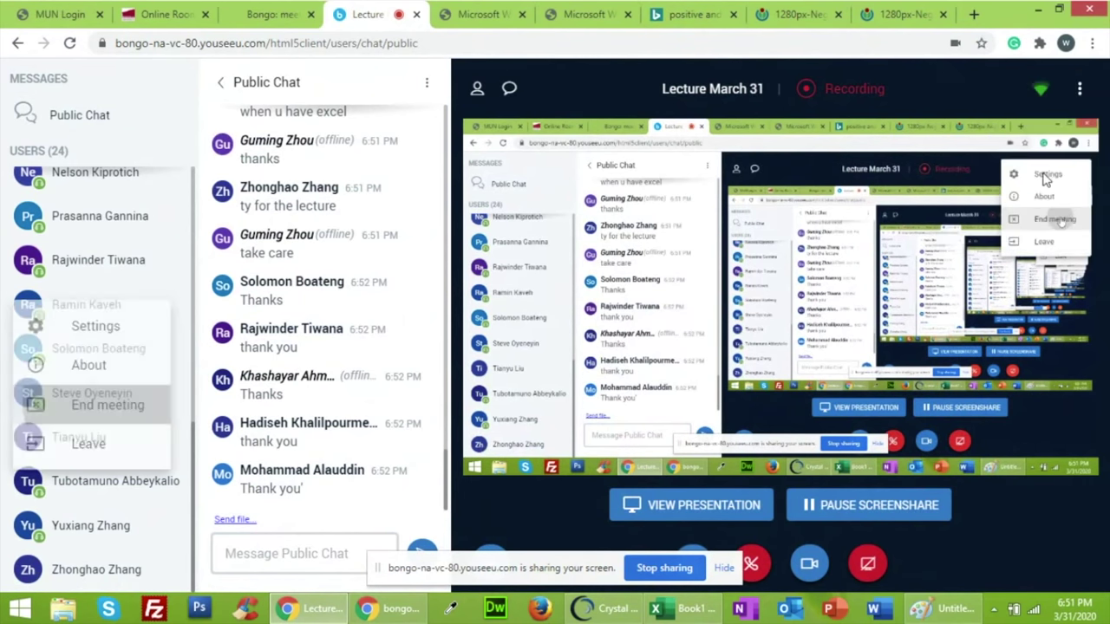